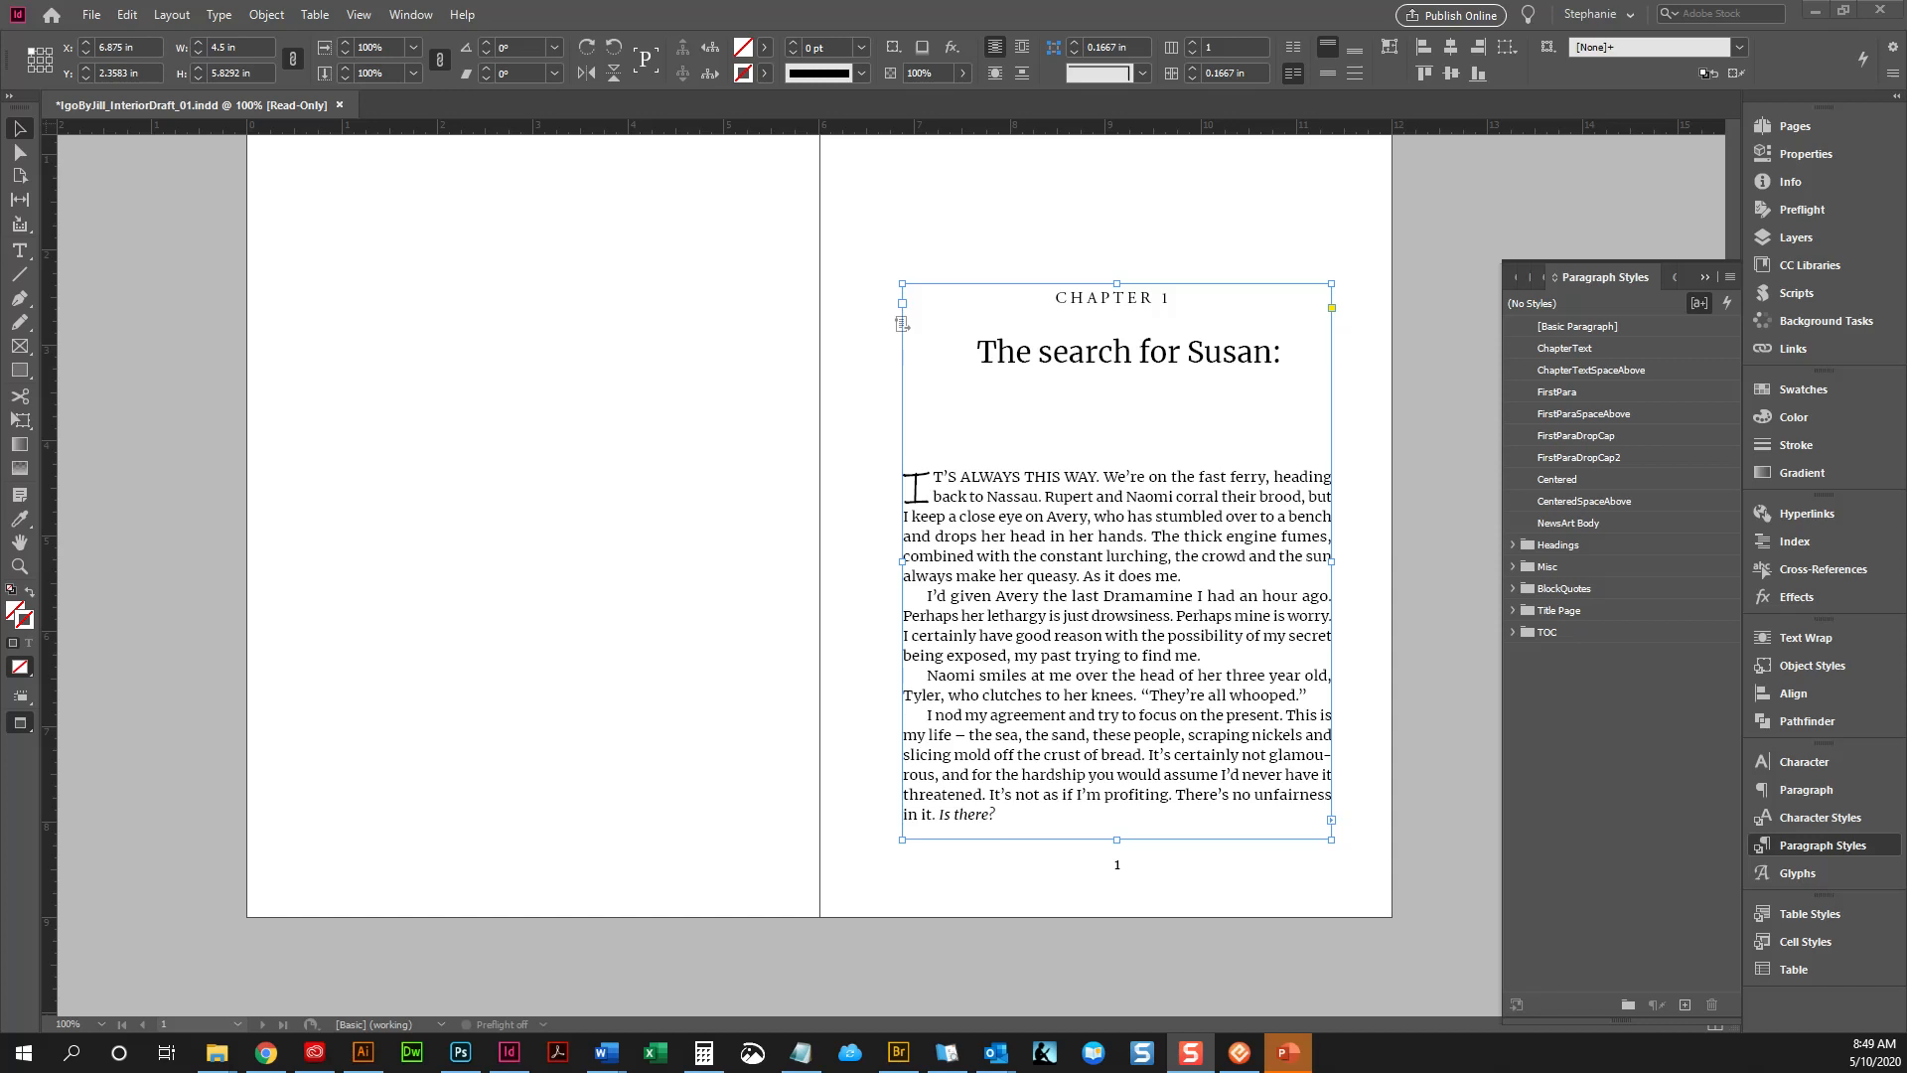
# Switch from preview to the normal screen mode with guides and baseline grid, and go to the spread of pages 2 and 3
pyautogui.click(1433, 673)
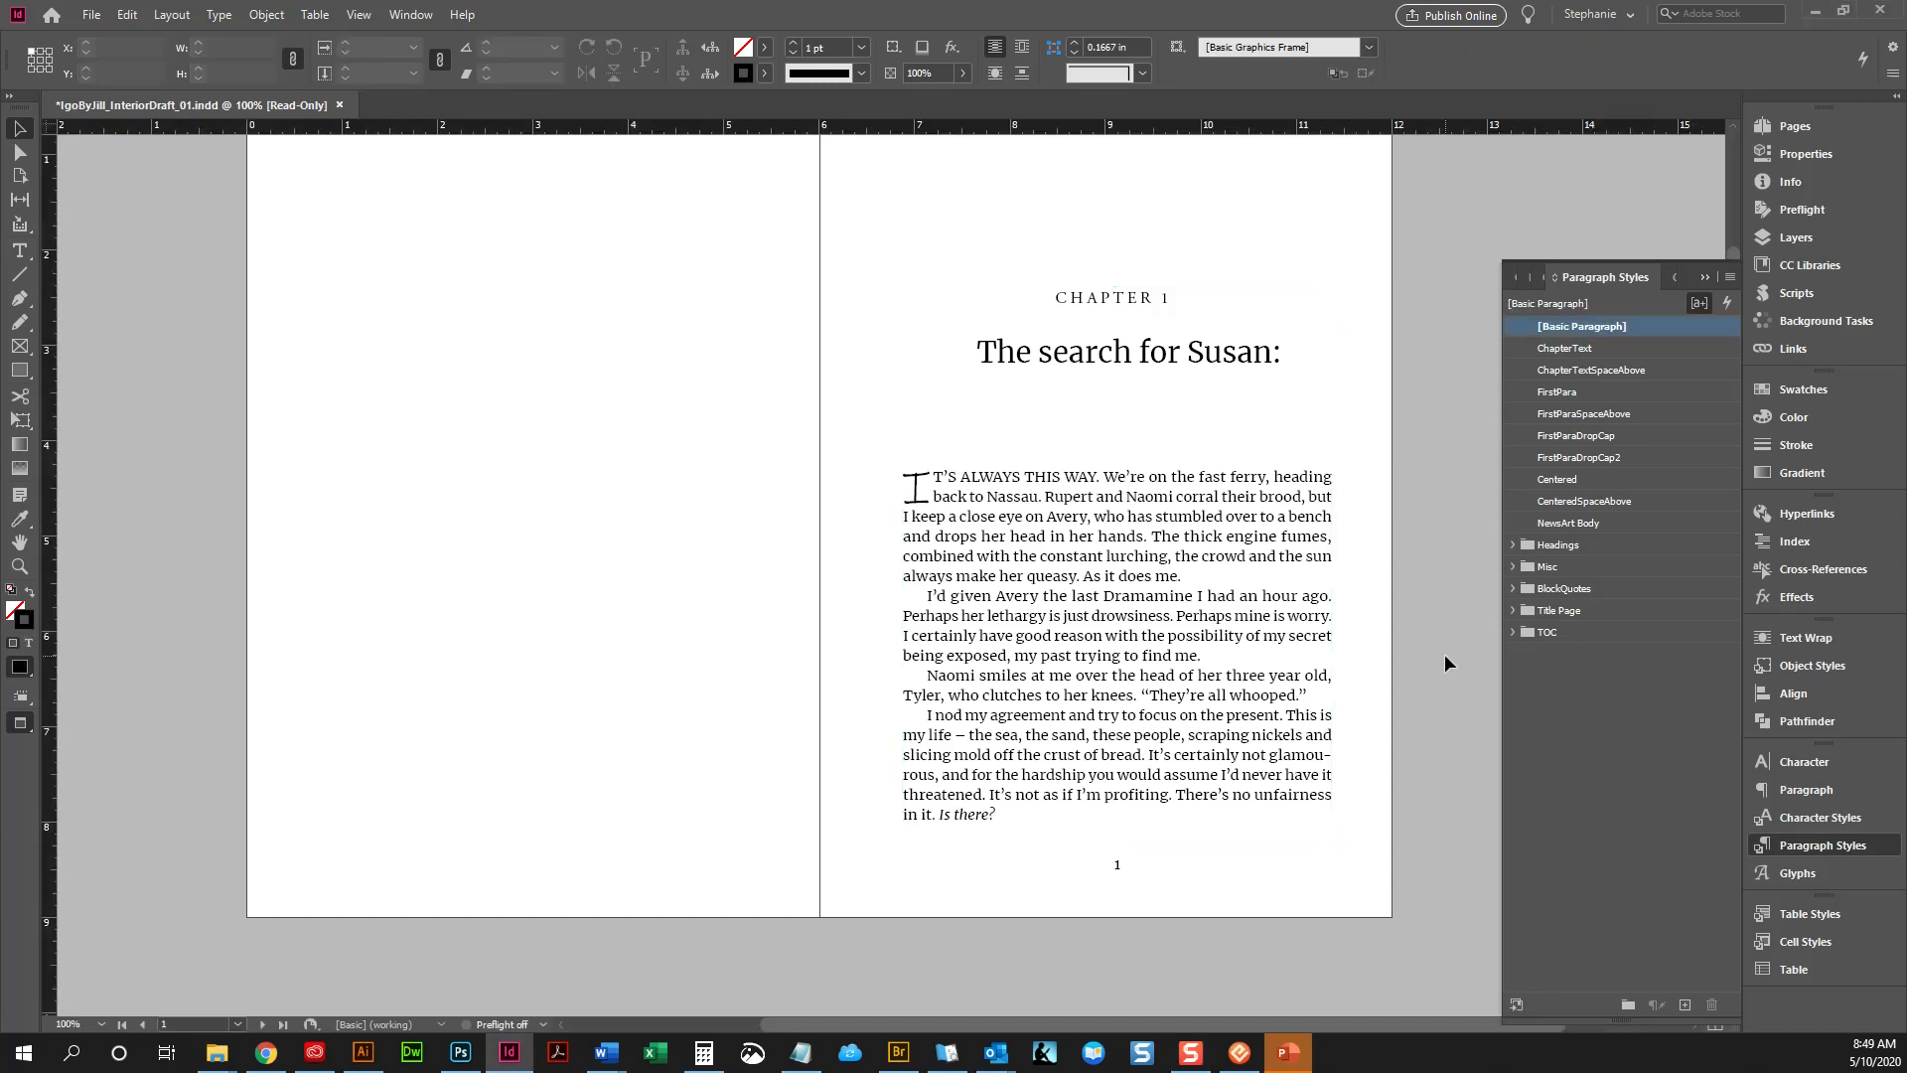
pyautogui.press('w')
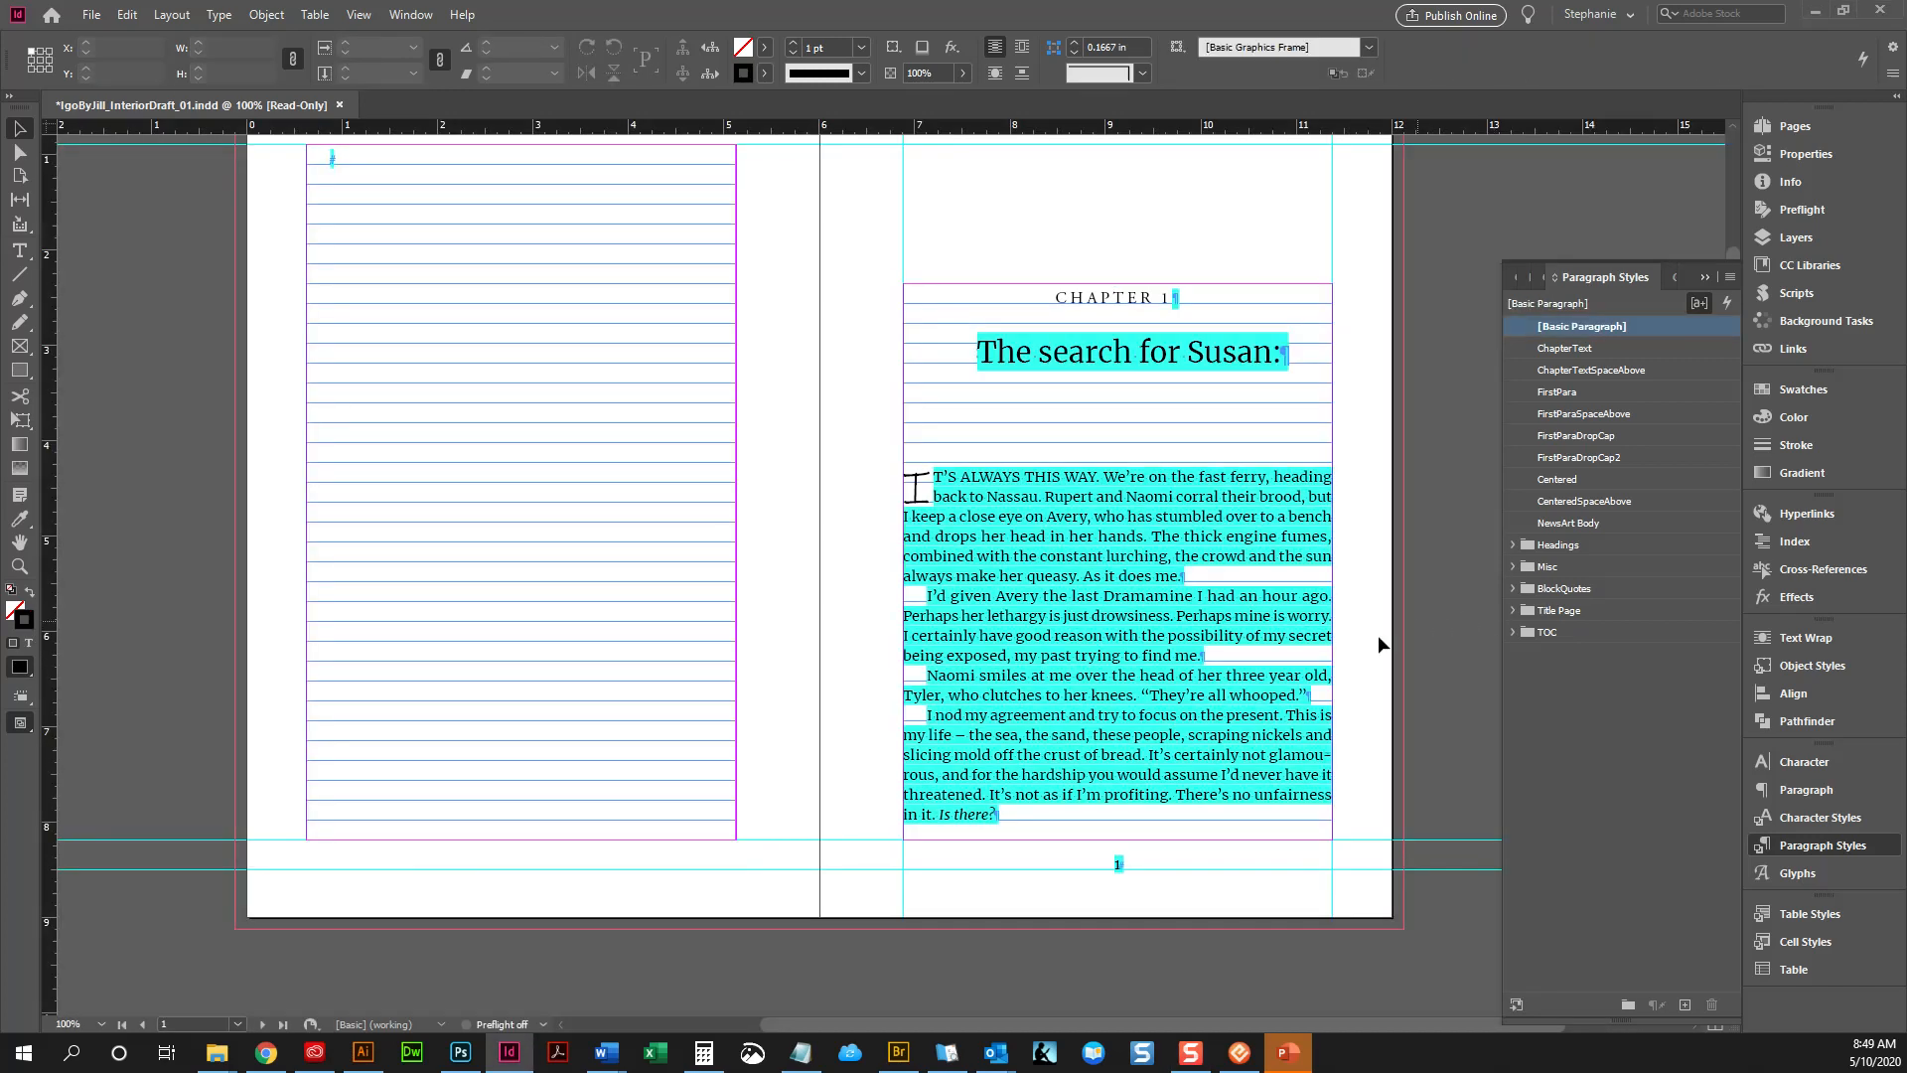
pyautogui.scroll(2, 735, 805)
pyautogui.scroll(-1, 732, 804)
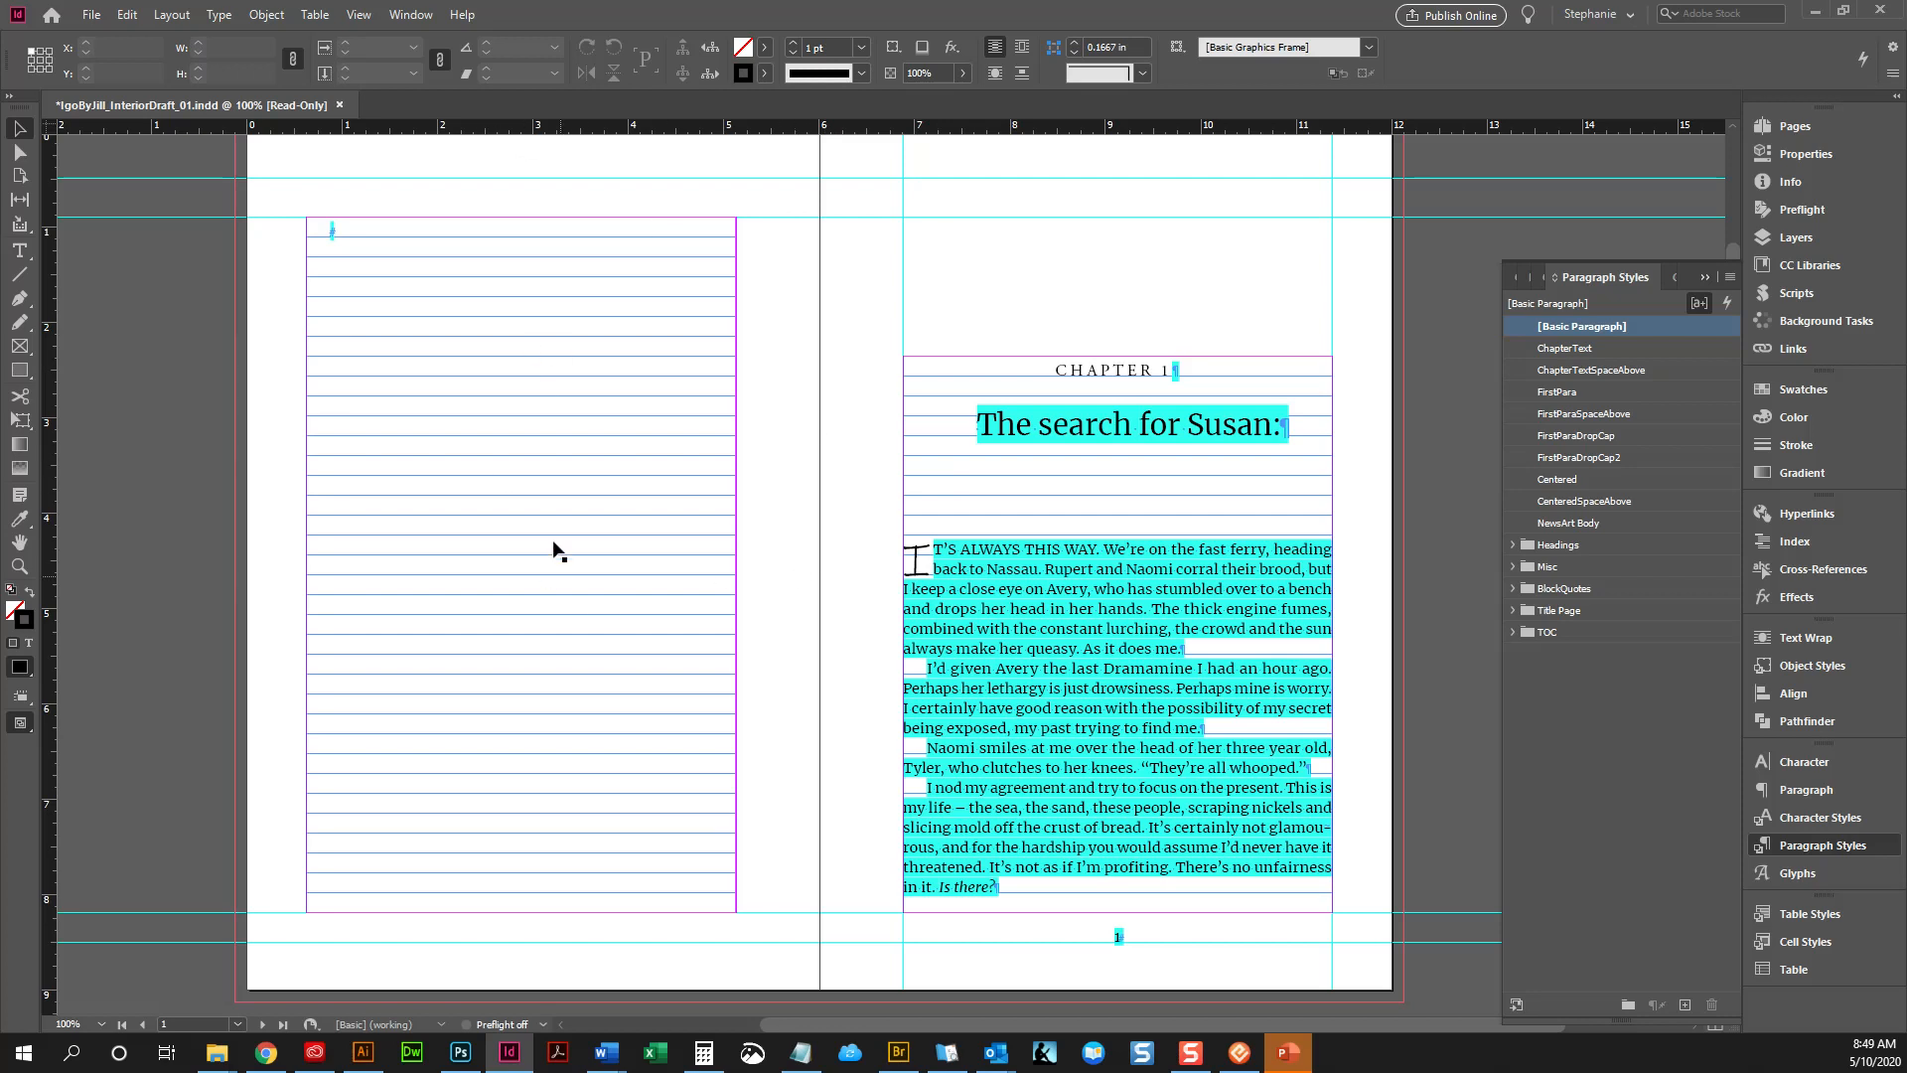
pyautogui.scroll(-12, 596, 675)
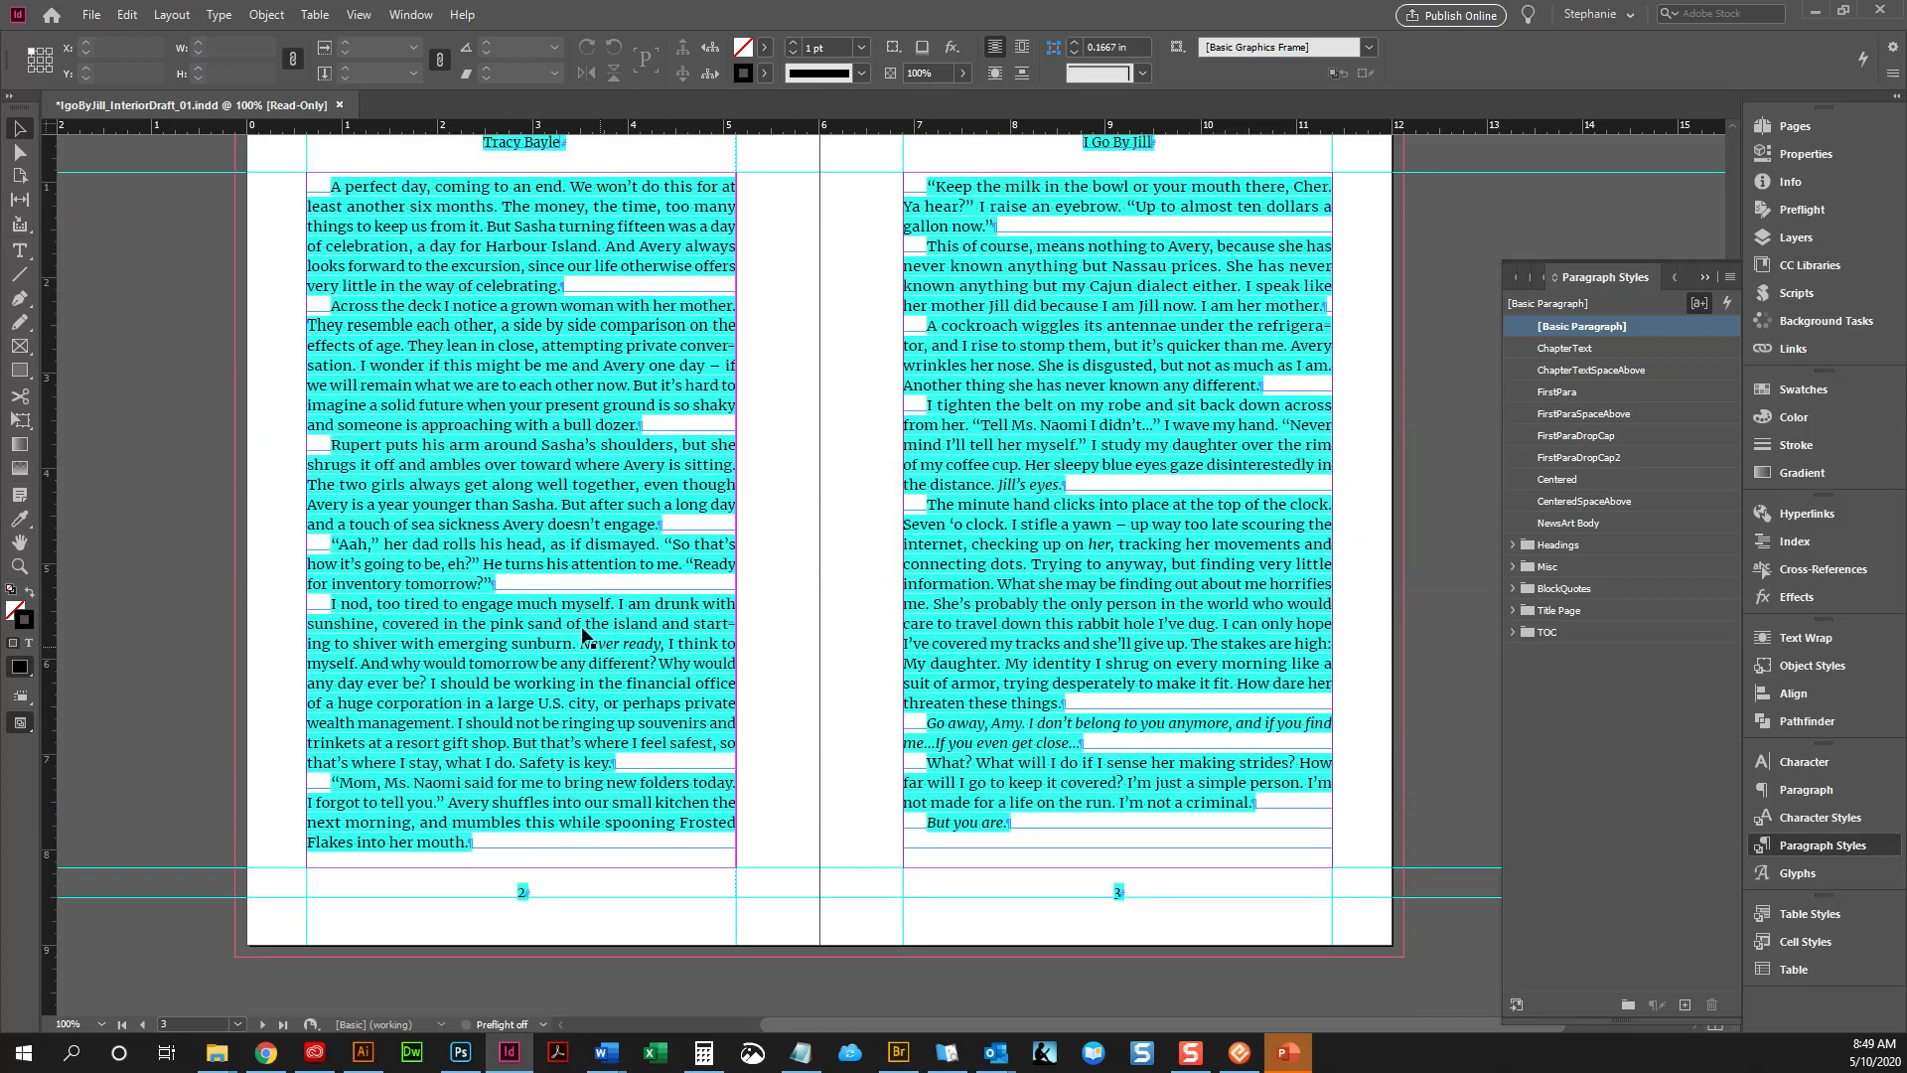
# Redefine the ChapterText paragraph style to match the body paragraph containing the cursor on page 2
pyautogui.doubleClick(506, 524)
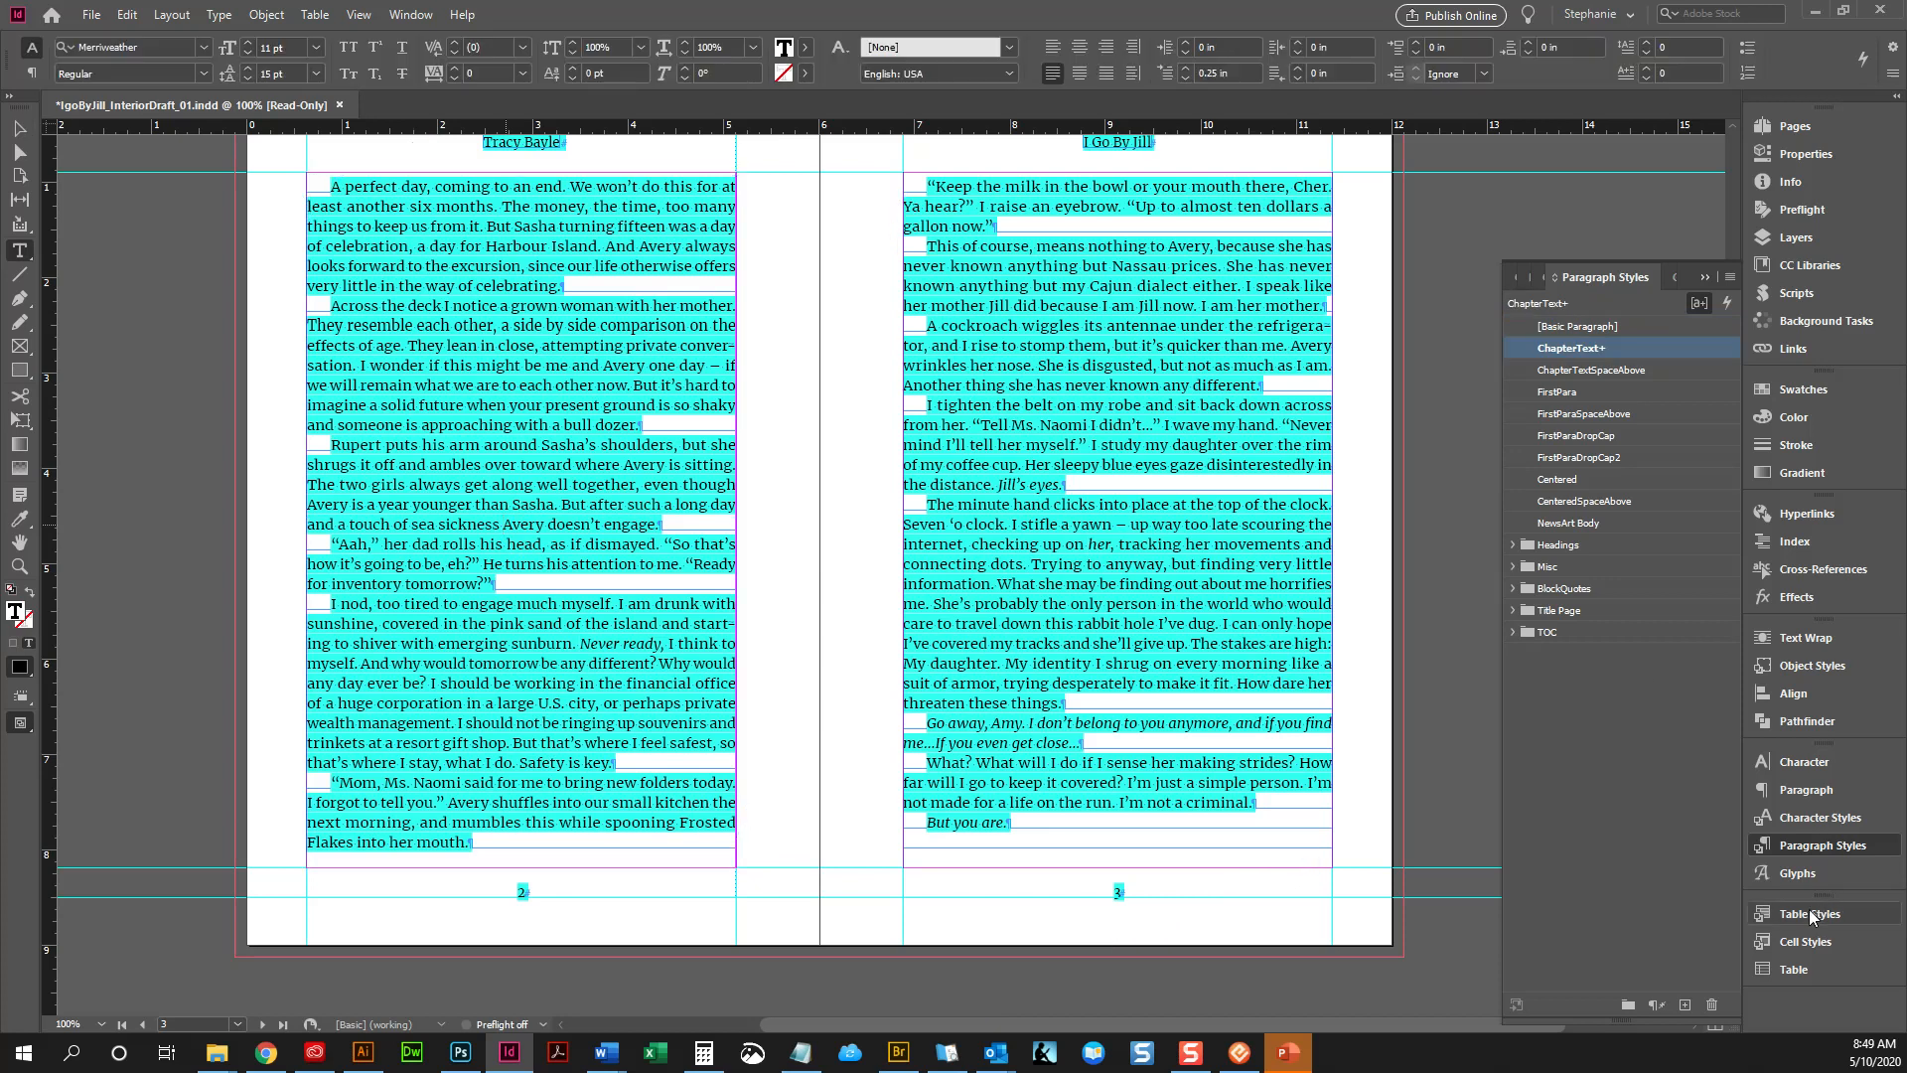
pyautogui.click(616, 385)
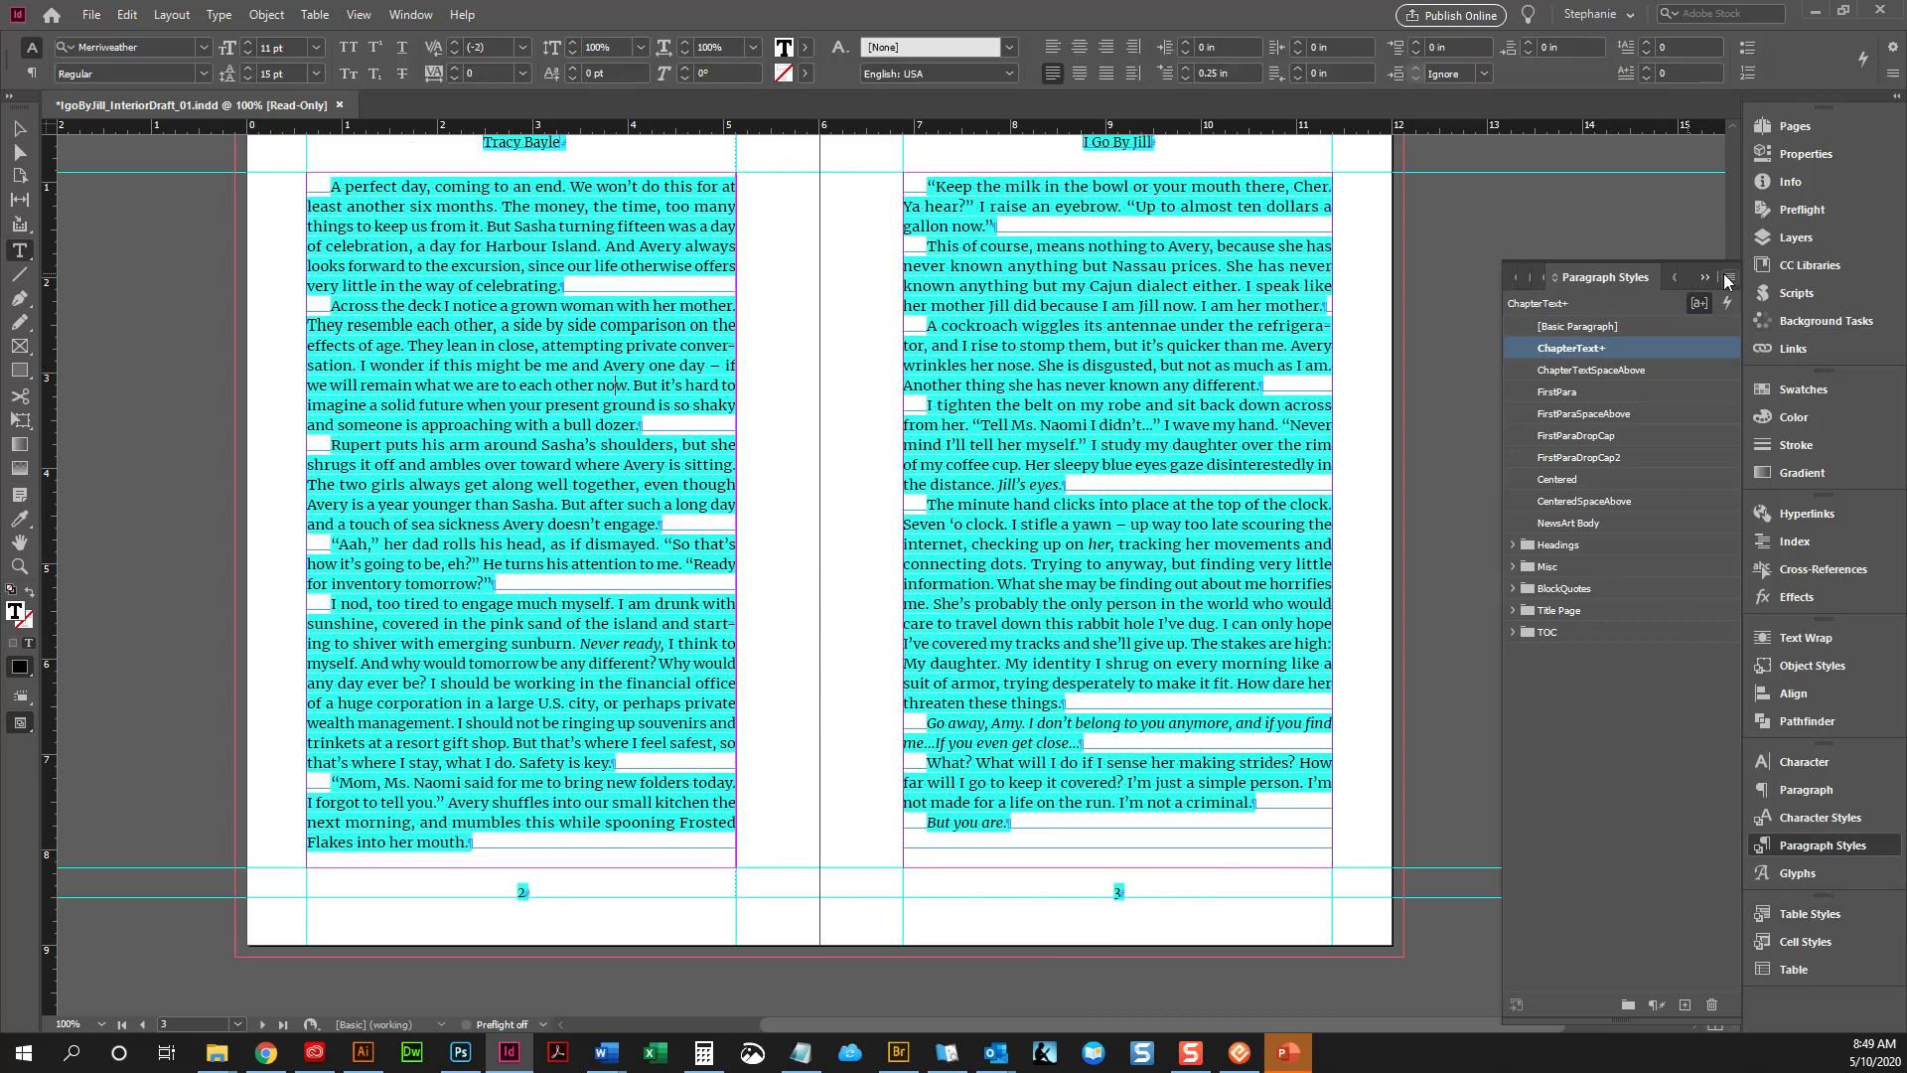
pyautogui.click(1729, 278)
pyautogui.click(1450, 356)
pyautogui.scroll(3, 1242, 375)
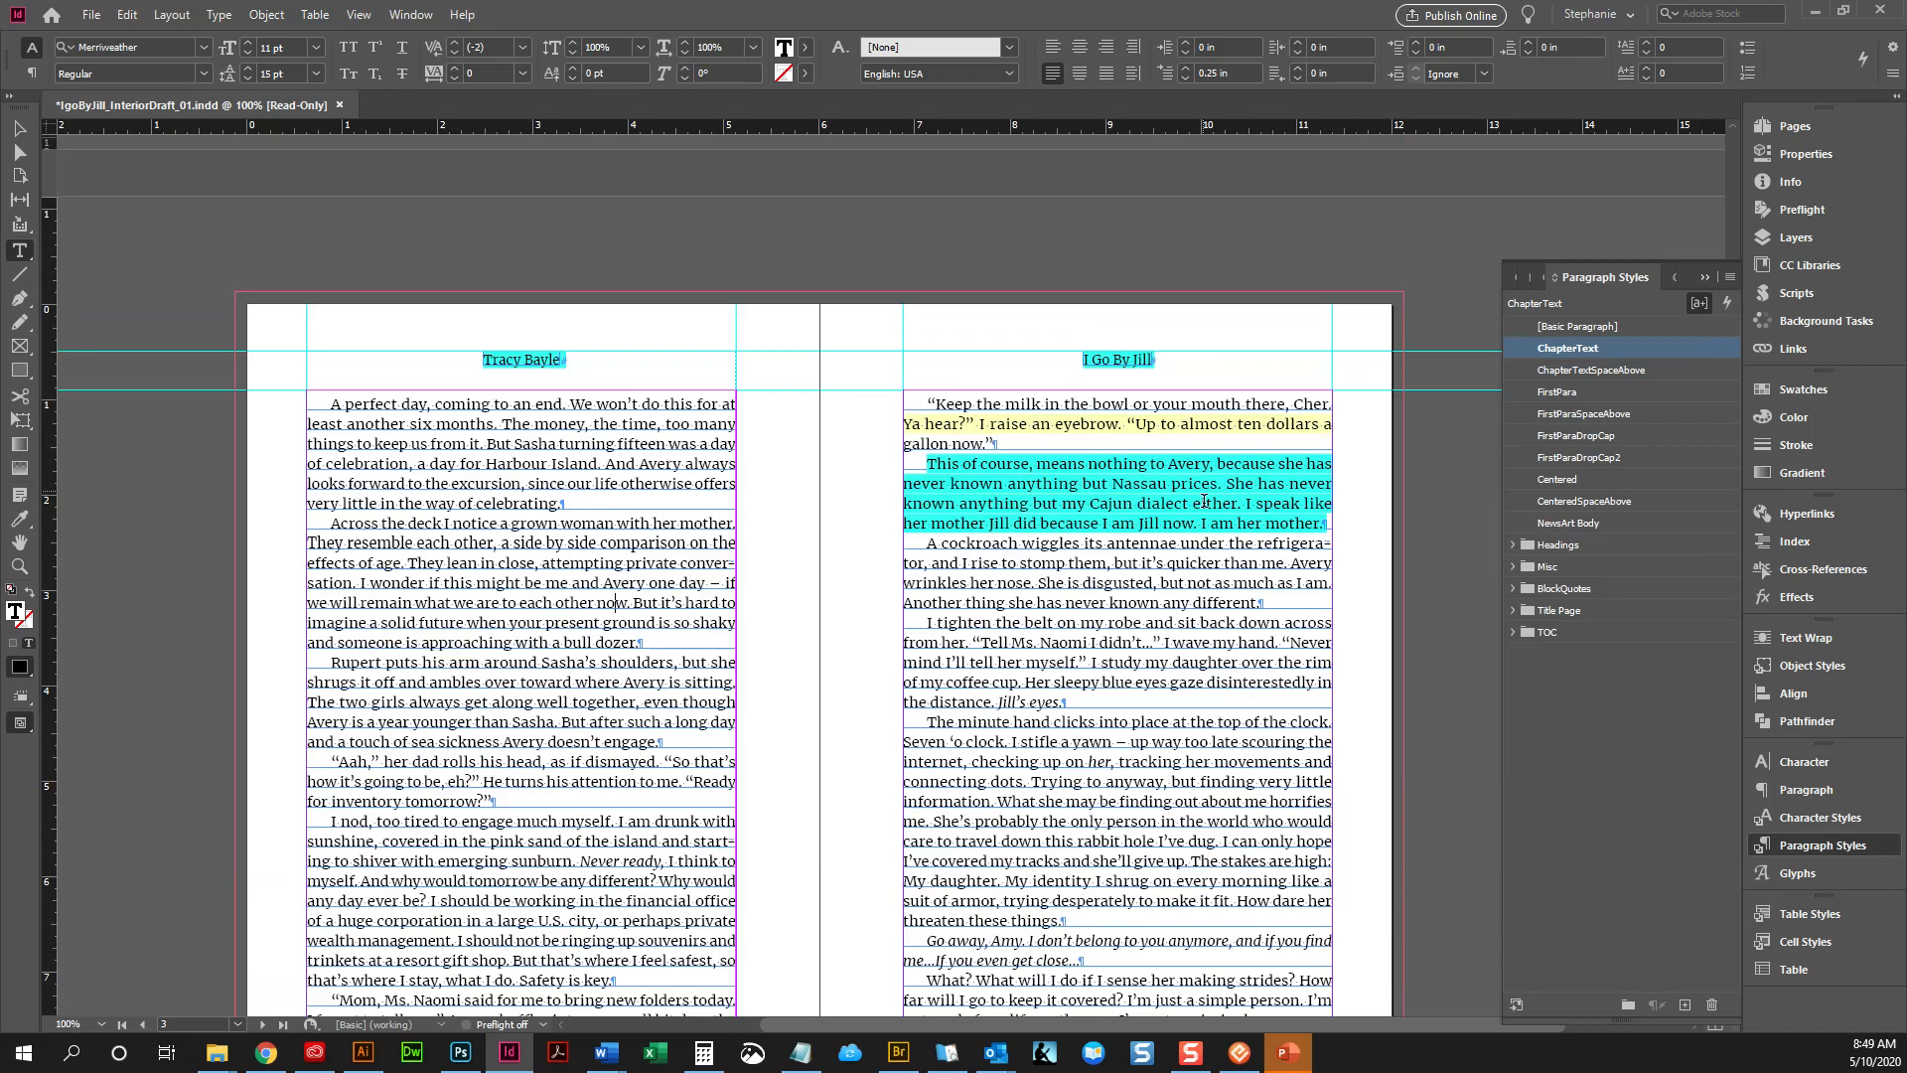
# Clear the ChapterText style overrides from the page 3 paragraph beginning "This of course"
pyautogui.rightClick(1202, 481)
pyautogui.click(1250, 527)
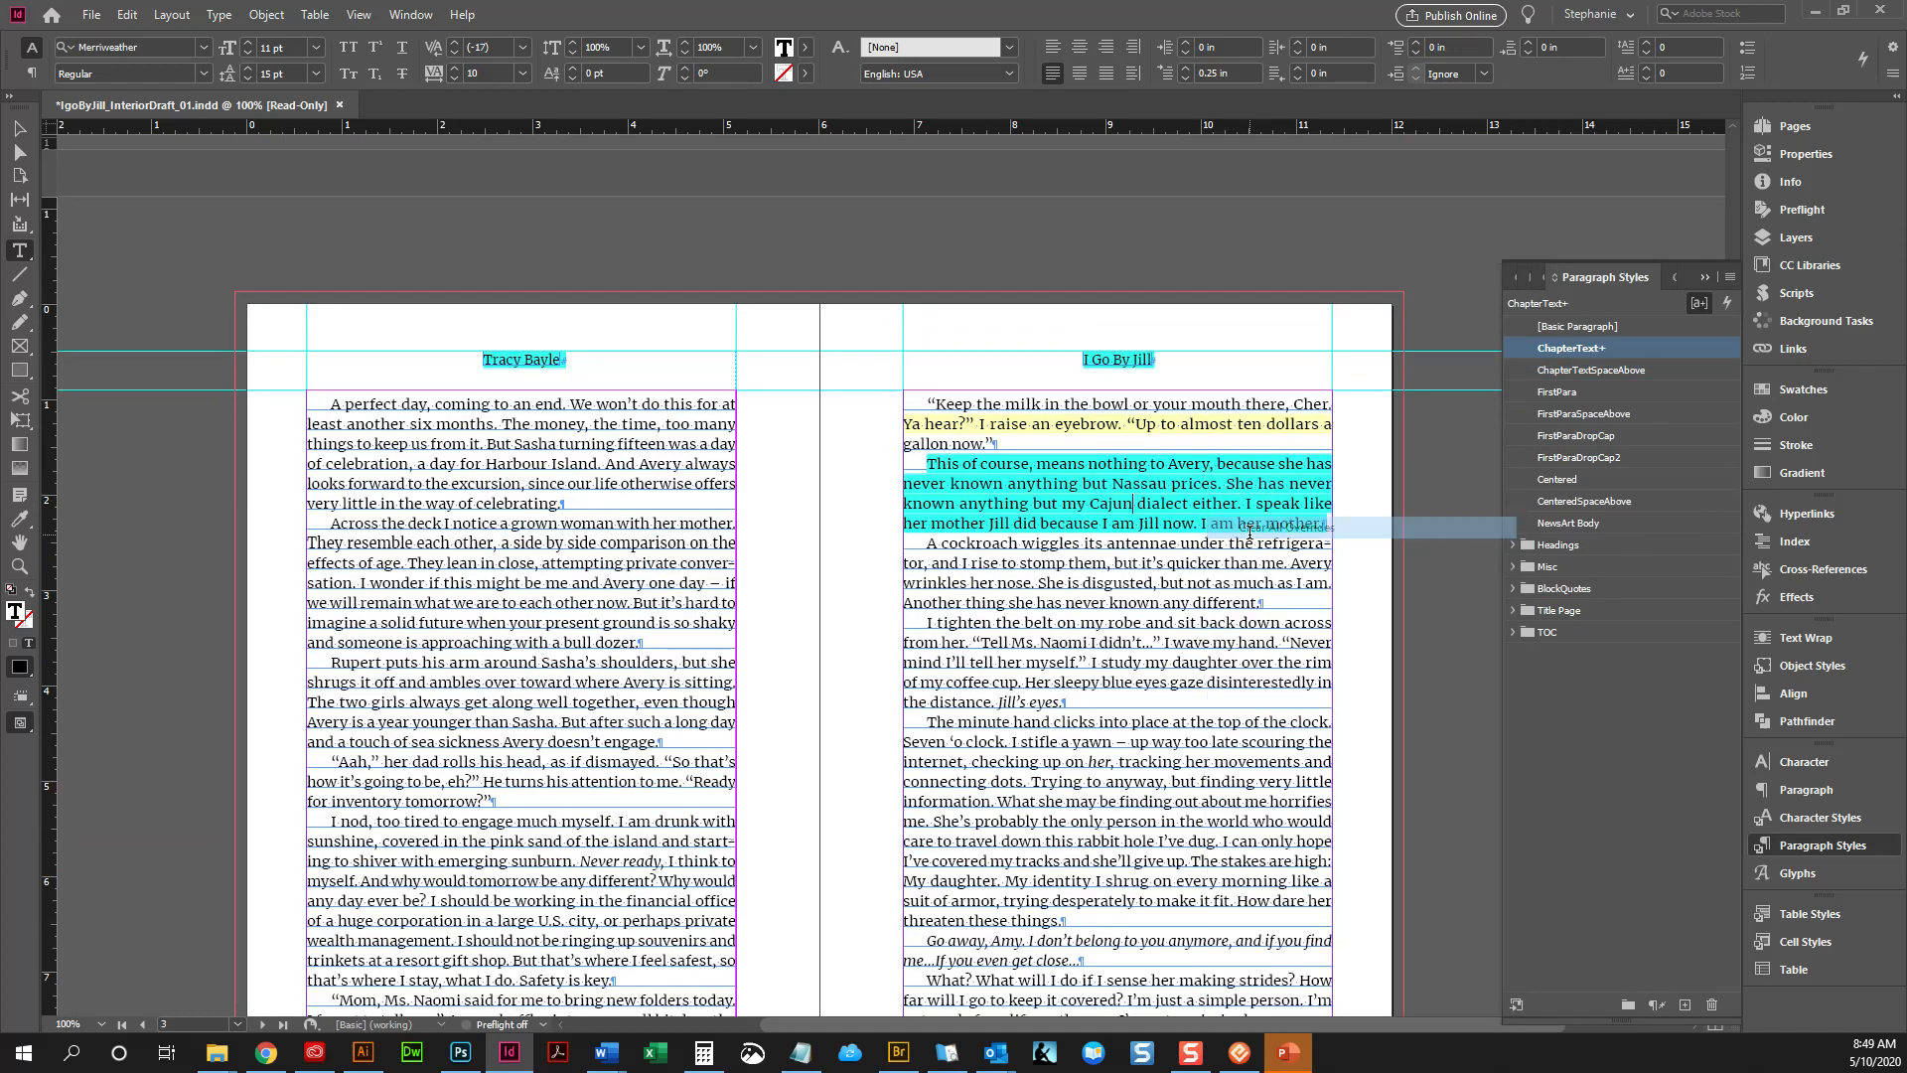
pyautogui.scroll(3, 1252, 533)
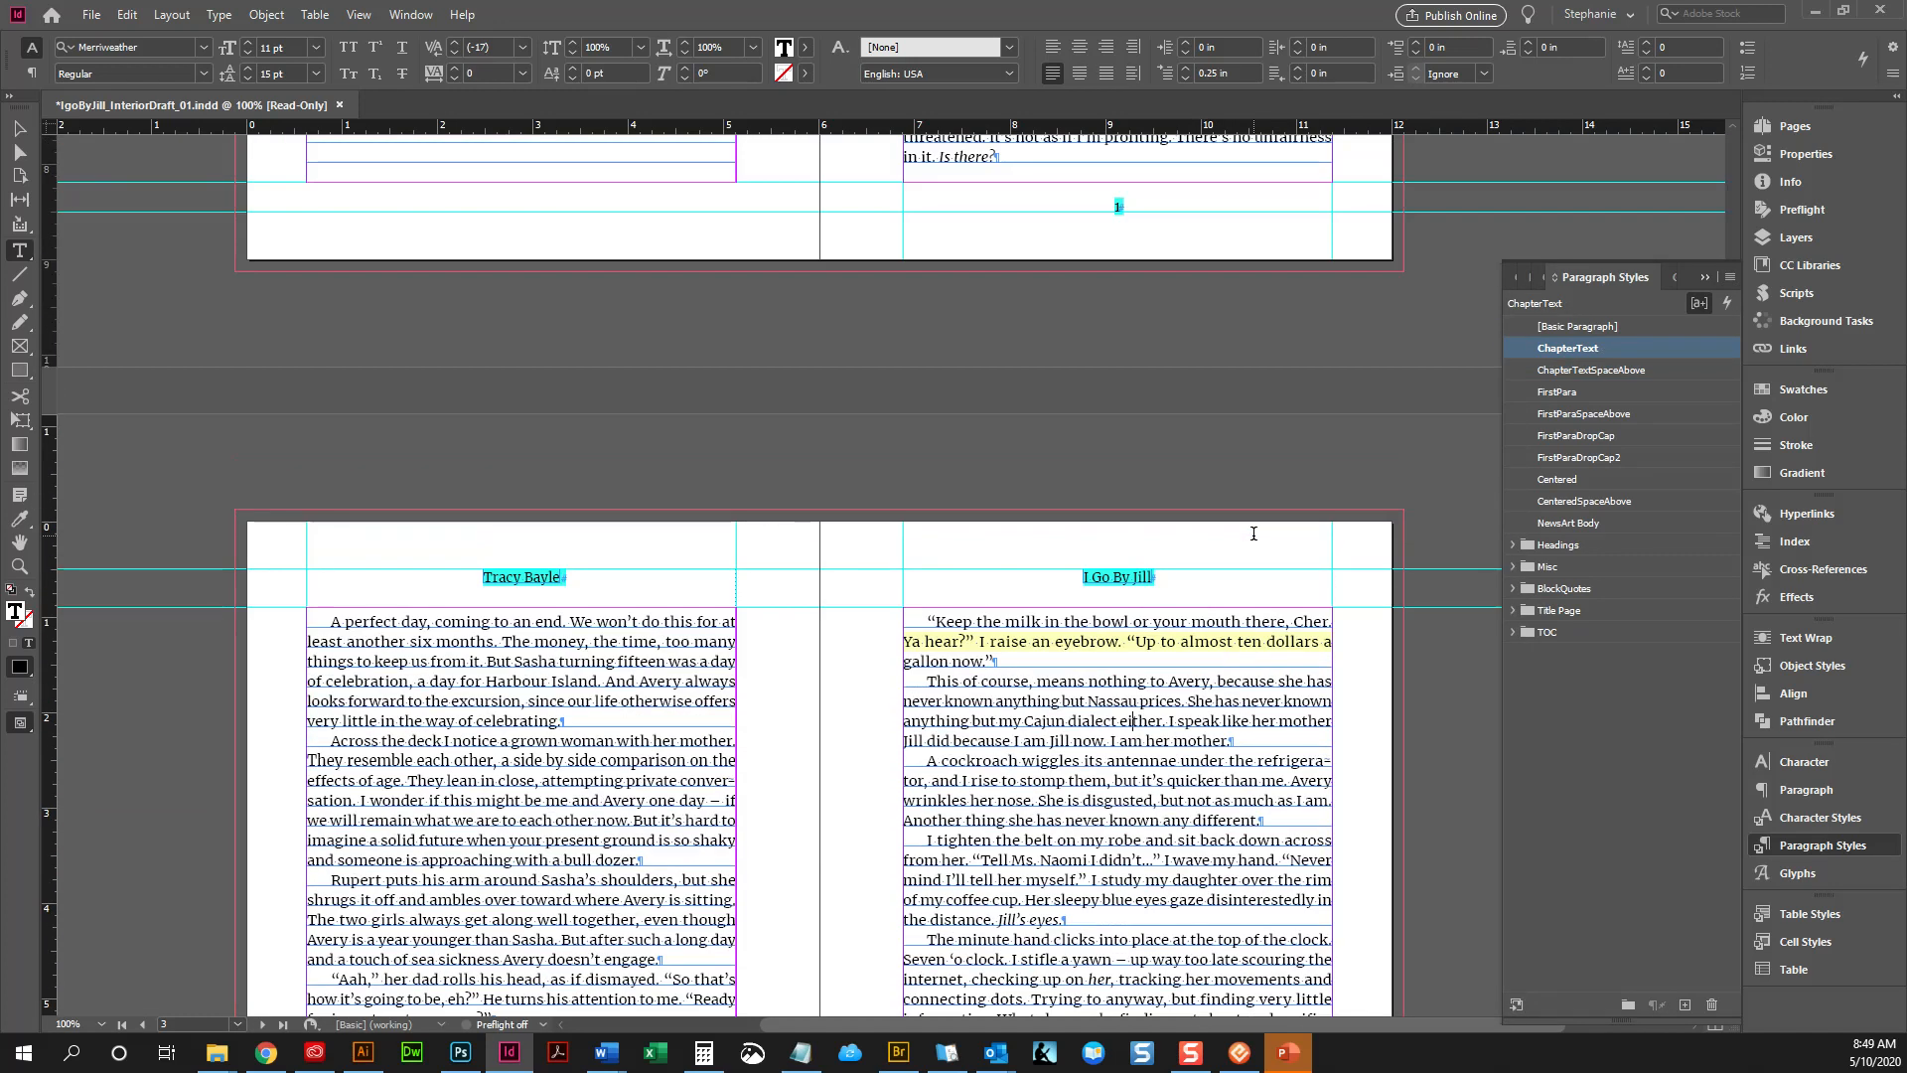
# Check the paragraph style of chapter 1's opening paragraph on page 1 and select its text frame
pyautogui.scroll(8, 1254, 533)
pyautogui.click(1108, 399)
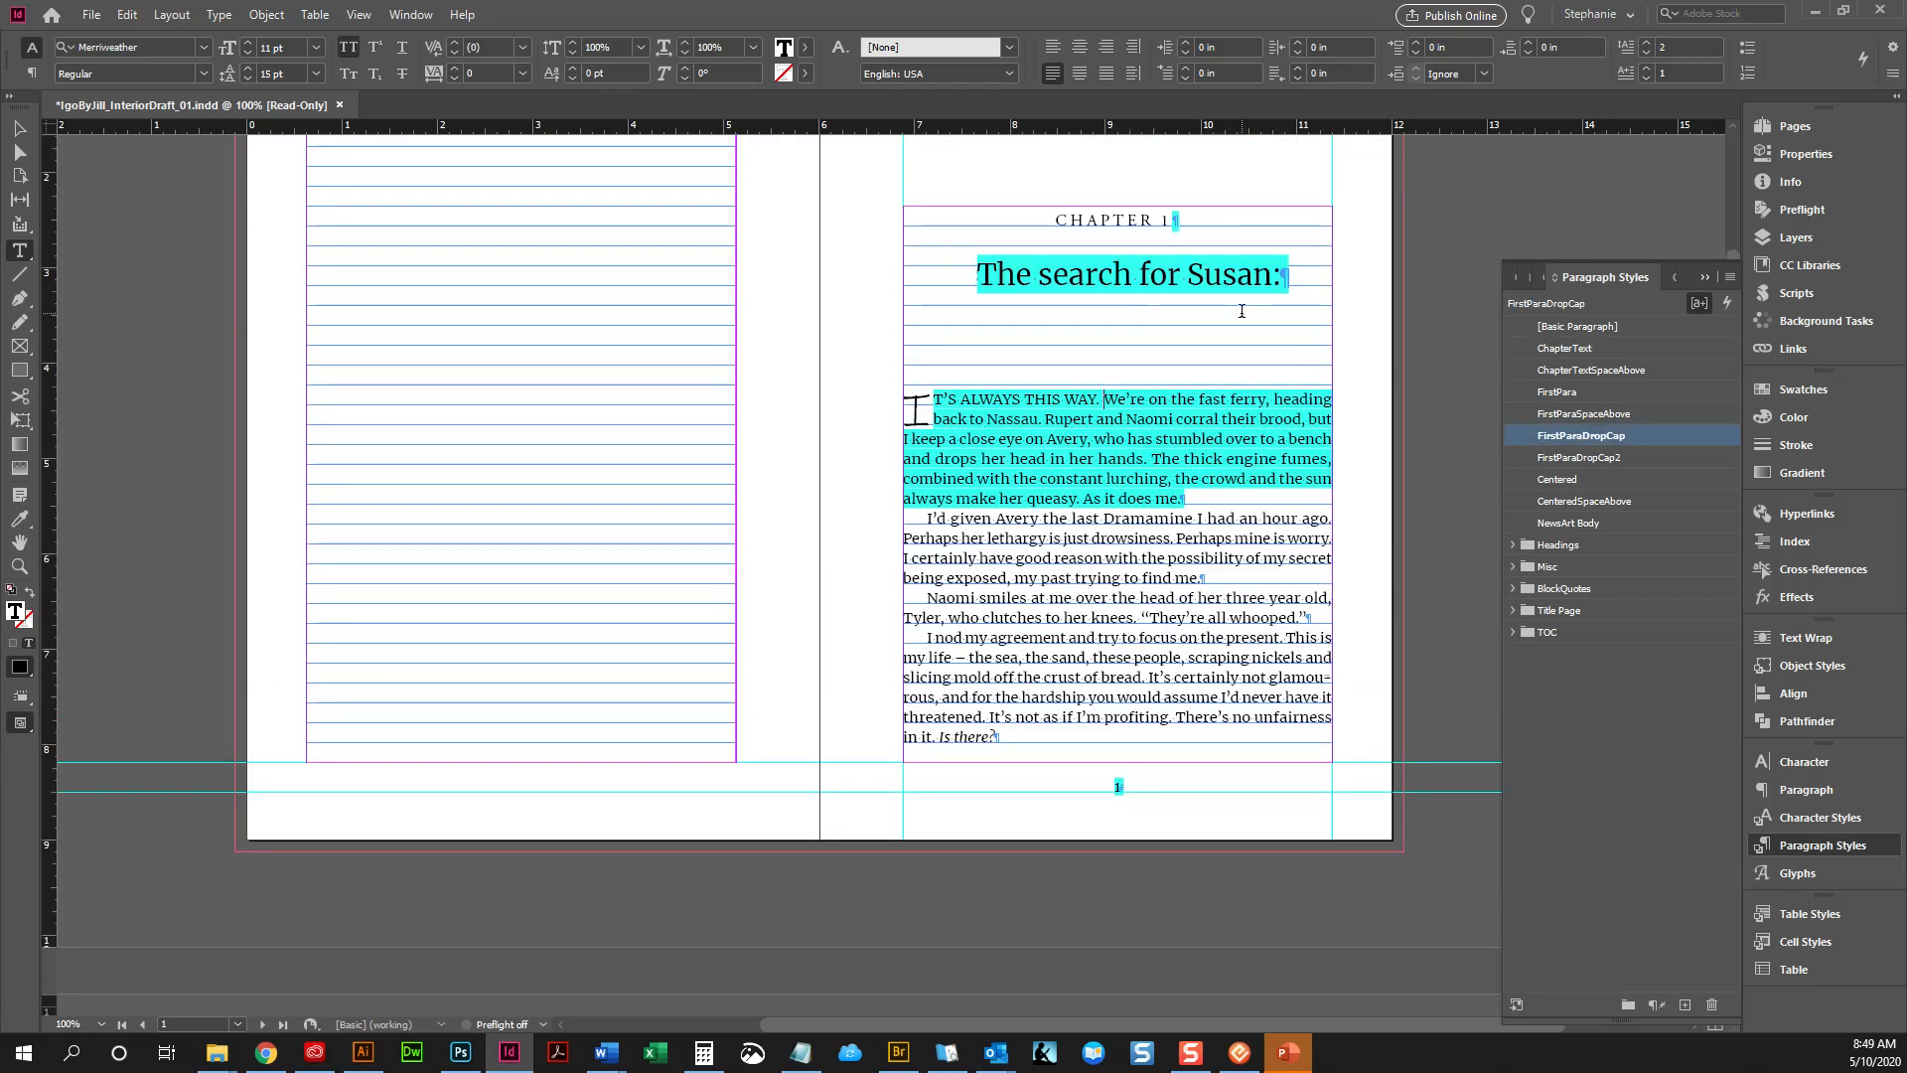
pyautogui.rightClick(1138, 434)
pyautogui.click(1064, 500)
pyautogui.click(21, 131)
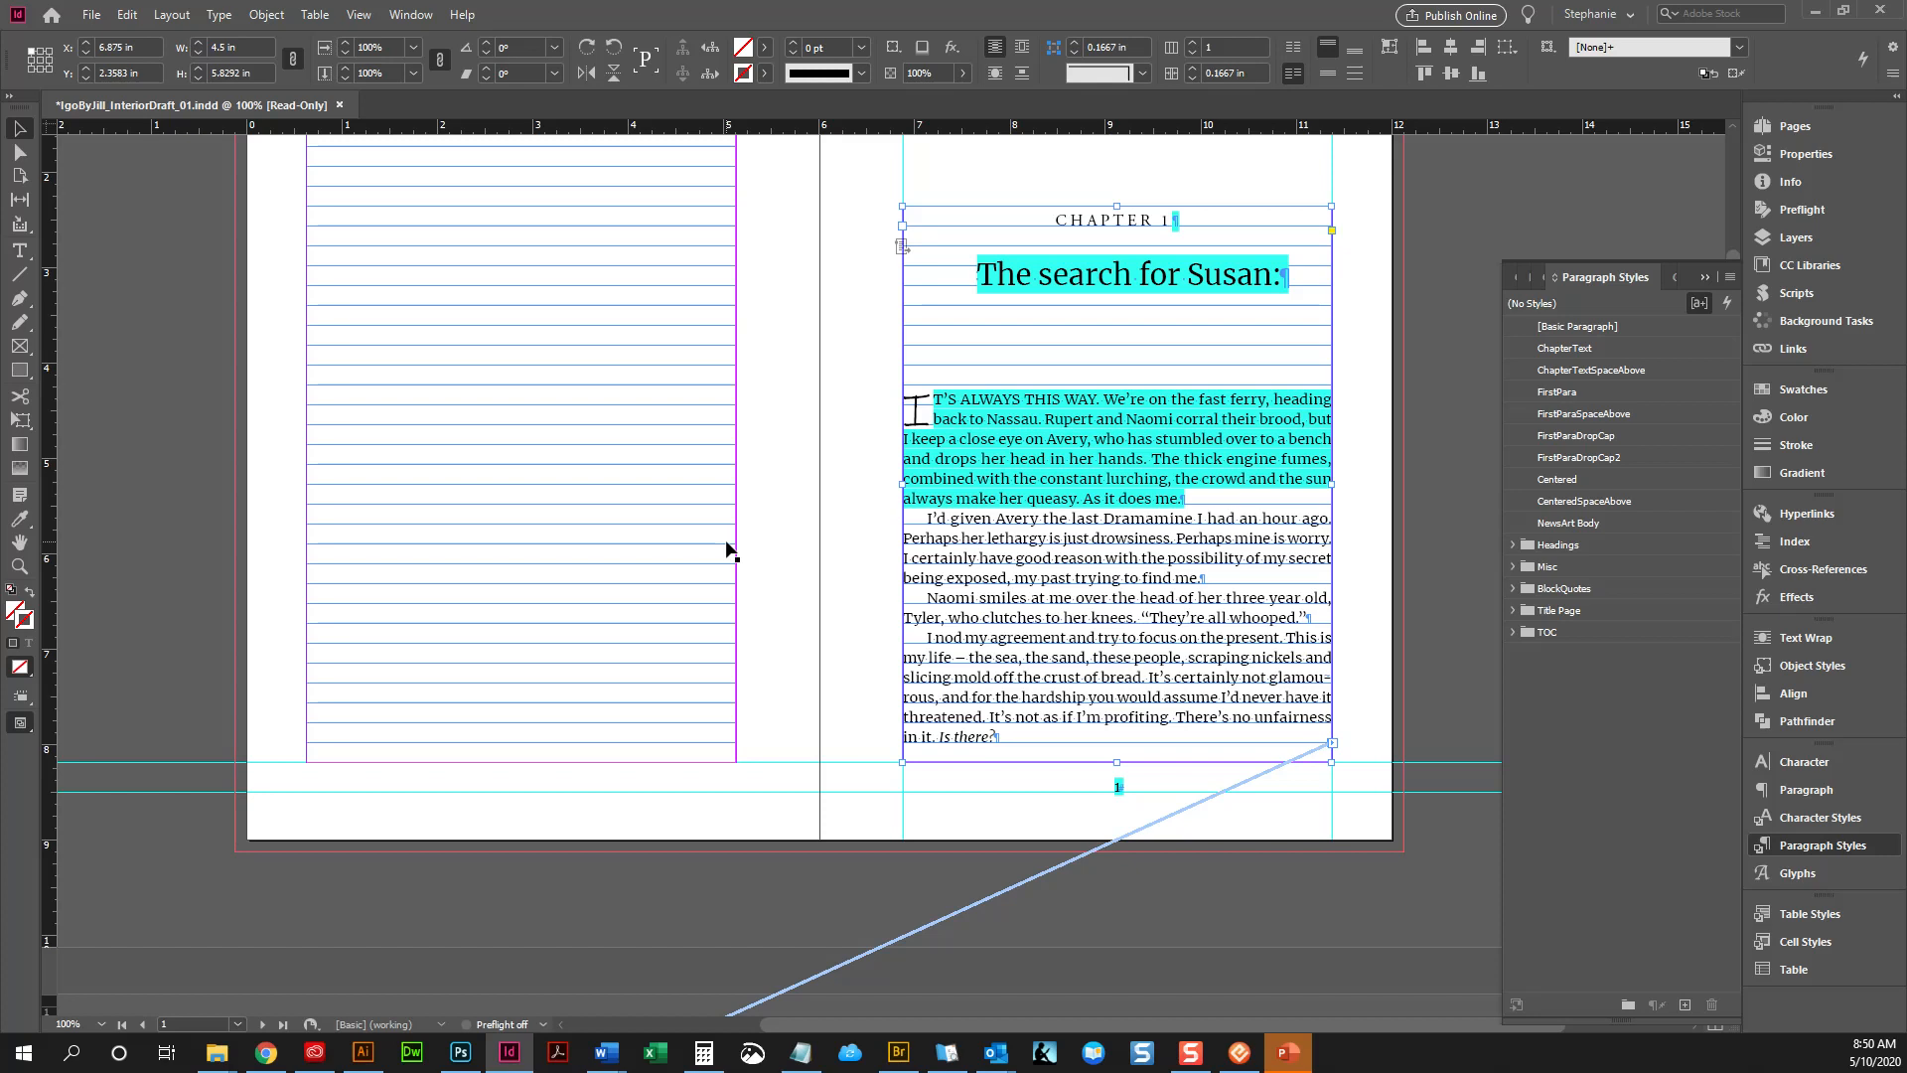
# Add a horizontal ruler guide at about 8.73 in on page 2, below the page number
pyautogui.scroll(-10, 775, 551)
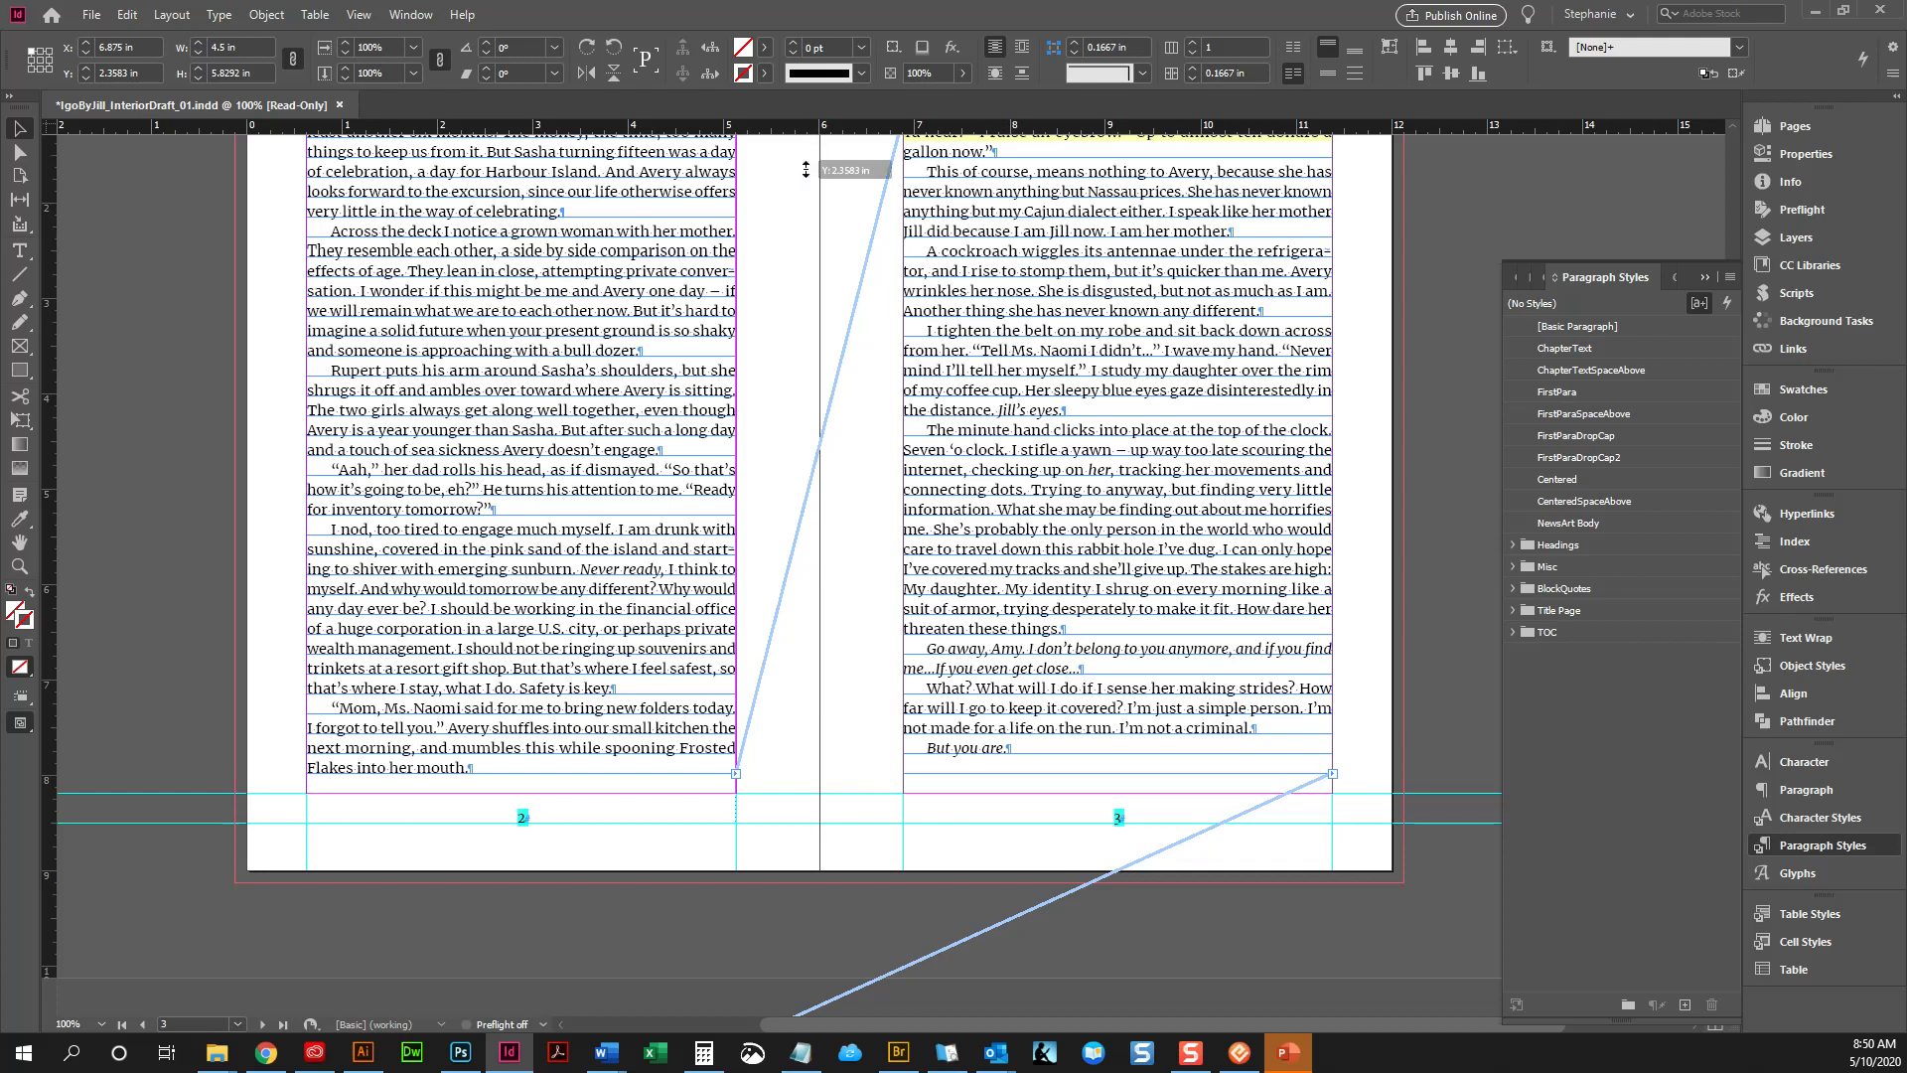
pyautogui.click(784, 306)
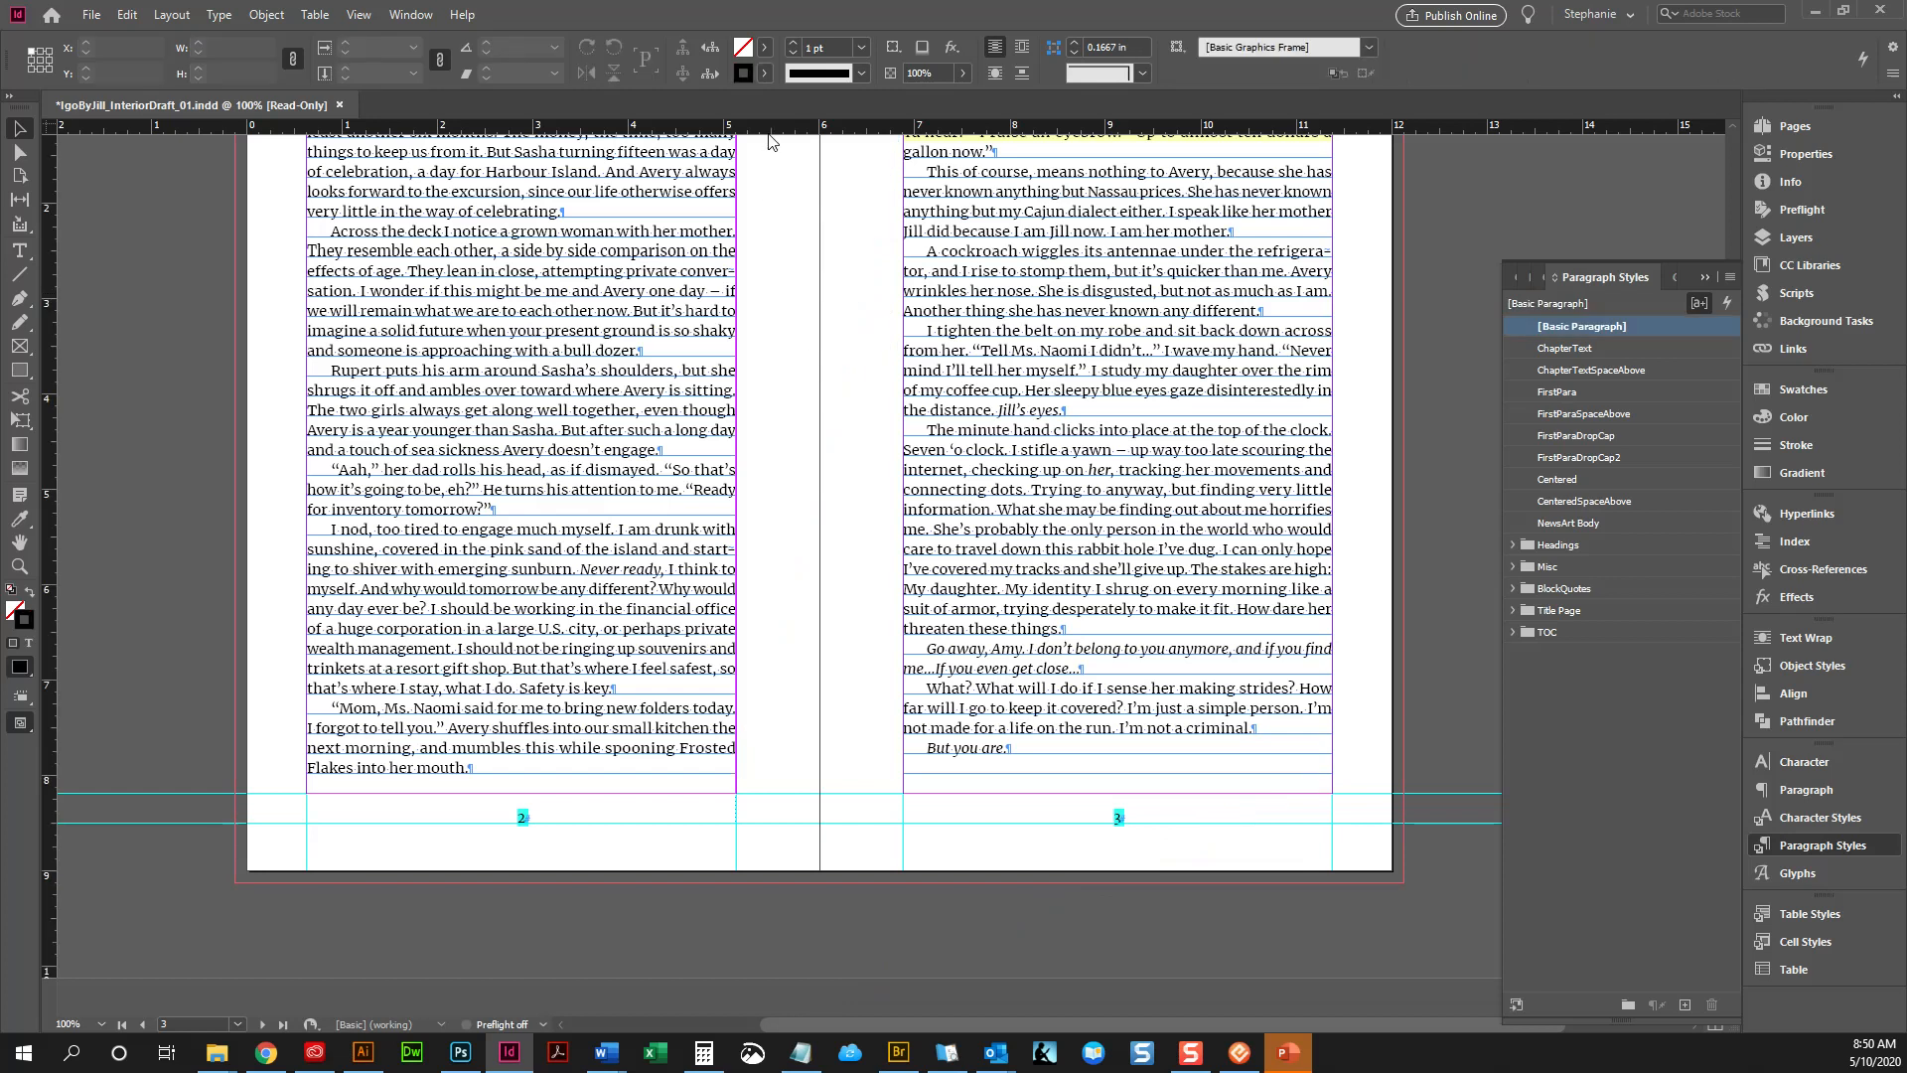
pyautogui.moveTo(783, 126); pyautogui.dragTo(724, 845)
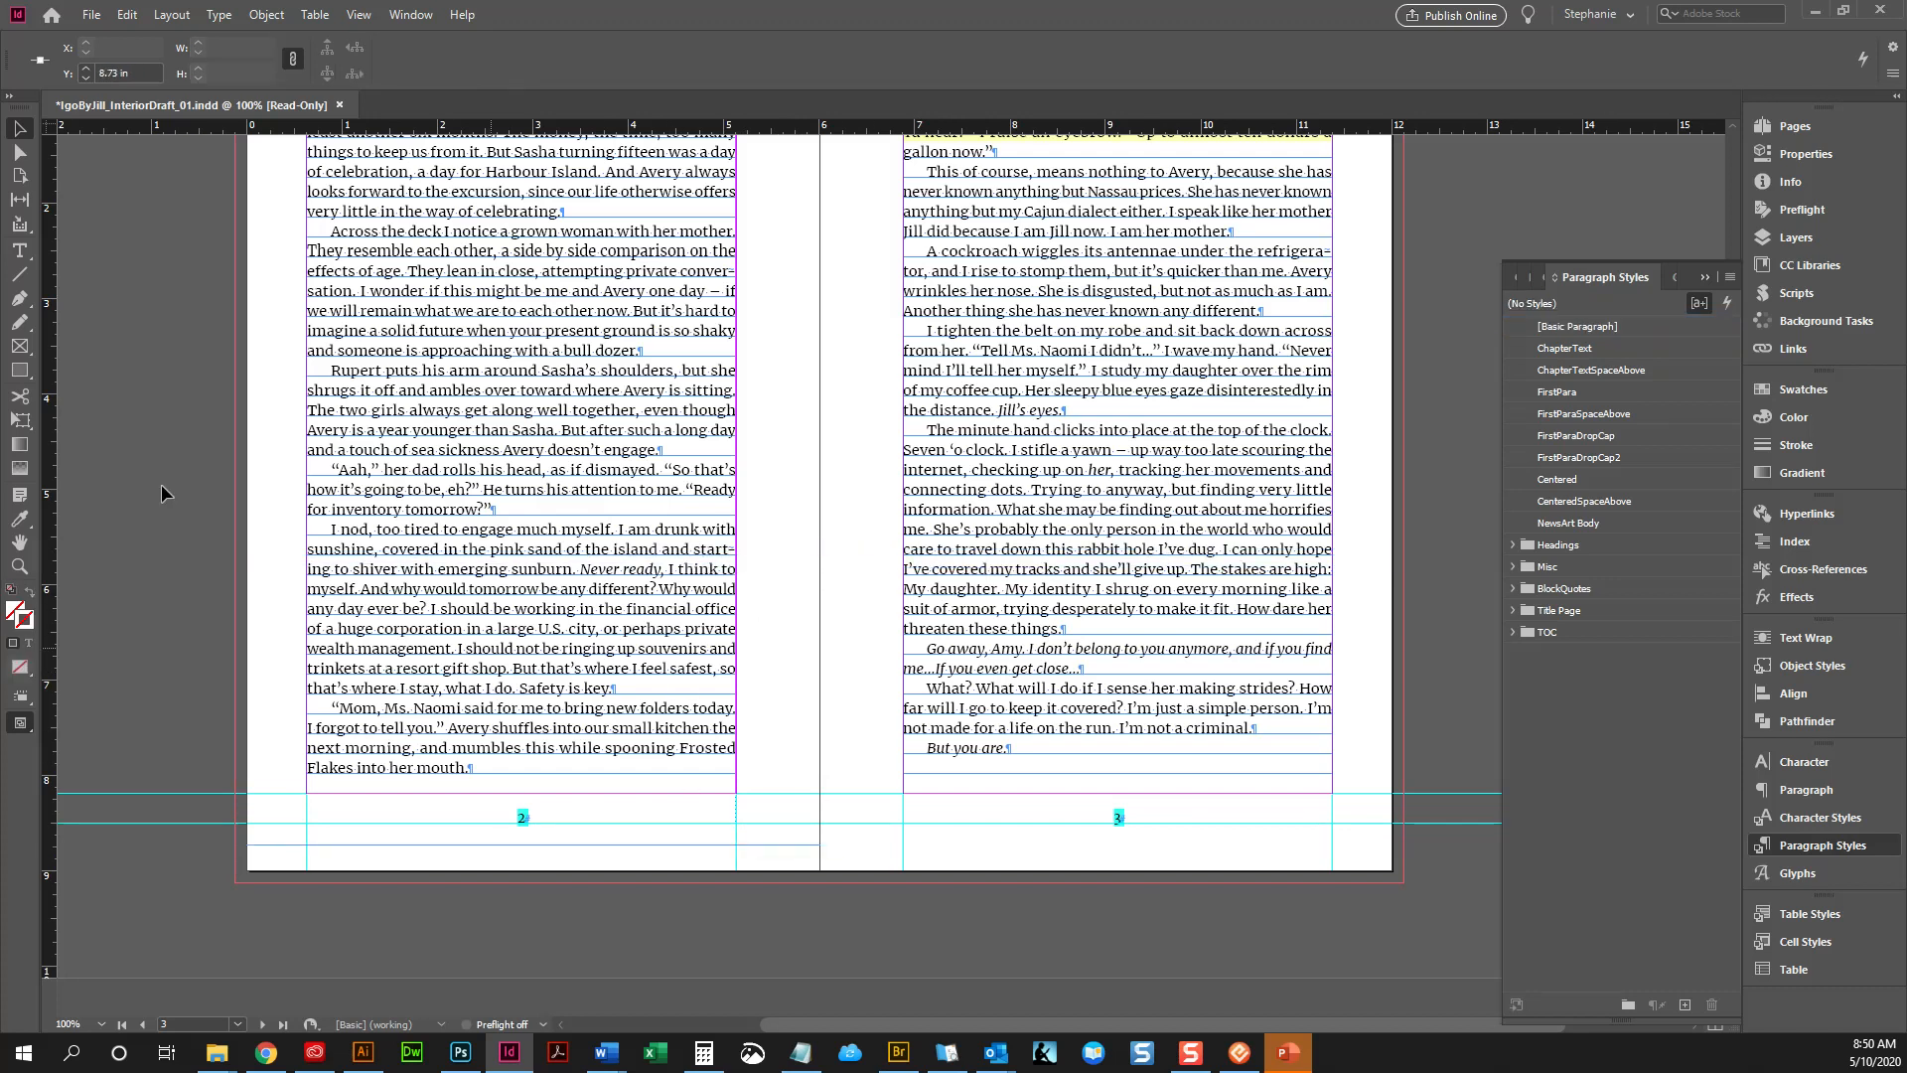
# Try a horizontal line about 10.9 in long across the lower text of pages 2 and 3, and remove it
pyautogui.click(18, 278)
pyautogui.moveTo(302, 713)
pyautogui.mouseDown()
pyautogui.moveTo(879, 716)
pyautogui.moveTo(1338, 761)
pyautogui.mouseUp()
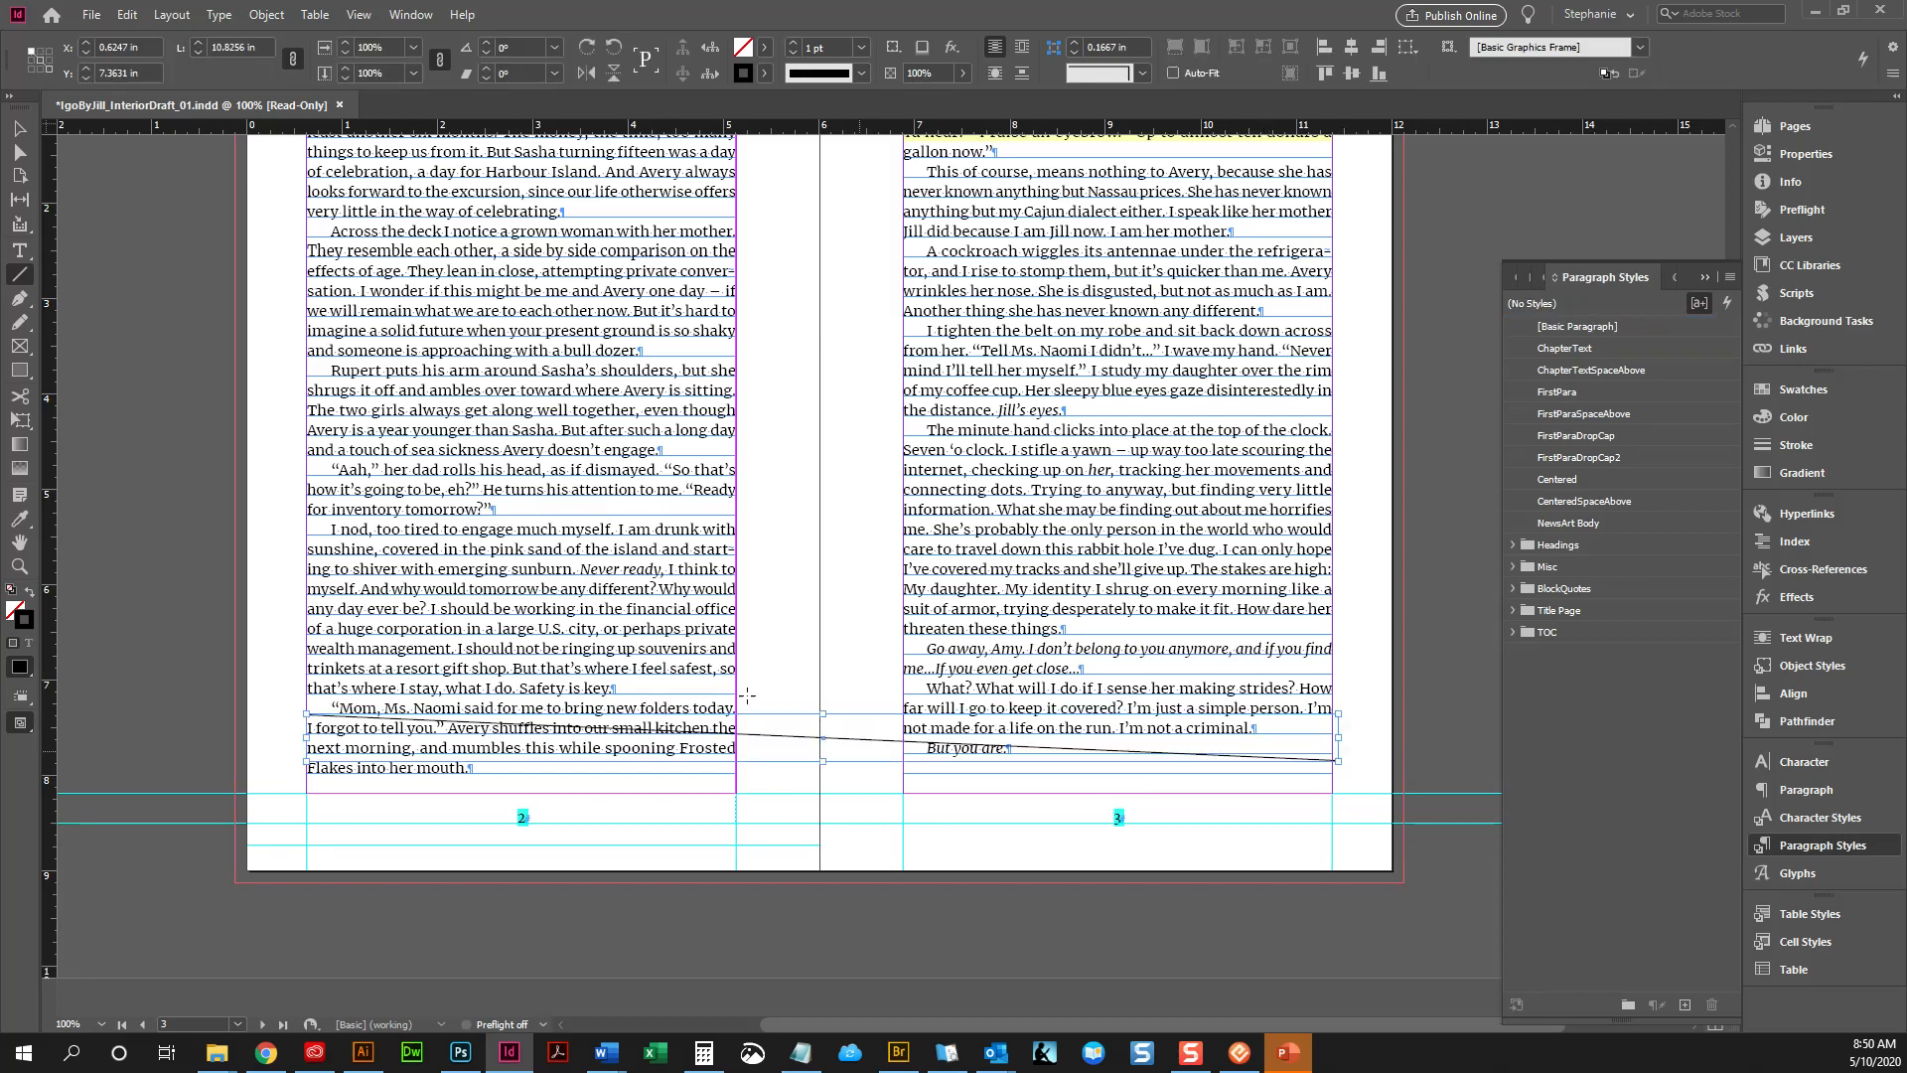
pyautogui.hotkey('ctrl', 'z')
pyautogui.moveTo(309, 714); pyautogui.dragTo(1346, 715)
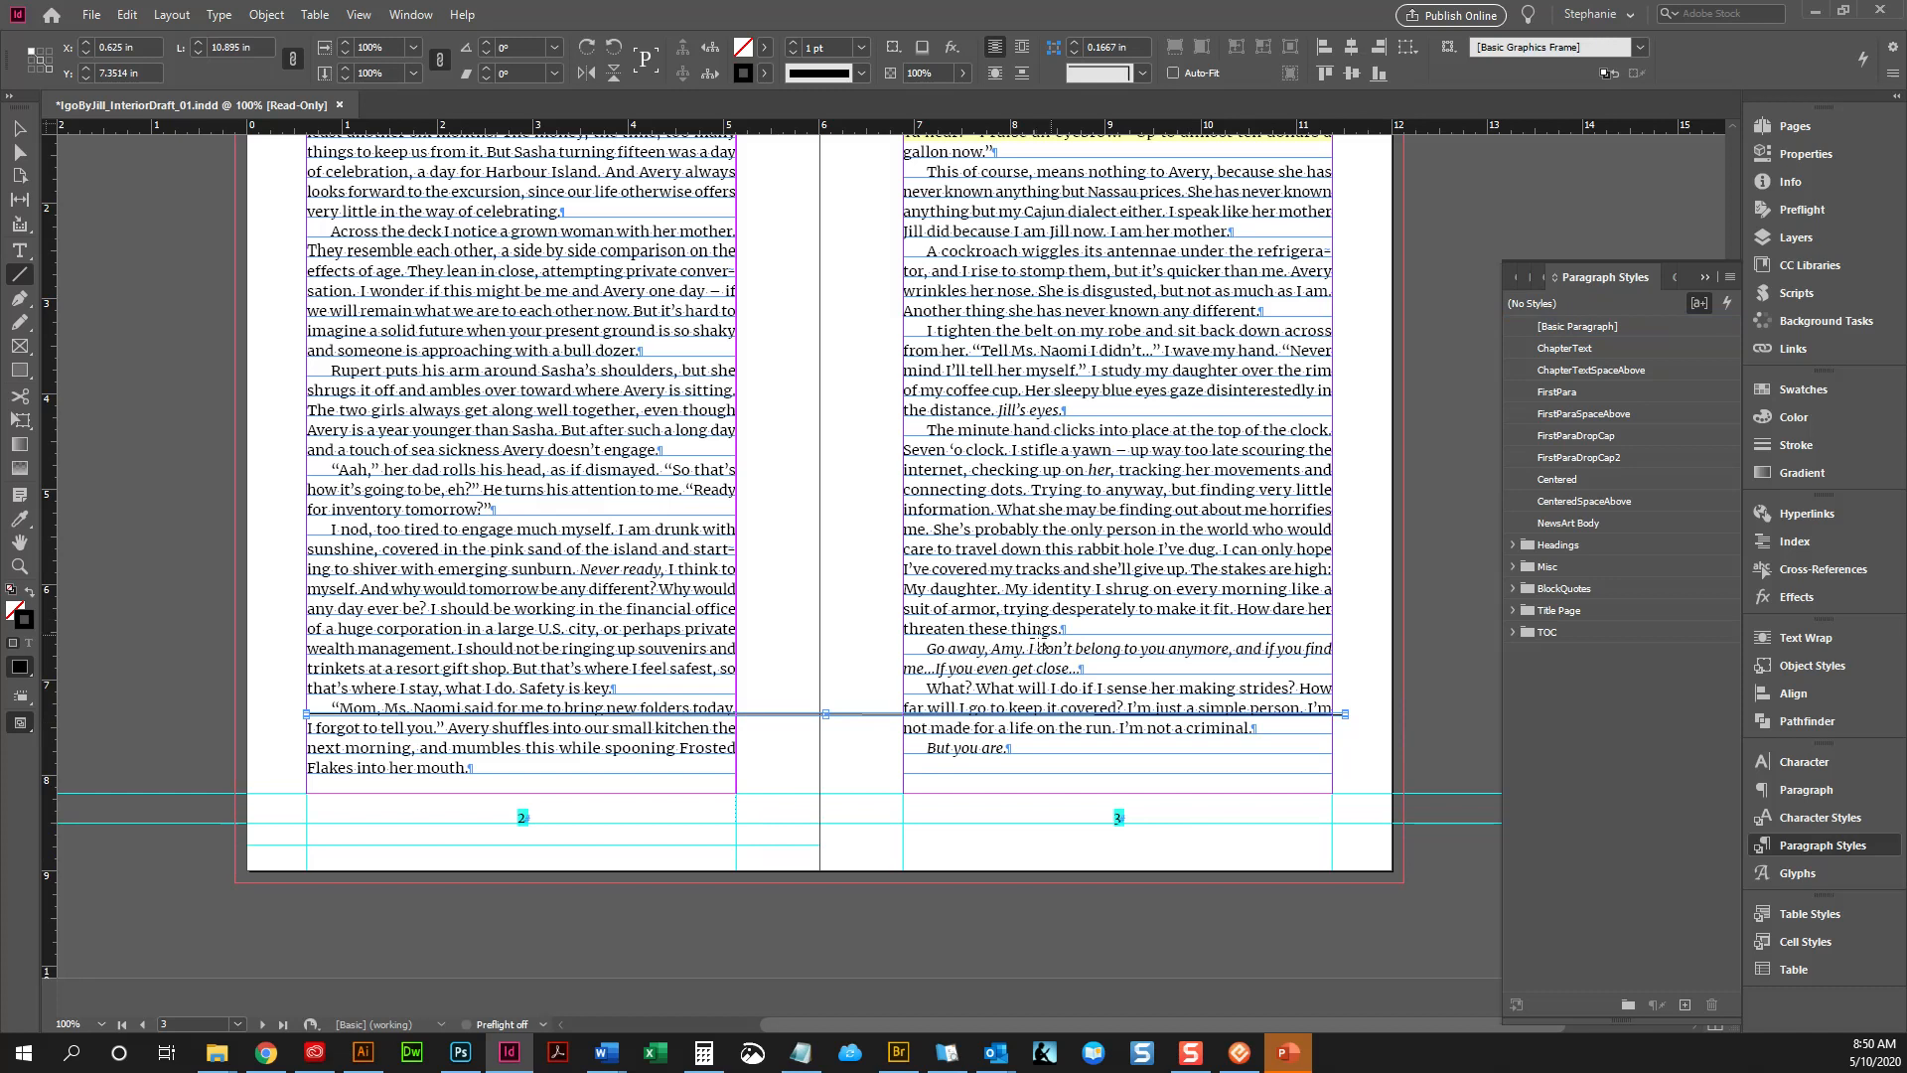
pyautogui.hotkey('ctrl', 'shift', 'a')
pyautogui.click(19, 128)
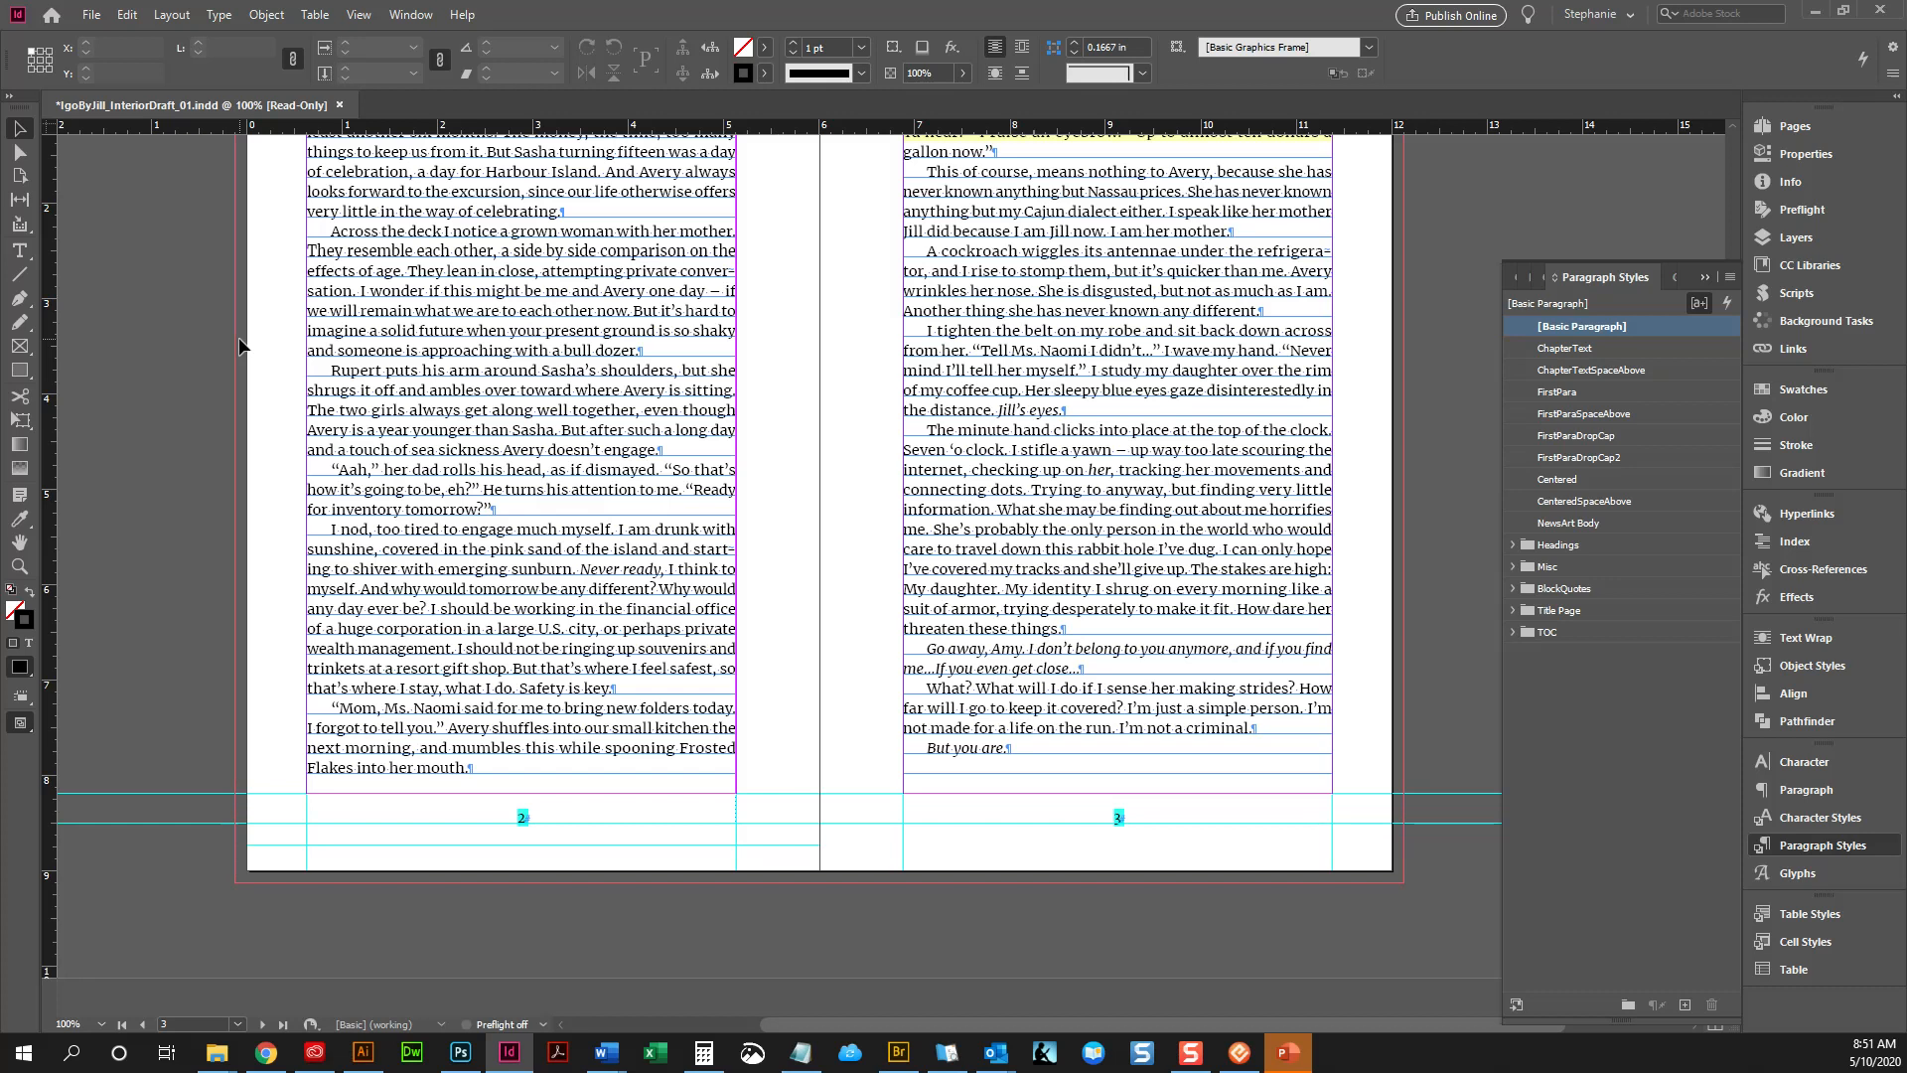
# Select the page 2 text frame to compare its bottom edge with the page 3 frame, and deselect it
pyautogui.click(395, 790)
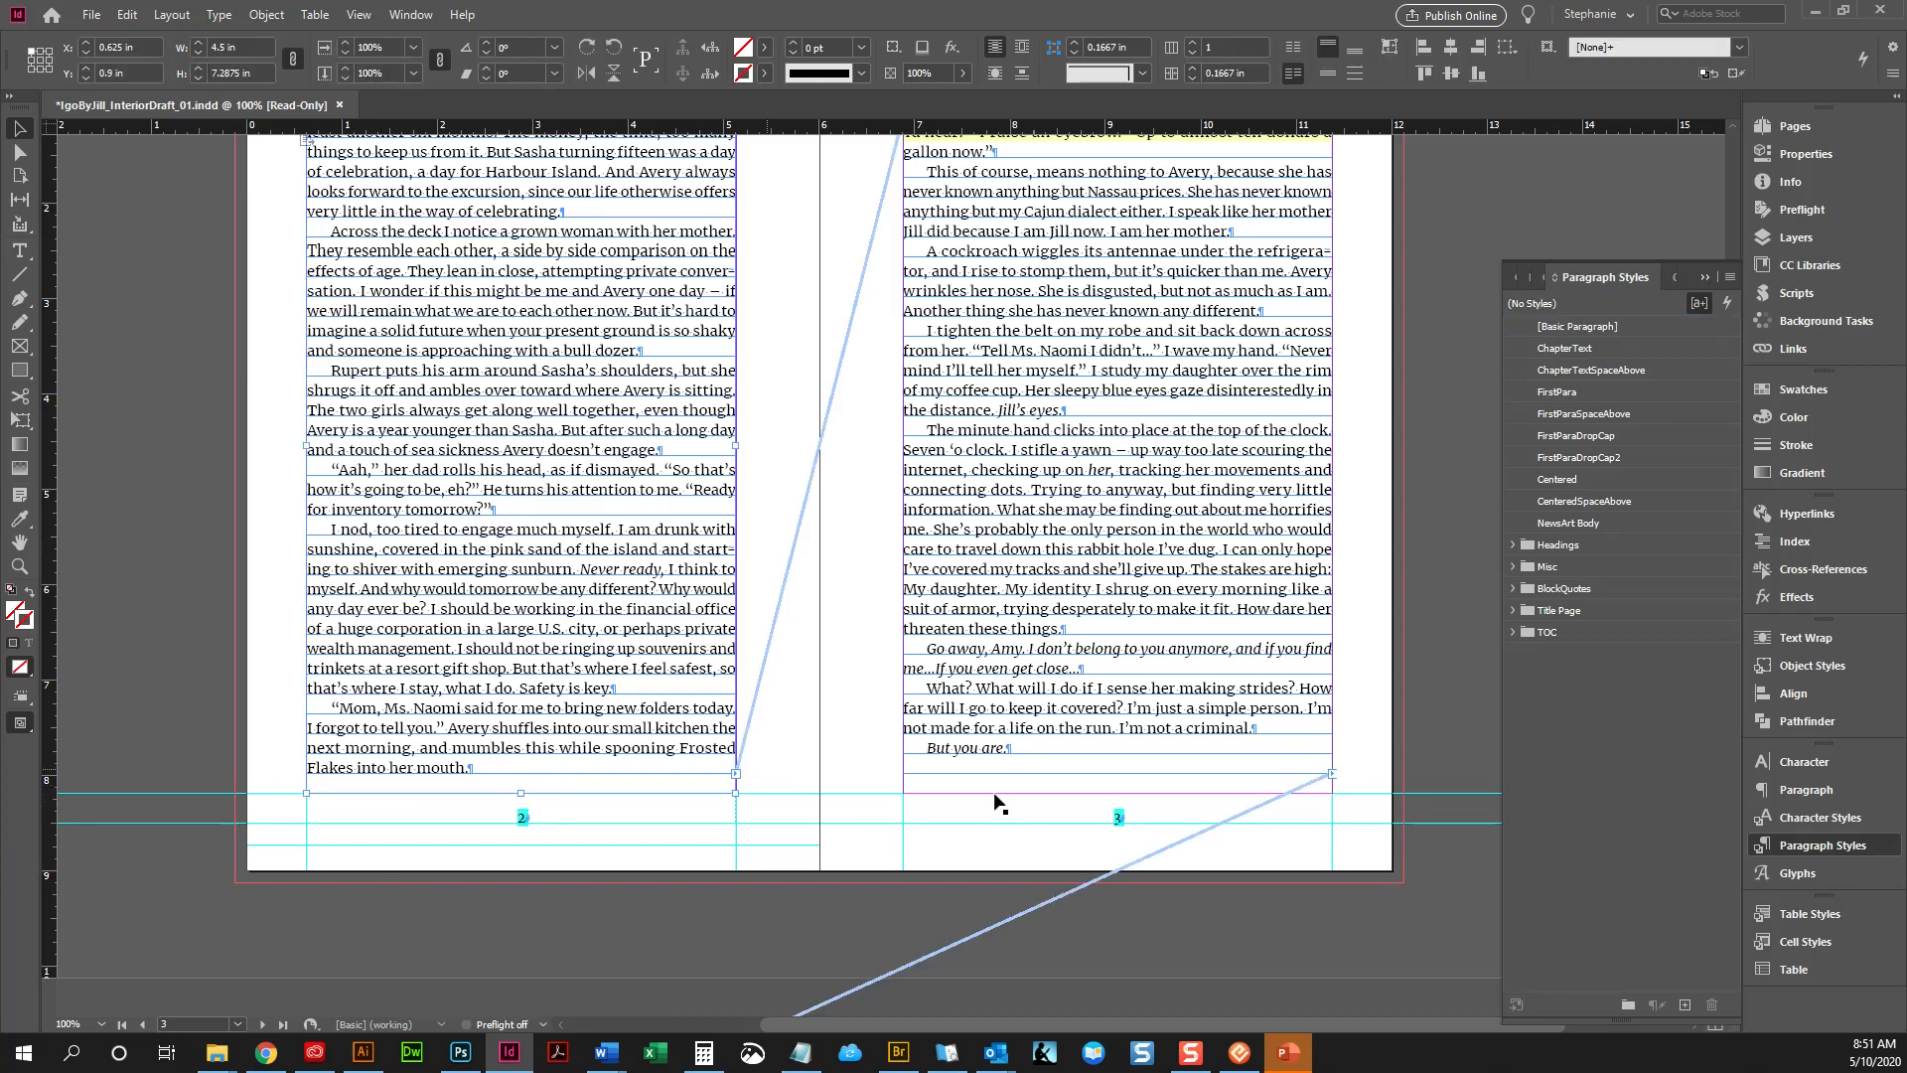
pyautogui.click(879, 832)
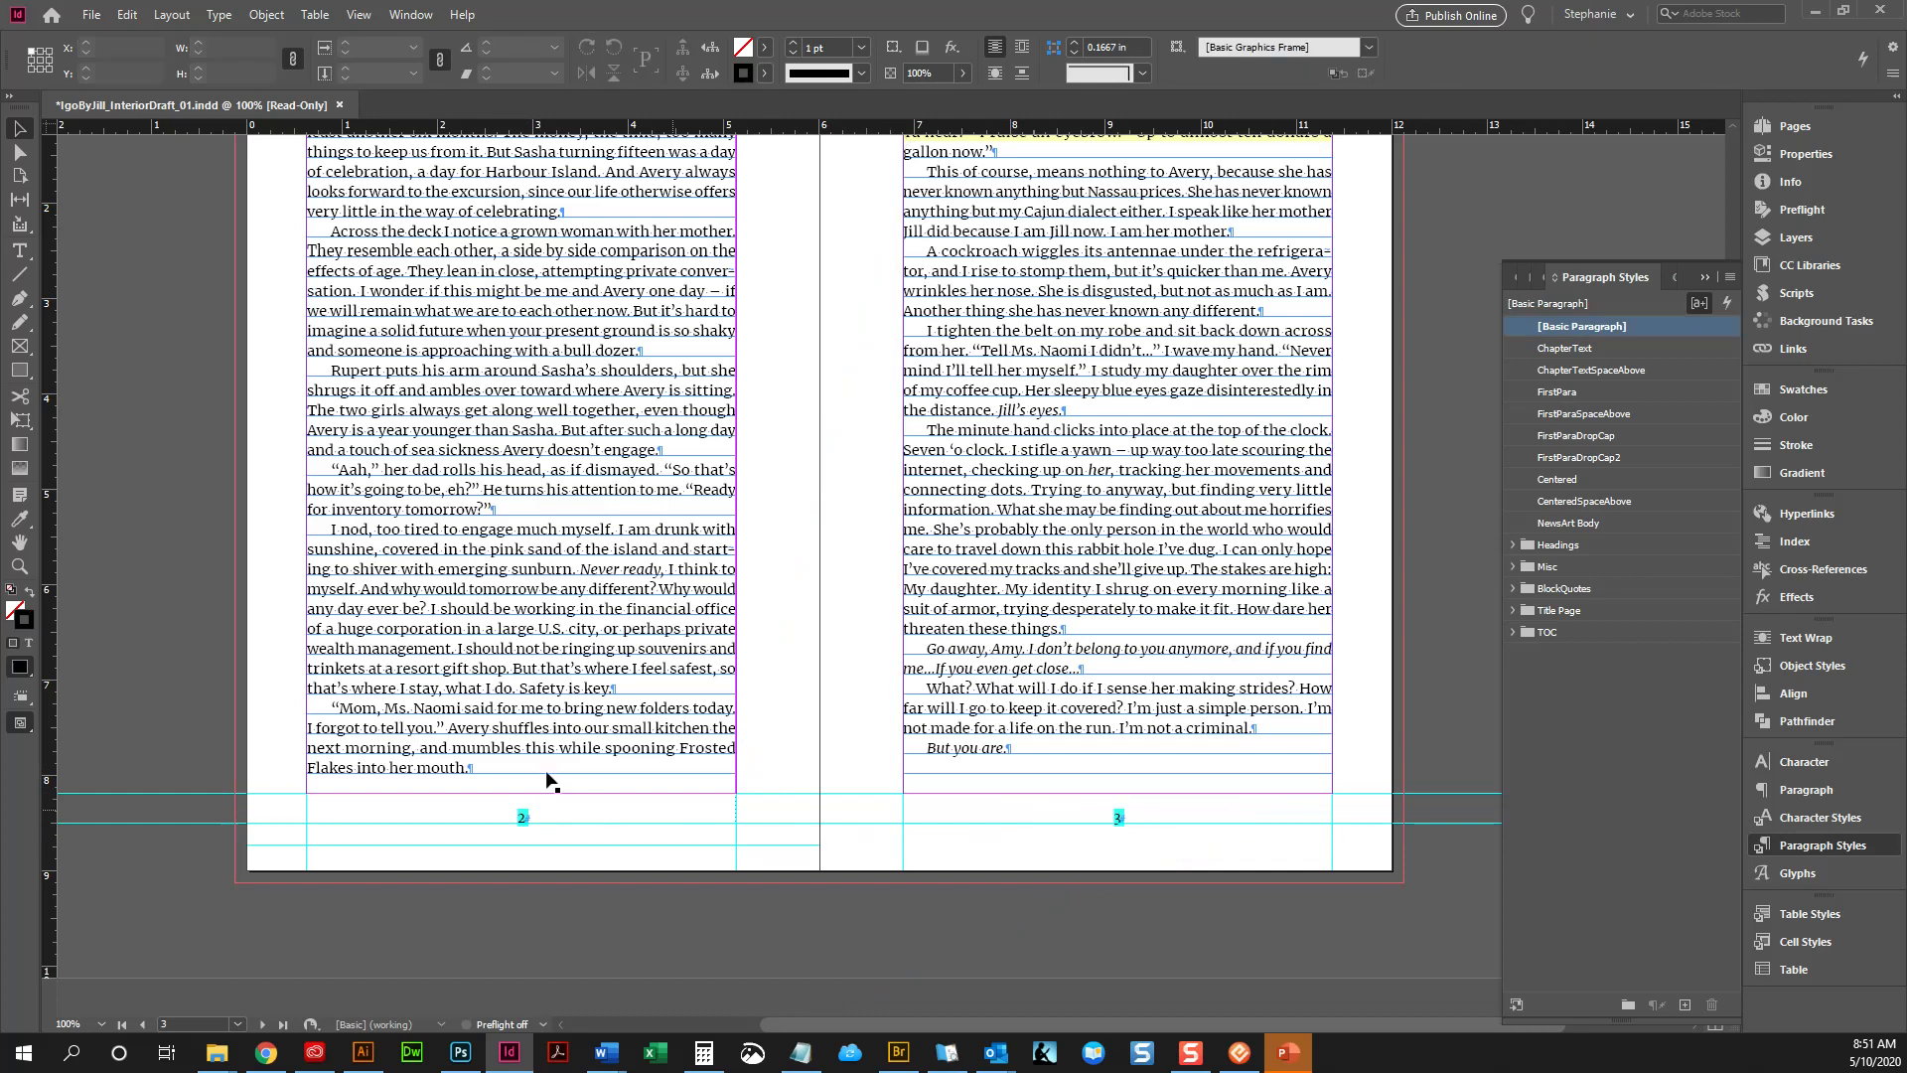
pyautogui.click(467, 783)
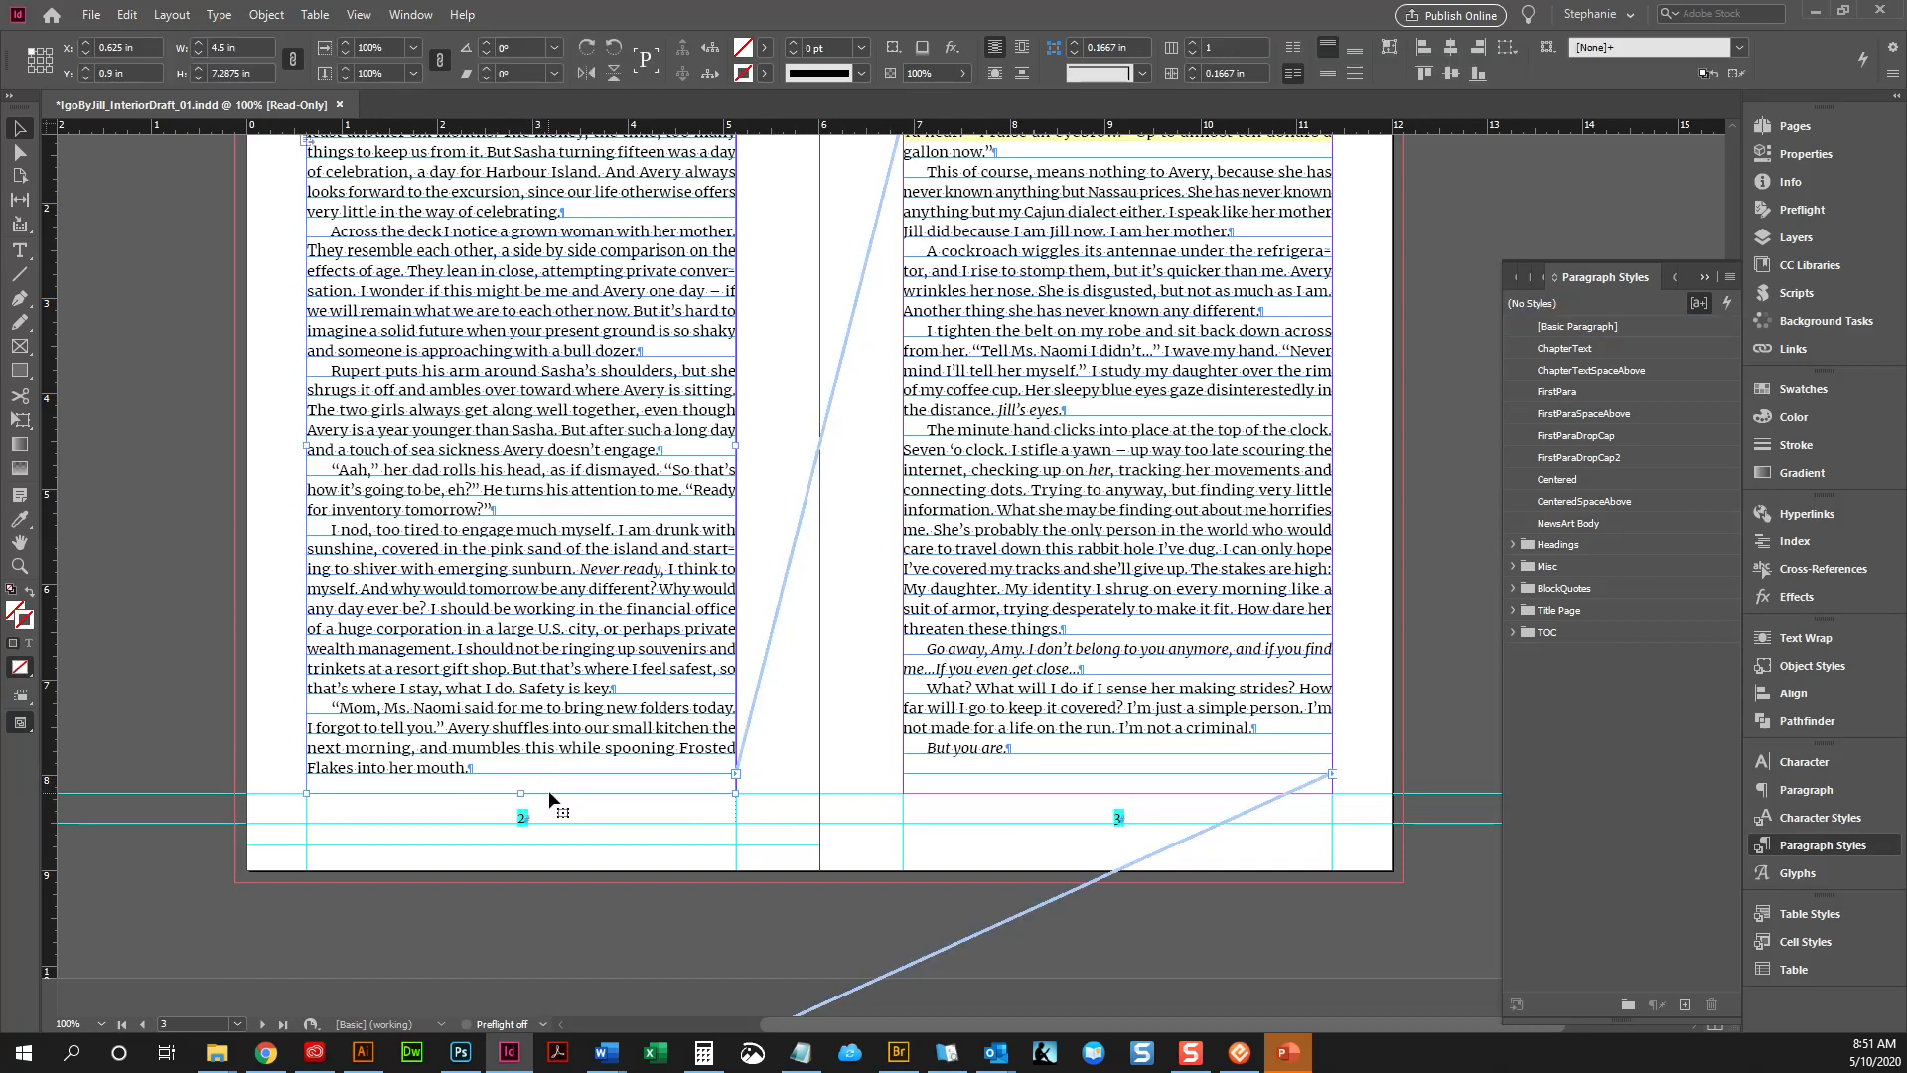
pyautogui.scroll(1, 548, 792)
pyautogui.click(189, 263)
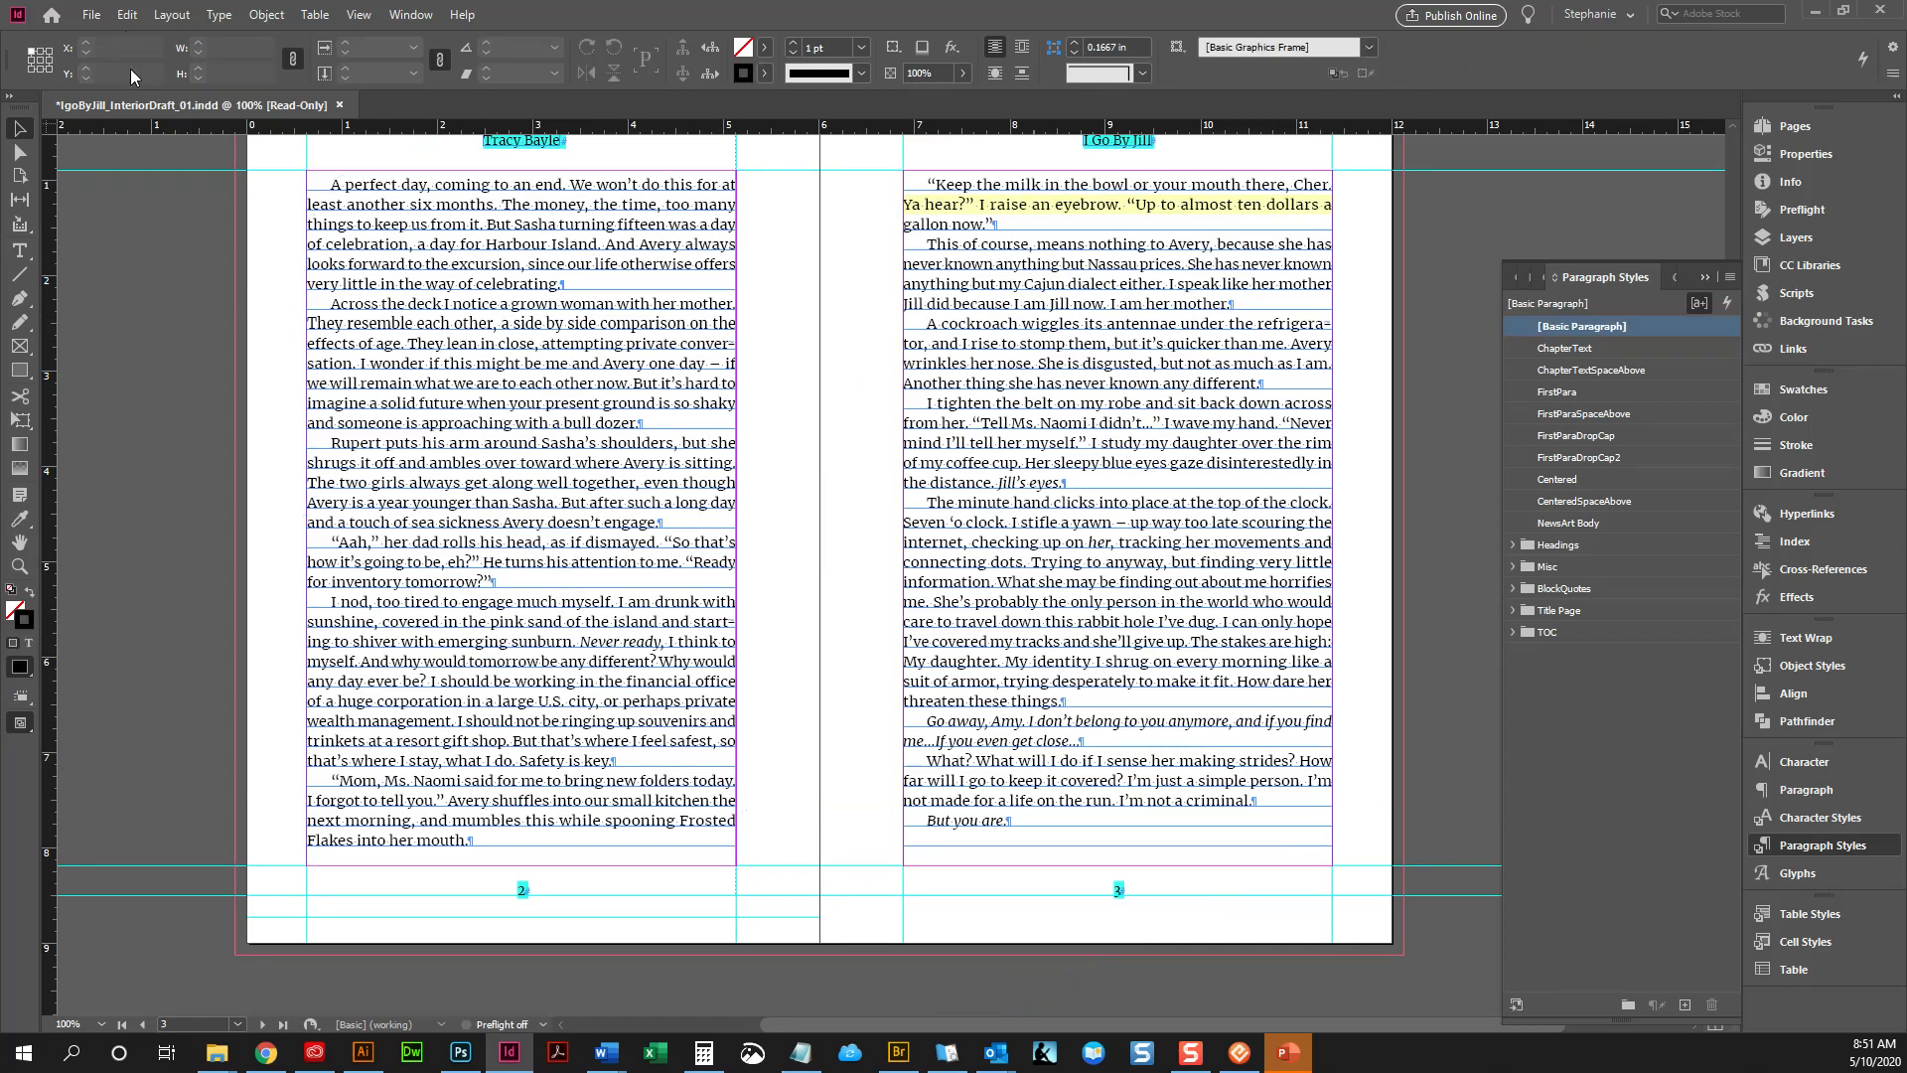
# Check the font size and leading of the body paragraph beginning "Across the deck" on page 2
pyautogui.click(423, 330)
pyautogui.press('t')
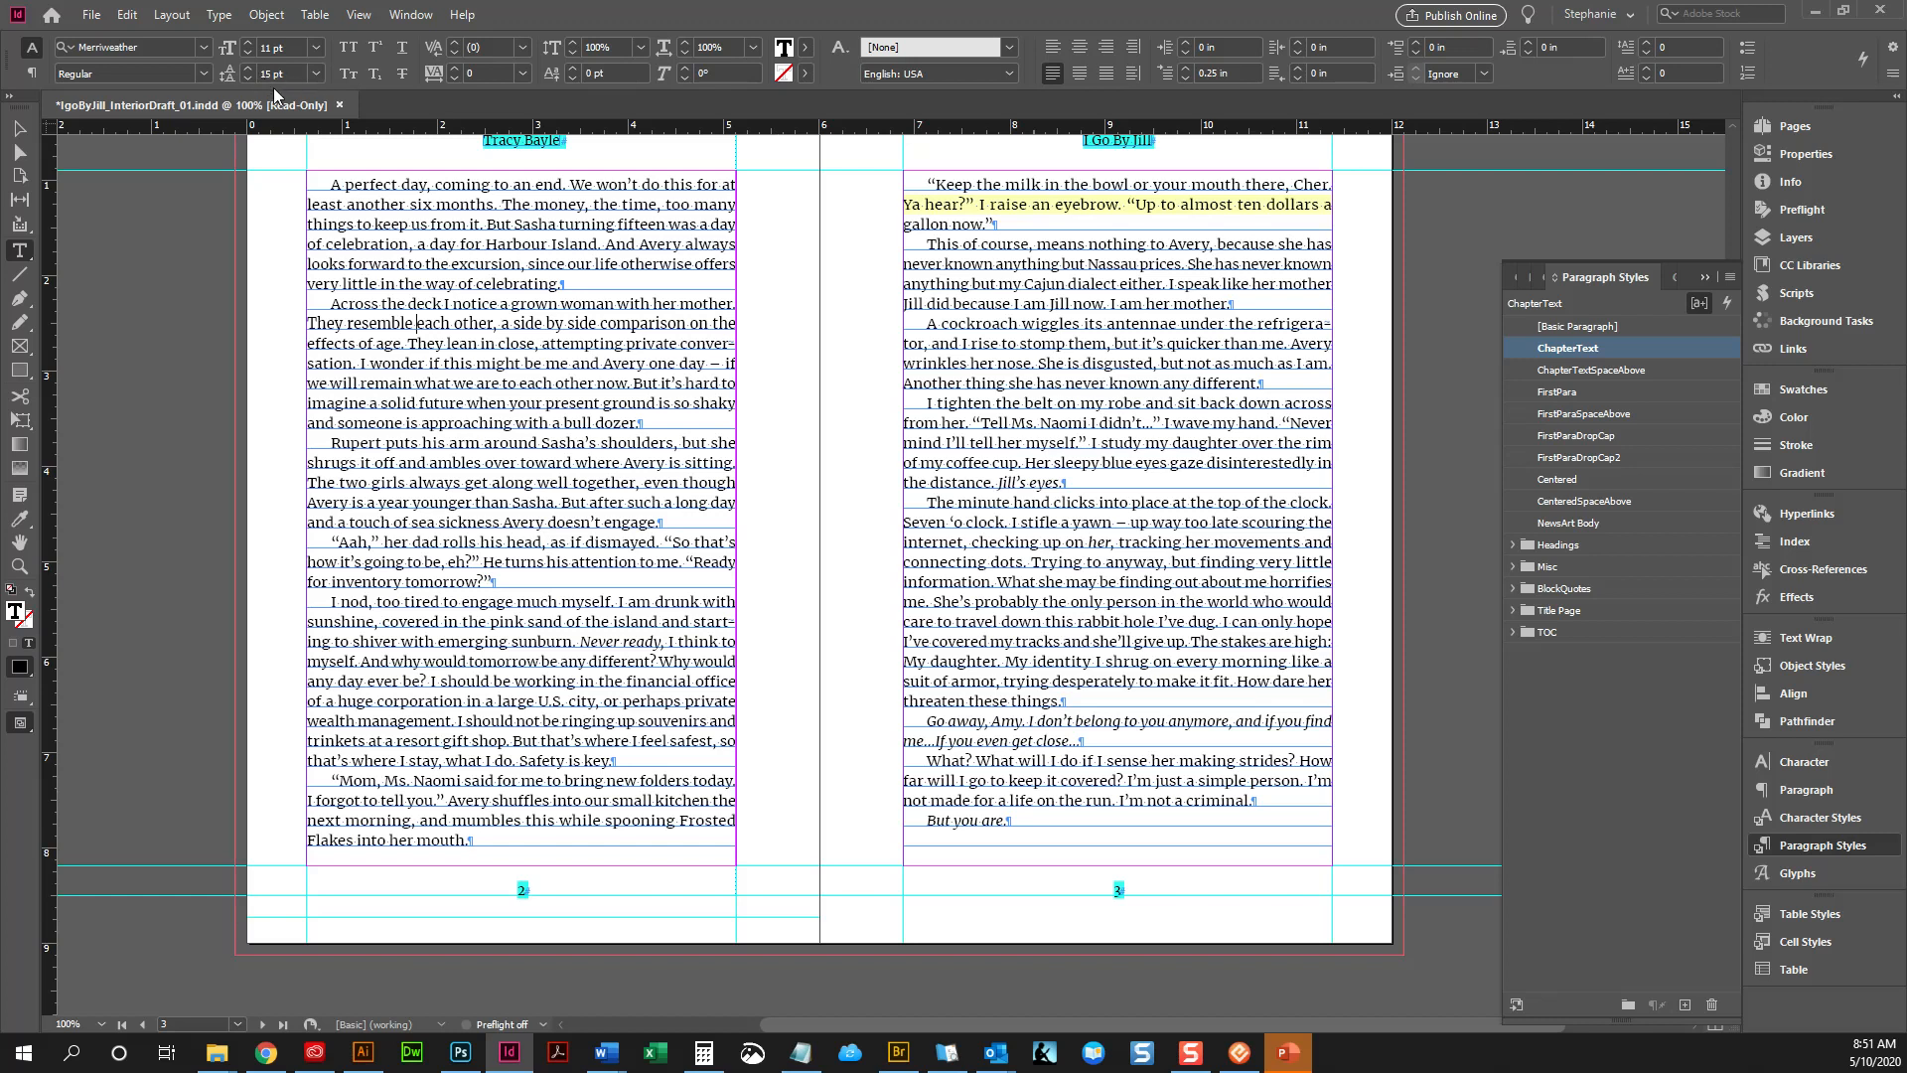
pyautogui.press('Escape')
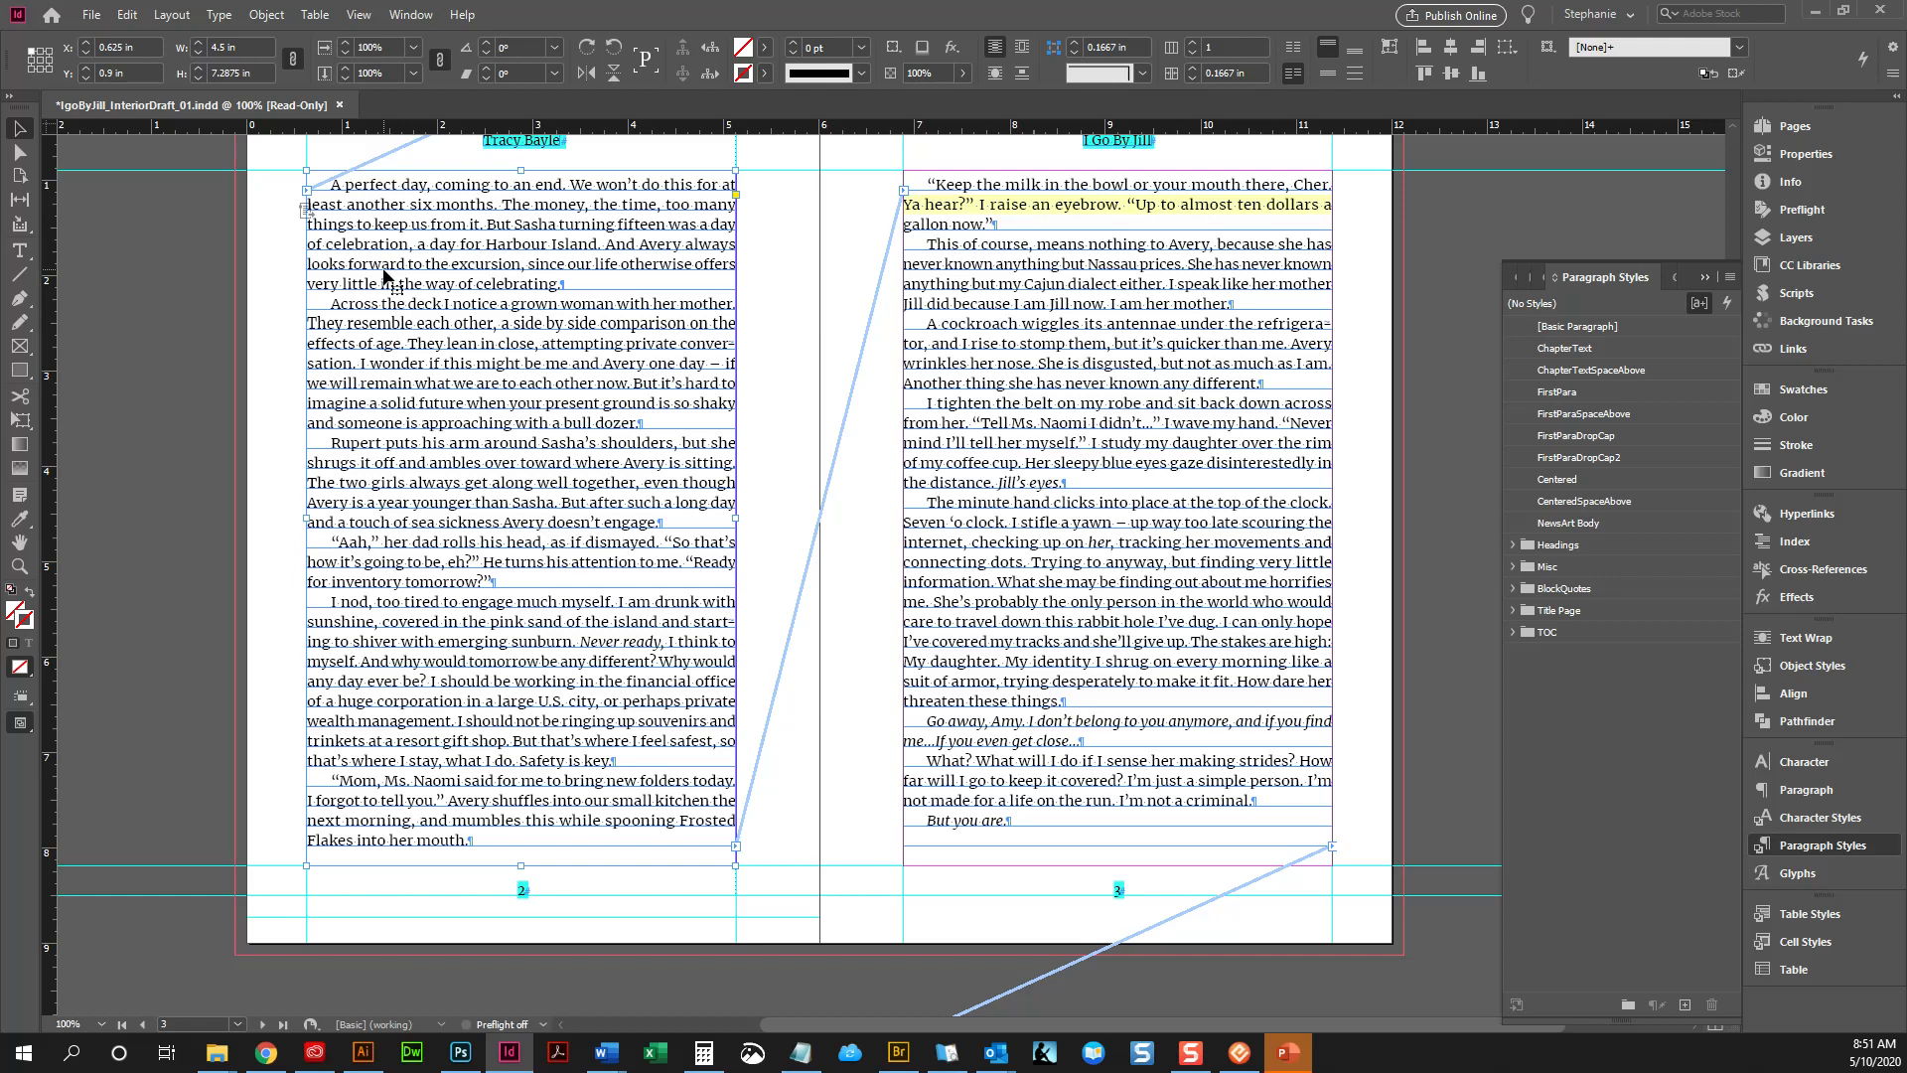
pyautogui.click(137, 18)
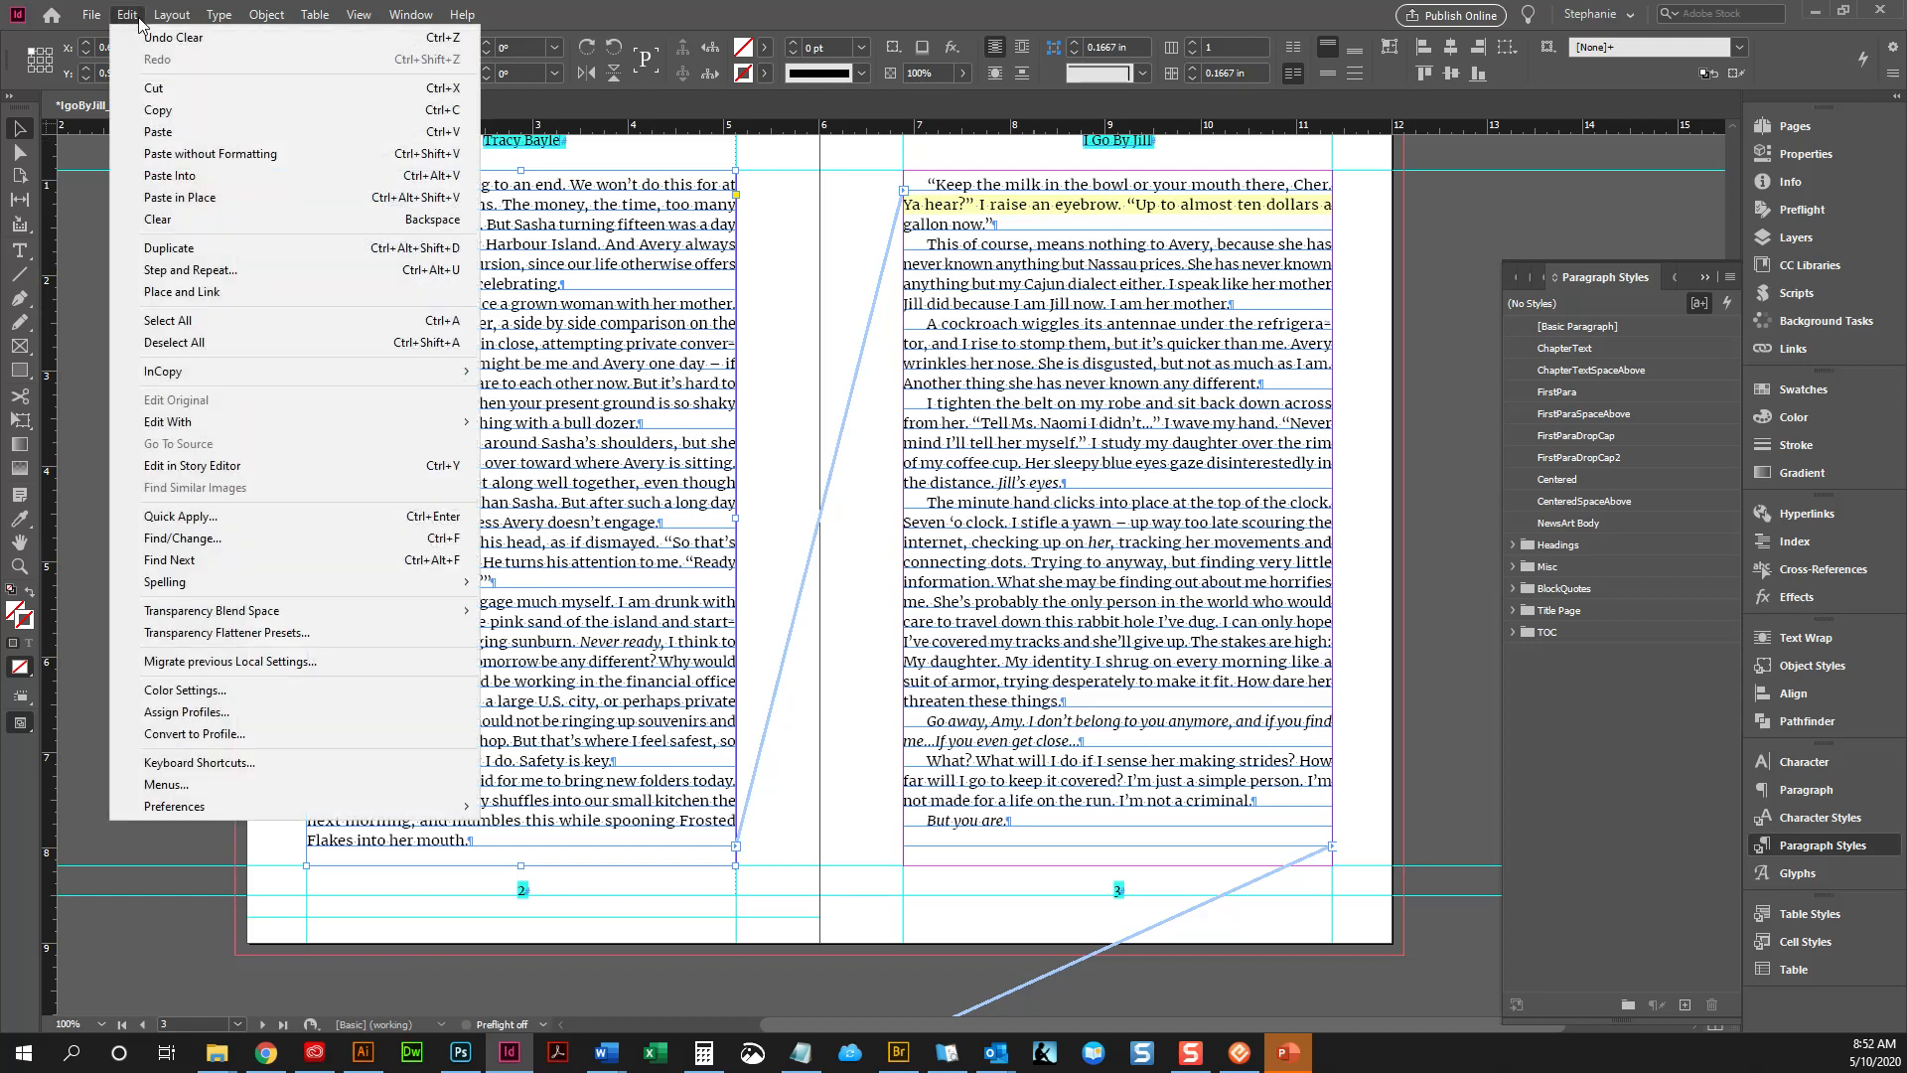
pyautogui.click(126, 14)
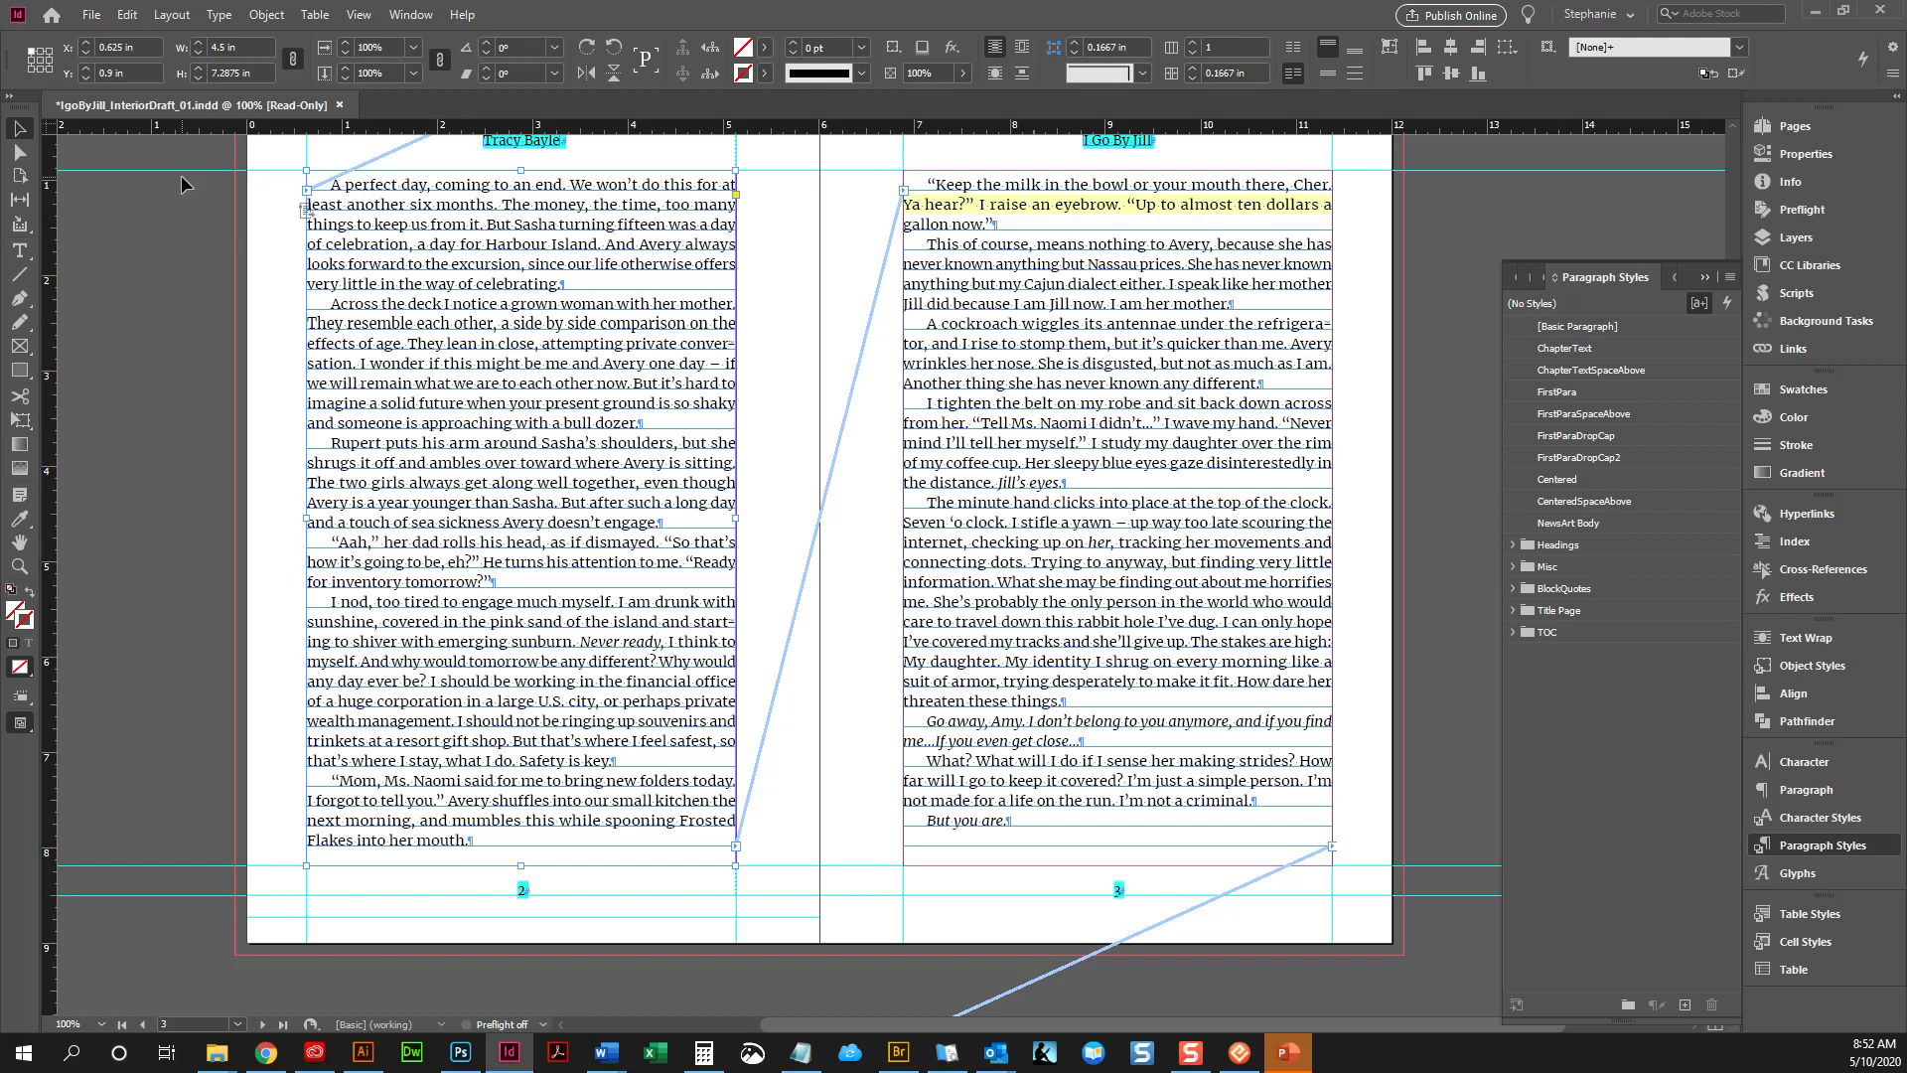
# Set the leading of the "Across the deck" paragraph on page 2 to 16 pt and preview the spread without guides
pyautogui.press('t')
pyautogui.tripleClick(394, 300)
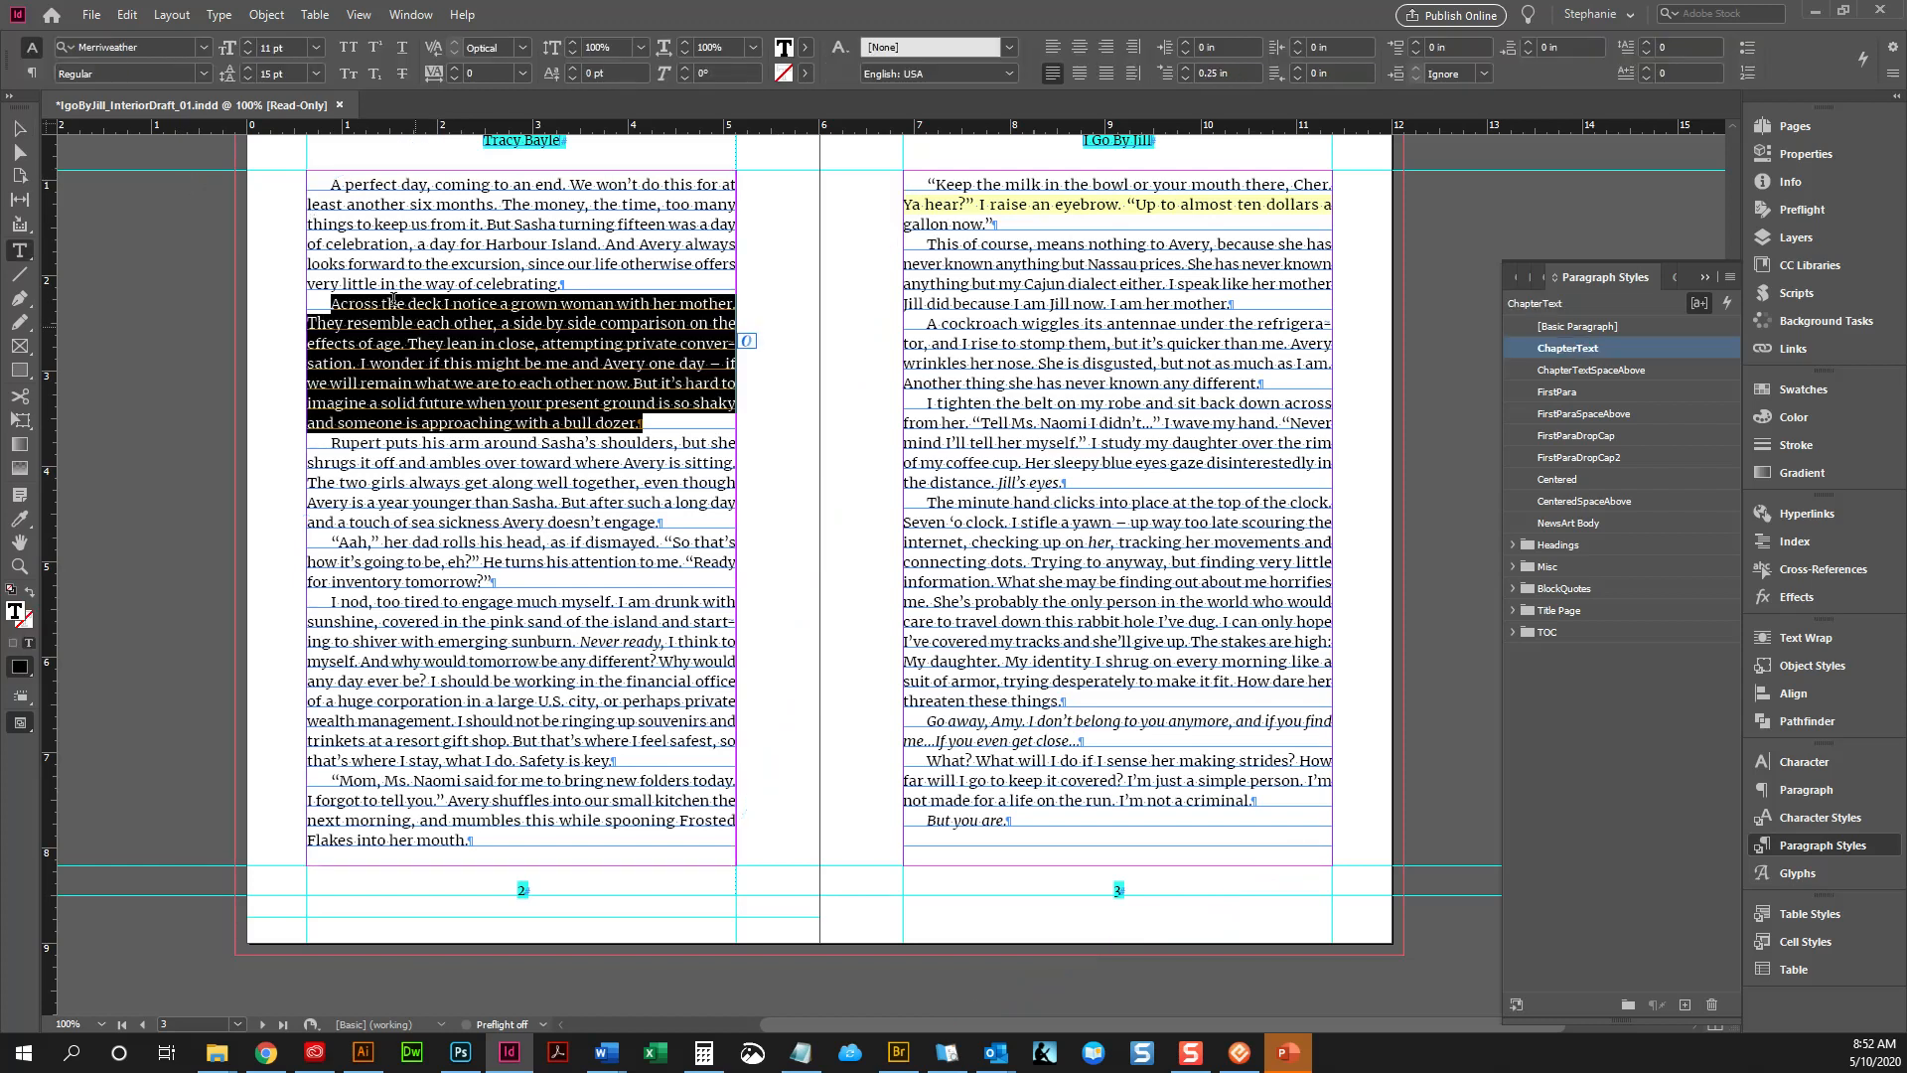
pyautogui.click(250, 71)
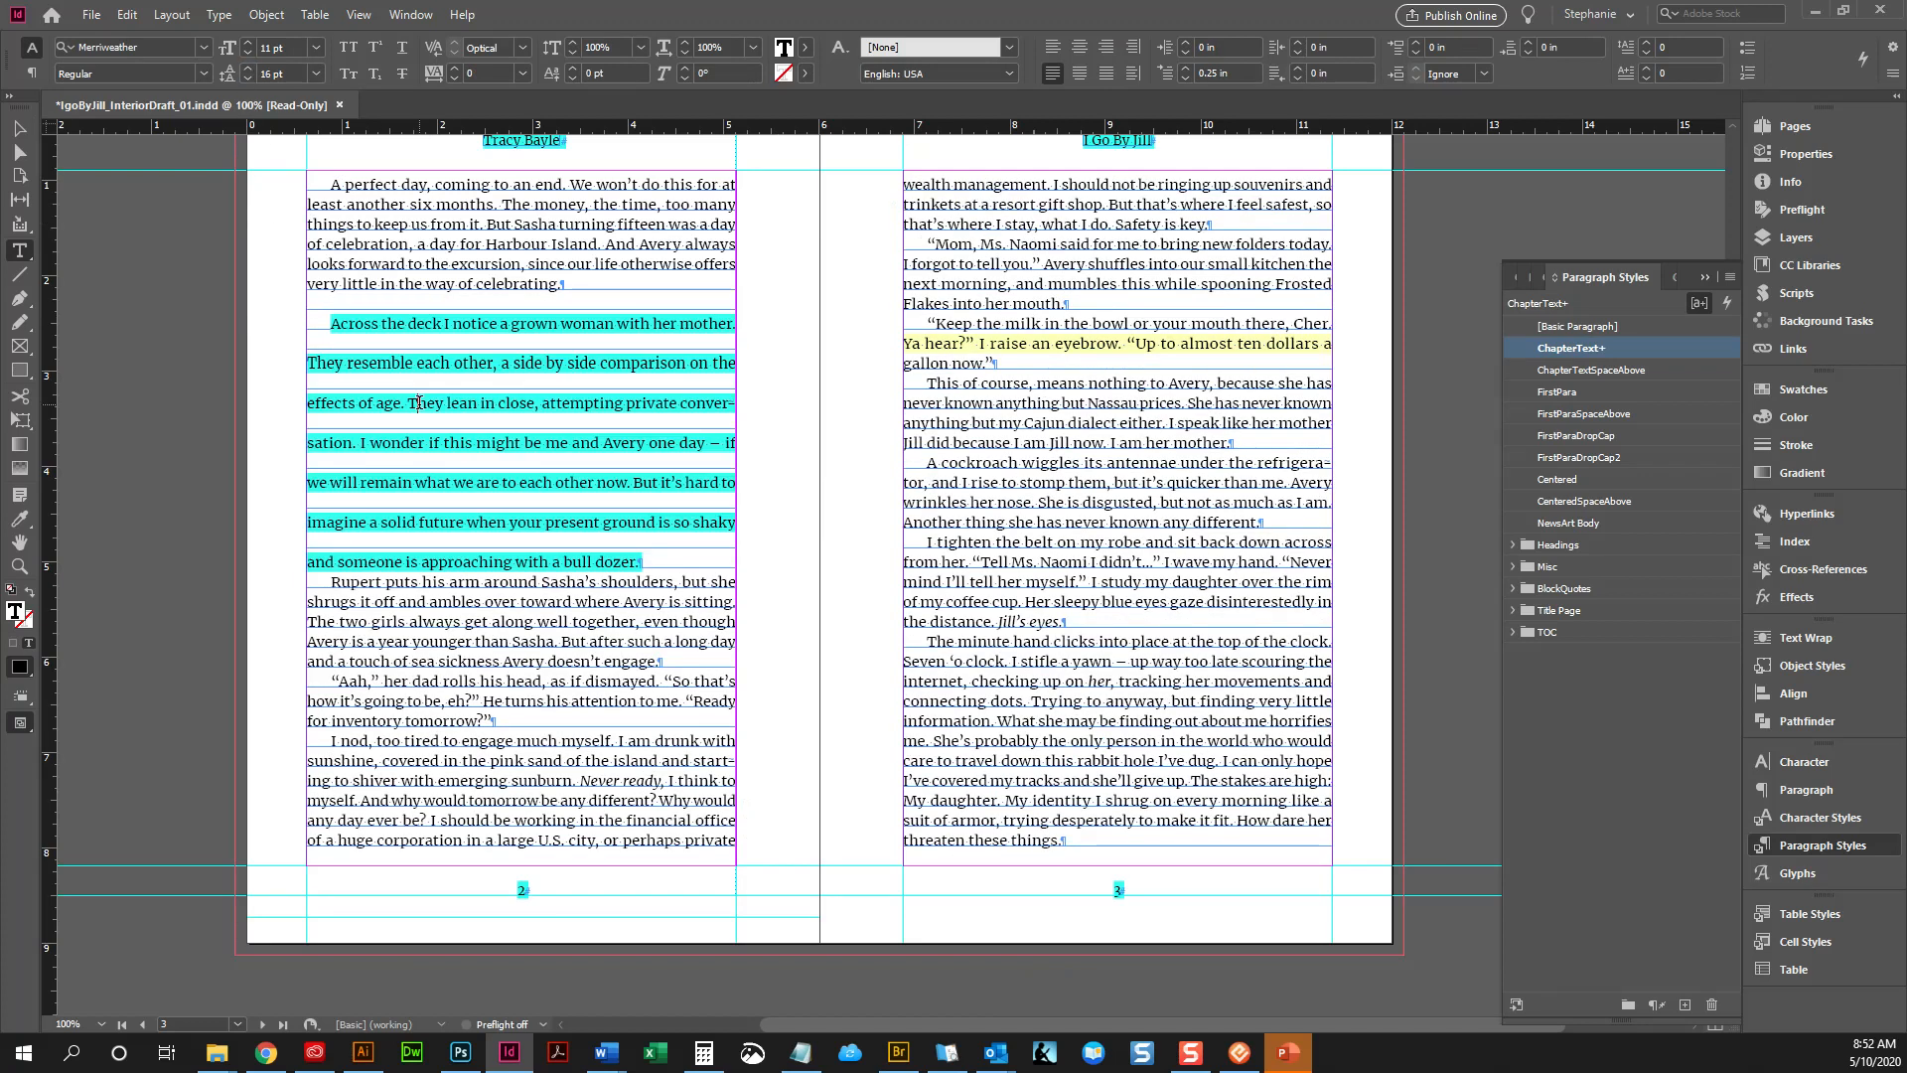
pyautogui.click(19, 128)
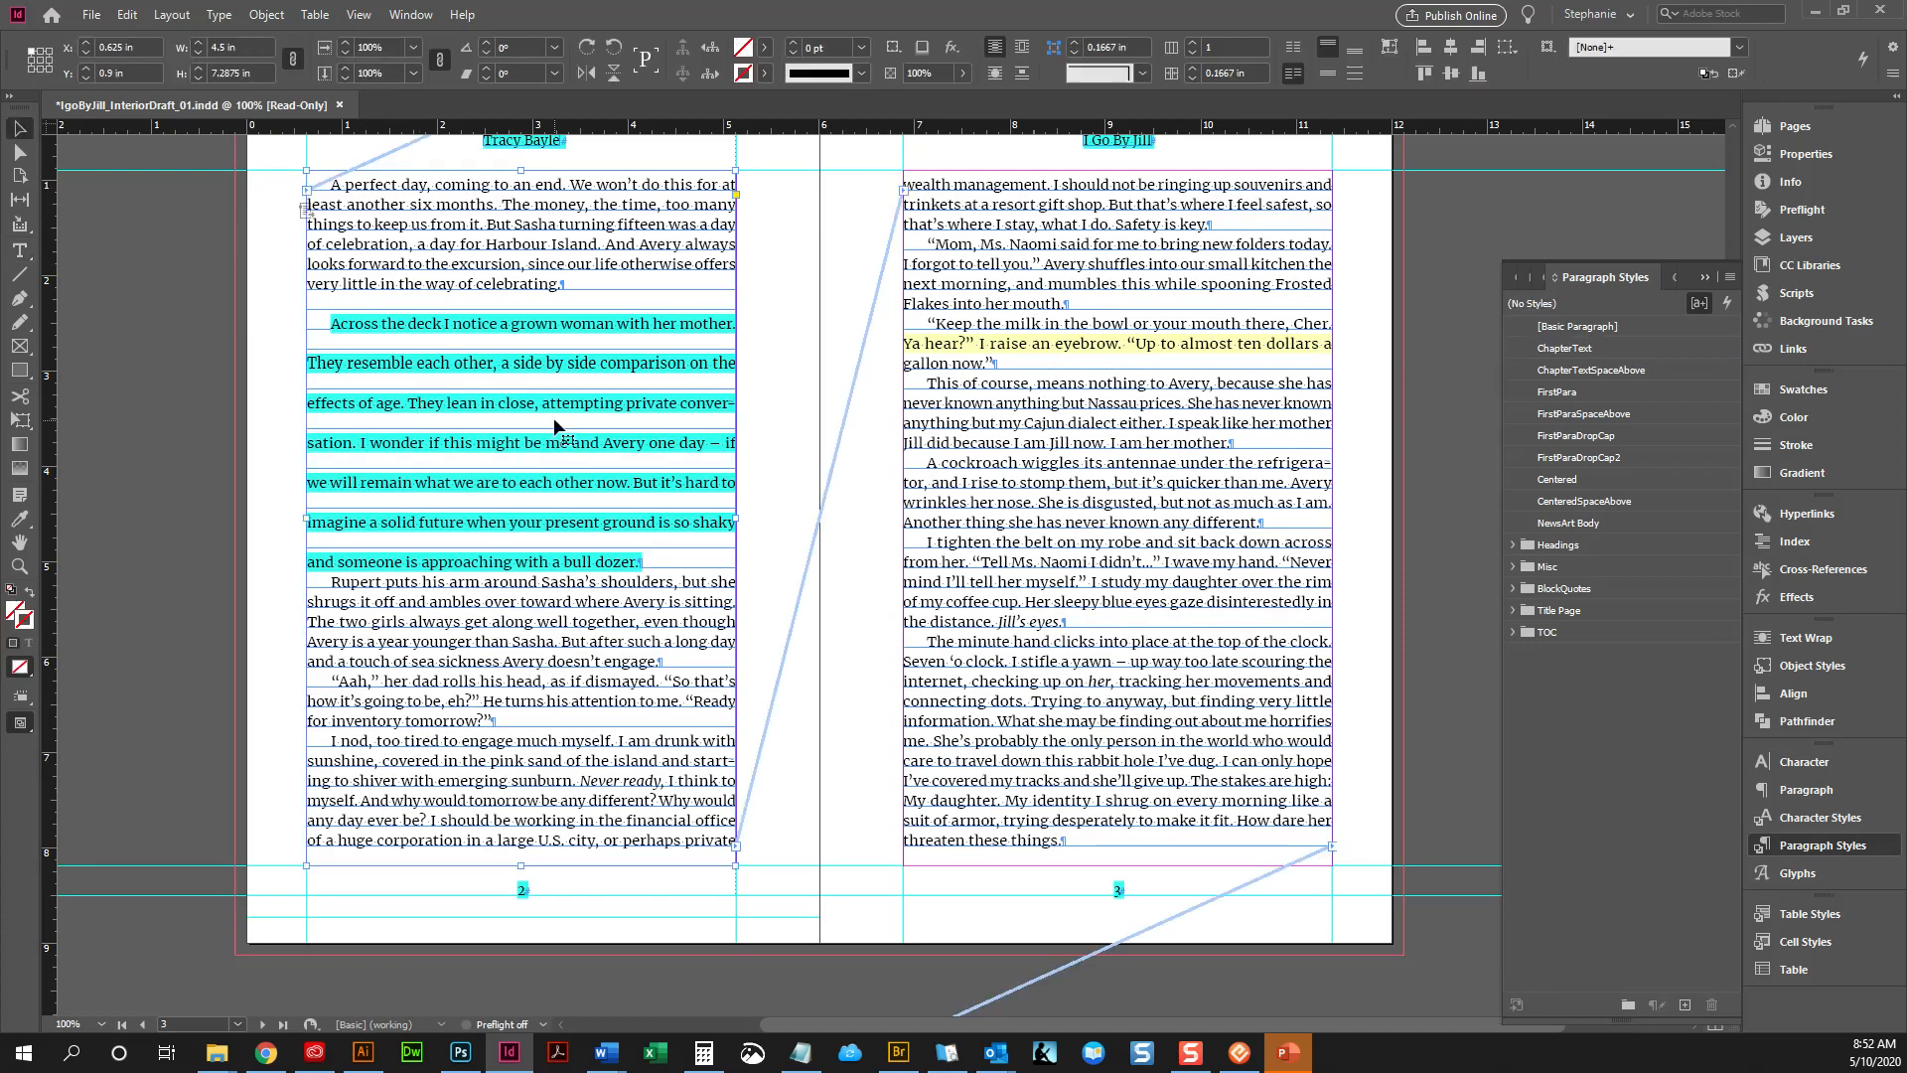
pyautogui.press('w')
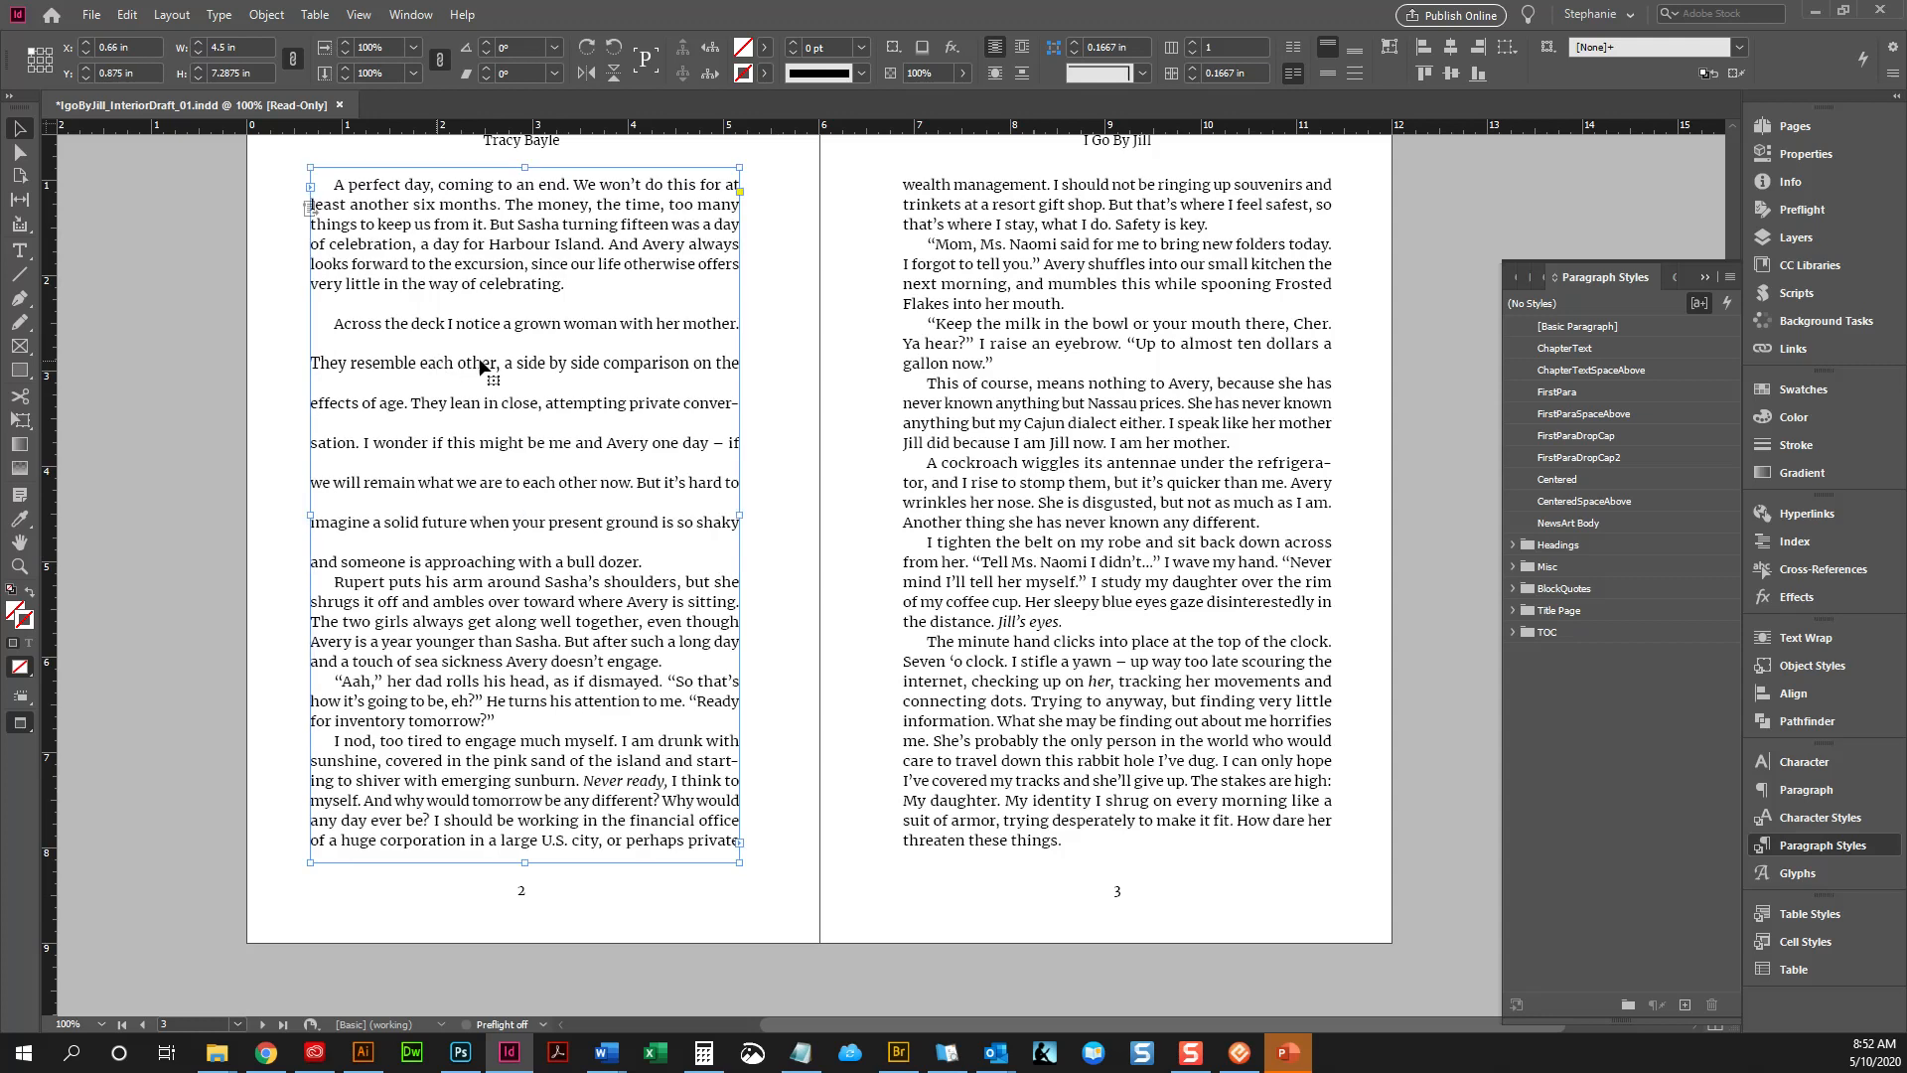
# Turn off baseline grid alignment for the "Across the deck" paragraph on page 2 and turn it back on
pyautogui.click(20, 251)
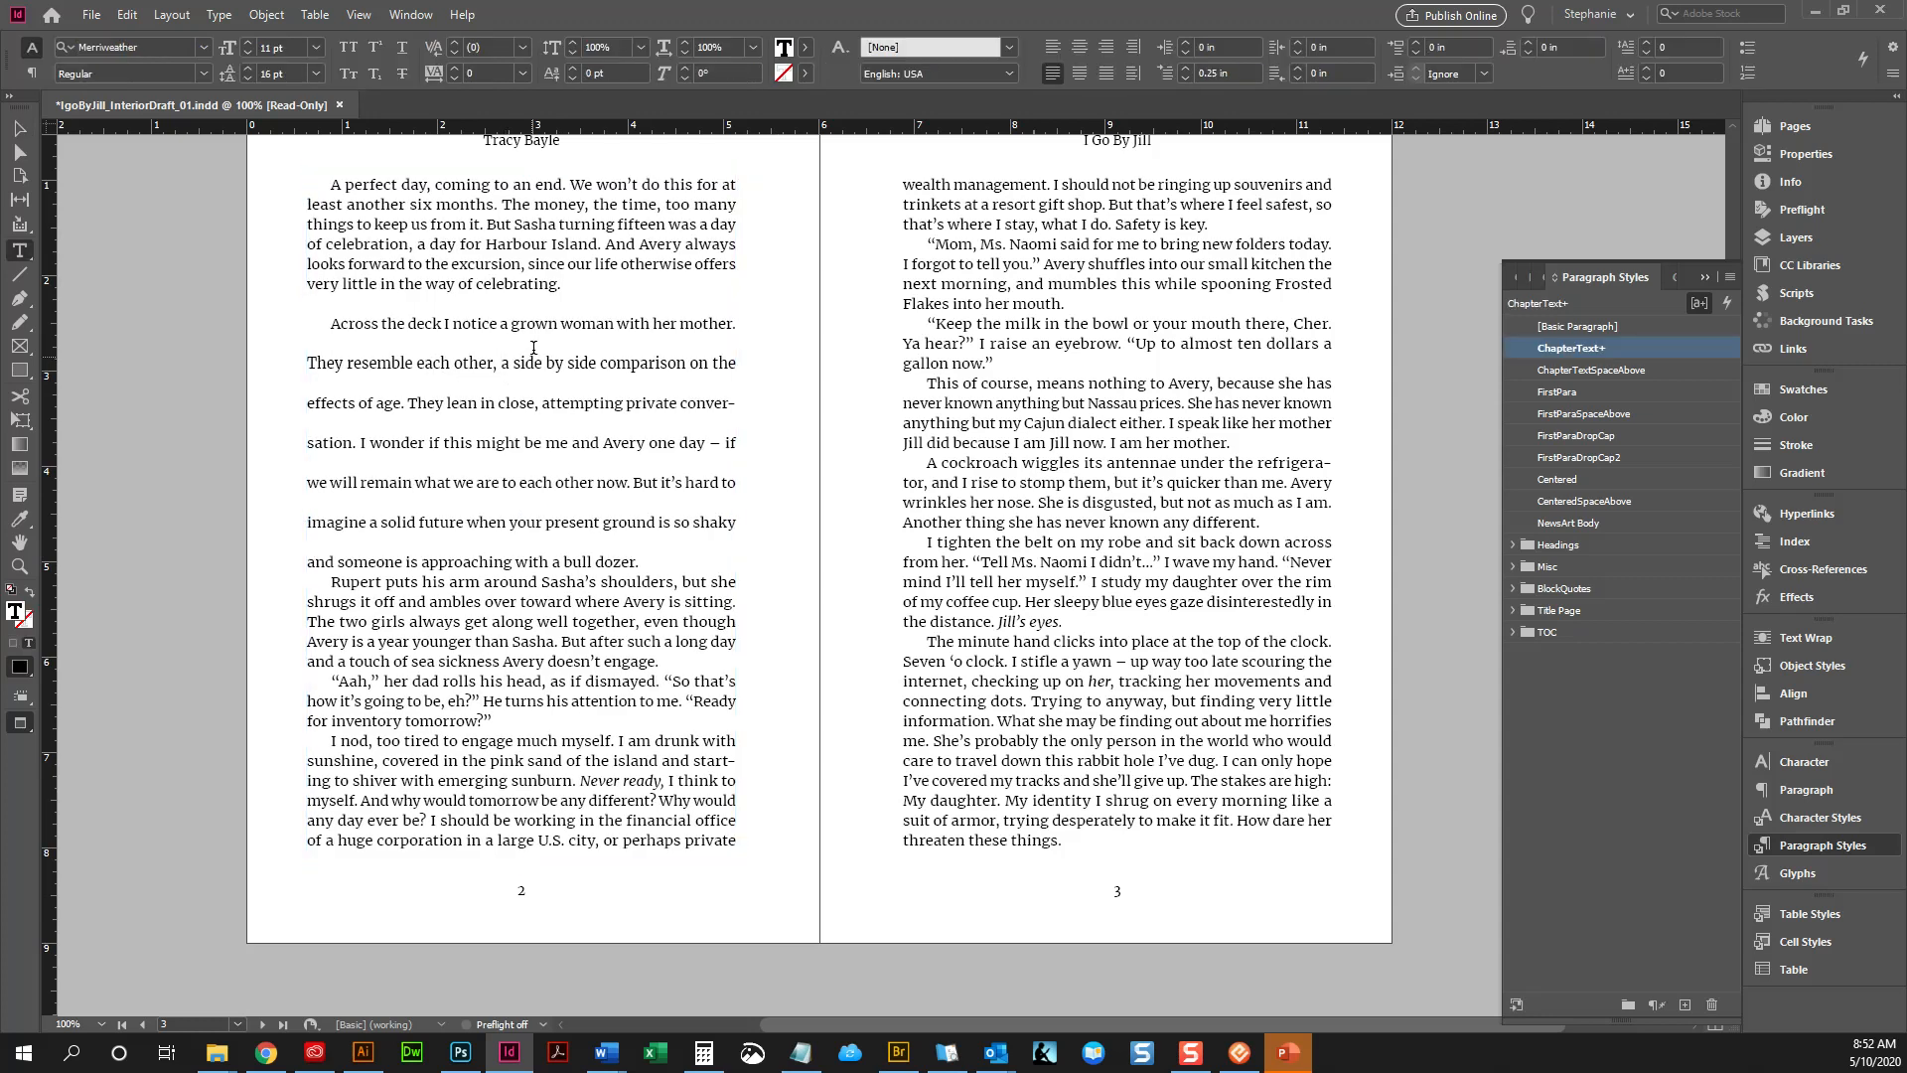
pyautogui.click(31, 73)
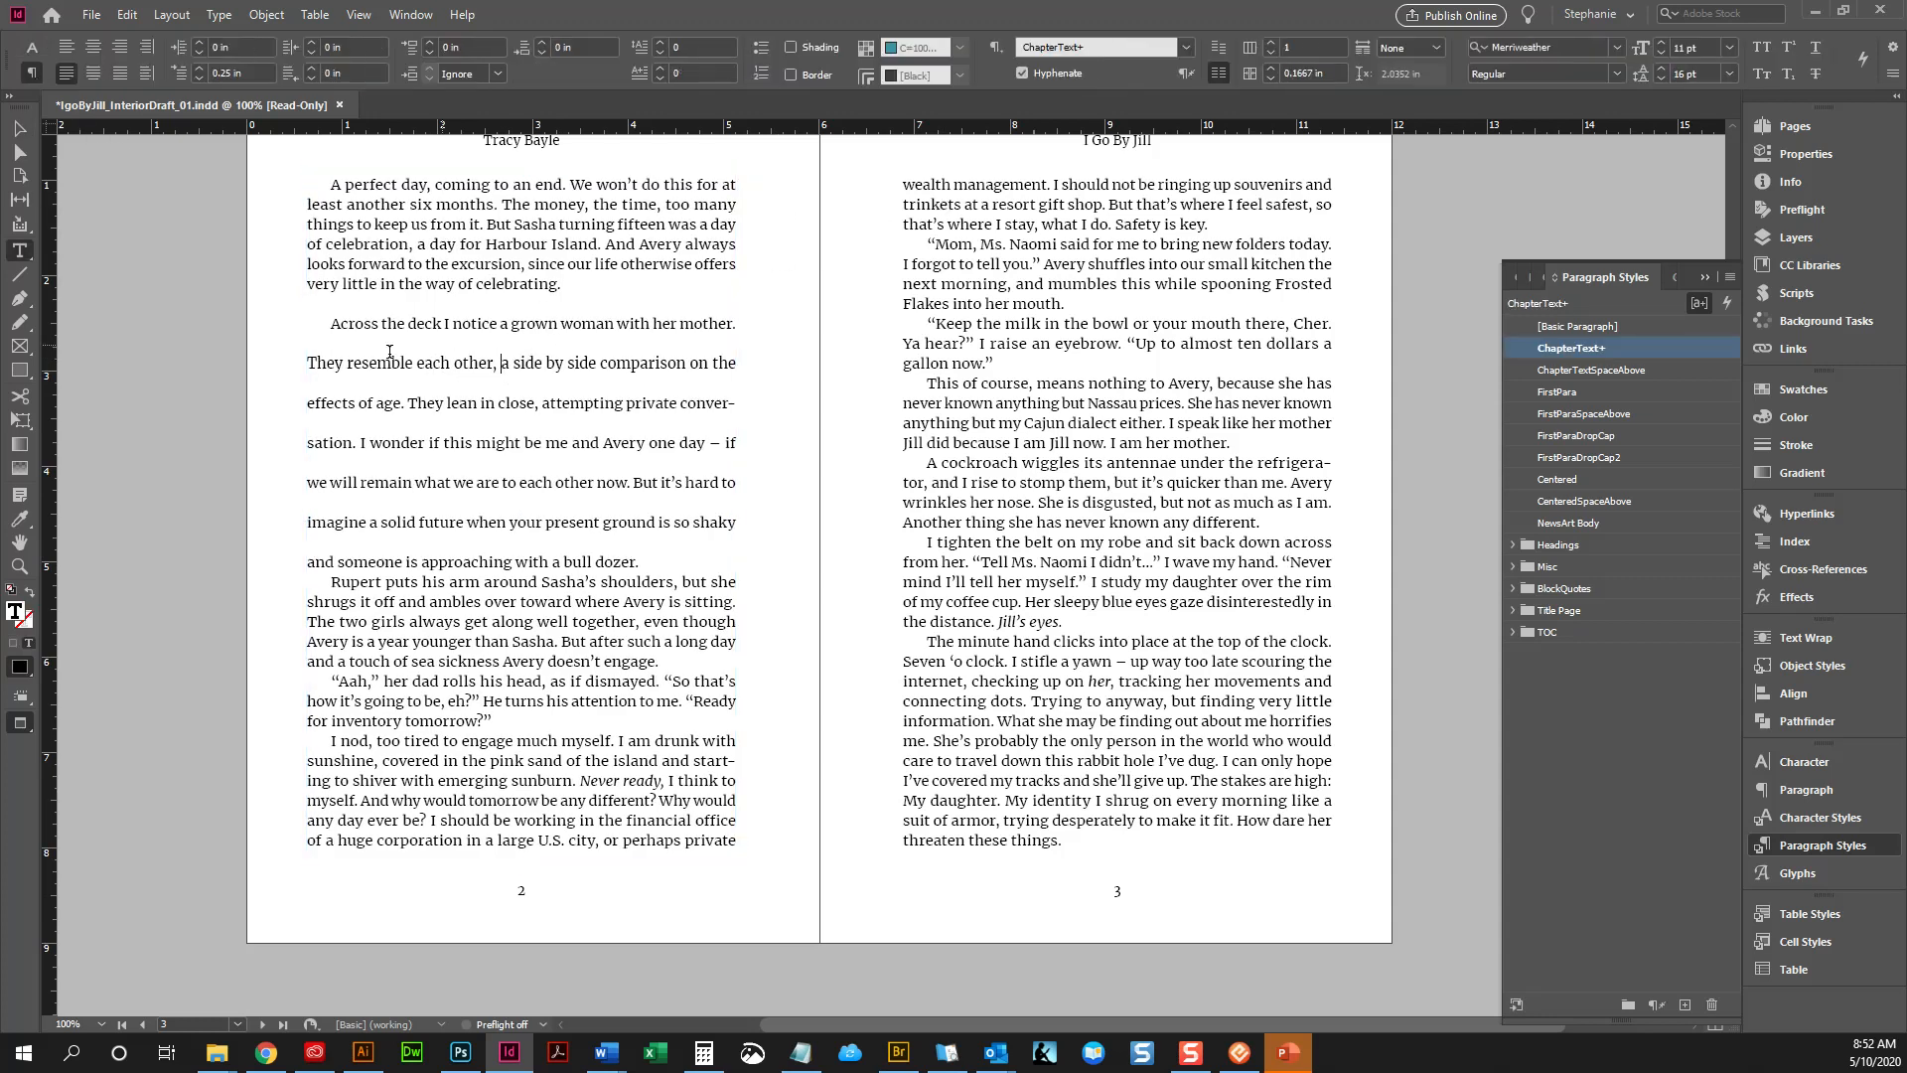
pyautogui.tripleClick(487, 371)
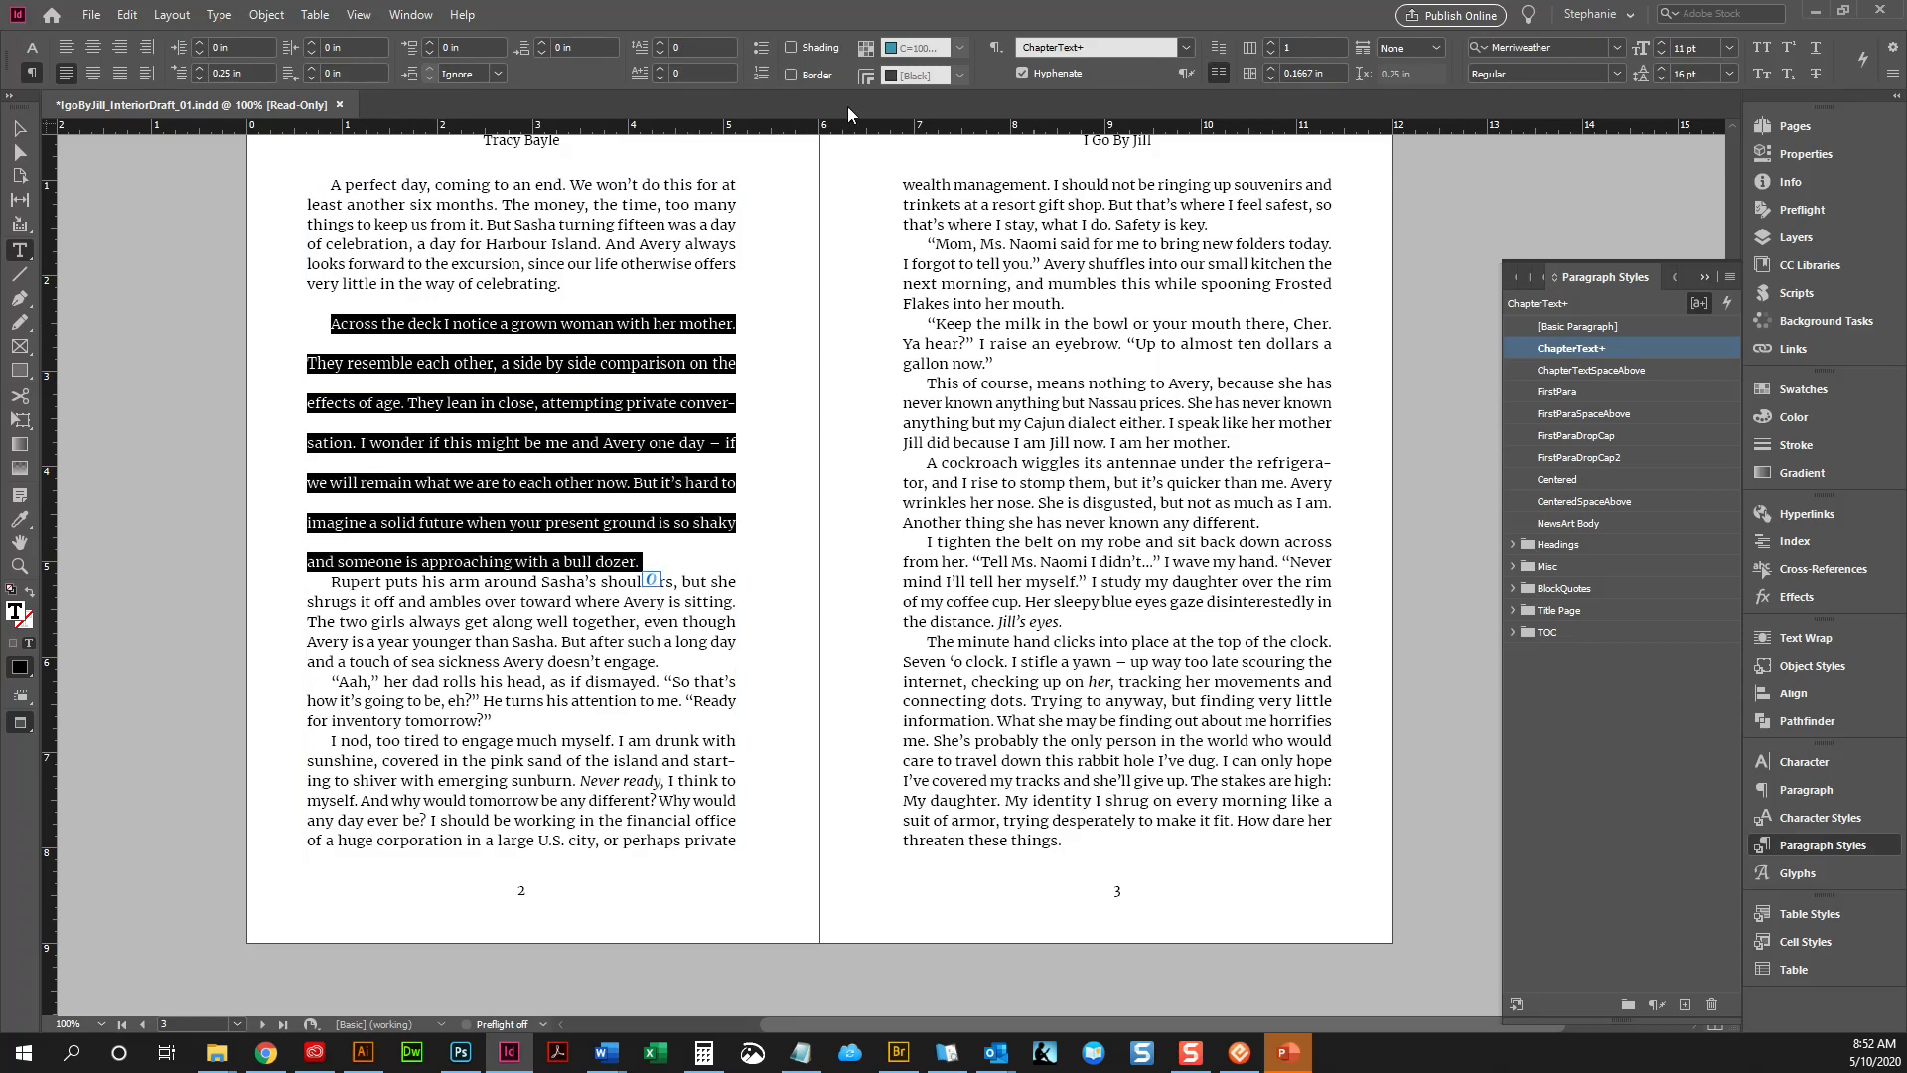
pyautogui.click(403, 402)
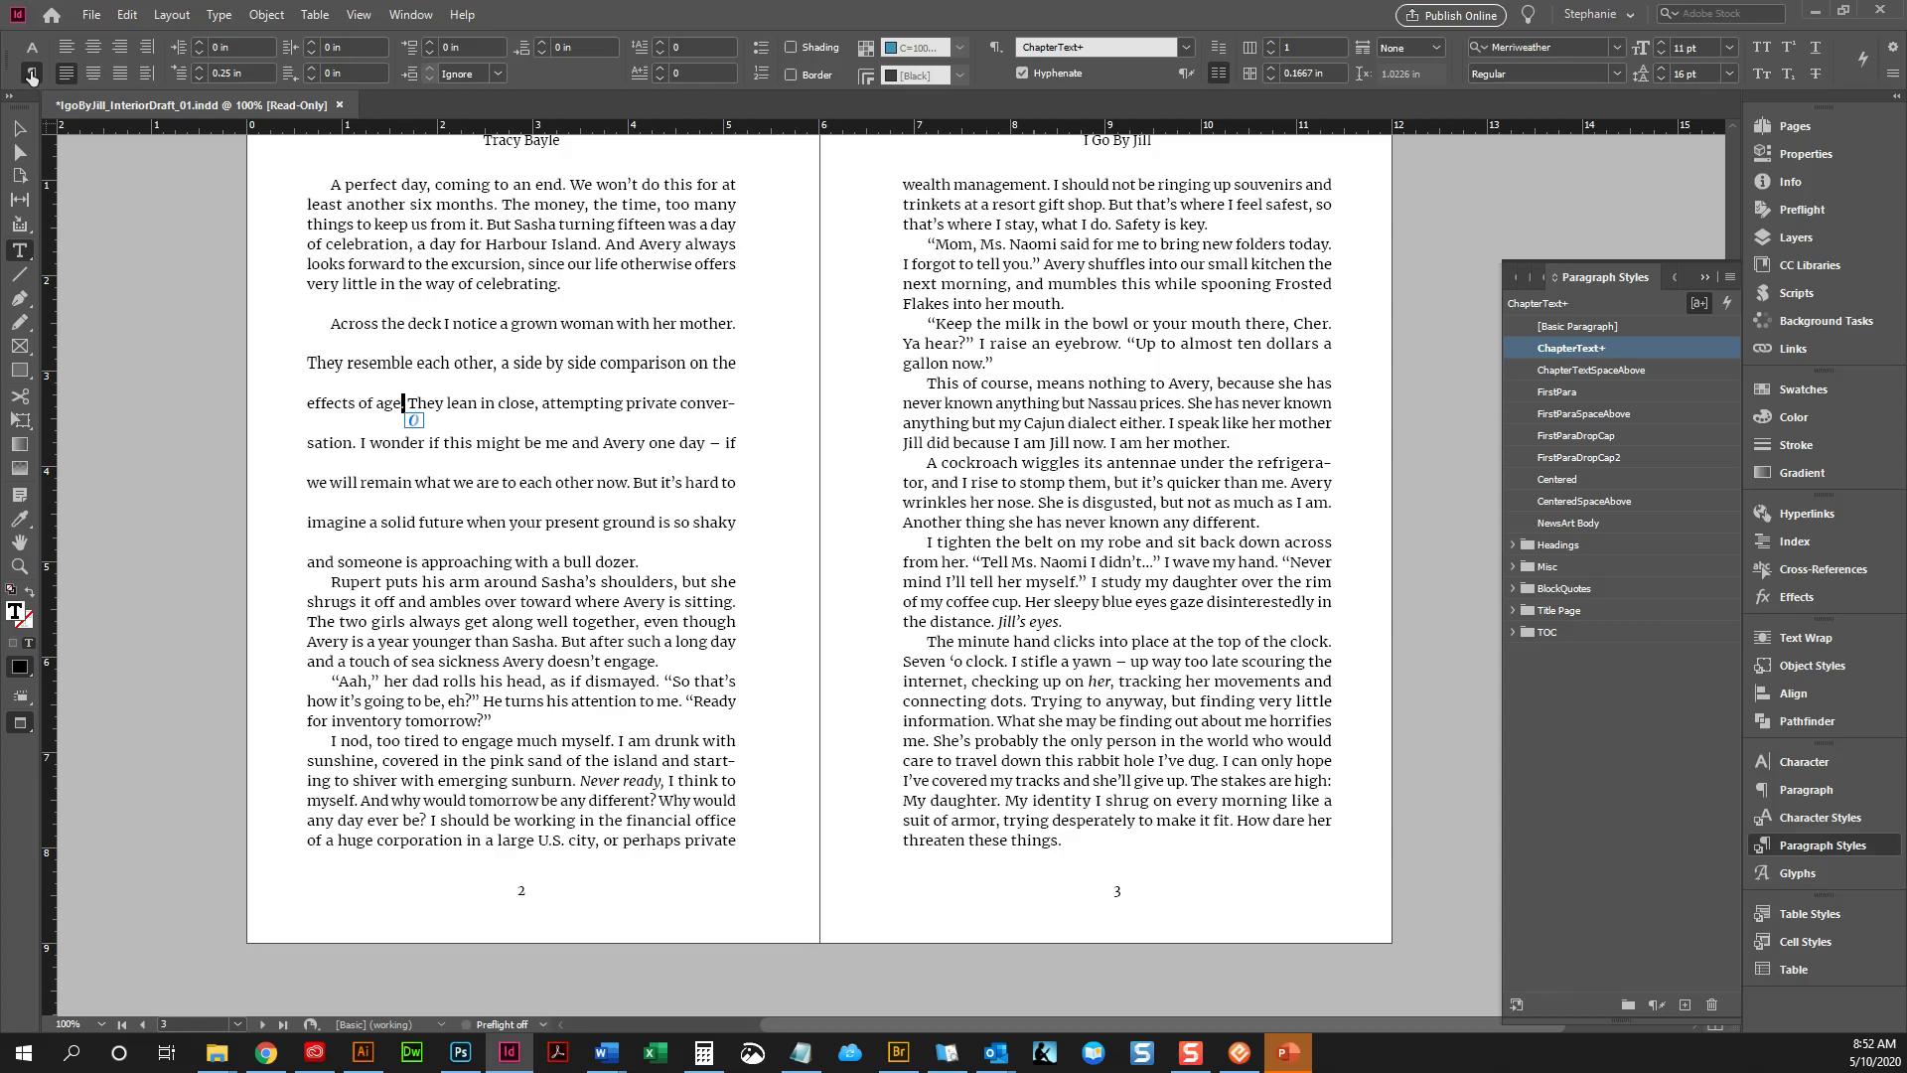
pyautogui.click(1218, 50)
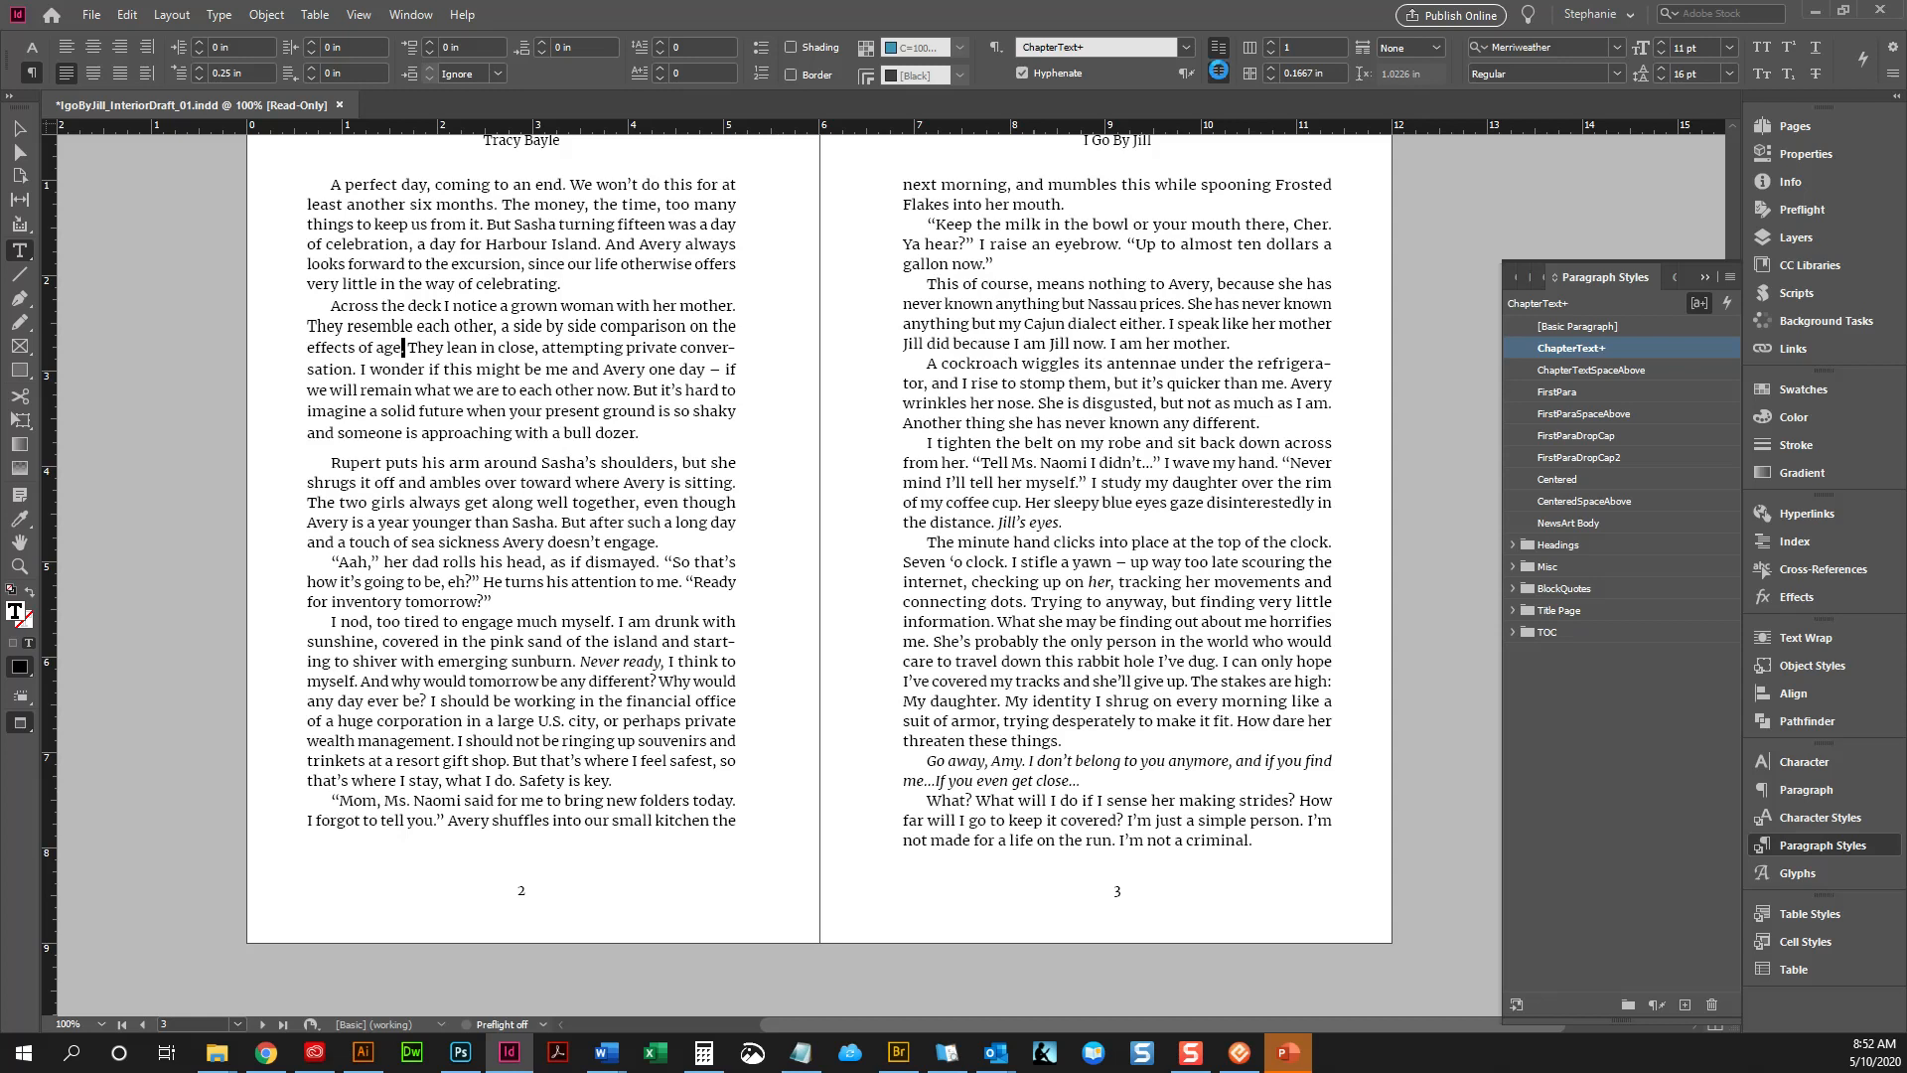
pyautogui.click(1219, 72)
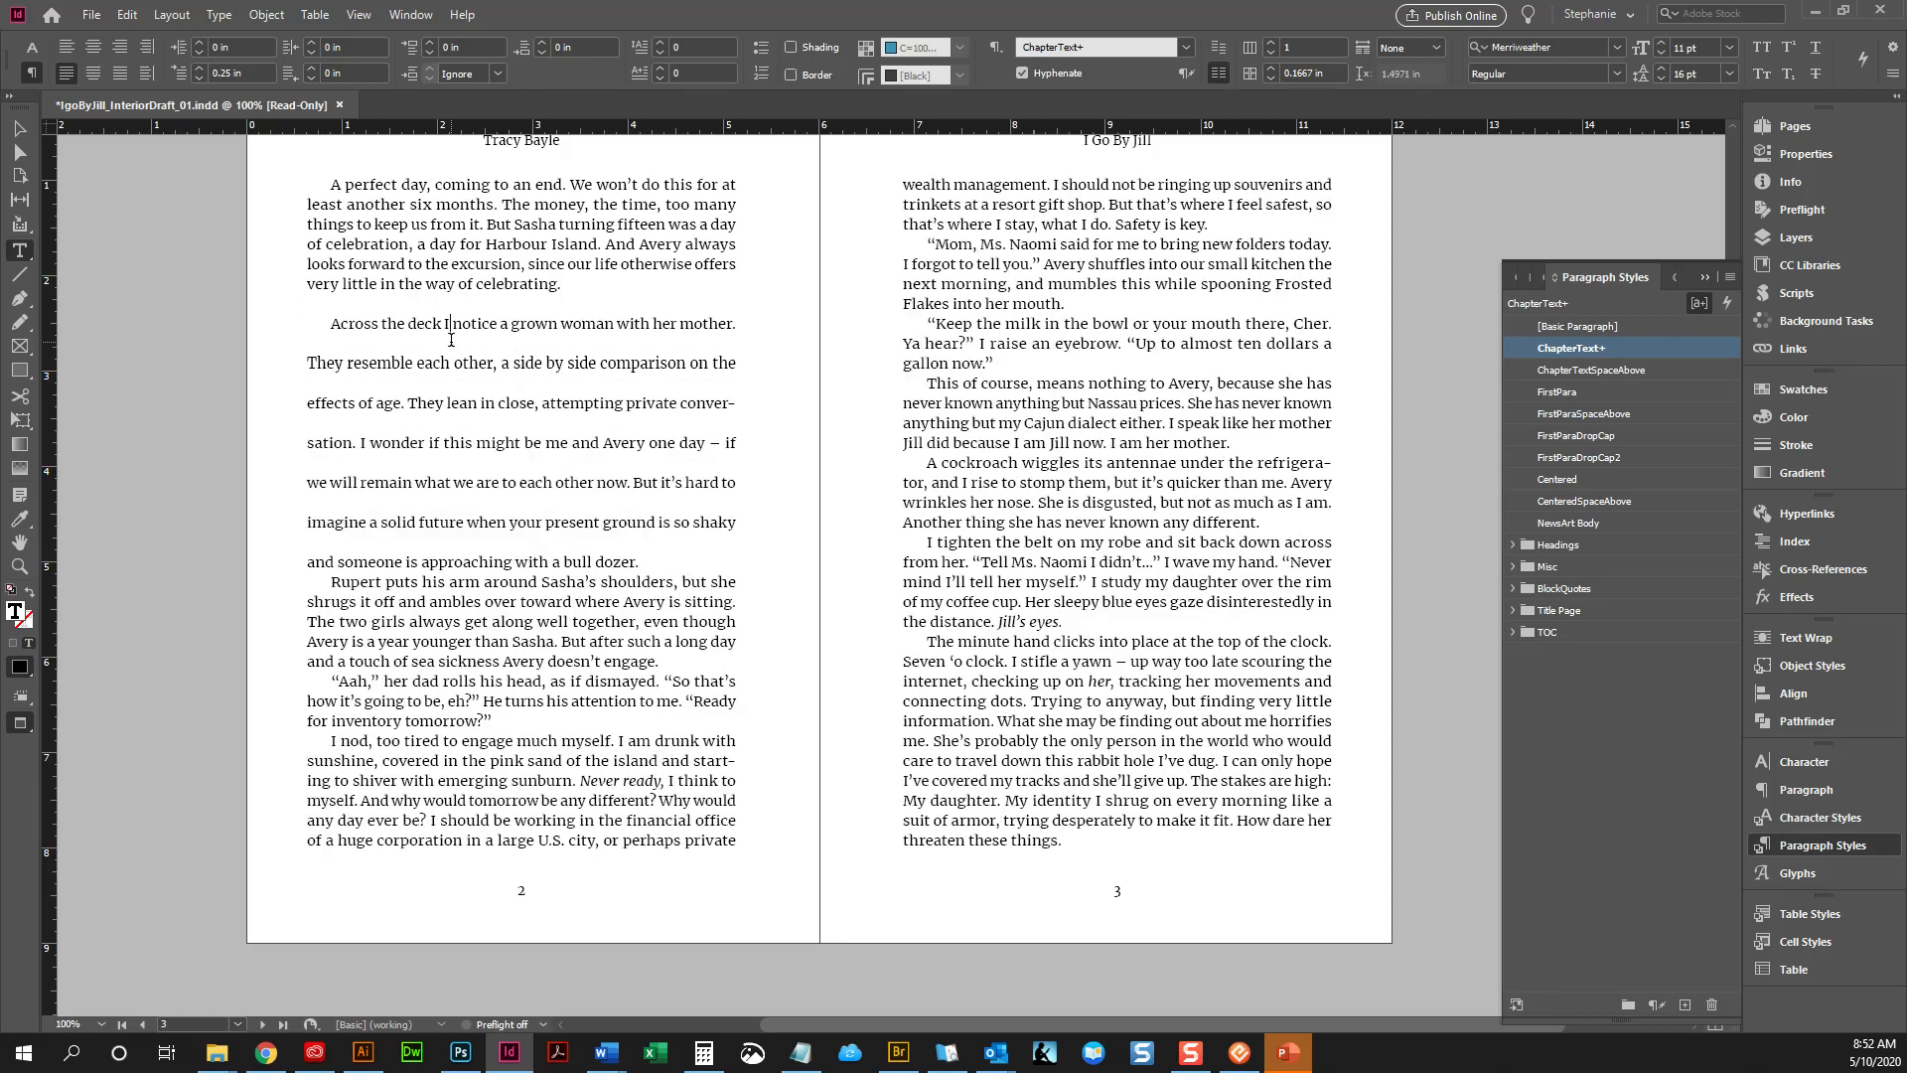
# Review the Align to Grid choices in the ChapterText paragraph style's Indents and Spacing settings without changing the style
pyautogui.rightClick(1584, 349)
pyautogui.click(1597, 366)
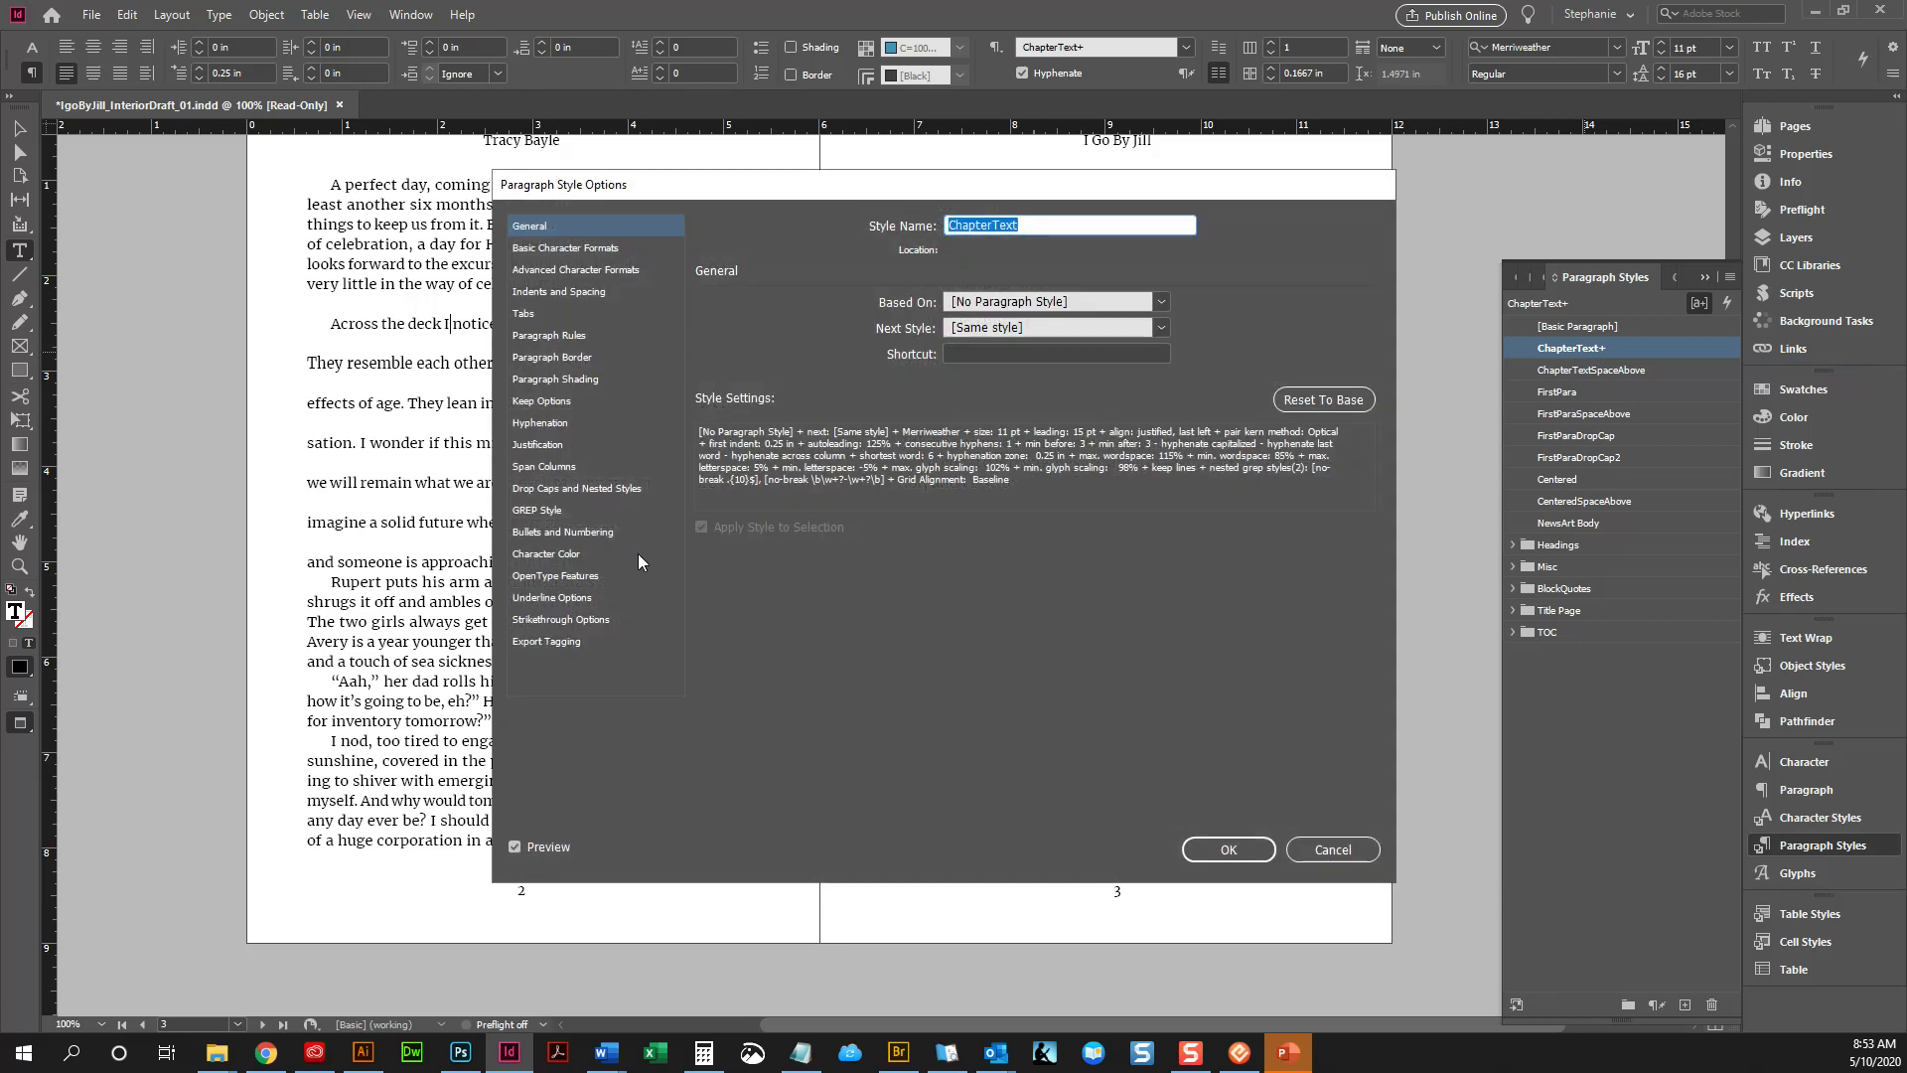
pyautogui.click(562, 293)
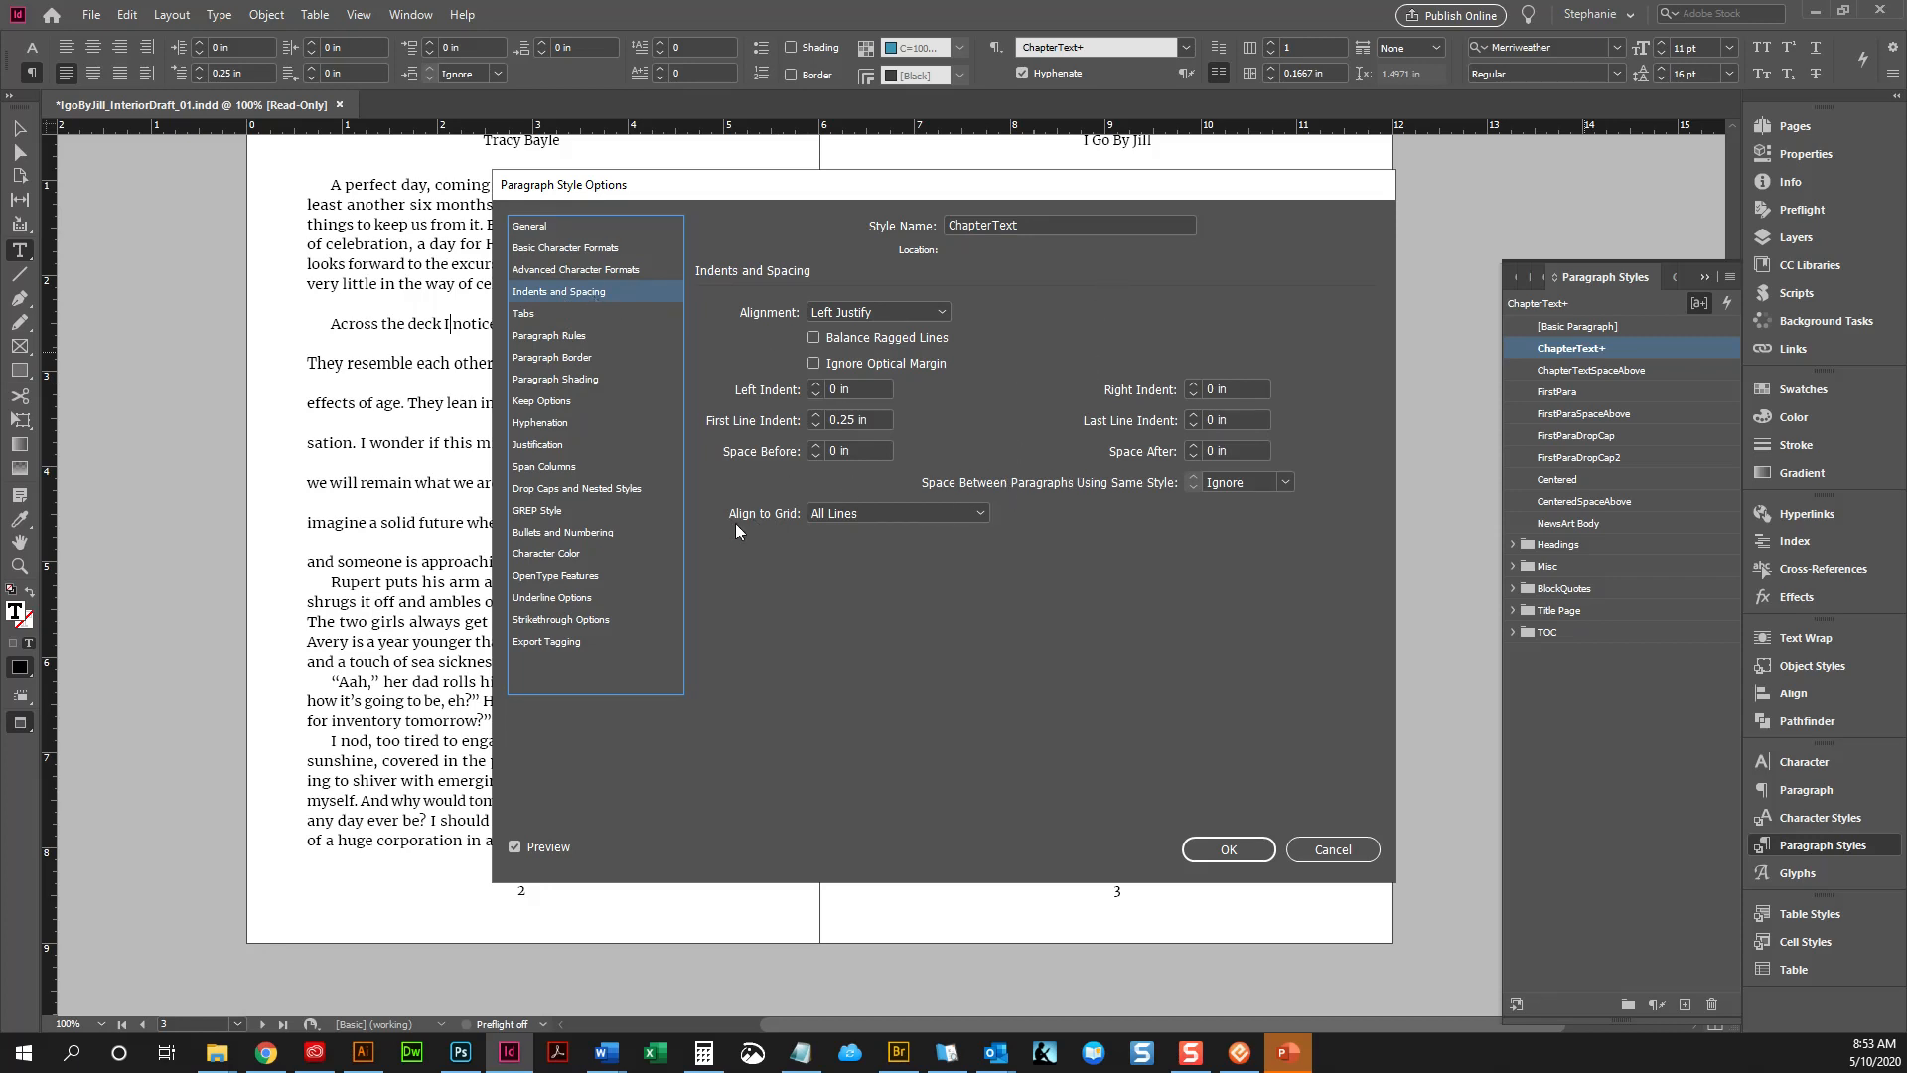
pyautogui.click(849, 516)
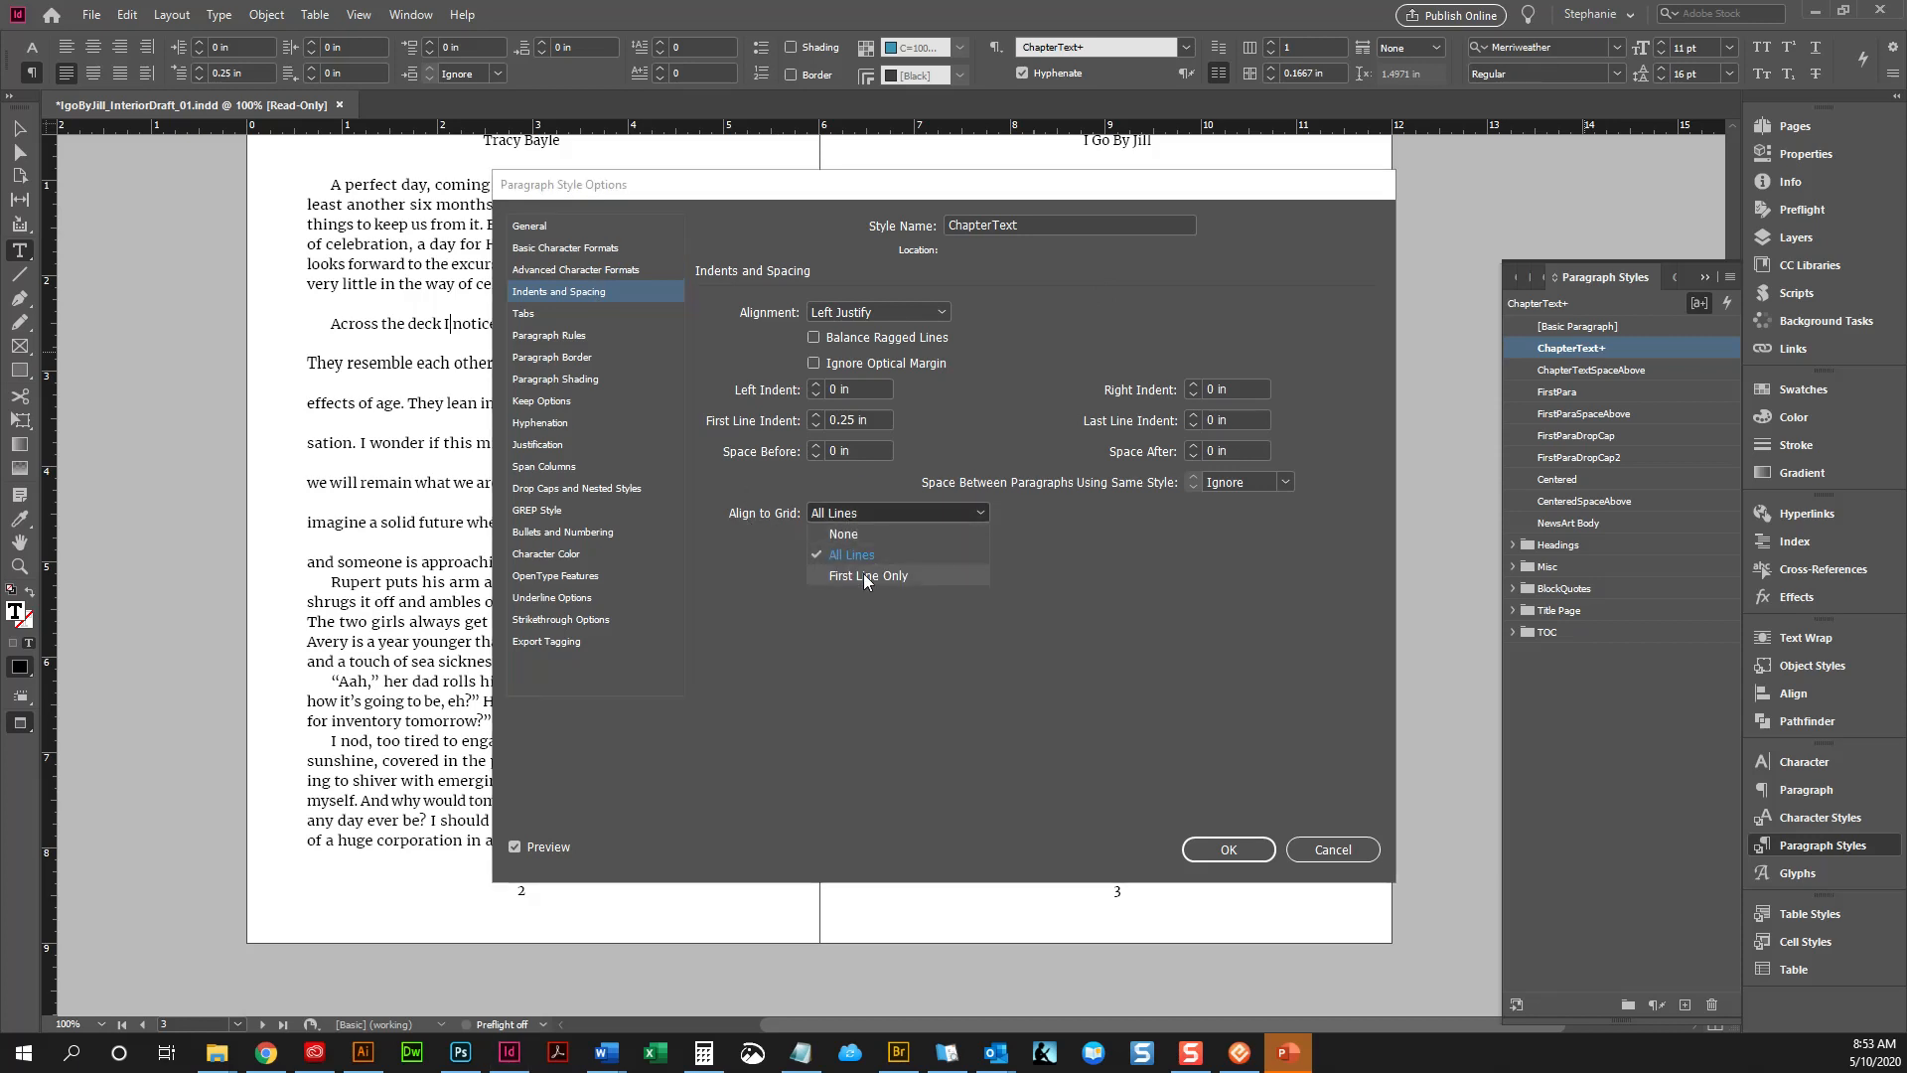
pyautogui.click(863, 479)
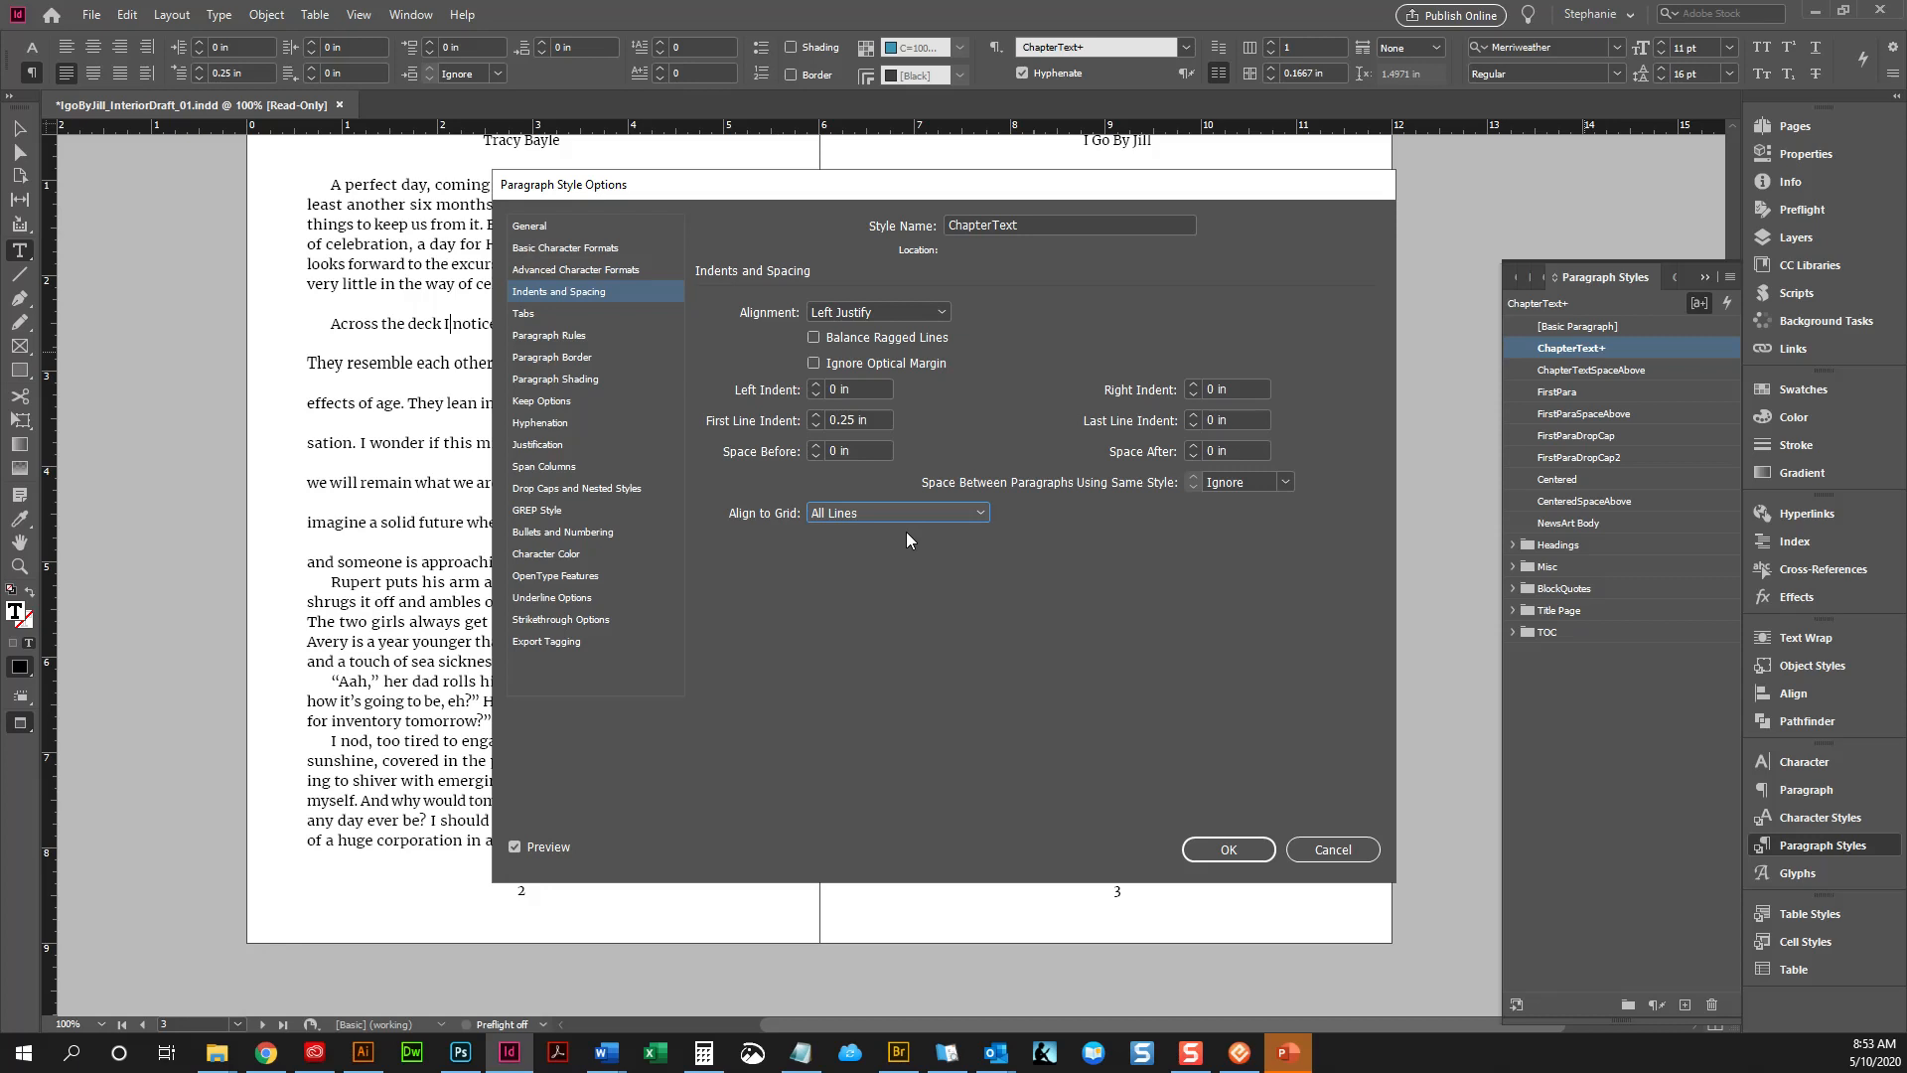
pyautogui.click(1311, 849)
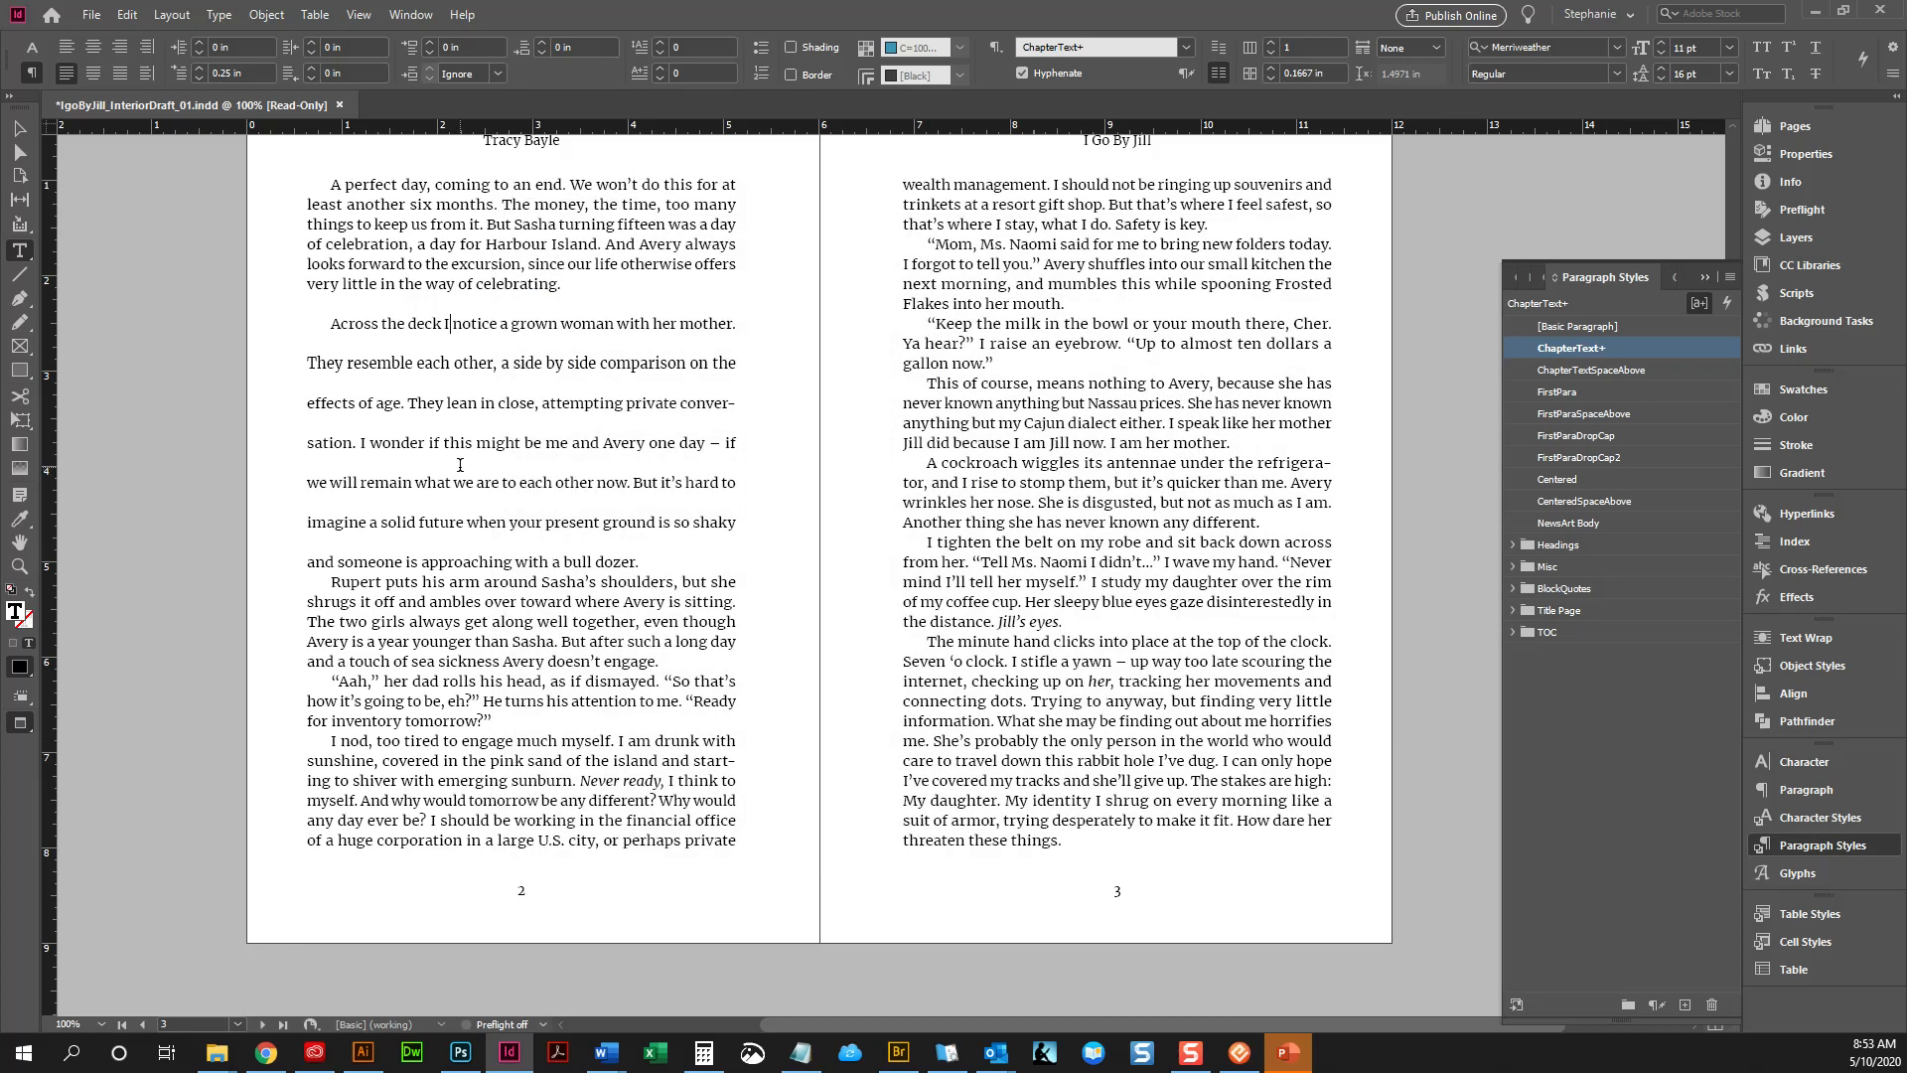
# Remove the leading override from the "Across the deck" paragraph on page 2 so it follows the ChapterText style
pyautogui.rightClick(474, 464)
pyautogui.click(606, 527)
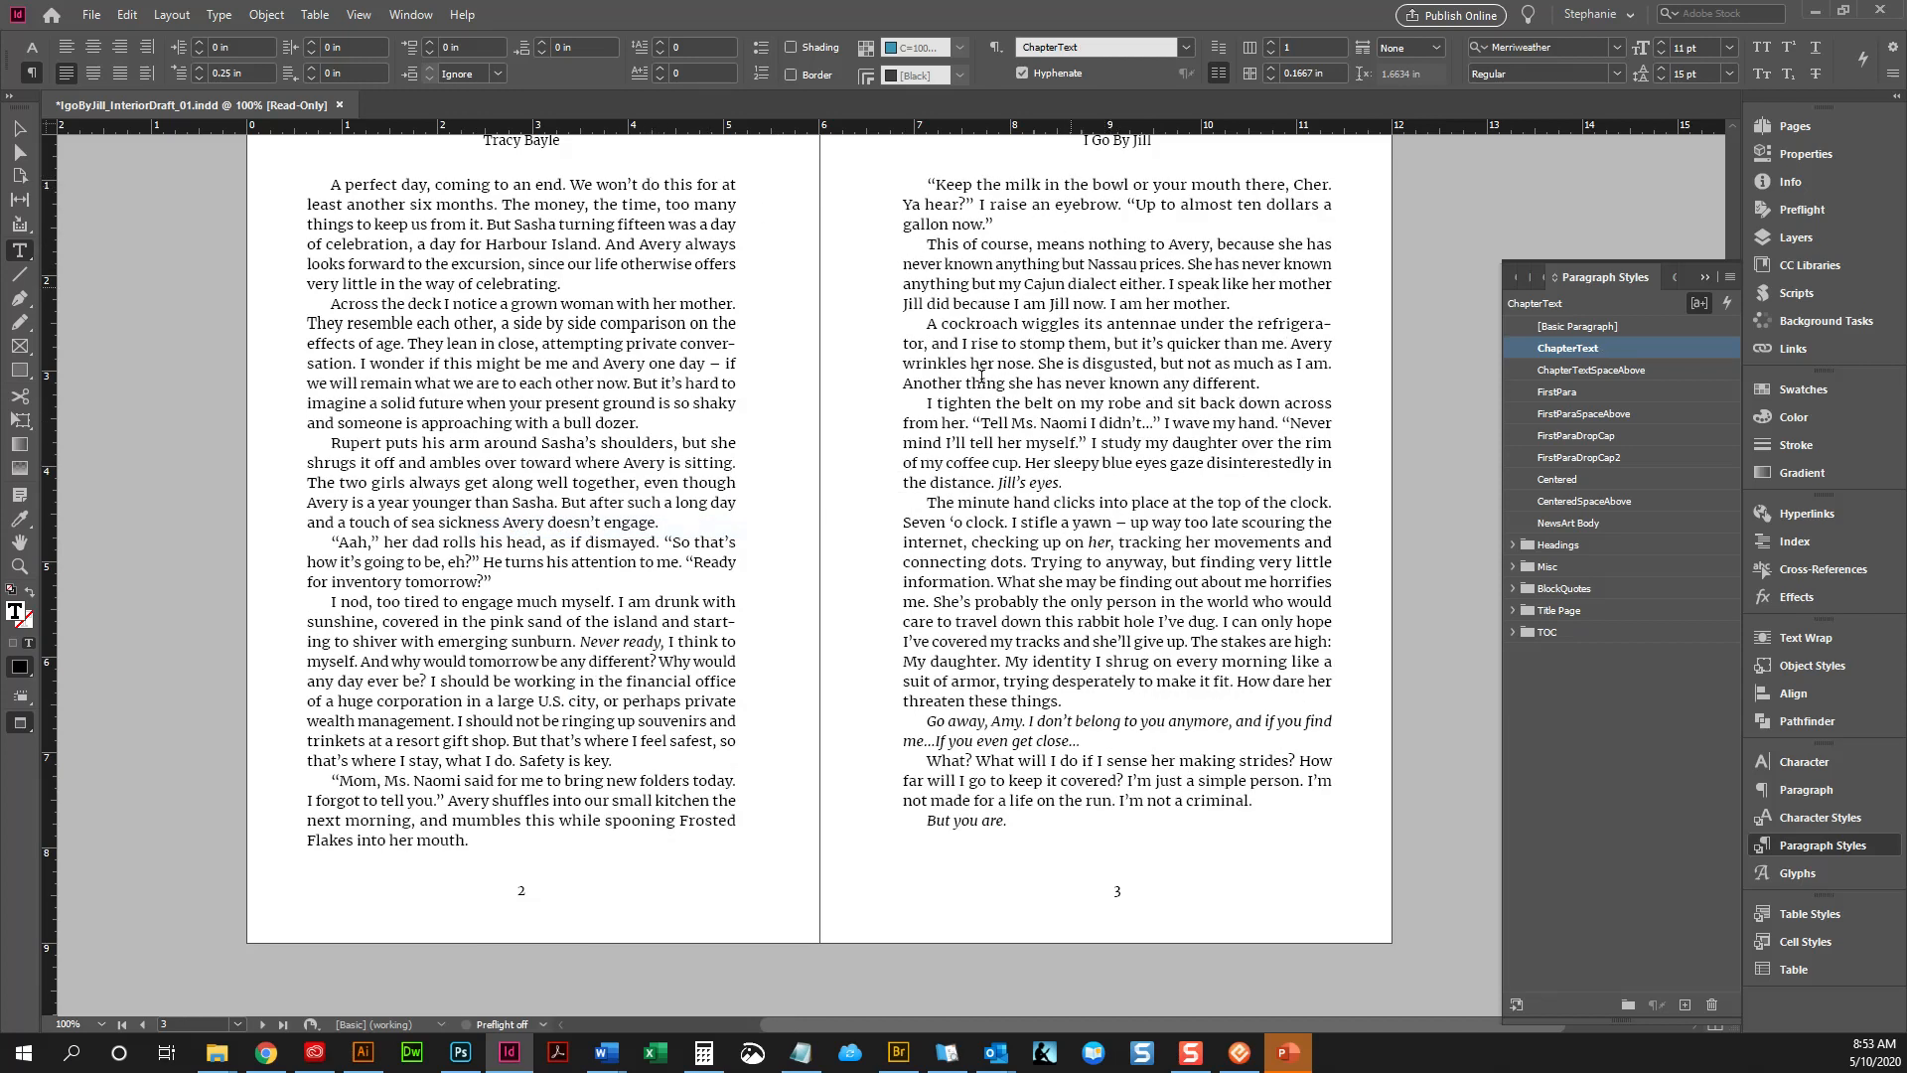
# Turn off baseline grid alignment for the "Across the deck" paragraph and redefine the ChapterText style to match
pyautogui.click(533, 374)
pyautogui.click(1218, 71)
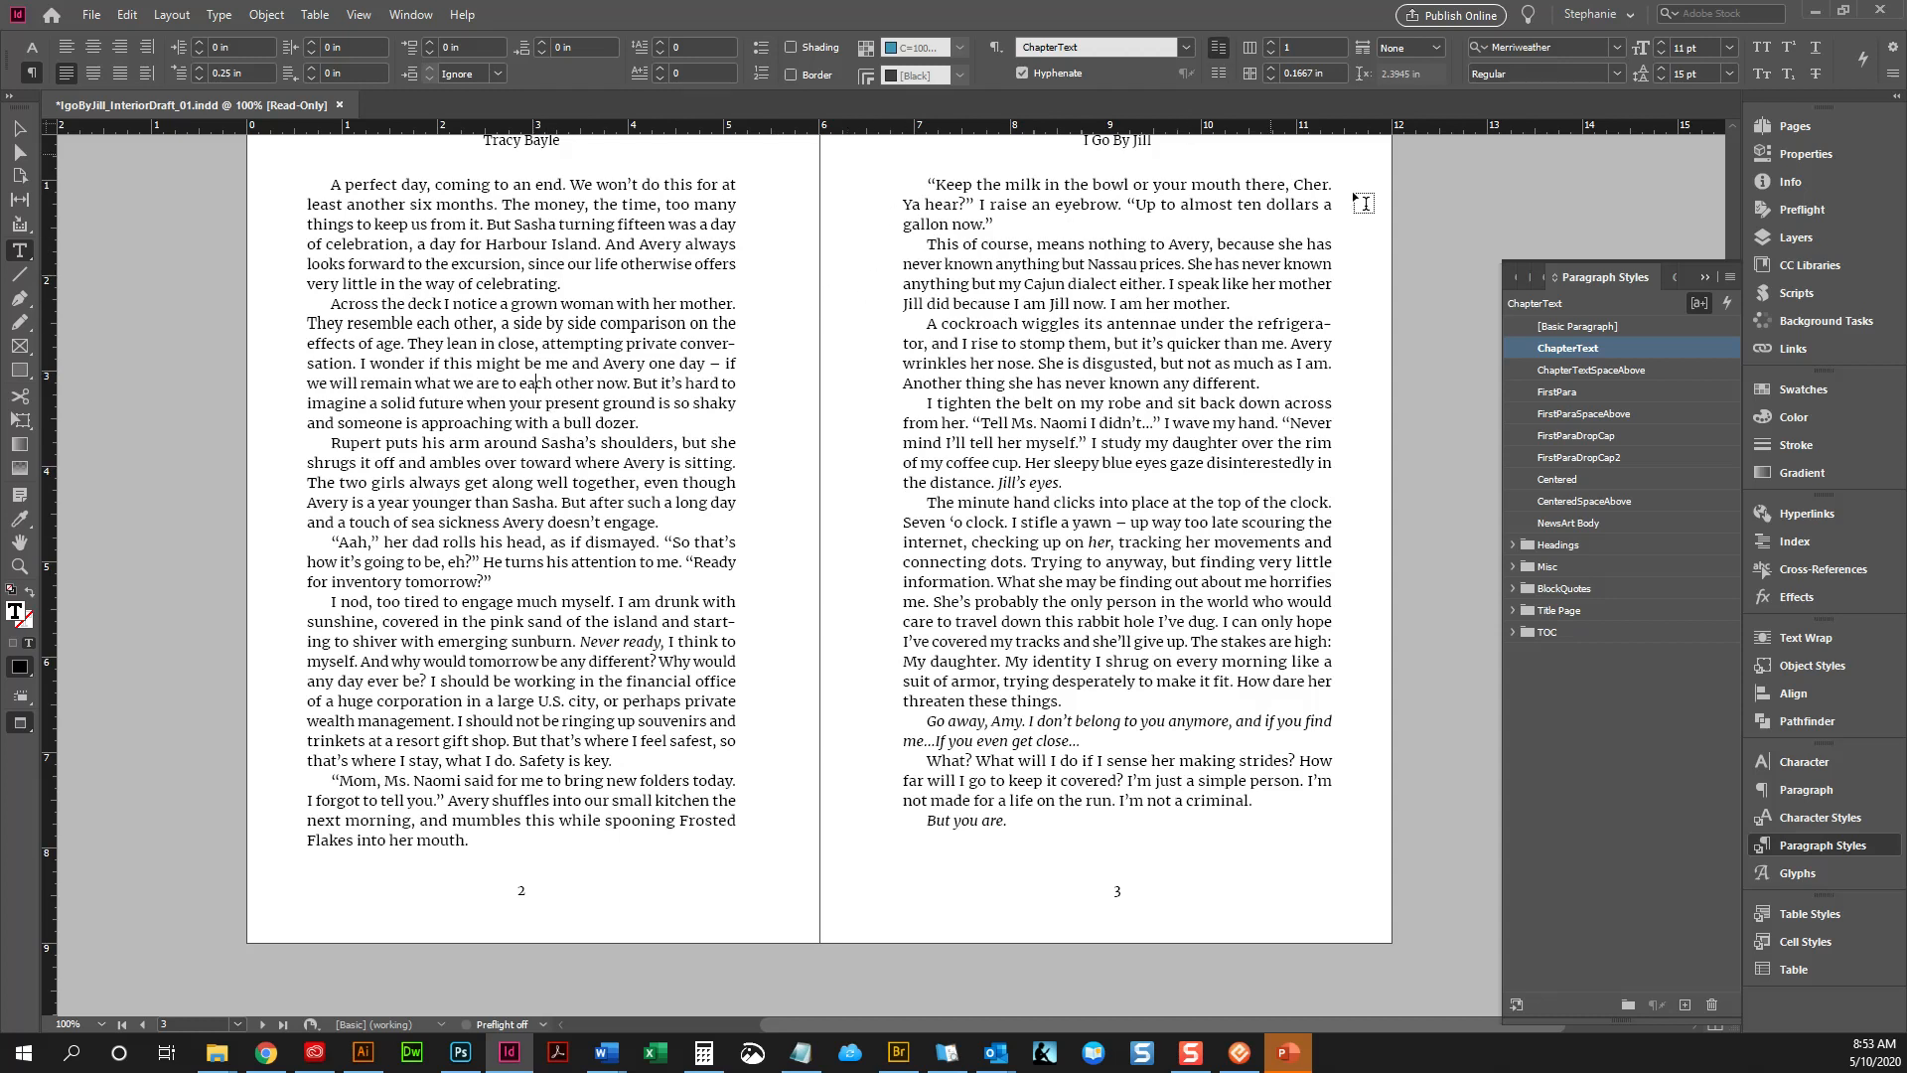
pyautogui.click(1729, 284)
pyautogui.click(1459, 355)
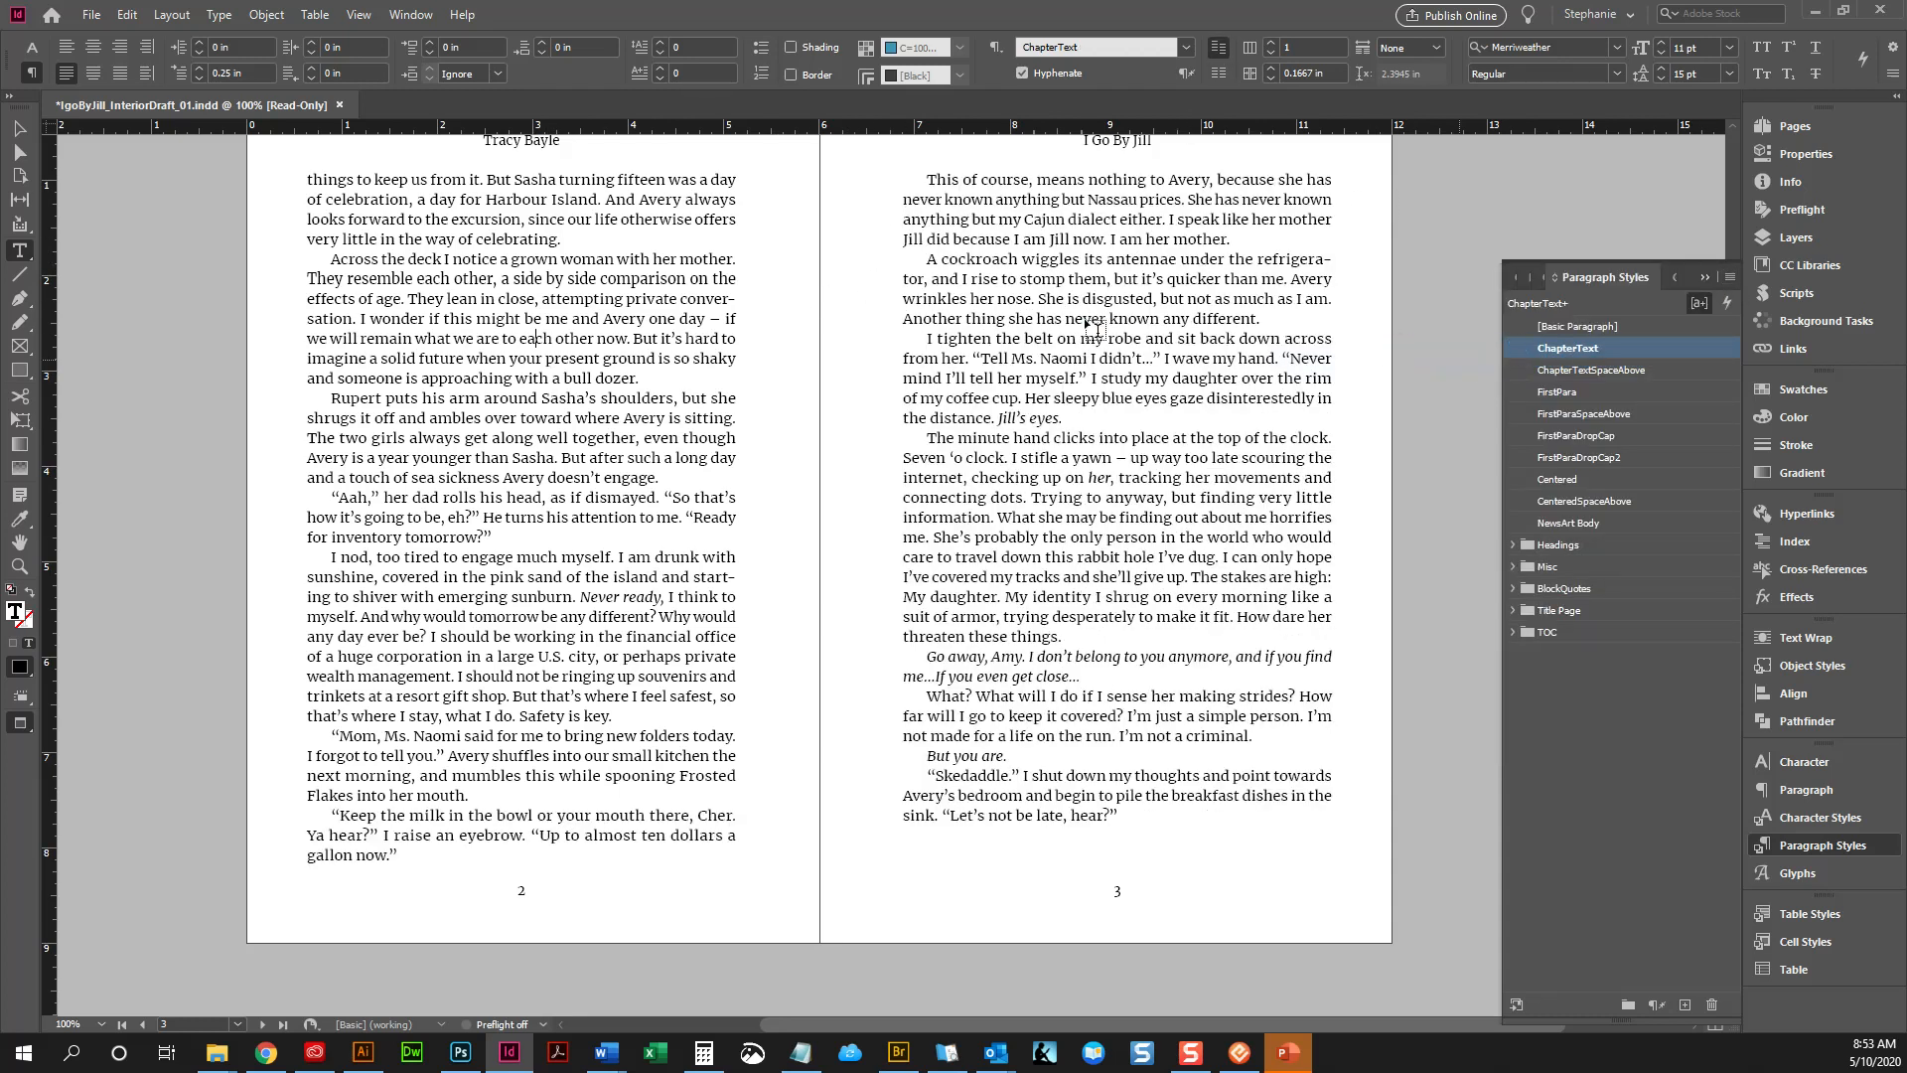
# Show the frames and baseline grid, deselect the text frame, and toggle the preview to compare lines across pages 2 and 3
pyautogui.click(19, 128)
pyautogui.press('w')
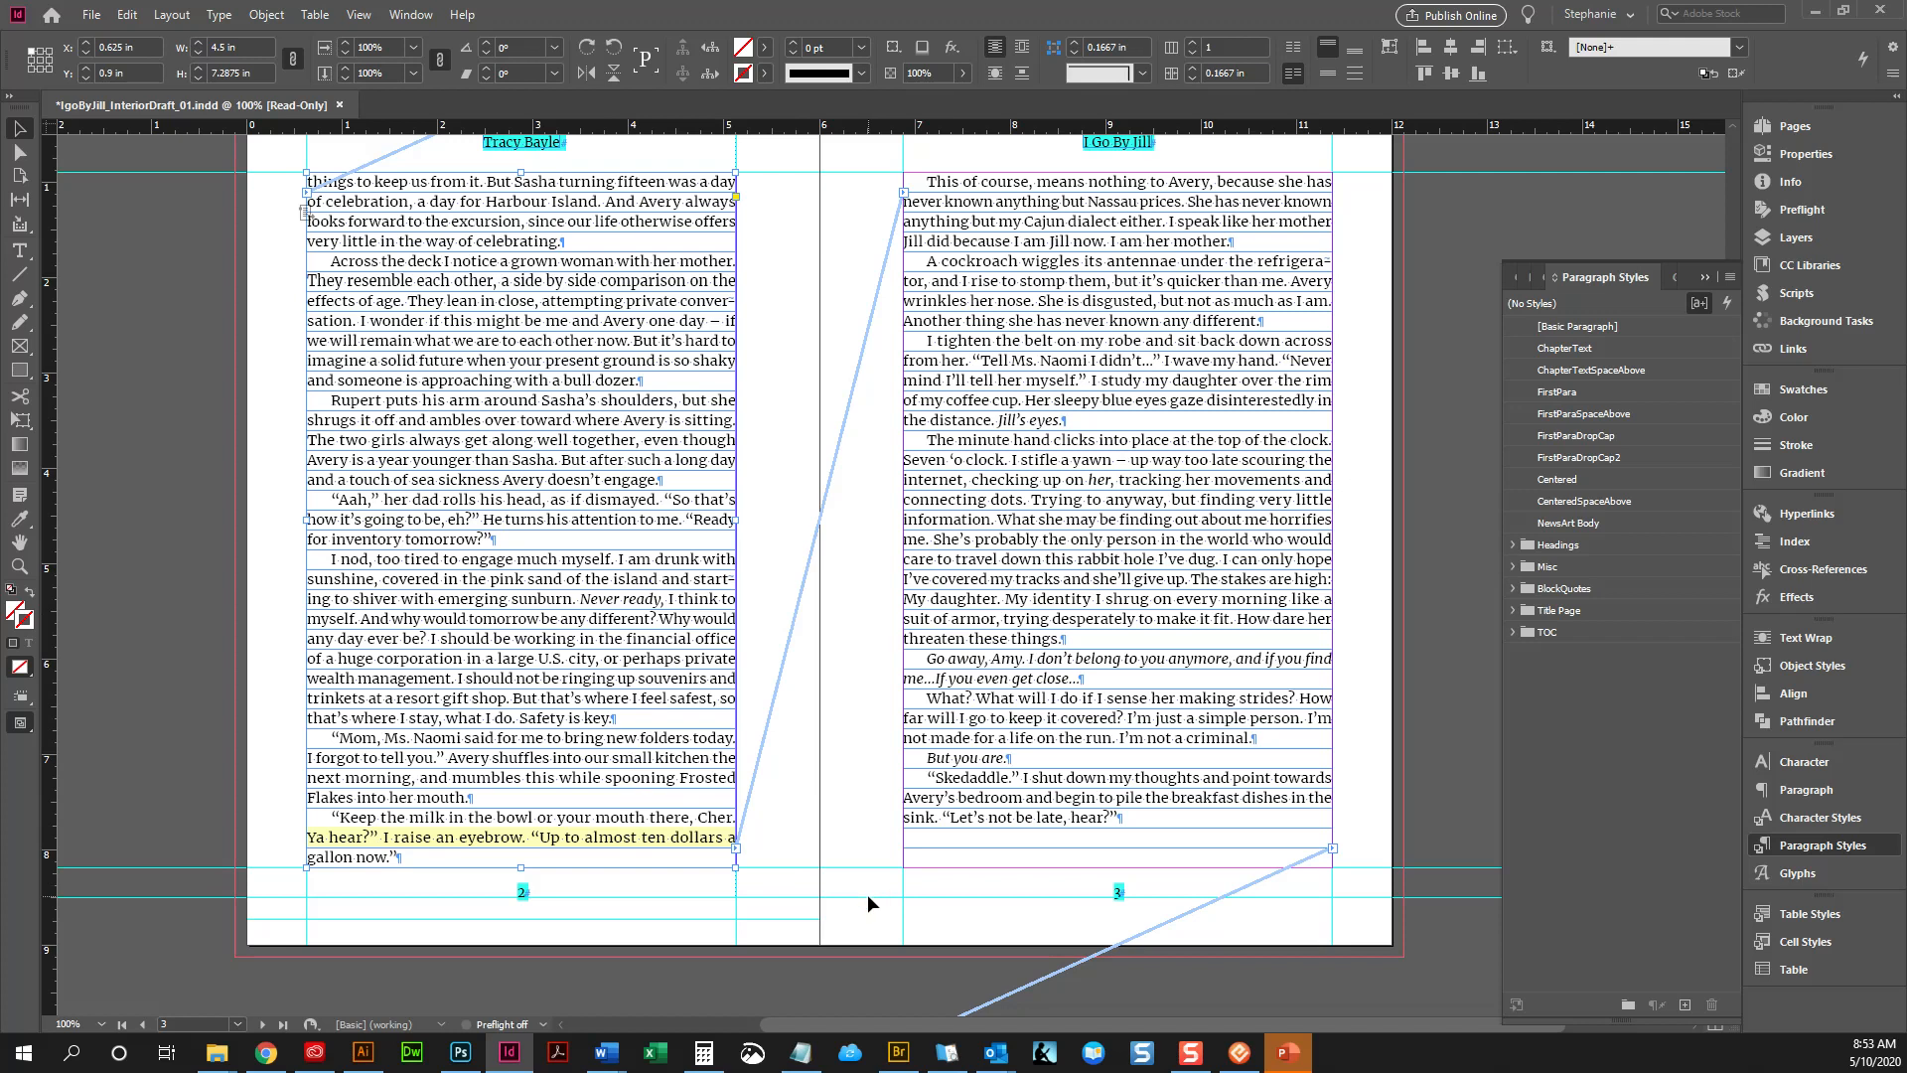
pyautogui.click(505, 914)
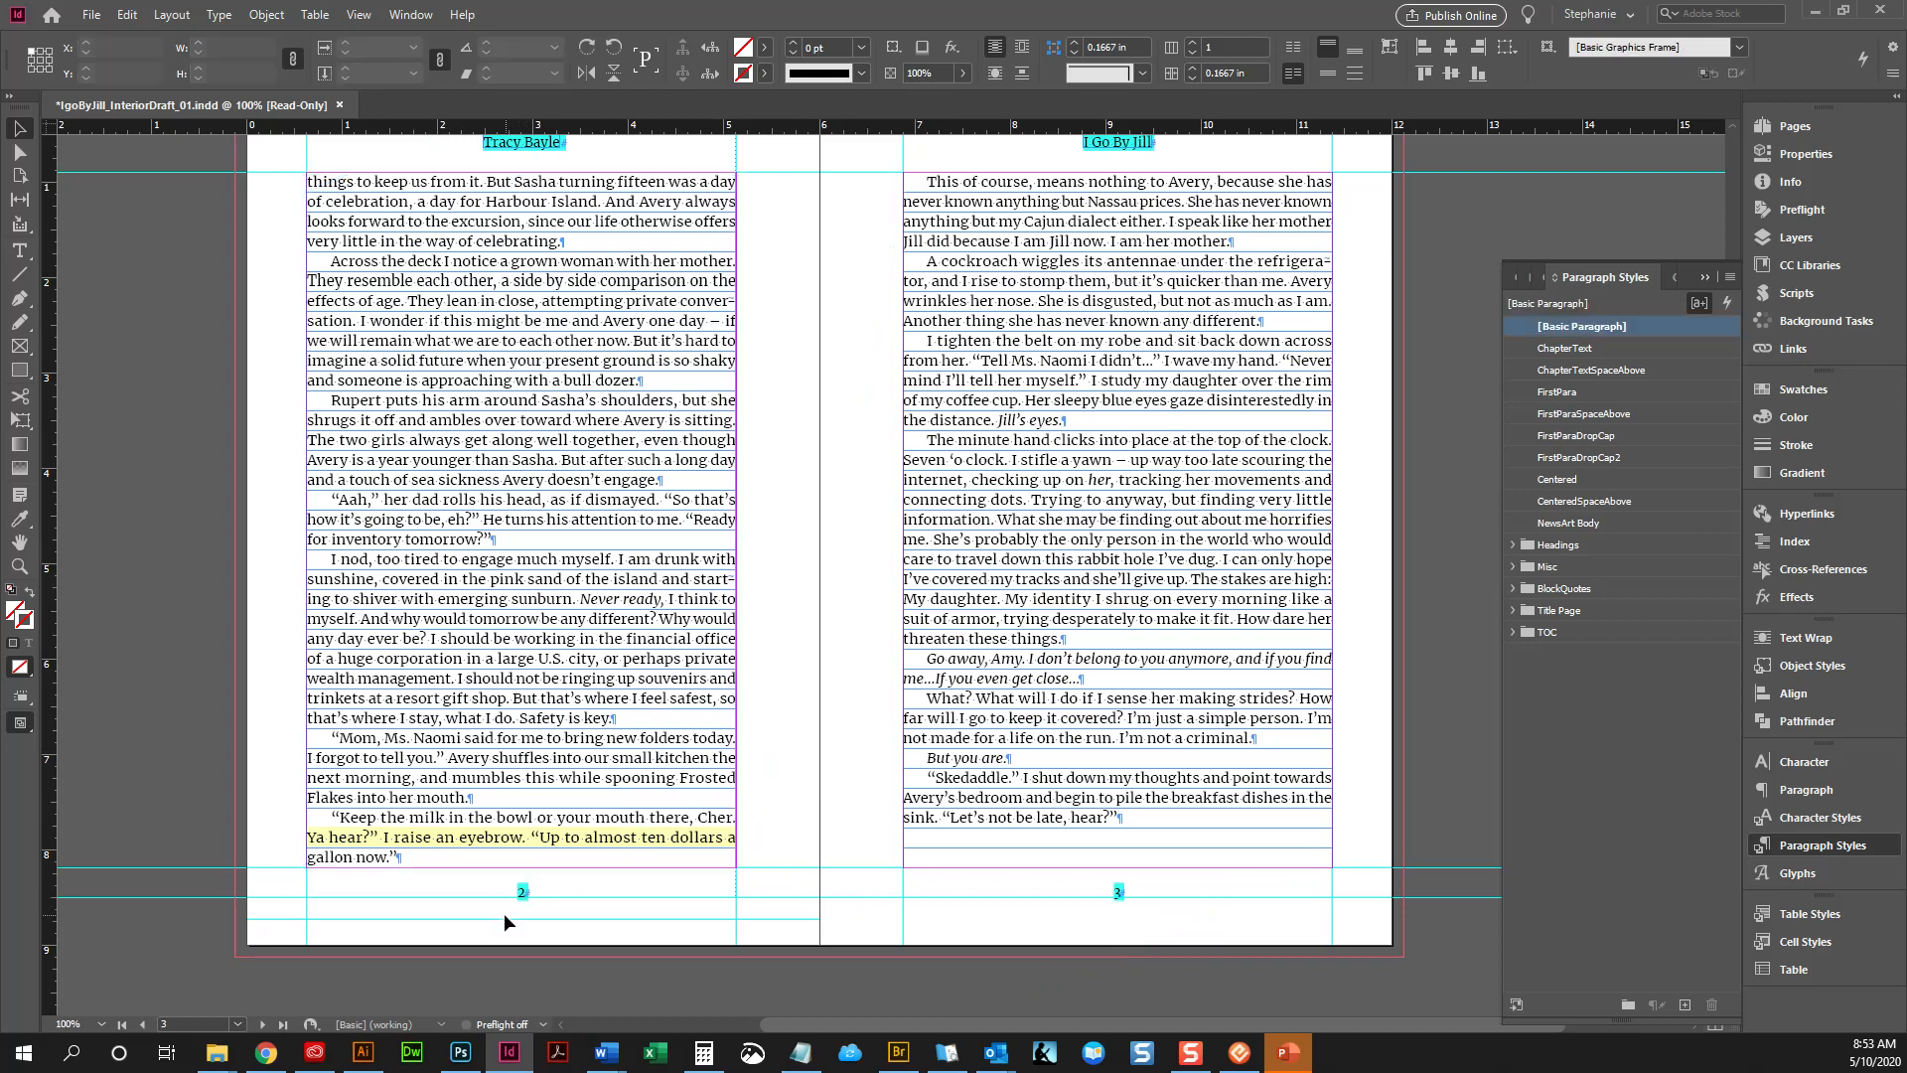
pyautogui.press('w')
pyautogui.press('w')
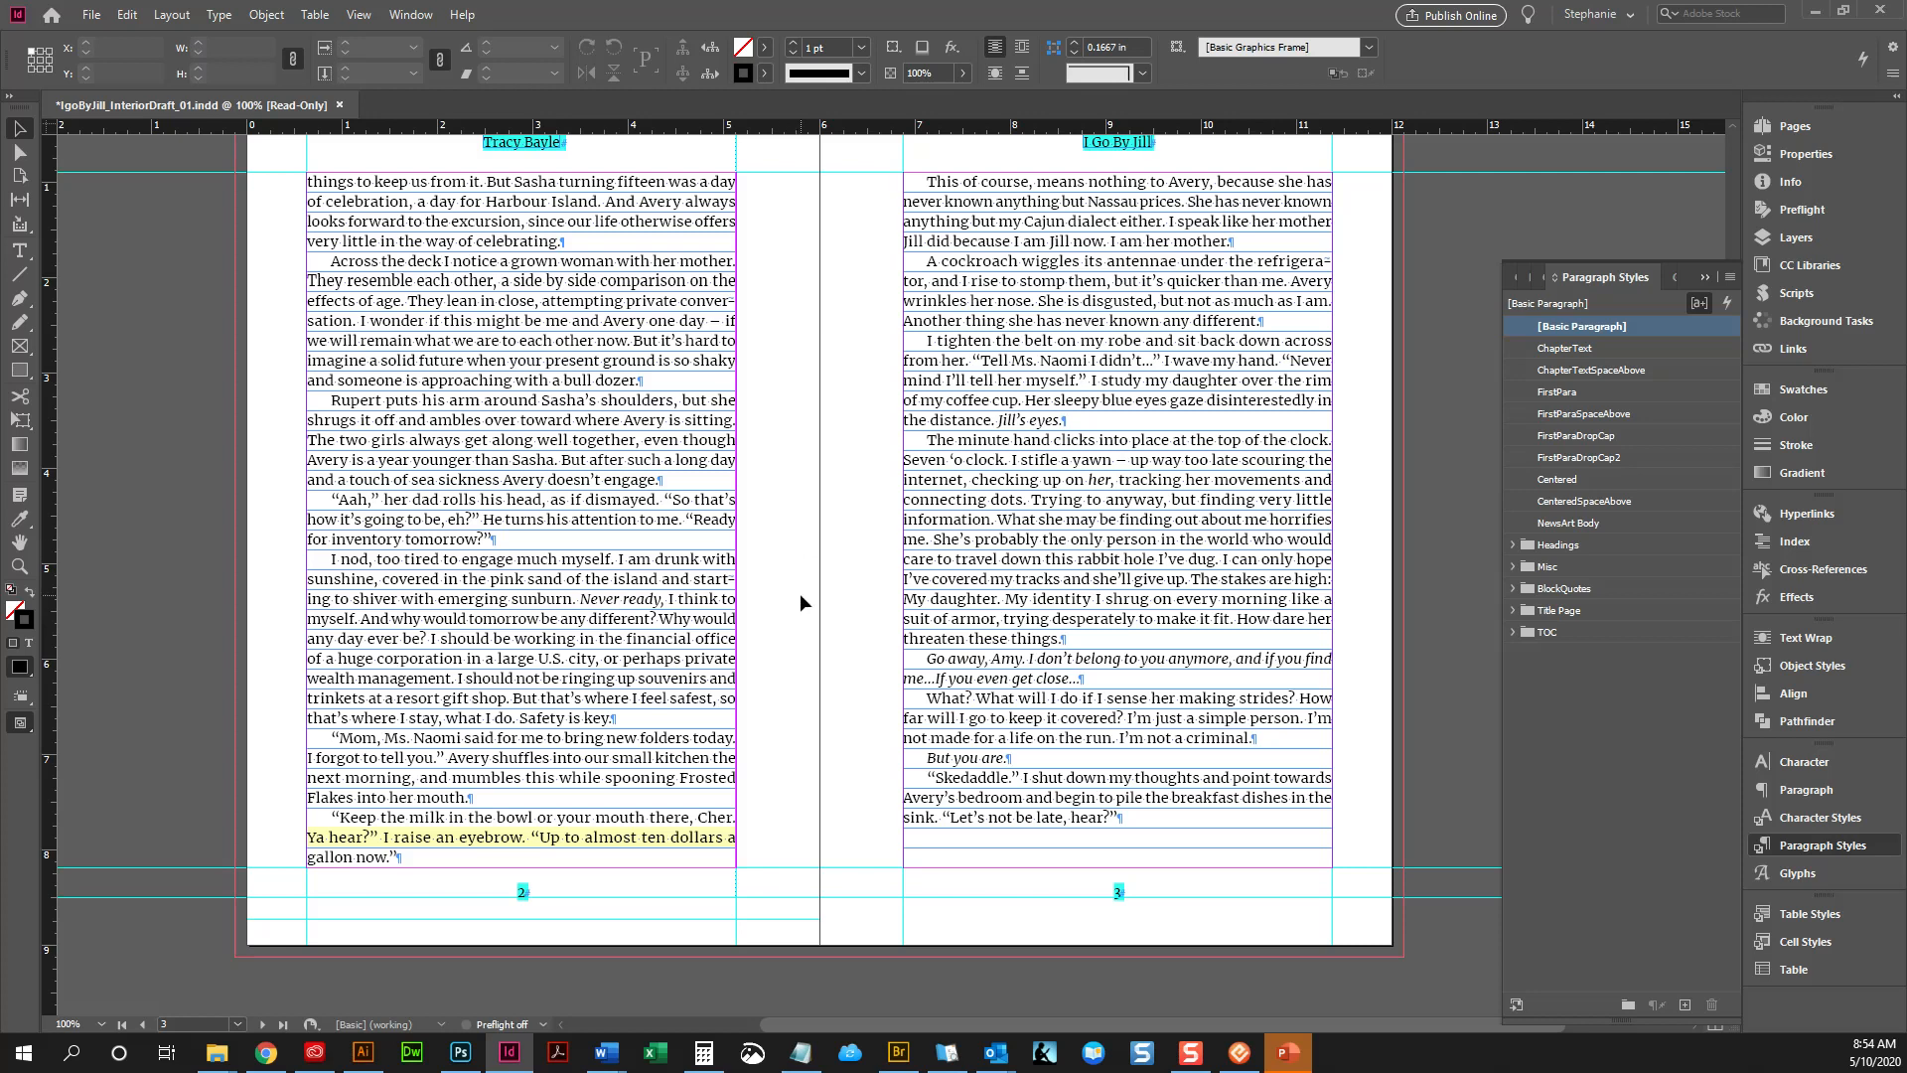
# Insert an empty paragraph after "Jill's eyes." on page 3 and apply the SceneBreak paragraph style to it
pyautogui.doubleClick(971, 493)
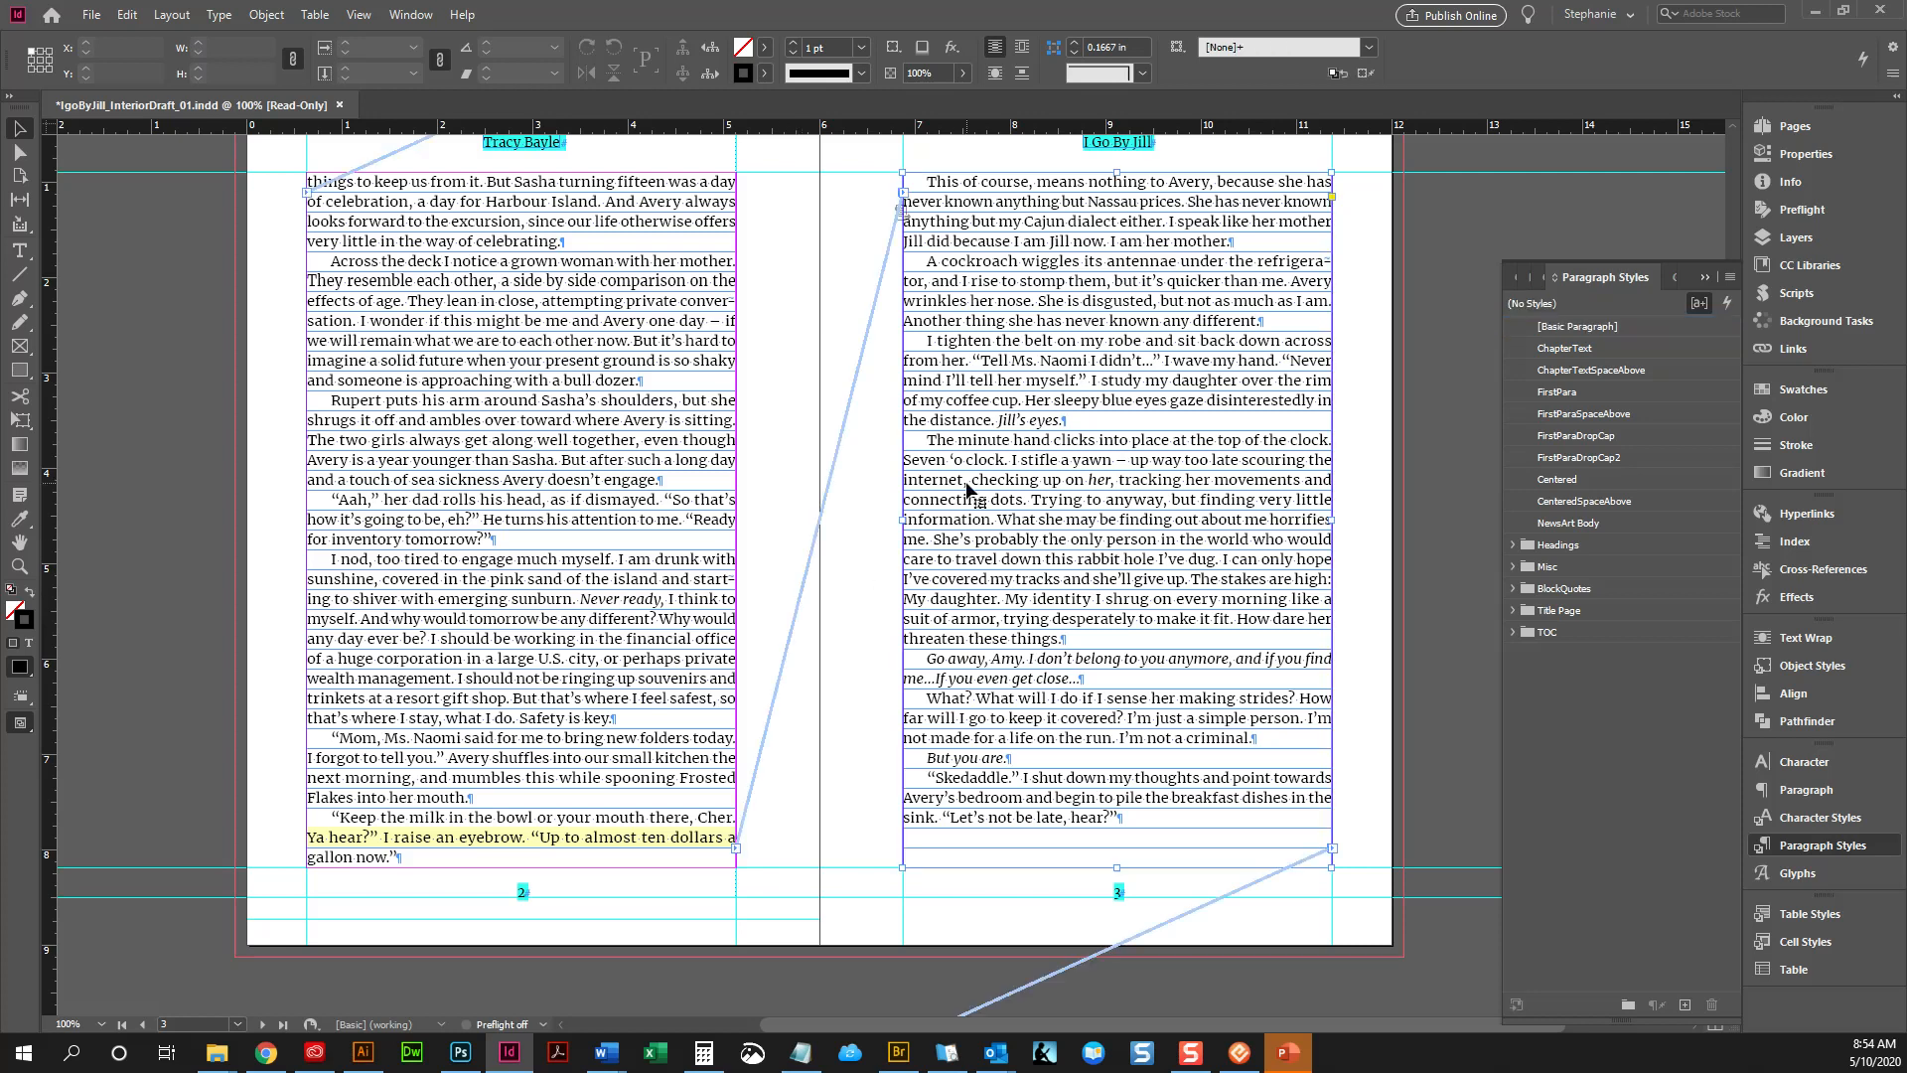
pyautogui.click(1120, 419)
pyautogui.press('Return')
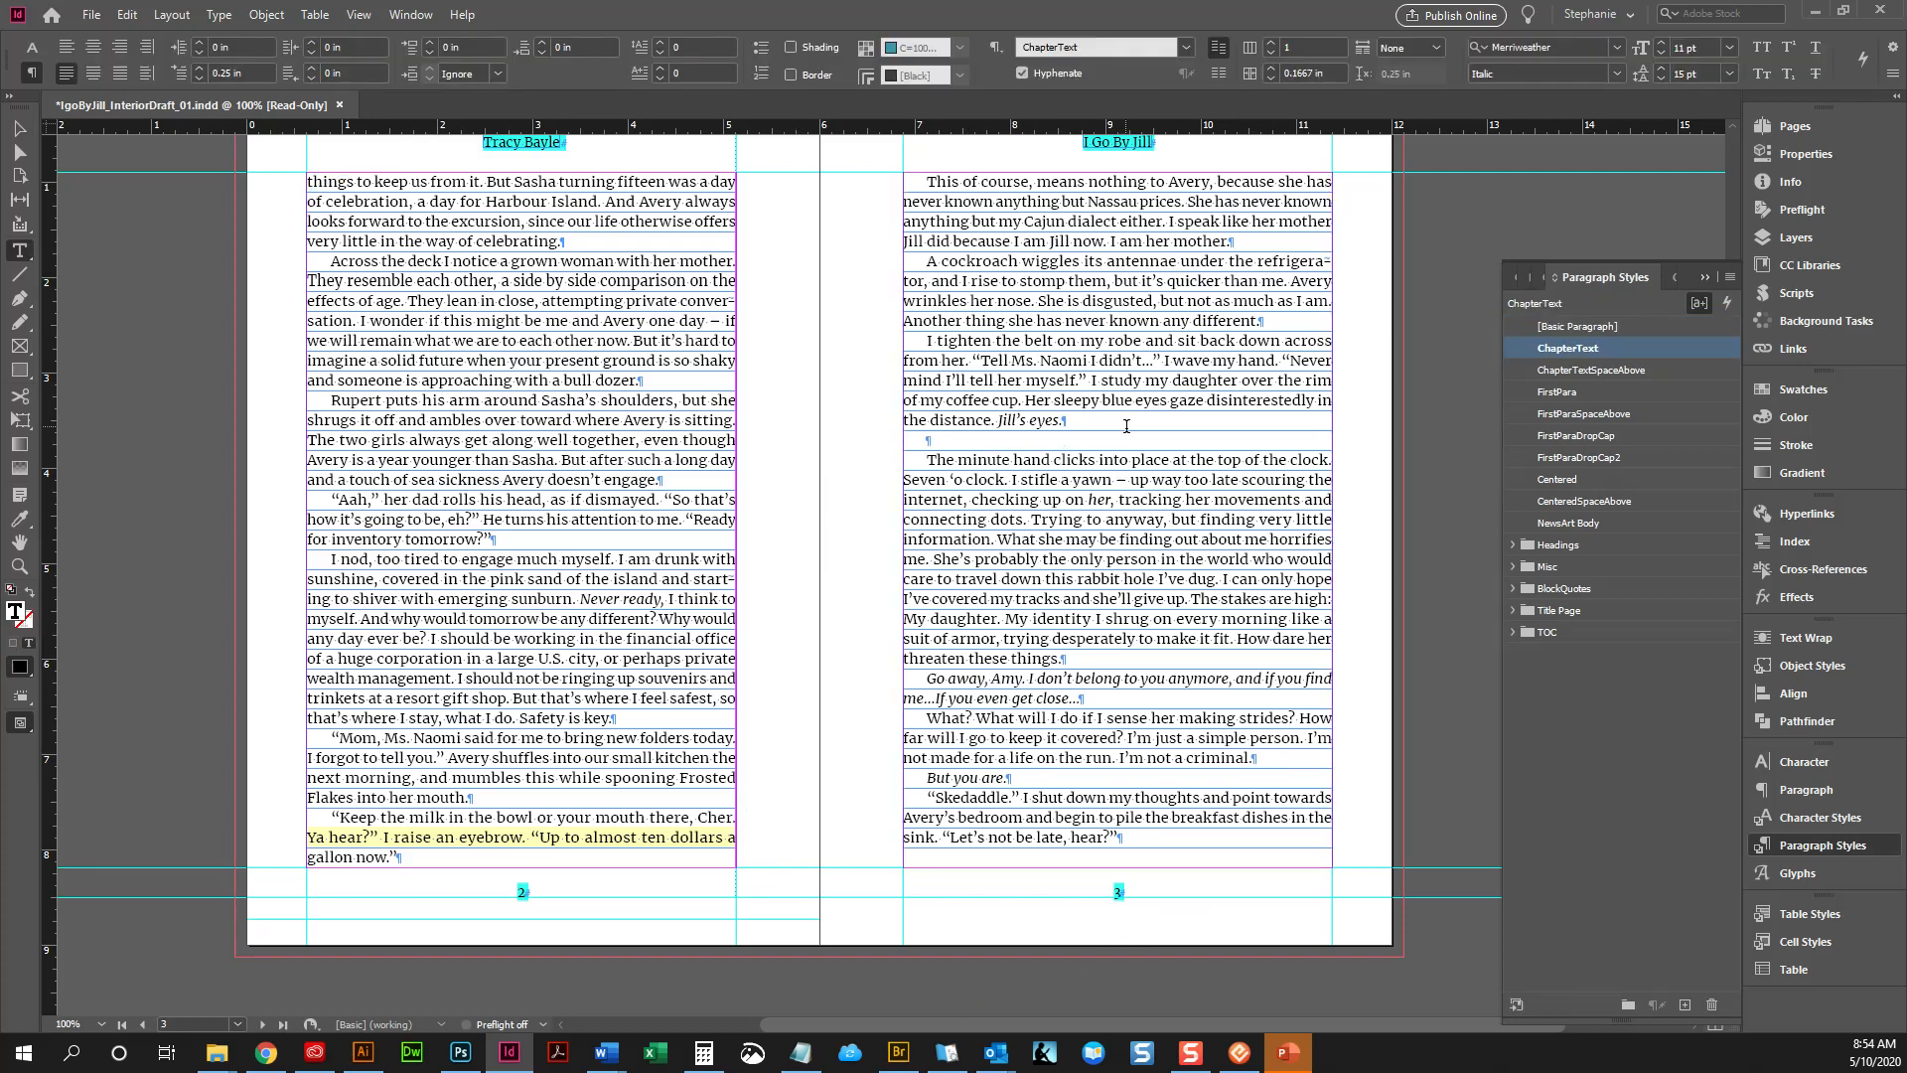
pyautogui.click(1512, 567)
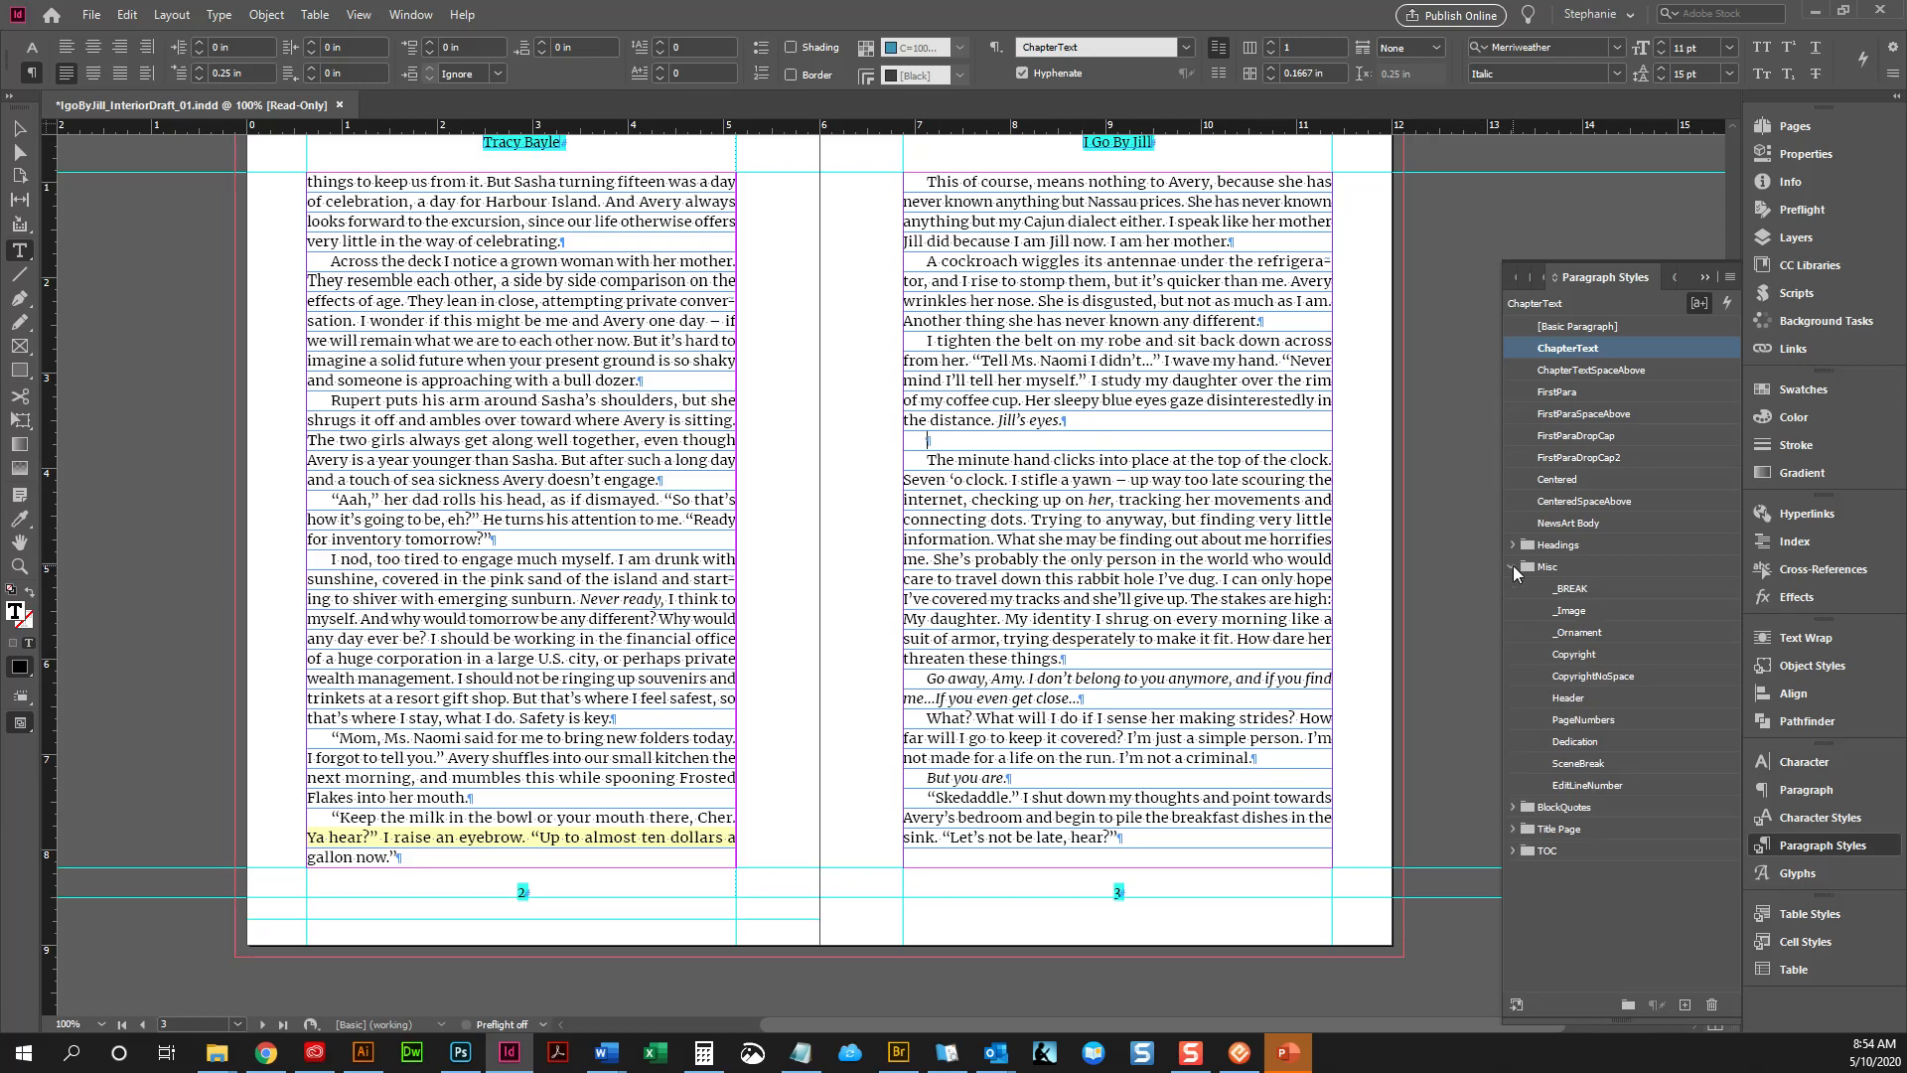
pyautogui.click(1627, 763)
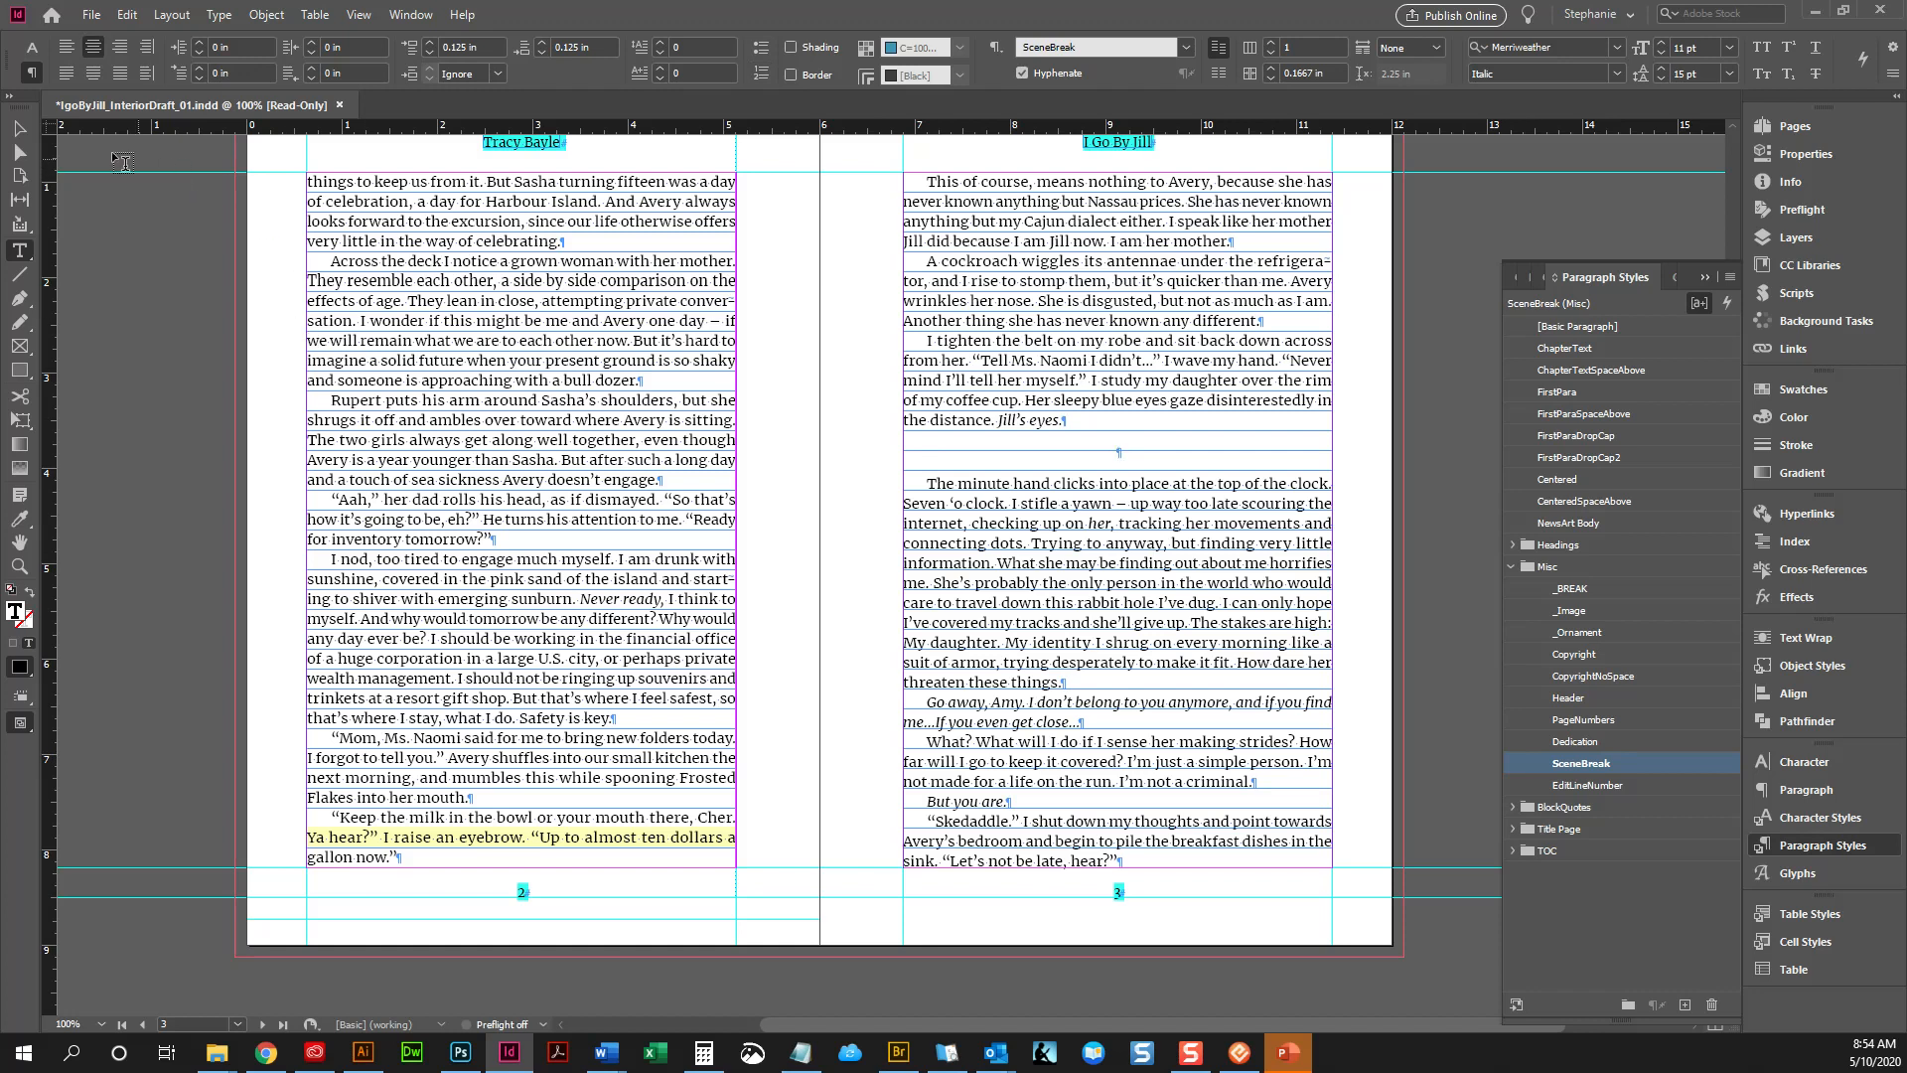
# Compare the last text lines of pages 2 and 3 at 150% zoom against a temporary horizontal guide at about 8.14 in
pyautogui.click(19, 129)
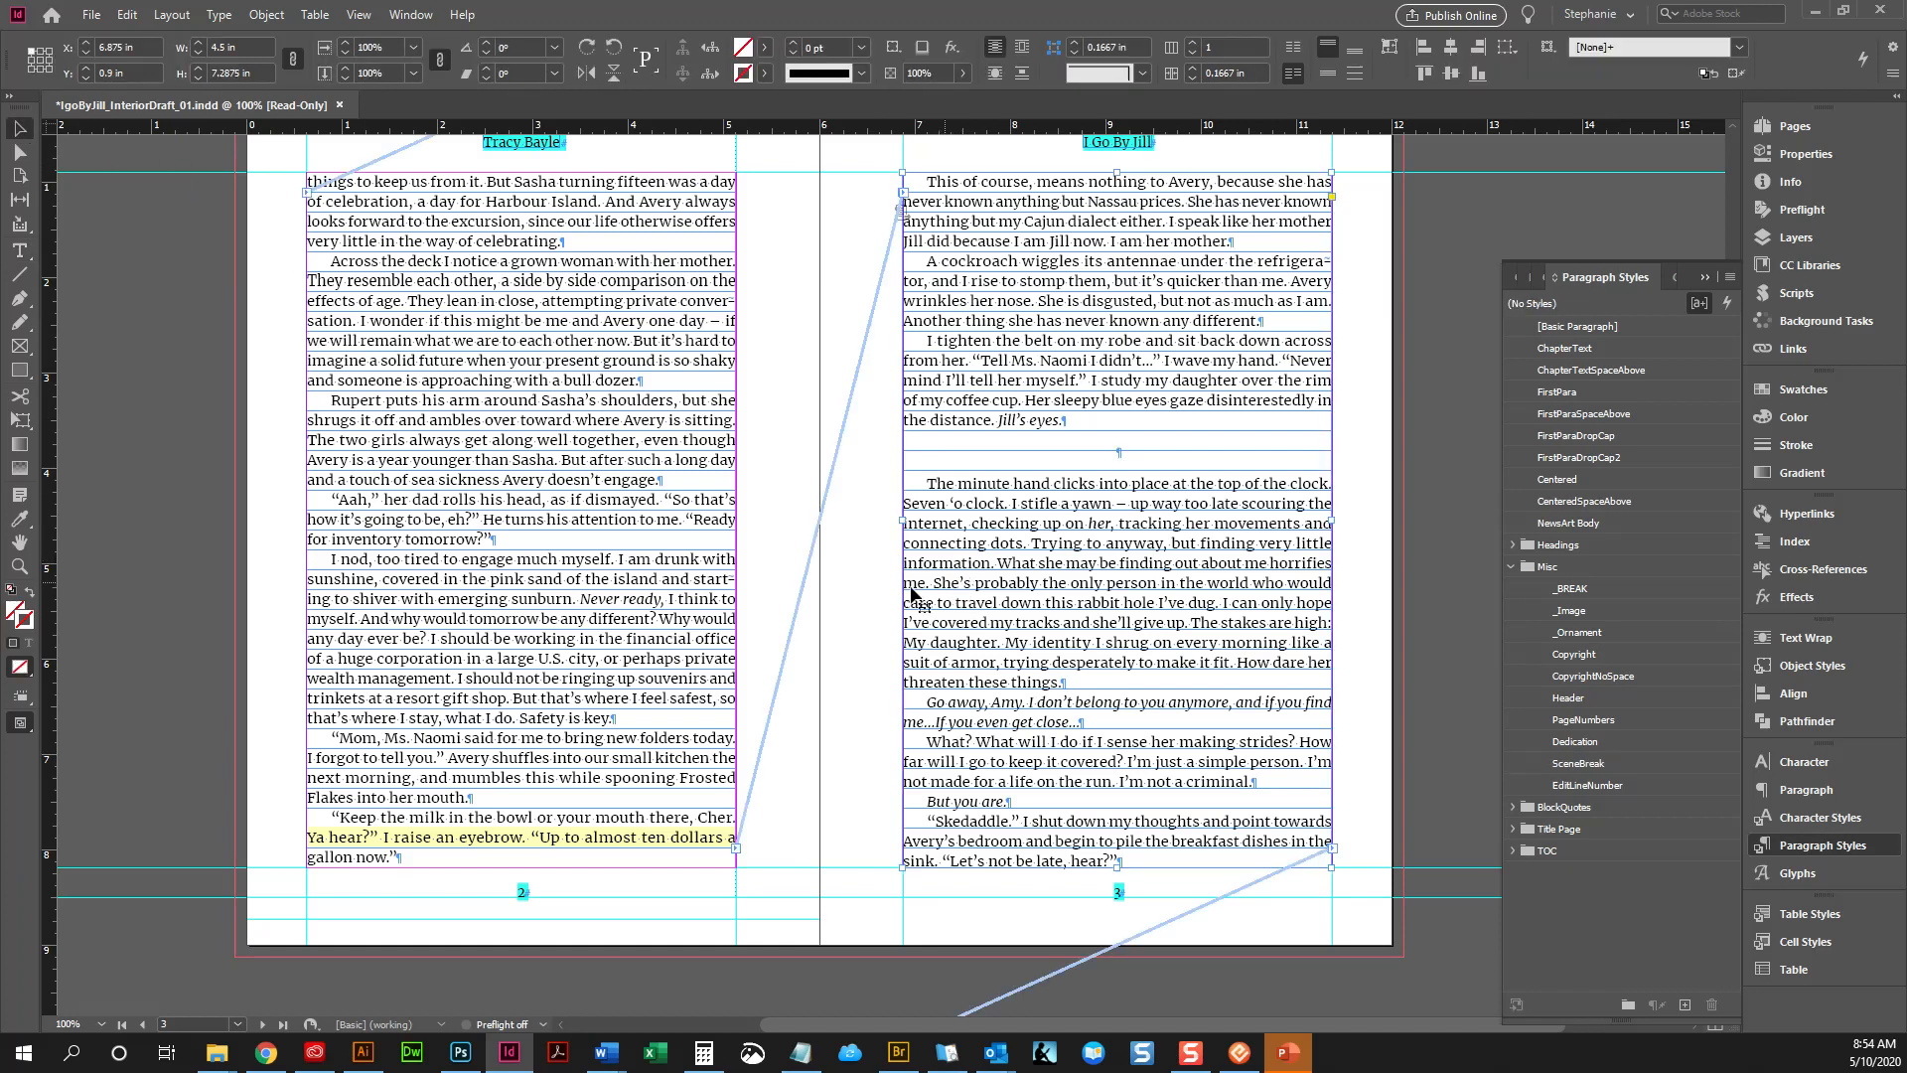
pyautogui.hotkey('ctrl', '=')
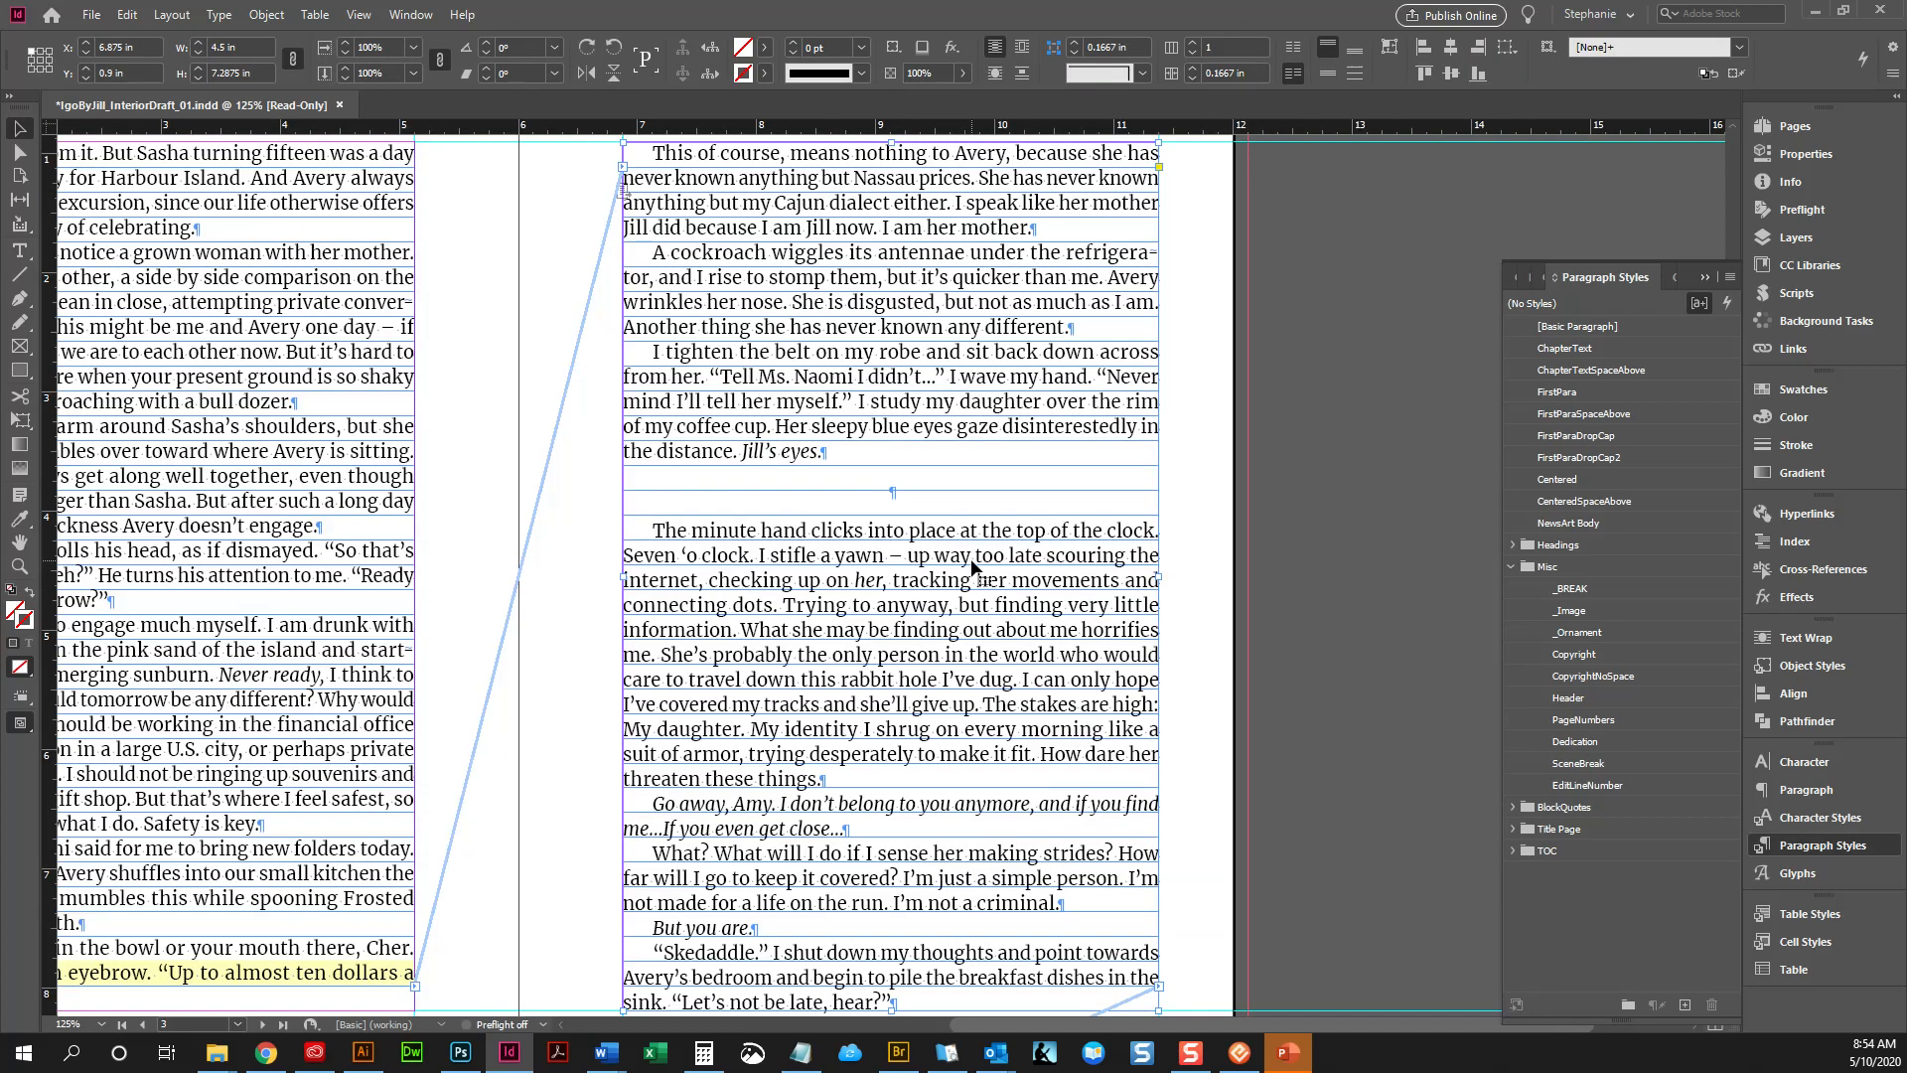
pyautogui.hotkey('ctrl', '=')
pyautogui.moveTo(1045, 1033); pyautogui.dragTo(920, 1017)
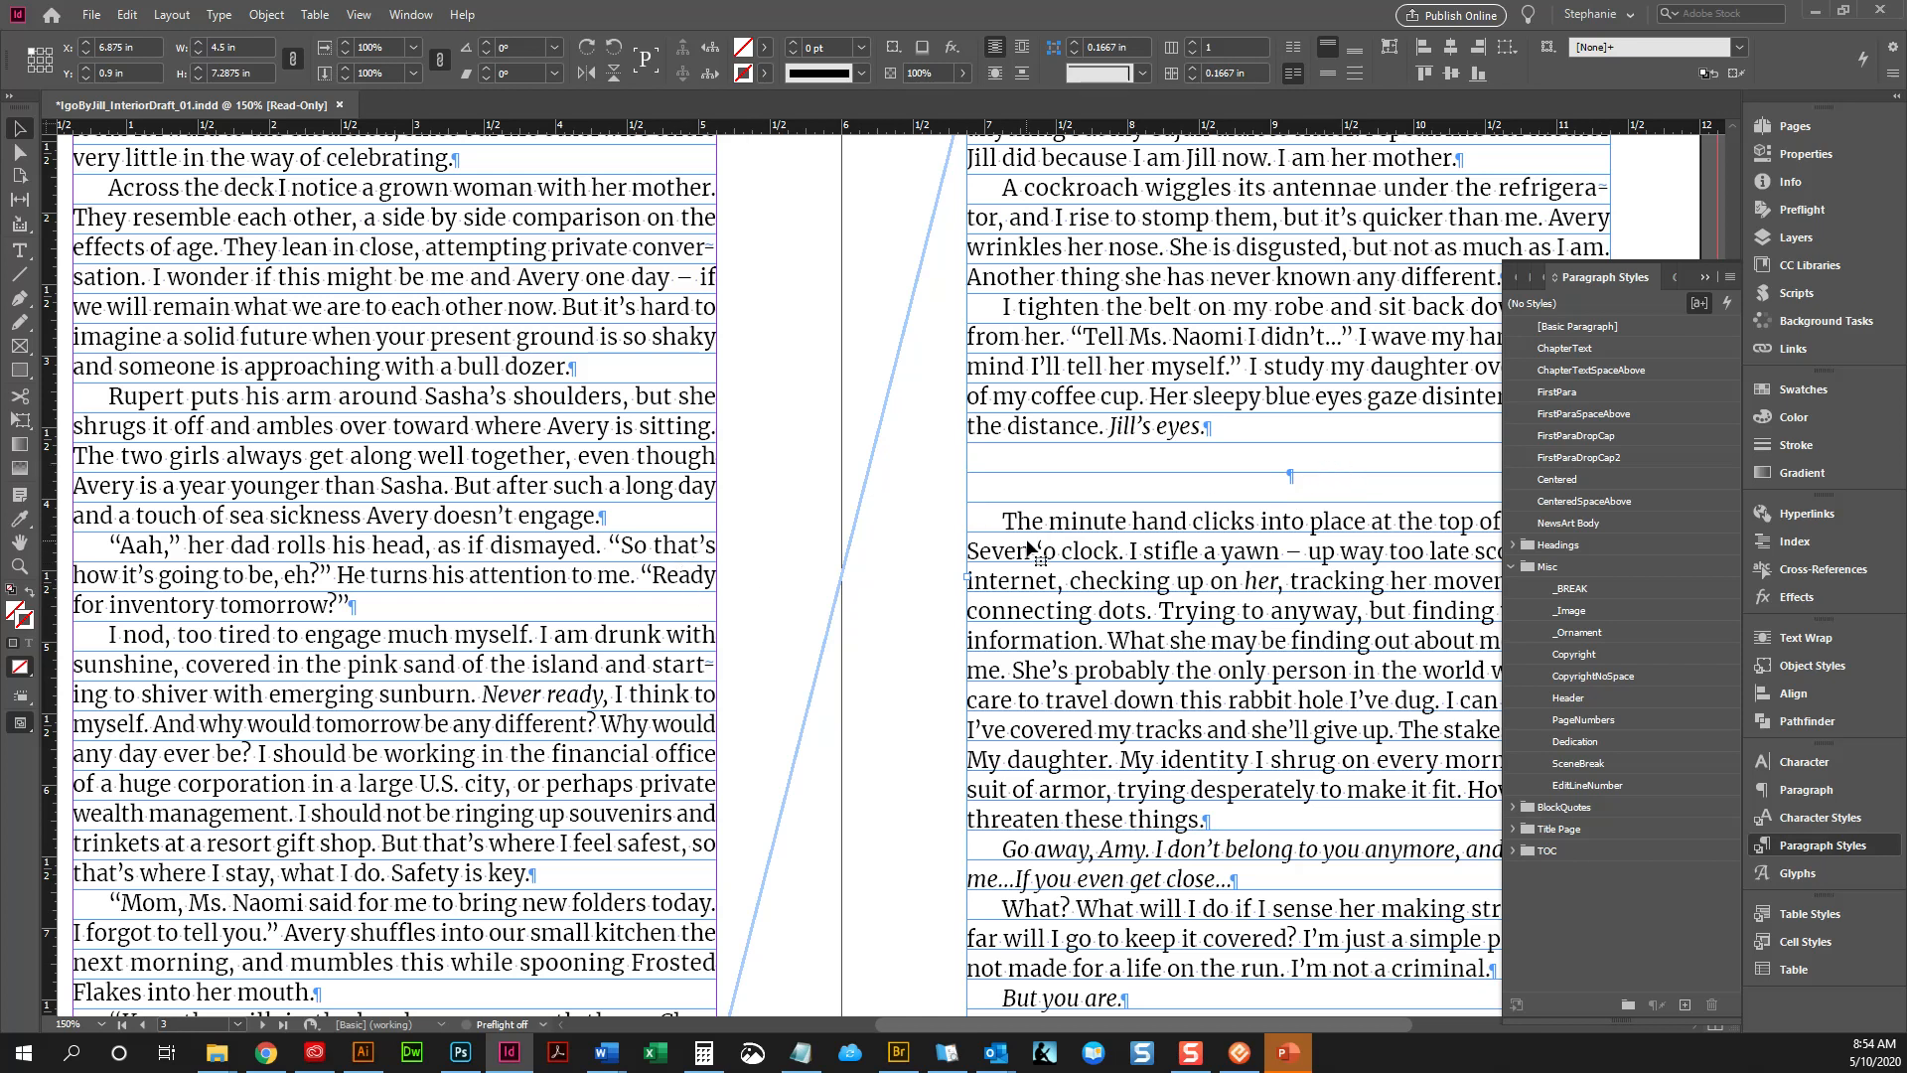
pyautogui.scroll(-3, 1043, 616)
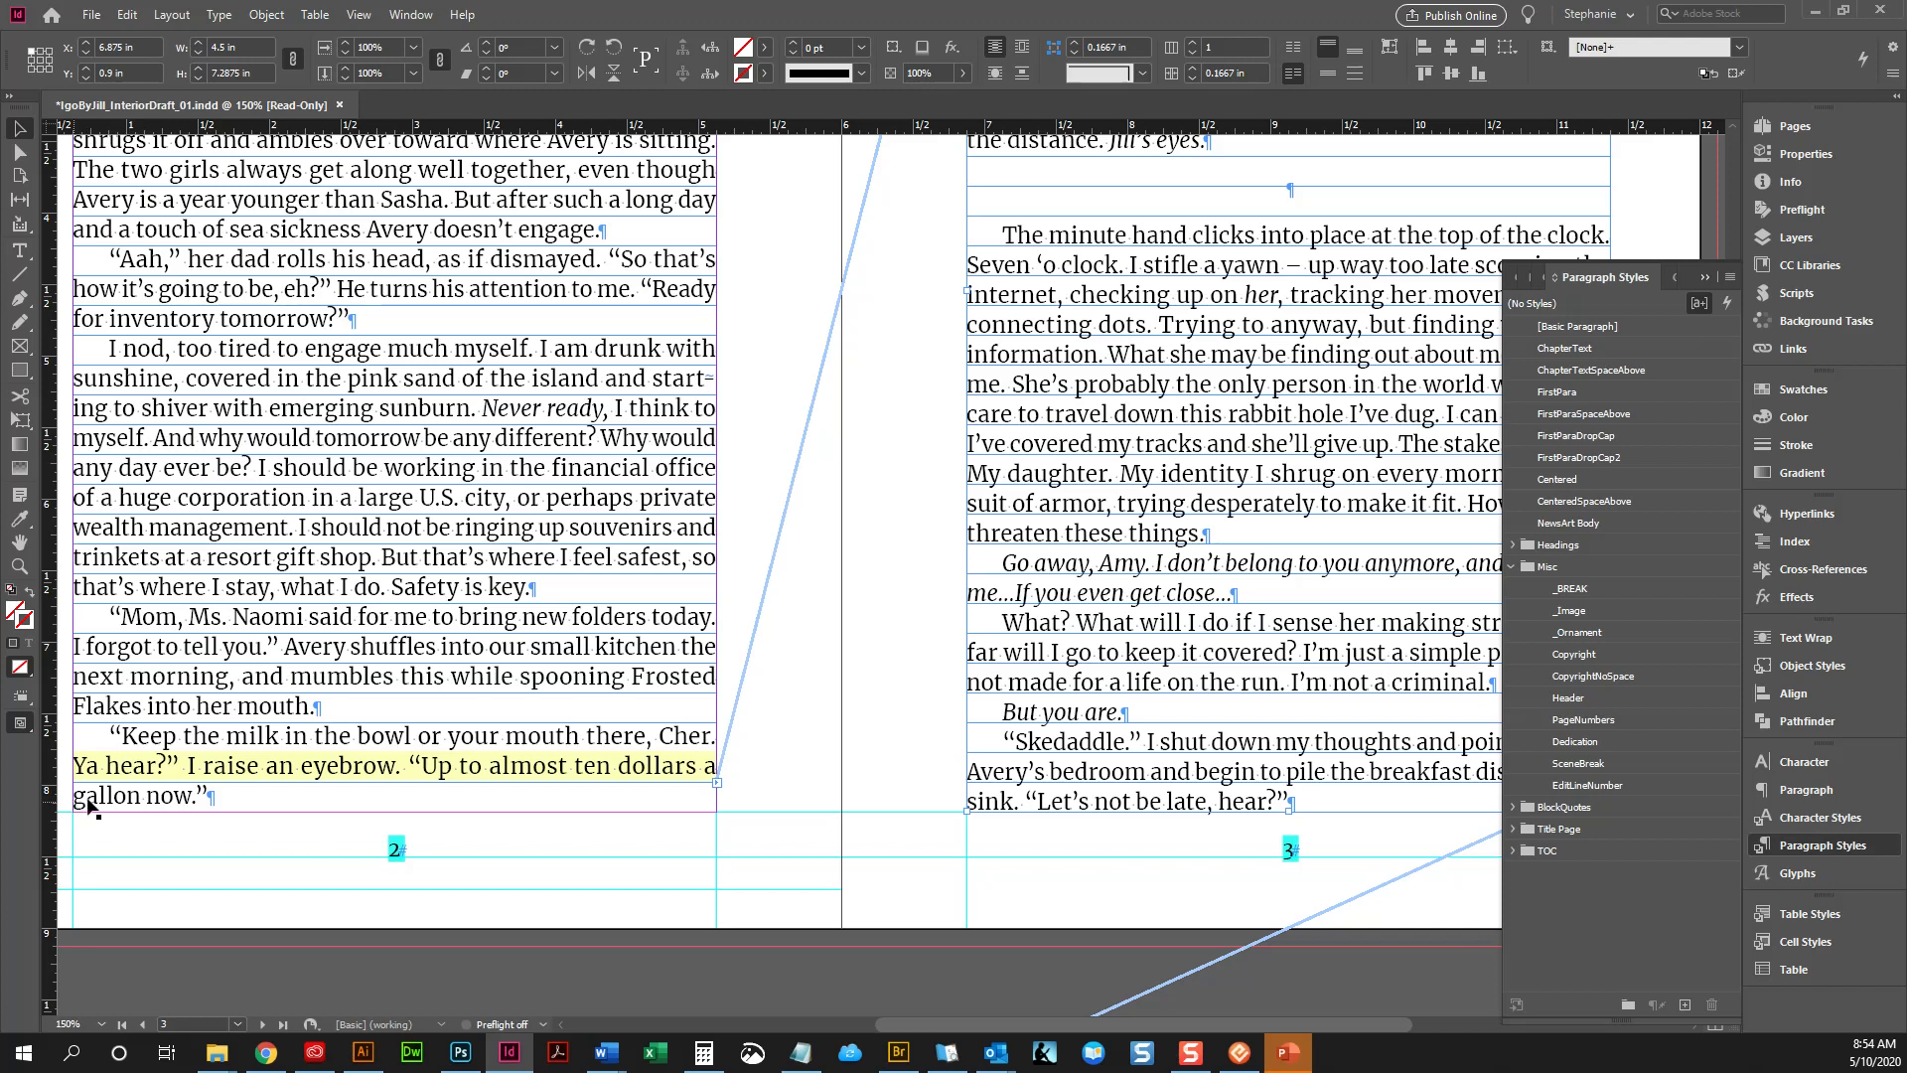
pyautogui.moveTo(227, 126); pyautogui.dragTo(178, 805)
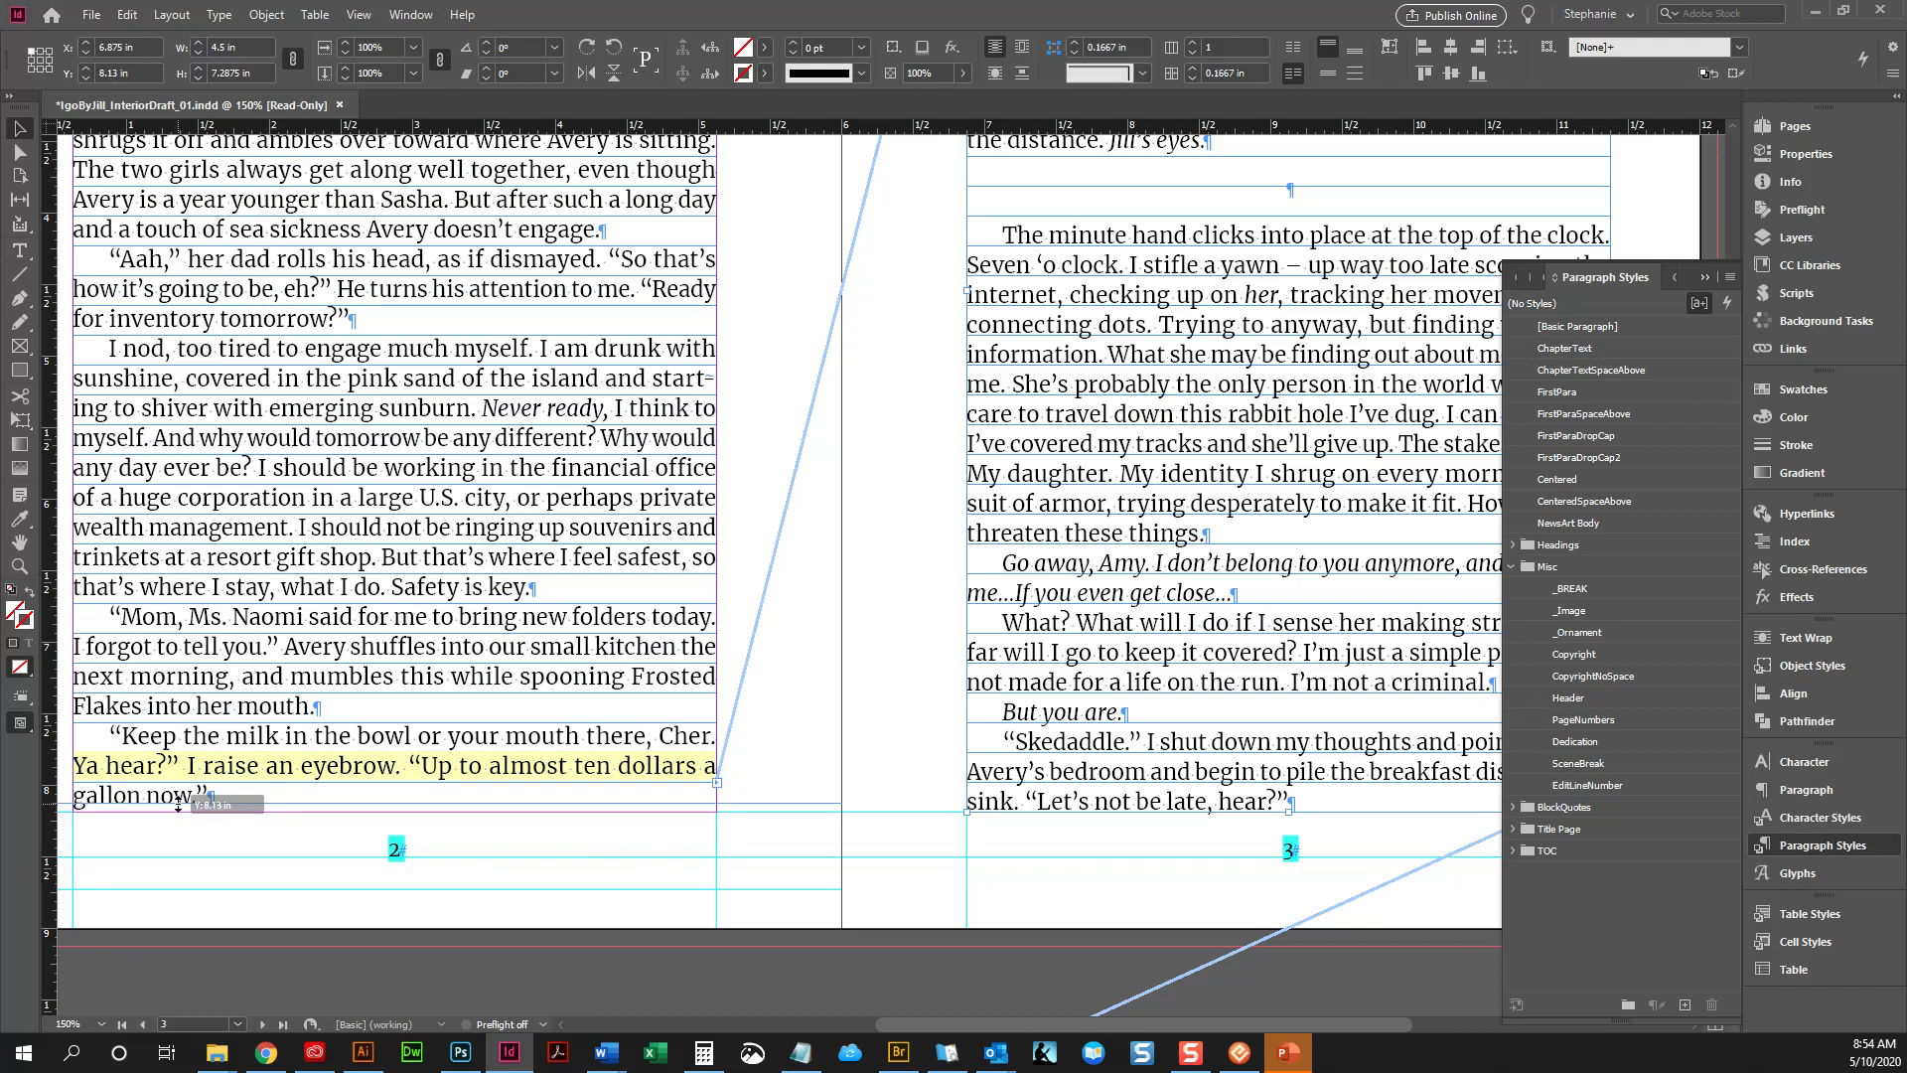
pyautogui.moveTo(179, 805); pyautogui.dragTo(473, 805)
pyautogui.press('ctrl')
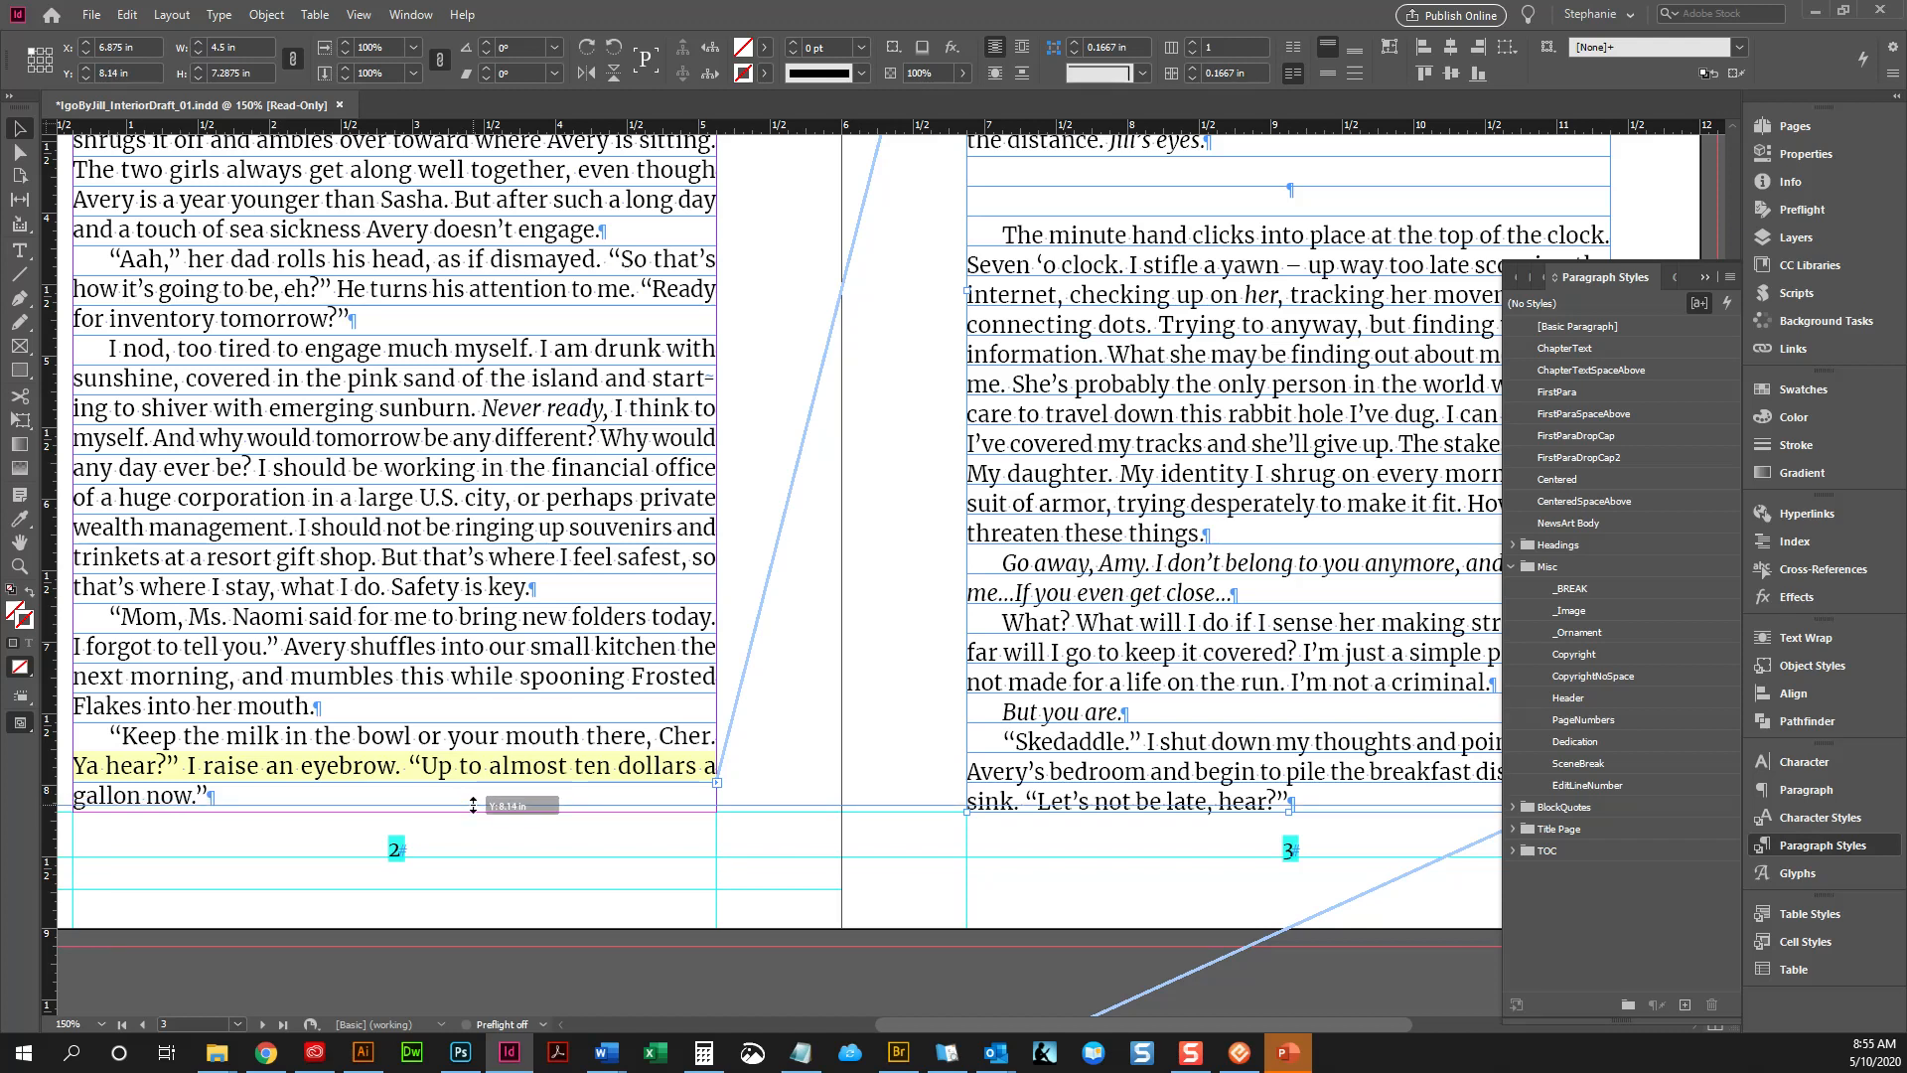
pyautogui.moveTo(473, 806); pyautogui.dragTo(473, 806)
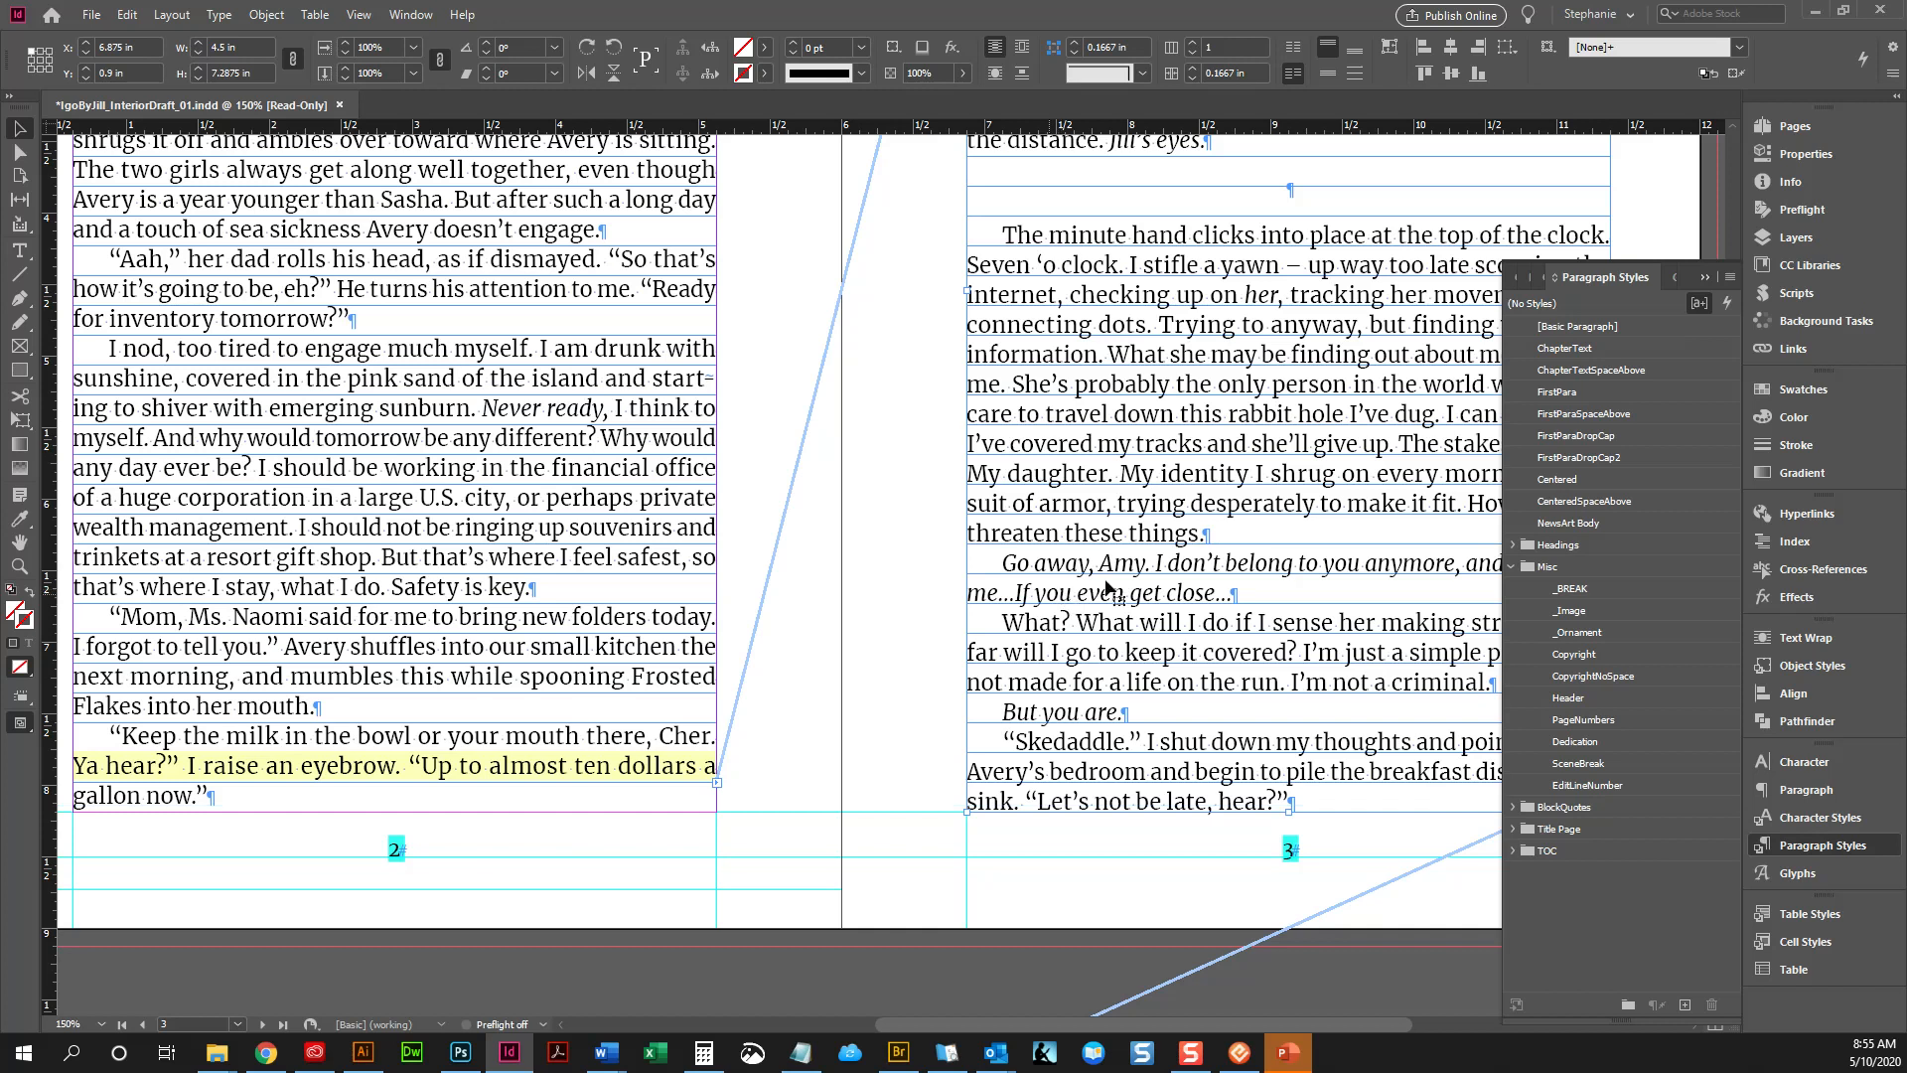
# Deselect the text frame and undo the scene break paragraph and the ChapterText style redefinition
pyautogui.click(910, 658)
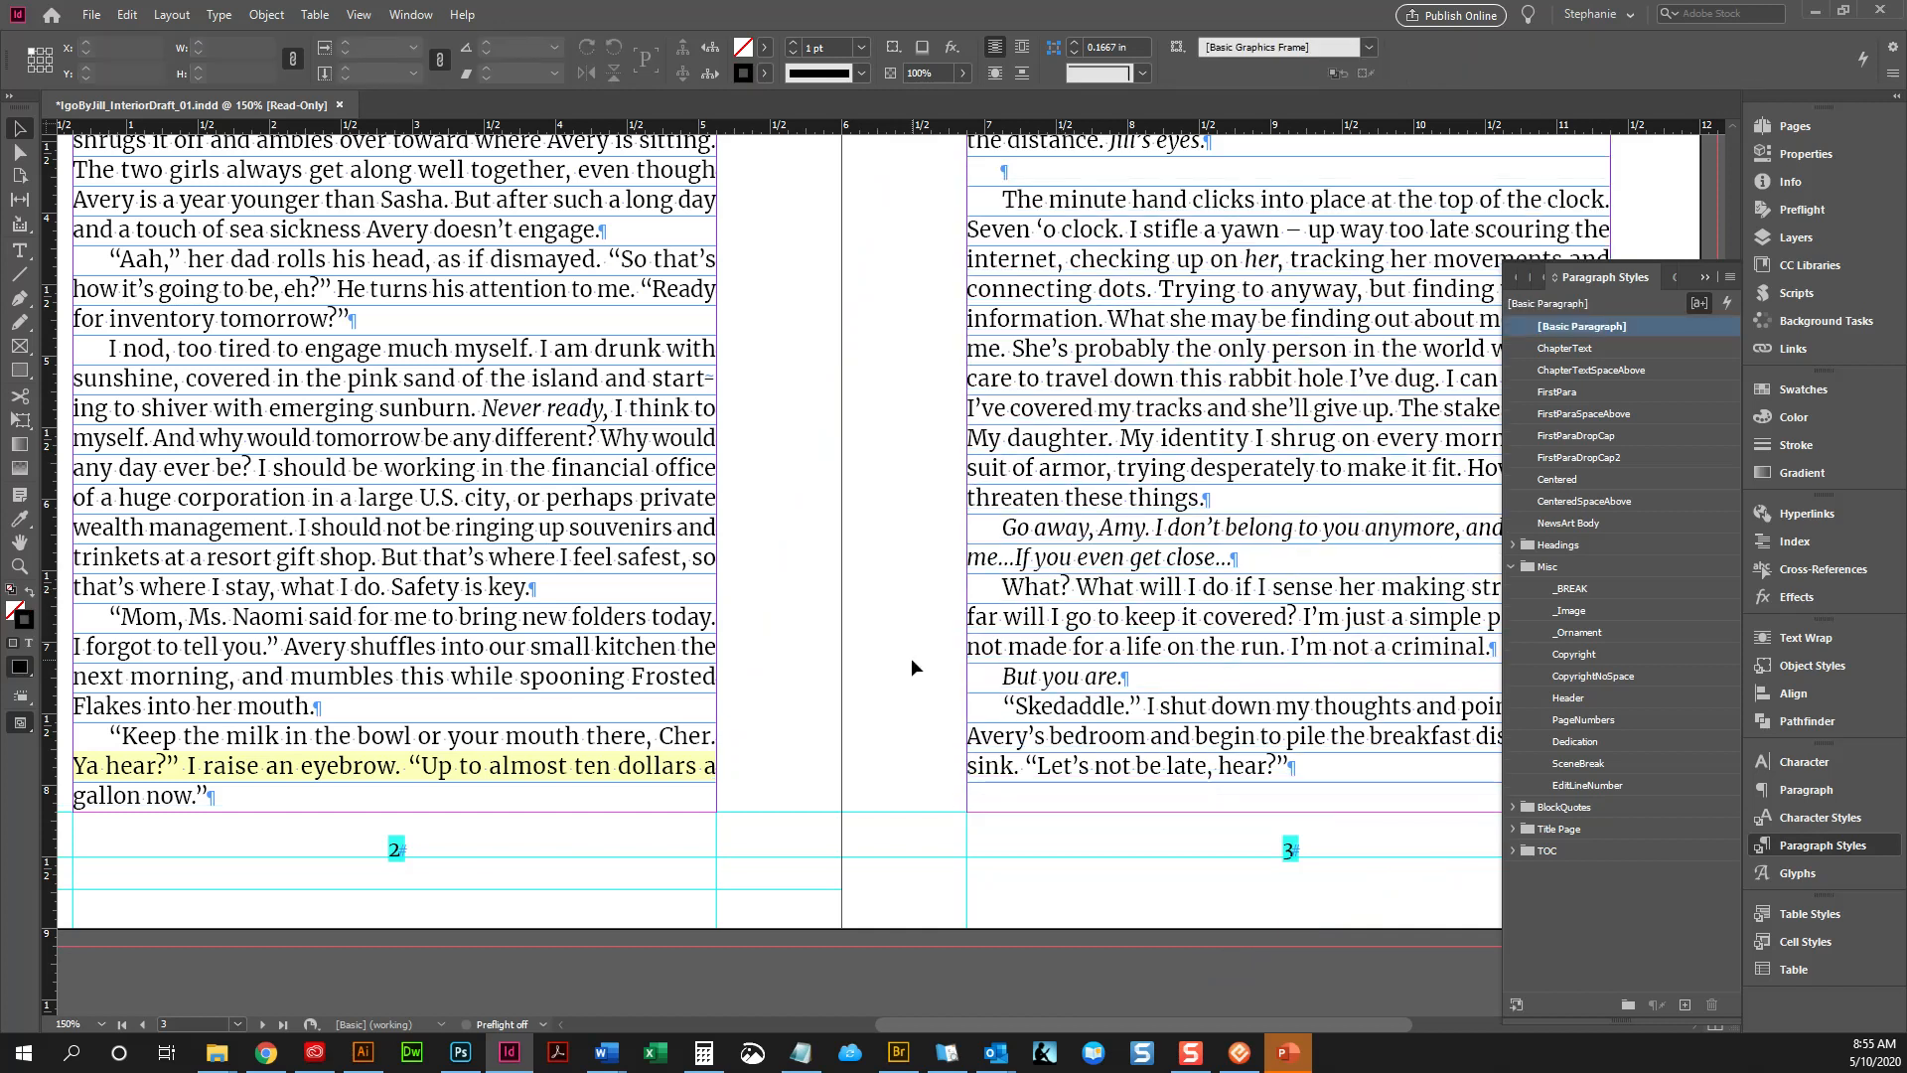
pyautogui.hotkey('ctrl', 'z')
pyautogui.hotkey('ctrl', 'z')
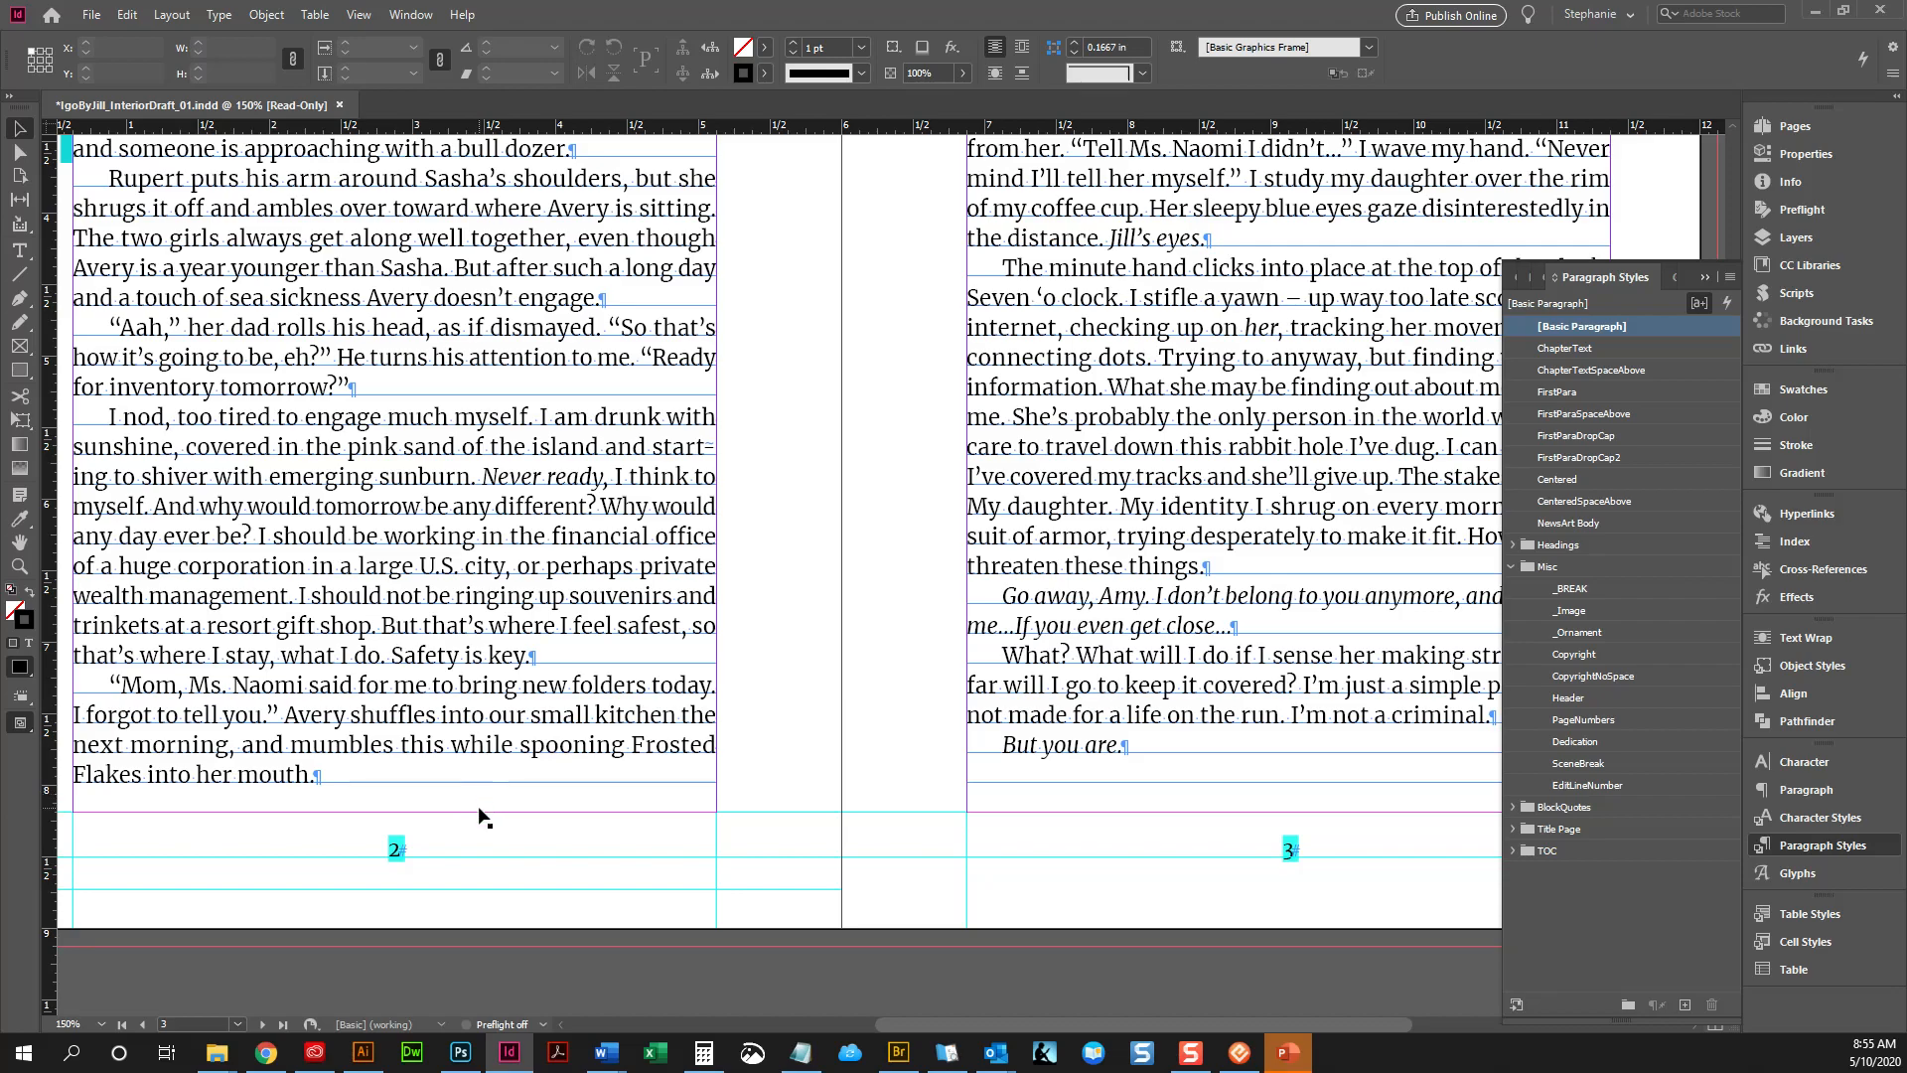
# Examine the bottom of page 2 and the "Keep the milk" paragraph at the top of page 3
pyautogui.scroll(5, 484, 815)
pyautogui.scroll(-3, 497, 810)
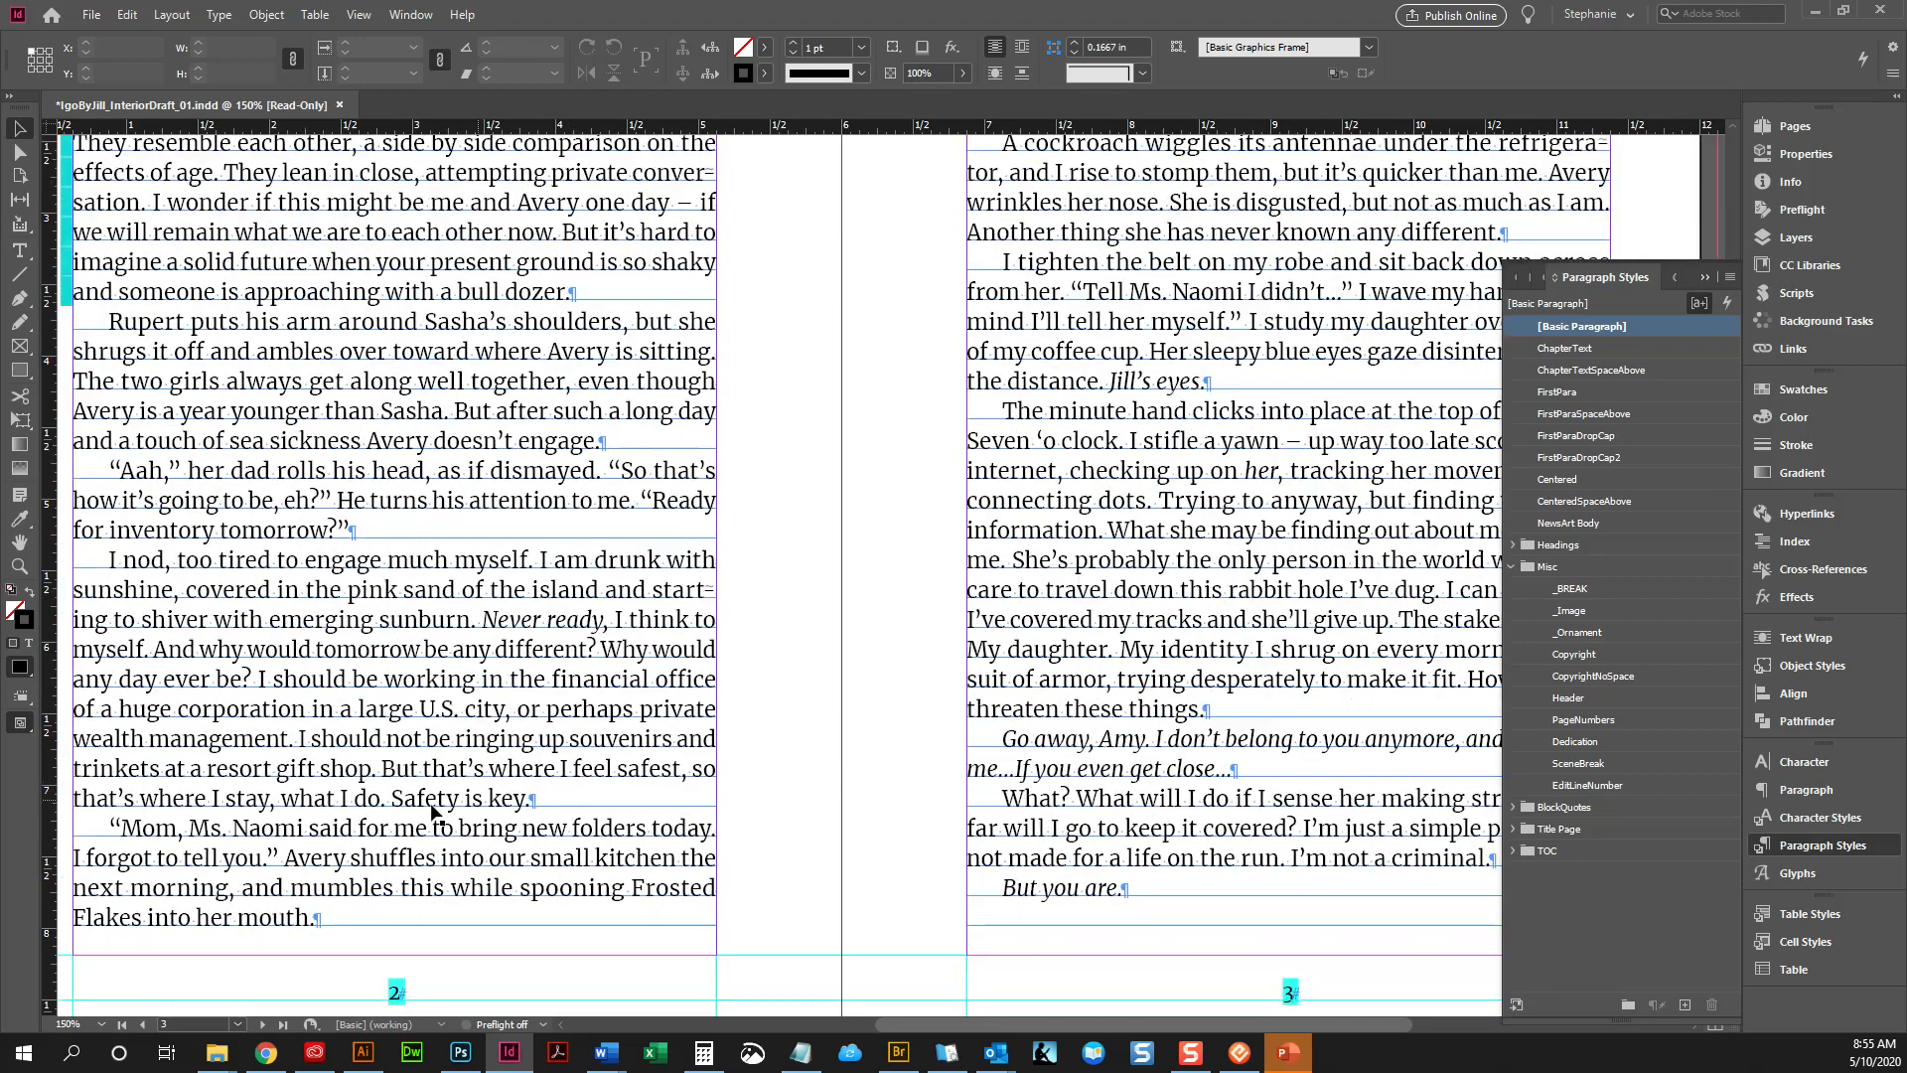
pyautogui.scroll(5, 427, 934)
pyautogui.scroll(-5, 437, 768)
pyautogui.scroll(5, 568, 914)
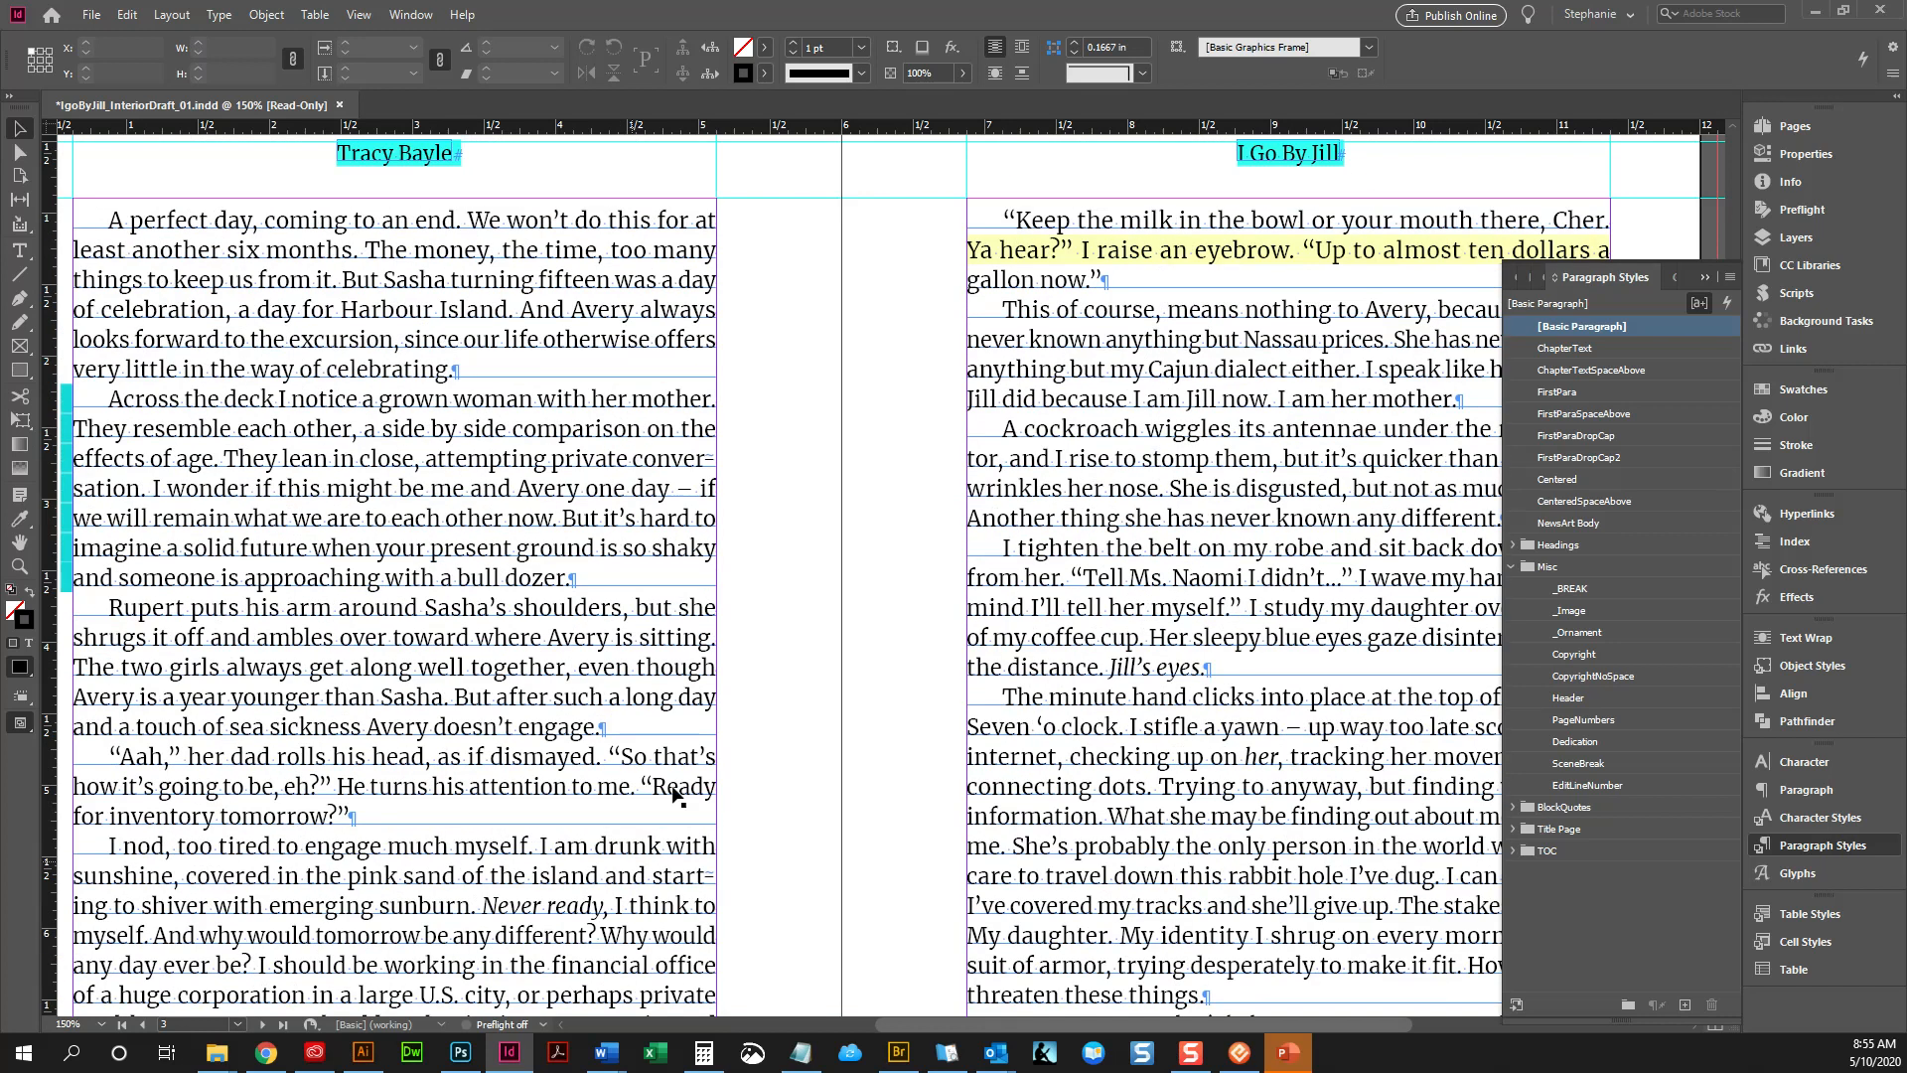
pyautogui.scroll(-6, 417, 825)
pyautogui.scroll(6, 741, 644)
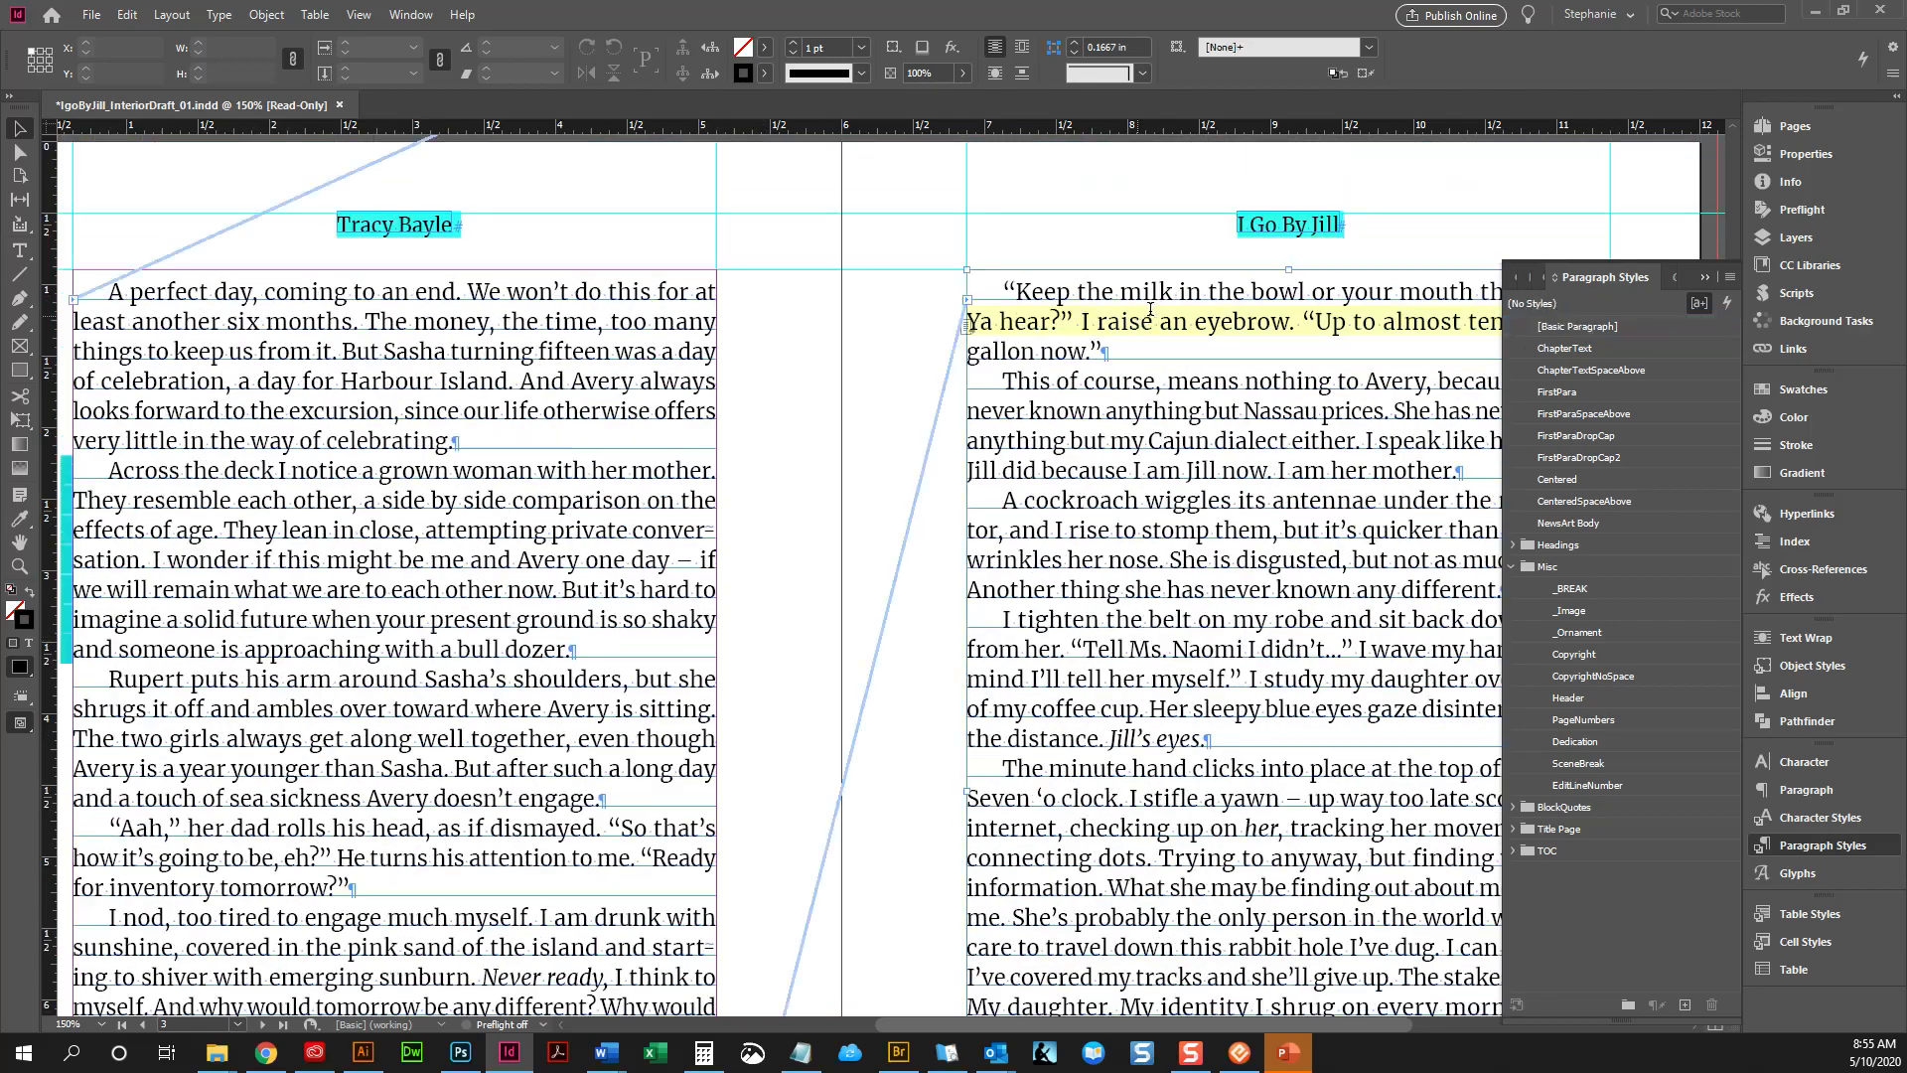
pyautogui.doubleClick(1204, 287)
pyautogui.scroll(-7, 1204, 289)
pyautogui.scroll(2, 1093, 398)
pyautogui.scroll(-2, 954, 437)
pyautogui.scroll(5, 954, 437)
pyautogui.scroll(3, 1055, 142)
# Select the "Keep the milk" paragraph and check the ChapterText style's Keep Options start and end line settings, leaving them as they are
pyautogui.tripleClick(1124, 307)
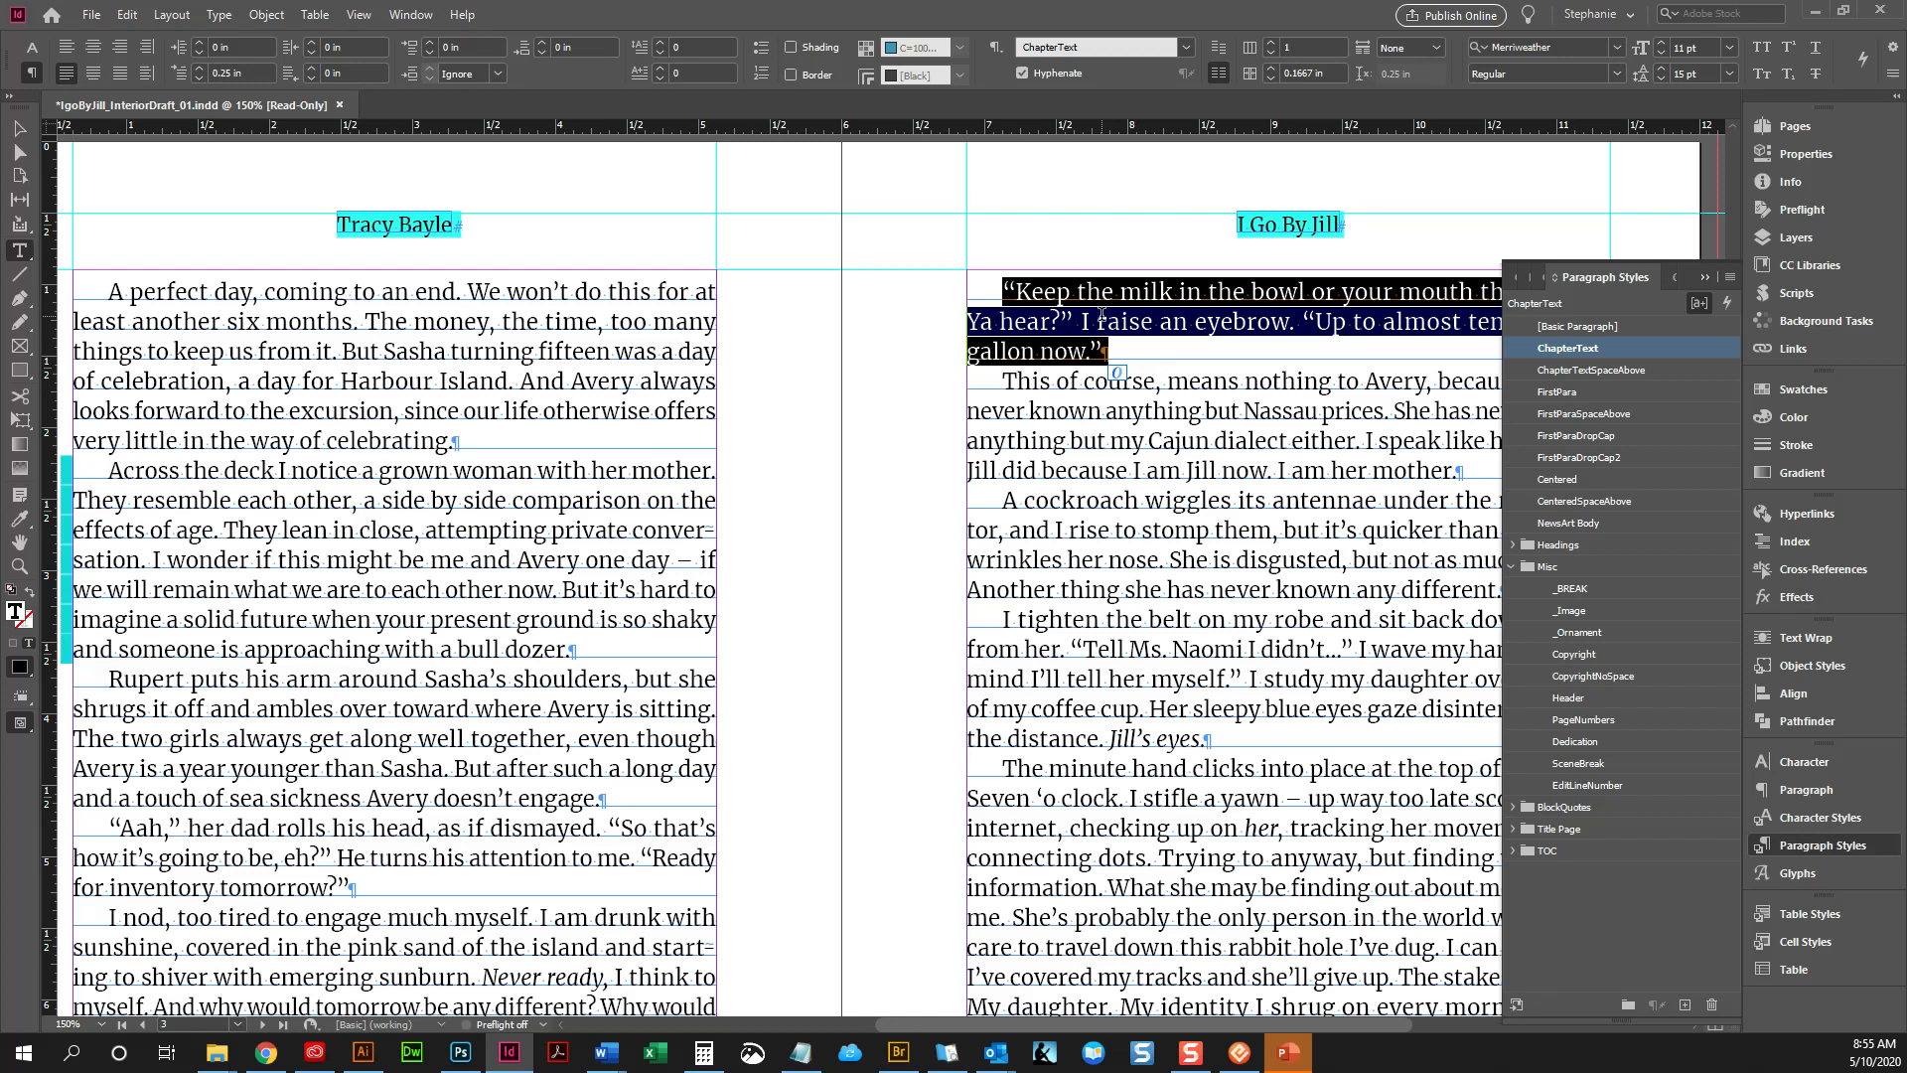
pyautogui.rightClick(1600, 348)
pyautogui.click(1639, 362)
pyautogui.click(541, 400)
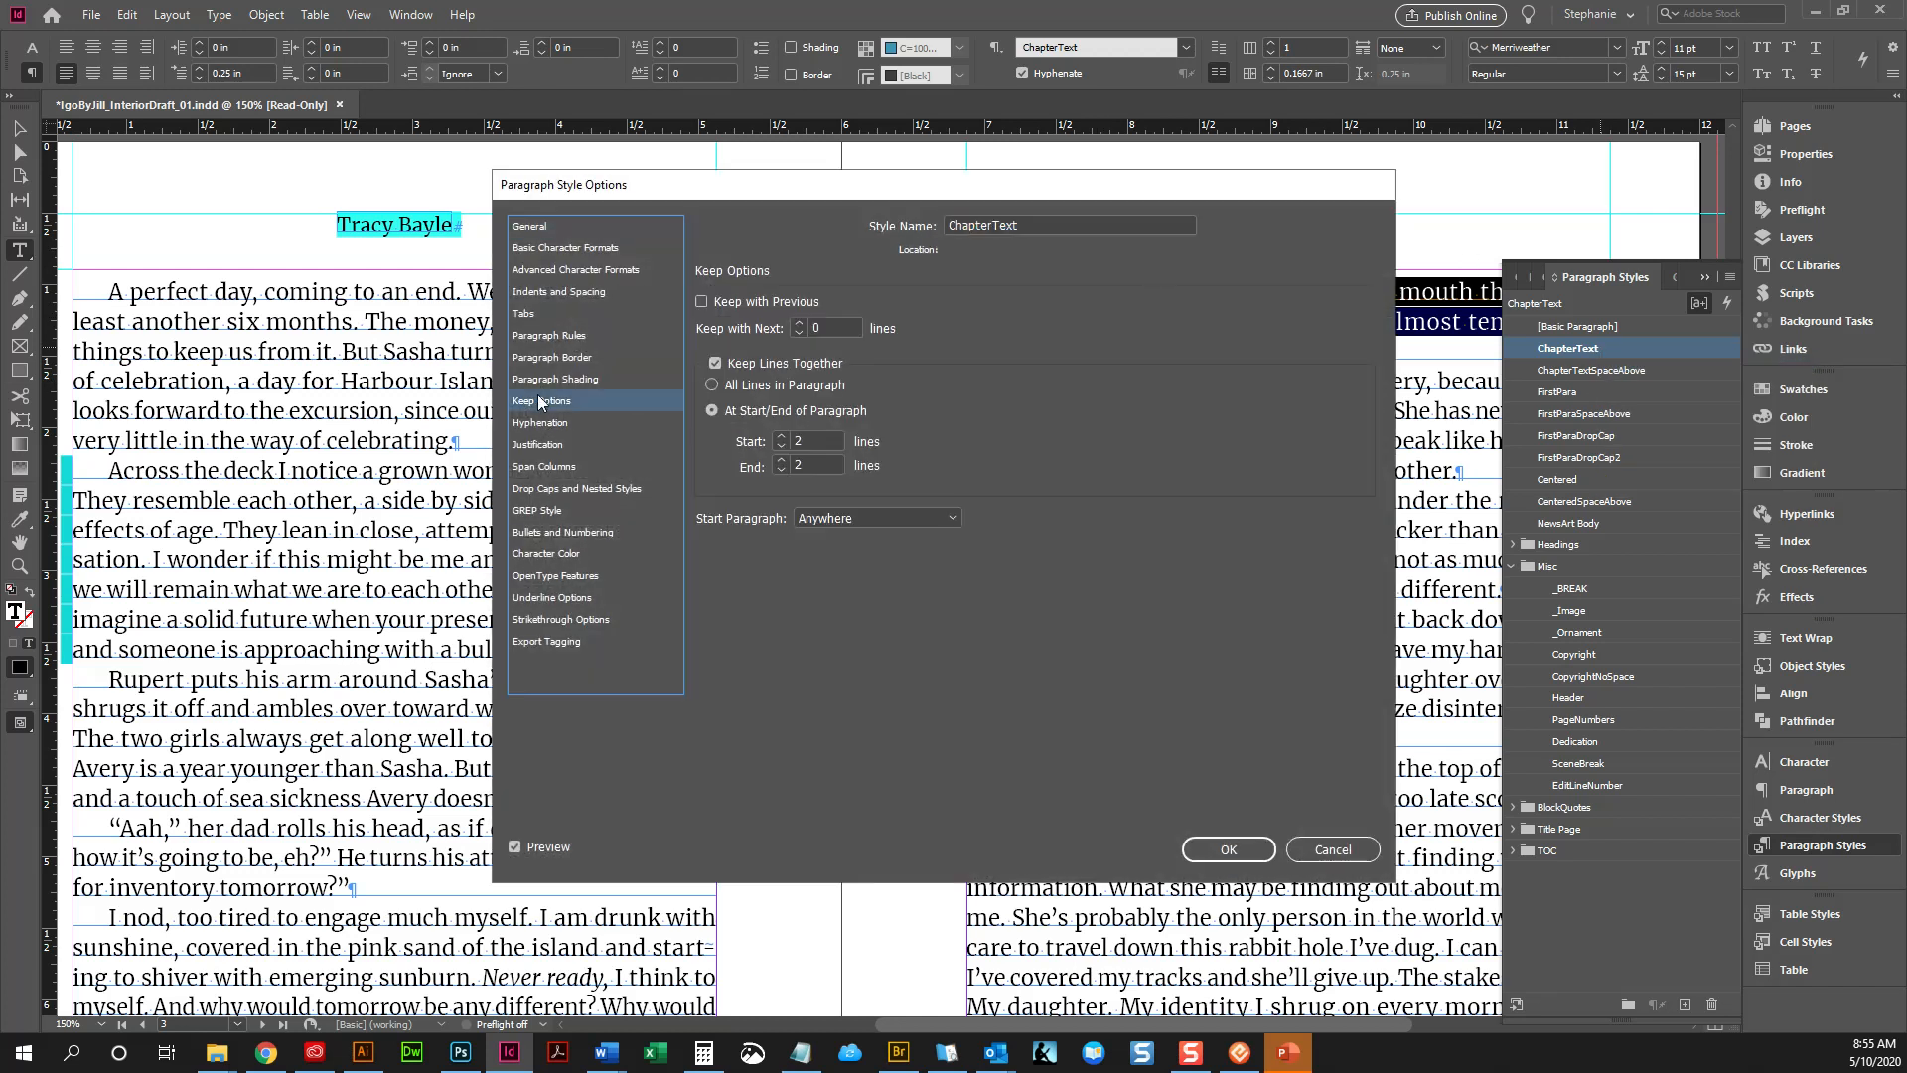
pyautogui.moveTo(916, 193); pyautogui.dragTo(488, 176)
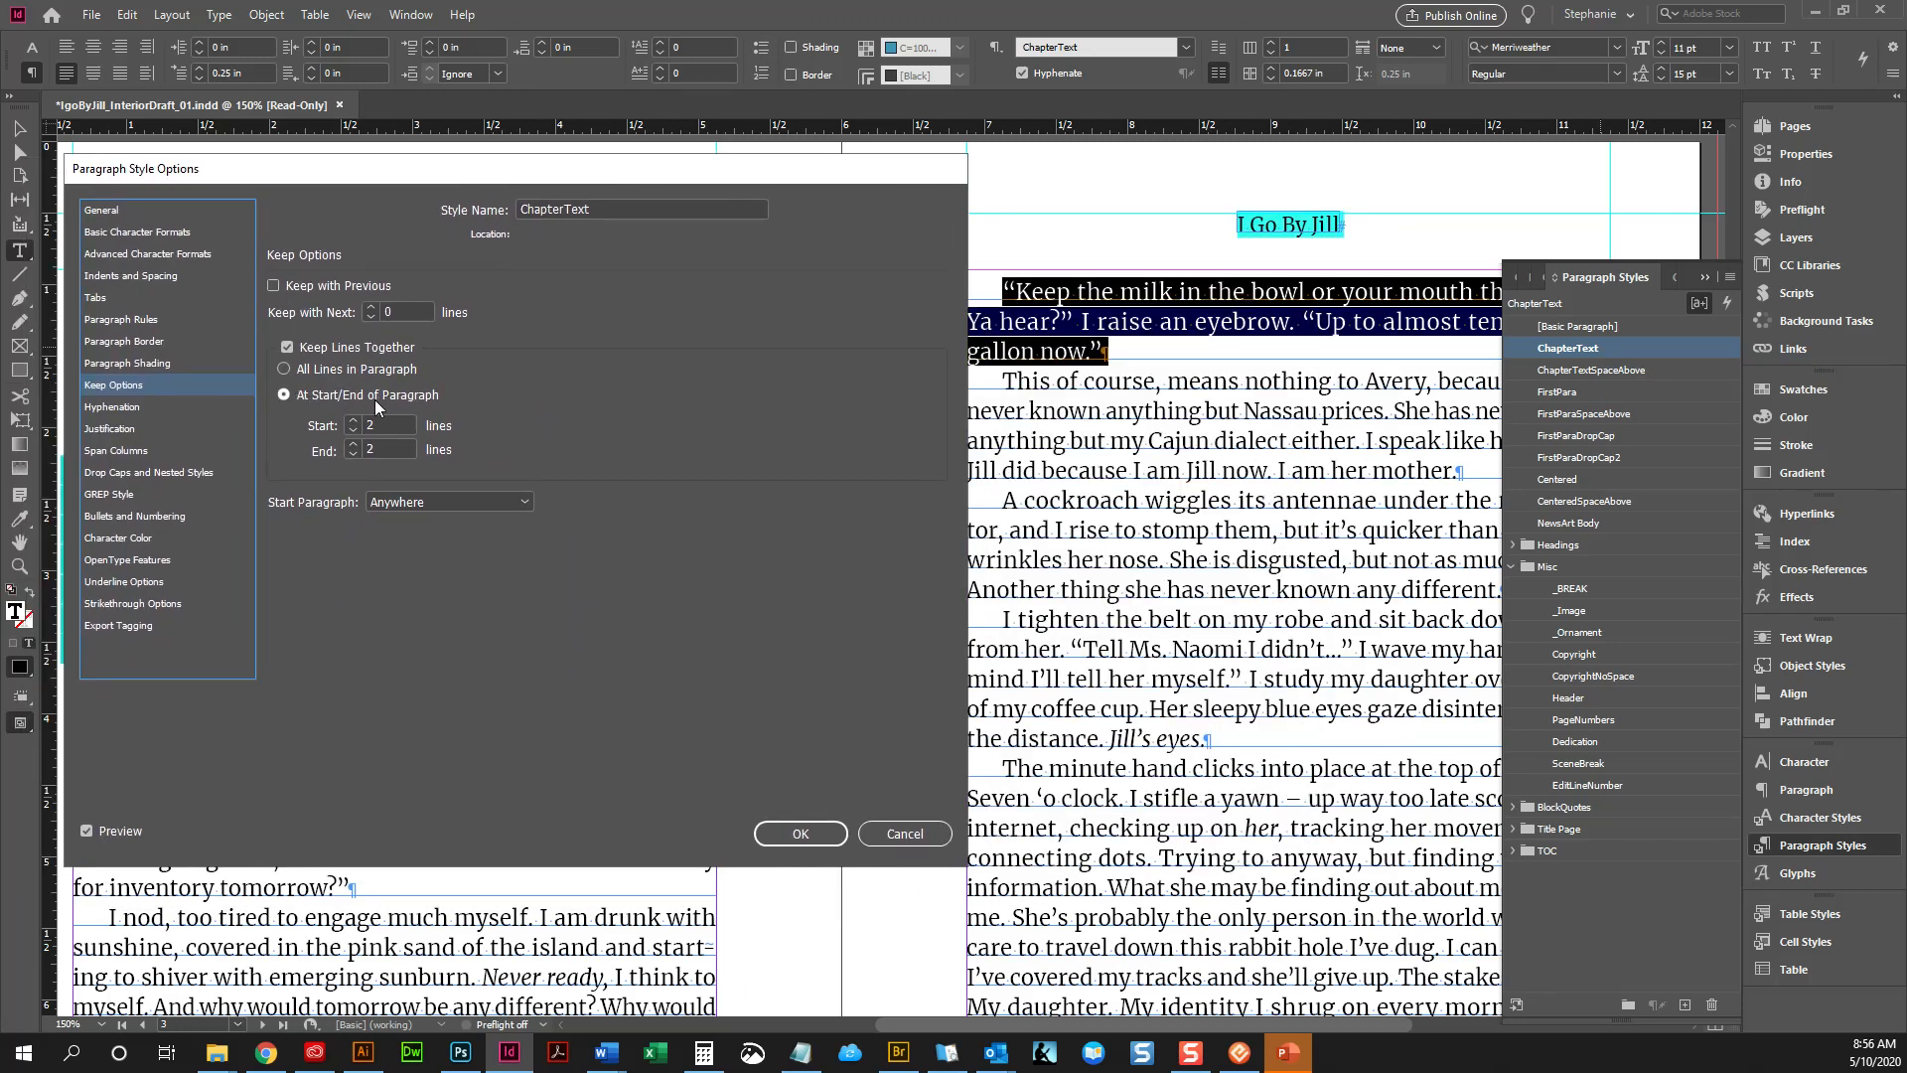
pyautogui.moveTo(392, 426); pyautogui.dragTo(299, 457)
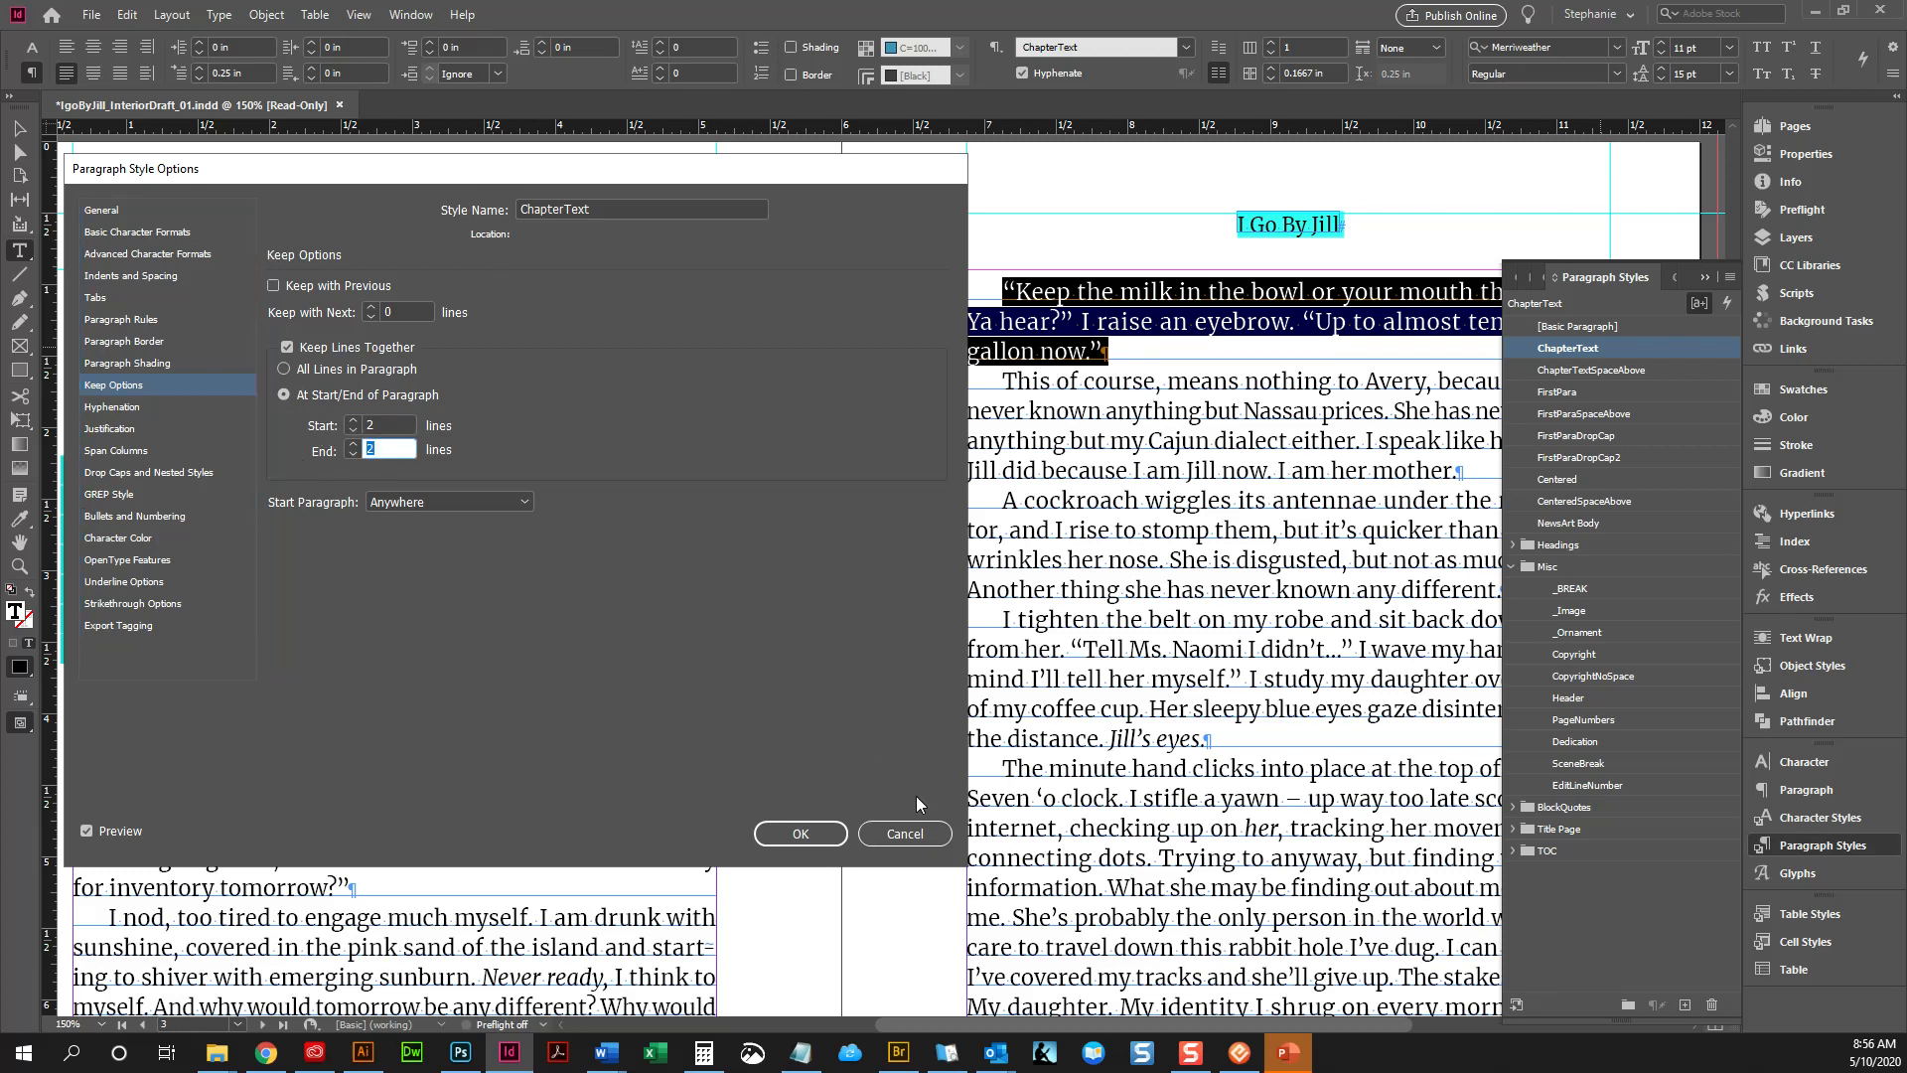
pyautogui.click(939, 839)
# Compare the length of the "Keep the milk" paragraph on page 3 with the empty lines at the bottom of page 2
pyautogui.moveTo(978, 283); pyautogui.dragTo(1111, 360)
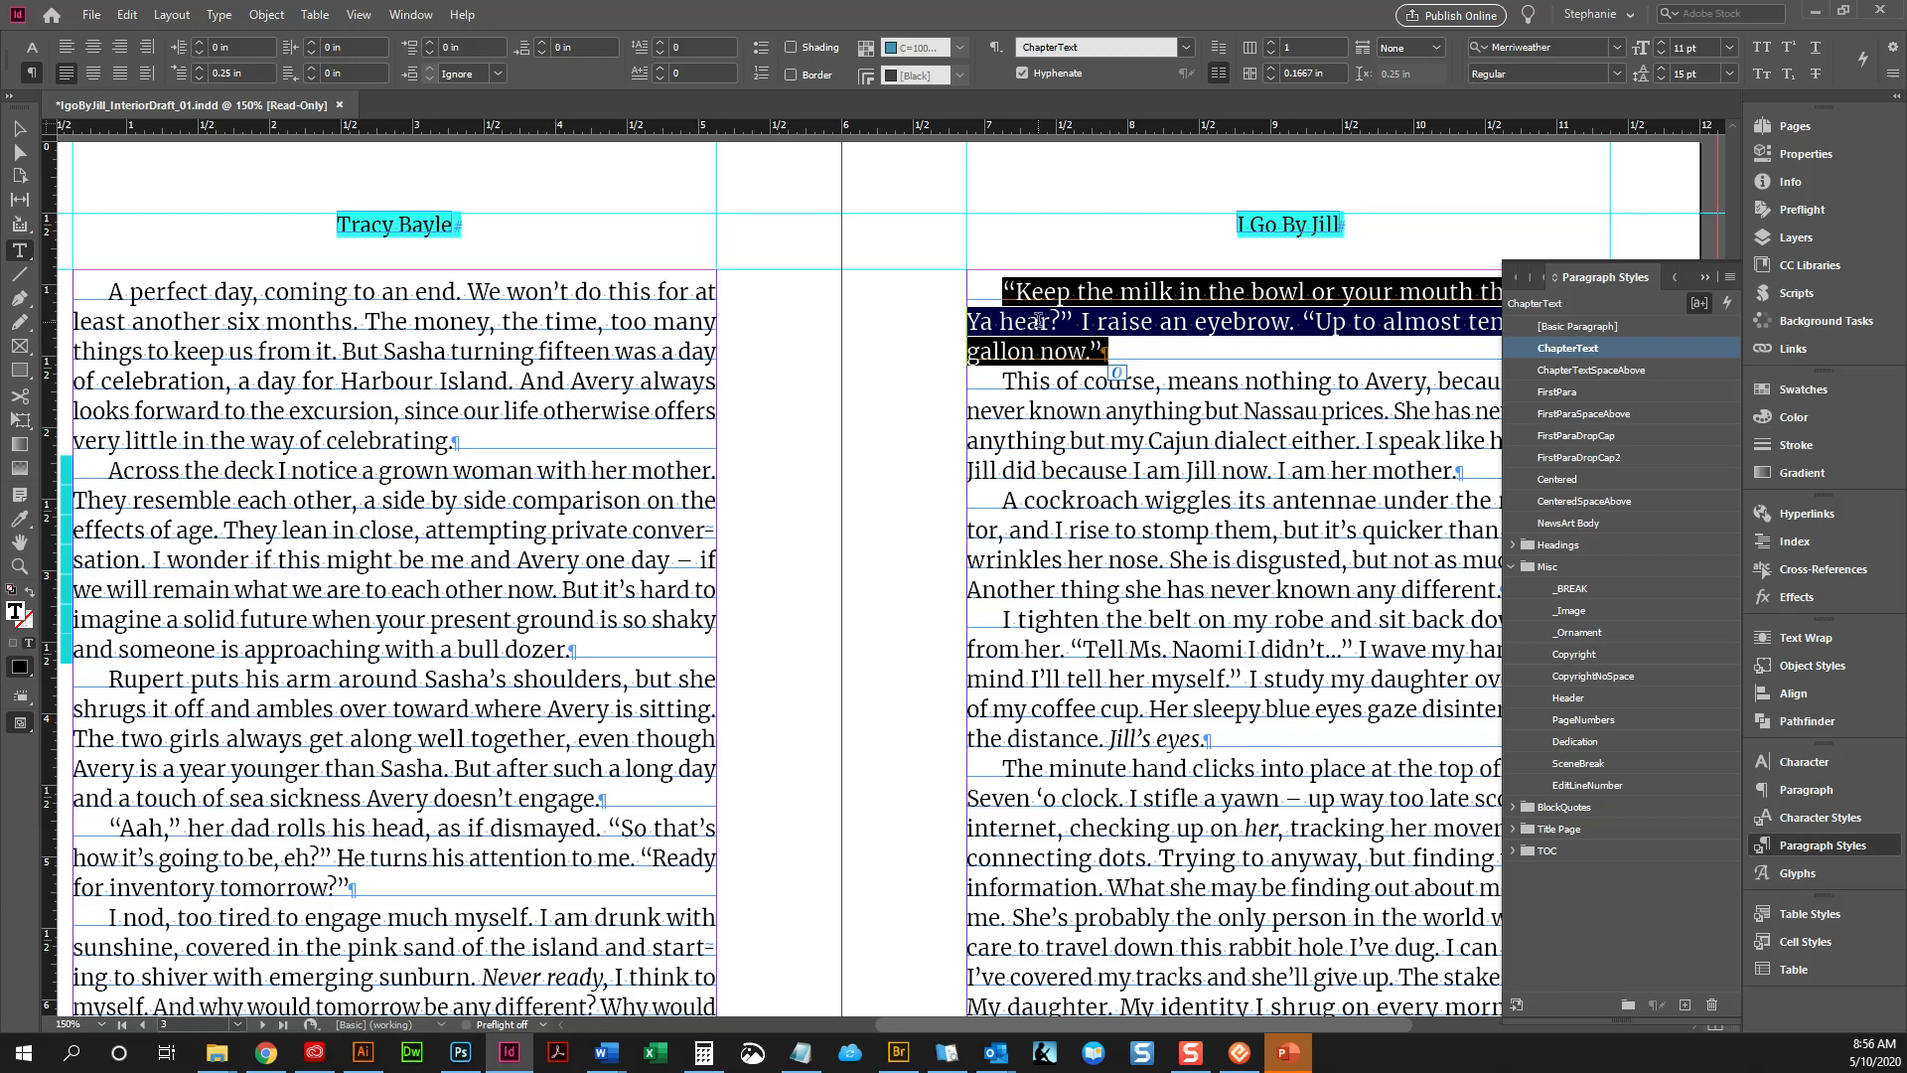
pyautogui.scroll(-5, 1038, 321)
pyautogui.scroll(4, 1038, 321)
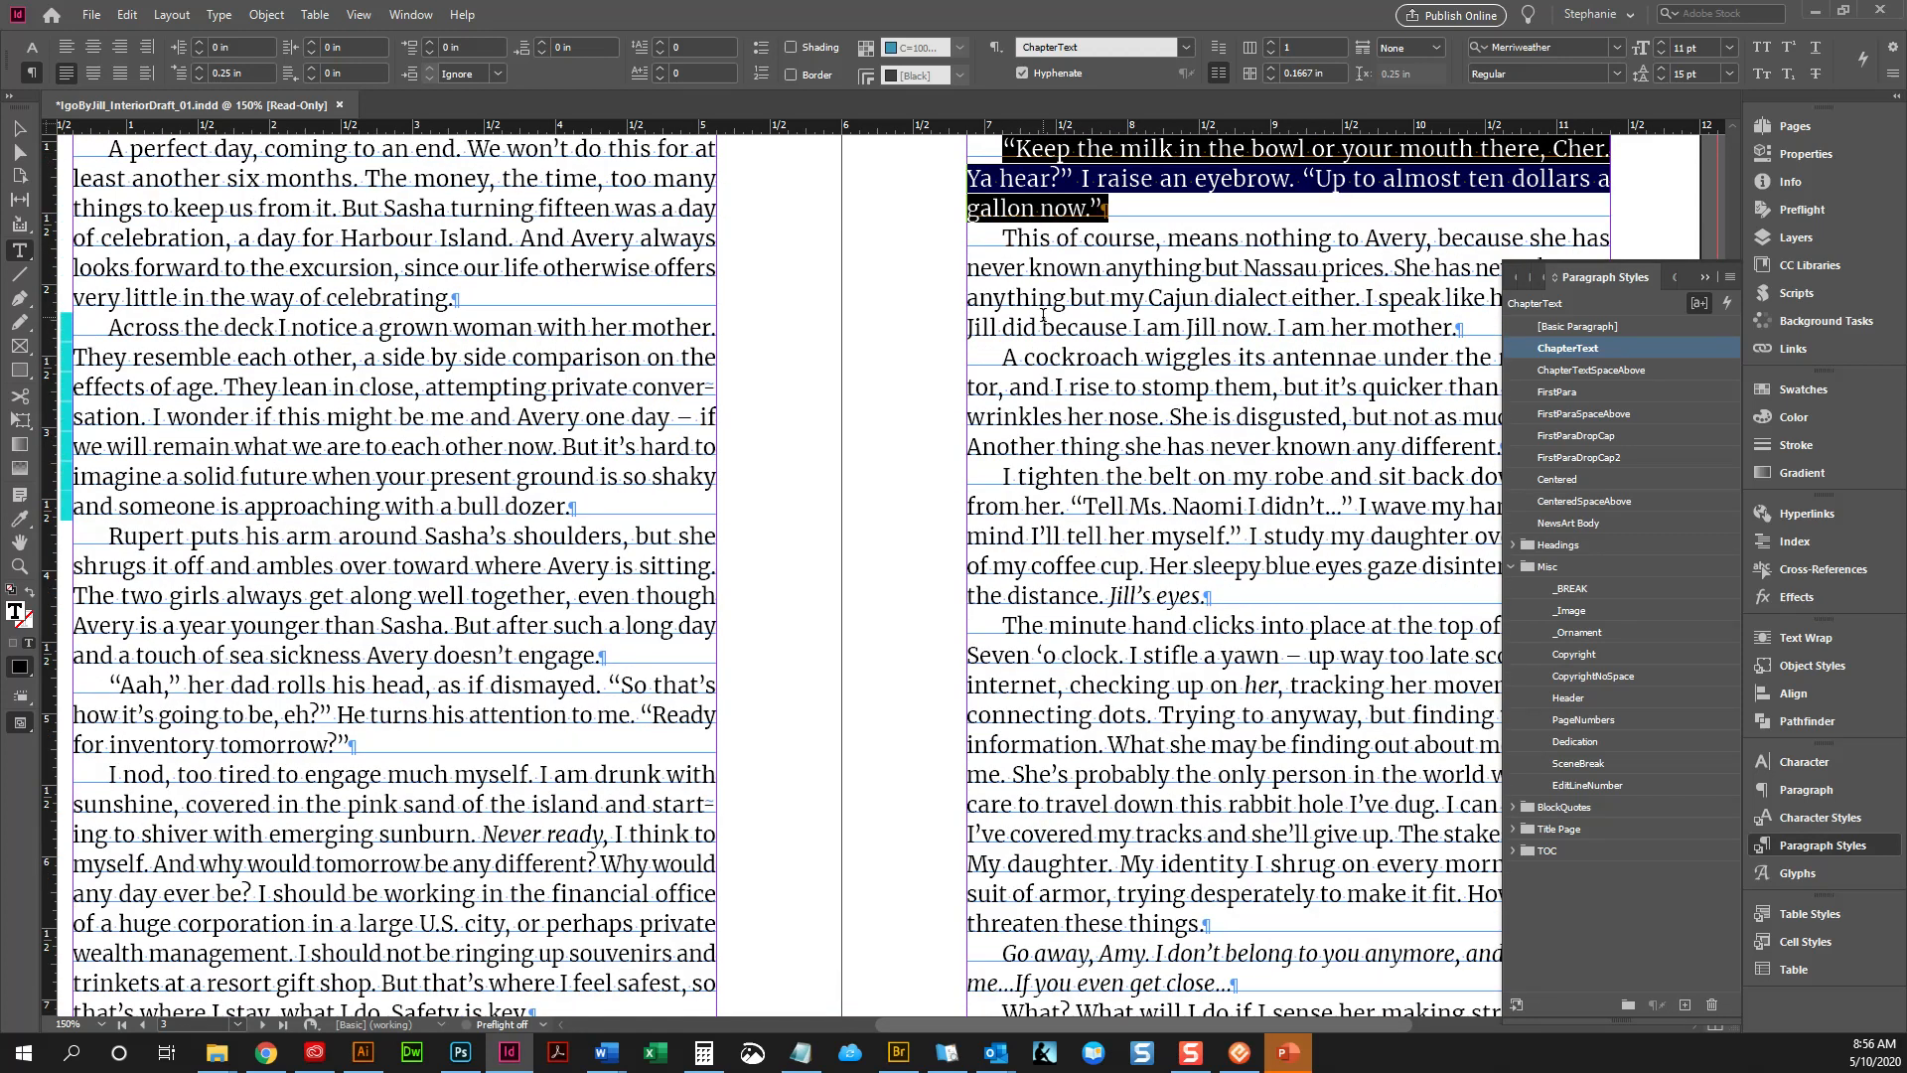
pyautogui.scroll(2, 1043, 316)
pyautogui.click(1076, 311)
pyautogui.scroll(-10, 835, 367)
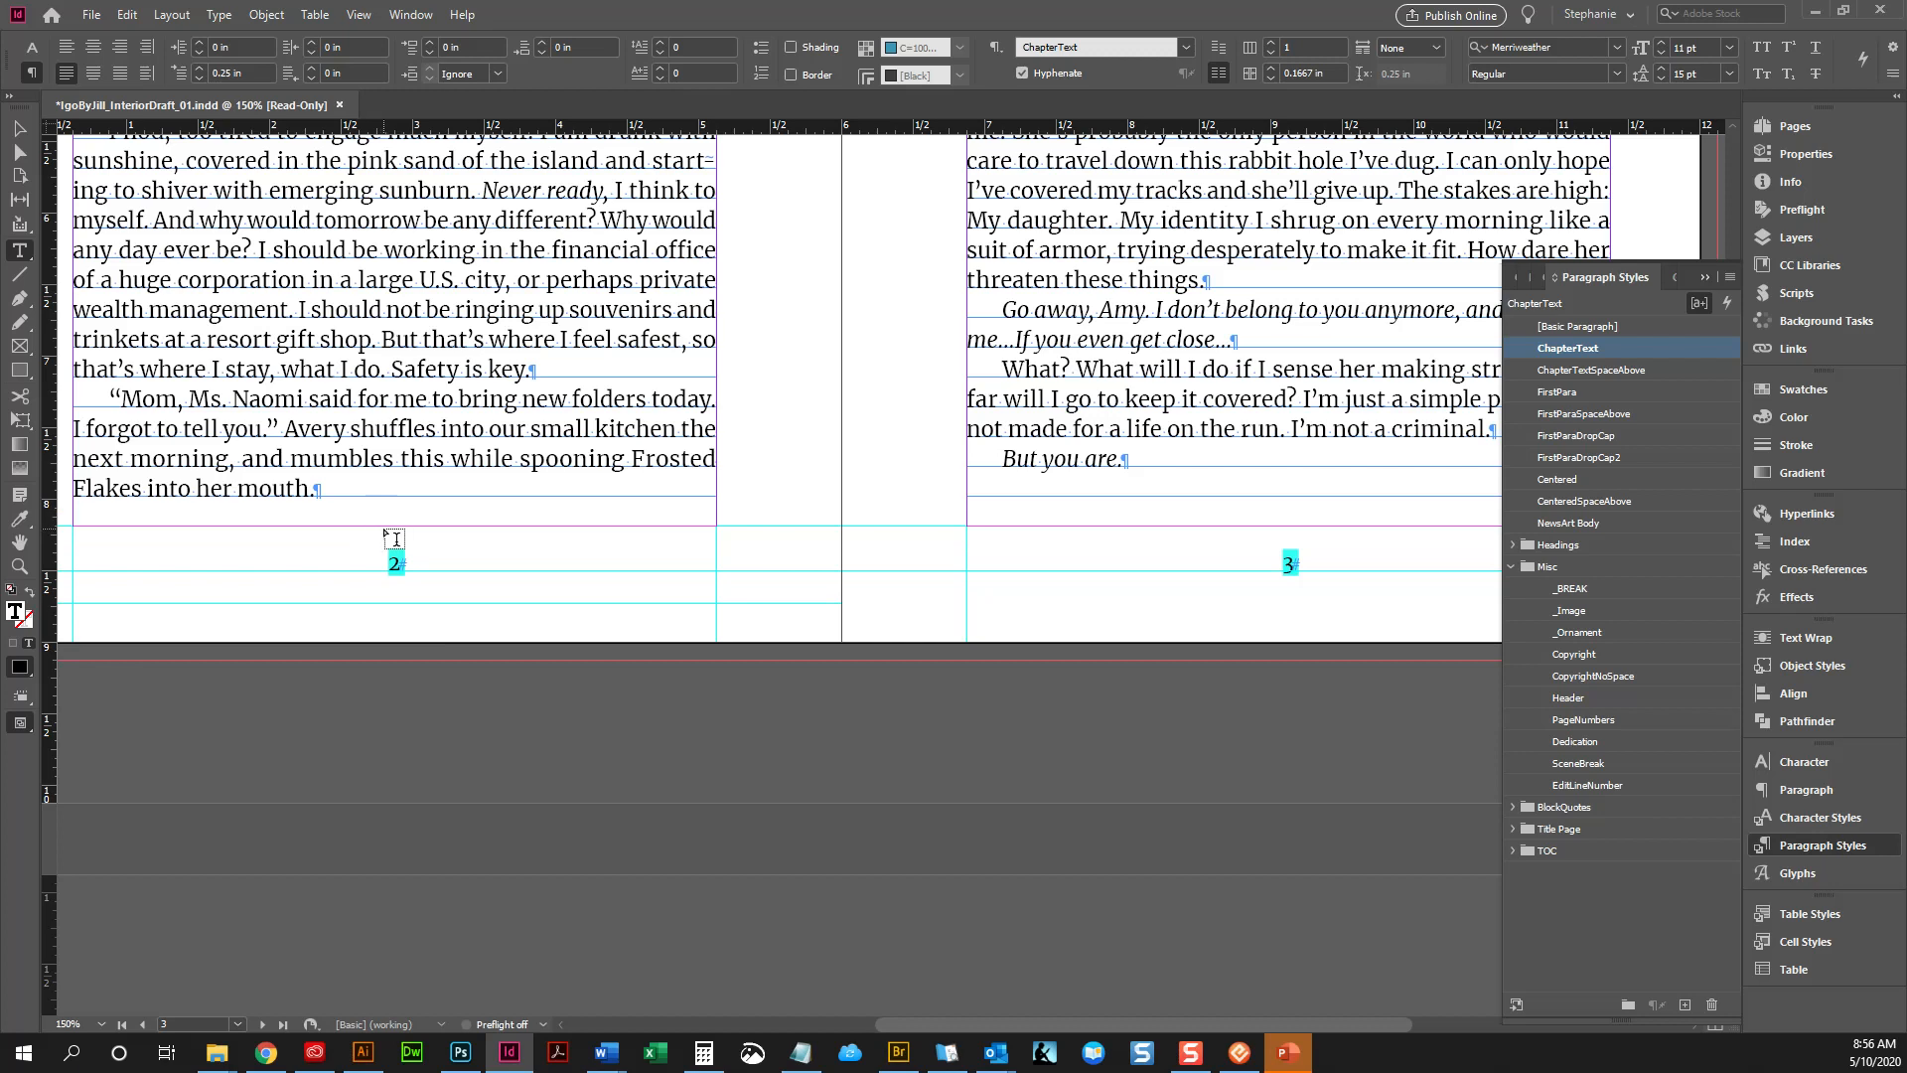
pyautogui.scroll(5, 403, 521)
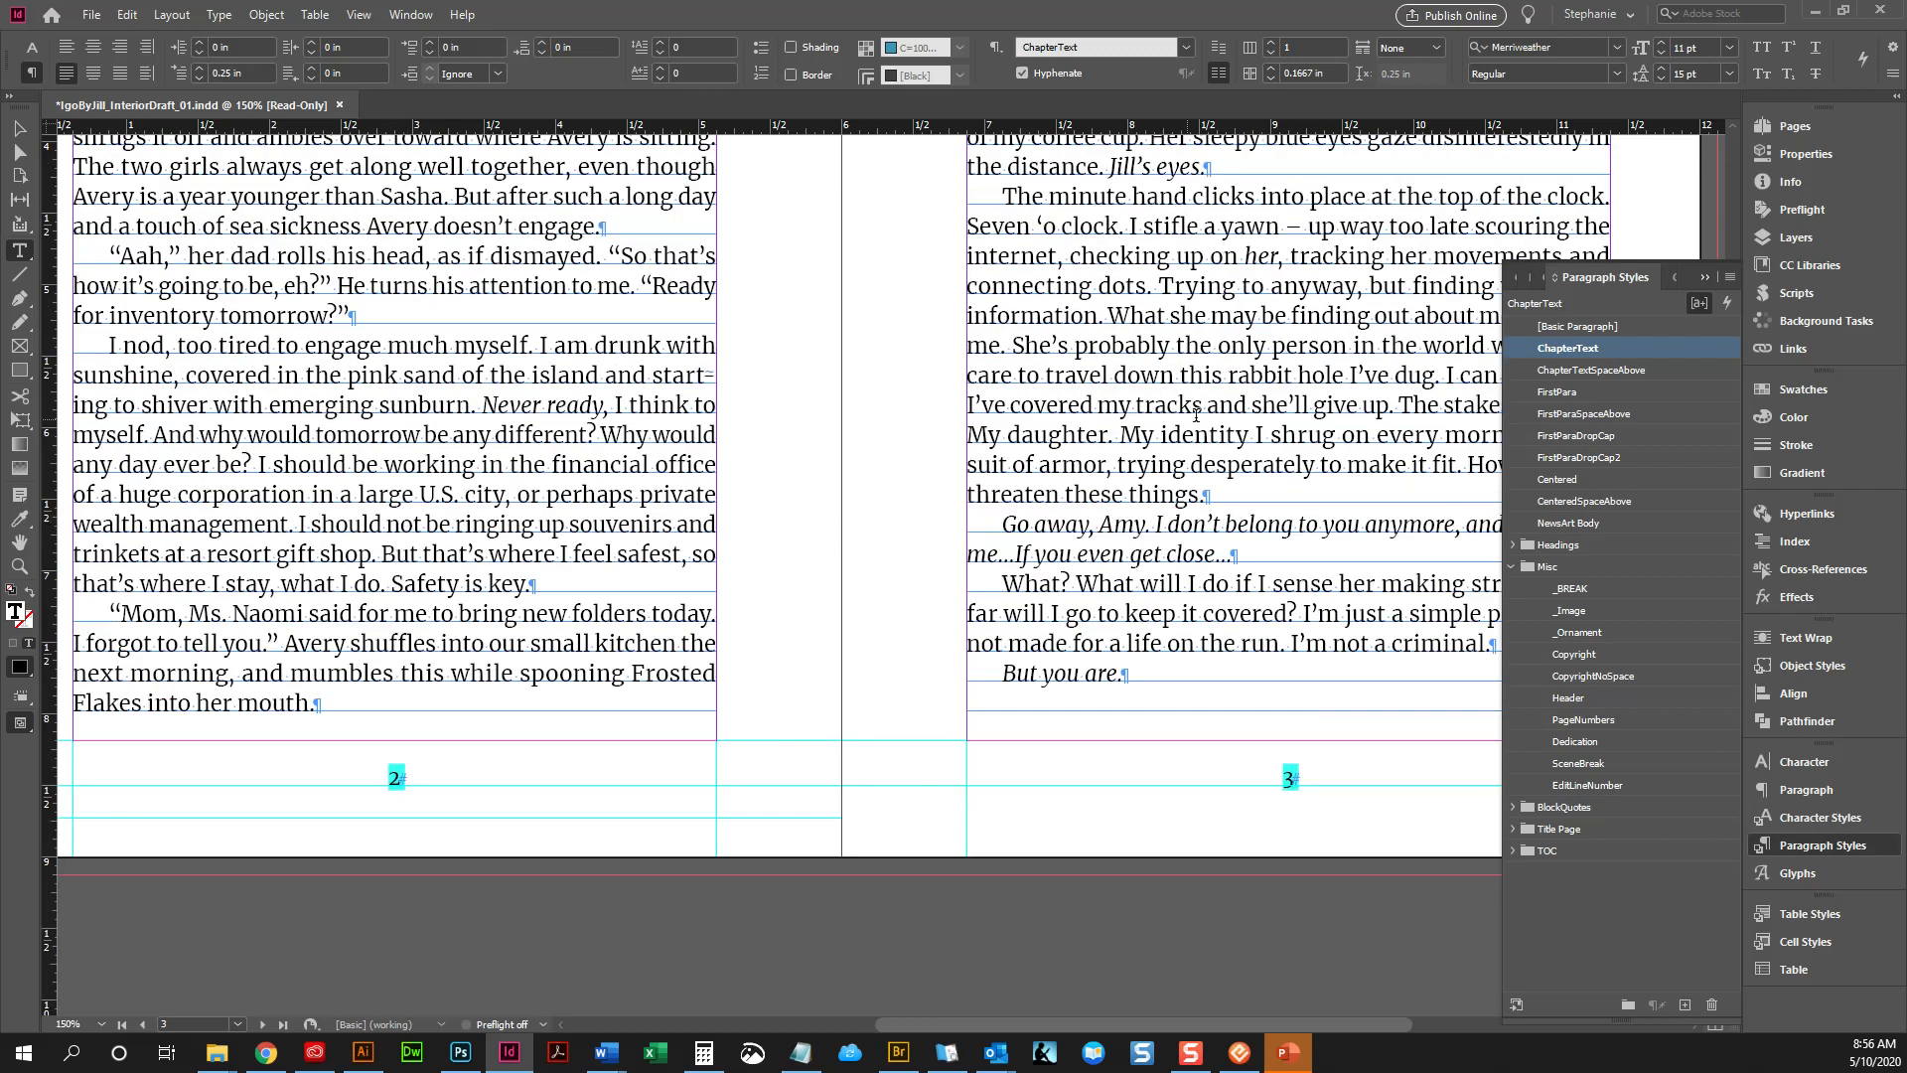
# Set the Keep Options of the "Keep the milk" paragraph to start with 1 line and check the bottoms of pages 2 and 3
pyautogui.scroll(6, 1195, 409)
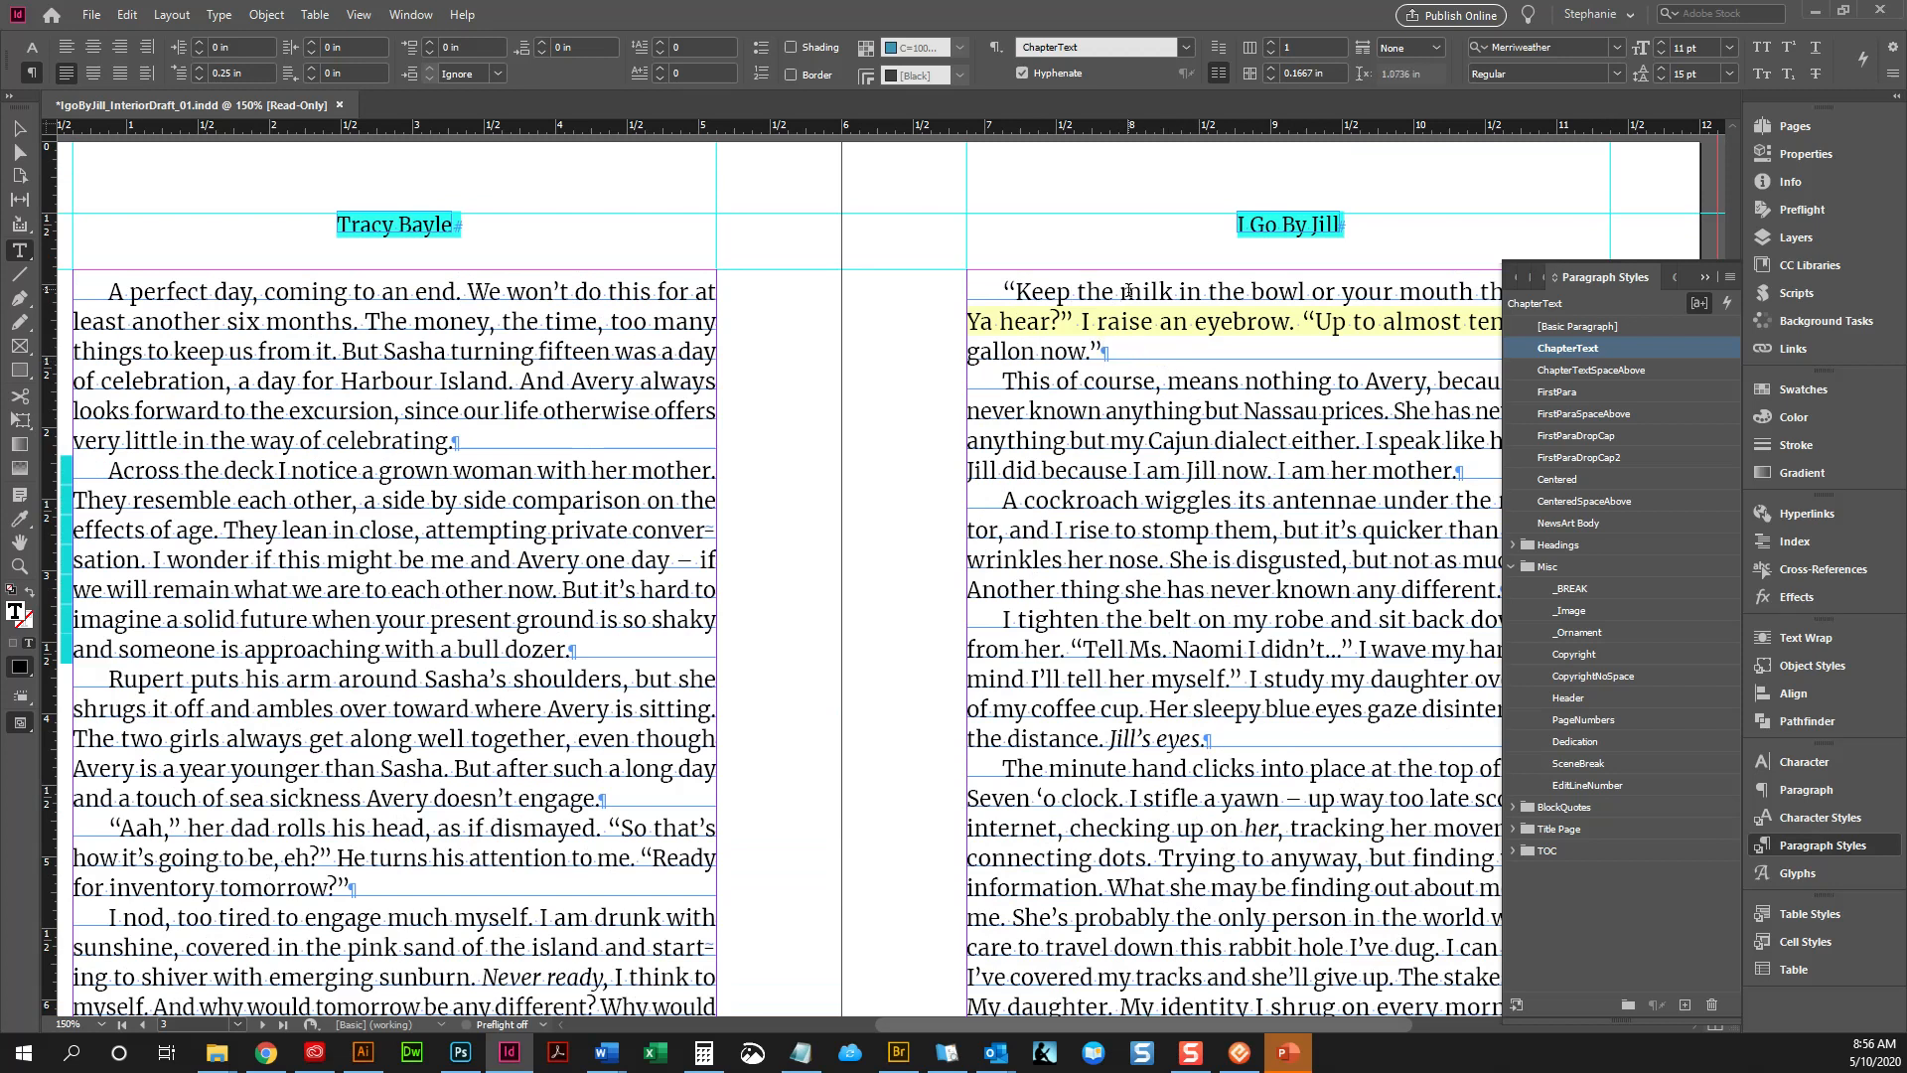
pyautogui.scroll(-1, 1126, 305)
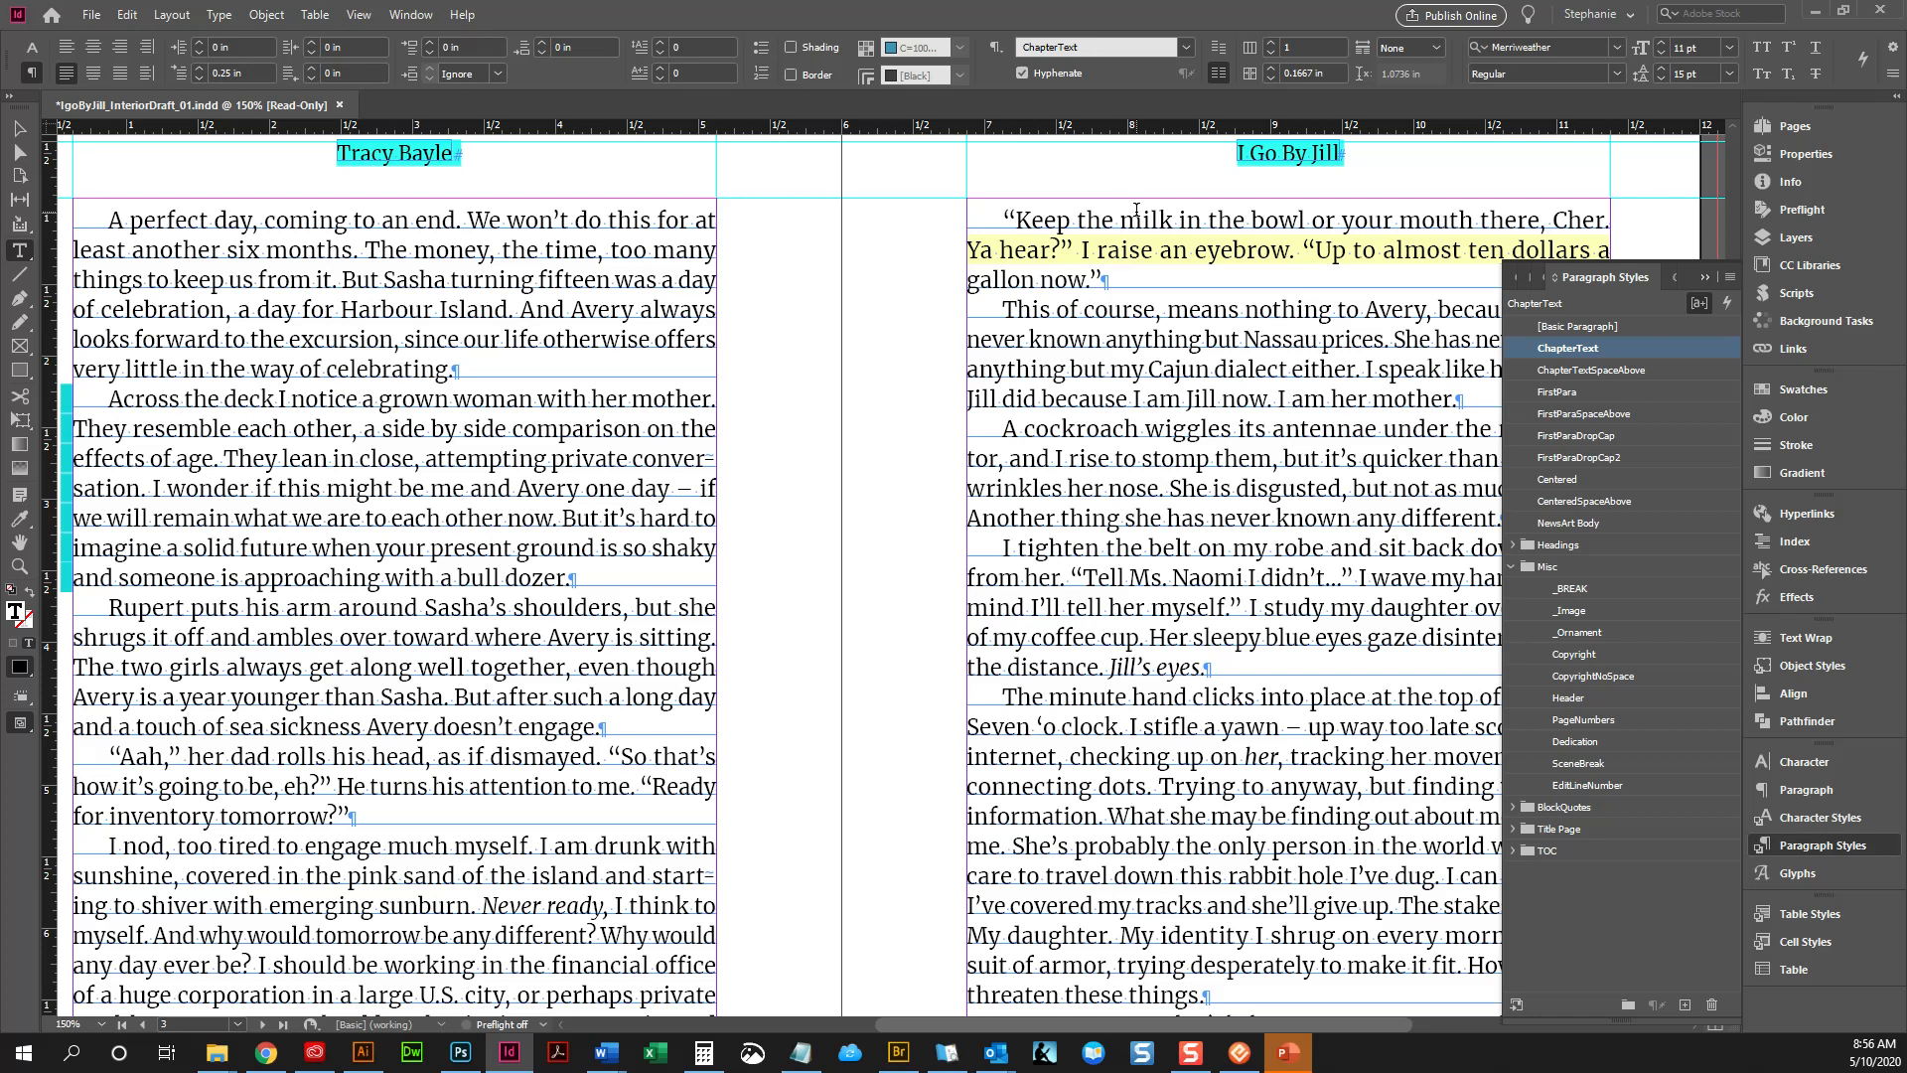
pyautogui.scroll(-5, 915, 447)
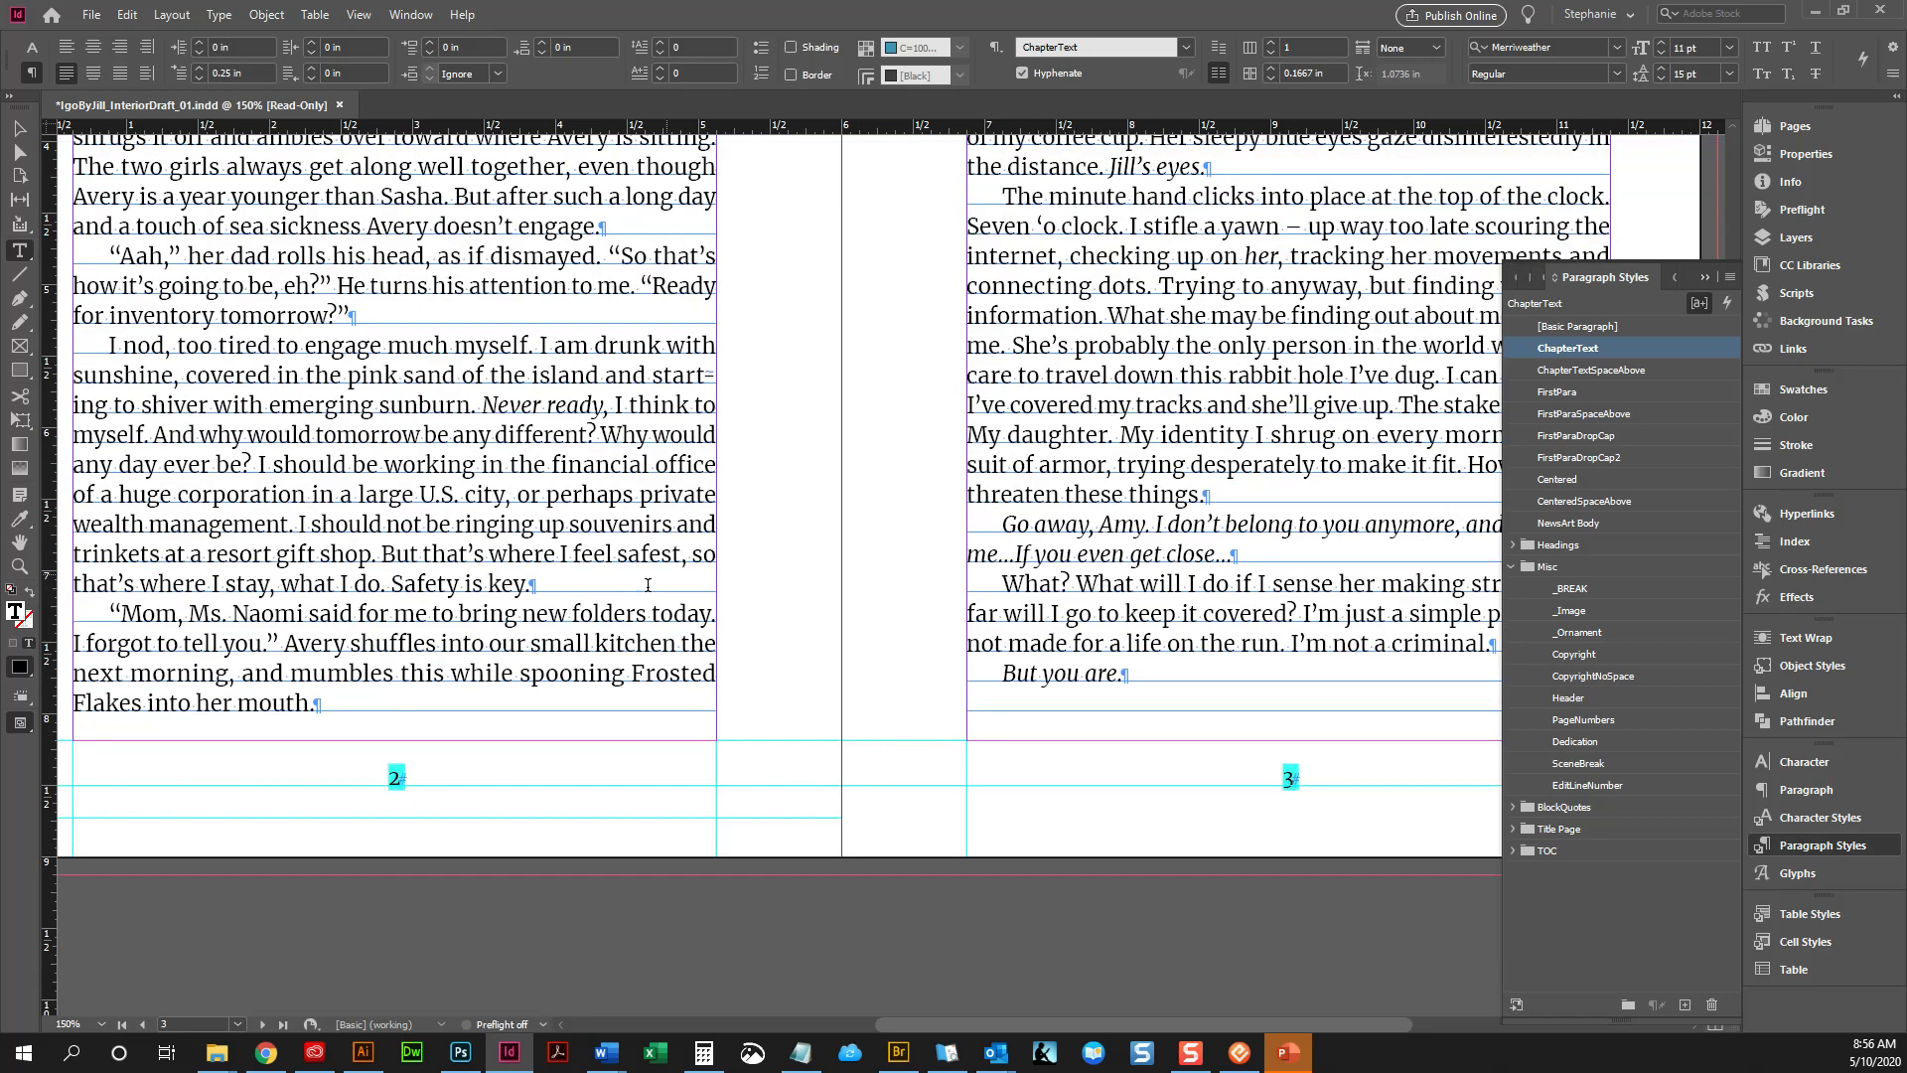
pyautogui.scroll(8, 1144, 505)
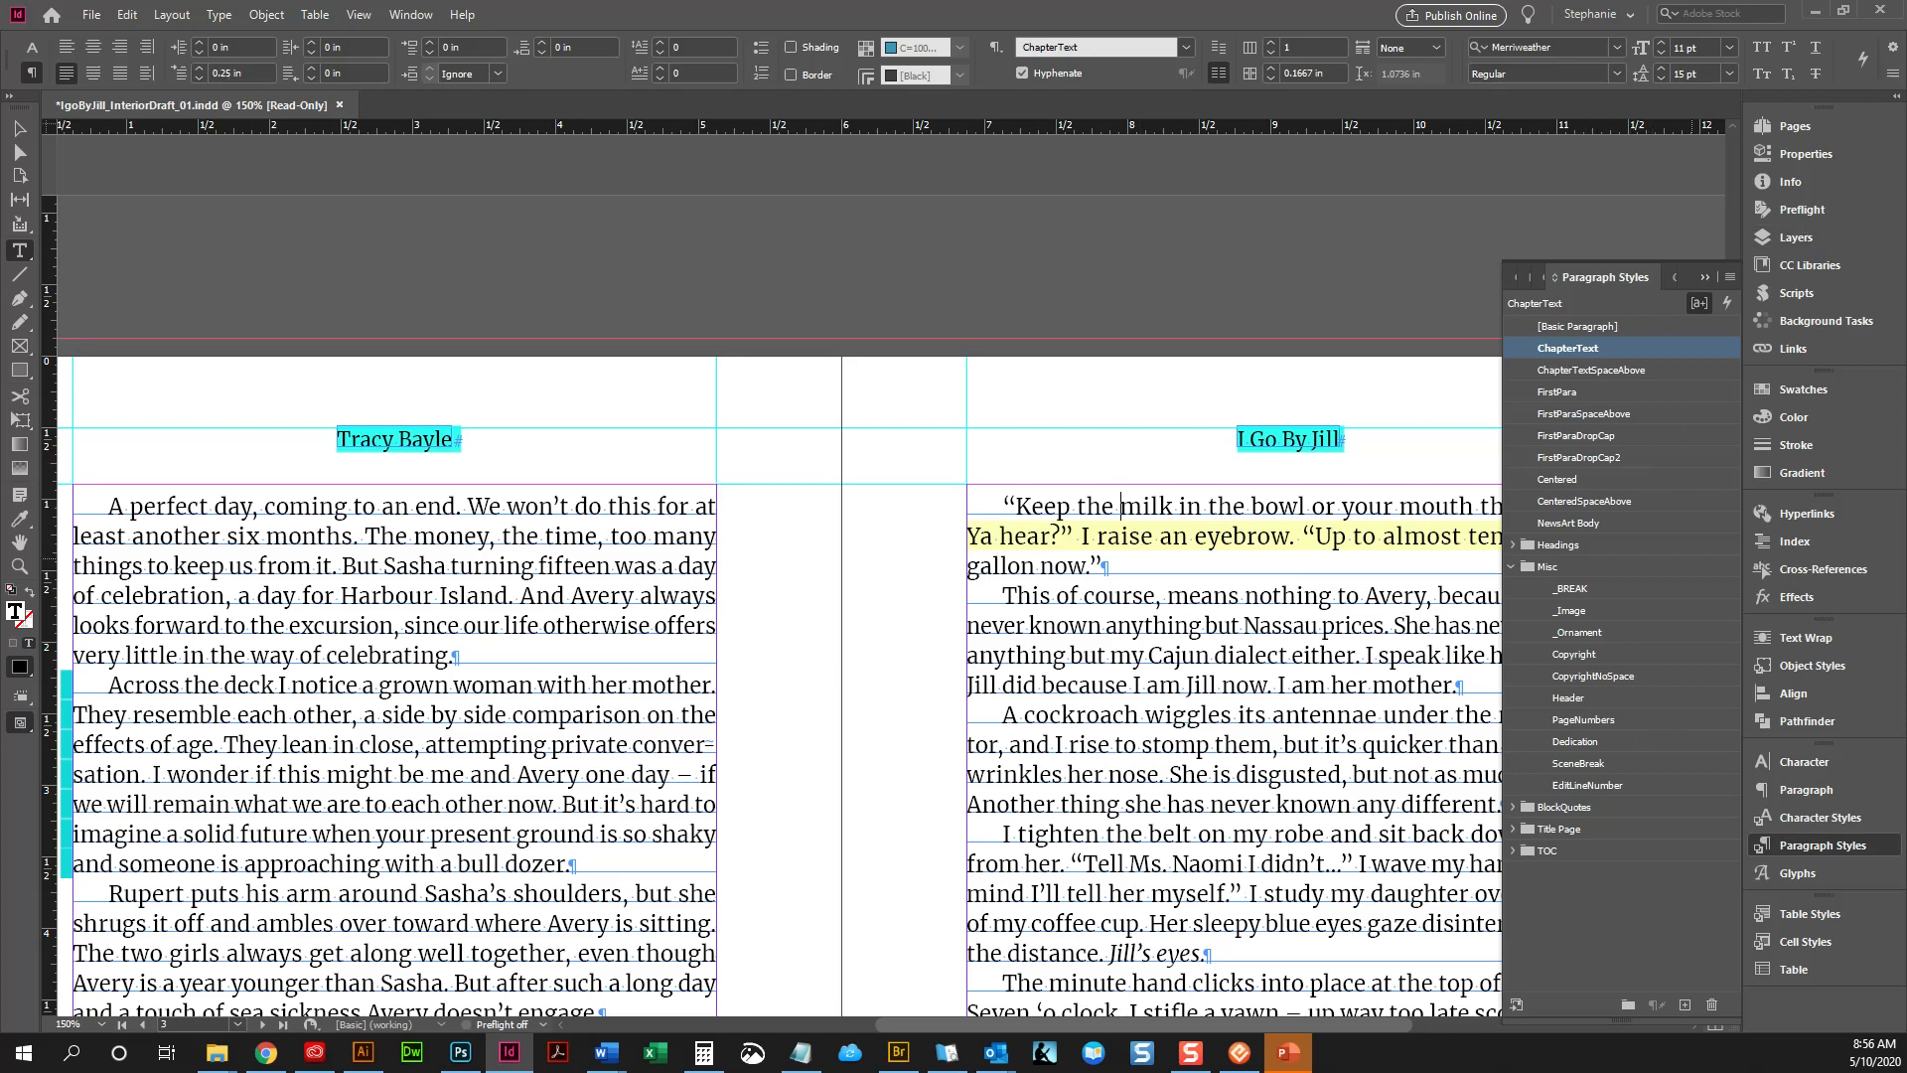
pyautogui.click(1894, 79)
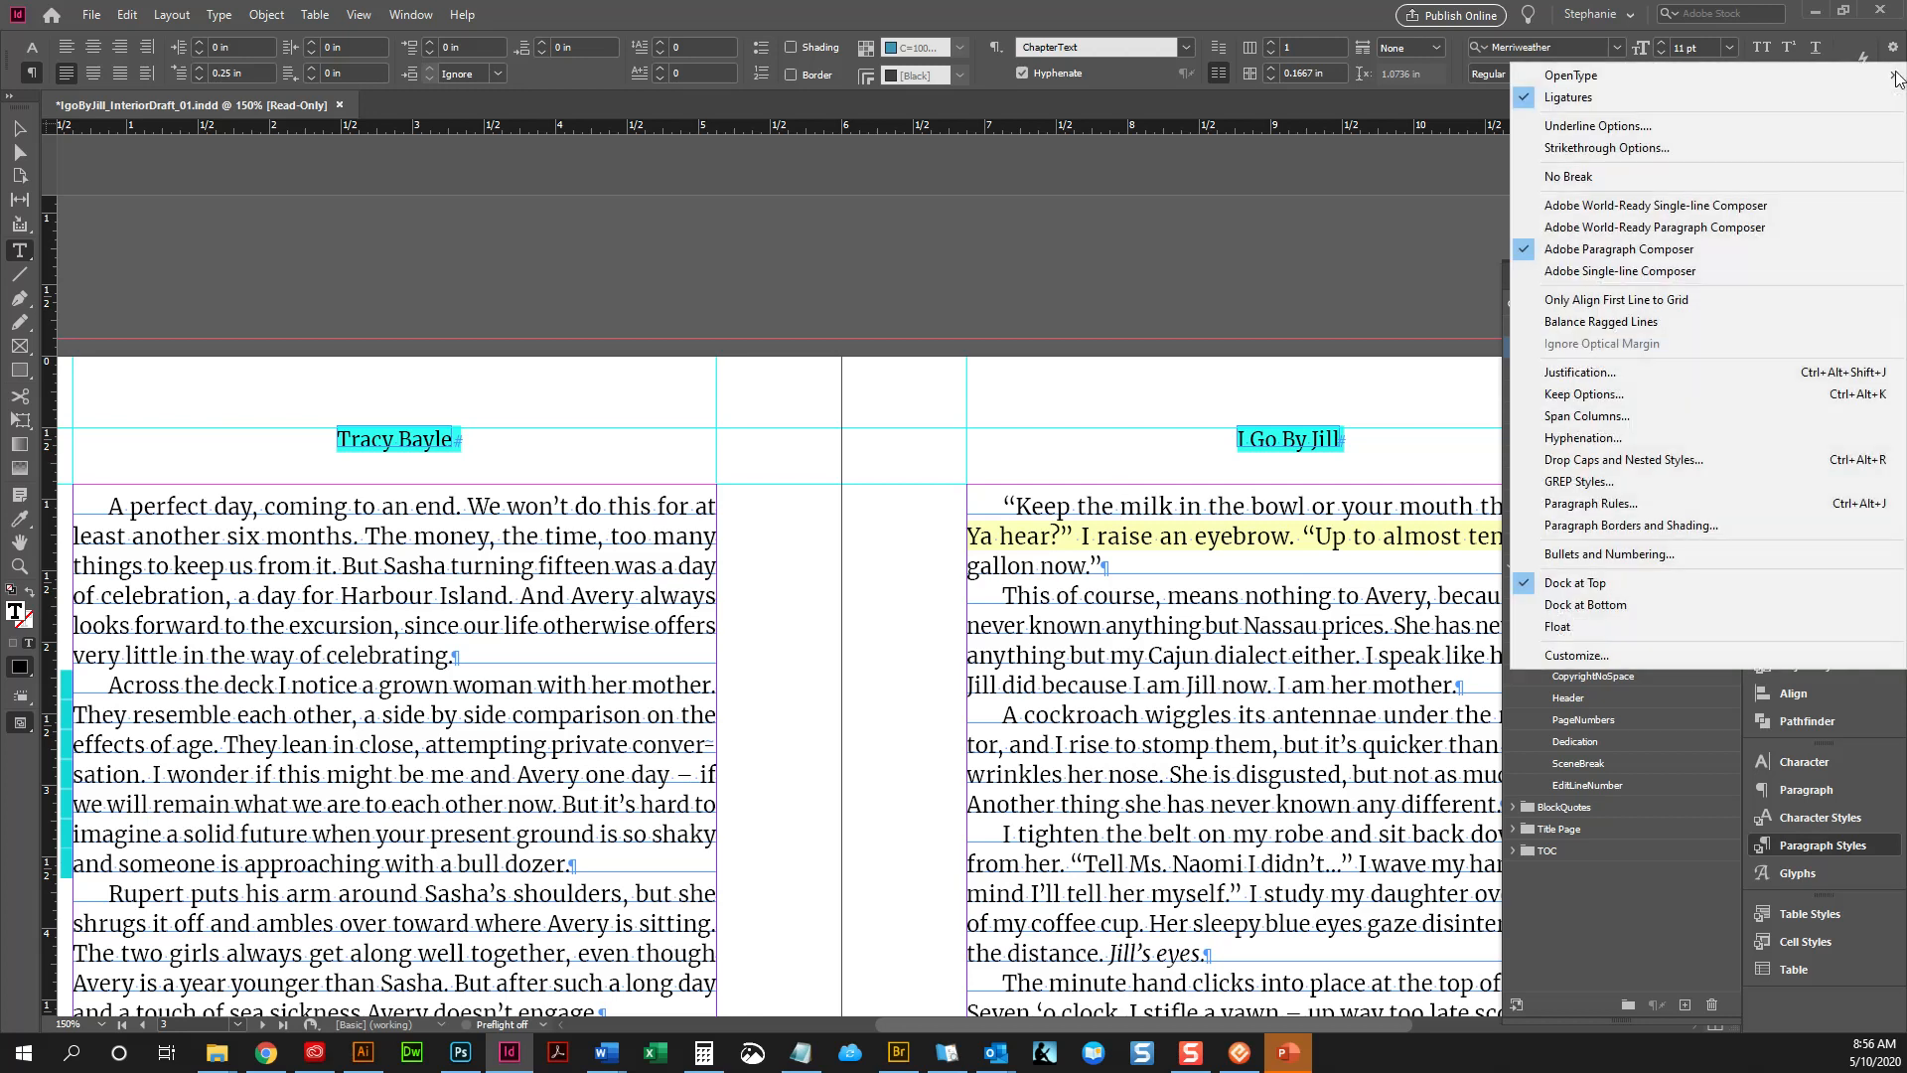
pyautogui.click(1605, 395)
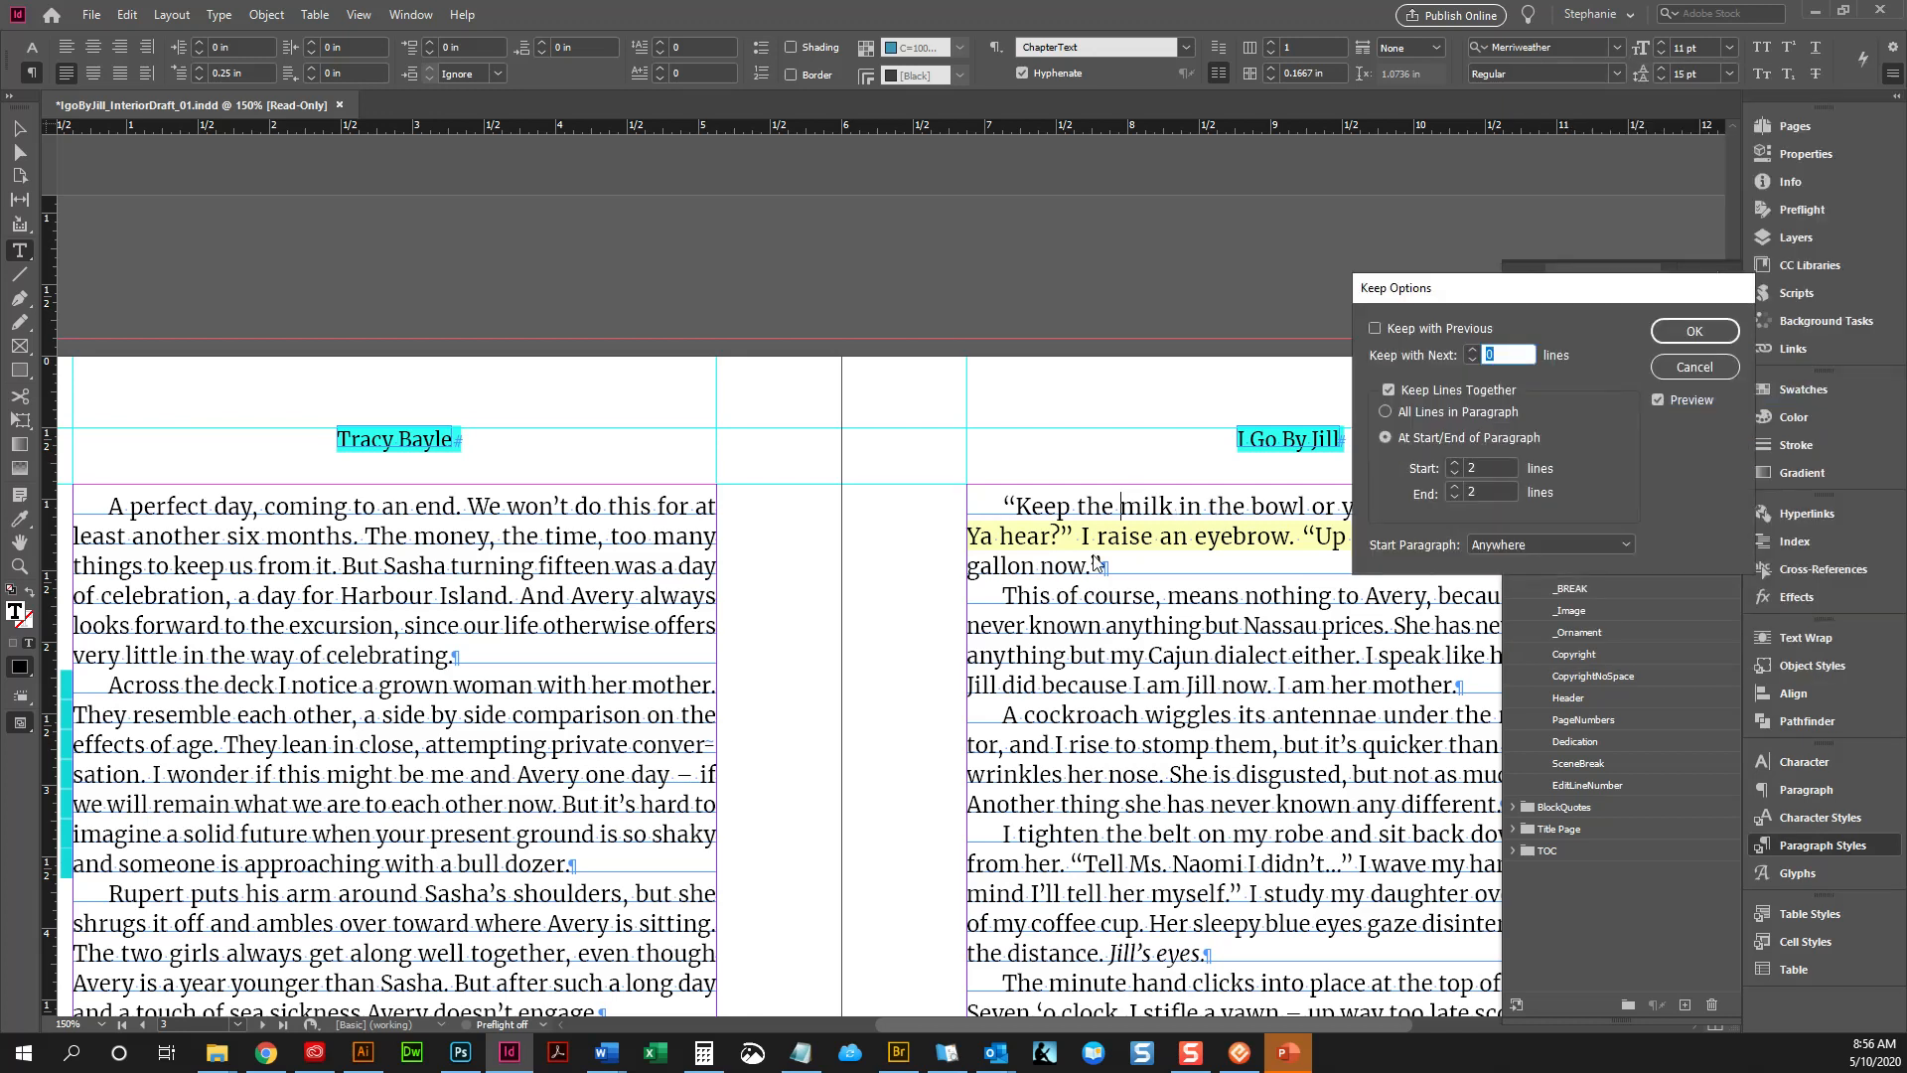
pyautogui.click(1454, 474)
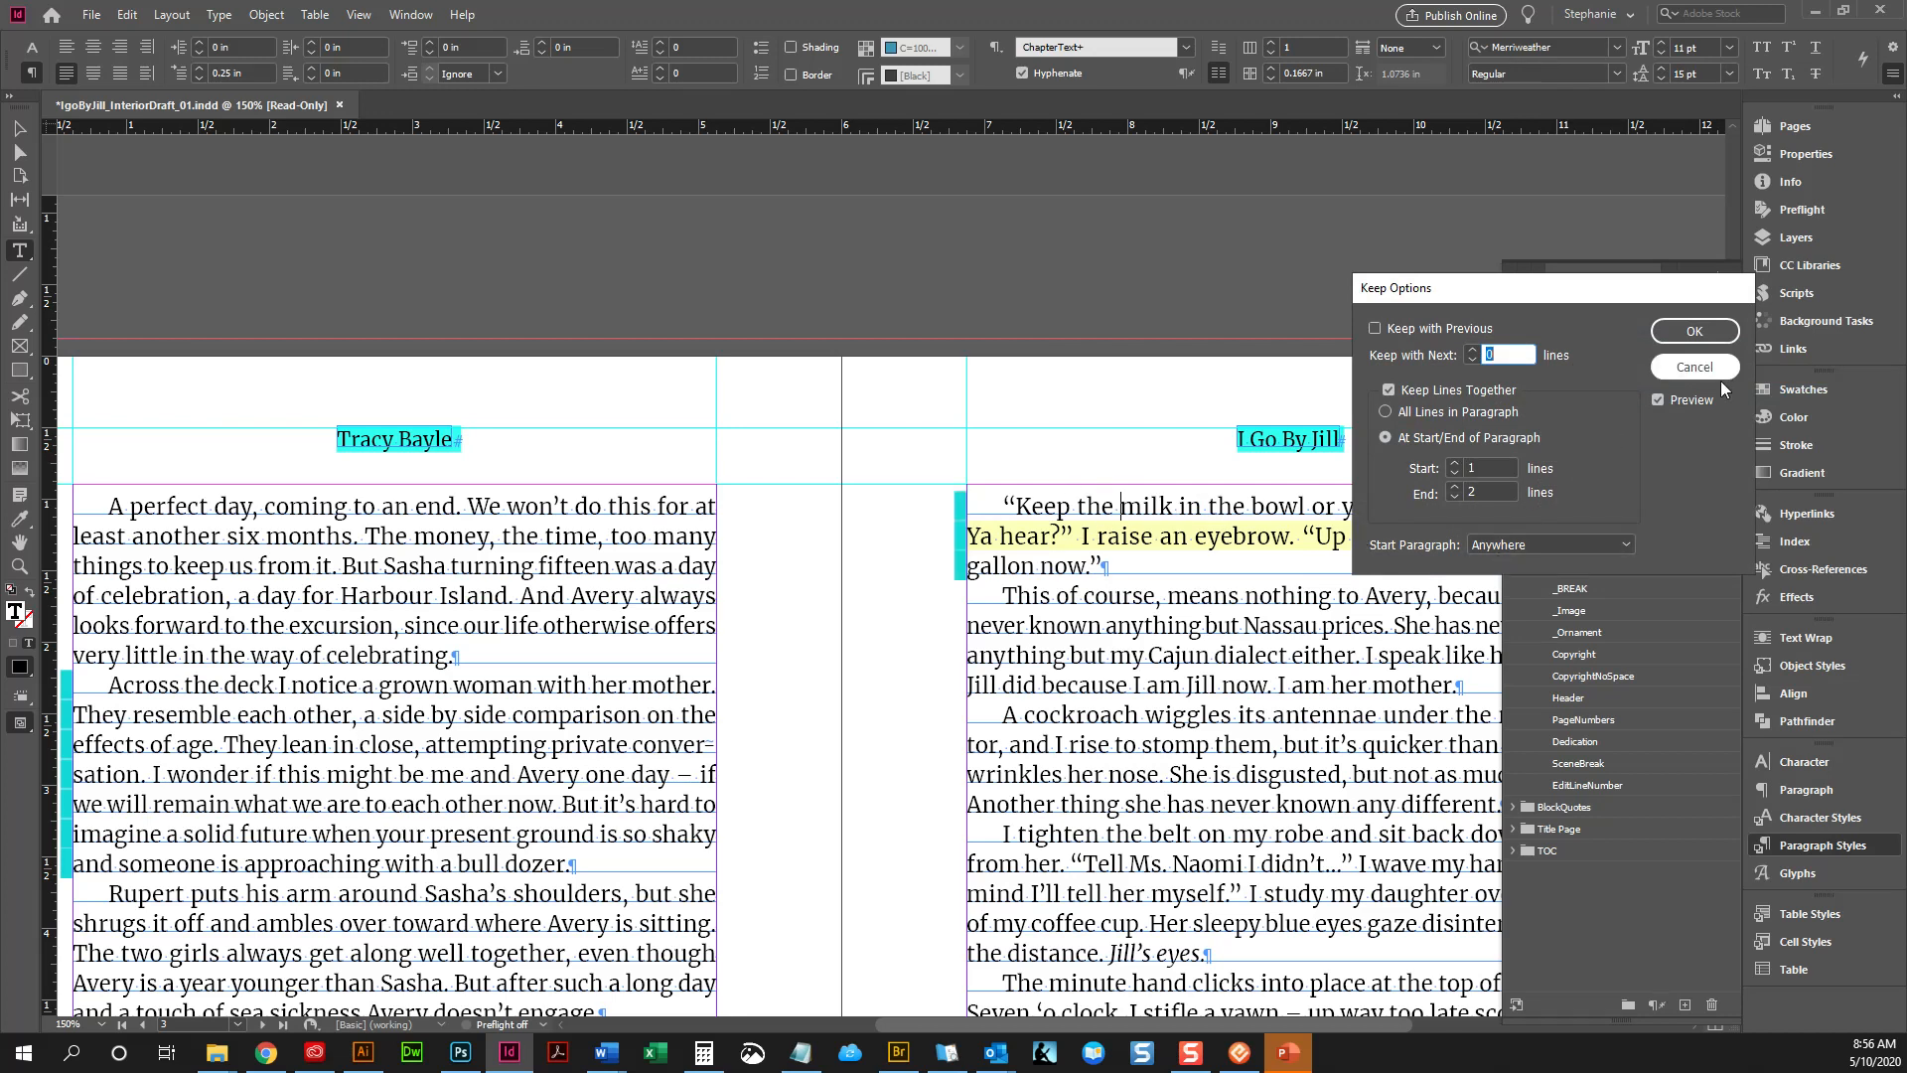
pyautogui.click(1693, 332)
pyautogui.scroll(-3, 1331, 578)
pyautogui.scroll(-2, 1331, 578)
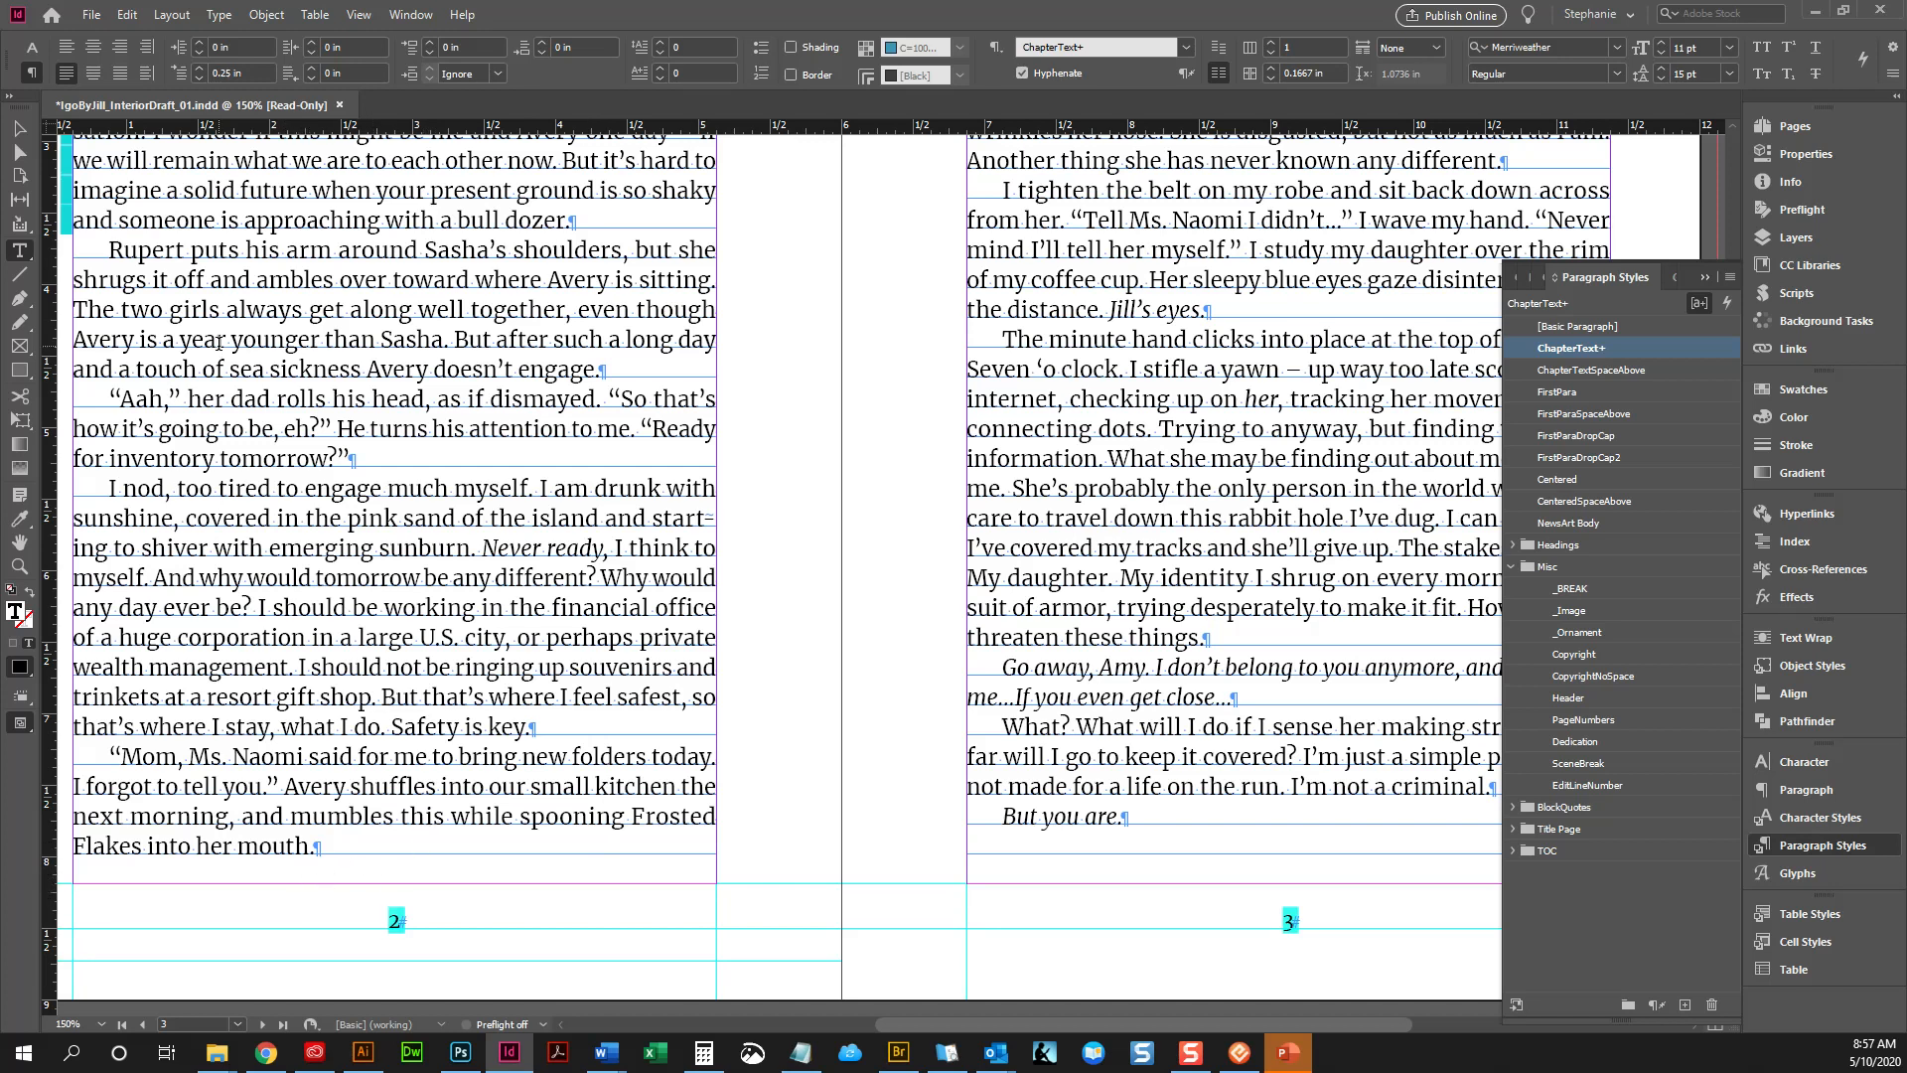
# Set the baseline grid increment to 16 pt in the Grids preferences
pyautogui.click(19, 128)
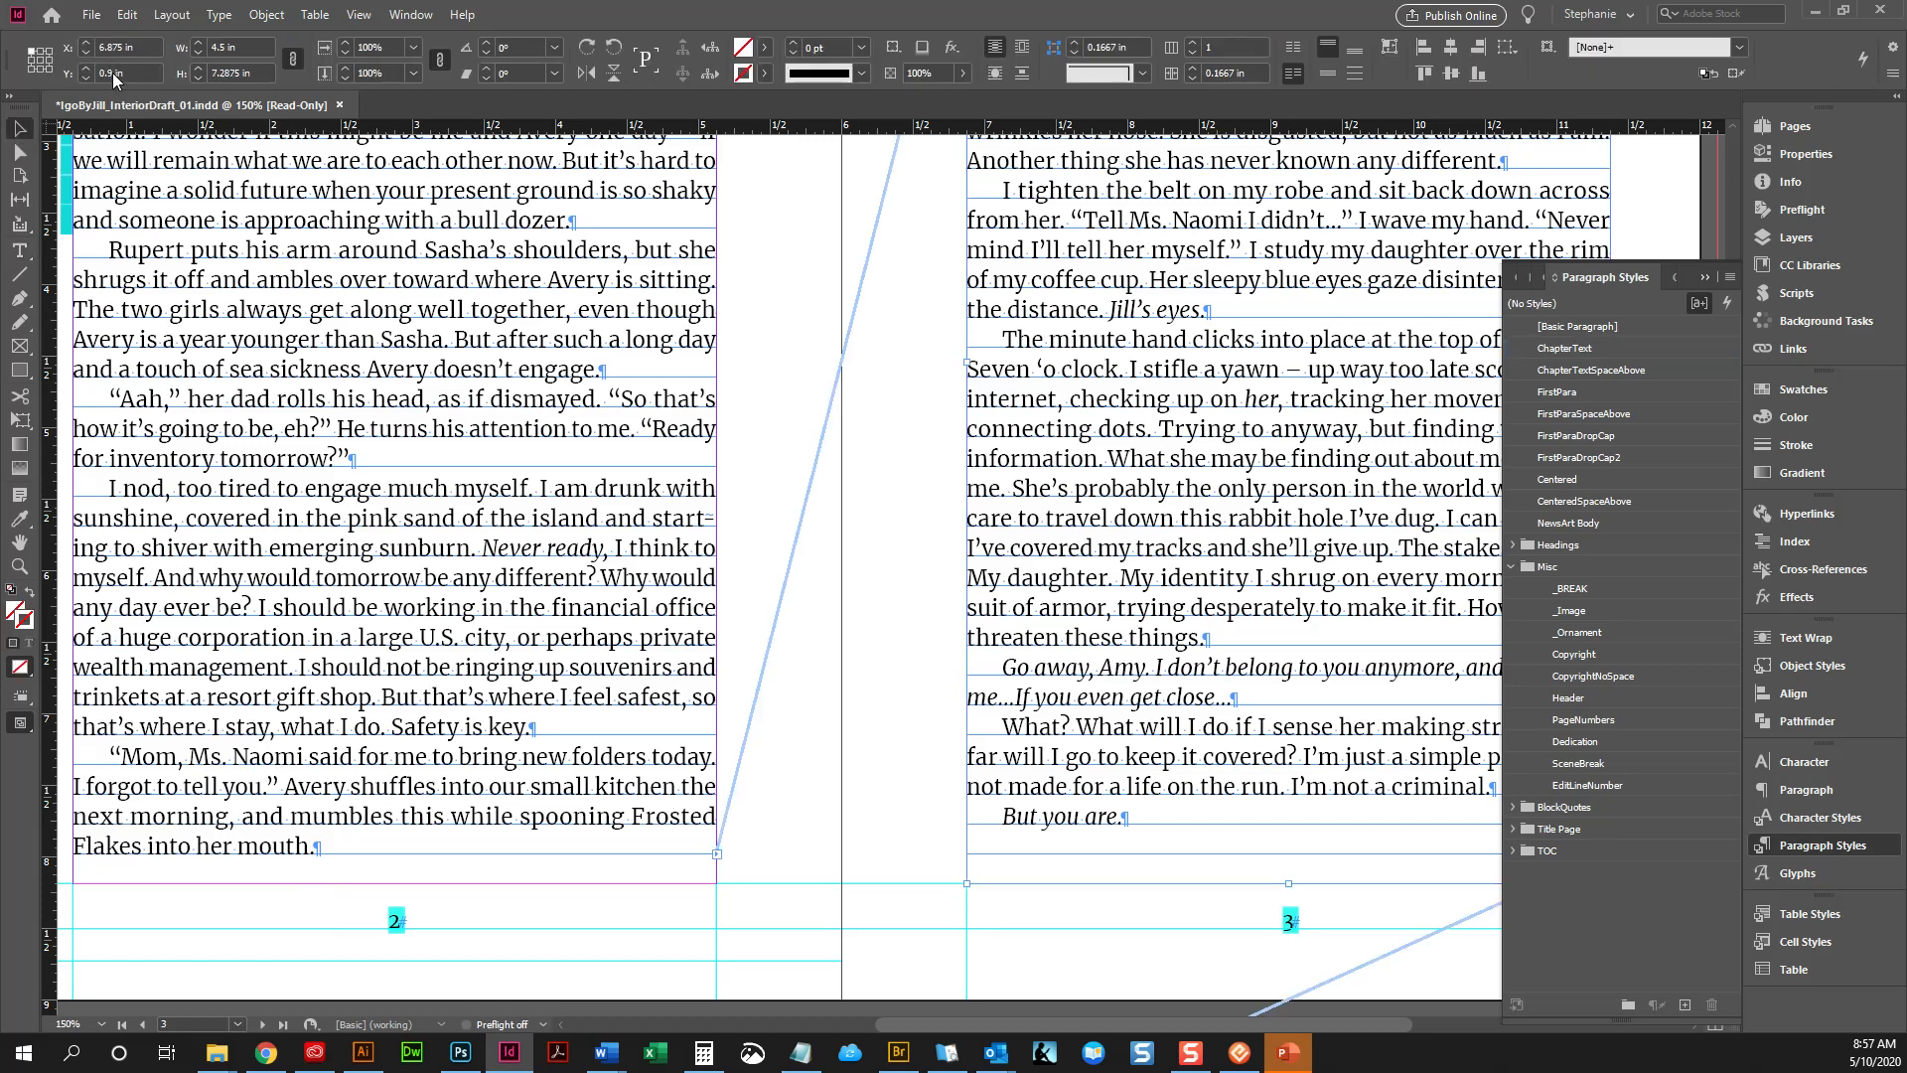
pyautogui.click(125, 14)
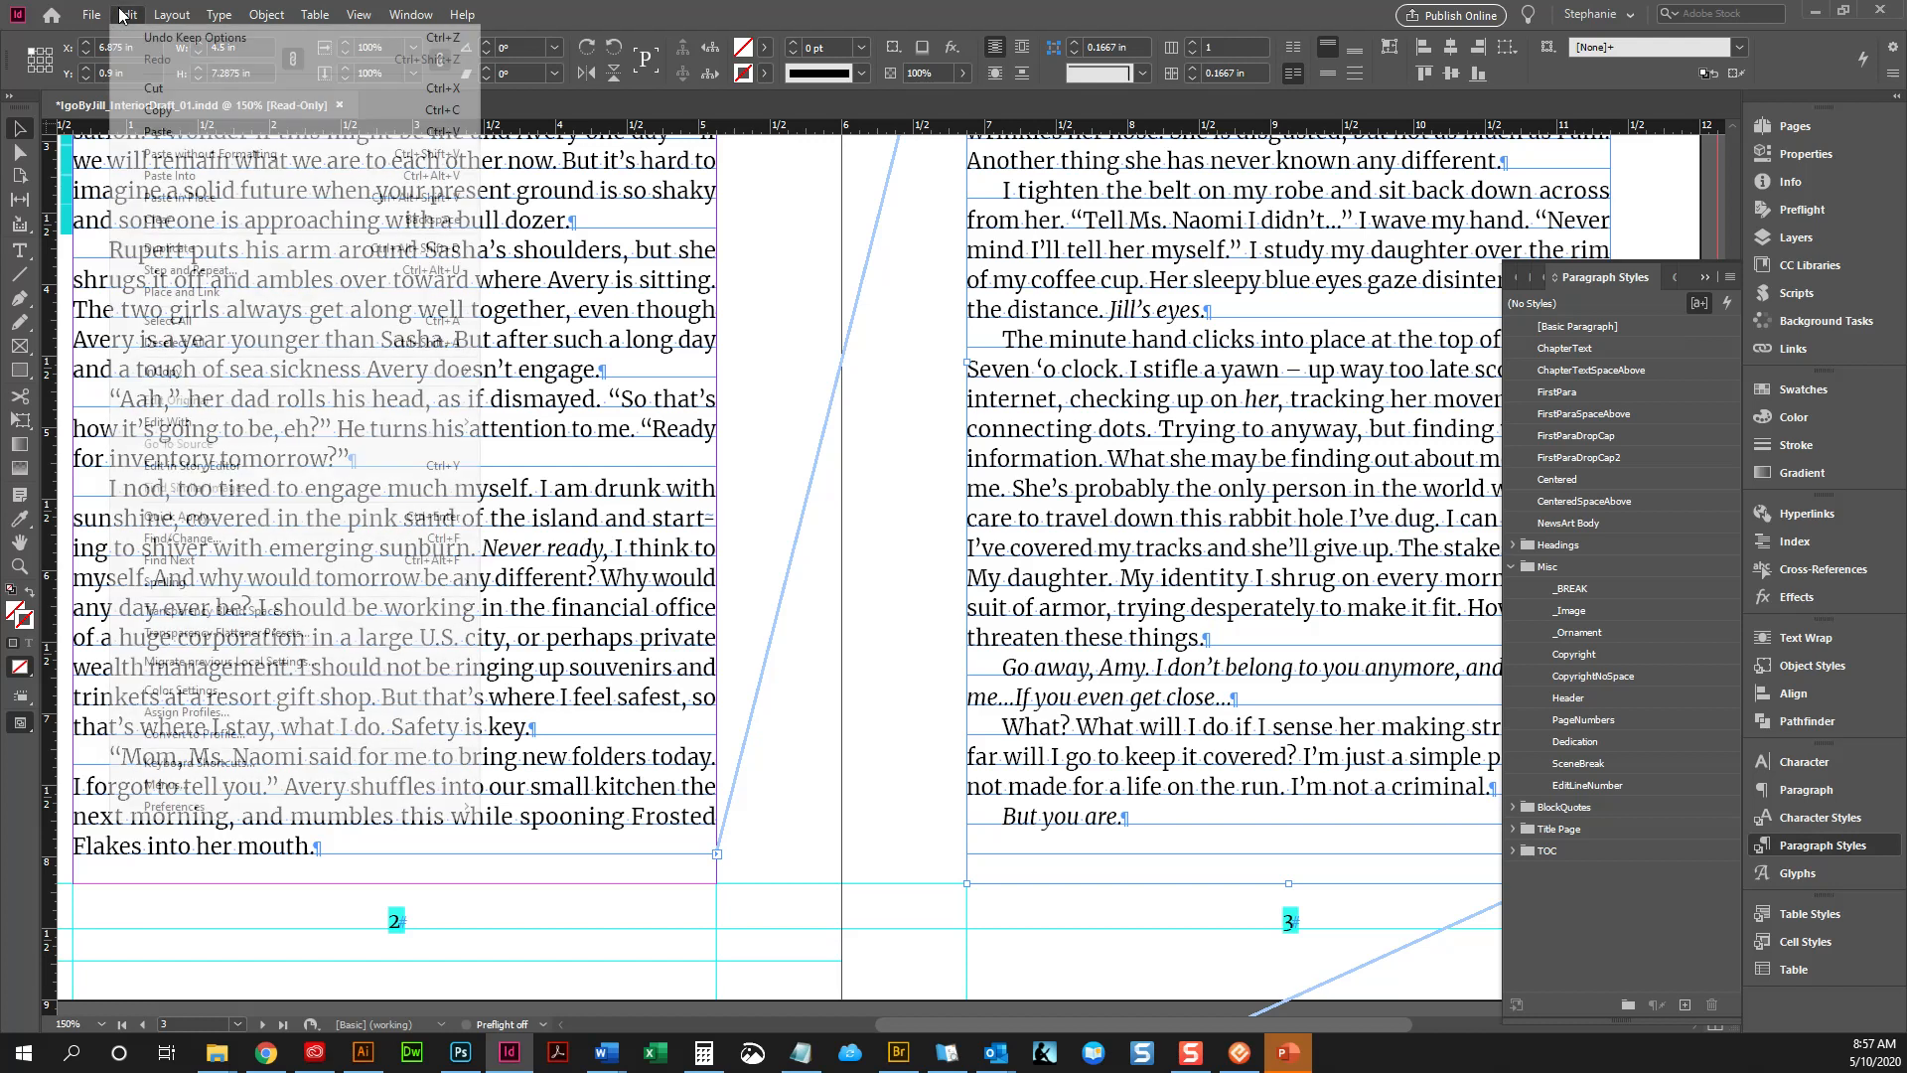
pyautogui.click(132, 16)
pyautogui.click(136, 20)
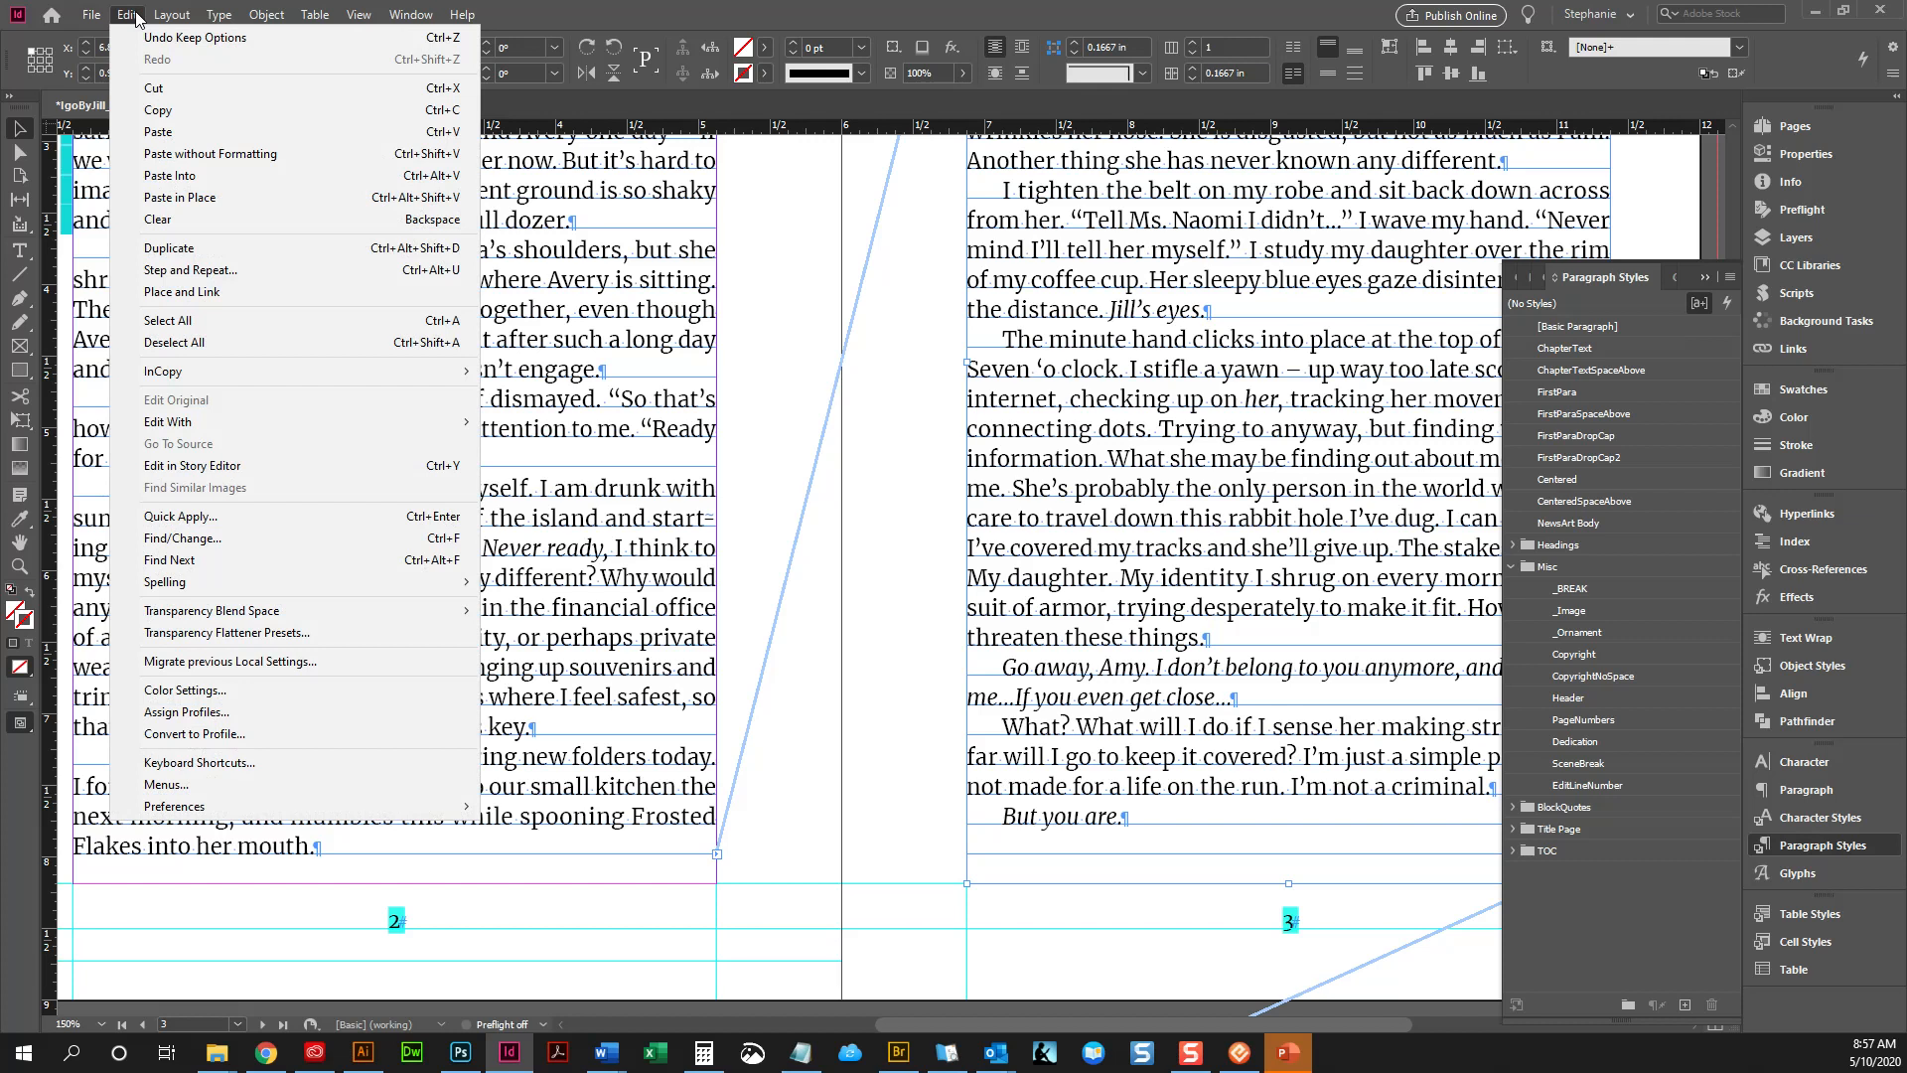
pyautogui.click(136, 18)
pyautogui.click(136, 18)
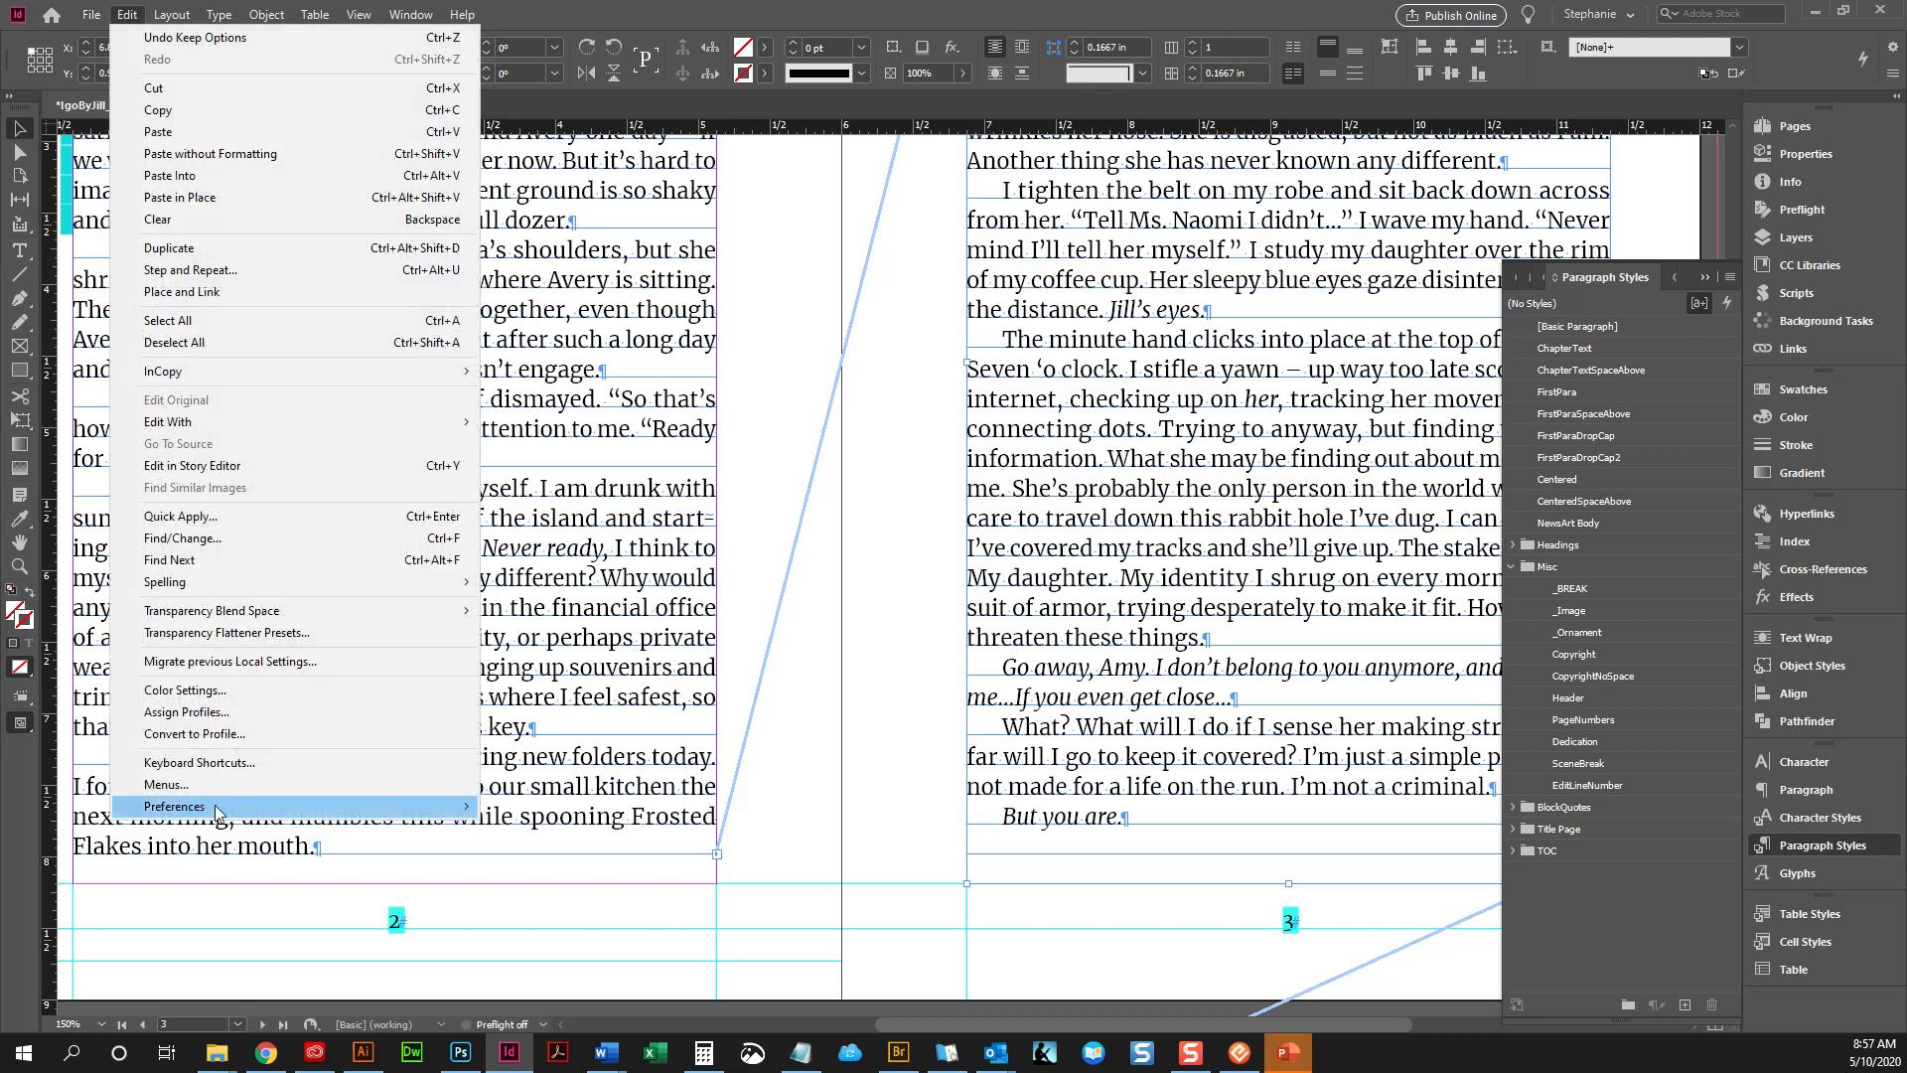
pyautogui.moveTo(219, 806)
pyautogui.click(556, 516)
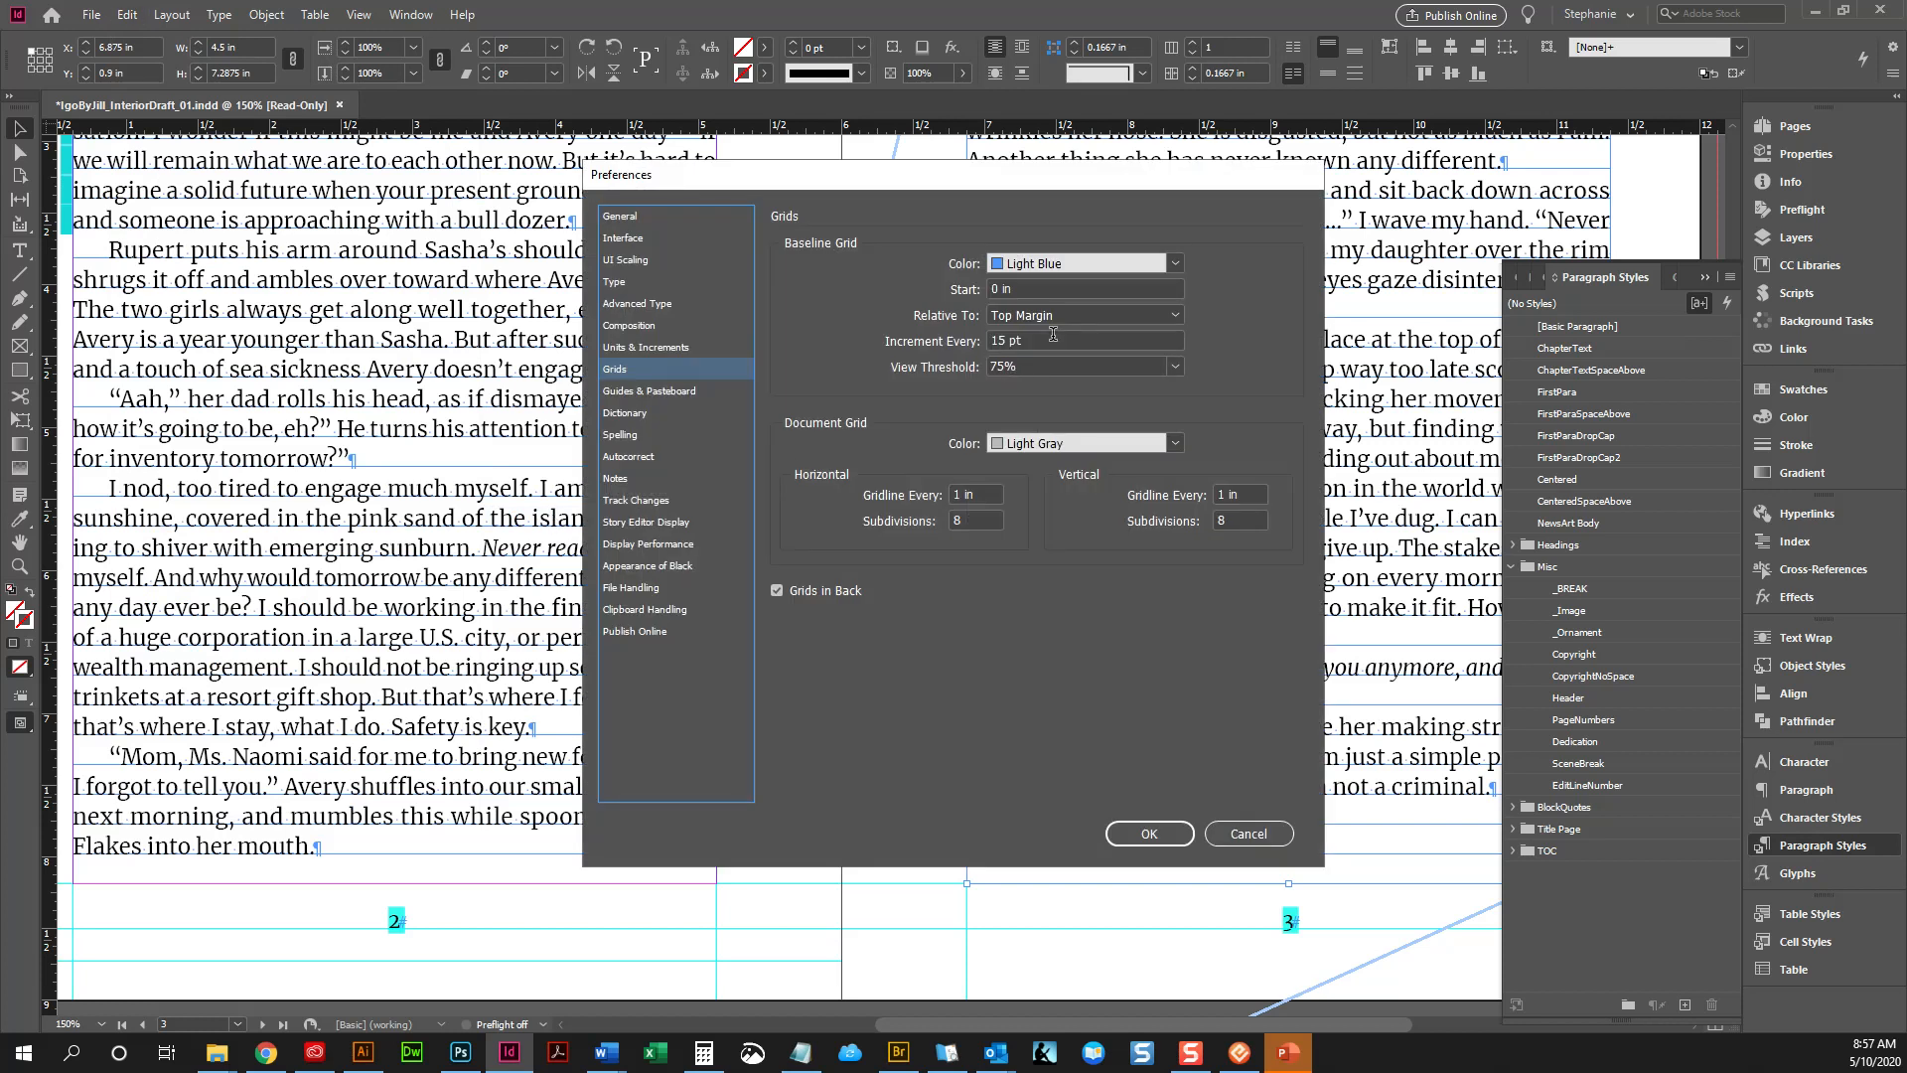
pyautogui.click(1045, 340)
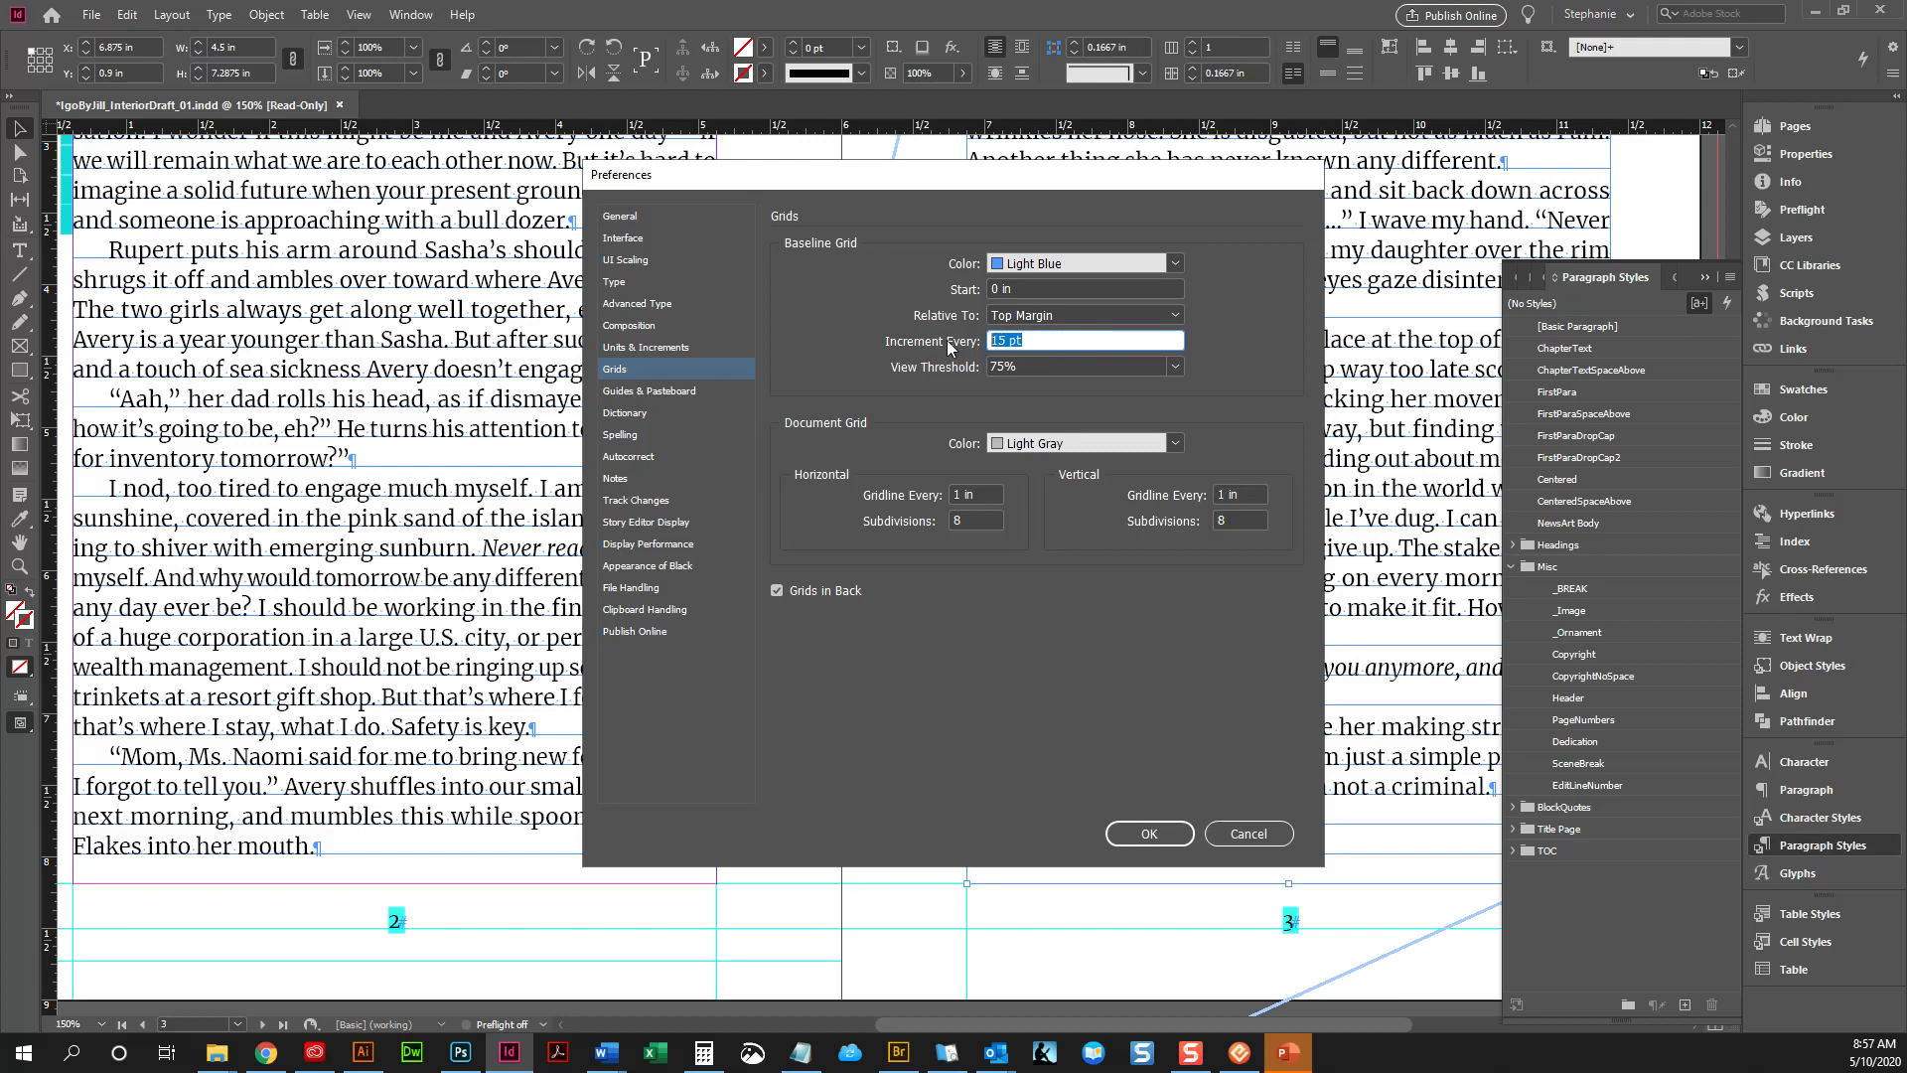
pyautogui.click(991, 343)
pyautogui.hotkey('shift', 'Right')
pyautogui.write('6')
pyautogui.click(1149, 834)
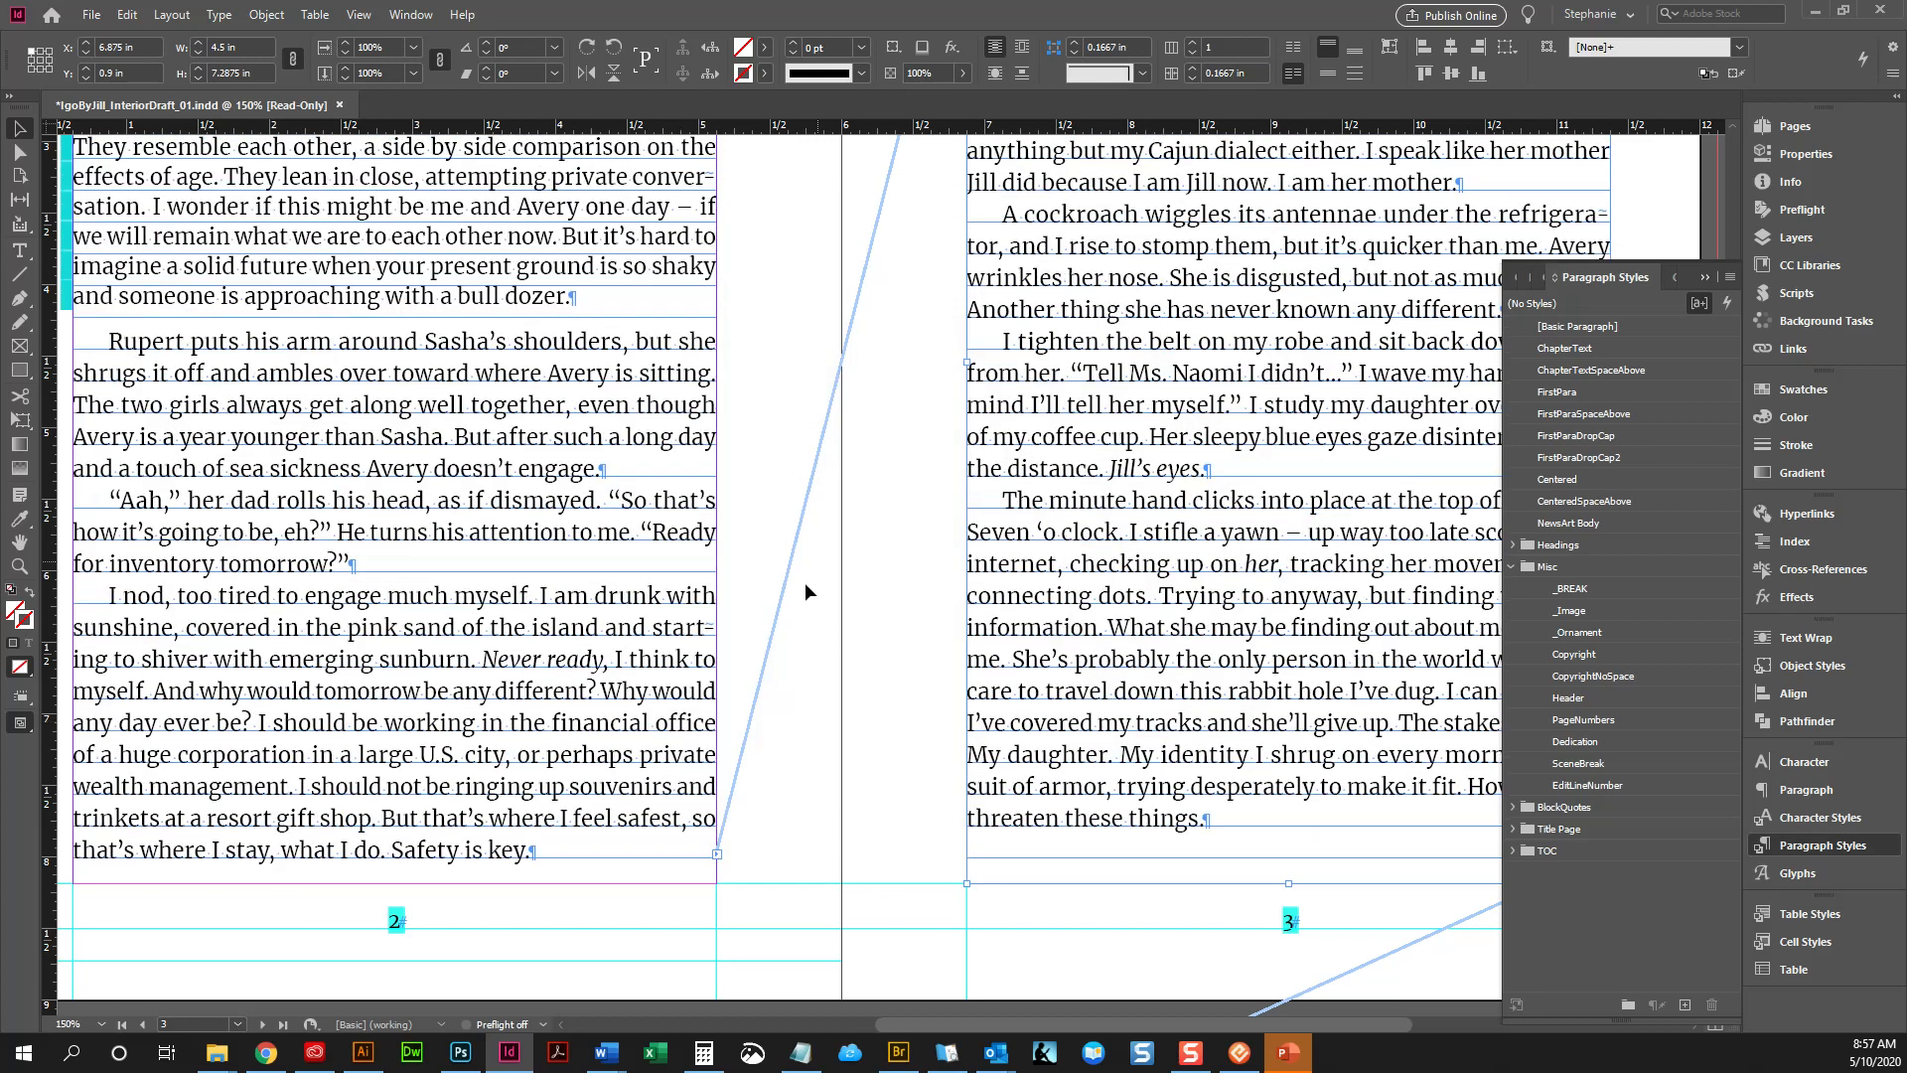
# Clear the style overrides from the "Across the deck" paragraph on page 2 and compare the bottoms of the facing pages
pyautogui.scroll(-1, 812, 593)
pyautogui.click(19, 251)
pyautogui.scroll(4, 313, 397)
pyautogui.rightClick(313, 380)
pyautogui.click(382, 486)
pyautogui.scroll(-5, 382, 460)
pyautogui.scroll(3, 382, 459)
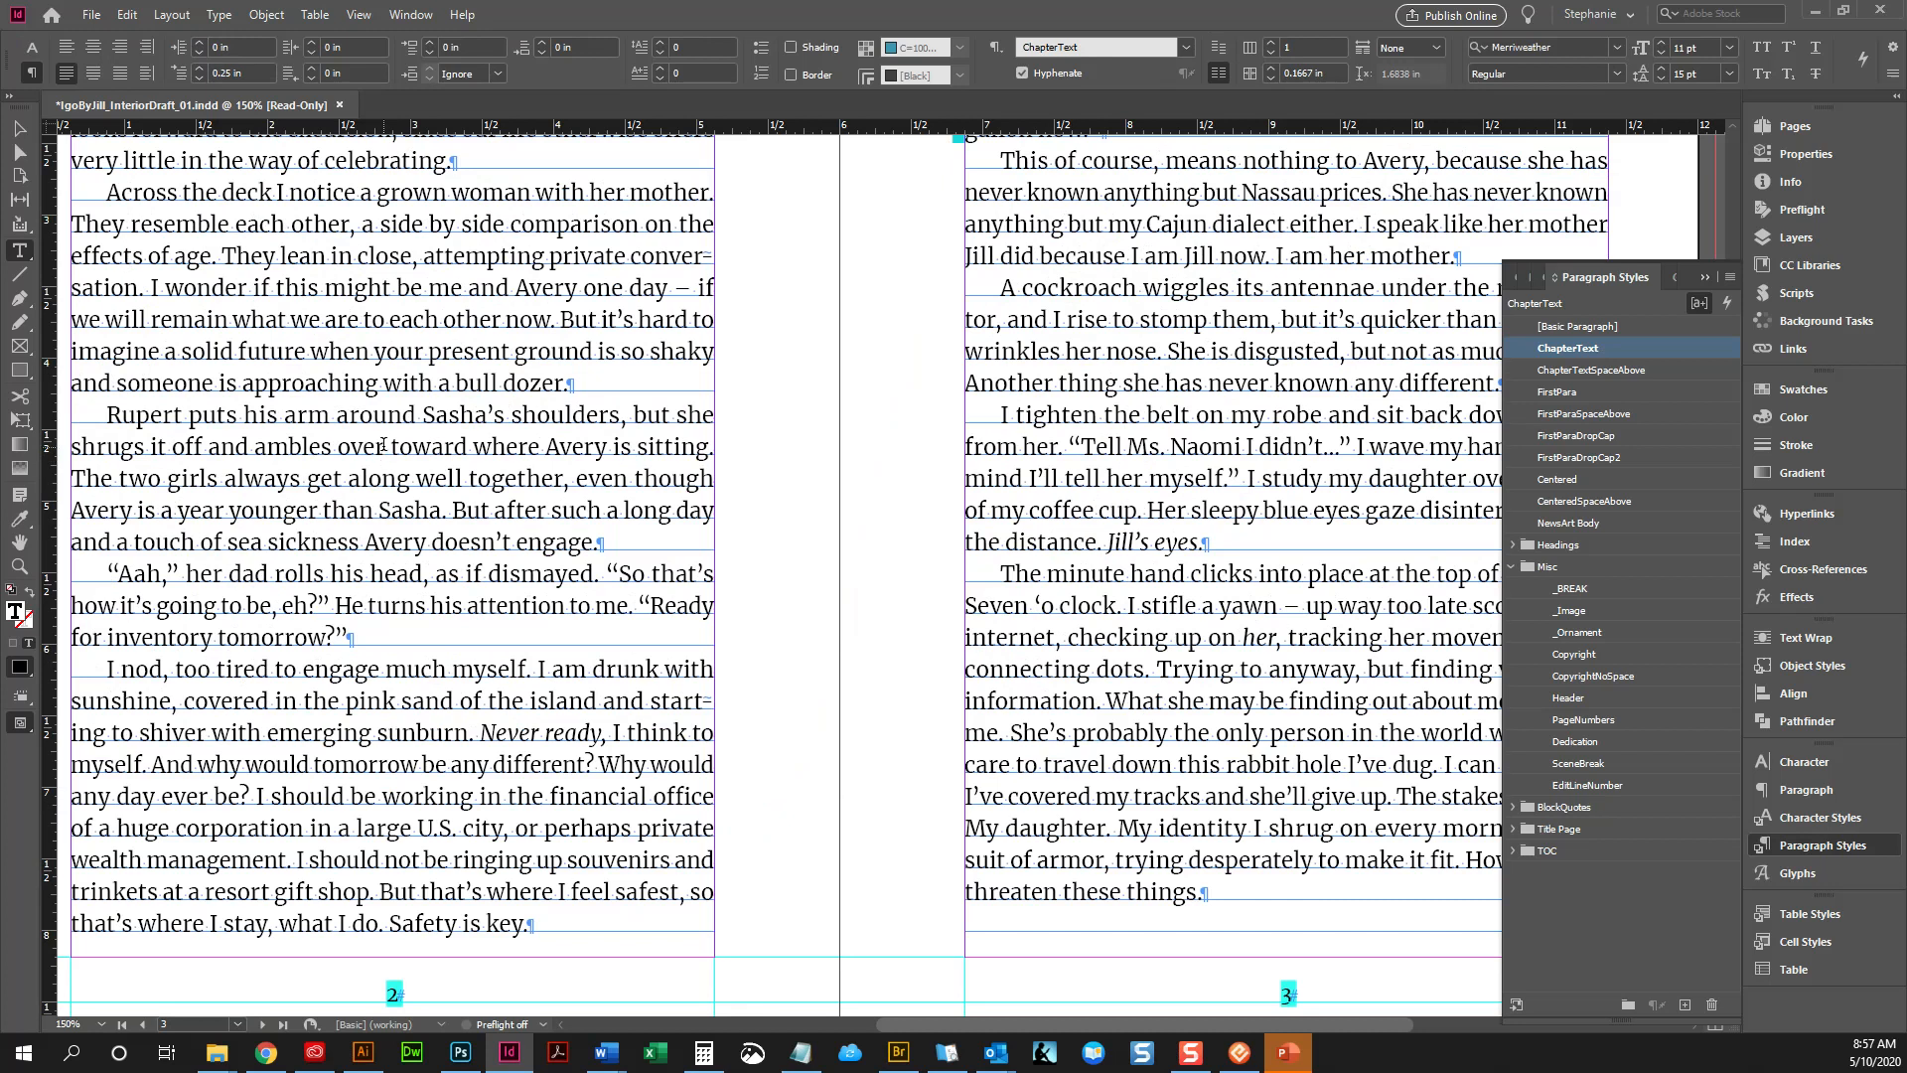
pyautogui.scroll(2, 384, 441)
pyautogui.scroll(-5, 383, 441)
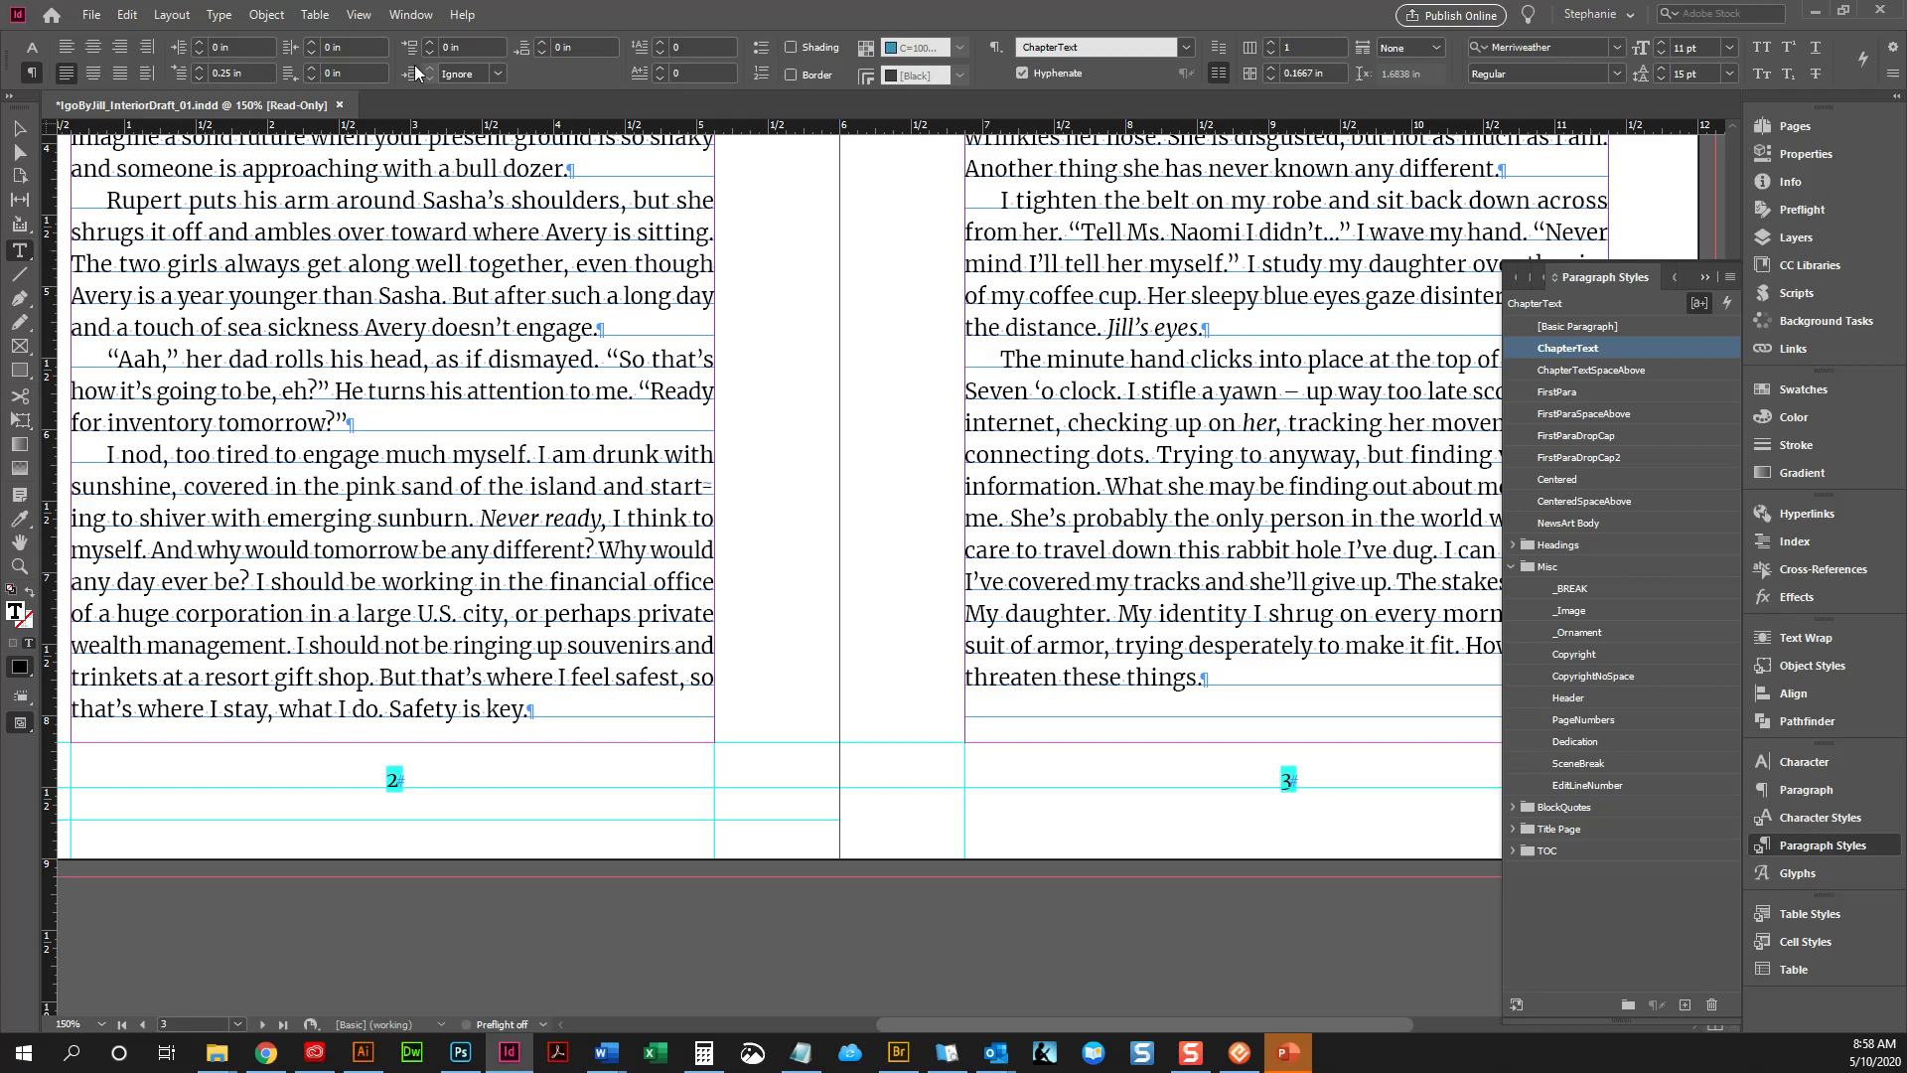
# Undo the clearing of the paragraph overrides and the baseline grid increment change
pyautogui.click(17, 130)
pyautogui.hotkey('ctrl', 'z')
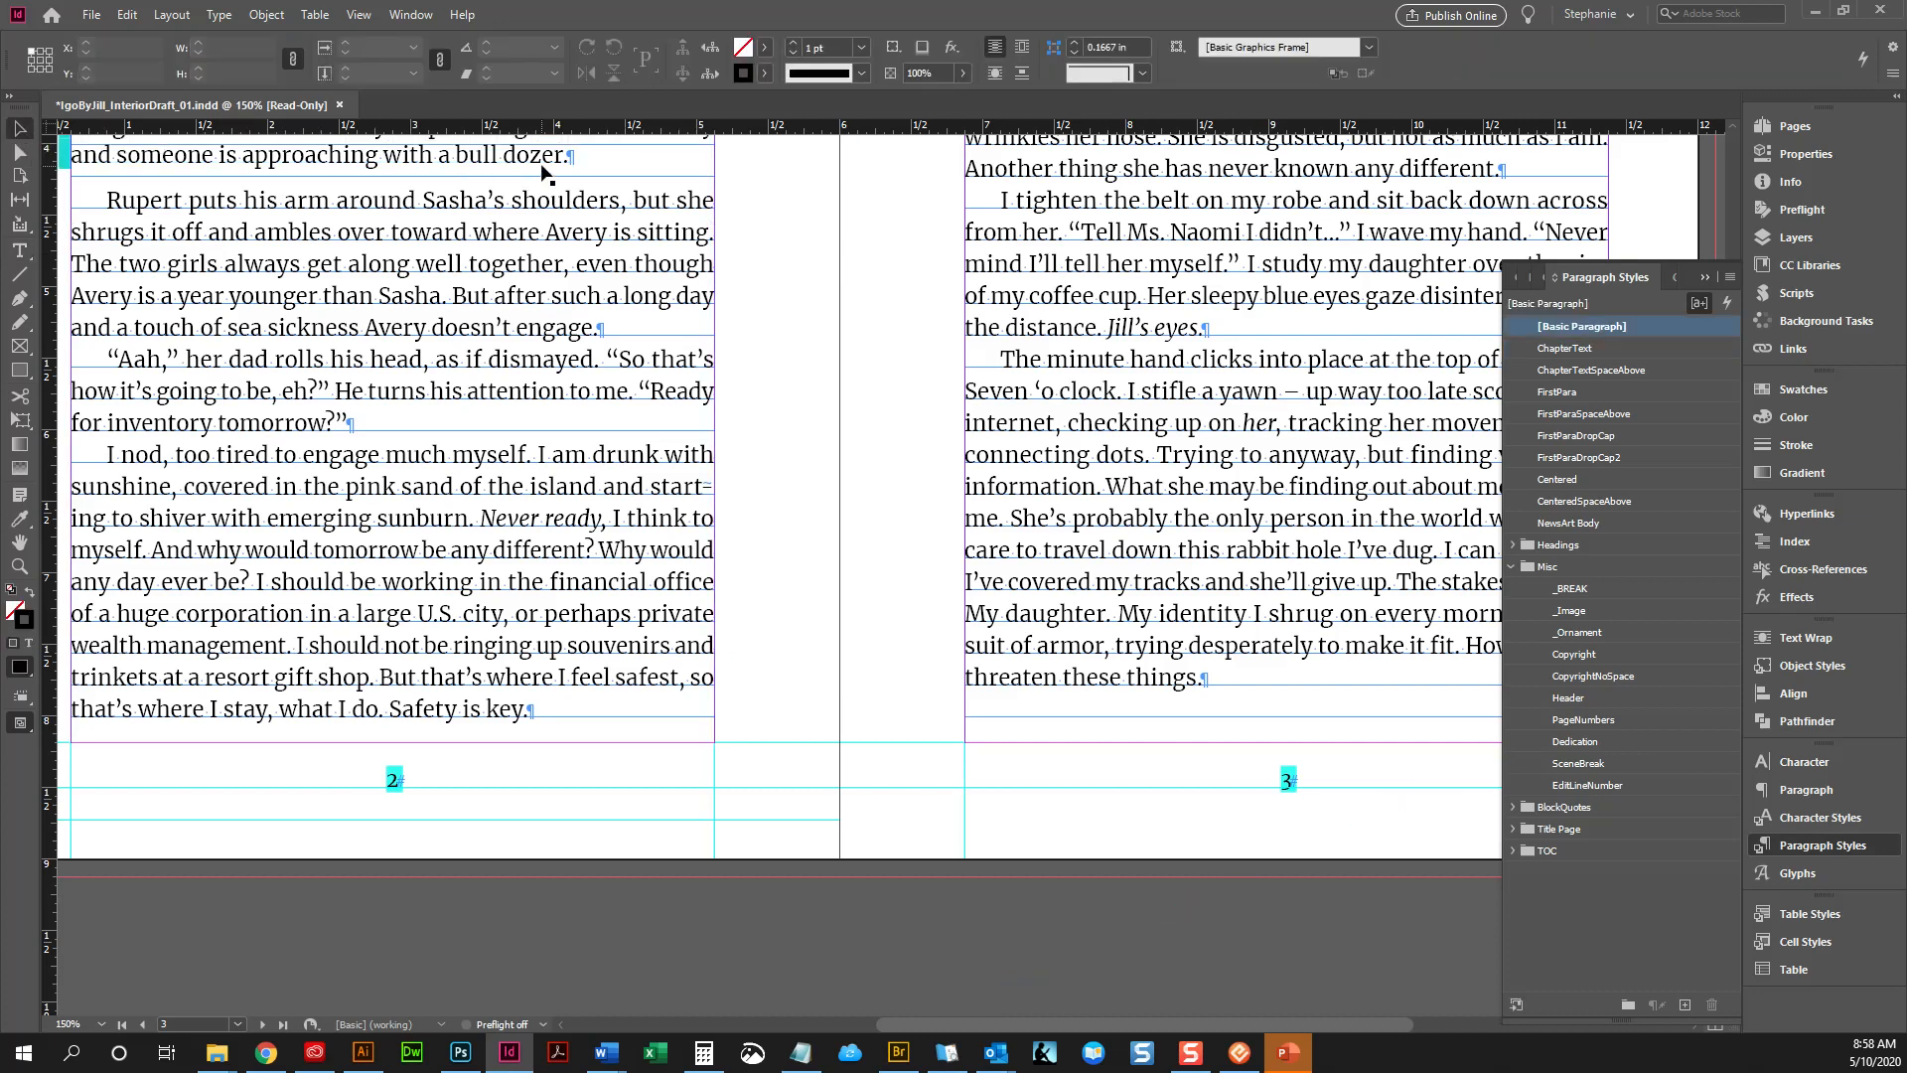
pyautogui.hotkey('ctrl', 'a')
# Clear the "Across the deck" paragraph's style overrides and compare the line alignment across pages 2 and 3
pyautogui.scroll(3, 844, 348)
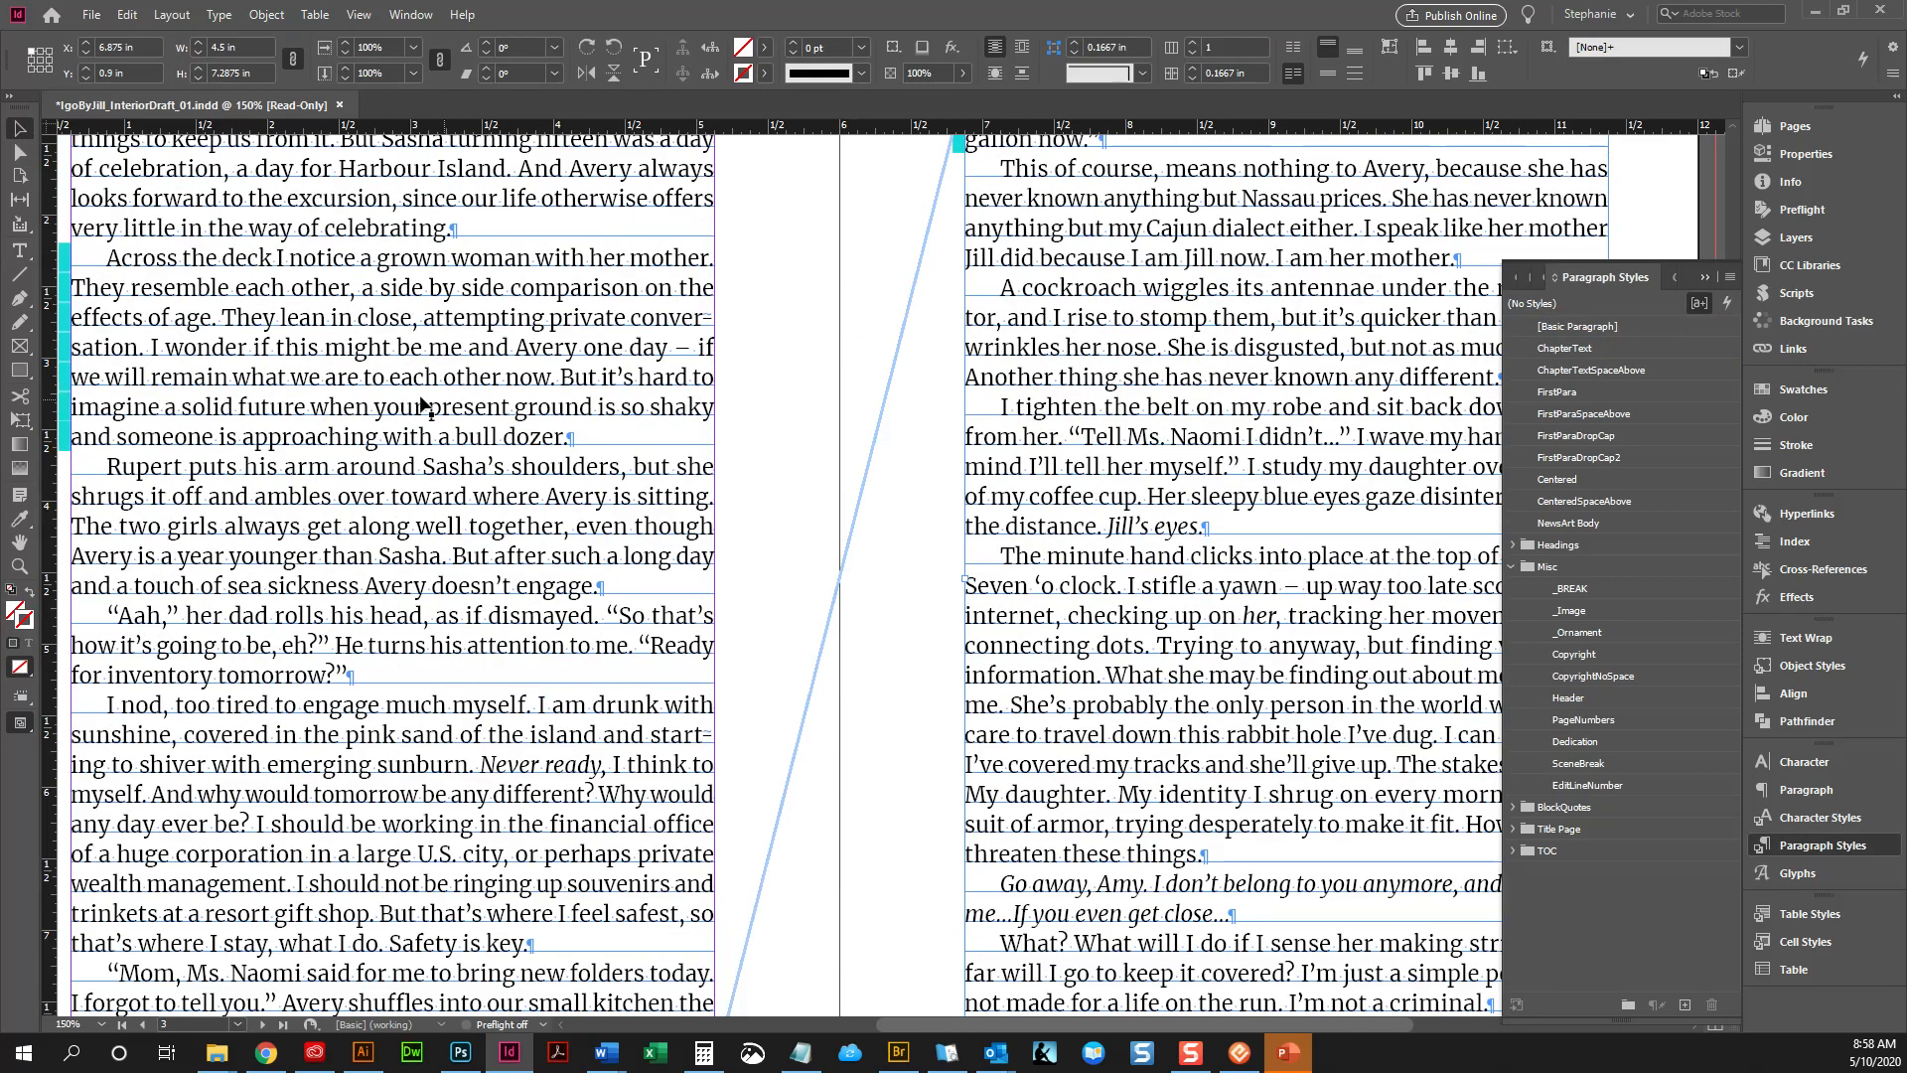
pyautogui.doubleClick(376, 370)
pyautogui.rightClick(375, 369)
pyautogui.click(455, 474)
pyautogui.scroll(-4, 551, 450)
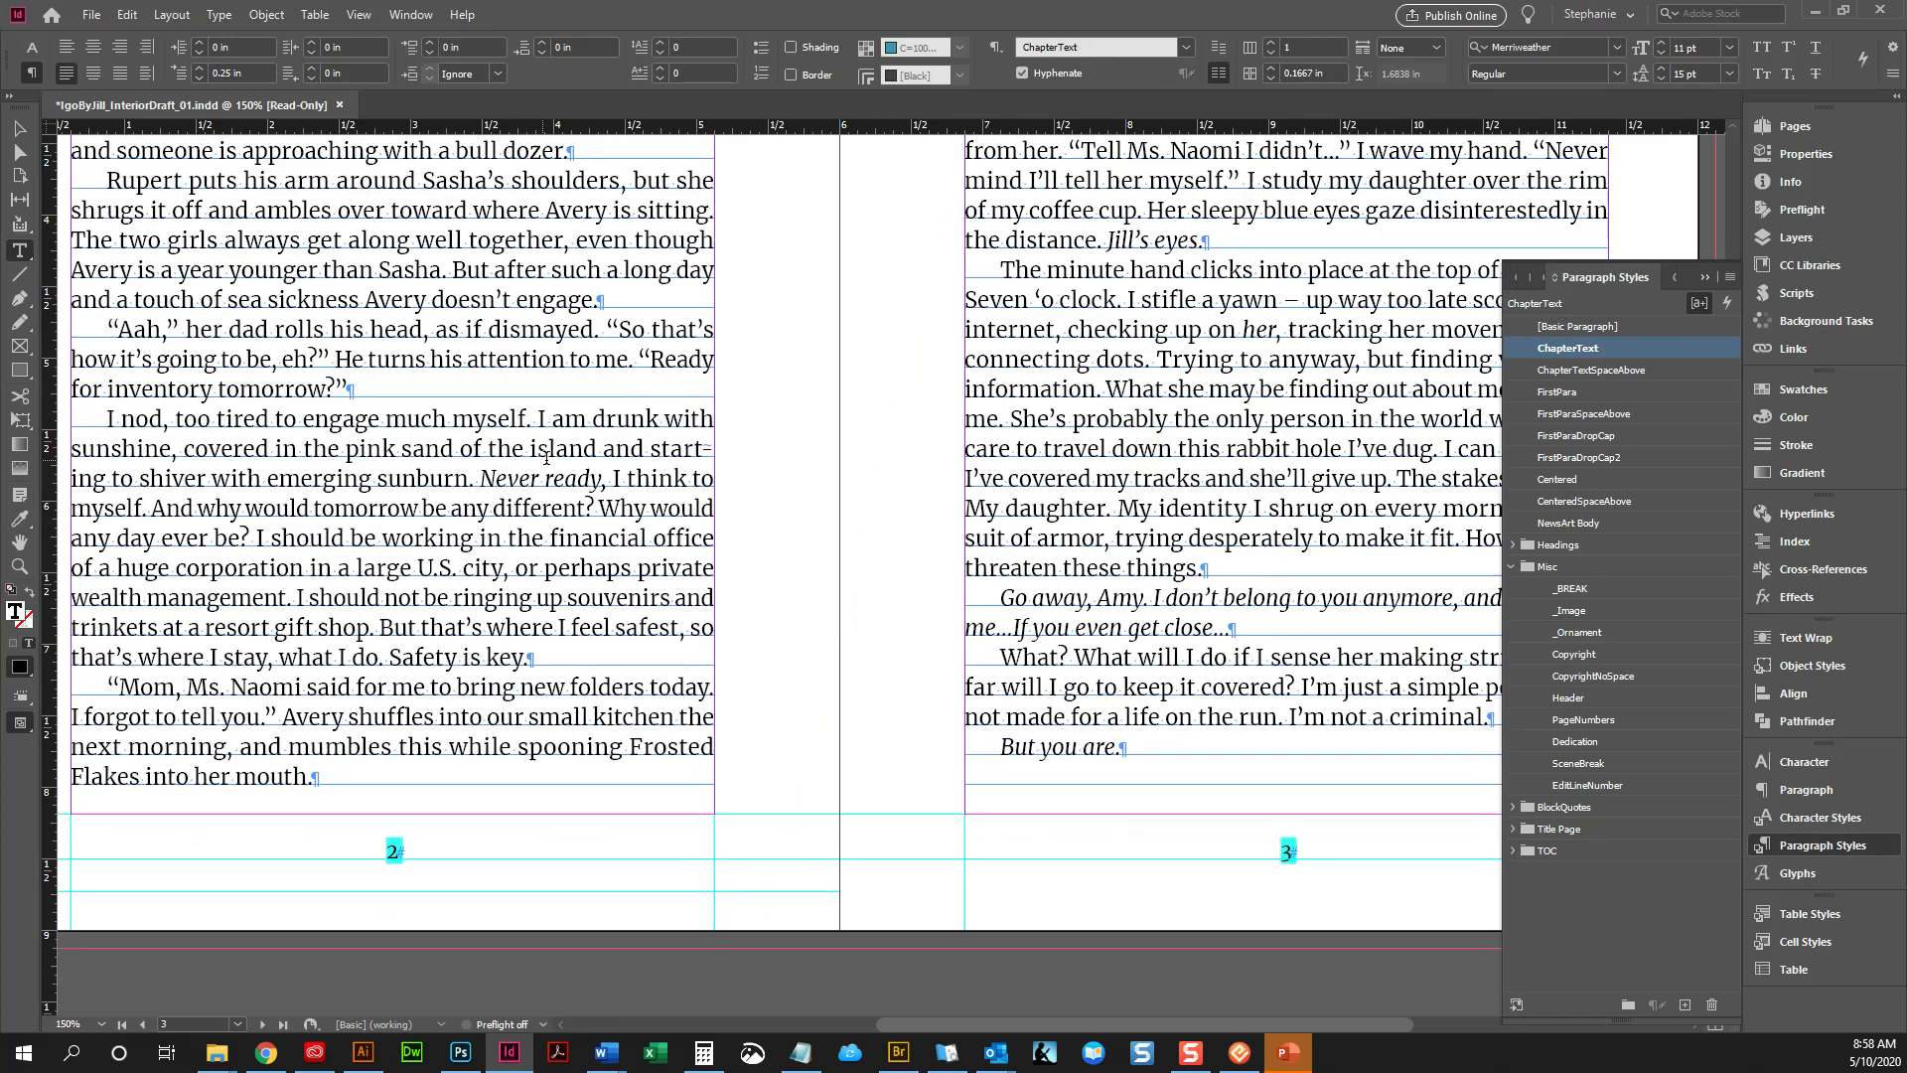
pyautogui.scroll(1, 551, 450)
pyautogui.scroll(3, 551, 450)
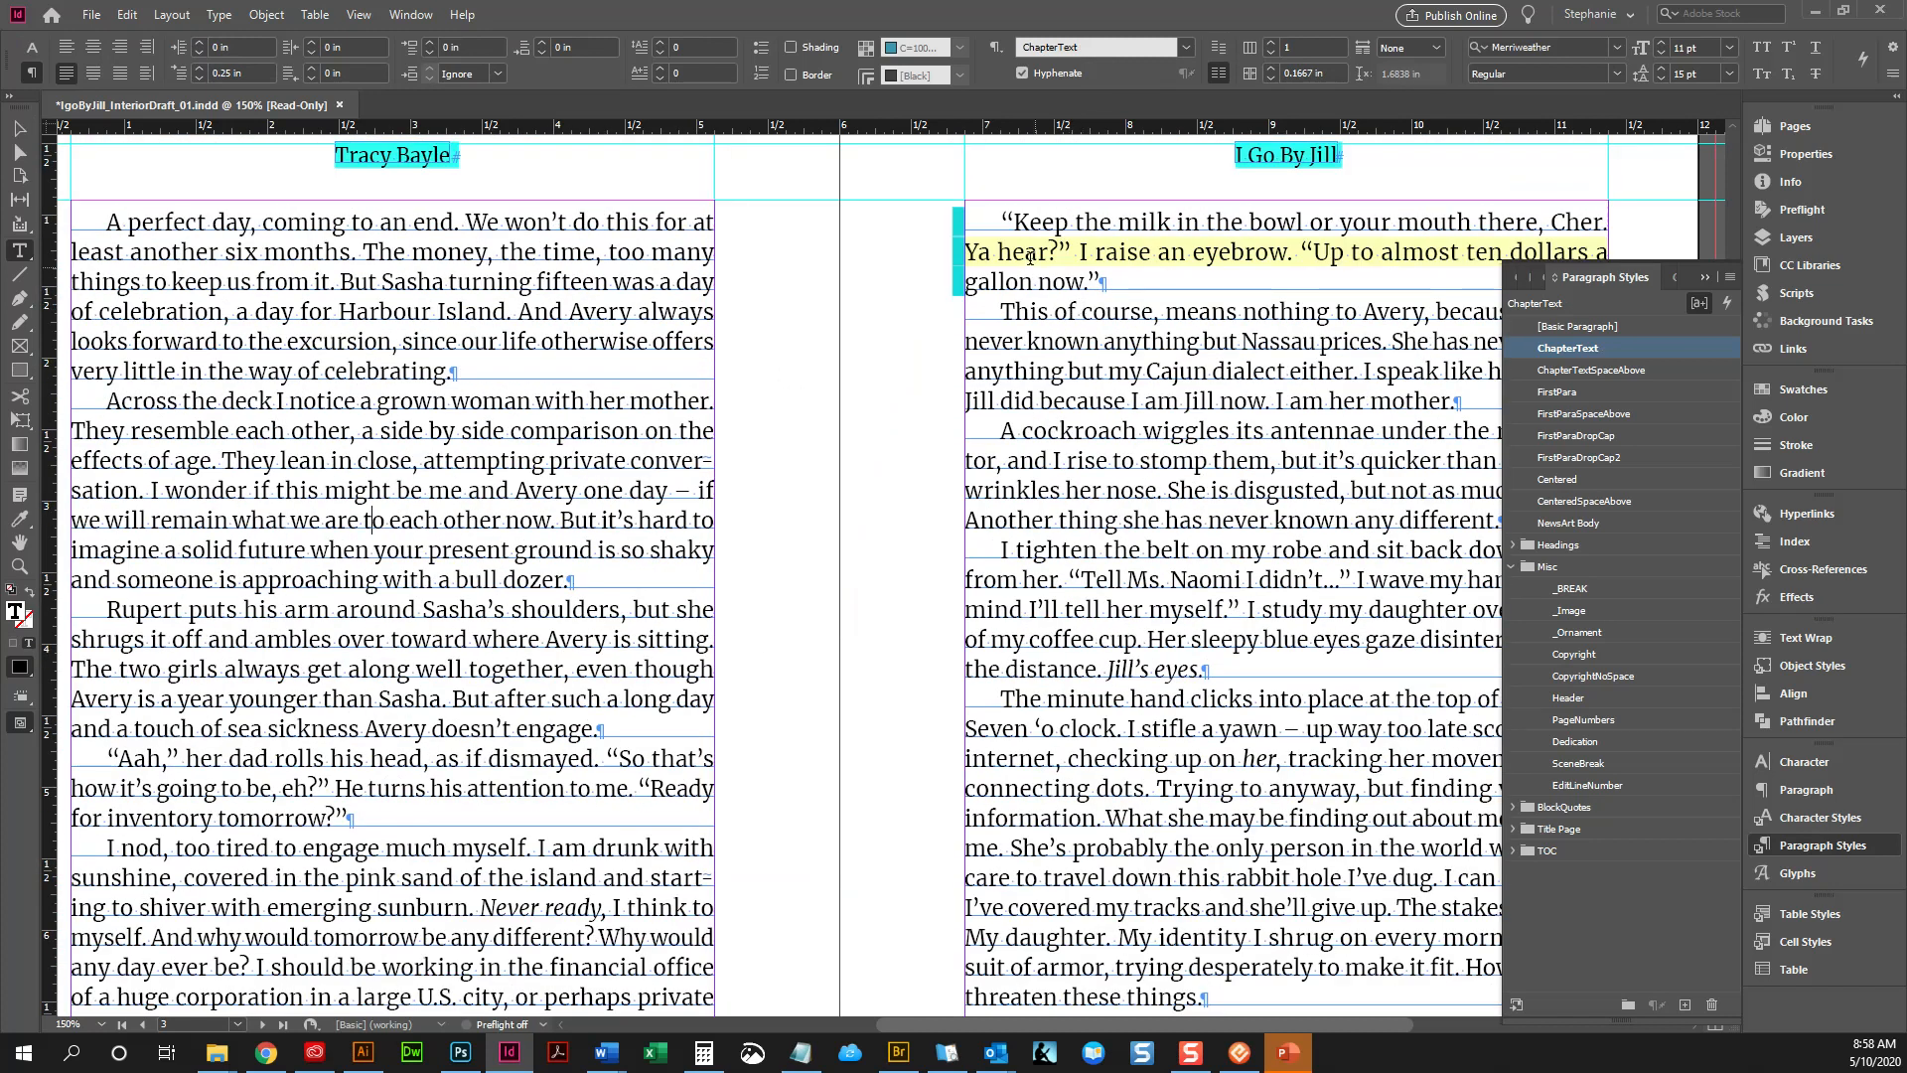
pyautogui.scroll(-3, 577, 906)
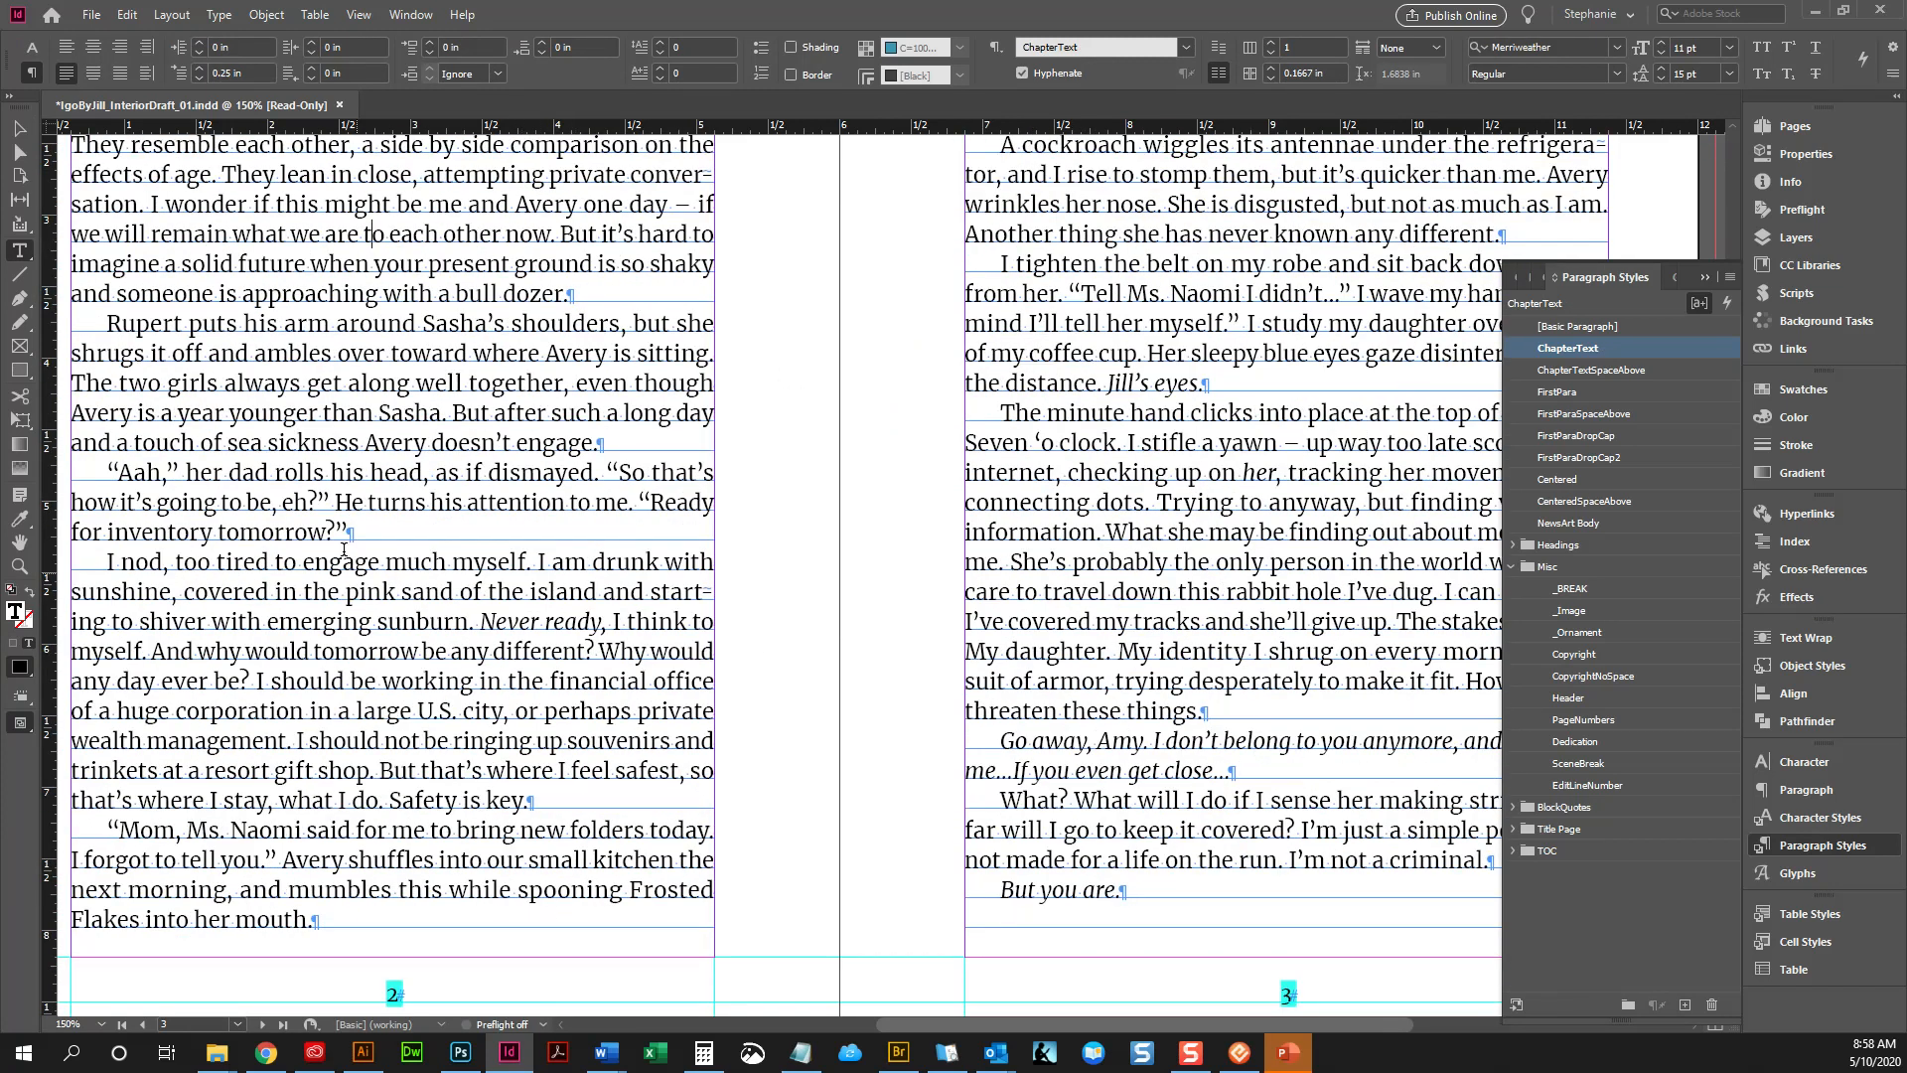
# Draw a rectangle about 0.3 in wide and 0.2083 in high in the gap between page 2's last text line and the bottom margin
pyautogui.click(20, 128)
pyautogui.scroll(-3, 380, 581)
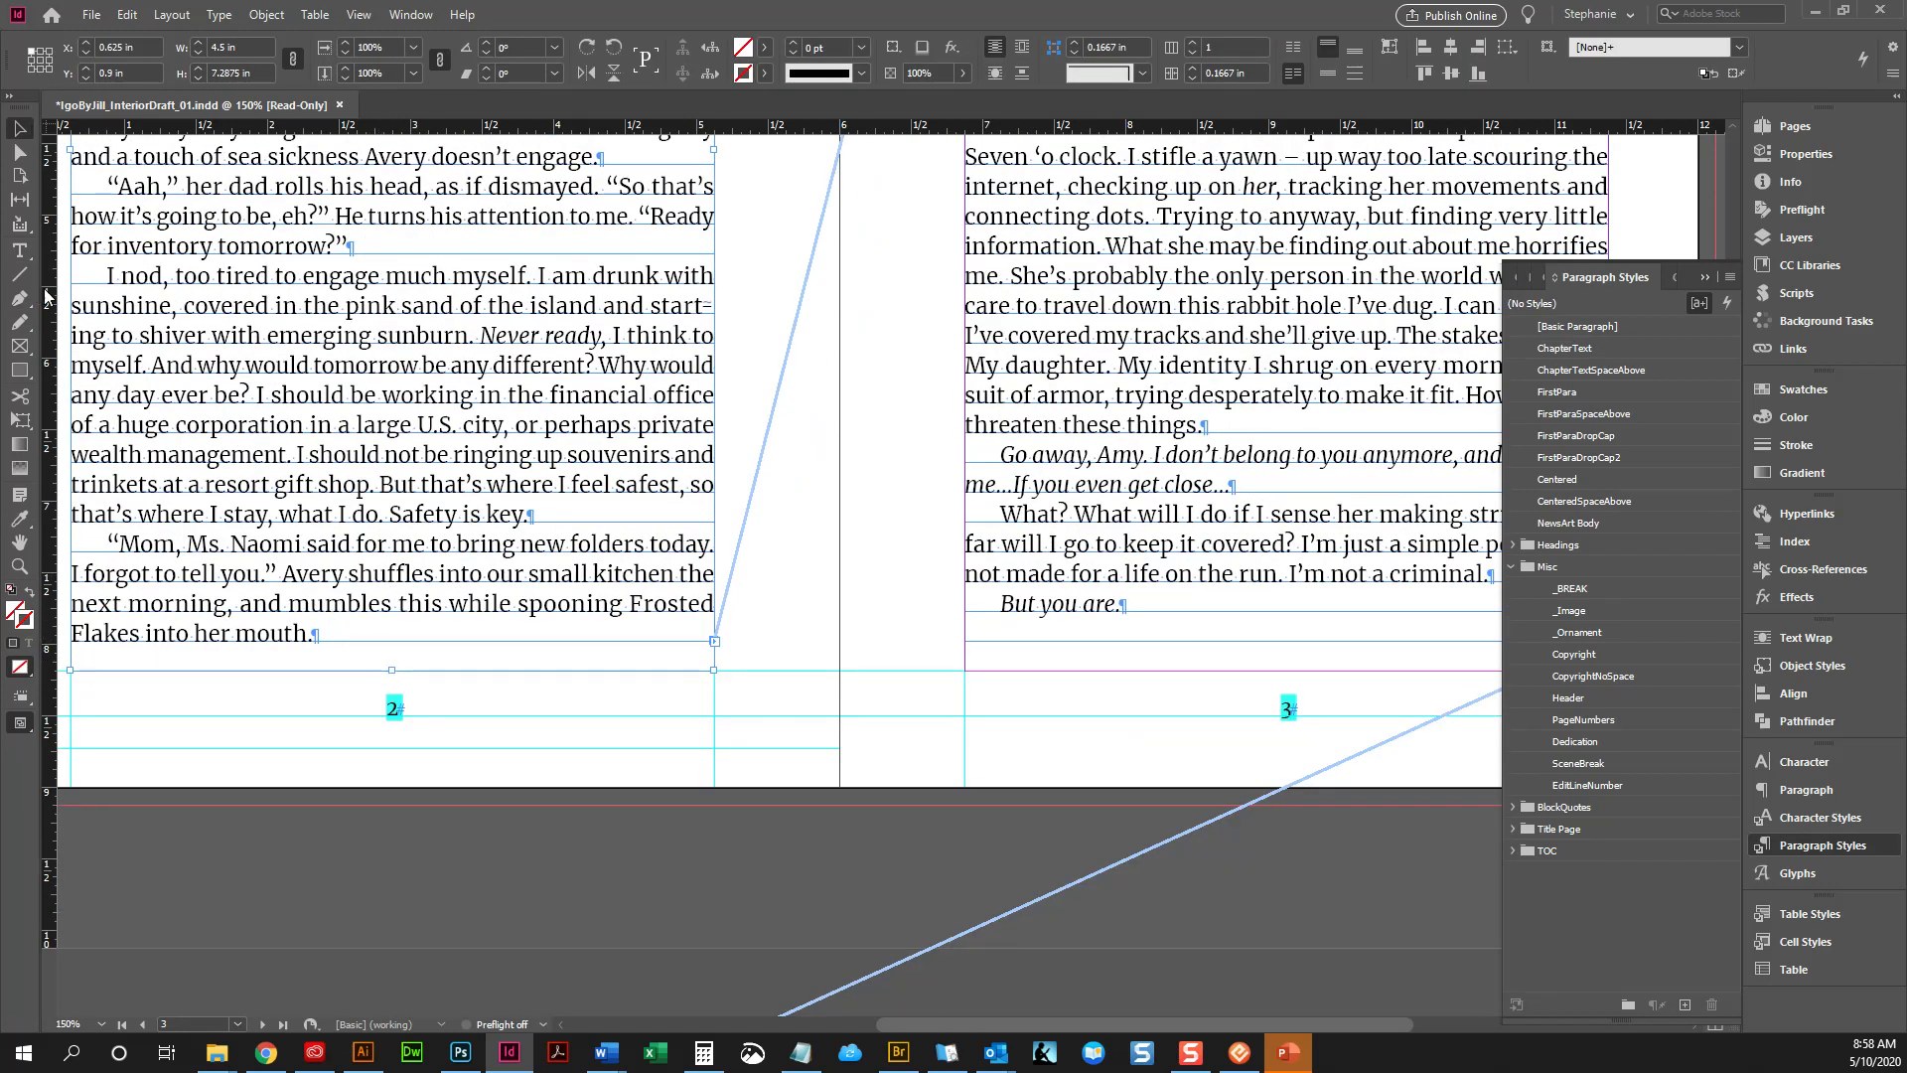
pyautogui.click(19, 369)
pyautogui.moveTo(497, 642); pyautogui.dragTo(539, 673)
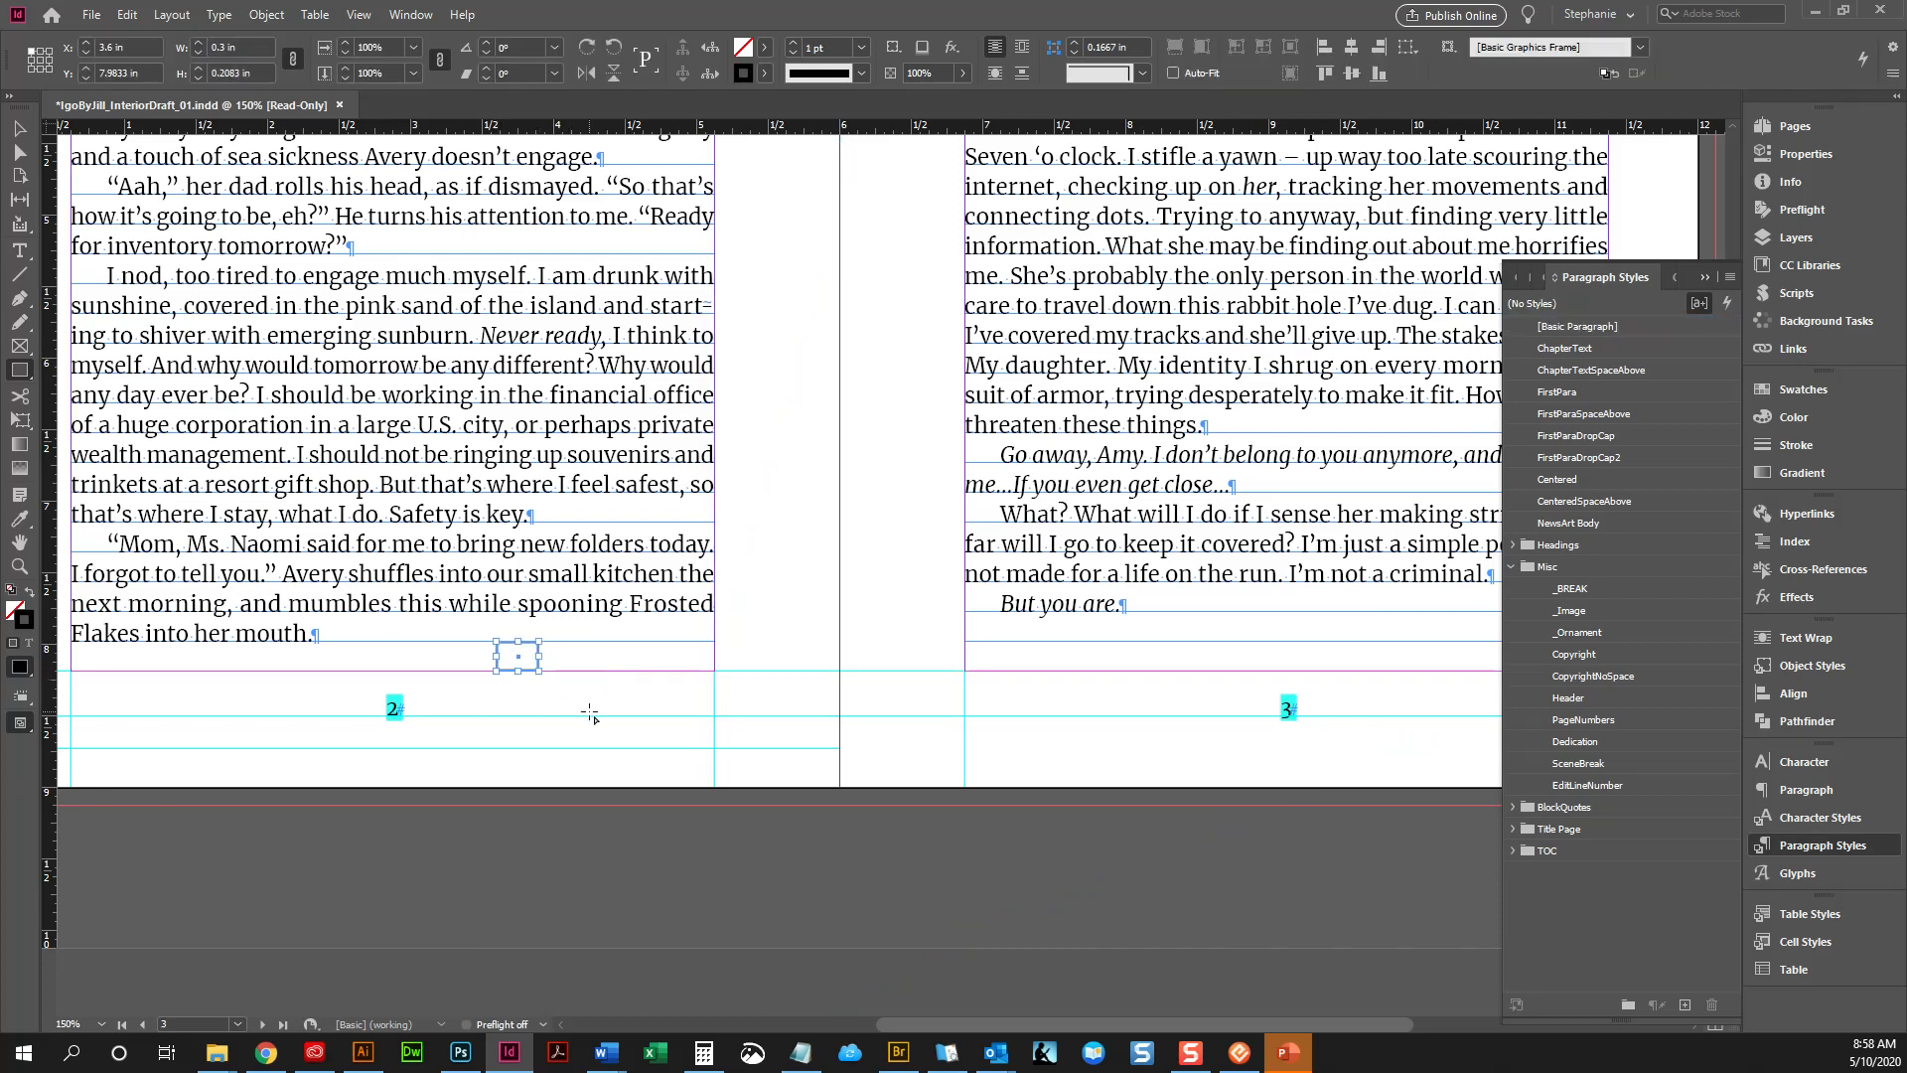
# Copy the rectangle's height, 0.2083 in, and convert it to points with the Google unit converter in the Chrome browser
pyautogui.click(260, 74)
pyautogui.hotkey('ctrl', 'c')
pyautogui.hotkey('alt', 'Tab')
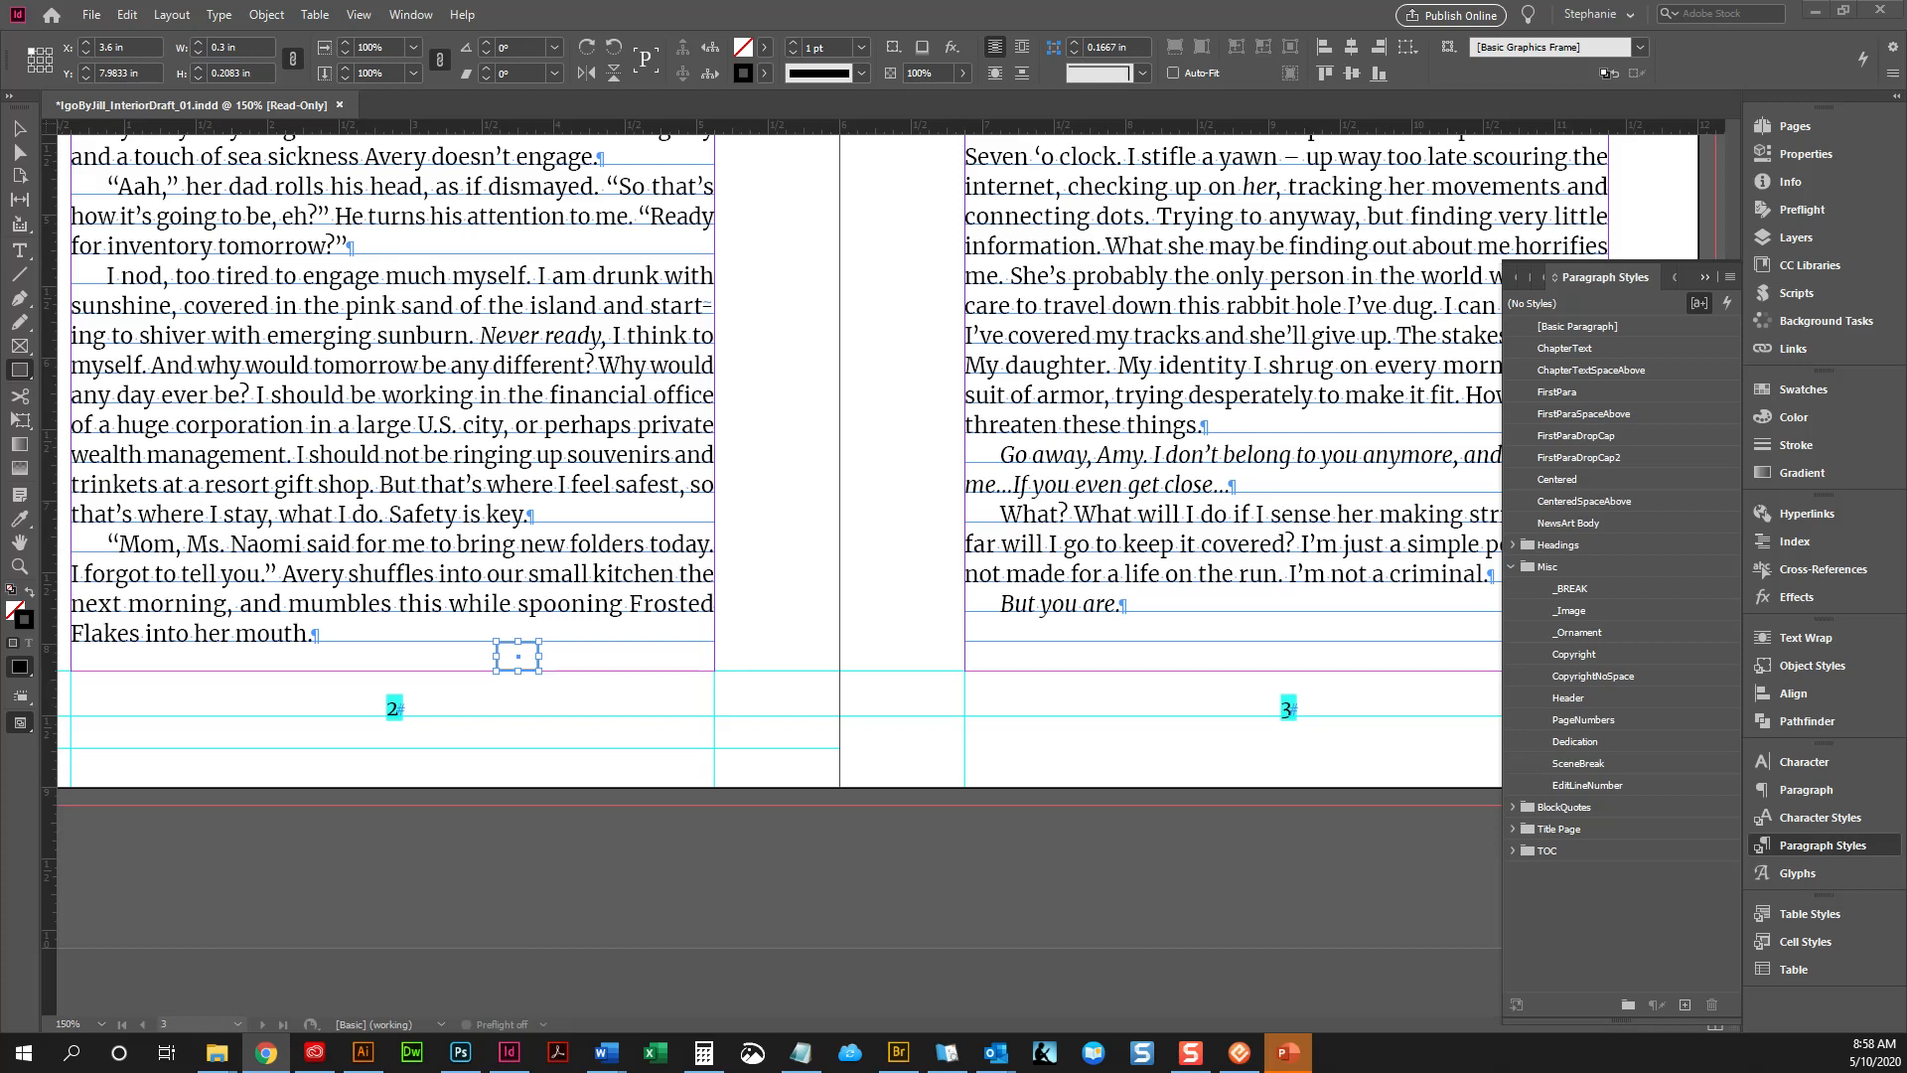
pyautogui.moveTo(0, 100); pyautogui.dragTo(1015, 148)
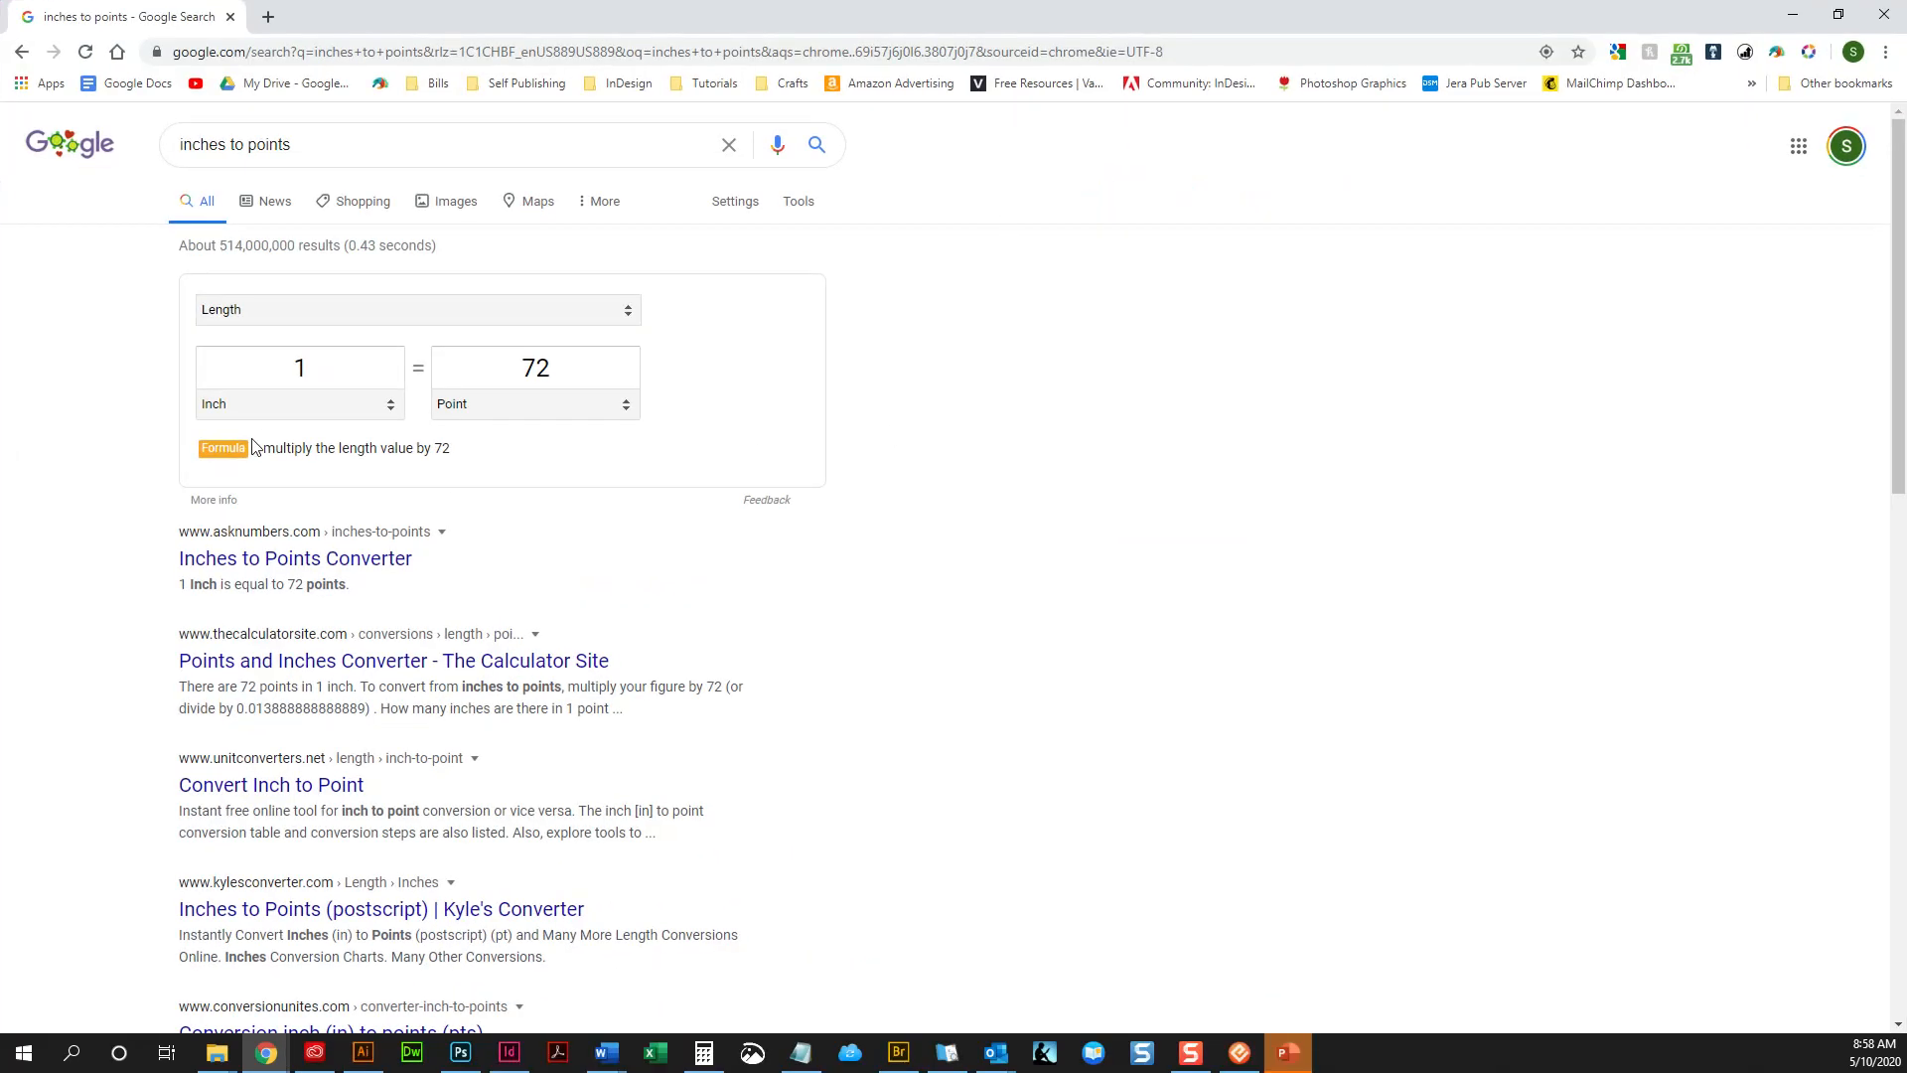
pyautogui.moveTo(332, 373); pyautogui.dragTo(244, 370)
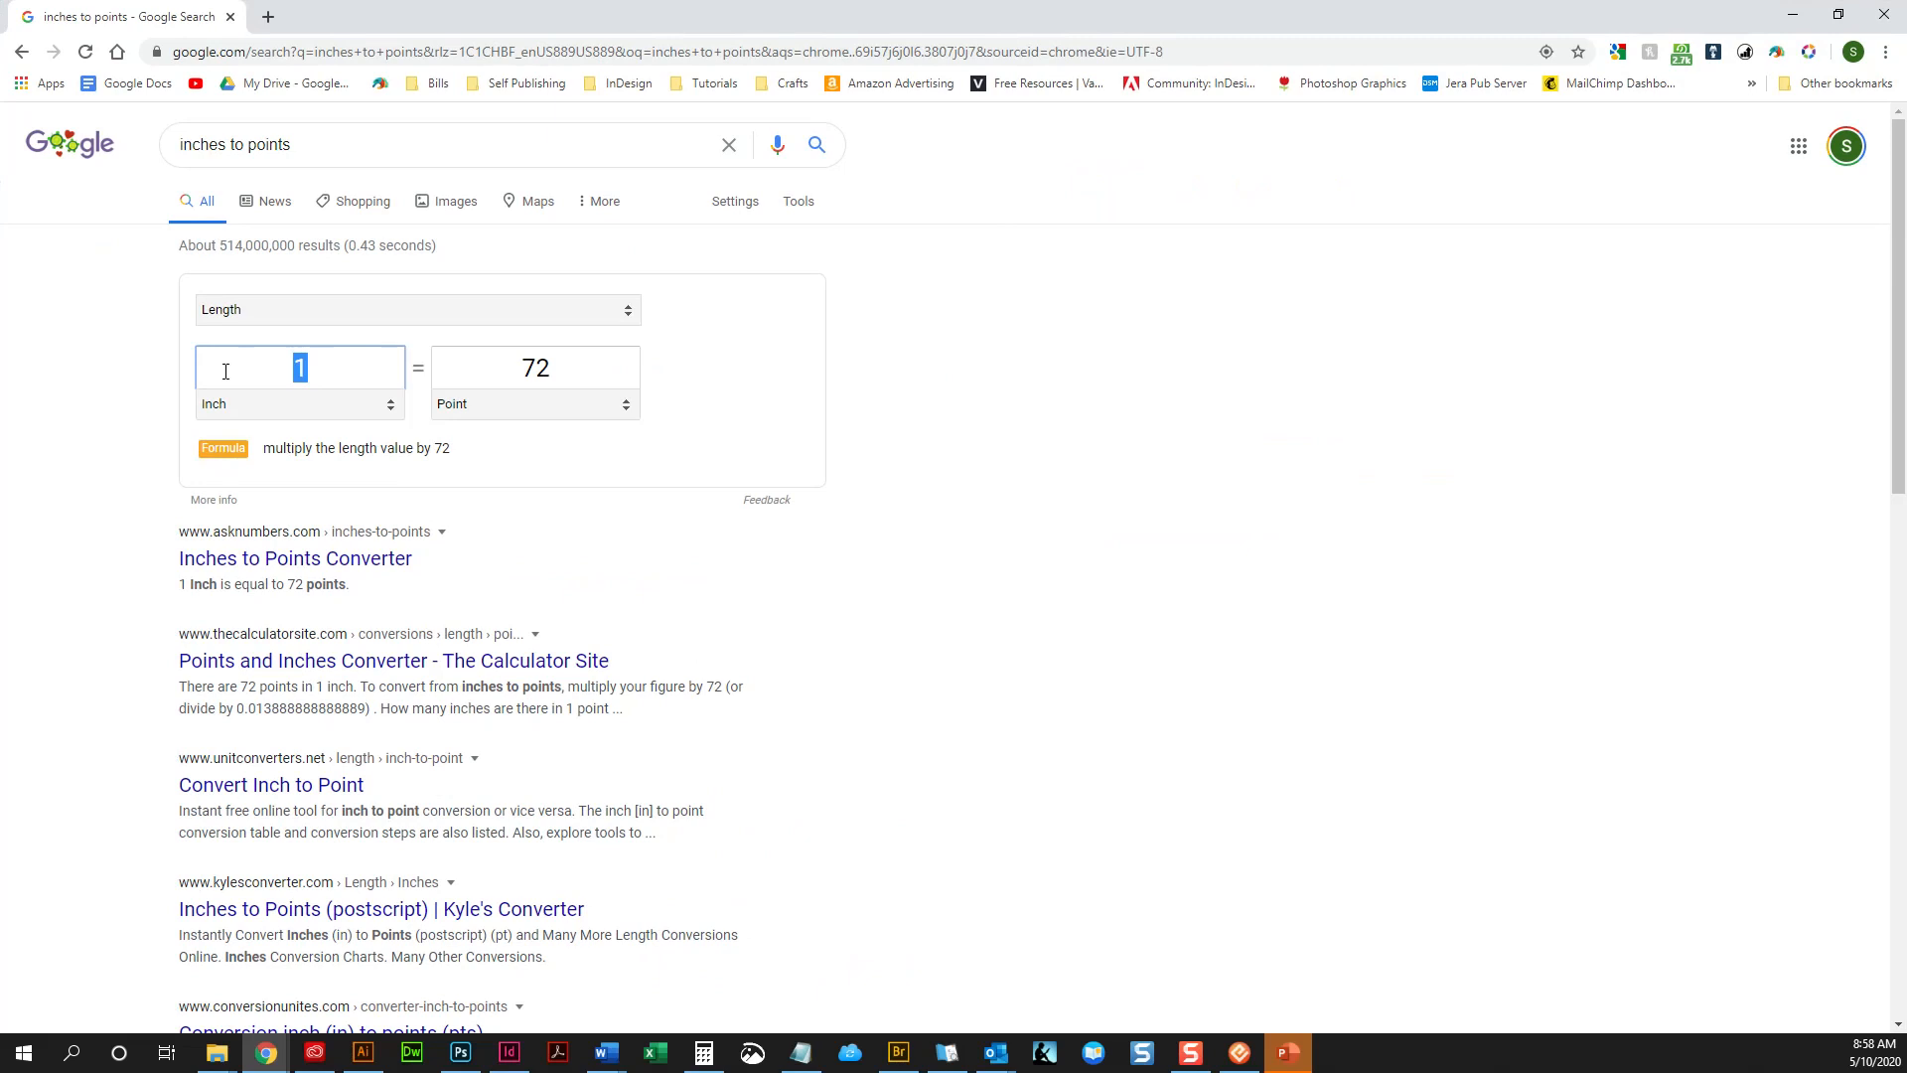
pyautogui.hotkey('ctrl', 'v')
pyautogui.press('Tab')
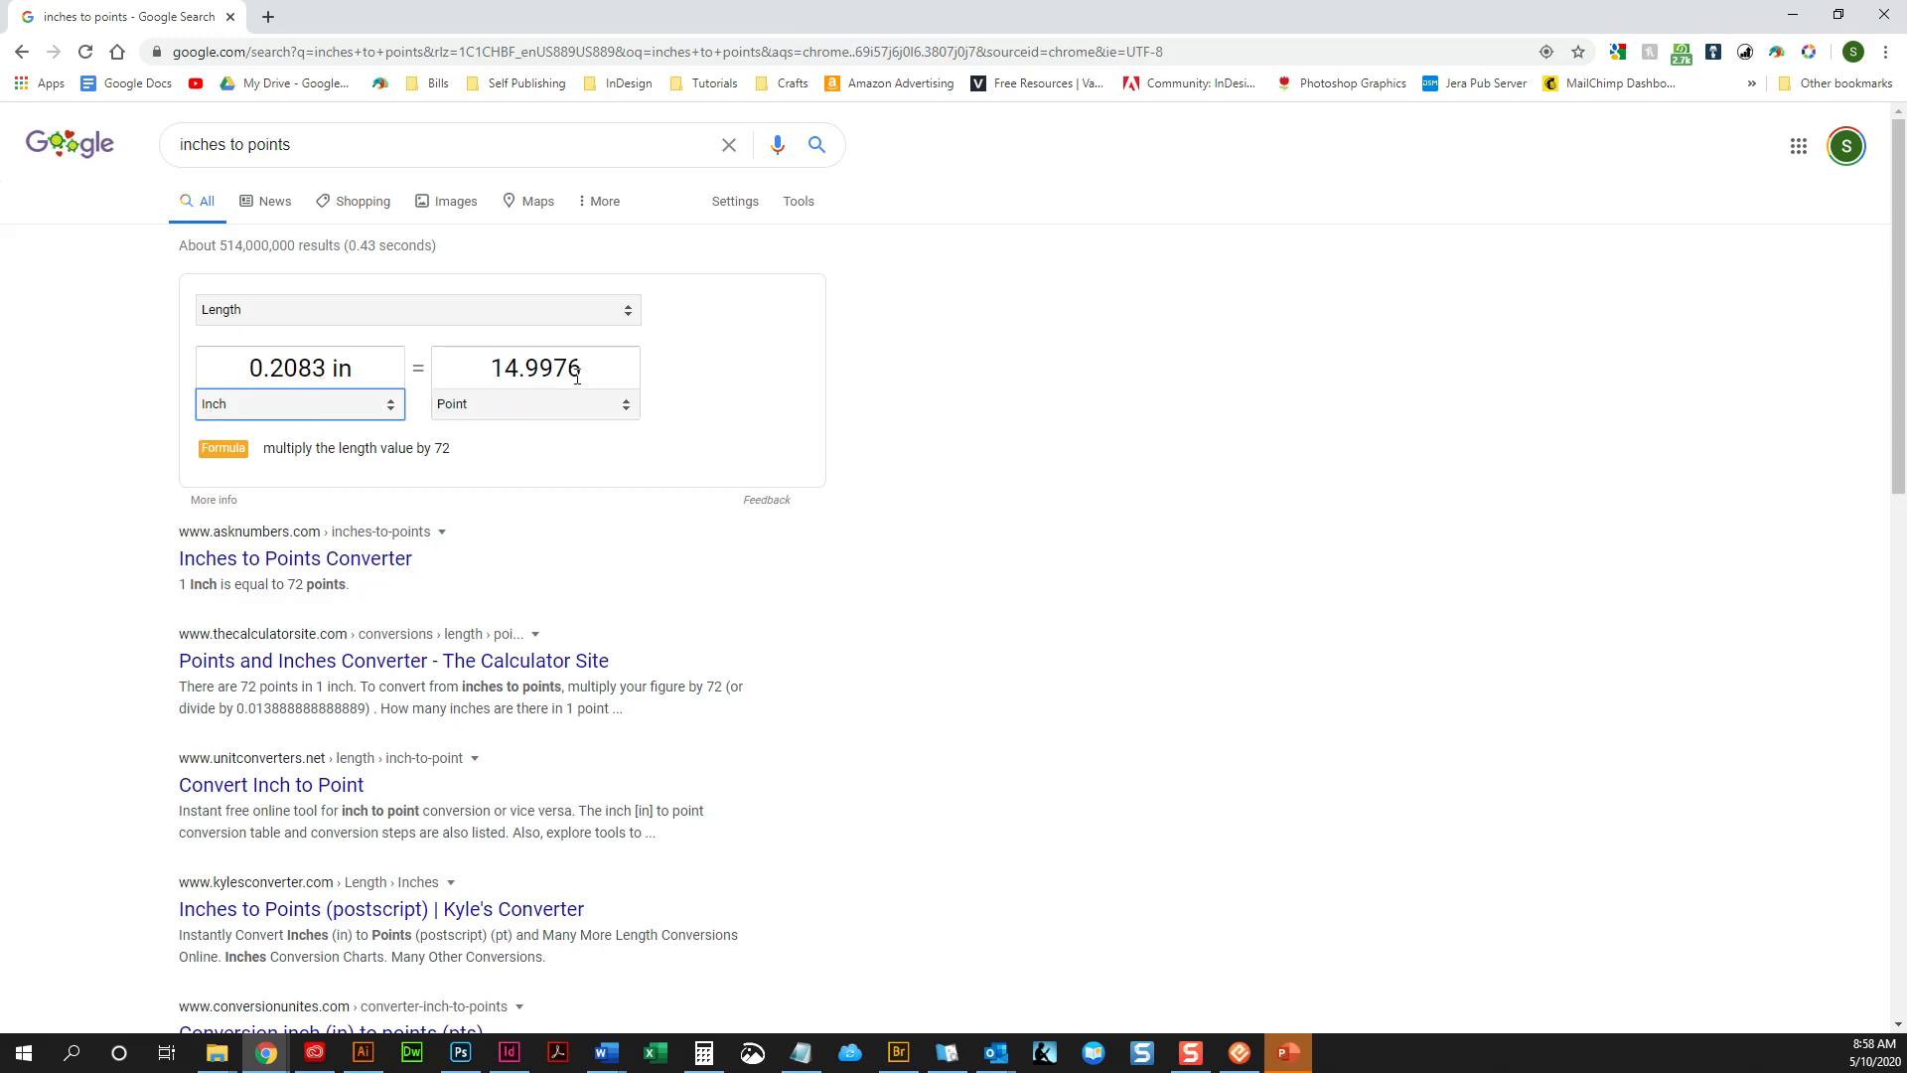
pyautogui.click(496, 368)
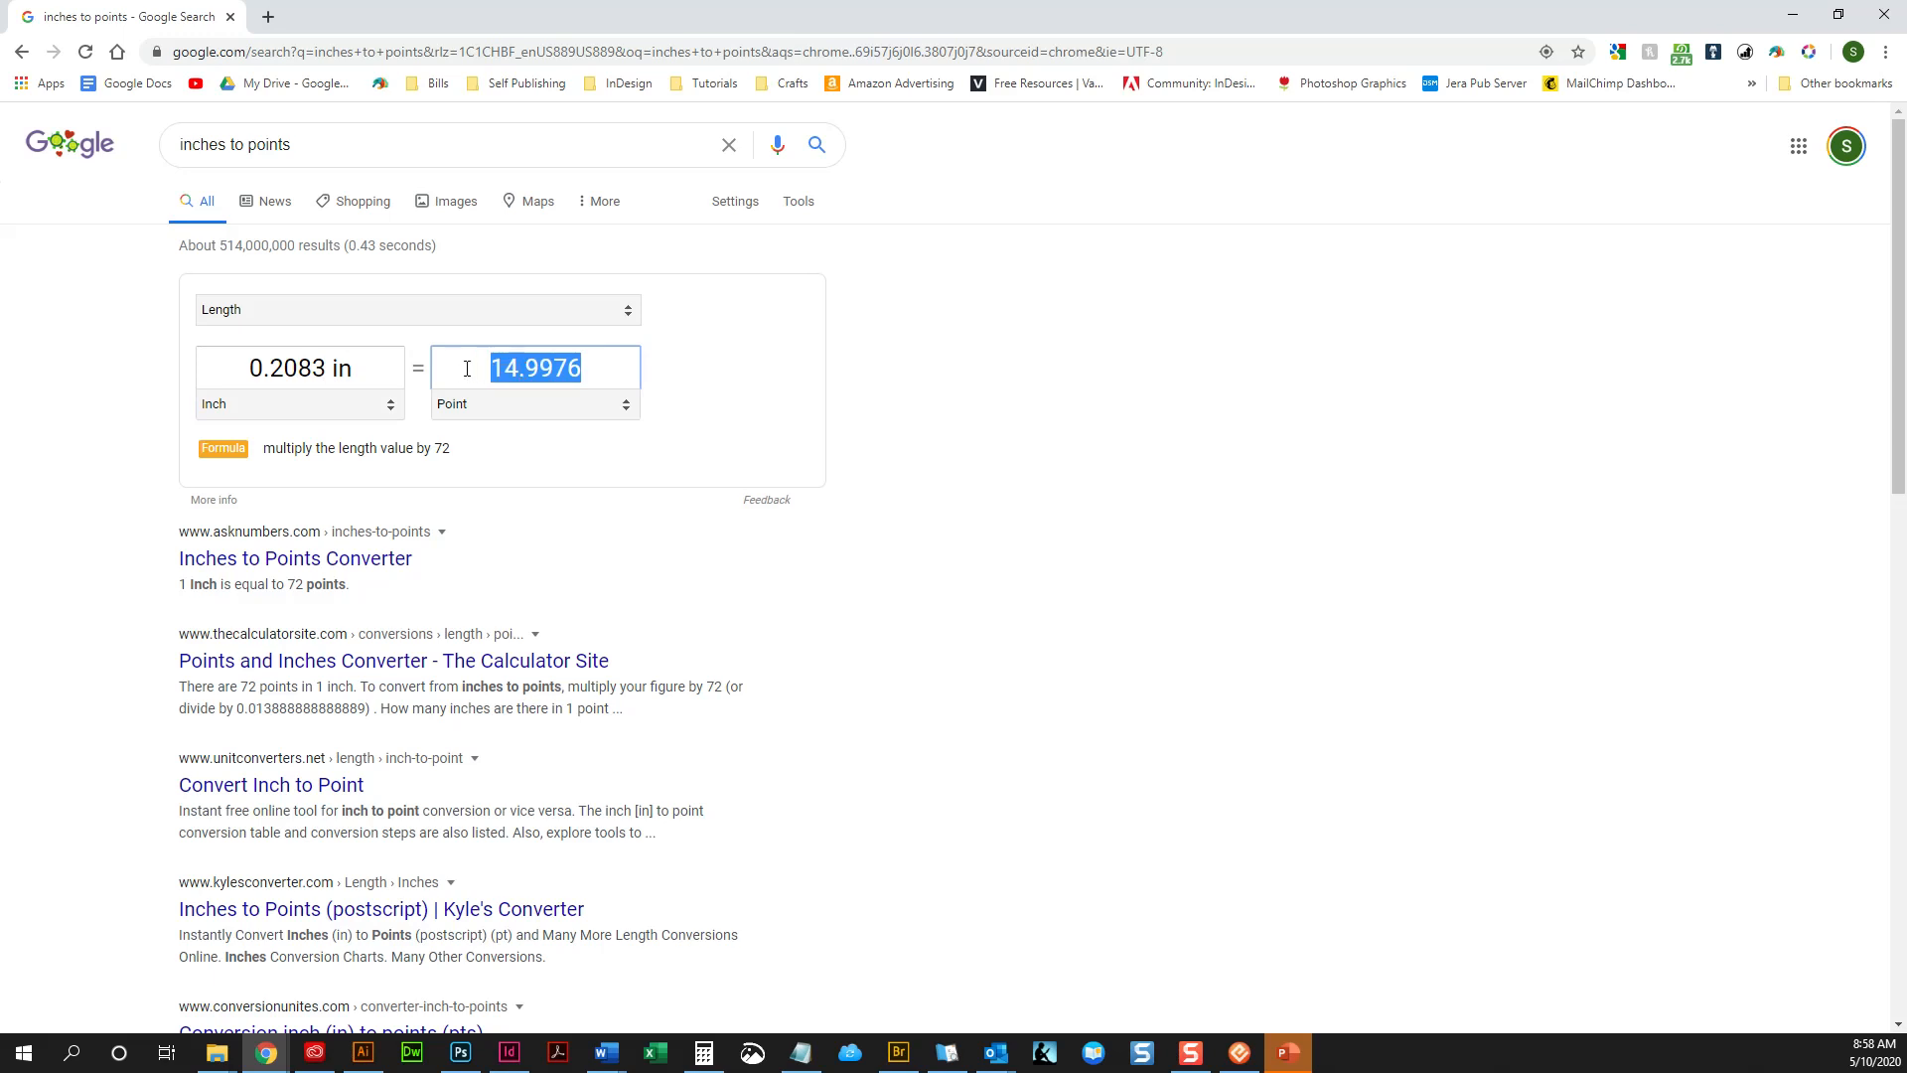
pyautogui.doubleClick(537, 369)
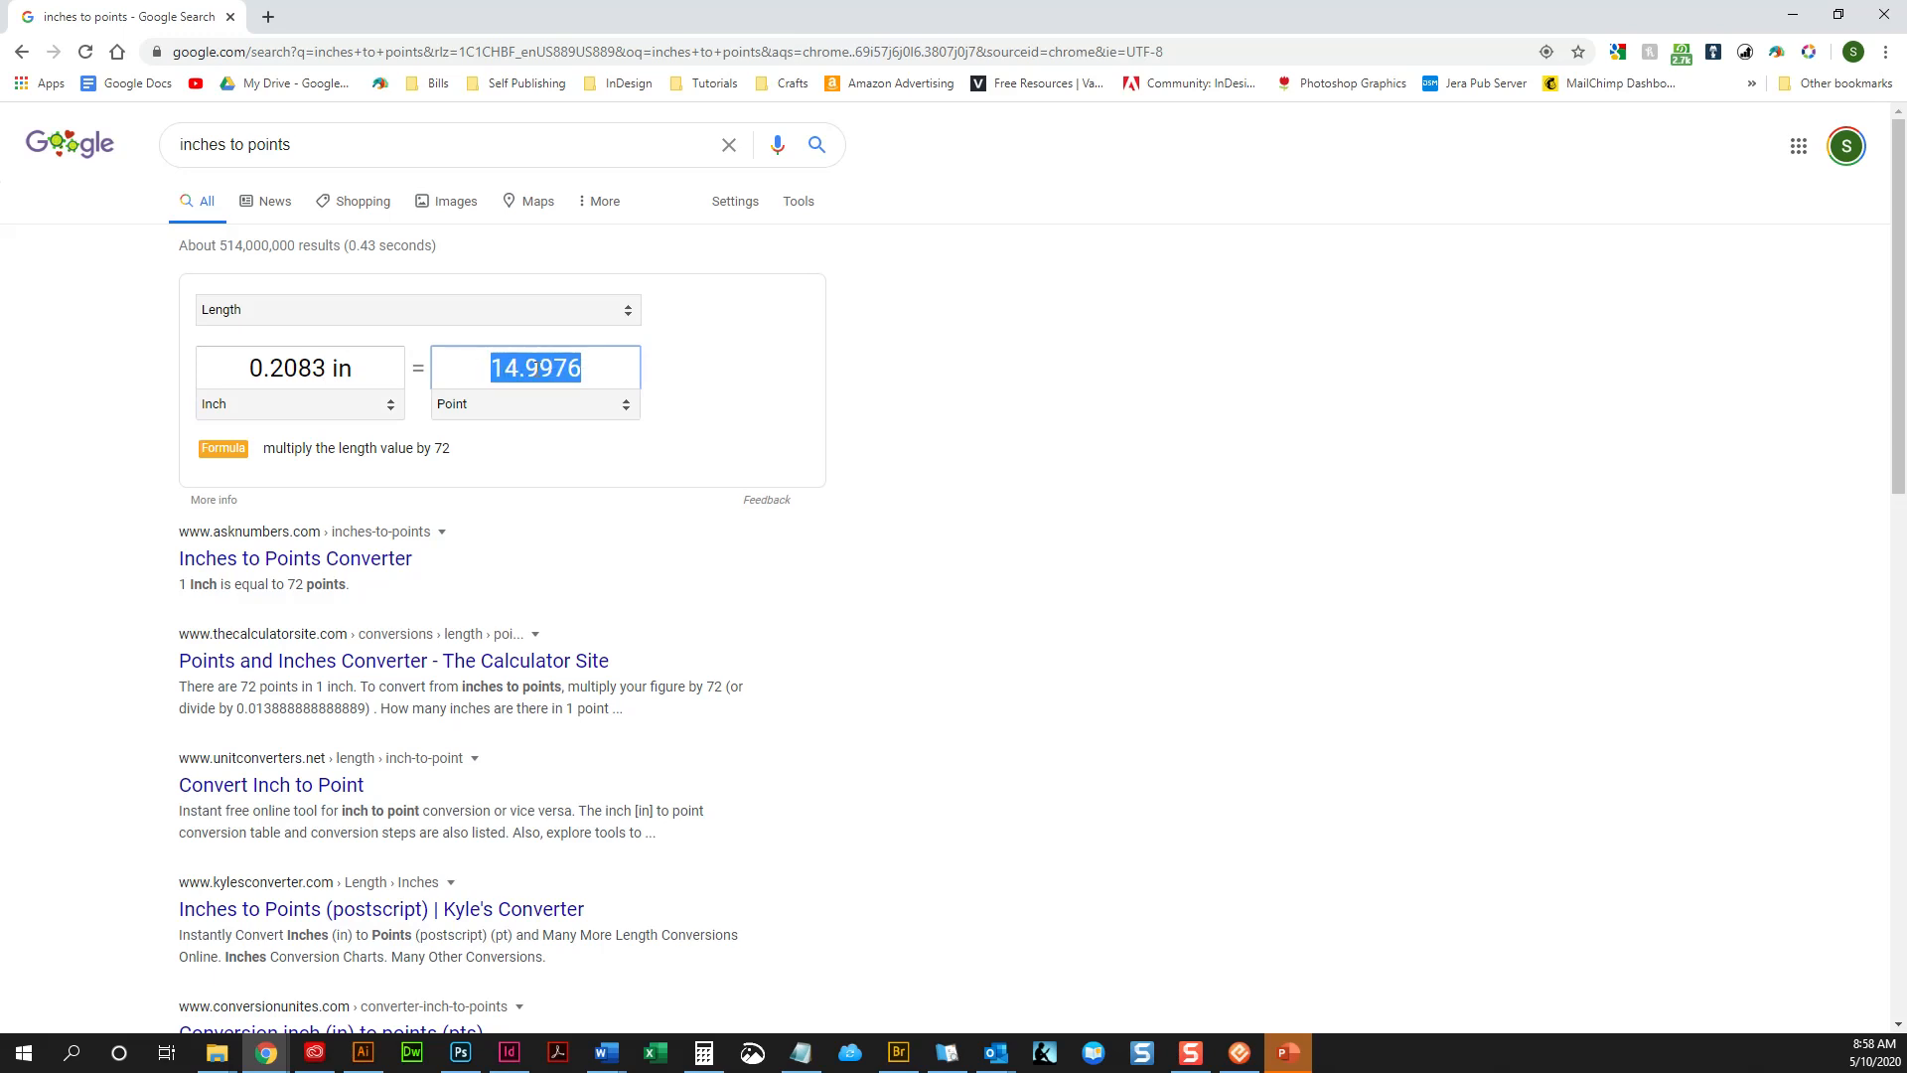
pyautogui.click(591, 369)
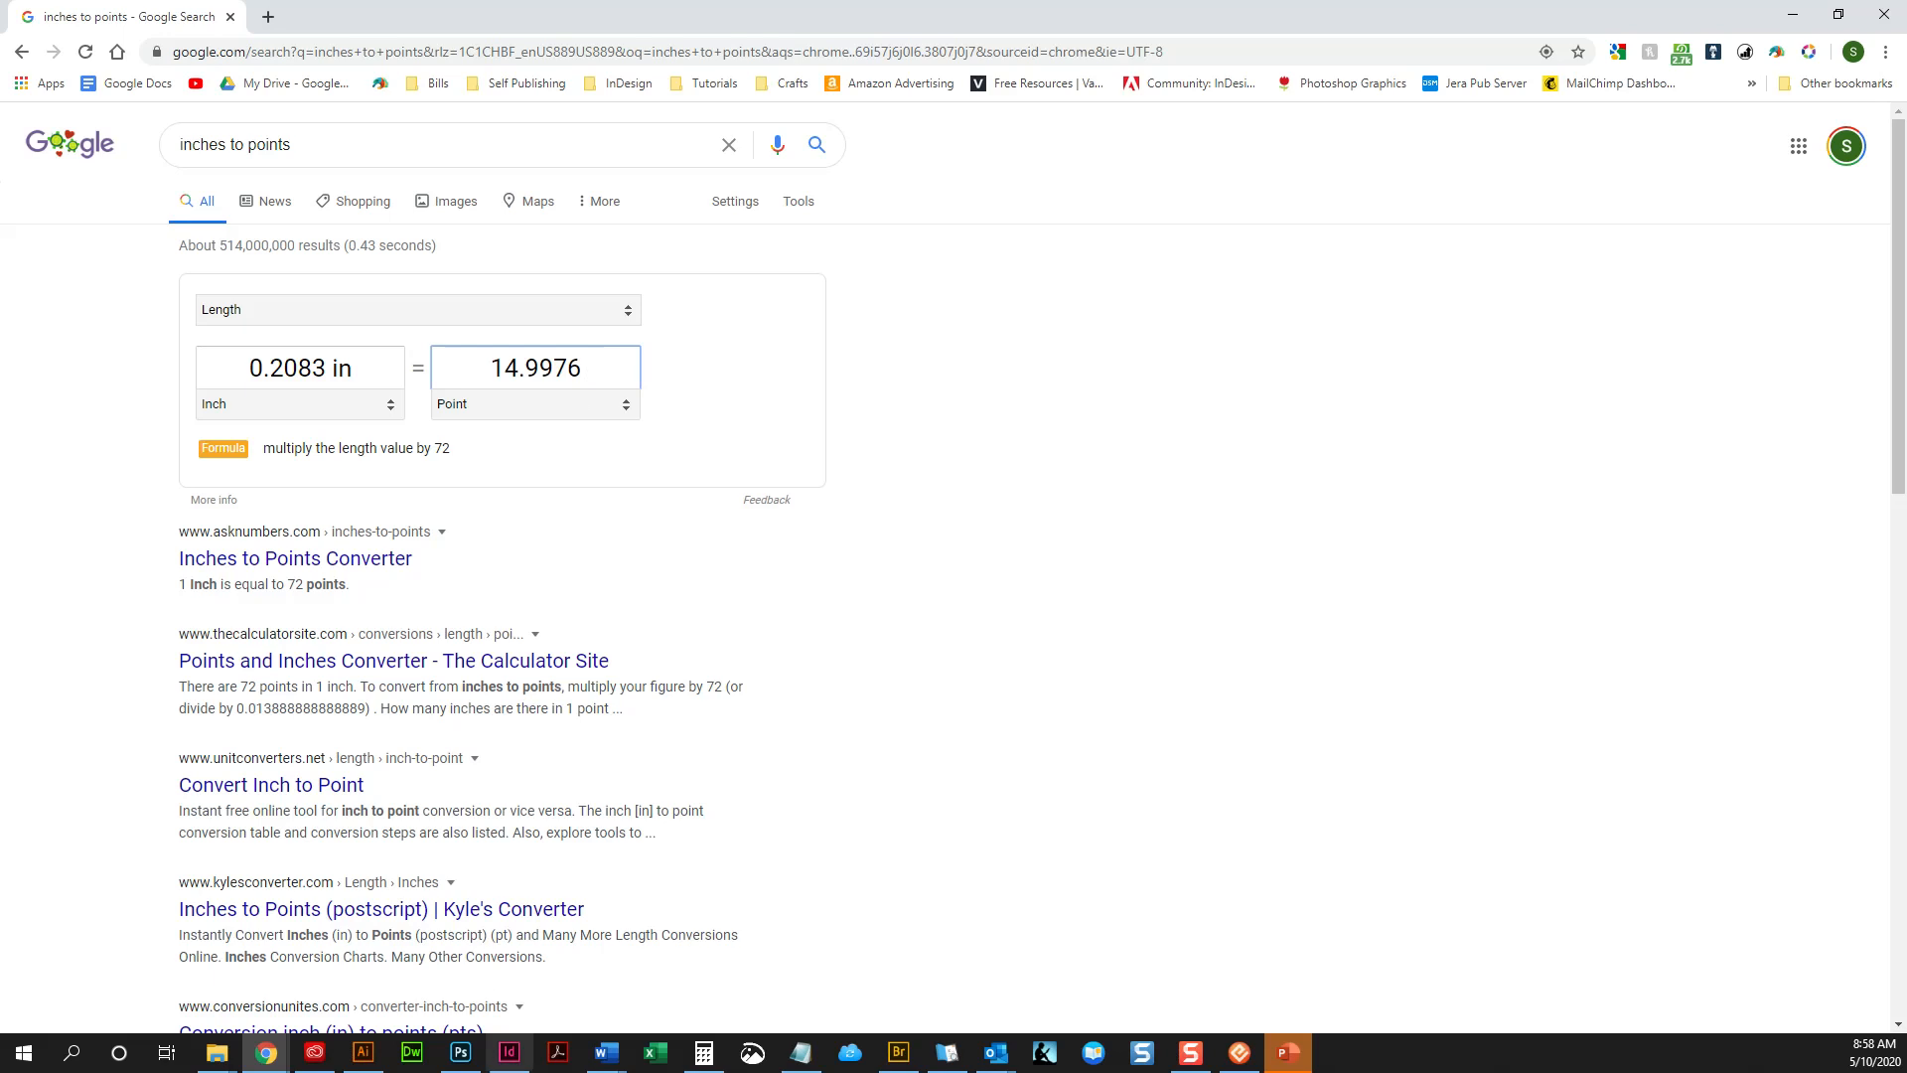
# Switch to Calculator, subtract 14.9976 from 15 and copy the difference, closing the calculator when finished
pyautogui.click(704, 1053)
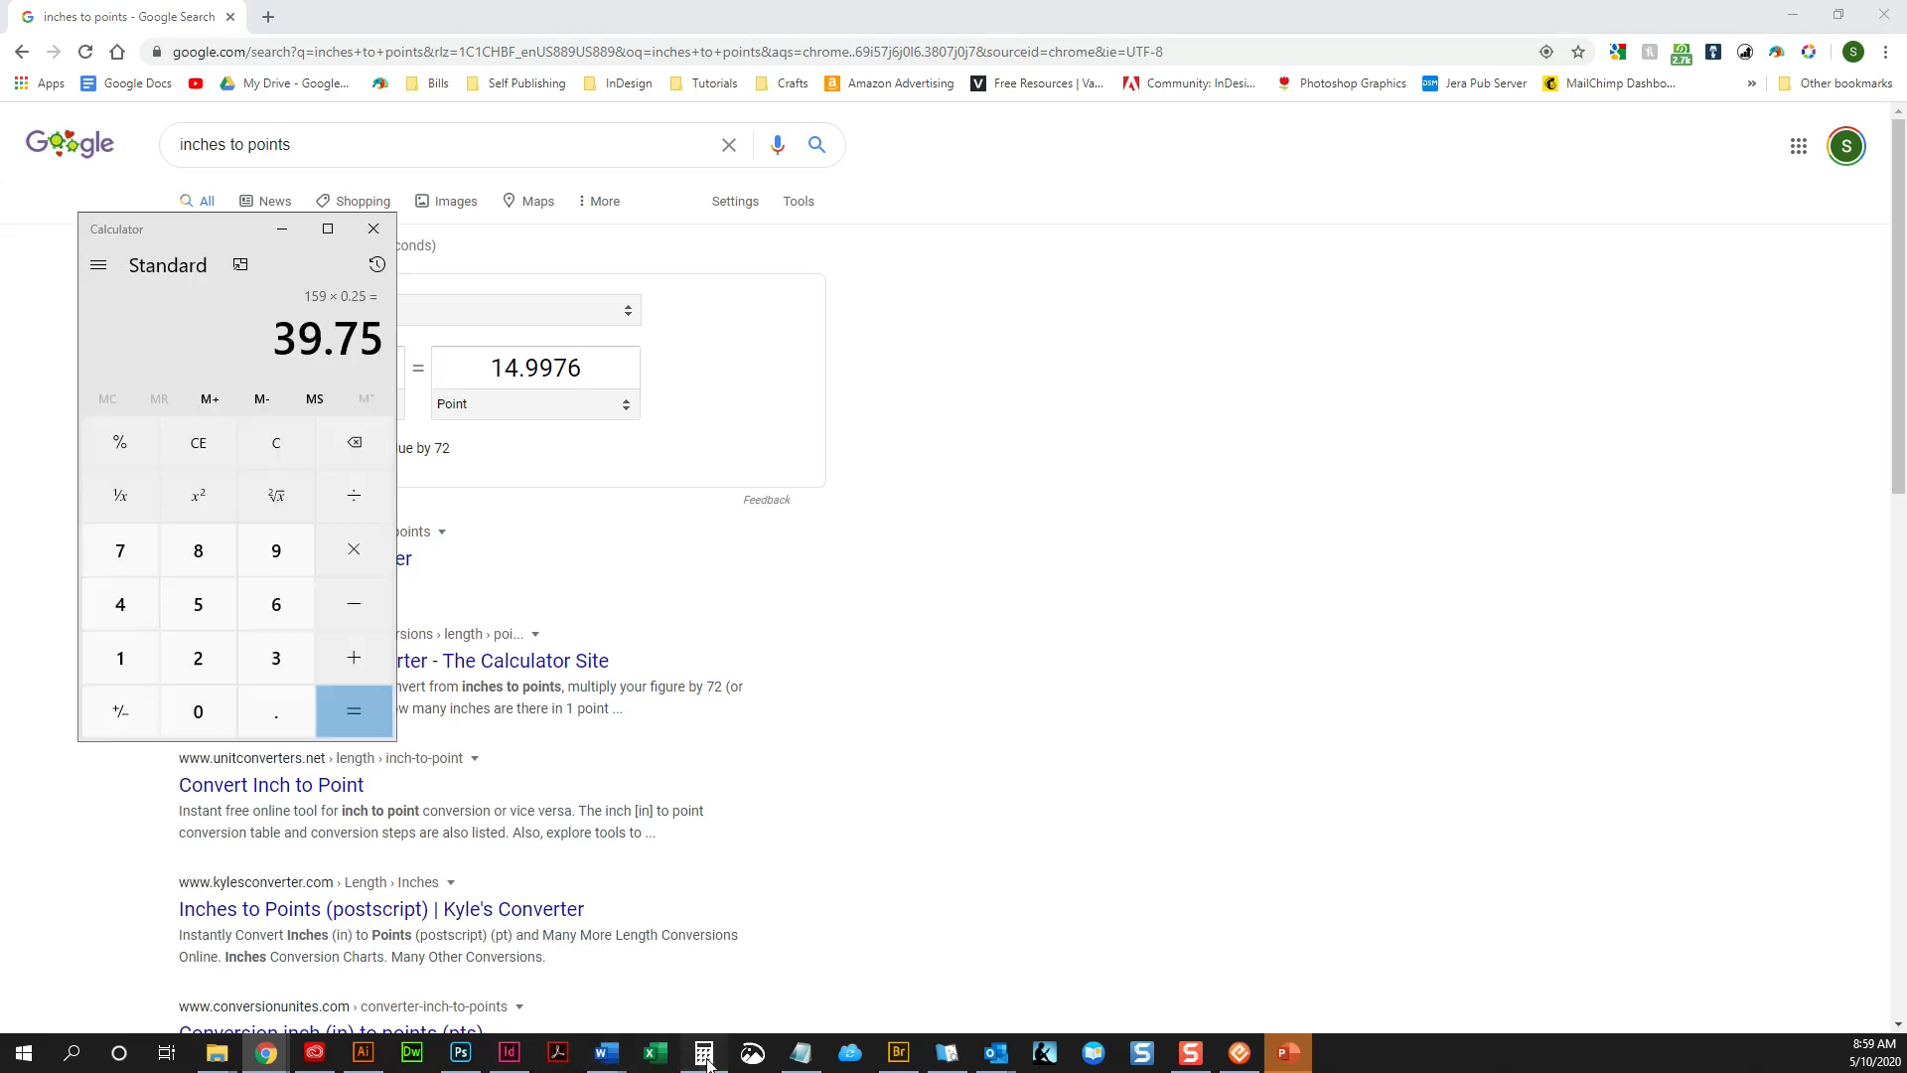
pyautogui.click(279, 460)
pyautogui.write('15-47')
pyautogui.press('BackSpace')
pyautogui.press('BackSpace')
pyautogui.write('14.9976')
pyautogui.press('Return')
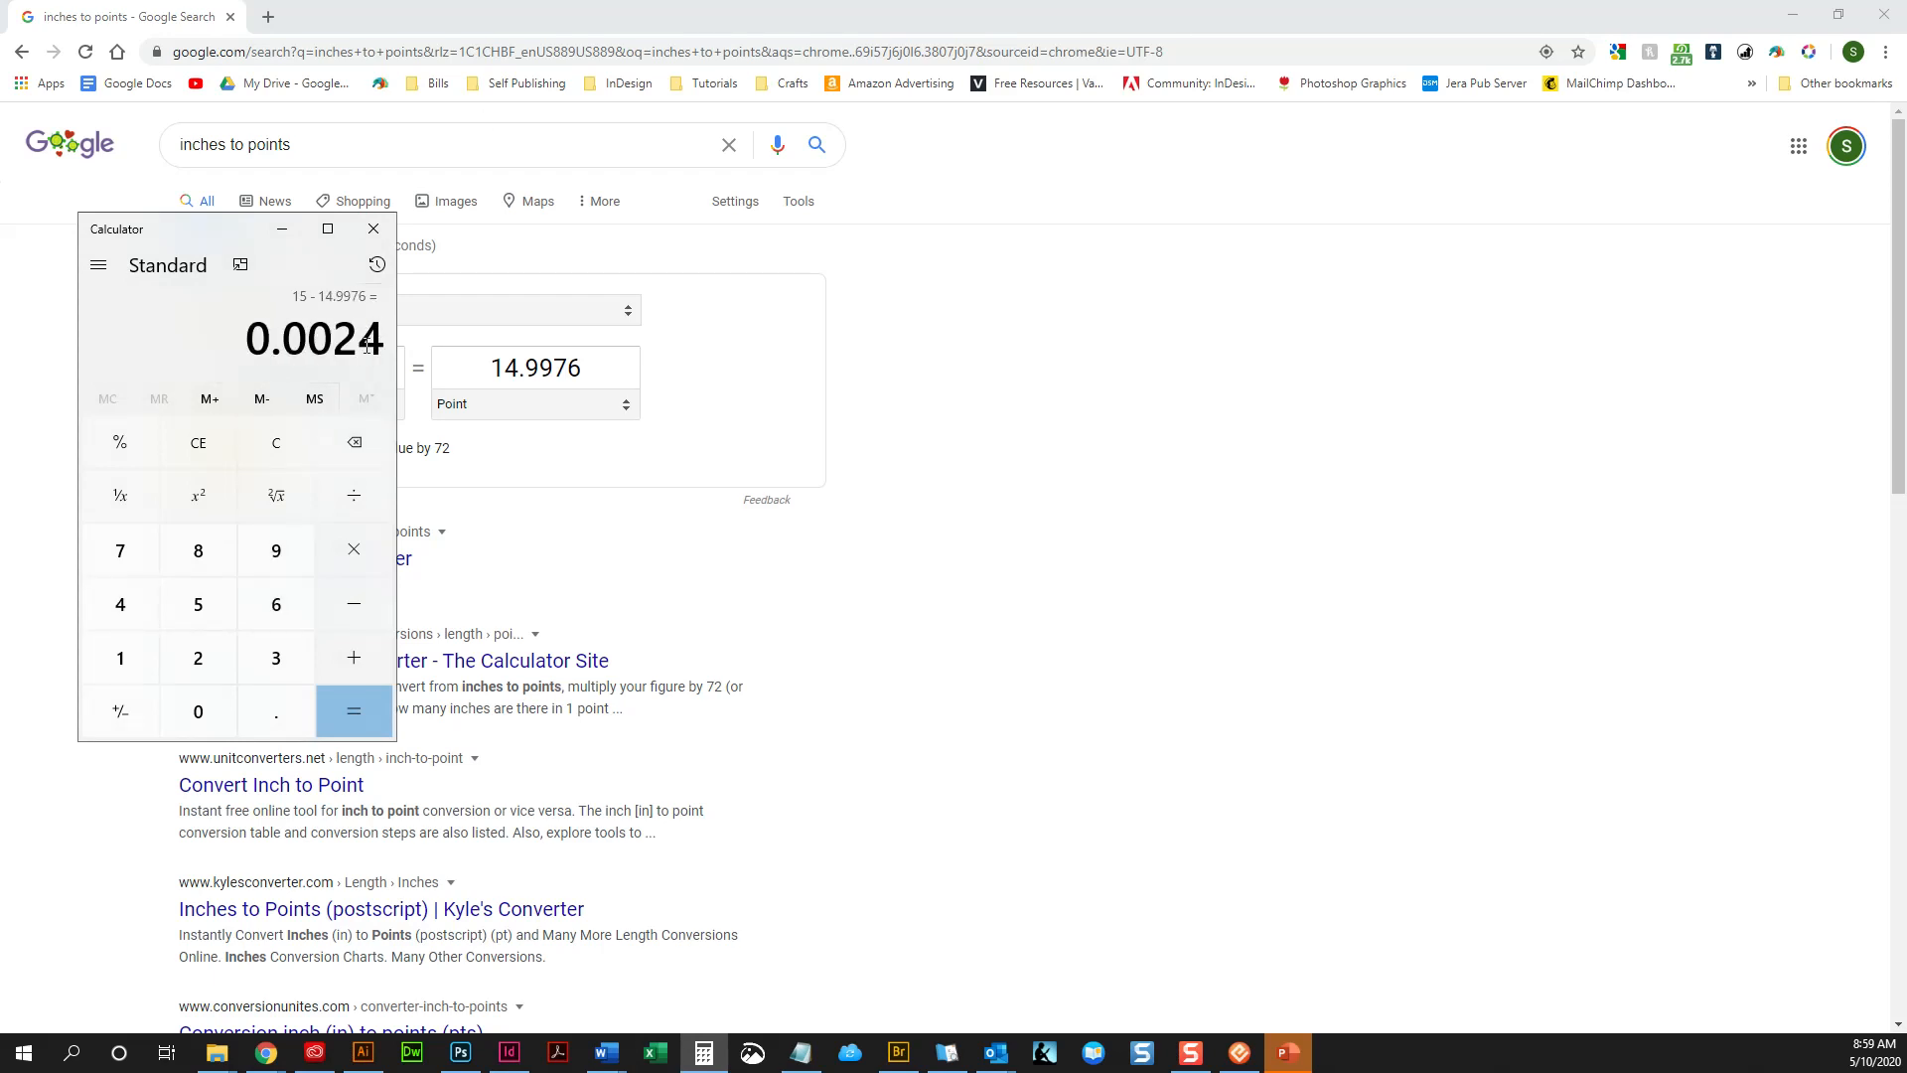
pyautogui.moveTo(248, 338); pyautogui.dragTo(390, 344)
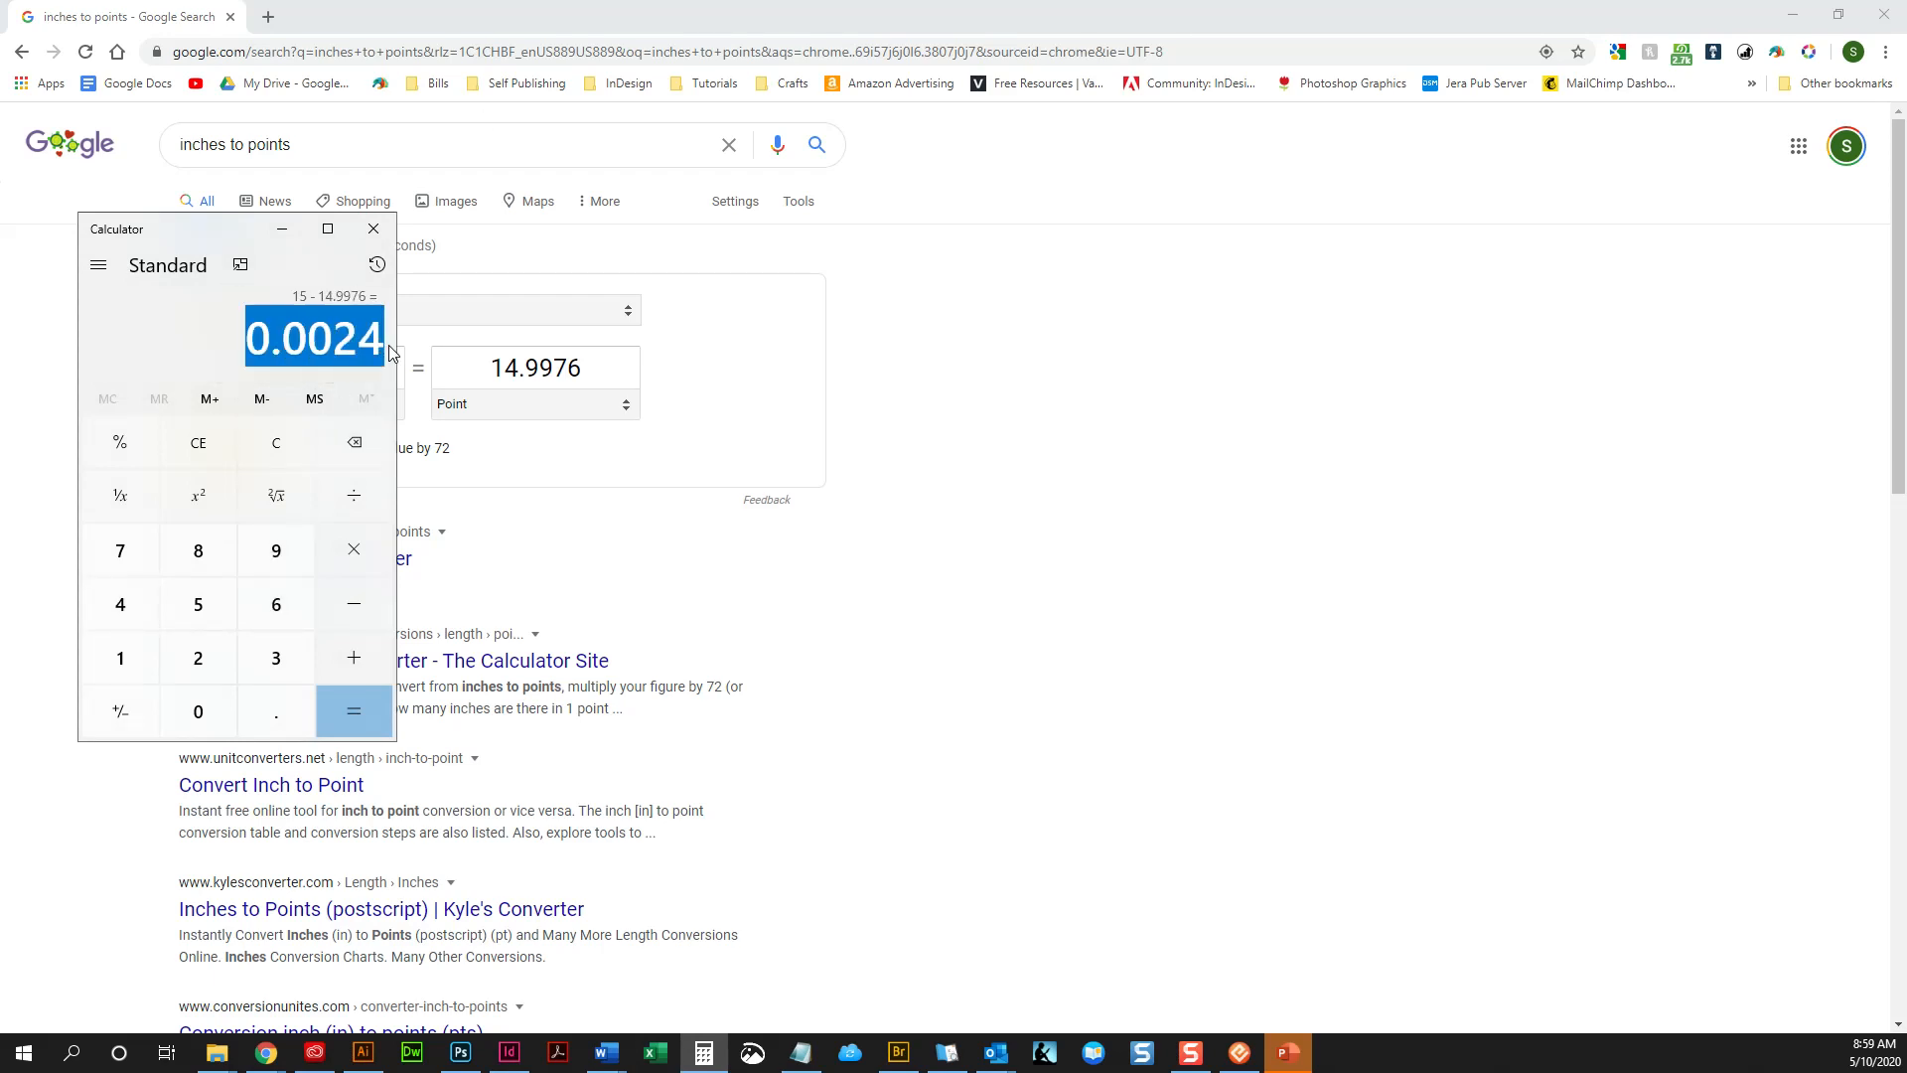
pyautogui.rightClick(389, 344)
pyautogui.click(417, 366)
pyautogui.click(373, 229)
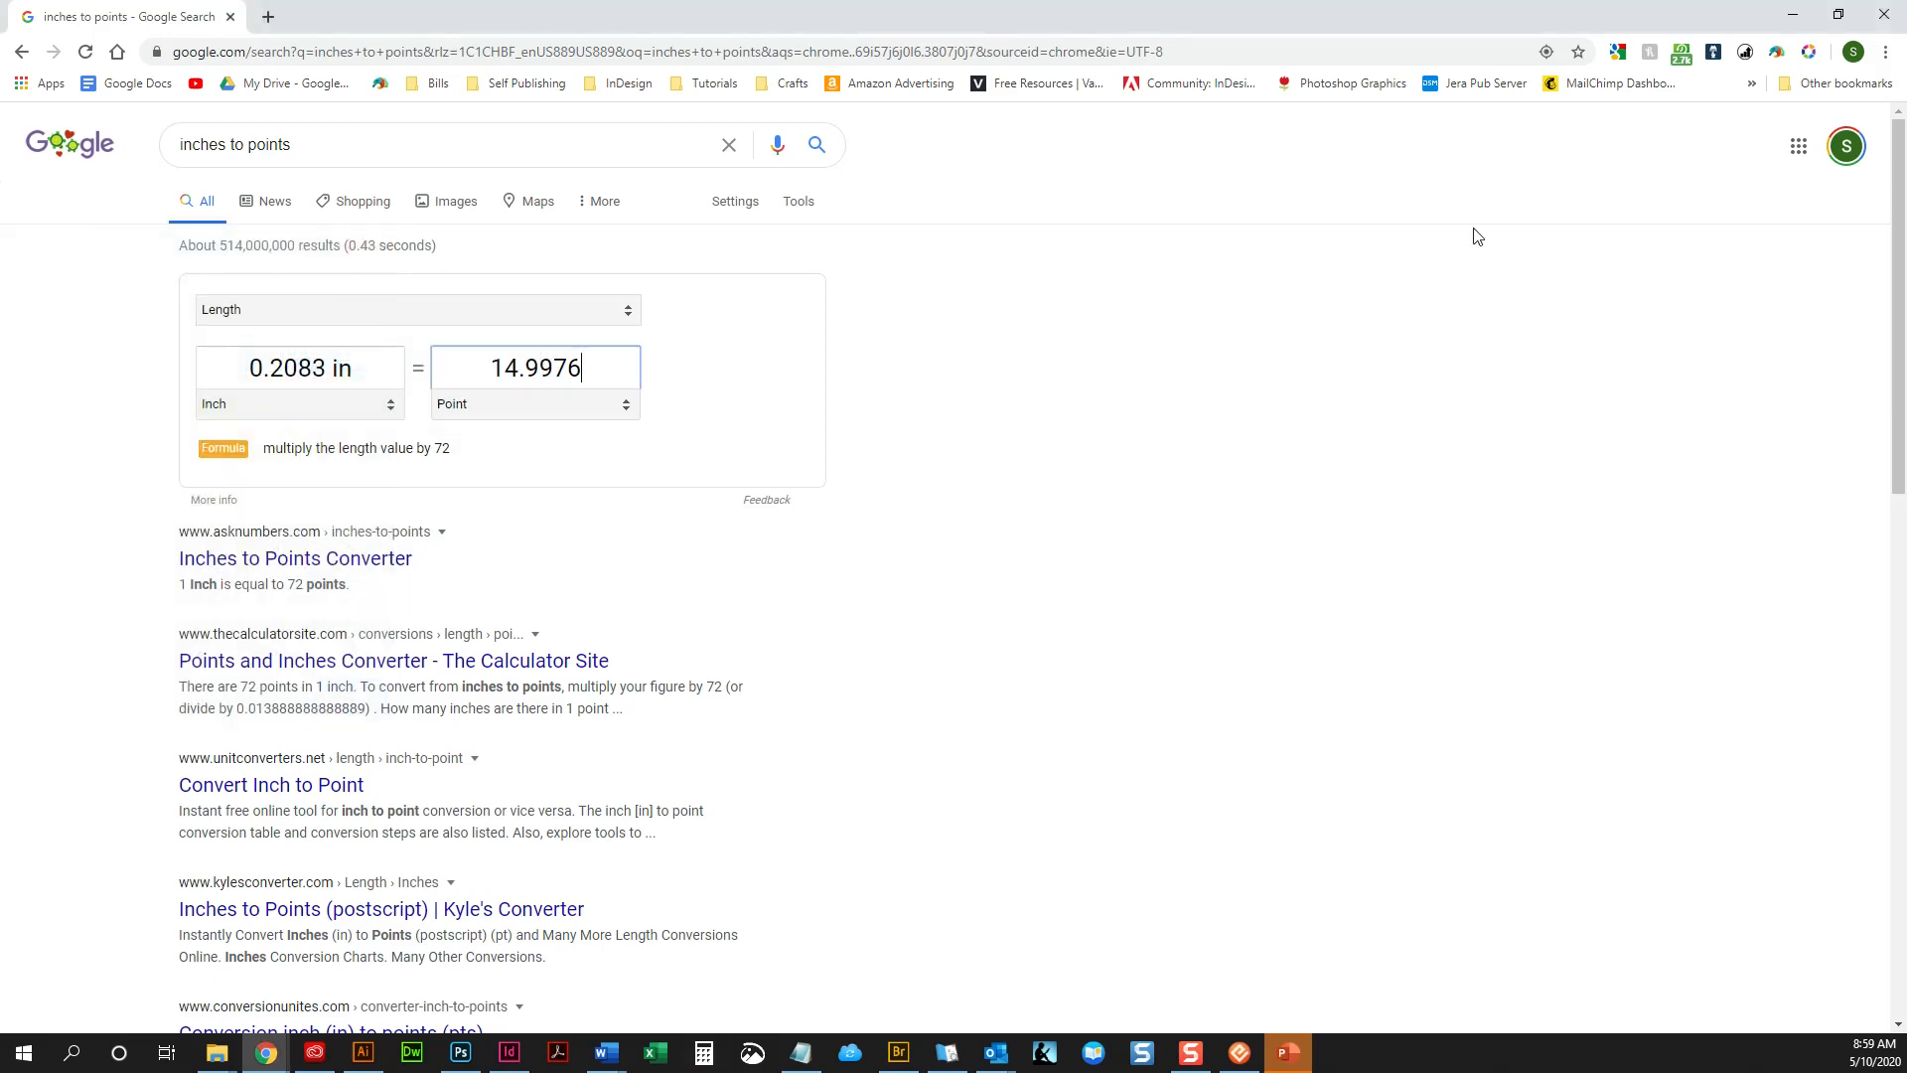
# Switch back to InDesign and delete the small measuring rectangle at the bottom of page 2
pyautogui.moveTo(1344, 16); pyautogui.dragTo(0, 34)
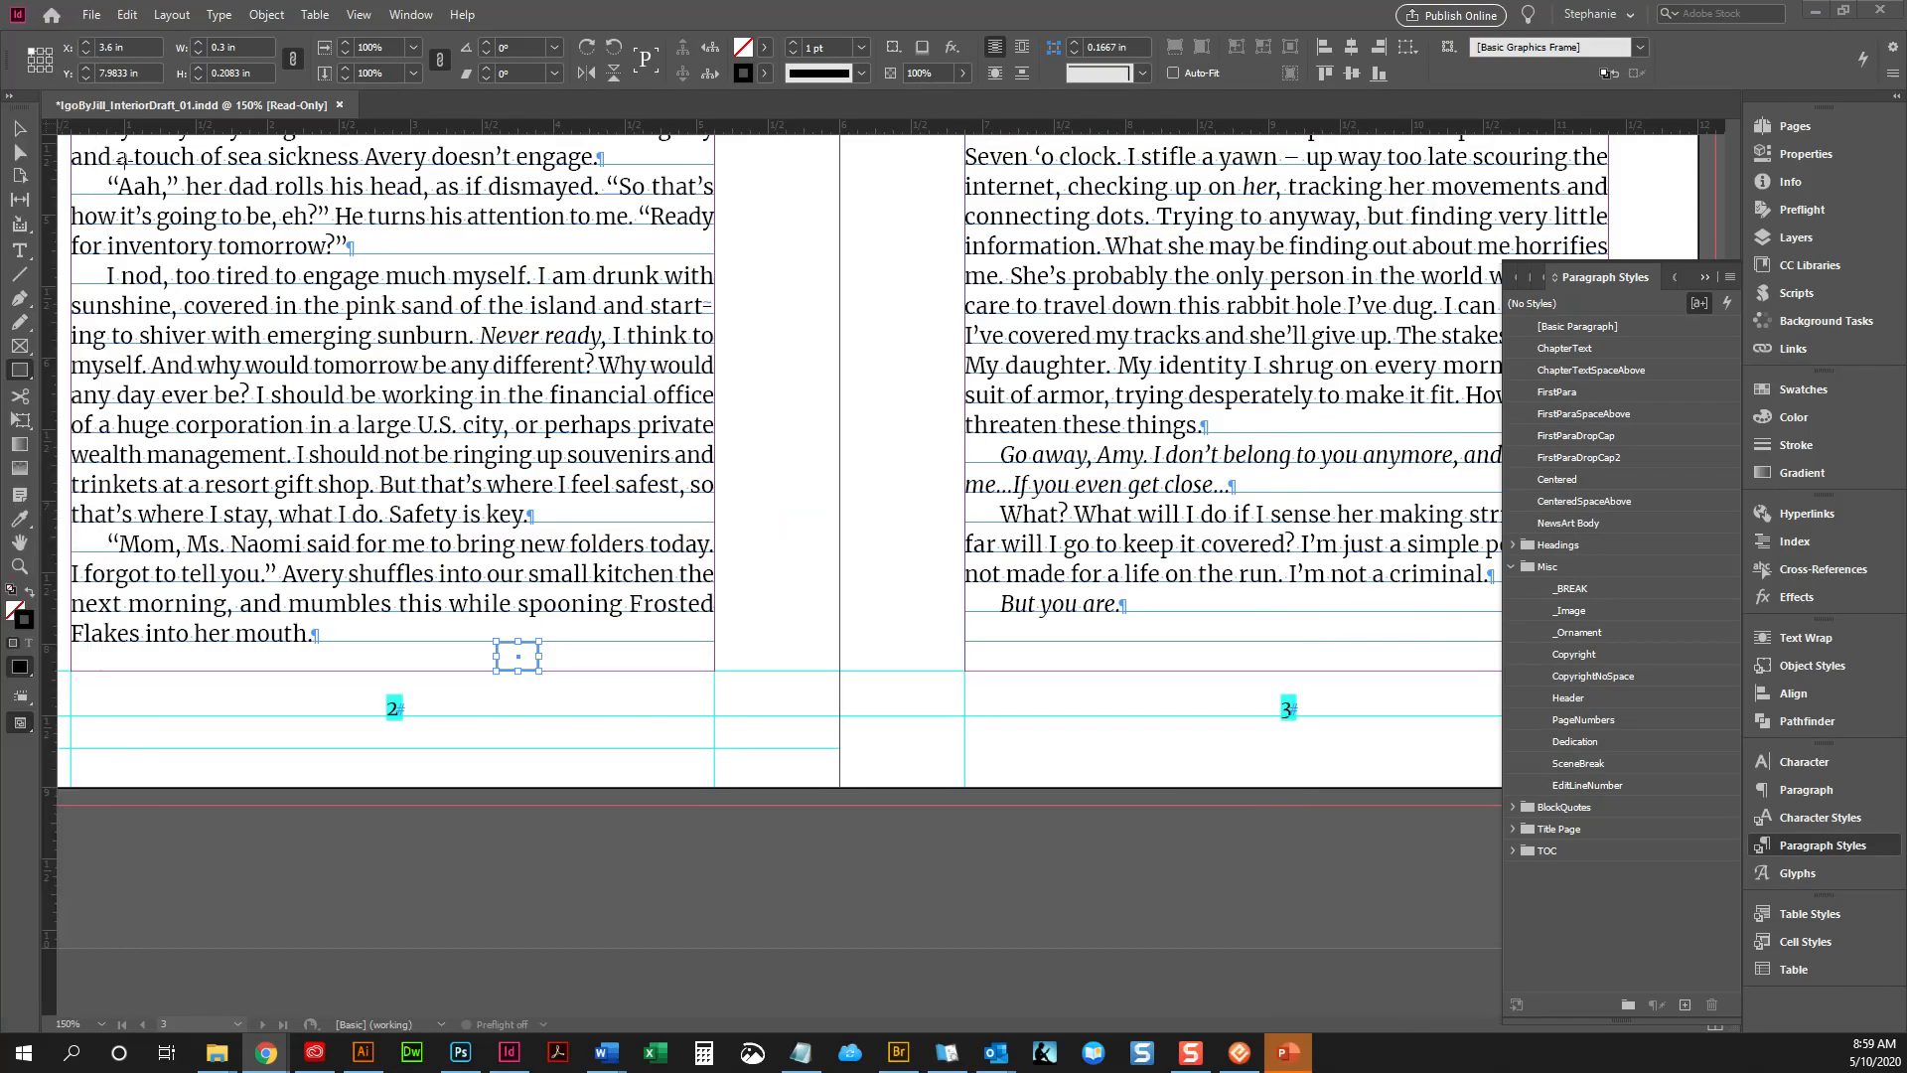
pyautogui.click(20, 129)
pyautogui.click(633, 815)
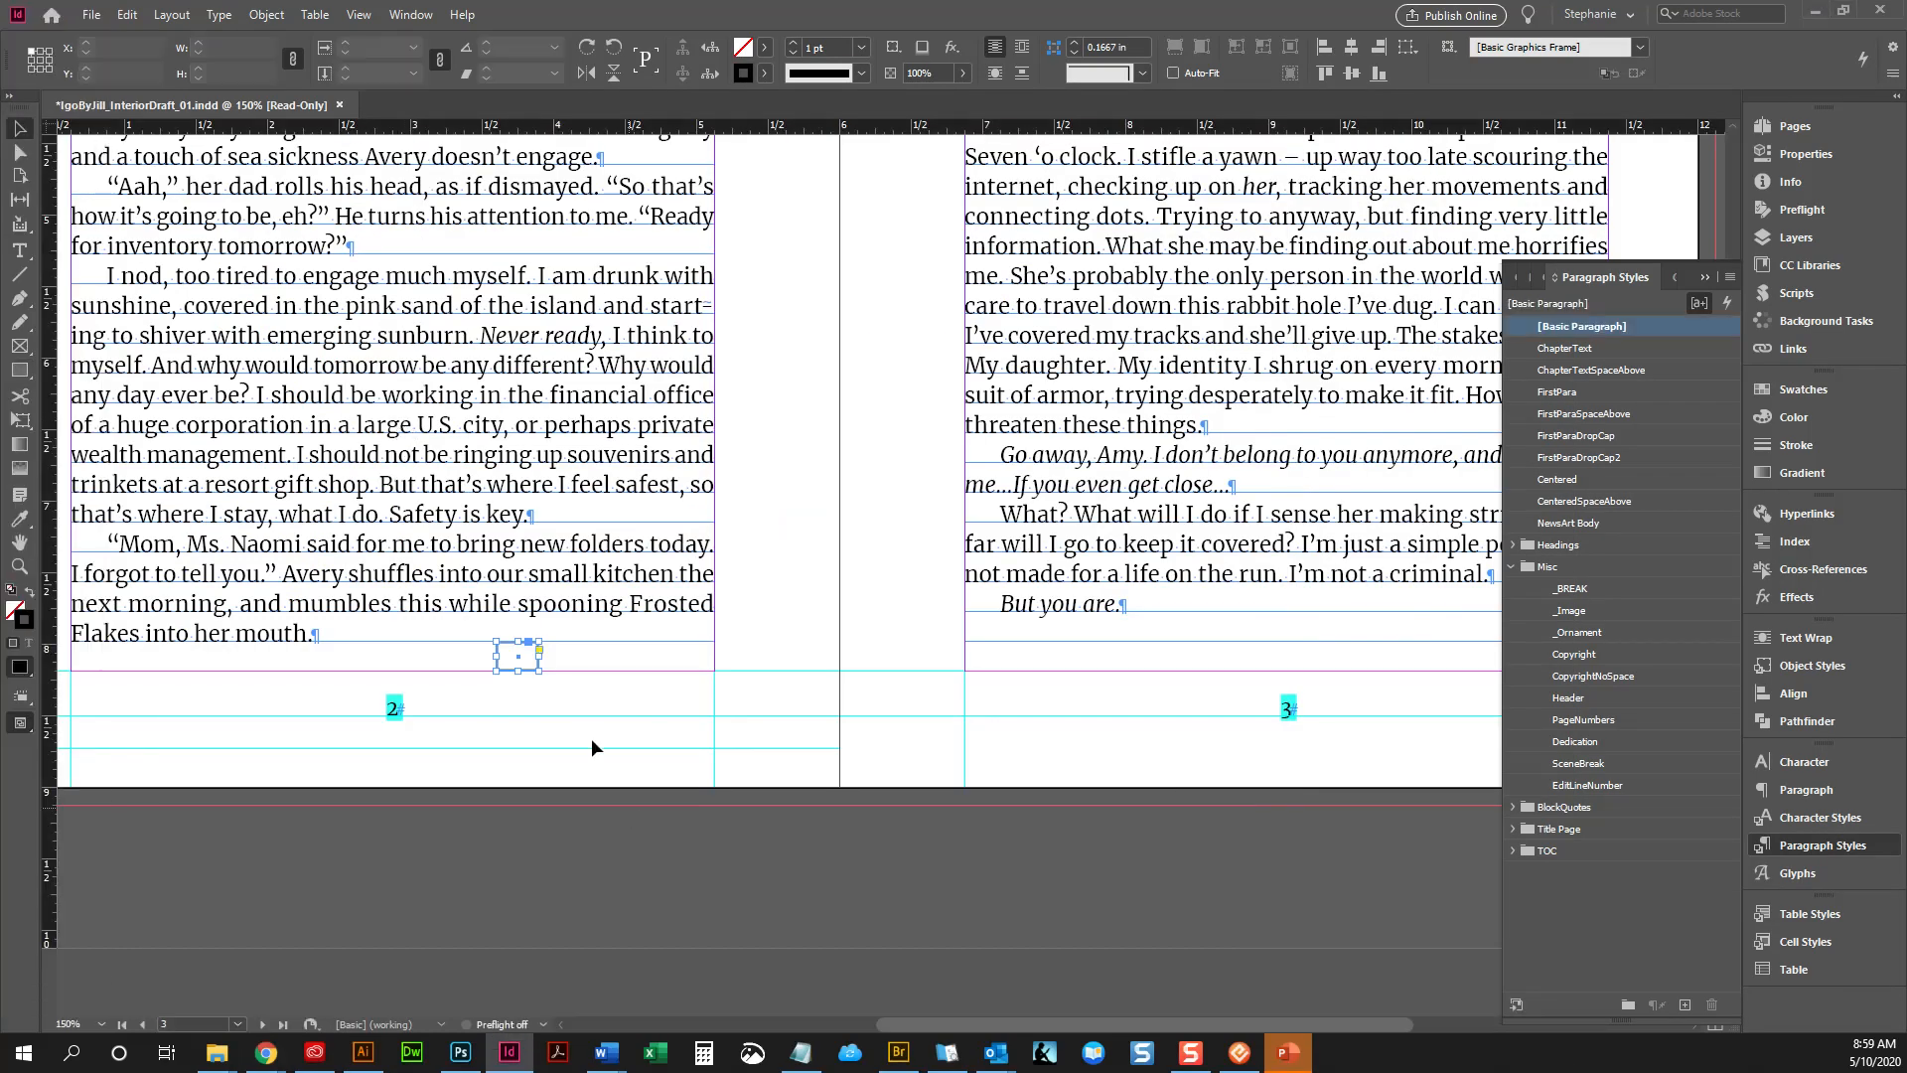
pyautogui.click(535, 663)
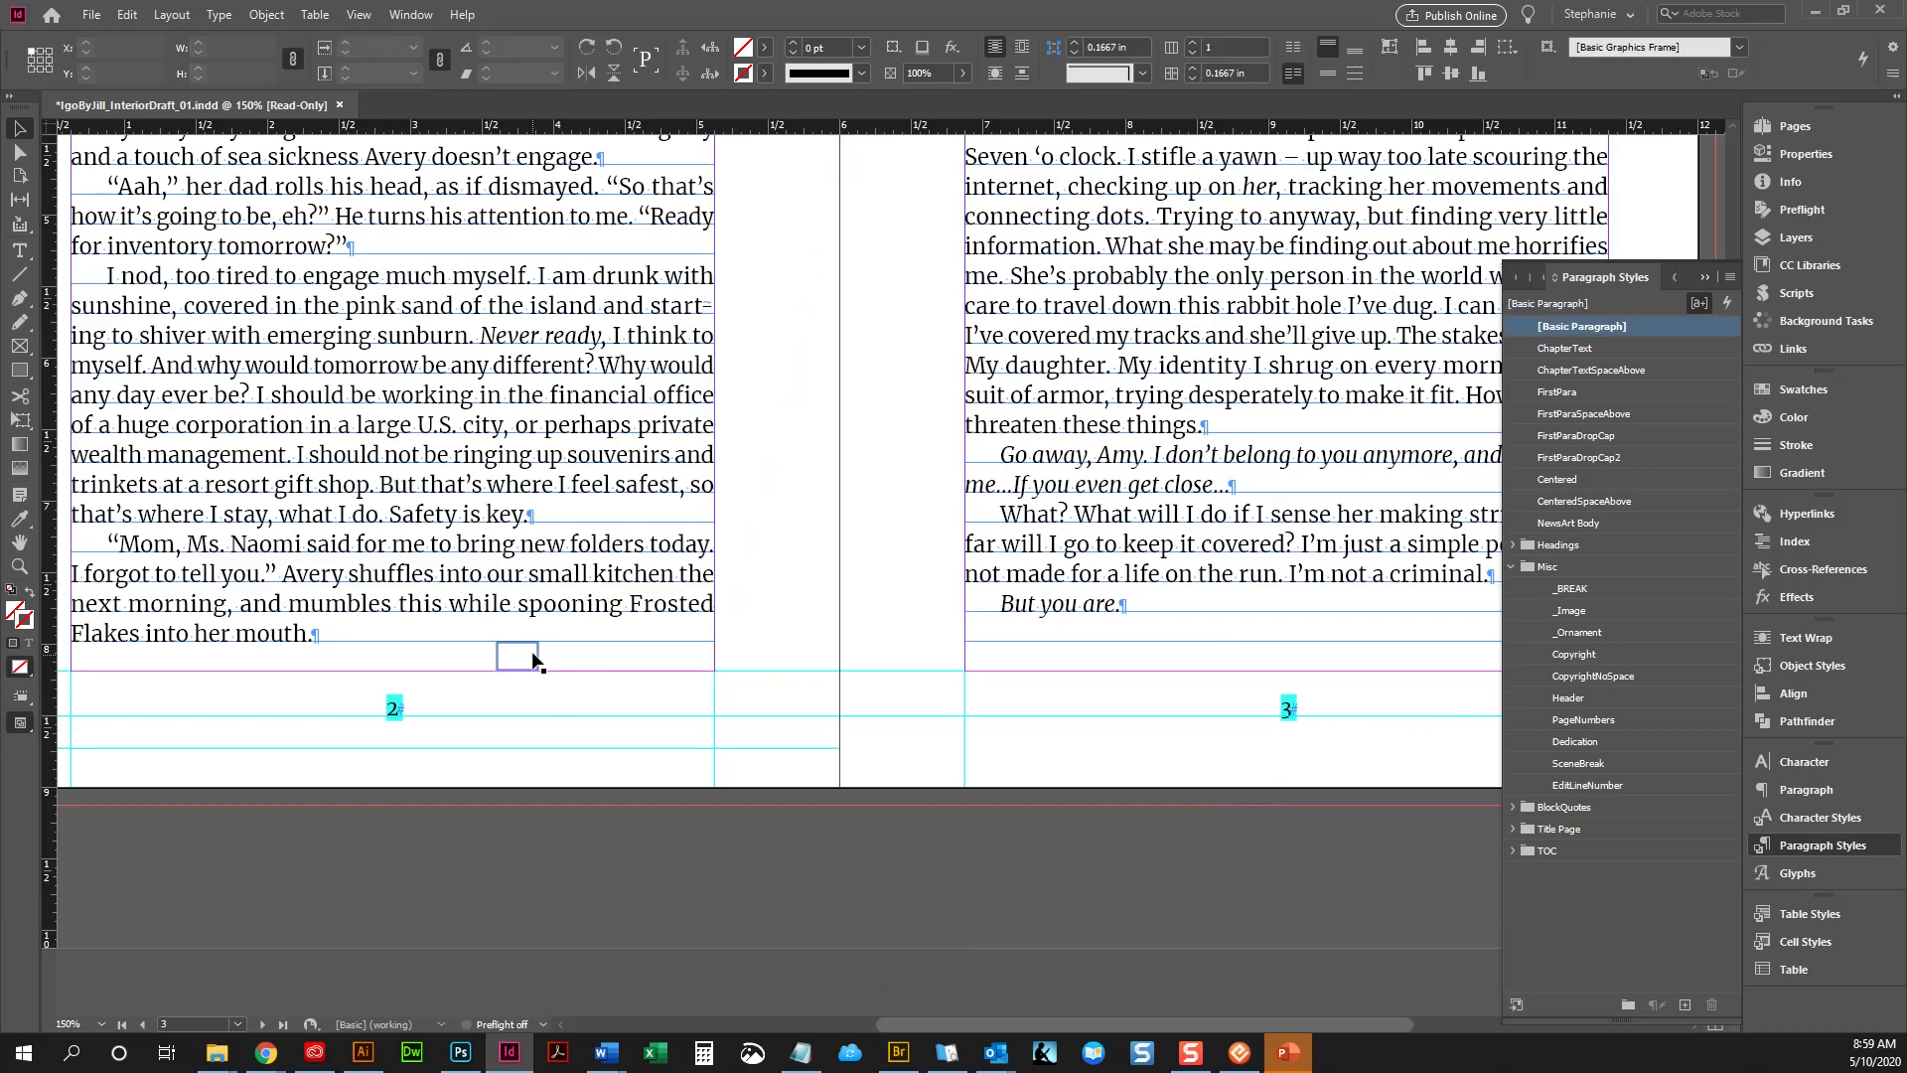
pyautogui.press('Delete')
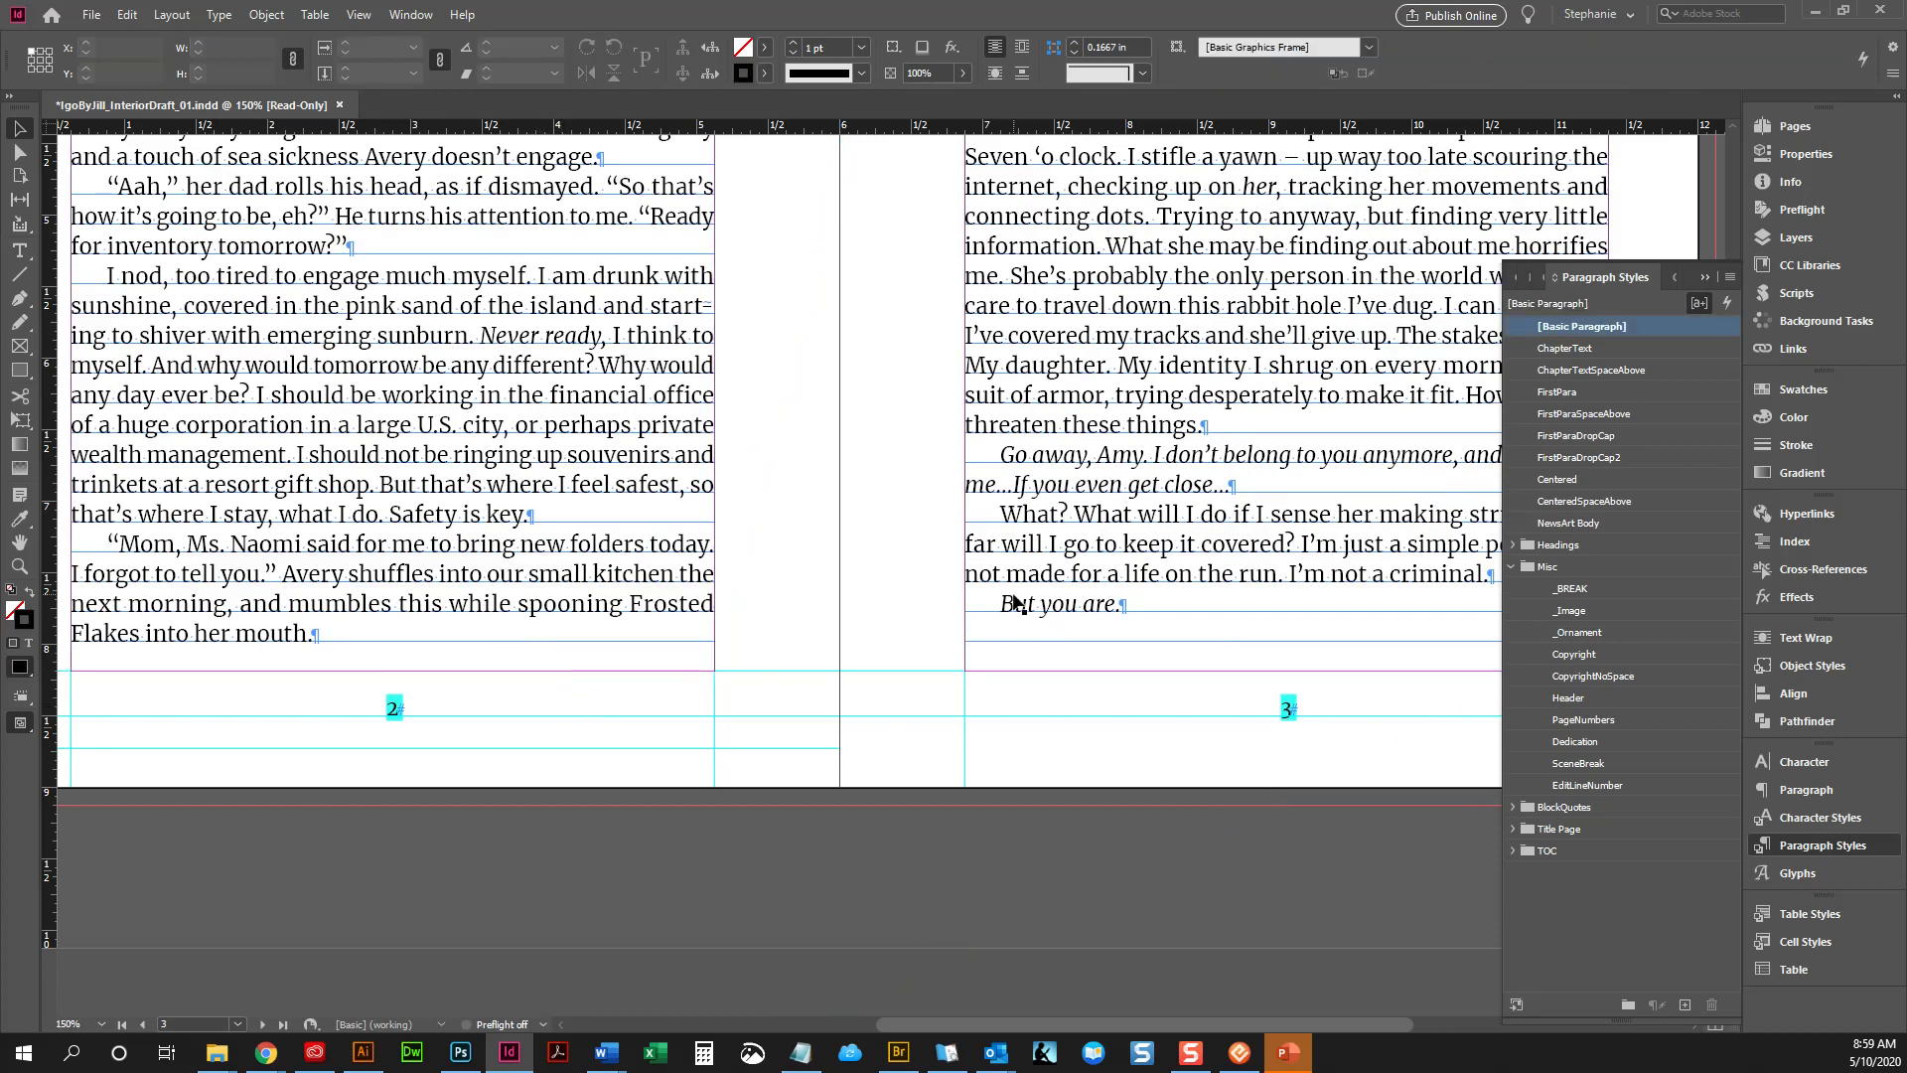
# Select all master spreads from A-Header through G-Header-OtherTitles and open their Margins and Columns settings
pyautogui.click(1788, 127)
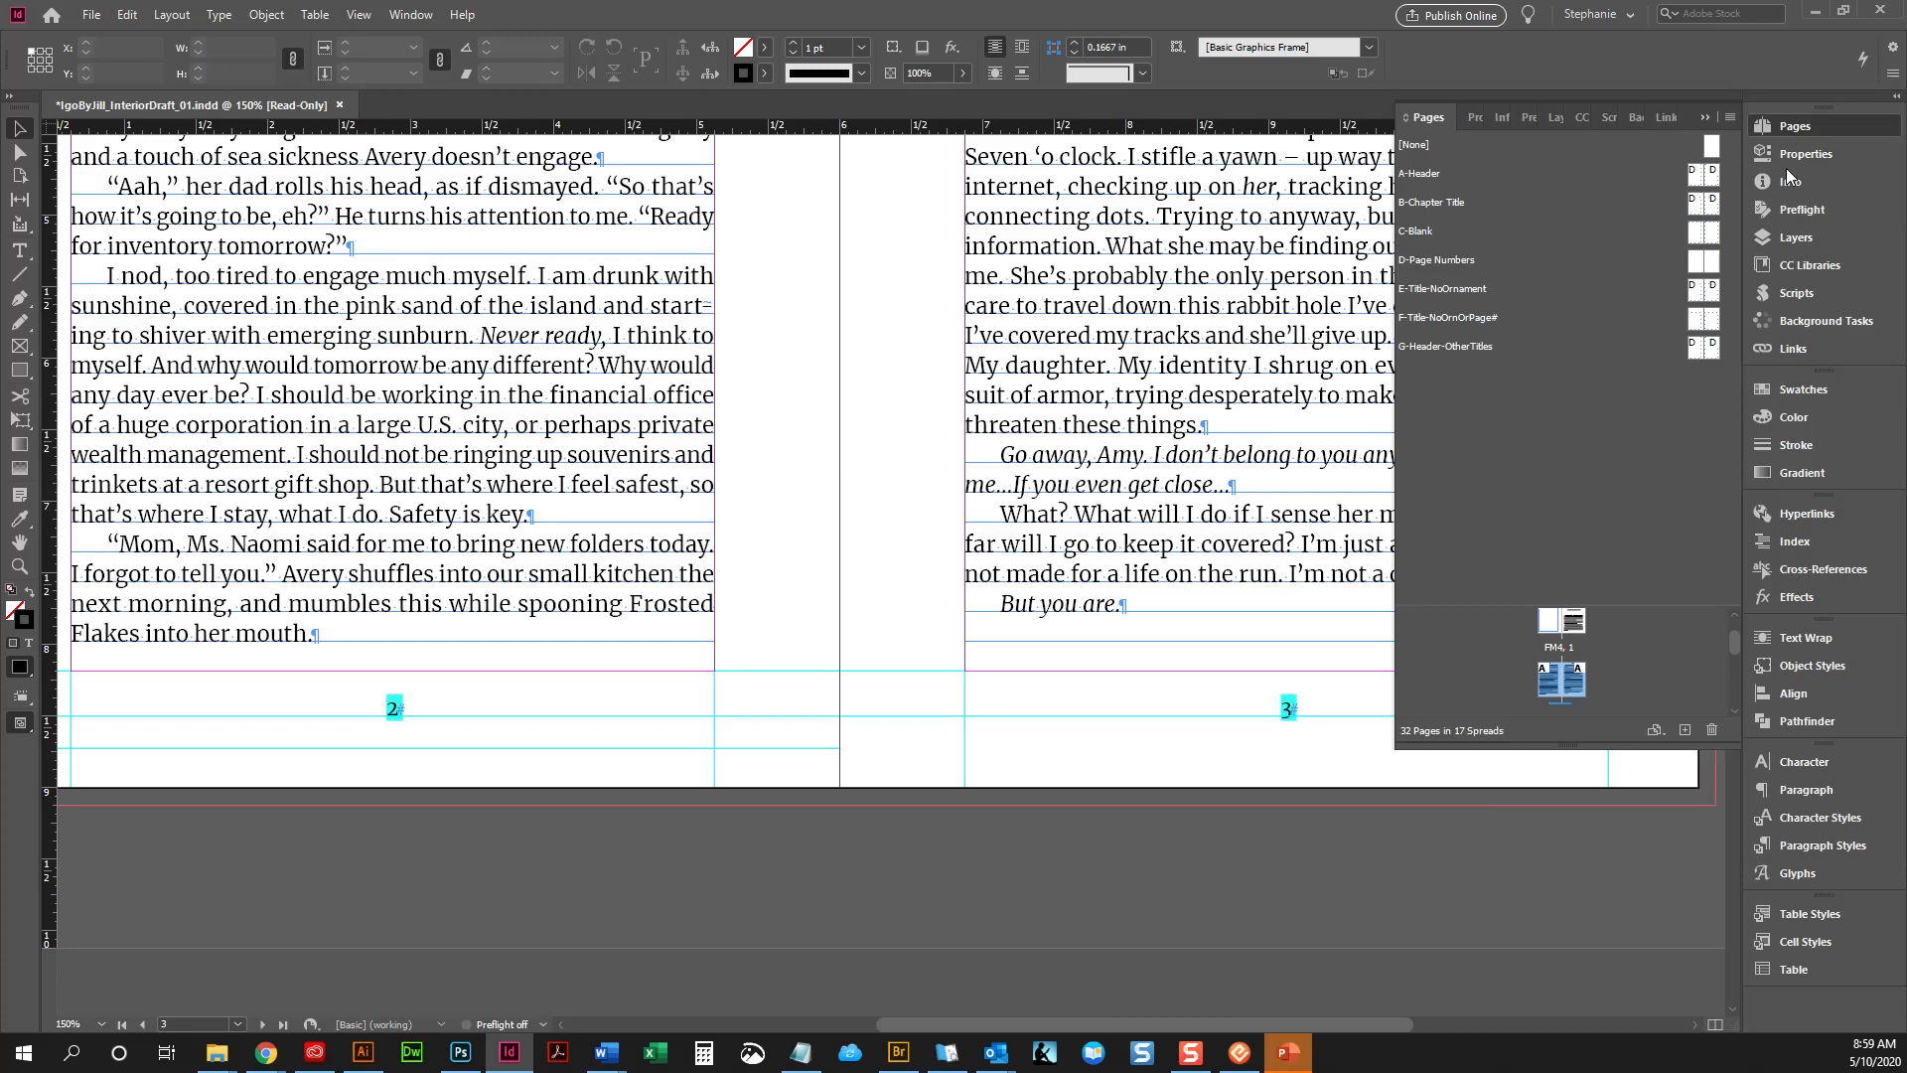
pyautogui.click(1695, 176)
pyautogui.keyDown('shift'); pyautogui.click(1710, 348); pyautogui.keyUp('shift')
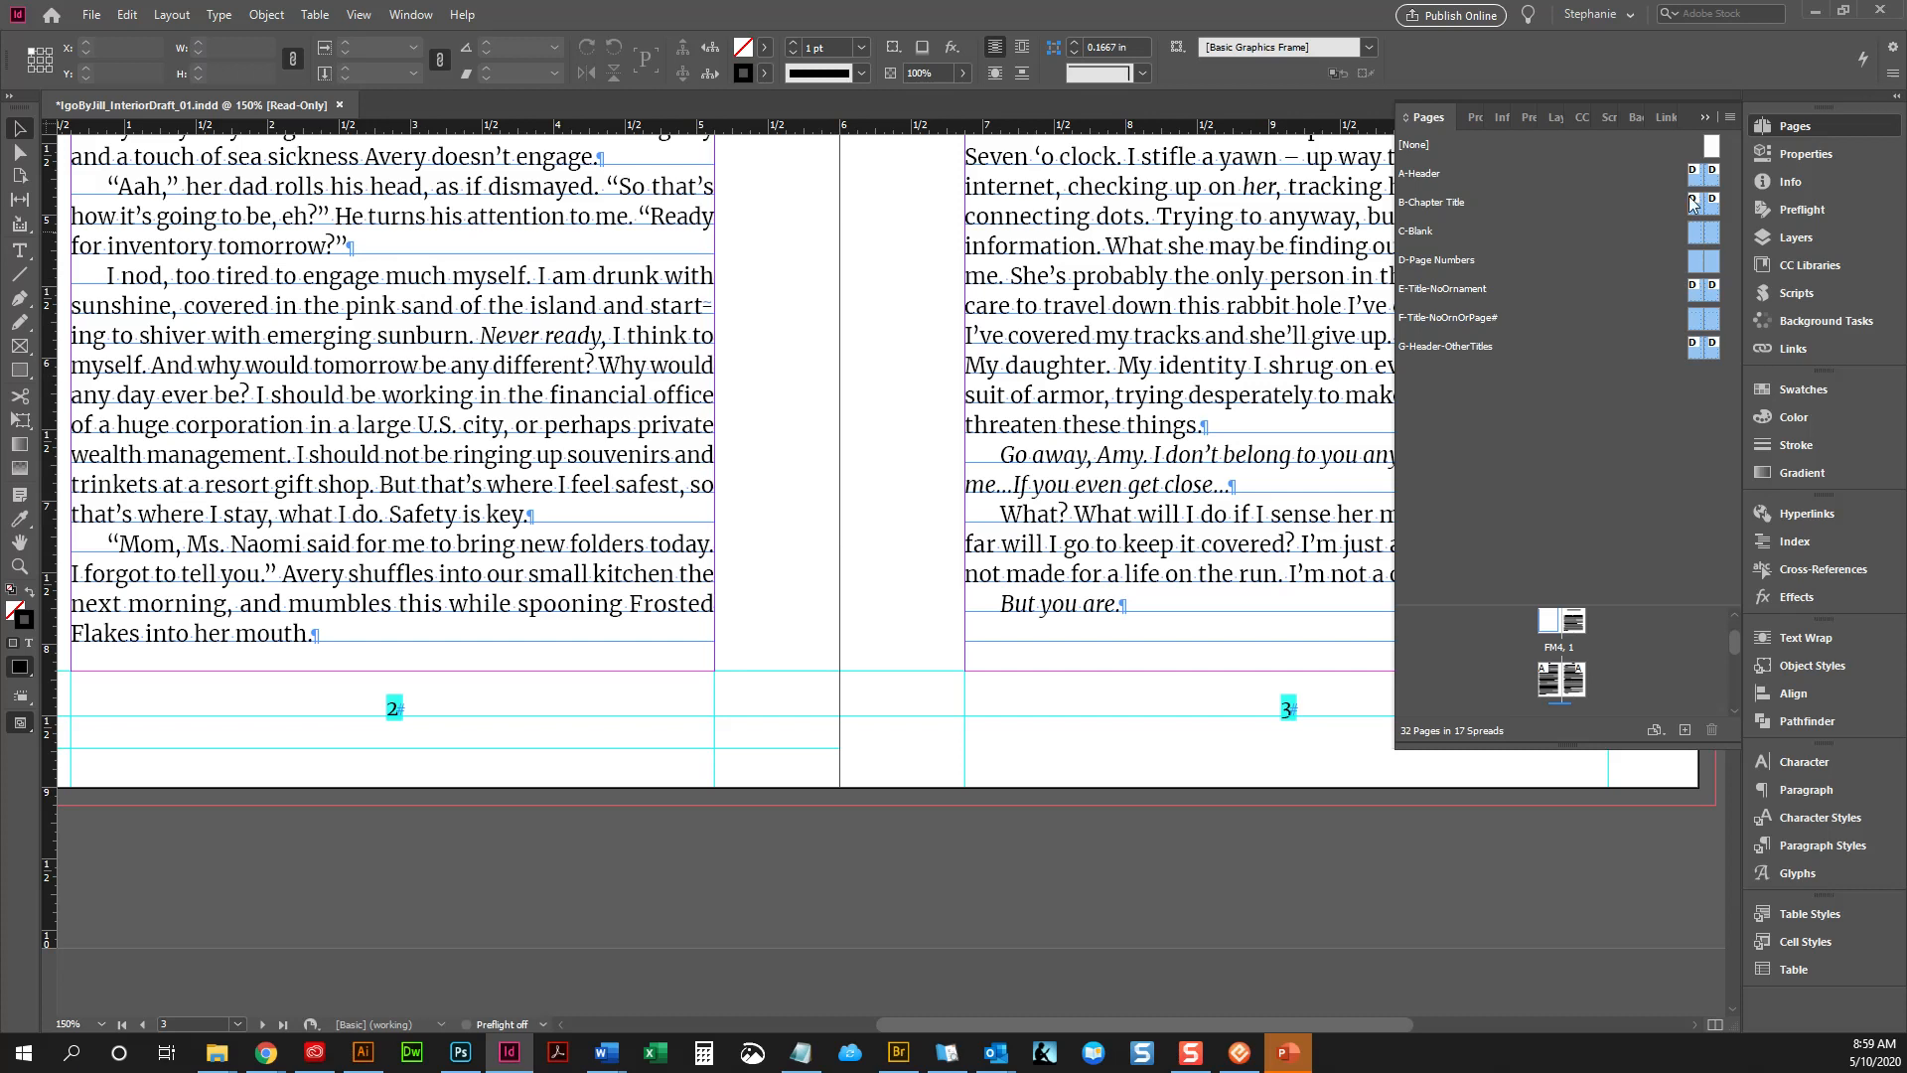
pyautogui.click(1625, 433)
pyautogui.click(1697, 177)
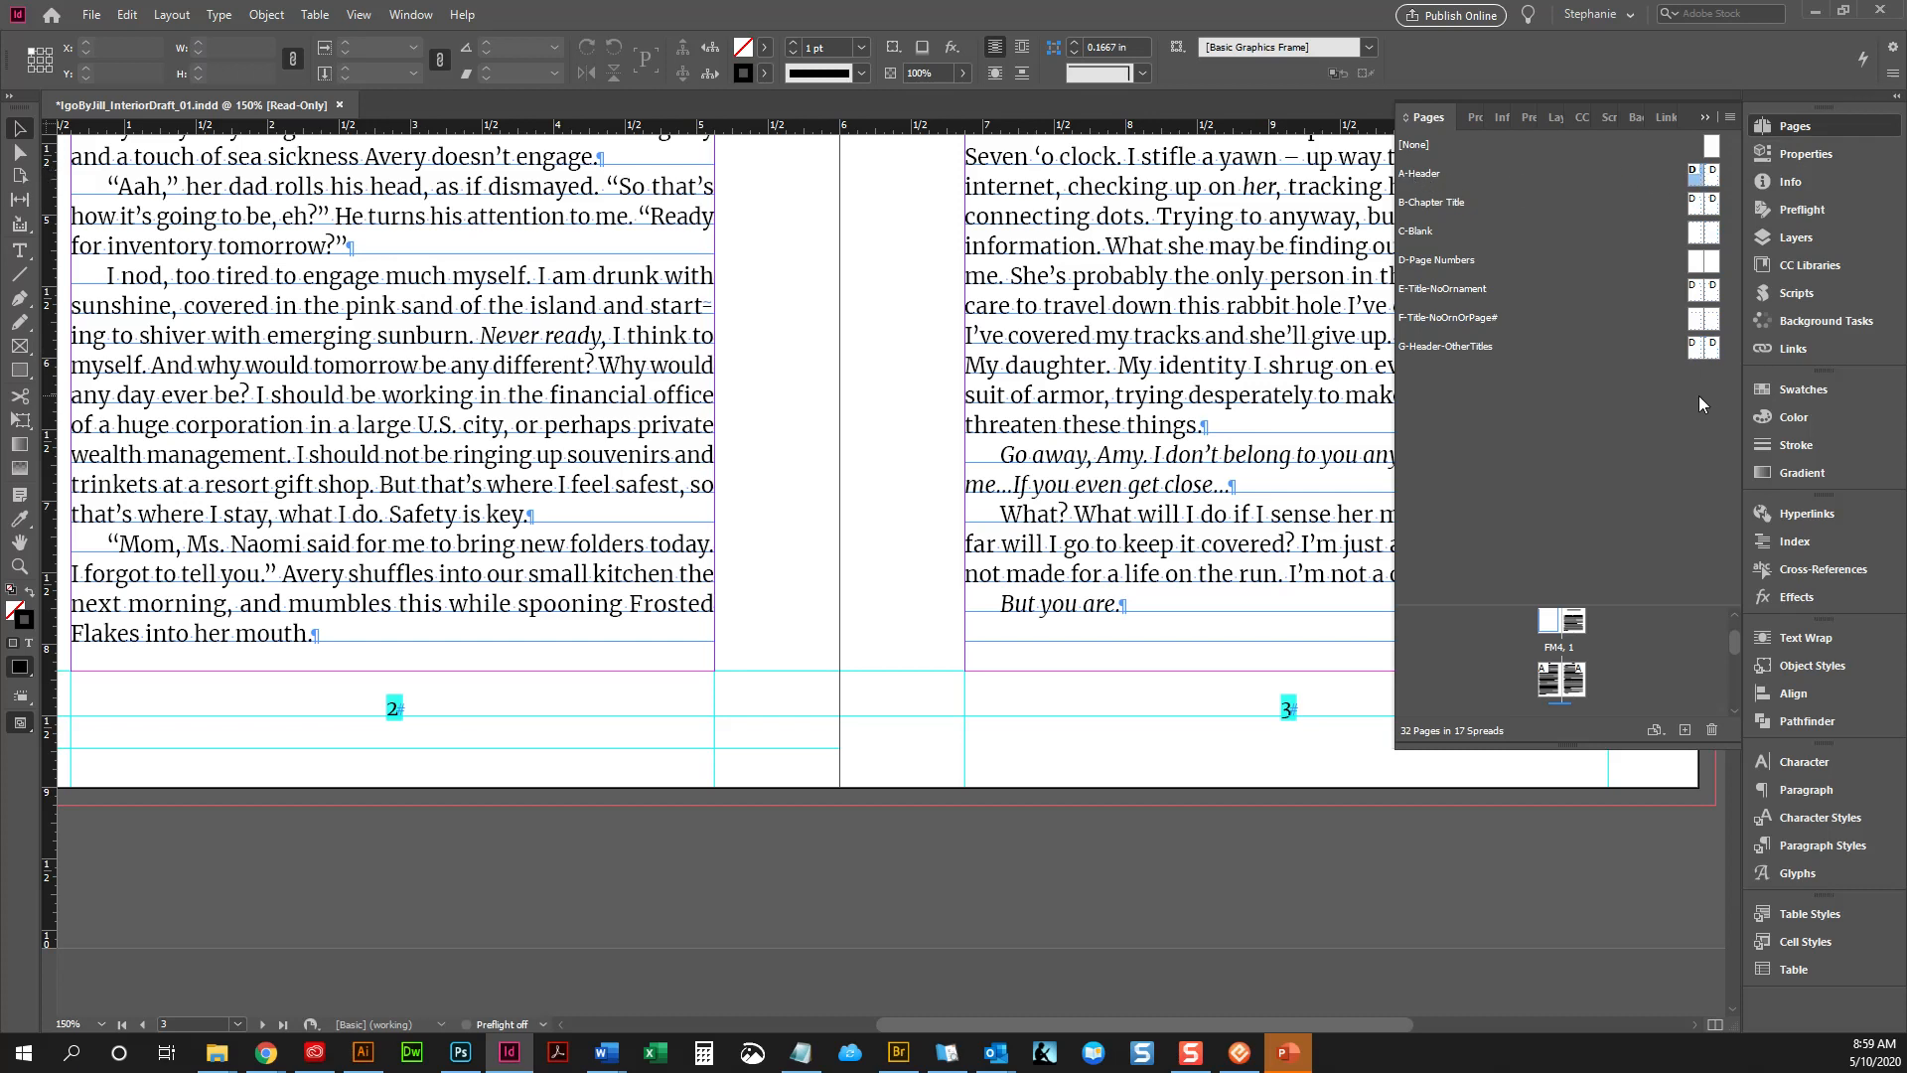
pyautogui.keyDown('shift'); pyautogui.click(1713, 353); pyautogui.keyUp('shift')
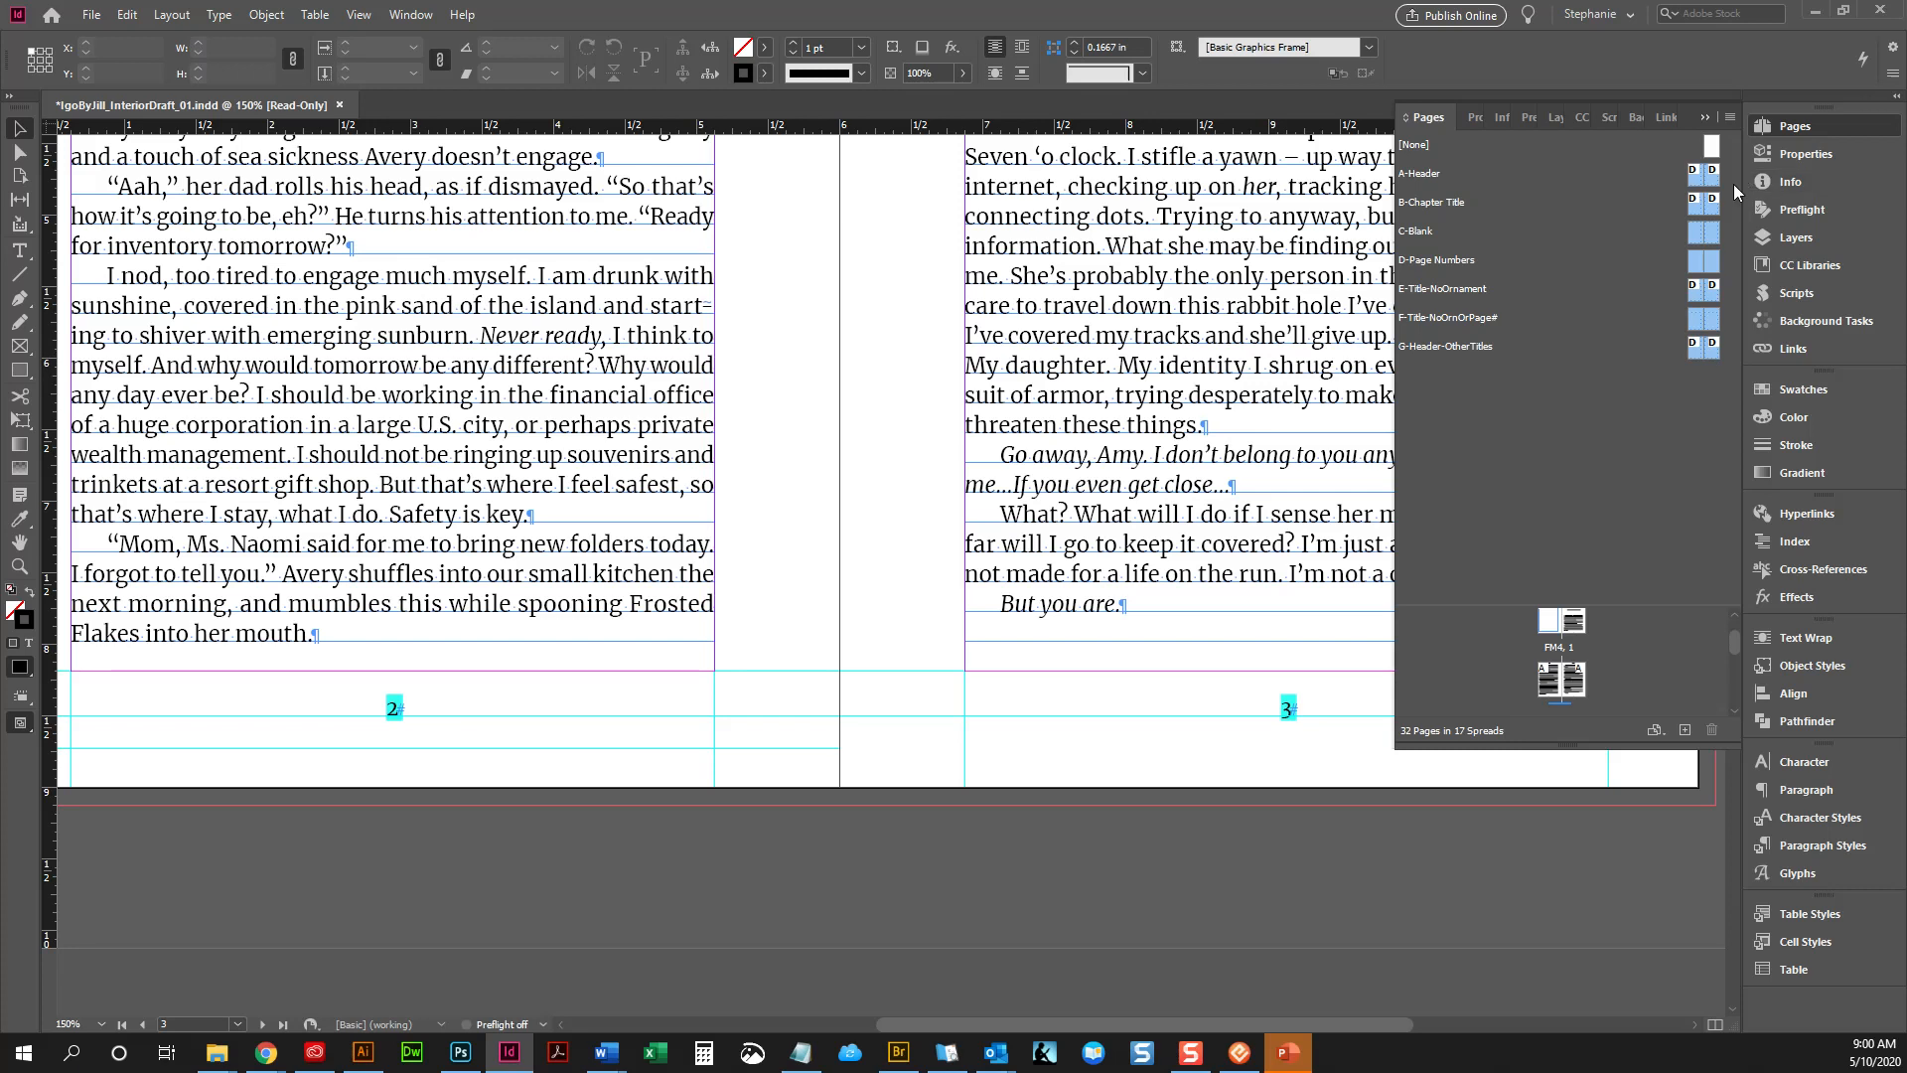
pyautogui.click(169, 15)
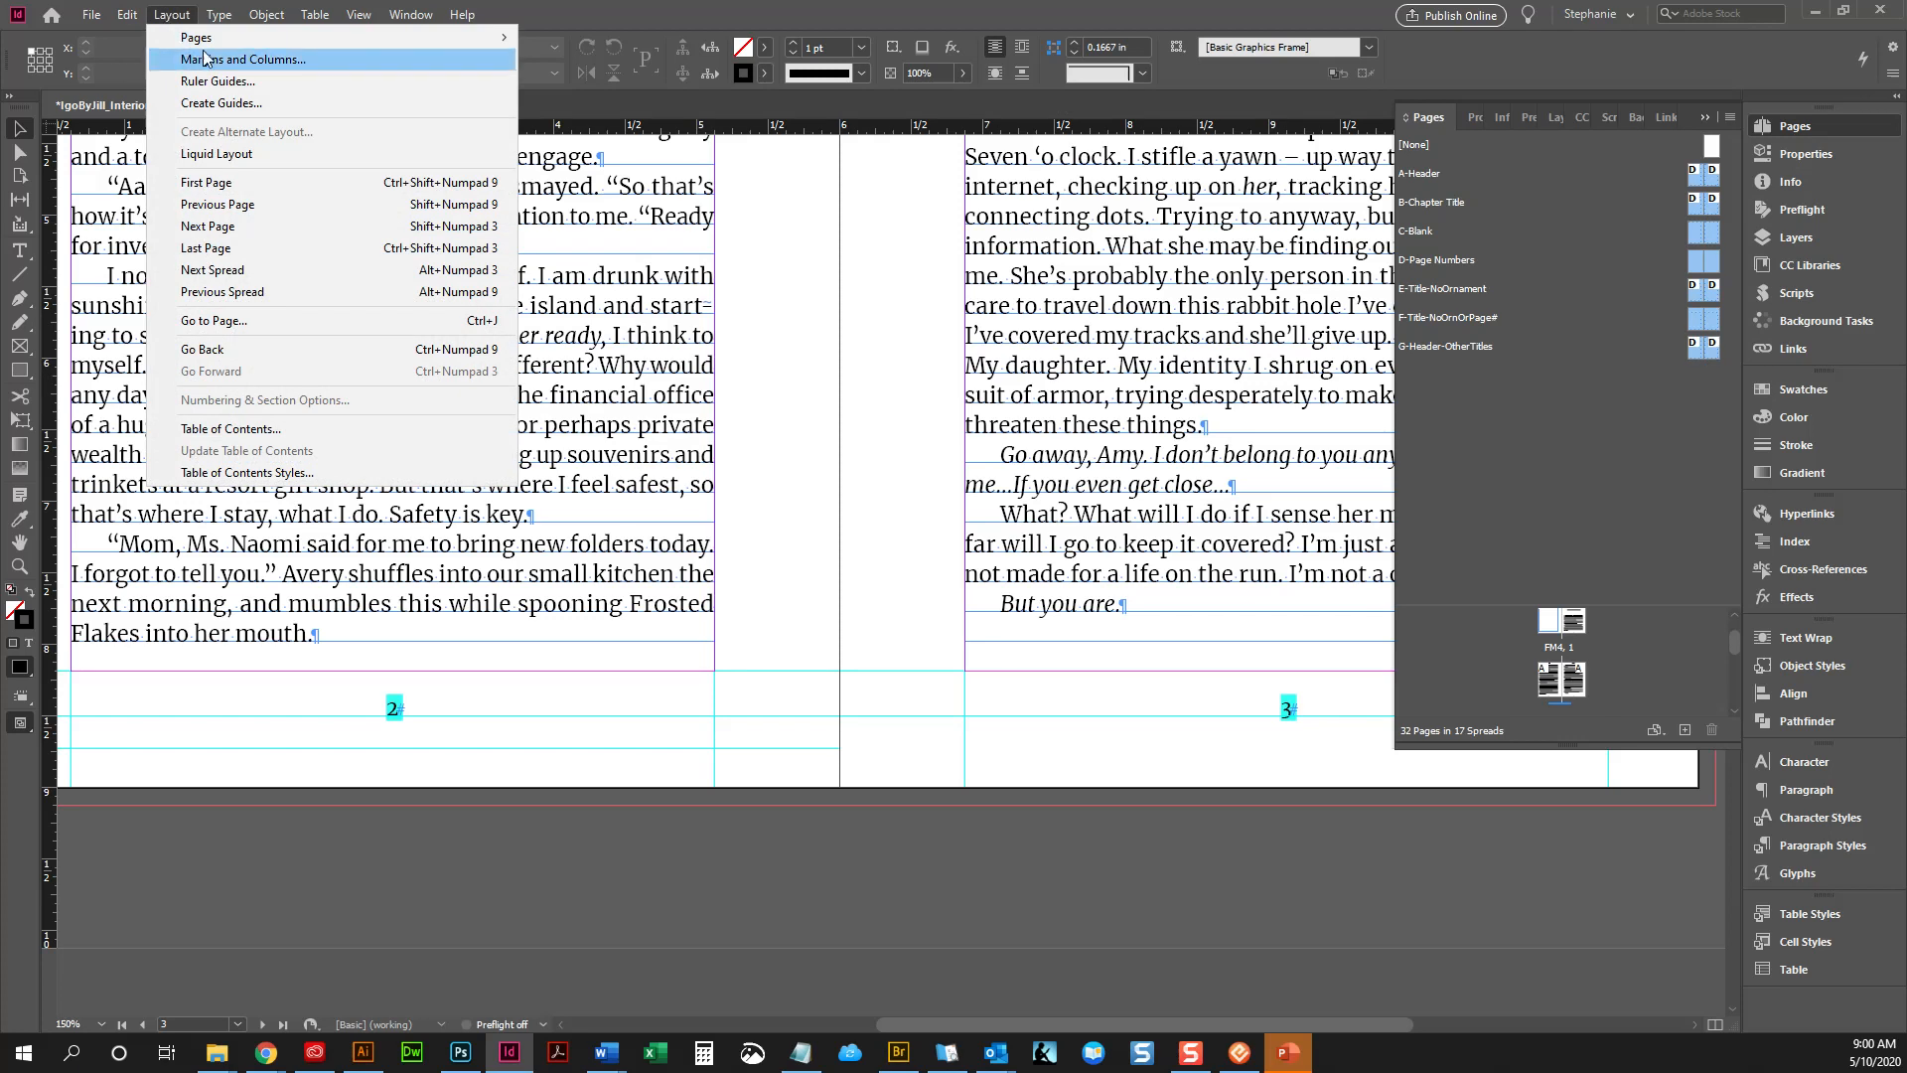
pyautogui.click(243, 60)
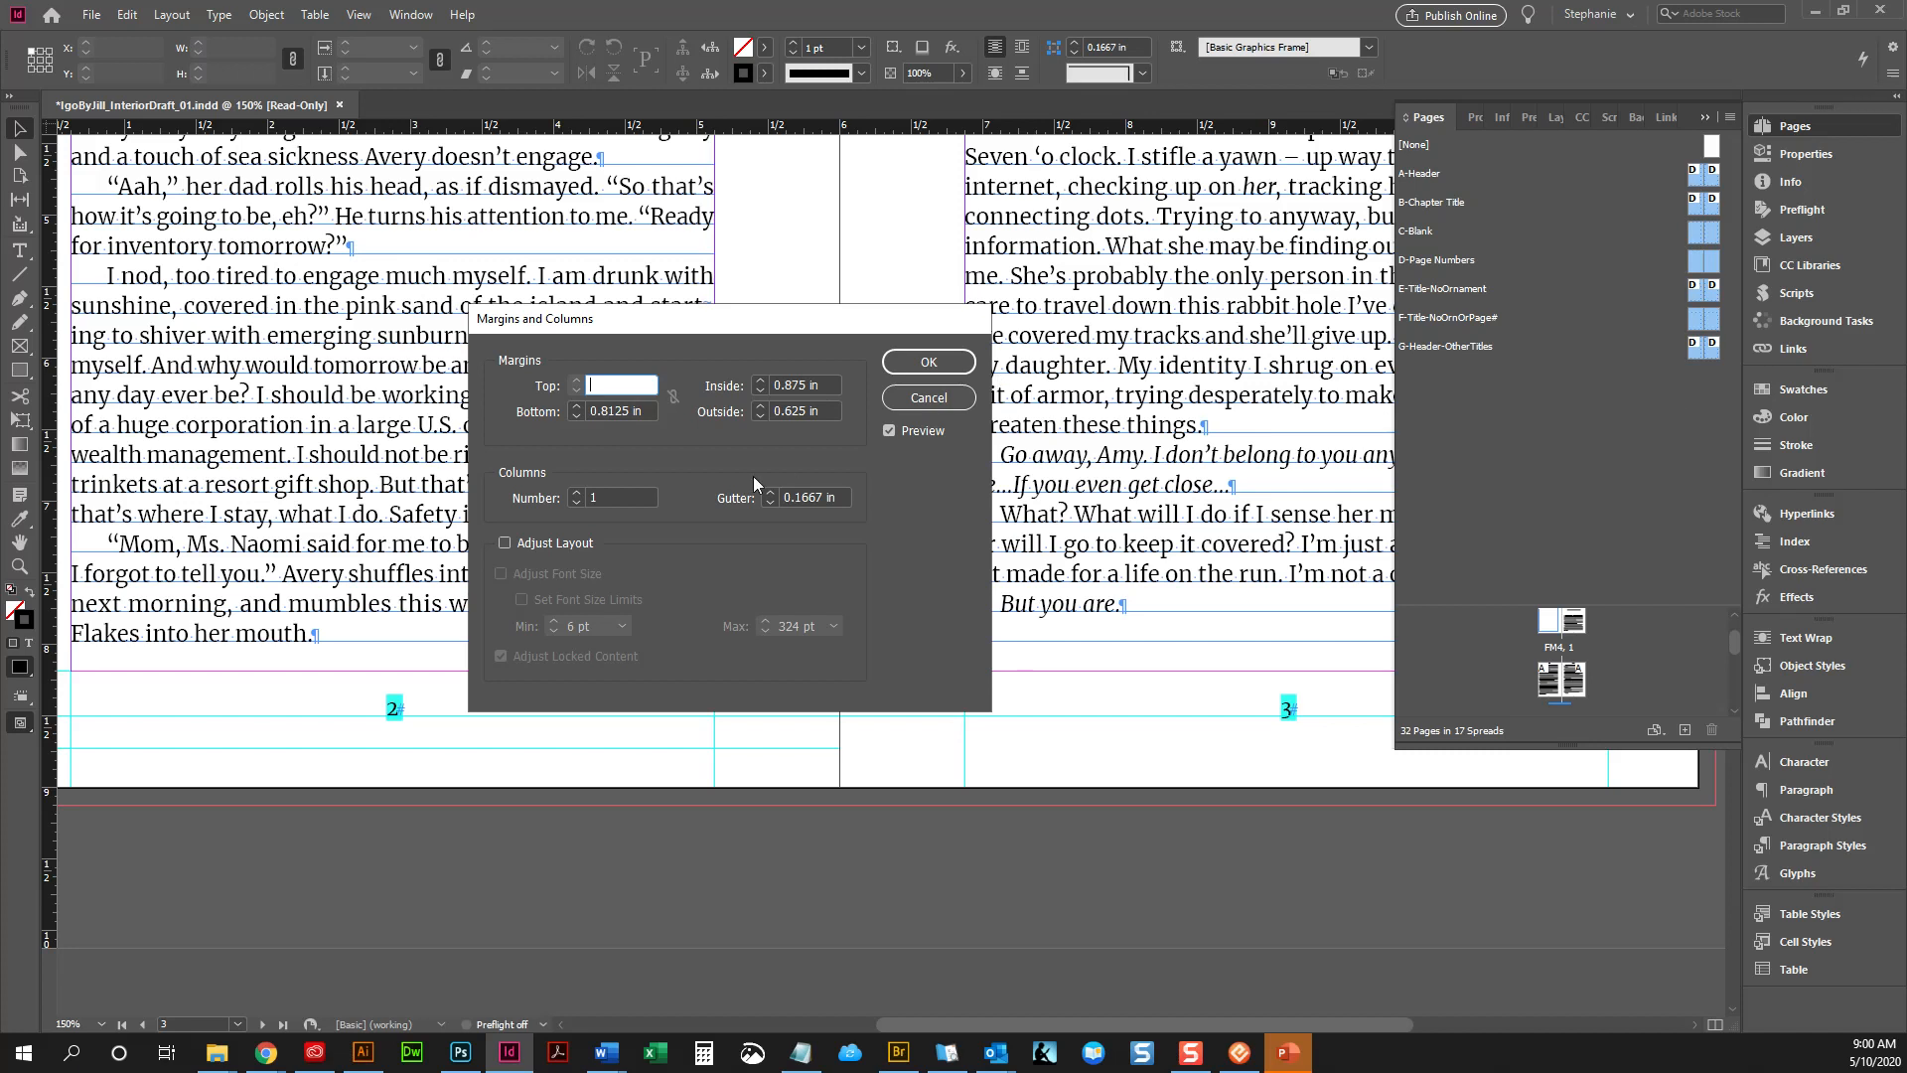
# Try to reduce the bottom margin by appending a subtraction of 0.0024 to its value
pyautogui.click(648, 412)
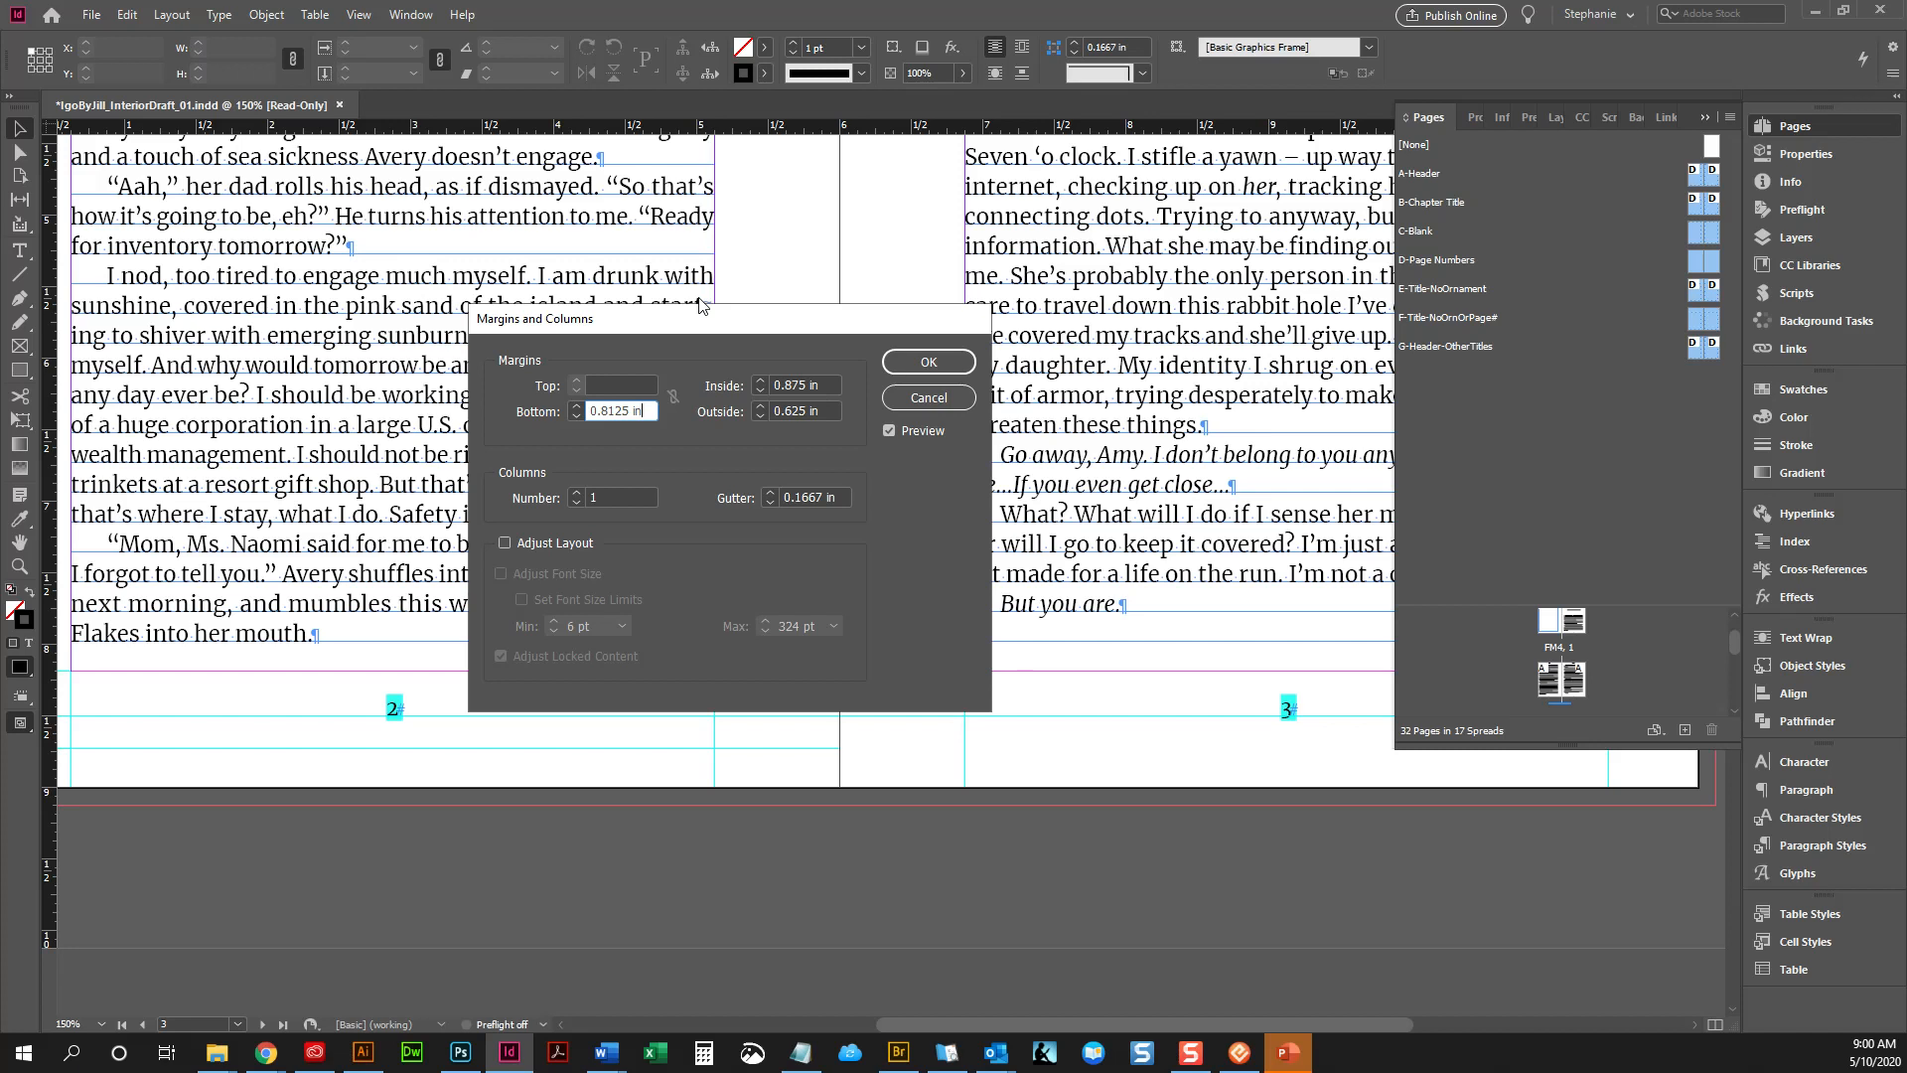
pyautogui.write('-')
pyautogui.write('0.0024')
pyautogui.click(915, 374)
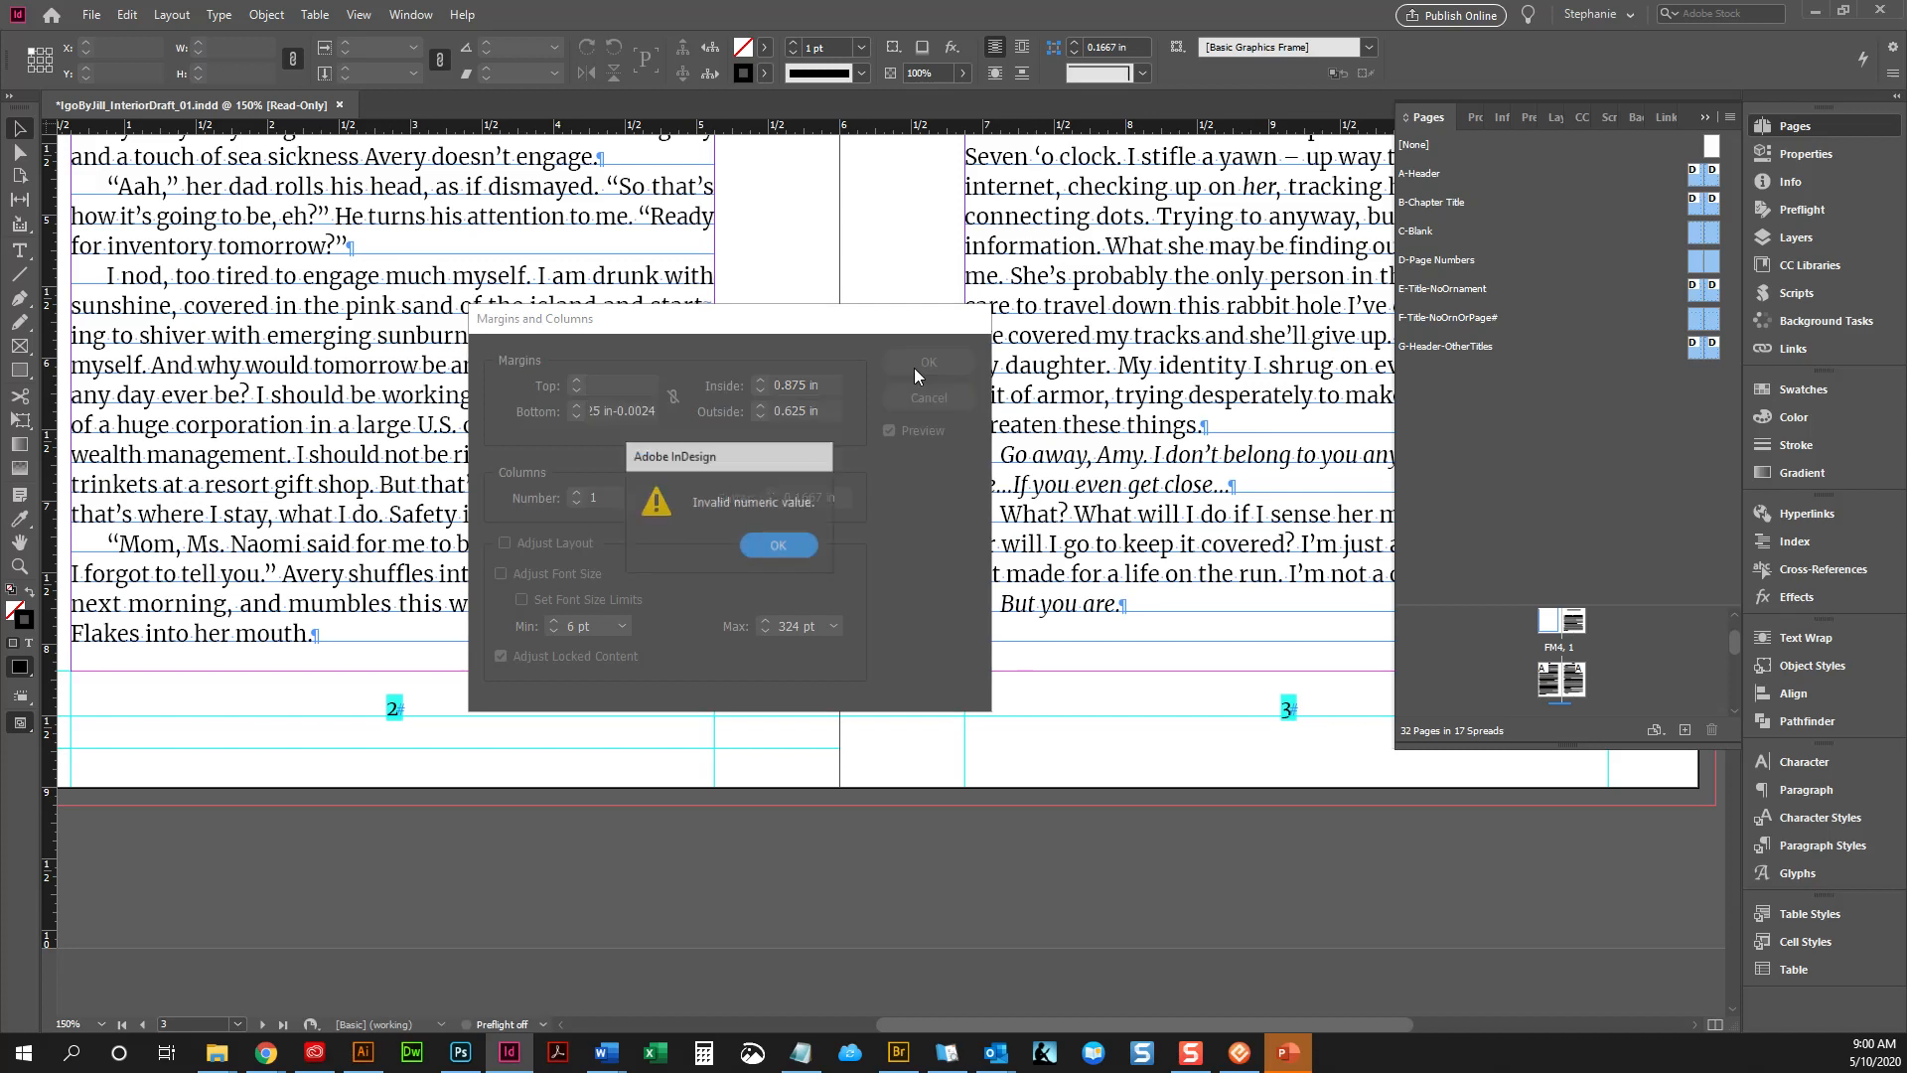
pyautogui.click(783, 543)
pyautogui.click(649, 379)
pyautogui.write('-0.0024')
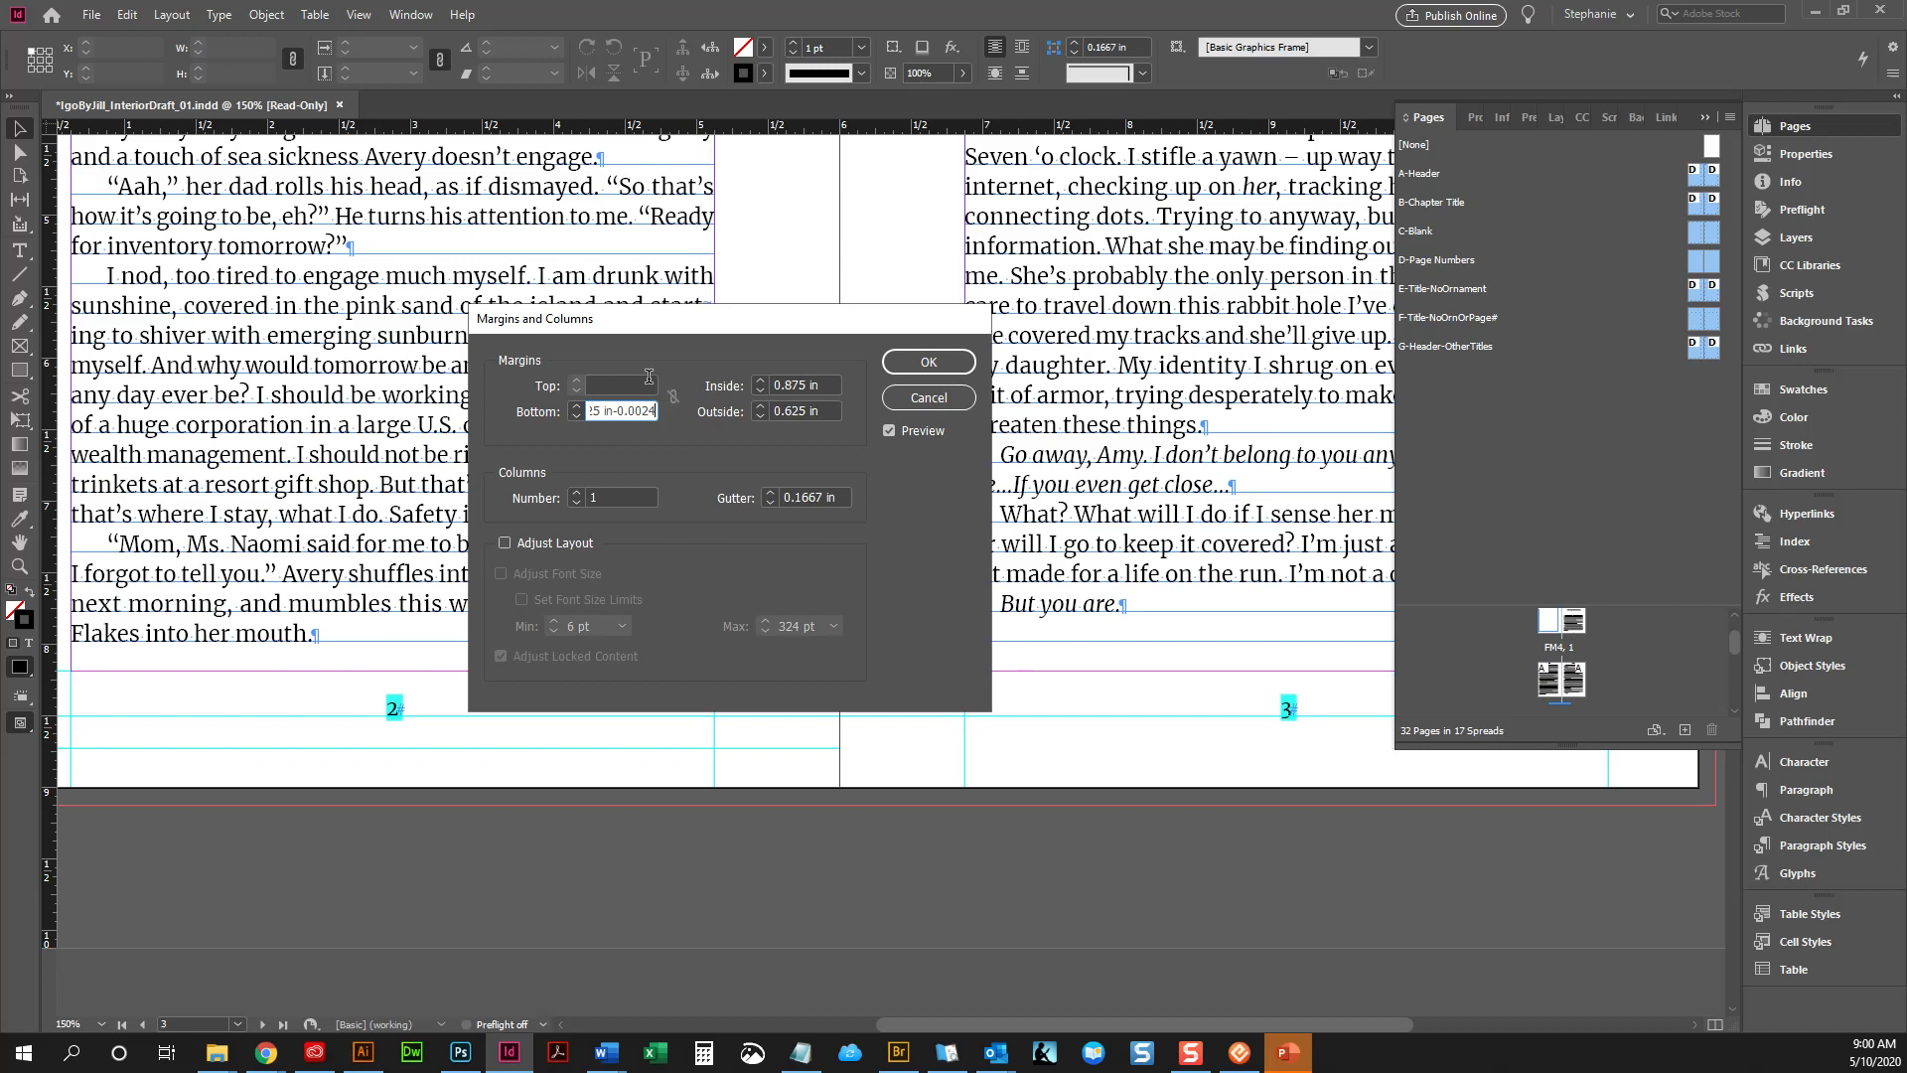
pyautogui.write('in')
pyautogui.press('Tab')
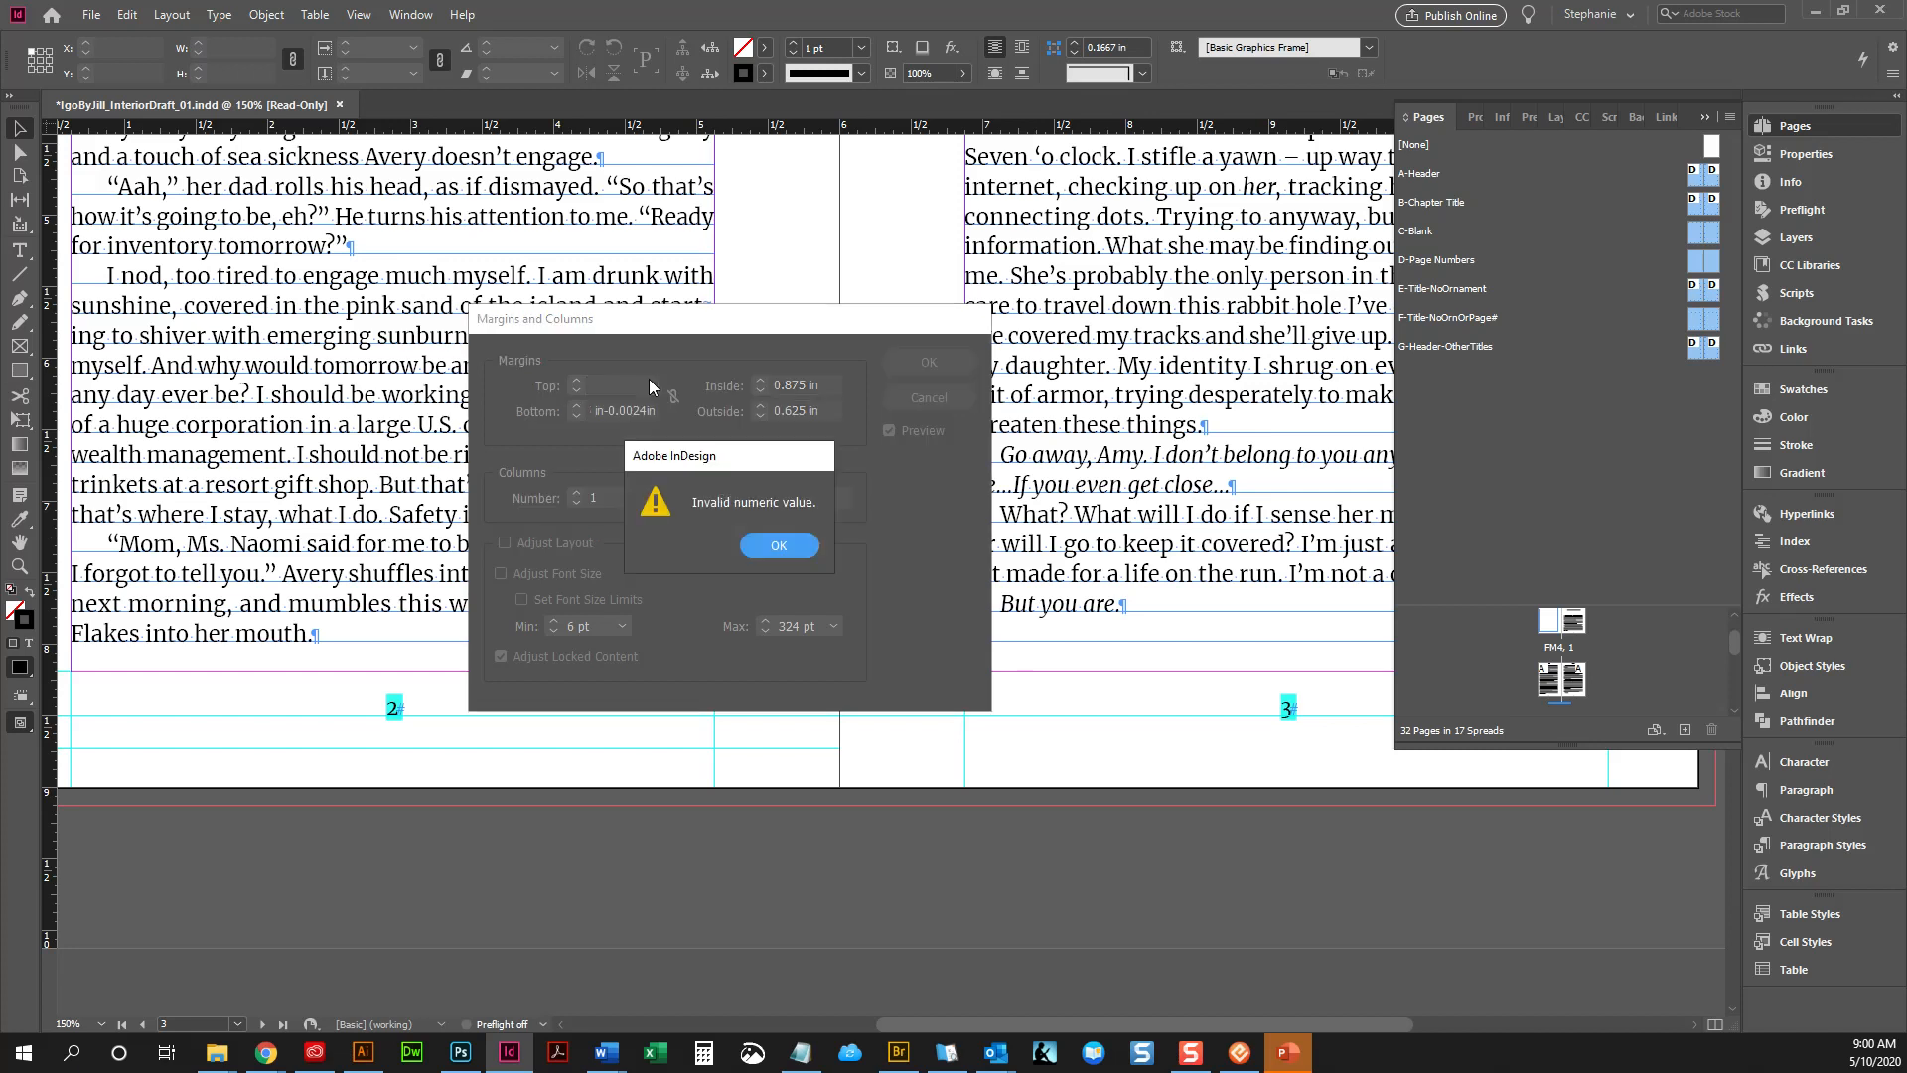
pyautogui.click(781, 544)
pyautogui.click(641, 412)
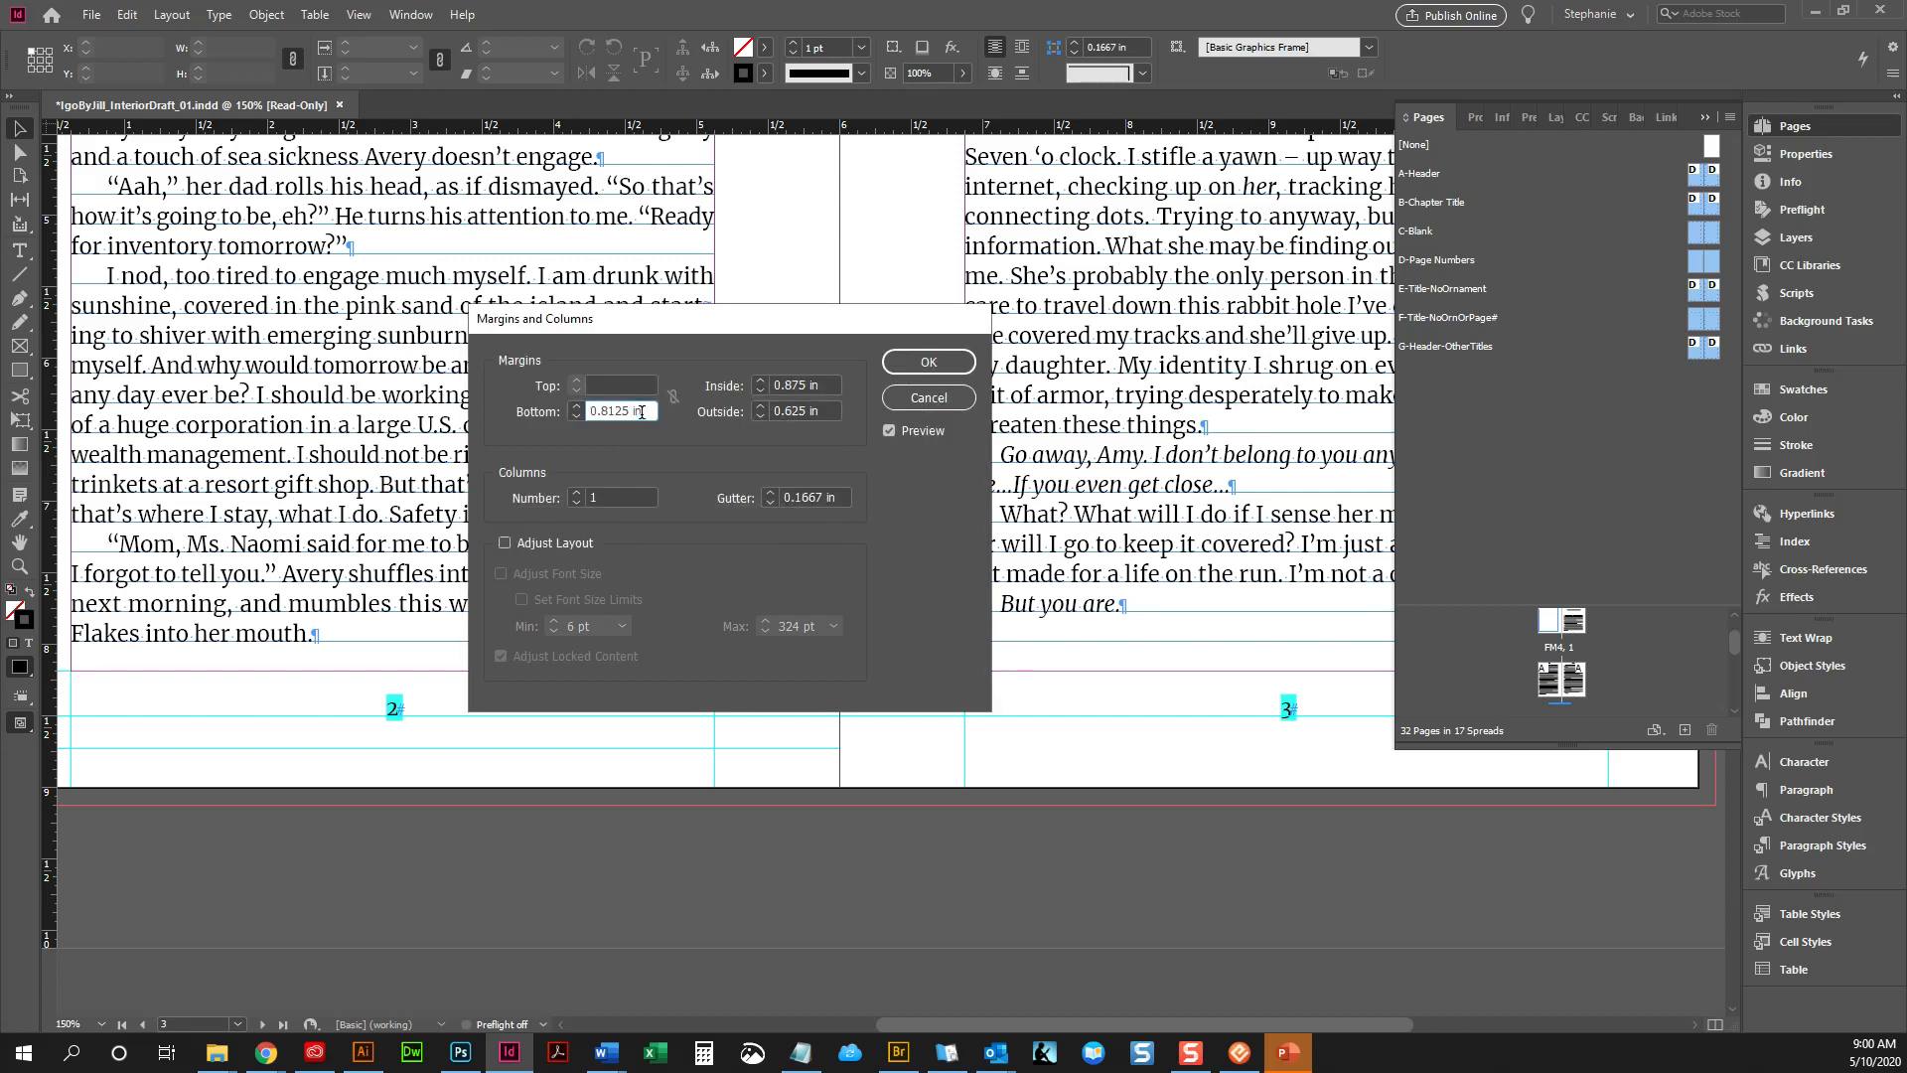
pyautogui.write('-0.0024')
pyautogui.press('Tab')
pyautogui.click(779, 545)
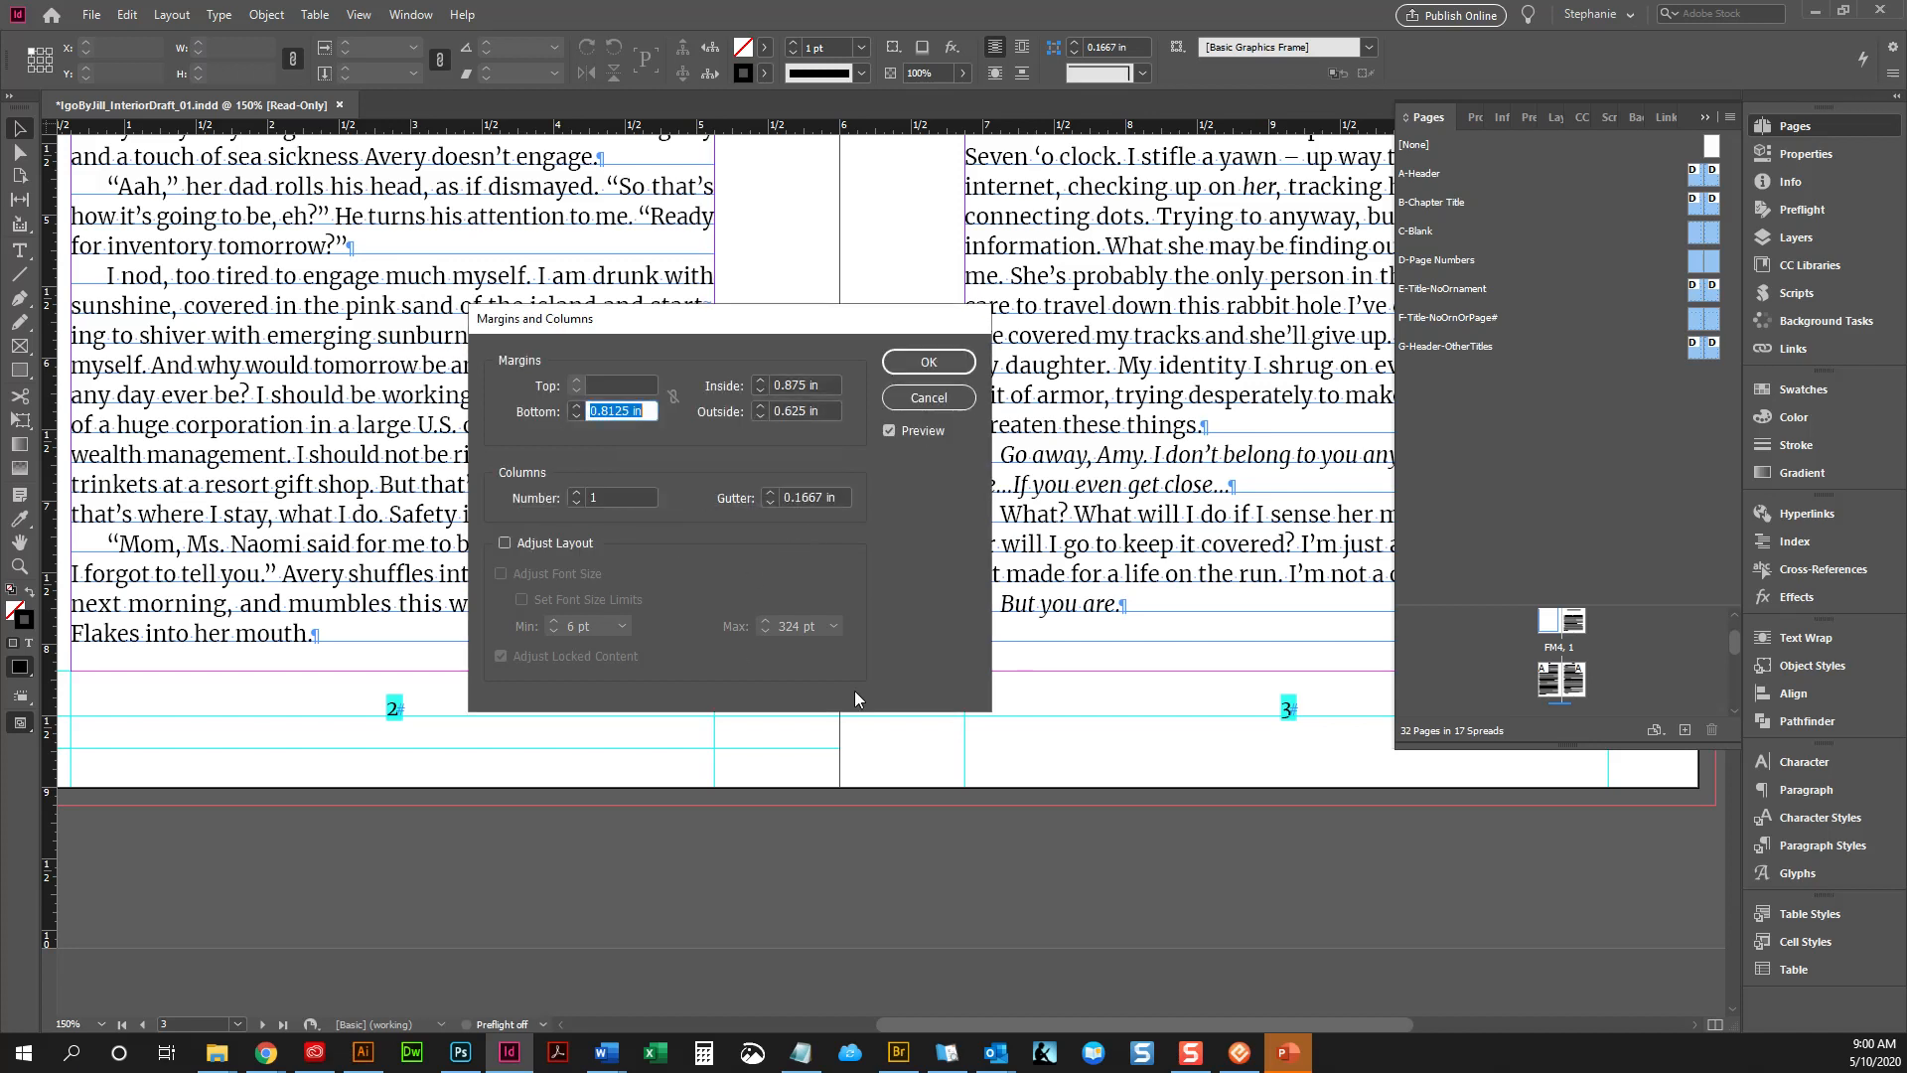
# Switch to Calculator and subtract 0.0024 from 0.8125
pyautogui.click(704, 1053)
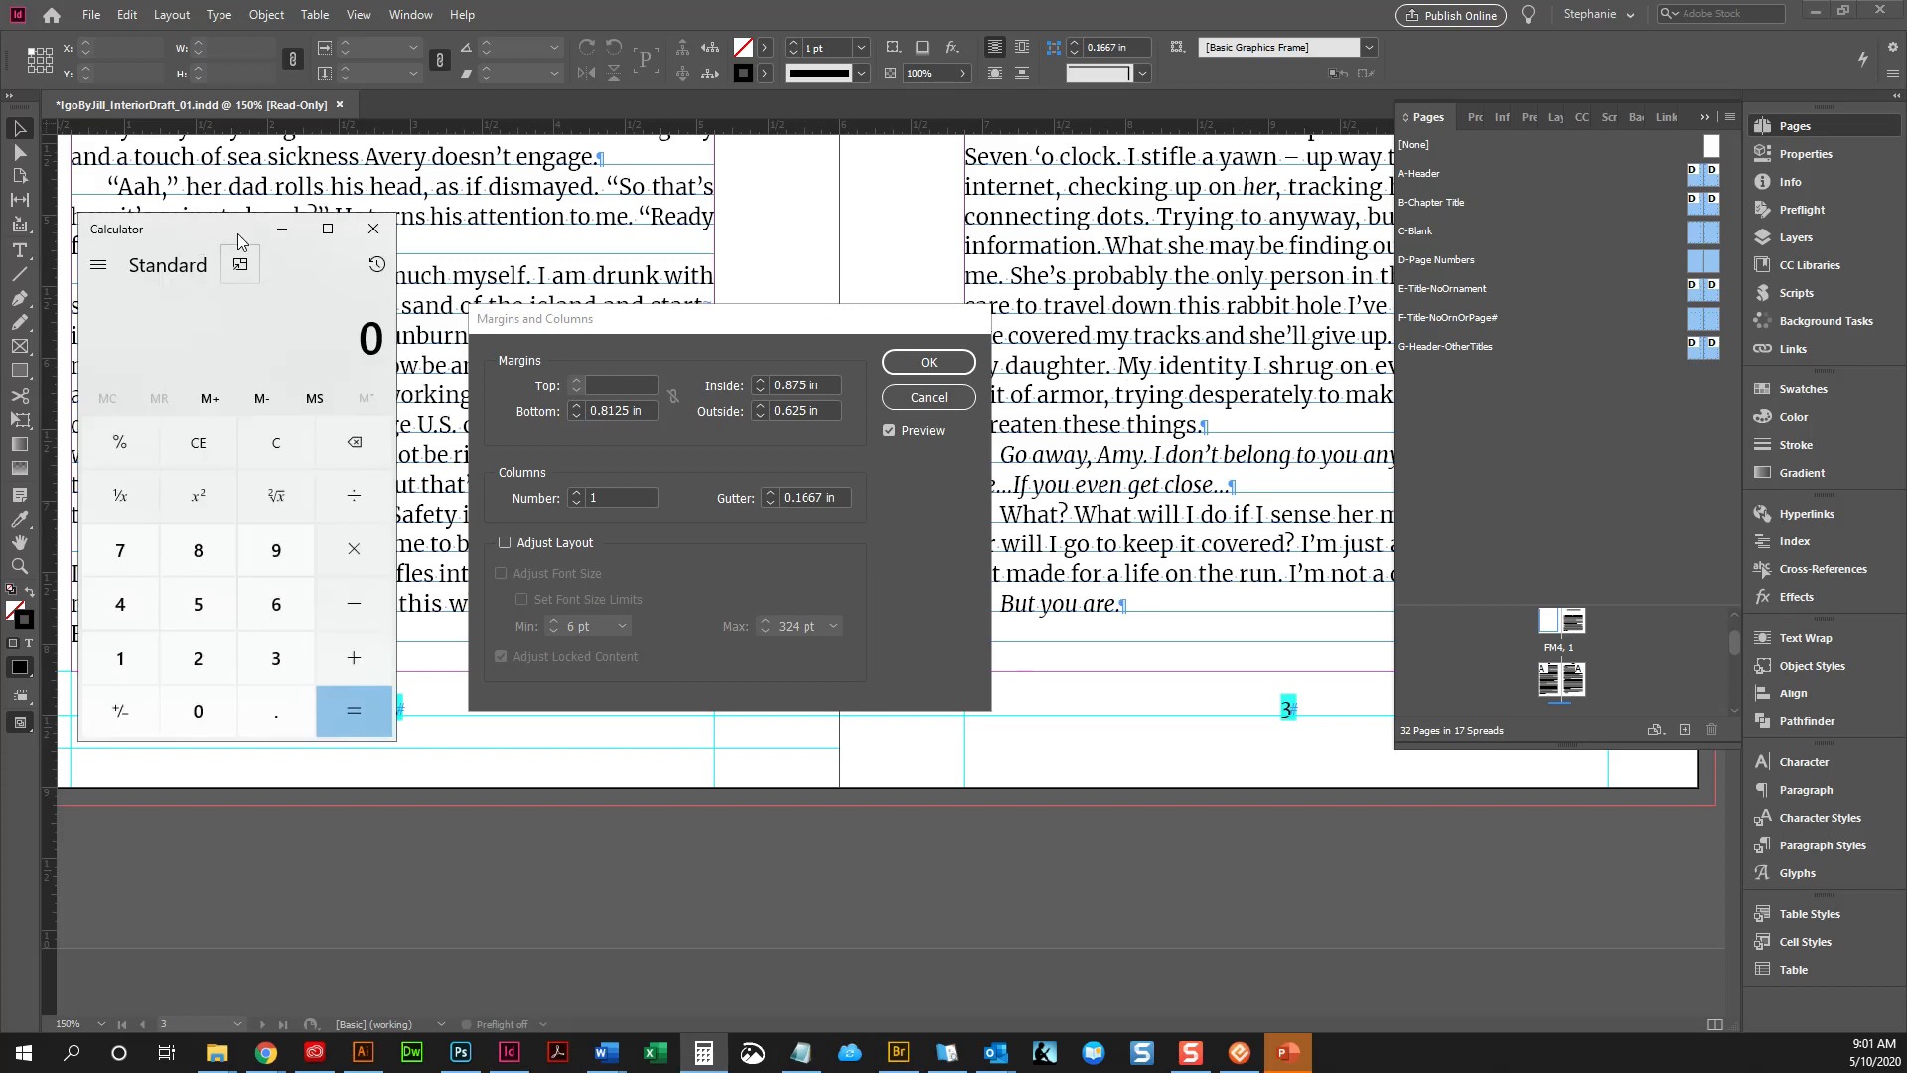
pyautogui.click(279, 714)
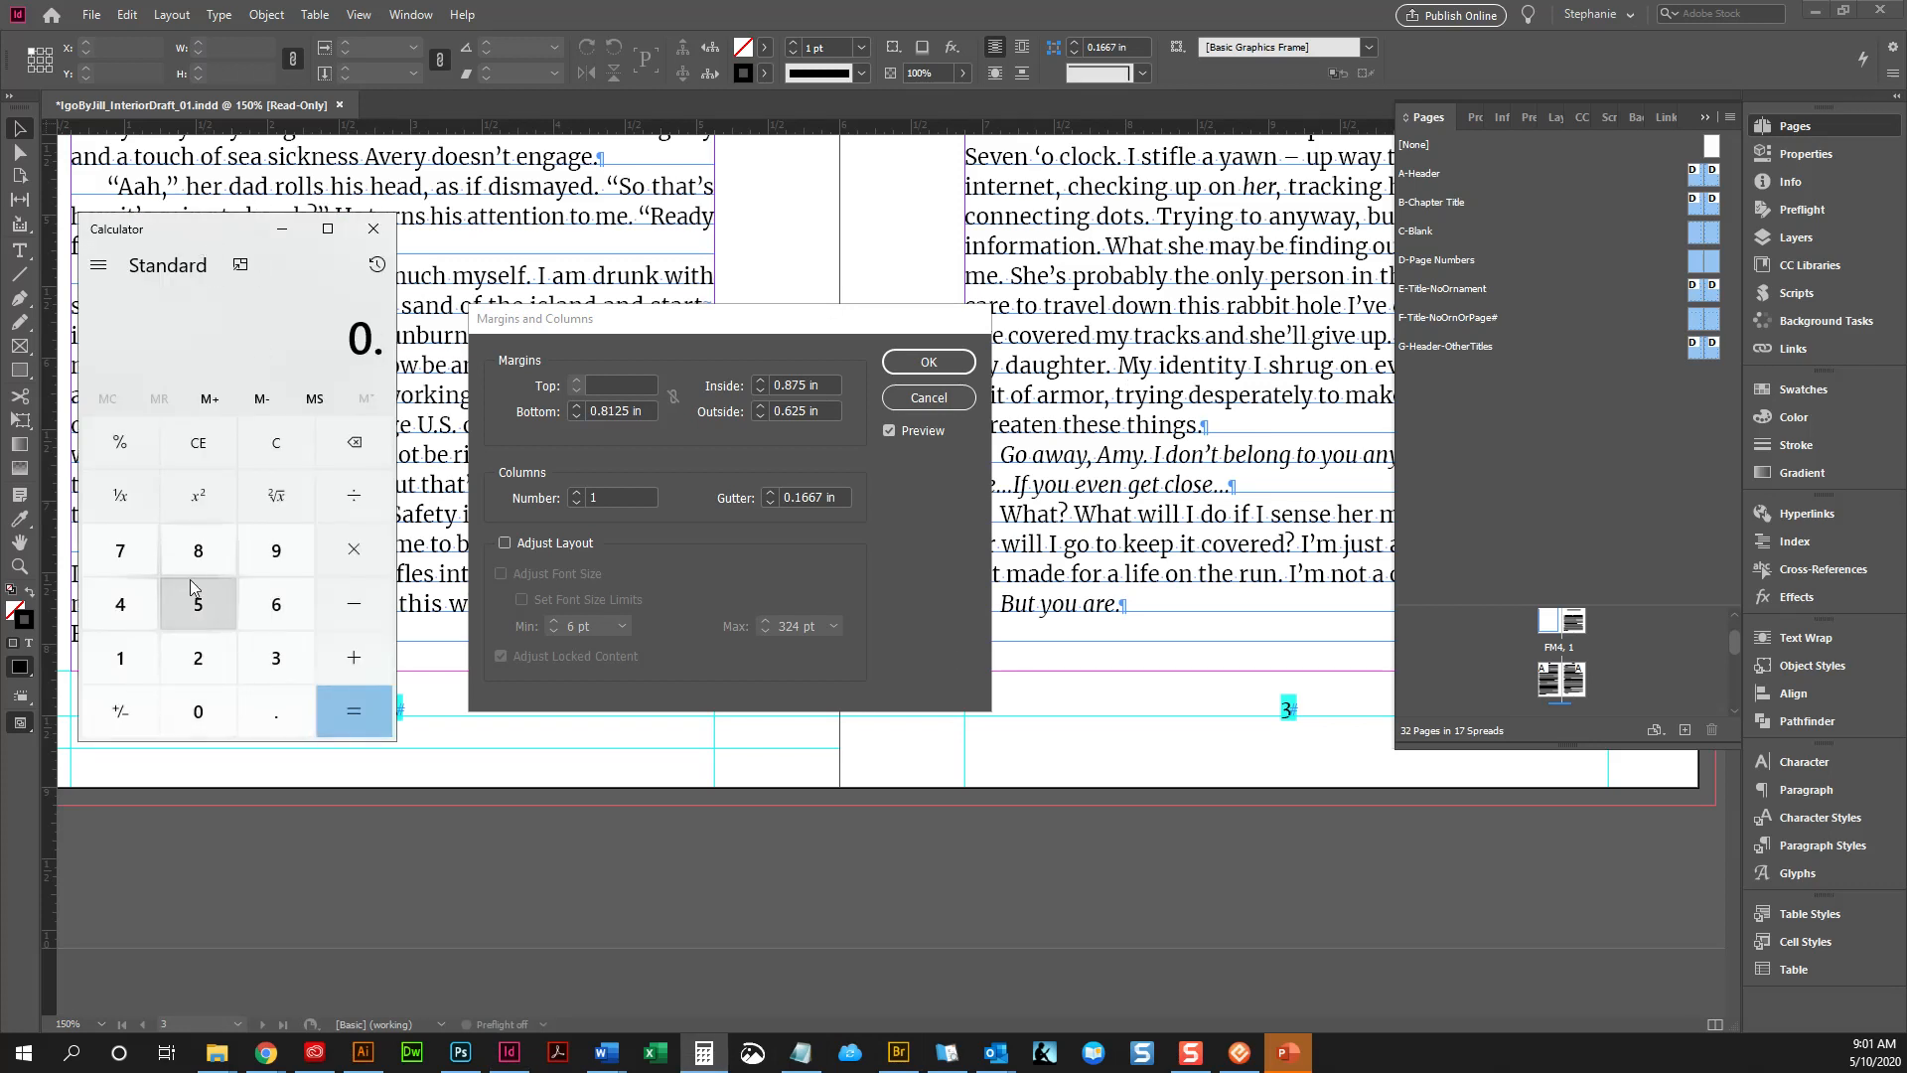
pyautogui.click(200, 562)
pyautogui.click(198, 661)
pyautogui.click(197, 604)
pyautogui.click(354, 604)
pyautogui.click(269, 726)
pyautogui.click(198, 711)
pyautogui.click(198, 711)
pyautogui.click(198, 658)
pyautogui.click(120, 606)
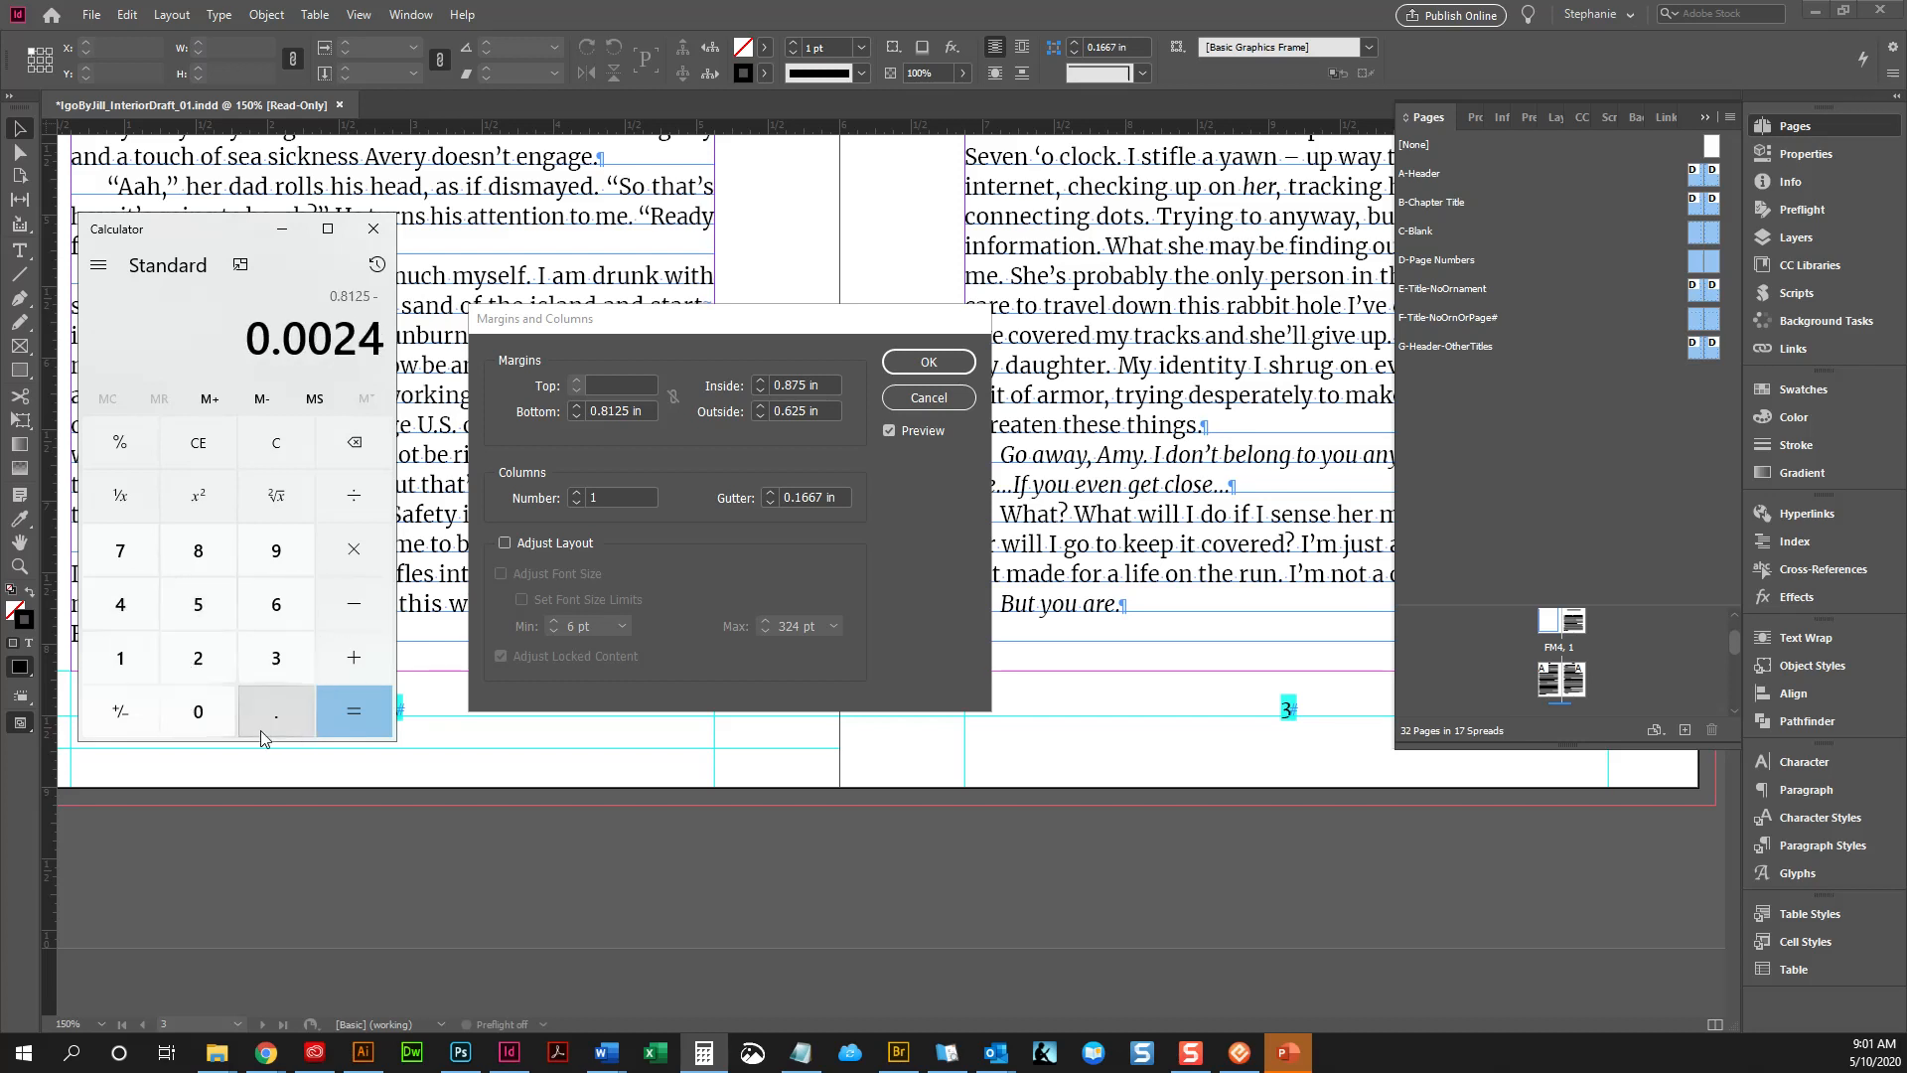
pyautogui.click(354, 711)
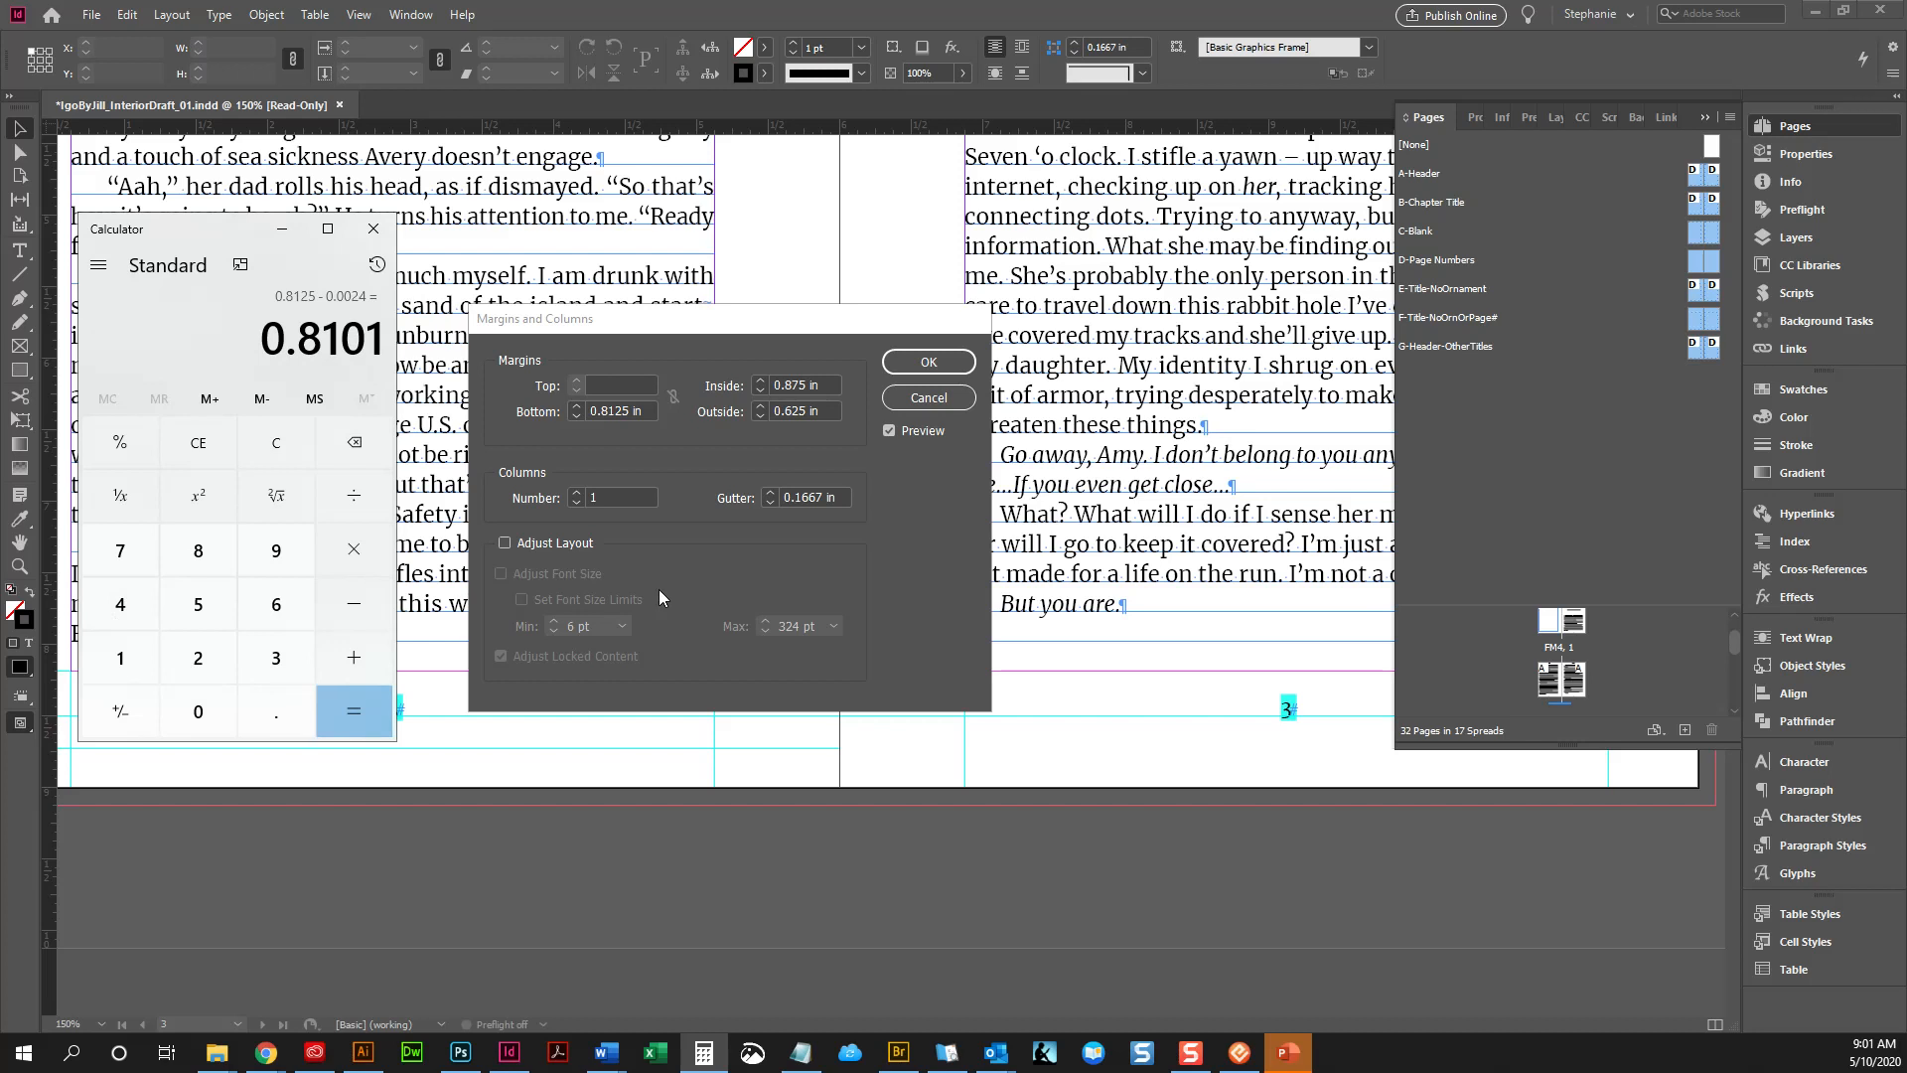
# Set the bottom margin of the selected master spreads to 0.8101 in and apply it
pyautogui.click(613, 409)
pyautogui.tripleClick(614, 410)
pyautogui.write('0.8101')
pyautogui.click(920, 364)
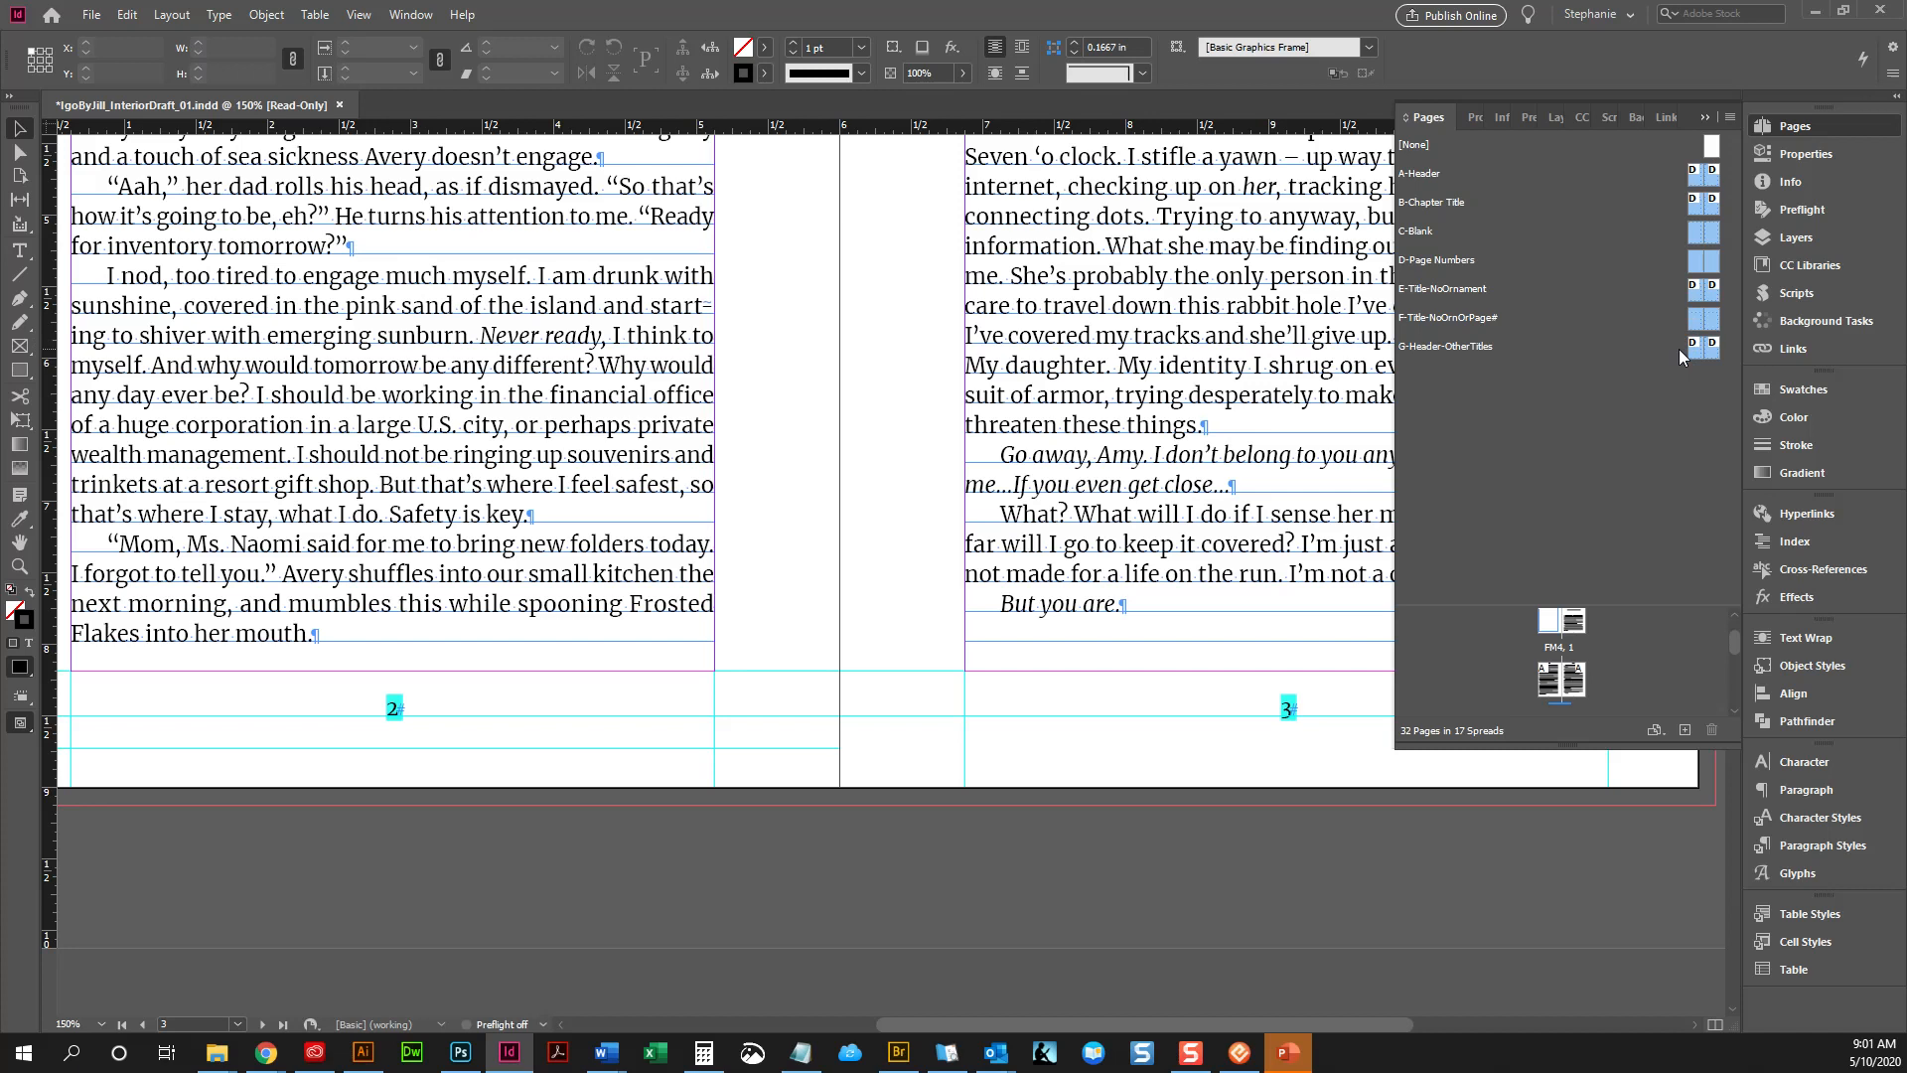
# Extend both text frames on the A-Header master down to the new bottom margin, 7.2917 in high
pyautogui.click(651, 632)
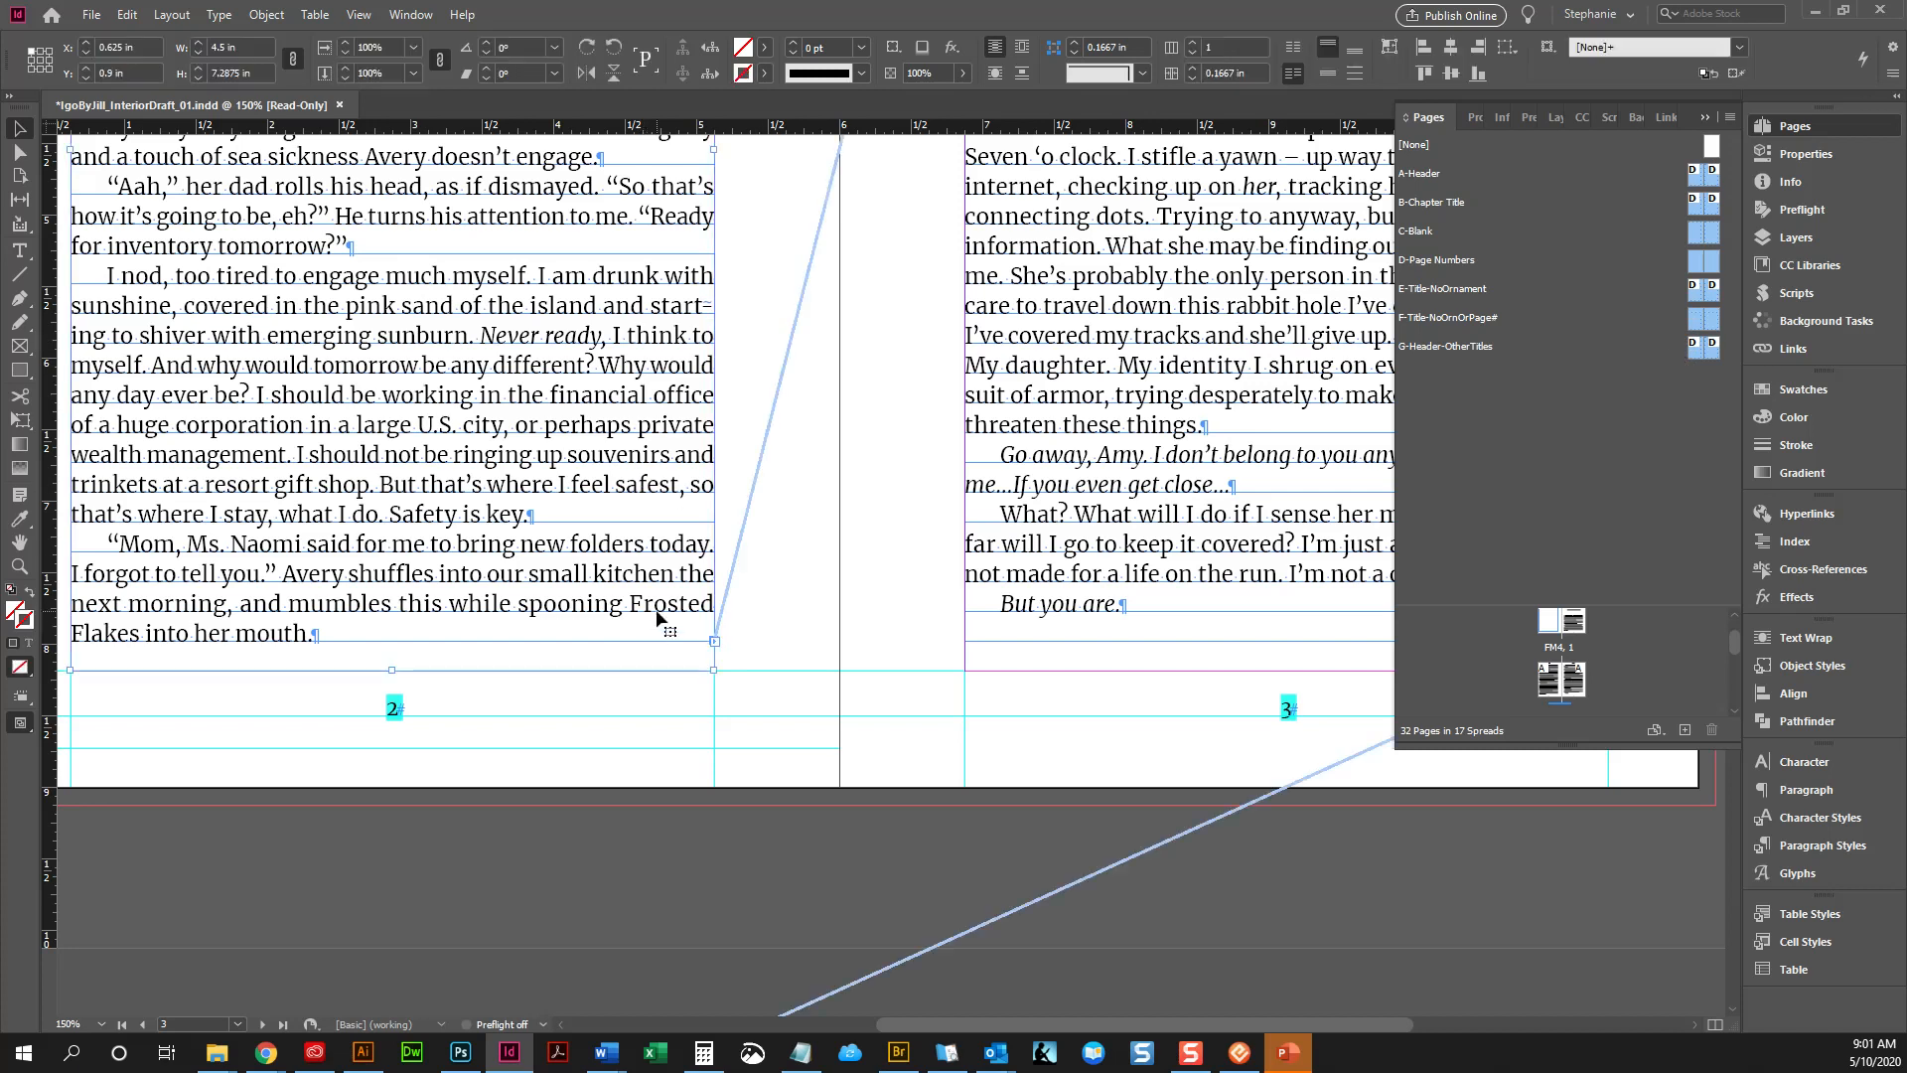
pyautogui.doubleClick(1697, 188)
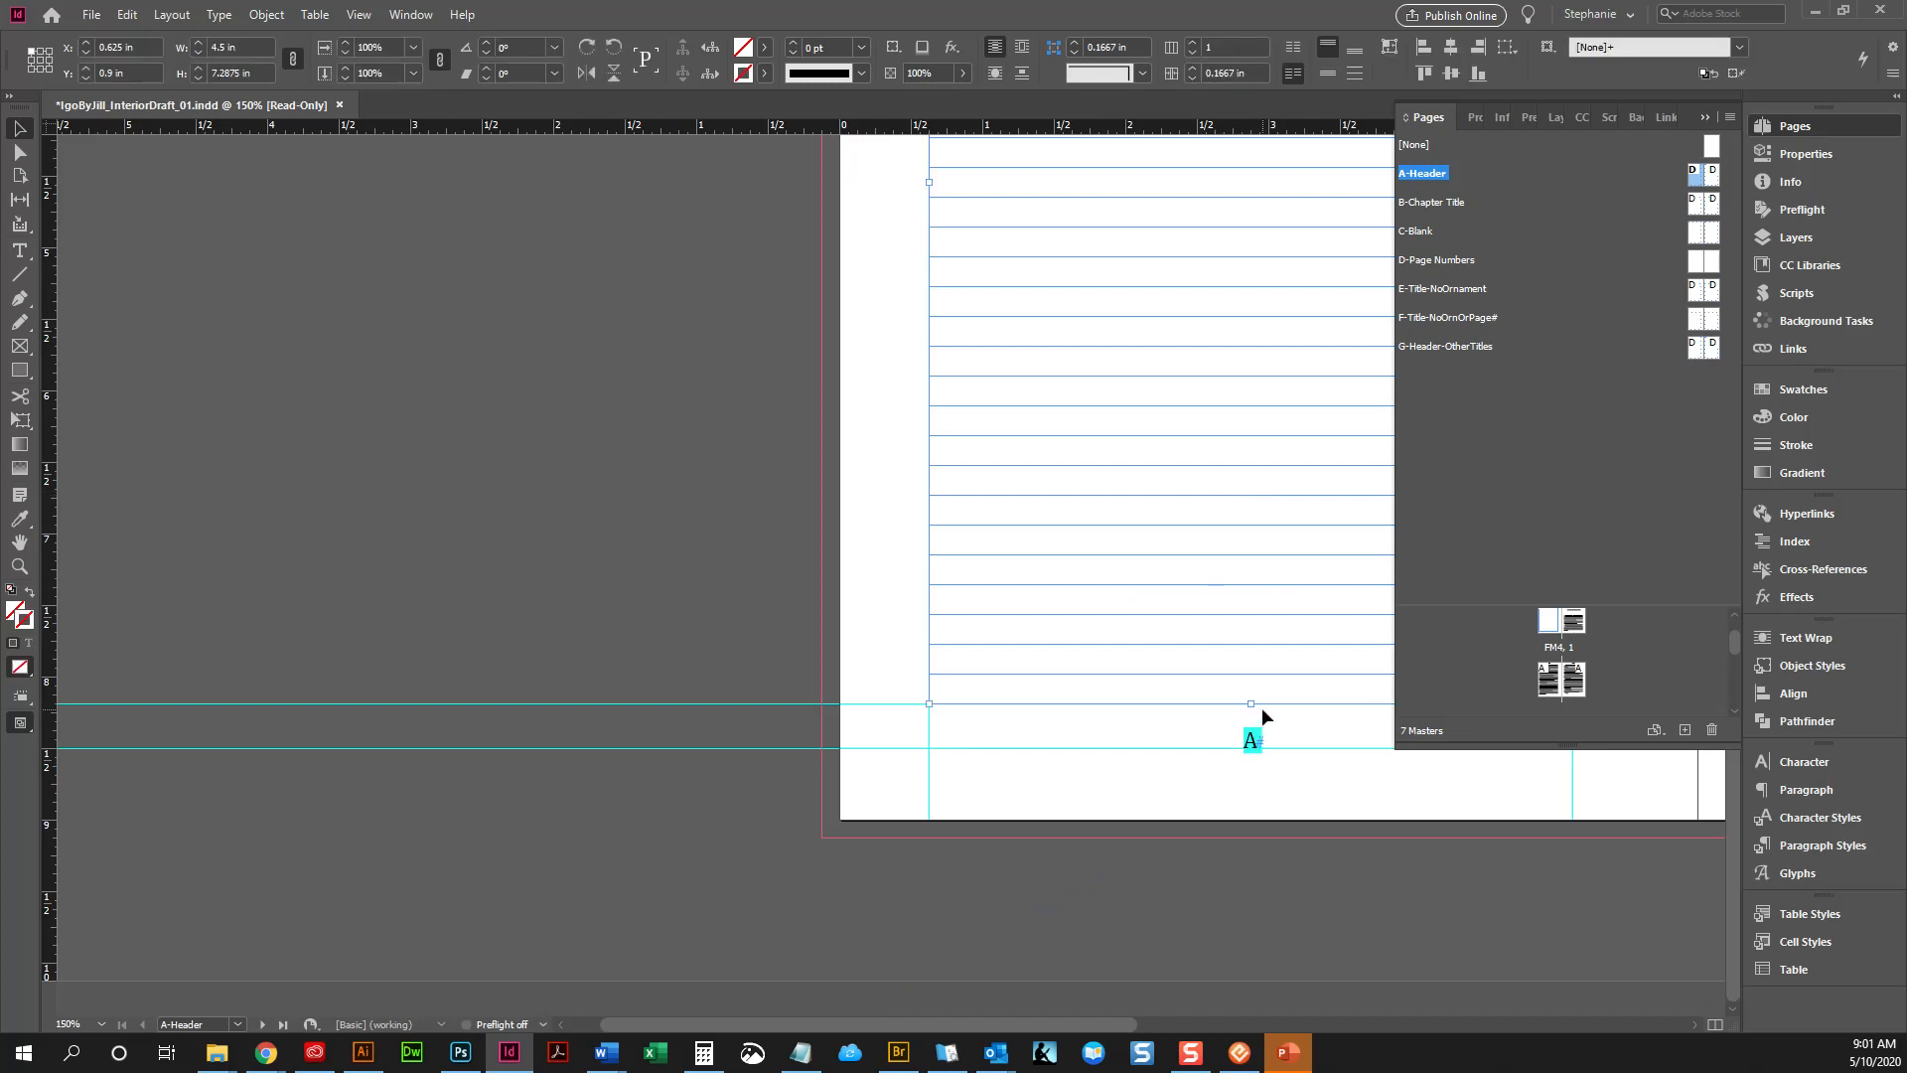
pyautogui.moveTo(1251, 702); pyautogui.dragTo(1252, 703)
pyautogui.hscroll(10, 1237, 758)
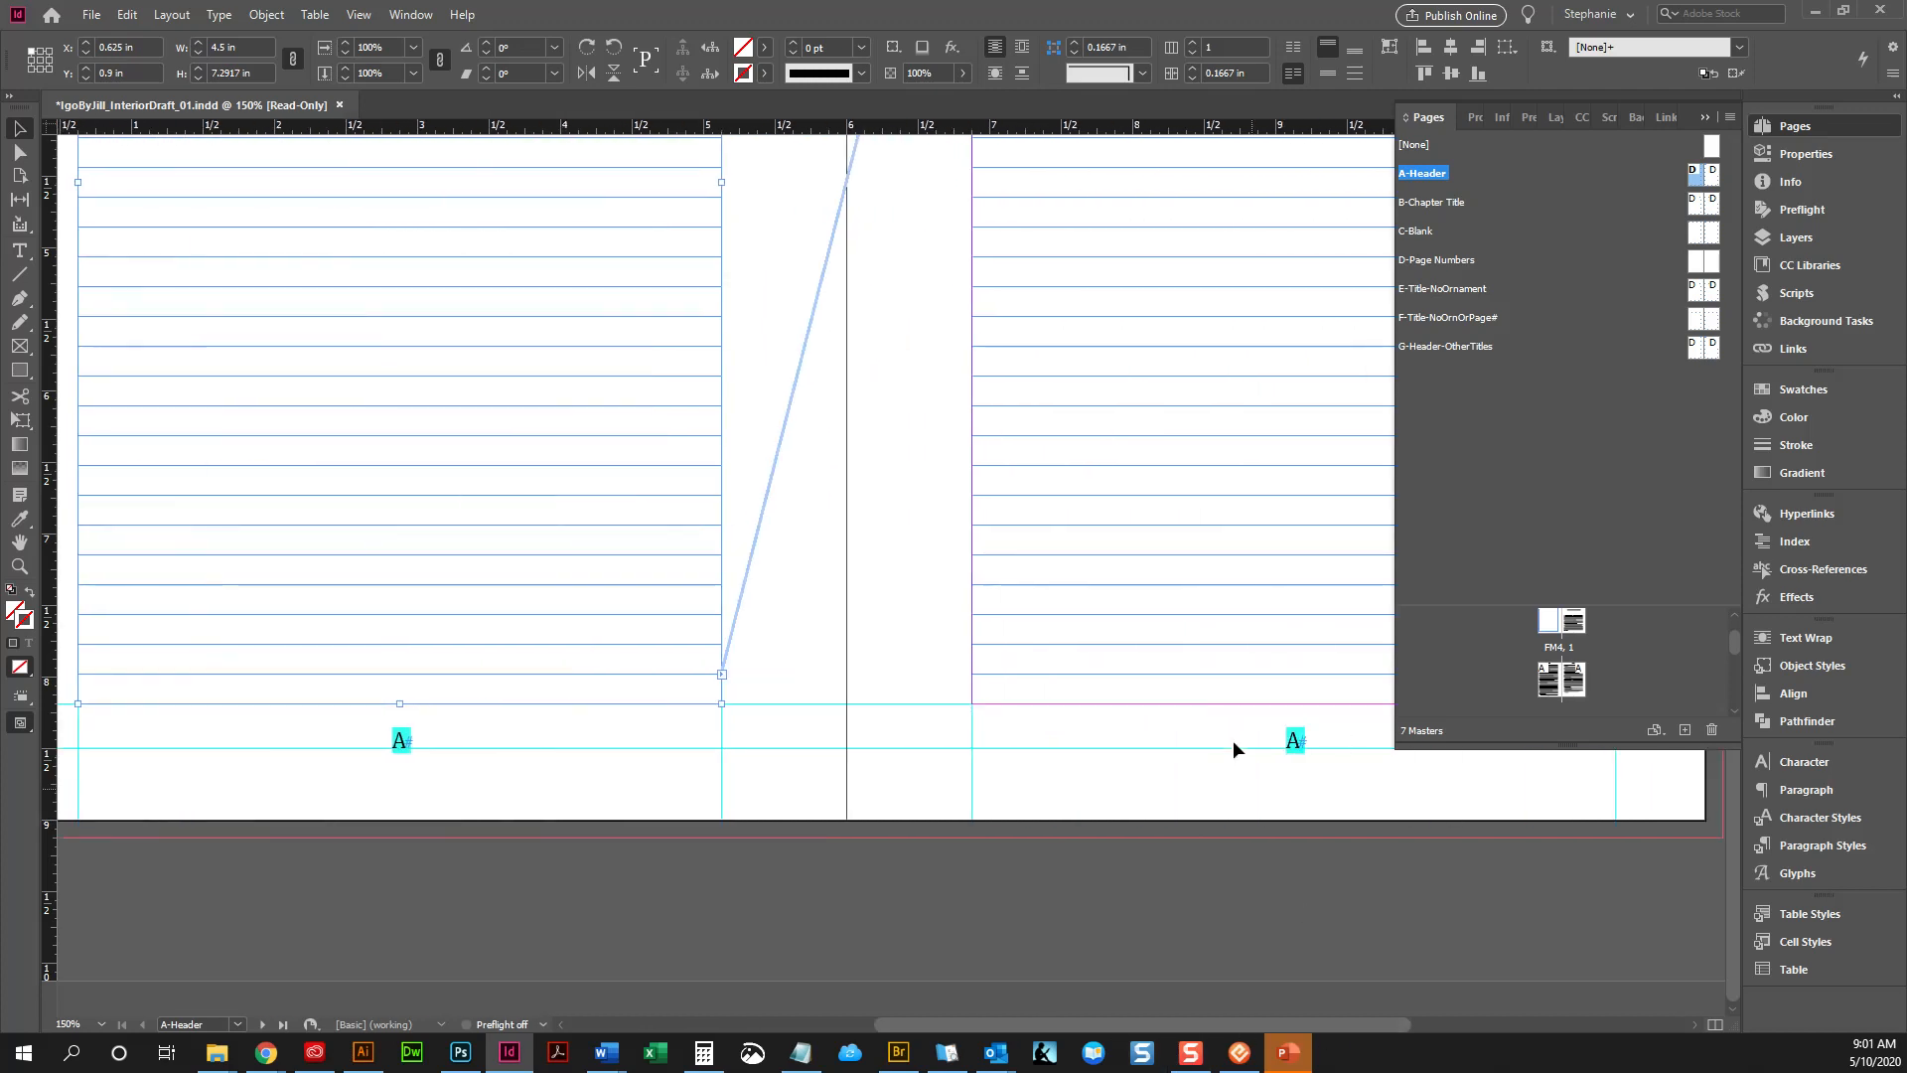
pyautogui.click(1293, 704)
pyautogui.moveTo(1293, 704); pyautogui.dragTo(1295, 708)
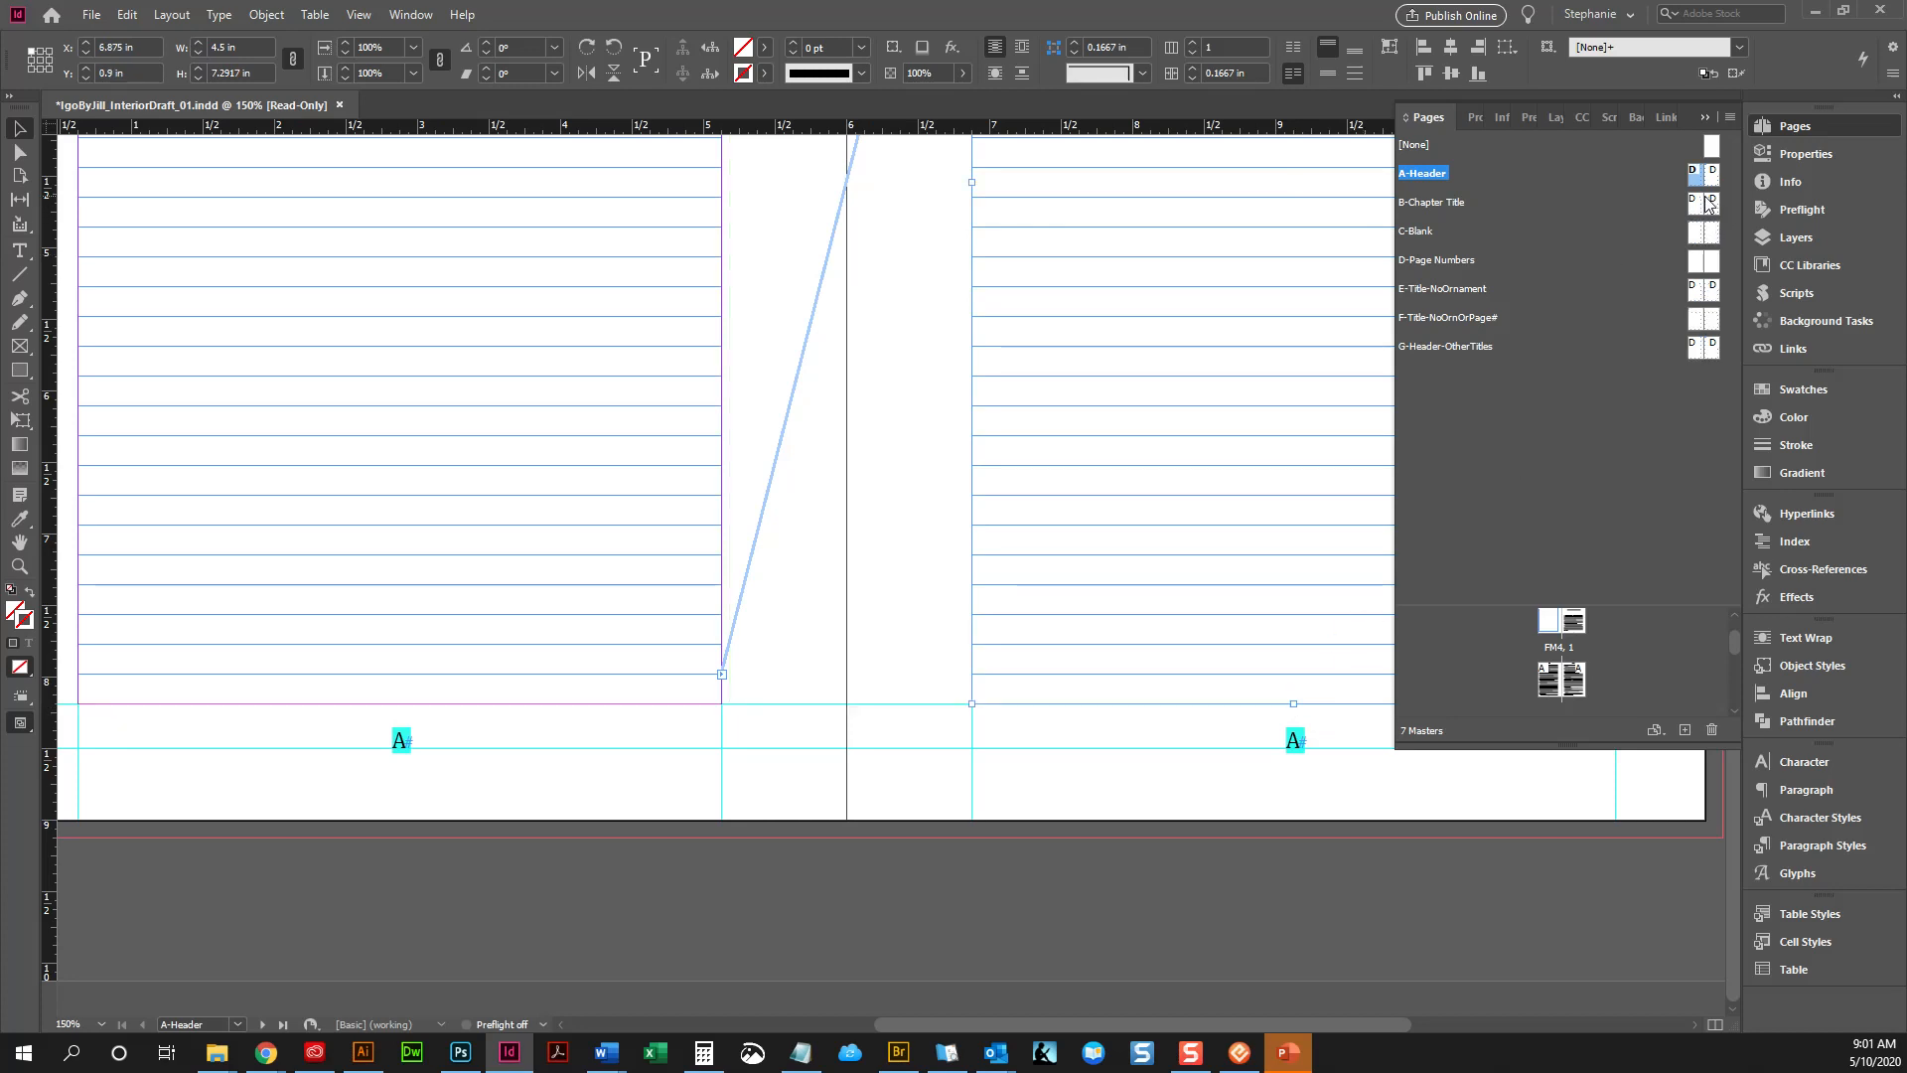
# Return to pages 2 and 3 and check whether their text reaches the bottom margin
pyautogui.click(1556, 679)
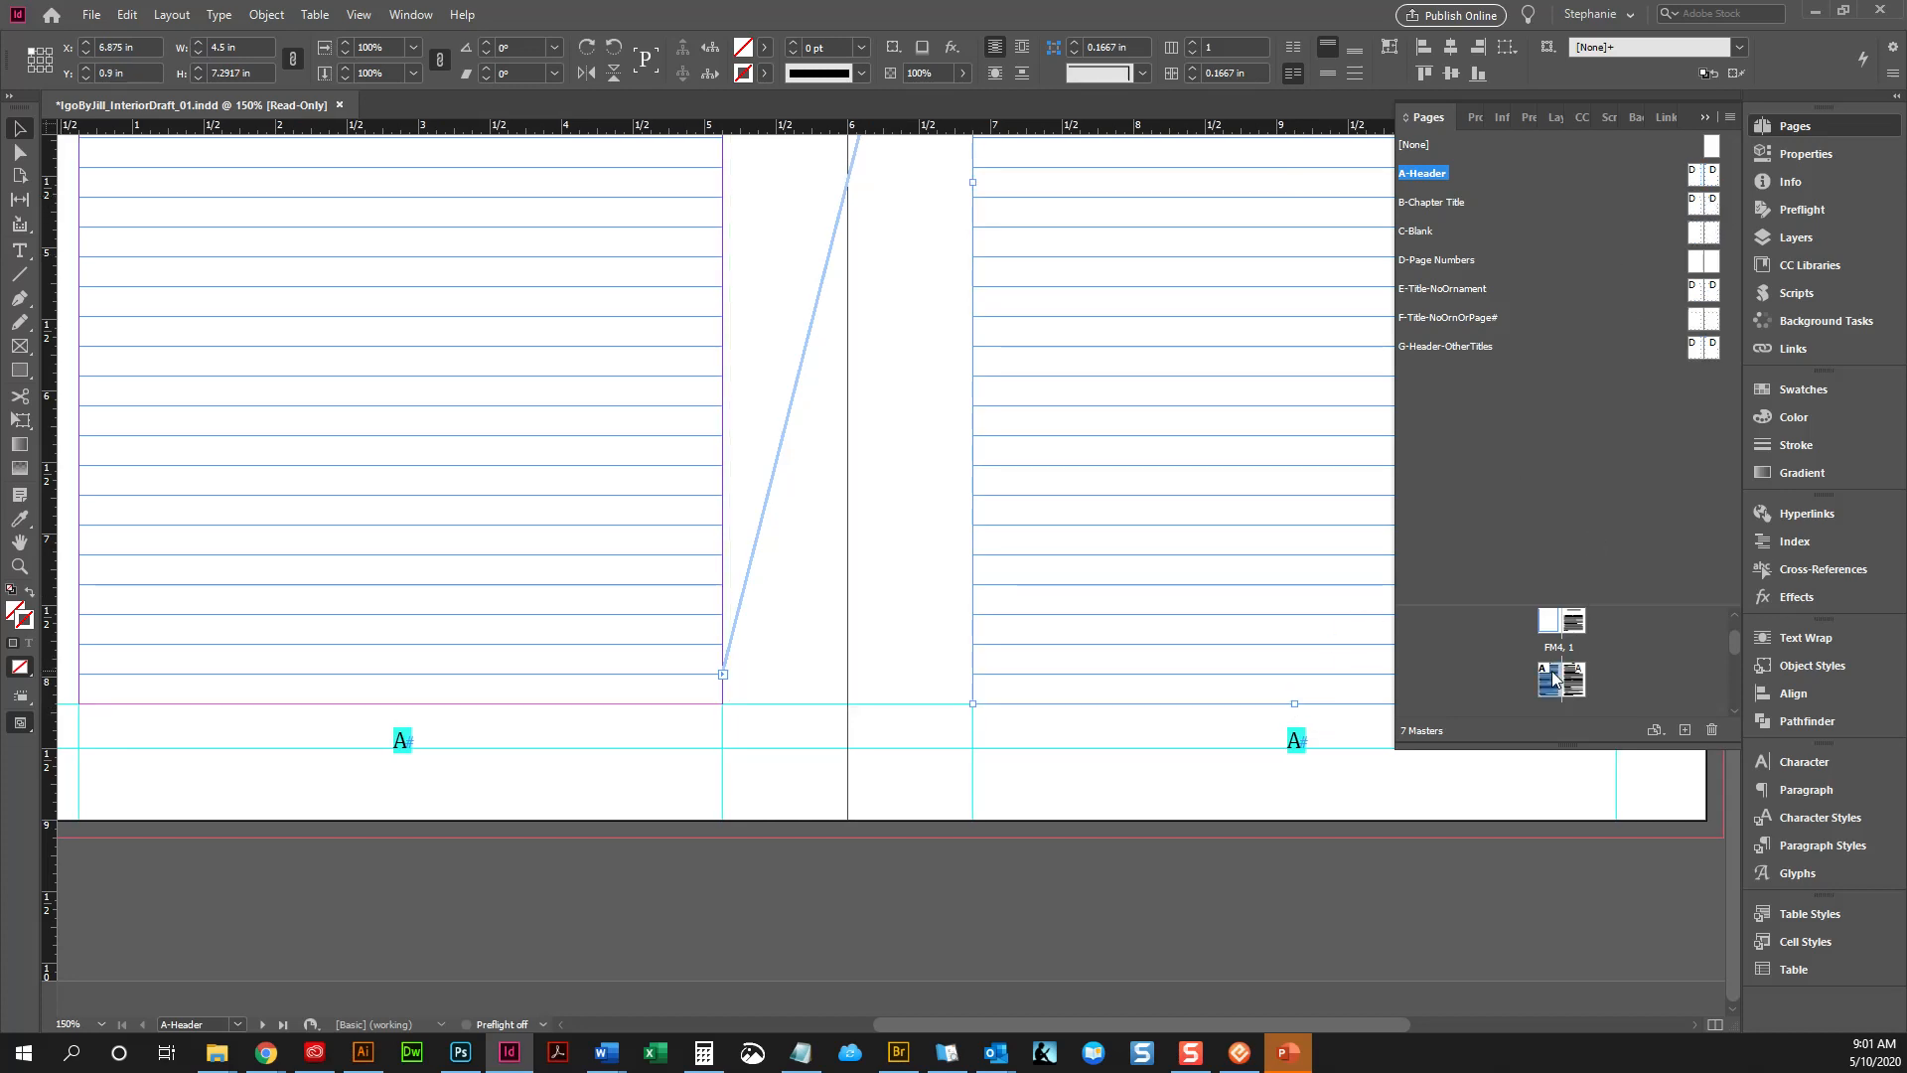
pyautogui.doubleClick(1560, 679)
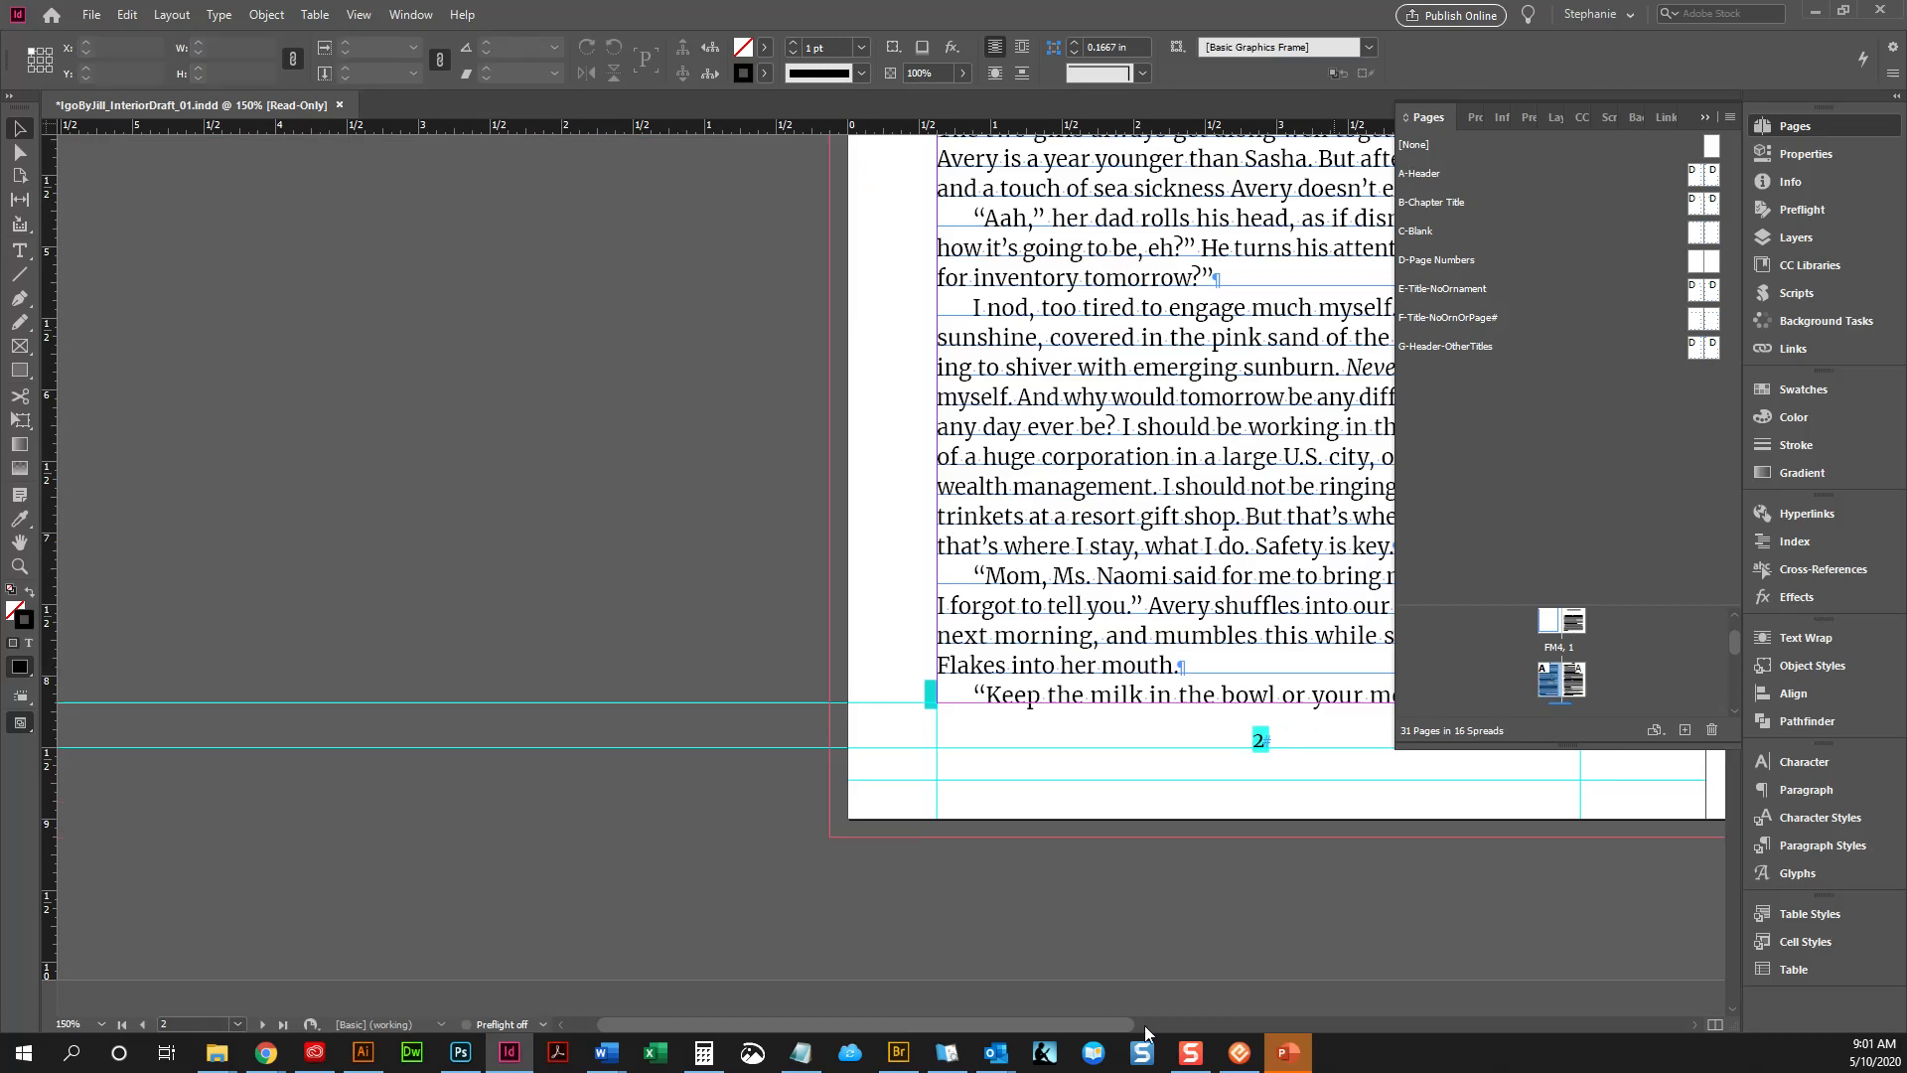
pyautogui.moveTo(1100, 1027); pyautogui.dragTo(1376, 1033)
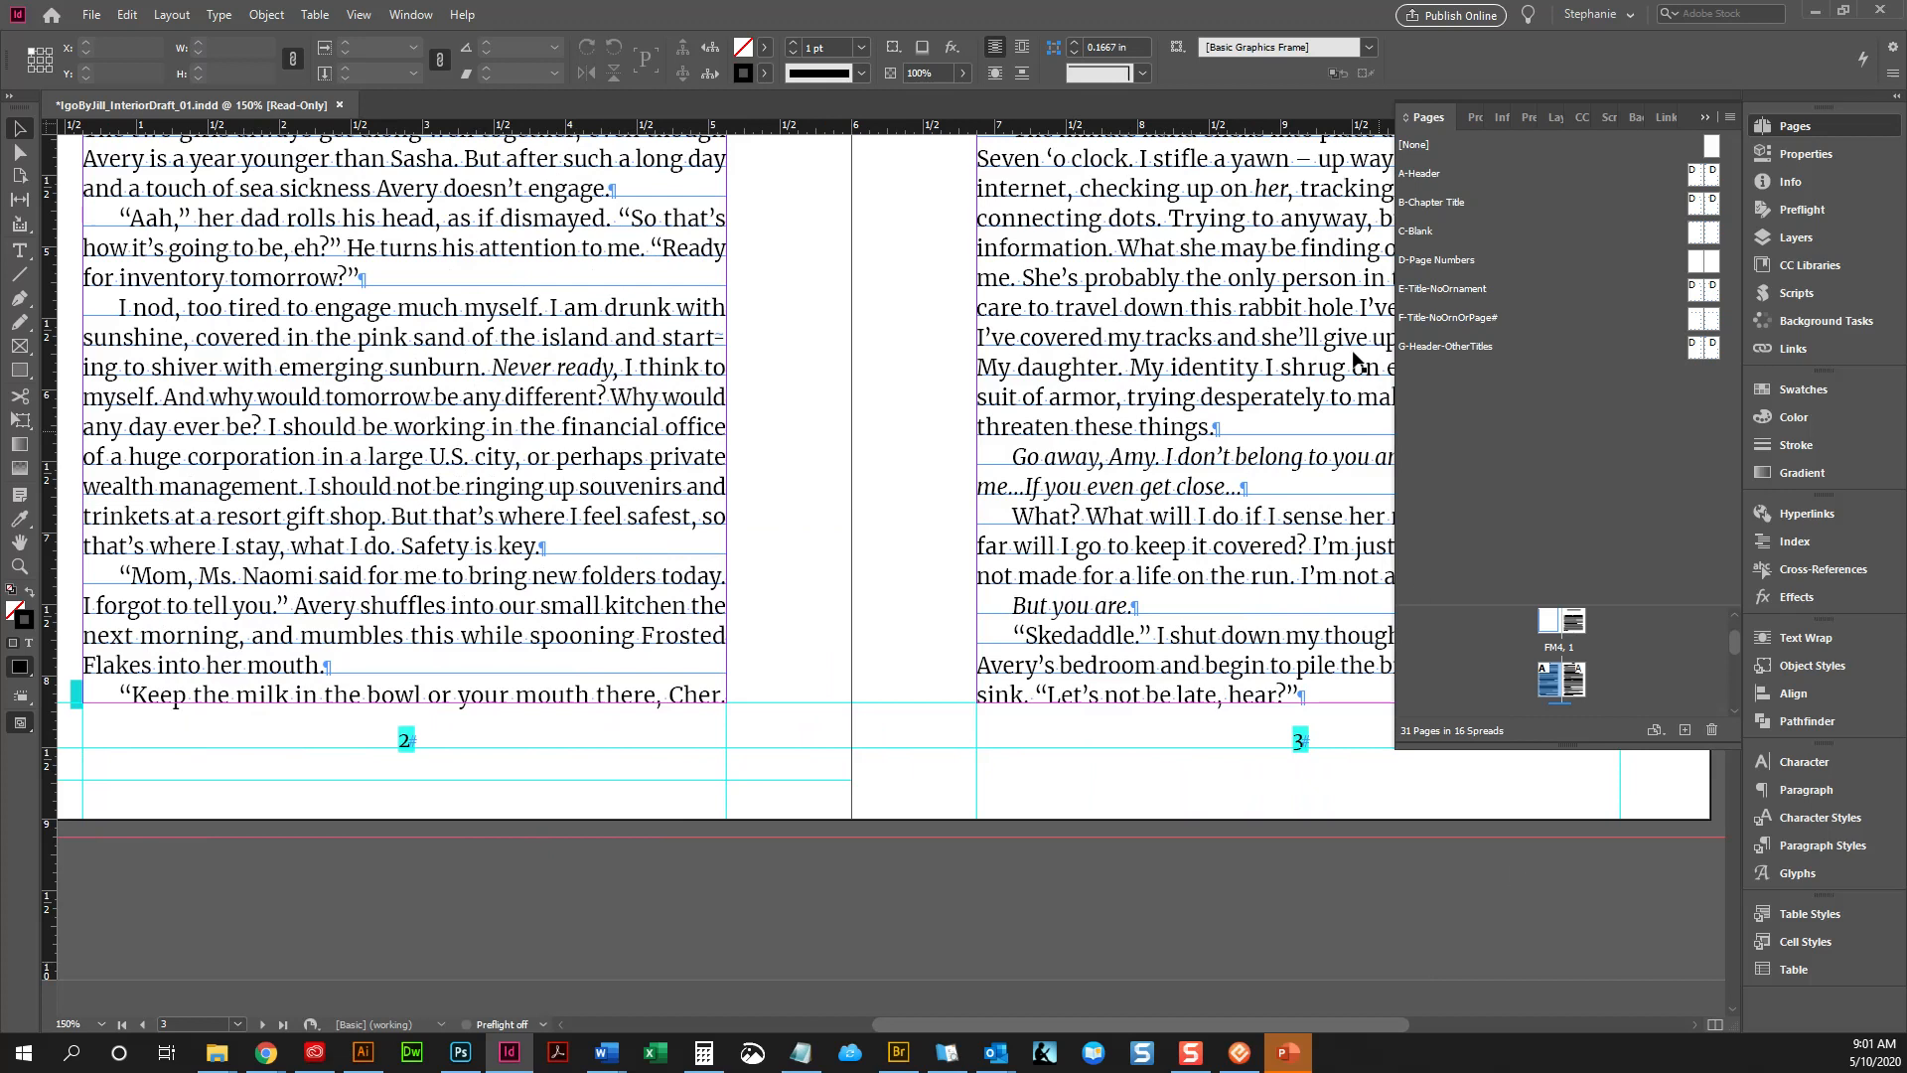
# Open the B-Chapter Title master and try to extend both of its text frames together to the bottom margin
pyautogui.doubleClick(1685, 205)
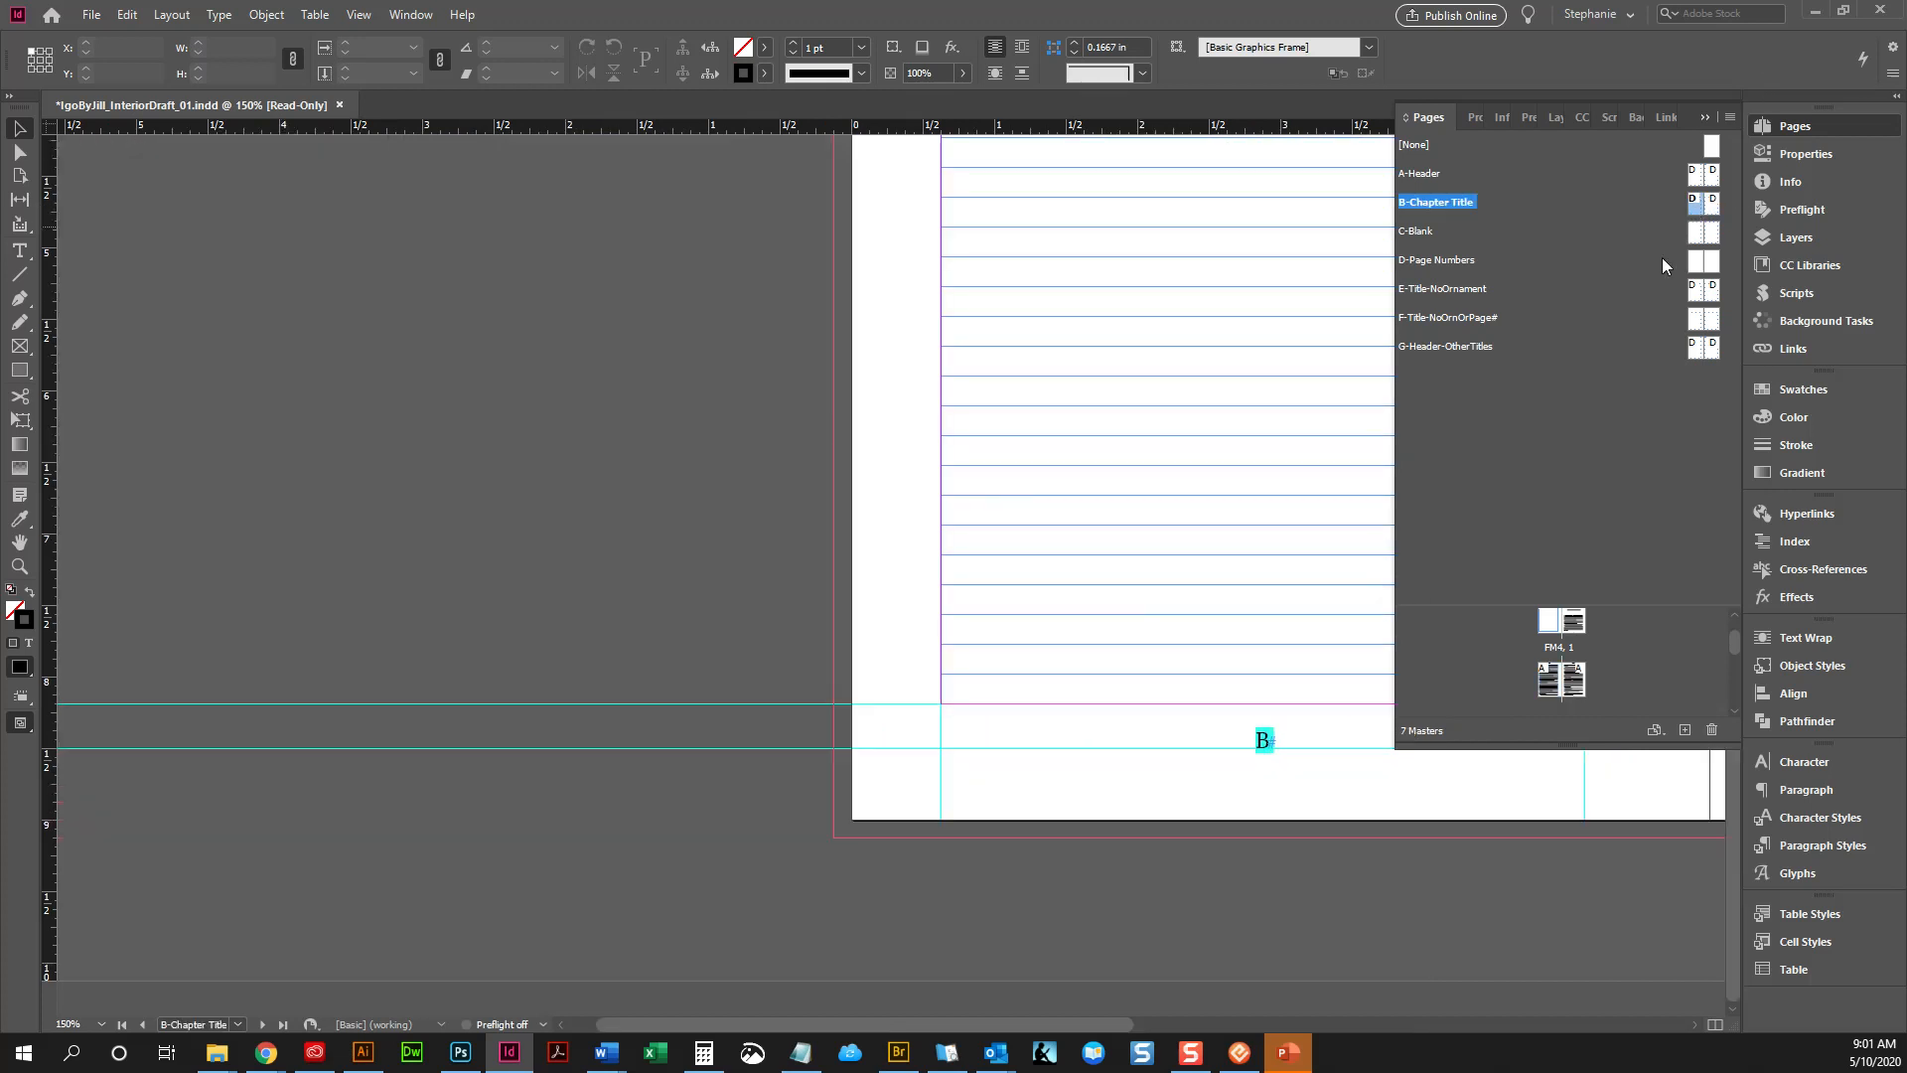
pyautogui.moveTo(1113, 1024); pyautogui.dragTo(1355, 1029)
pyautogui.keyDown('shift'); pyautogui.click(1223, 614); pyautogui.keyUp('shift')
pyautogui.moveTo(947, 702); pyautogui.dragTo(953, 706)
pyautogui.click(1004, 742)
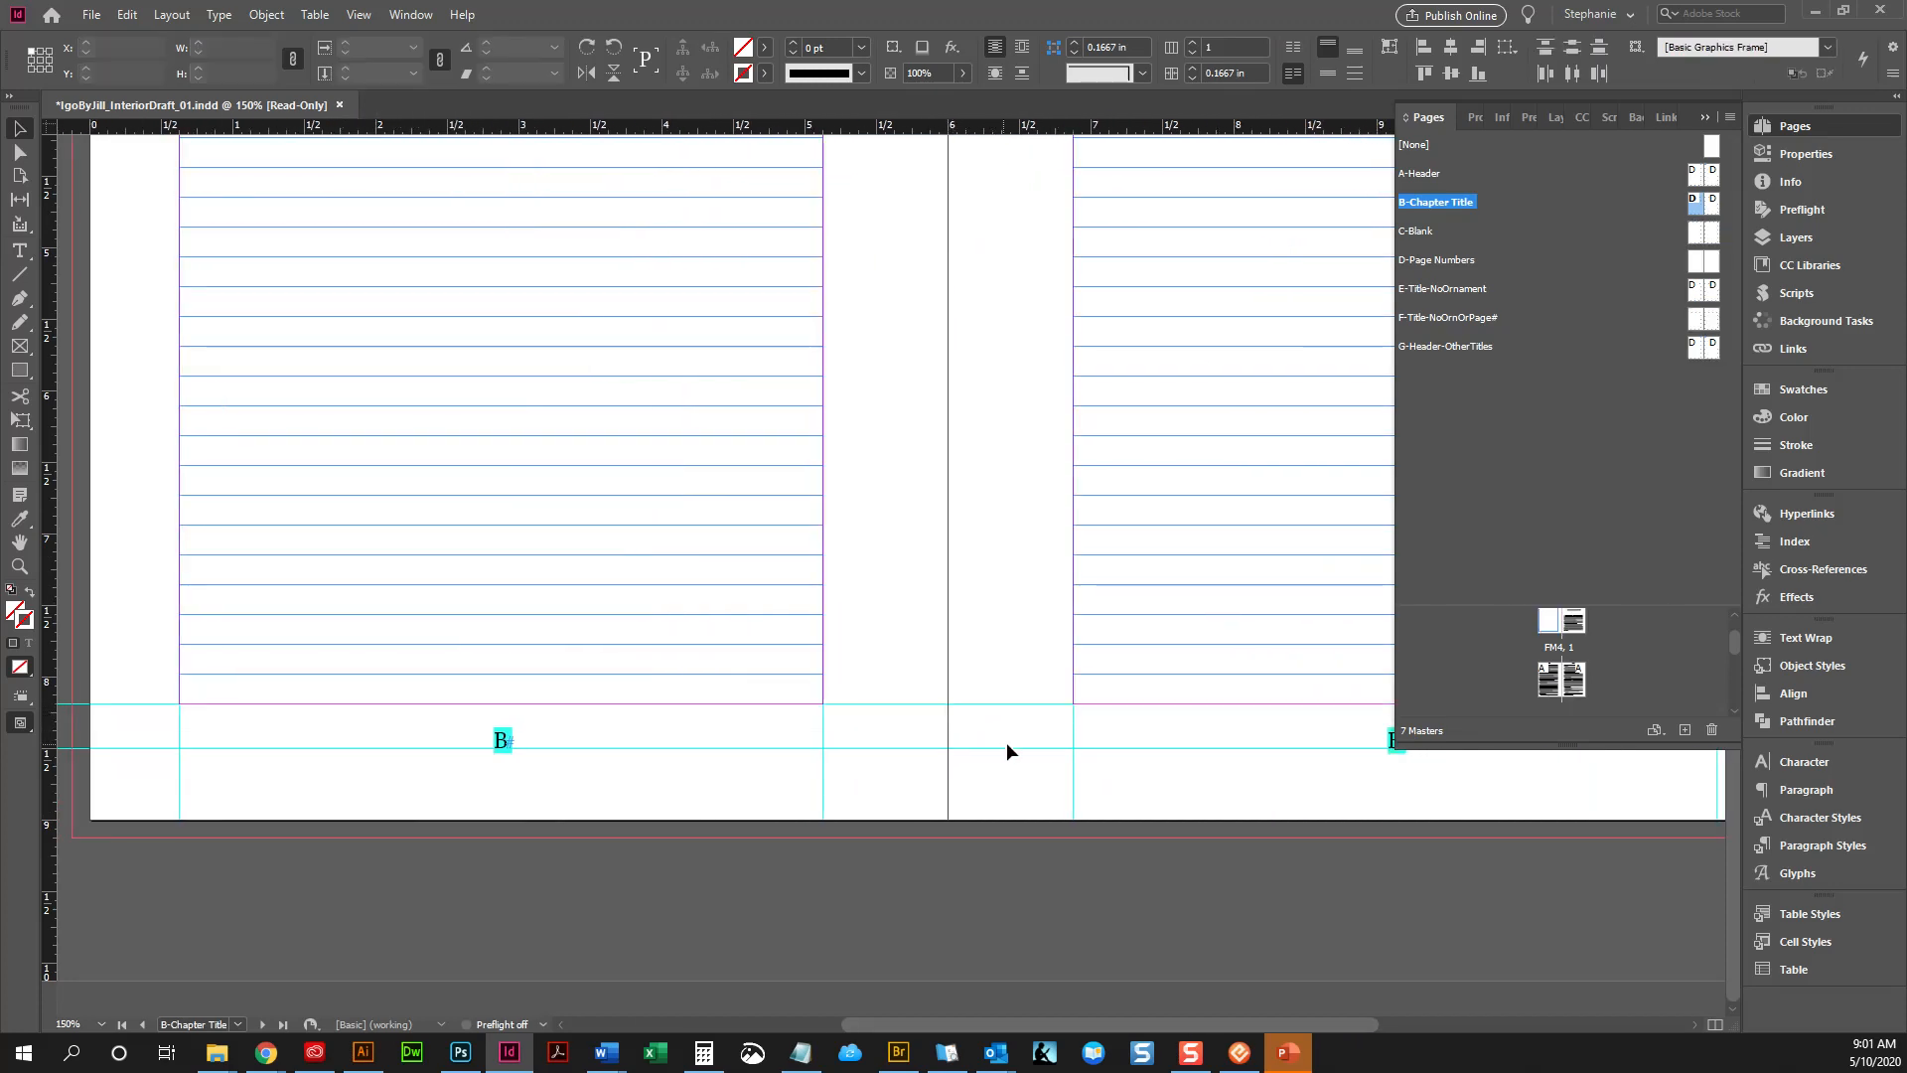
# Extend the left-page text frame of the B-Chapter Title master past the bottom margin to a height of 5.8557 in
pyautogui.hotkey('ctrl', '=')
pyautogui.hotkey('ctrl', '=')
pyautogui.hotkey('ctrl', '=')
pyautogui.hotkey('ctrl', '=')
pyautogui.hotkey('ctrl', '=')
pyautogui.hotkey('ctrl', '=')
pyautogui.scroll(-4, 981, 743)
pyautogui.click(440, 431)
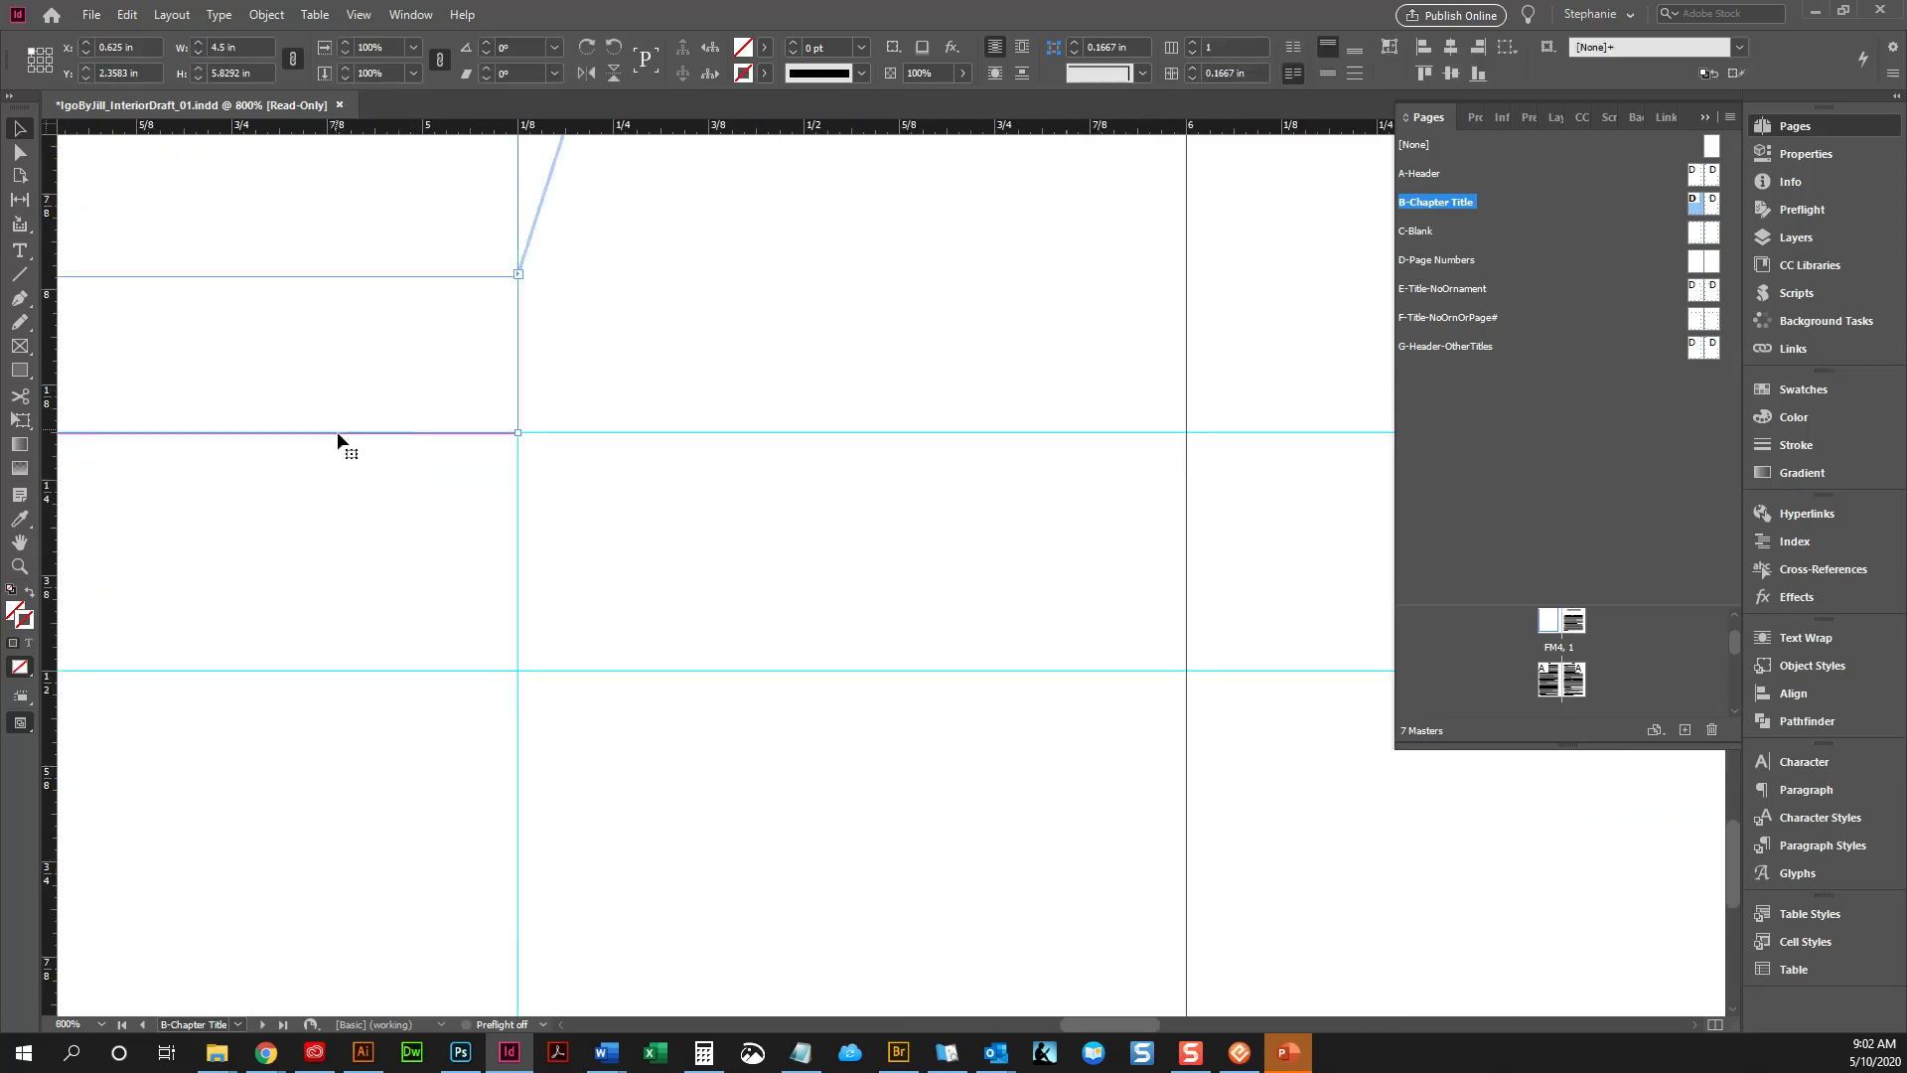
pyautogui.moveTo(1093, 1018)
pyautogui.mouseDown()
pyautogui.moveTo(907, 1005)
pyautogui.moveTo(988, 1010)
pyautogui.mouseUp()
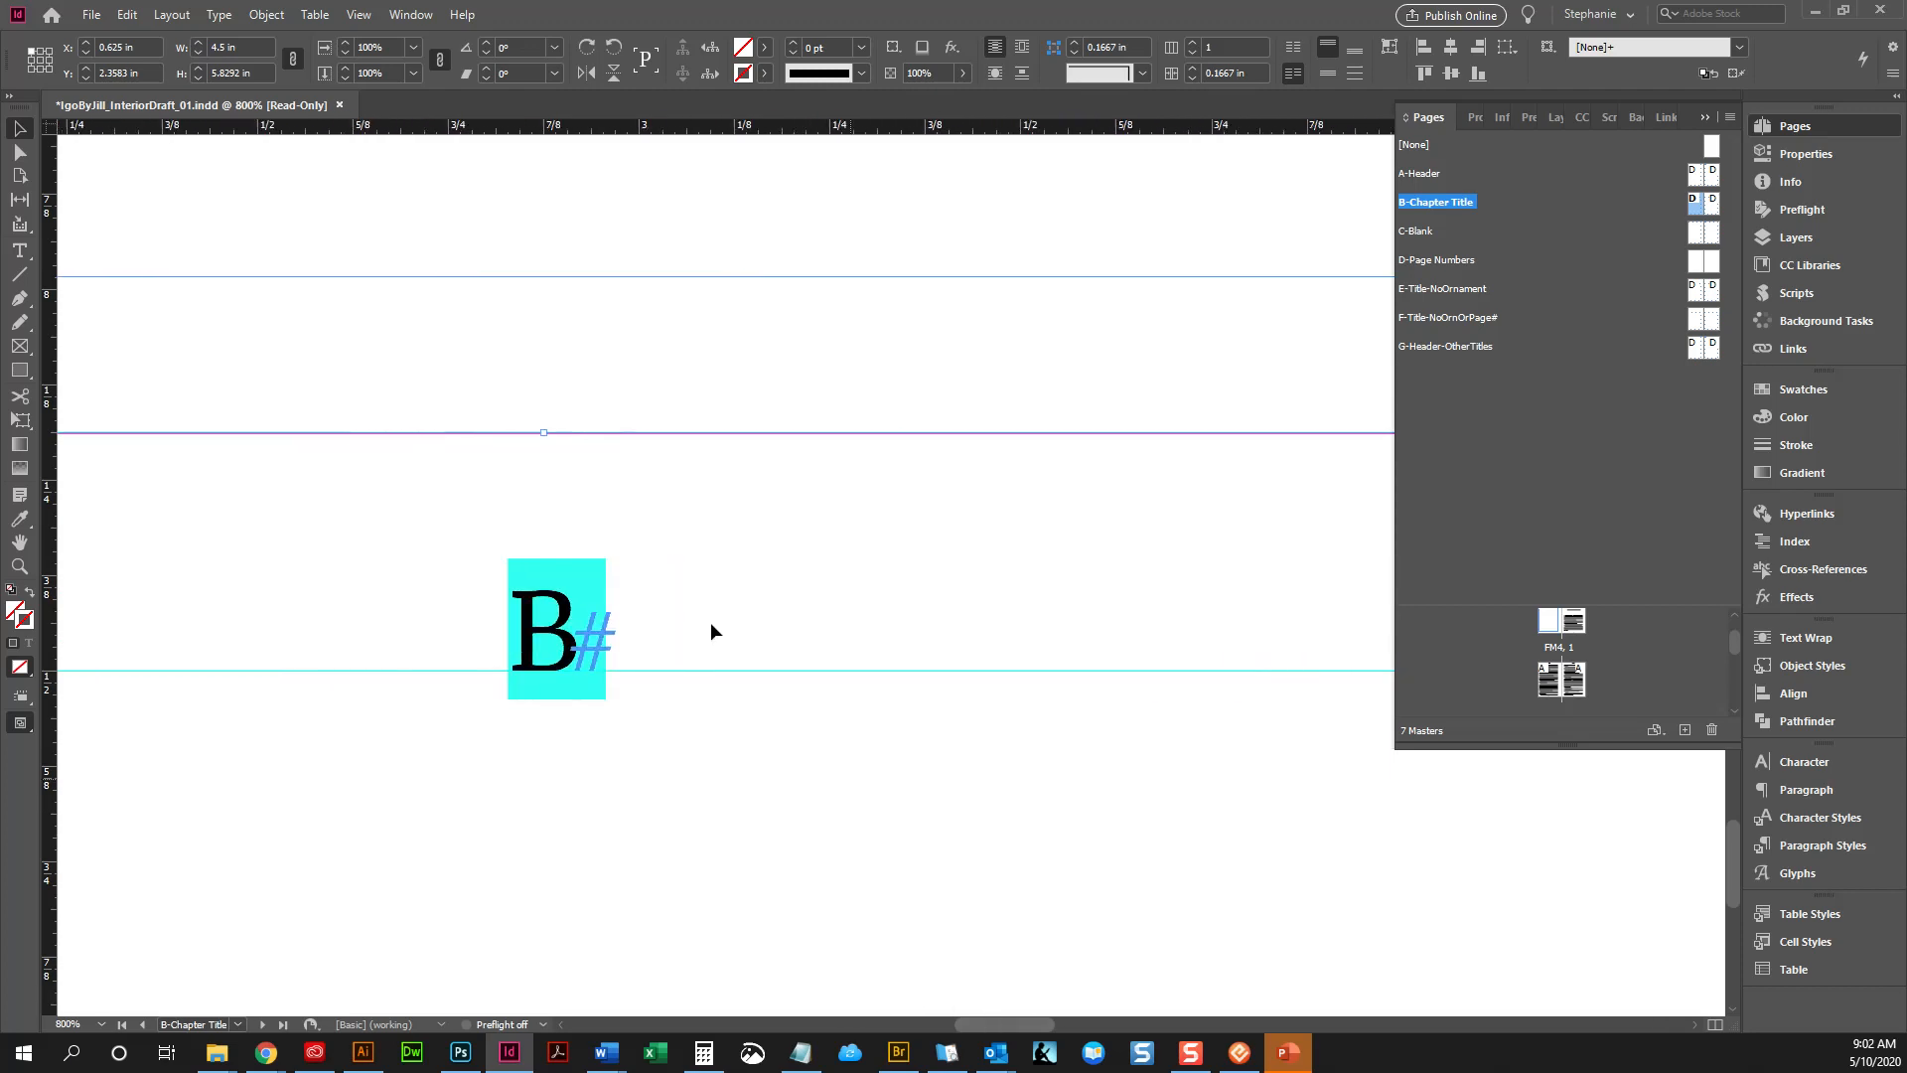
pyautogui.moveTo(548, 433); pyautogui.dragTo(547, 452)
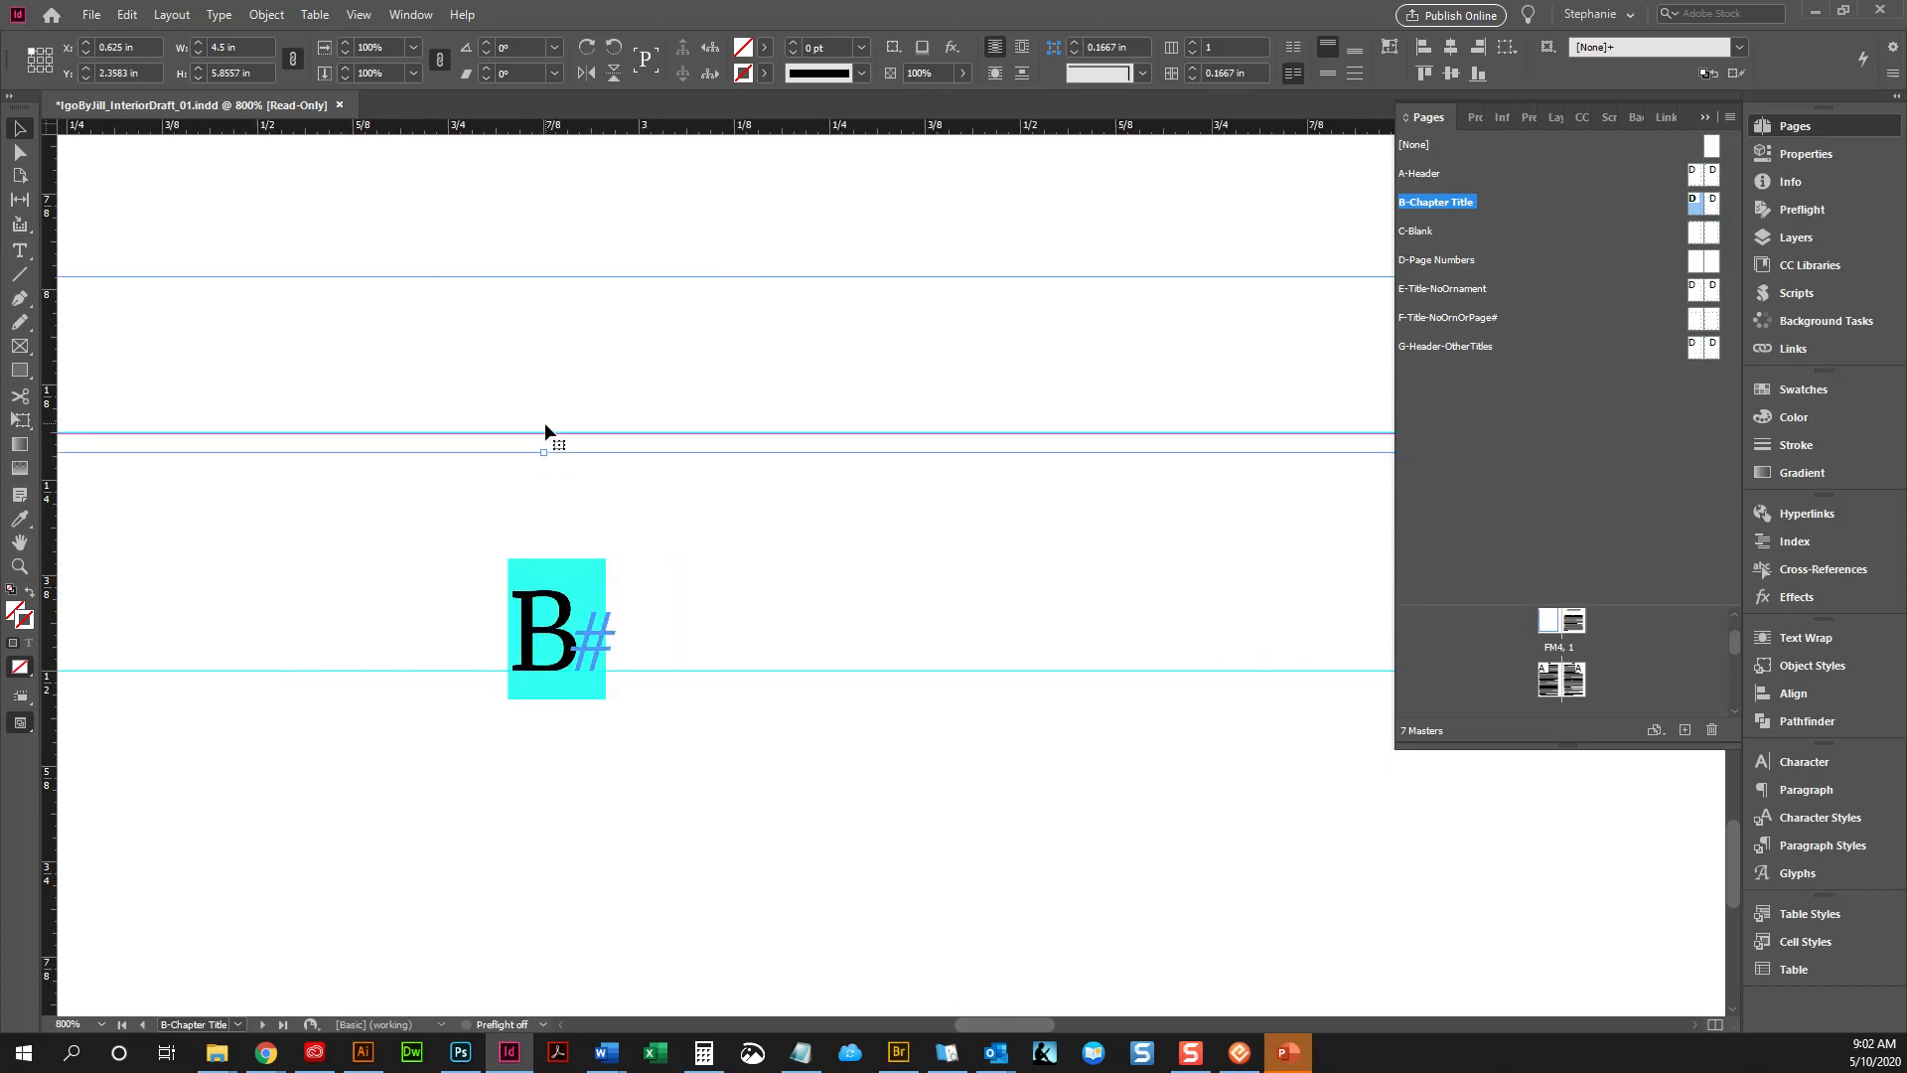
# Extend the B-Chapter Title master's right-page text frame to 5.8557 in high and go back to page 3
pyautogui.moveTo(1033, 1028); pyautogui.dragTo(1296, 1027)
pyautogui.click(1084, 434)
pyautogui.moveTo(1006, 433); pyautogui.dragTo(1006, 452)
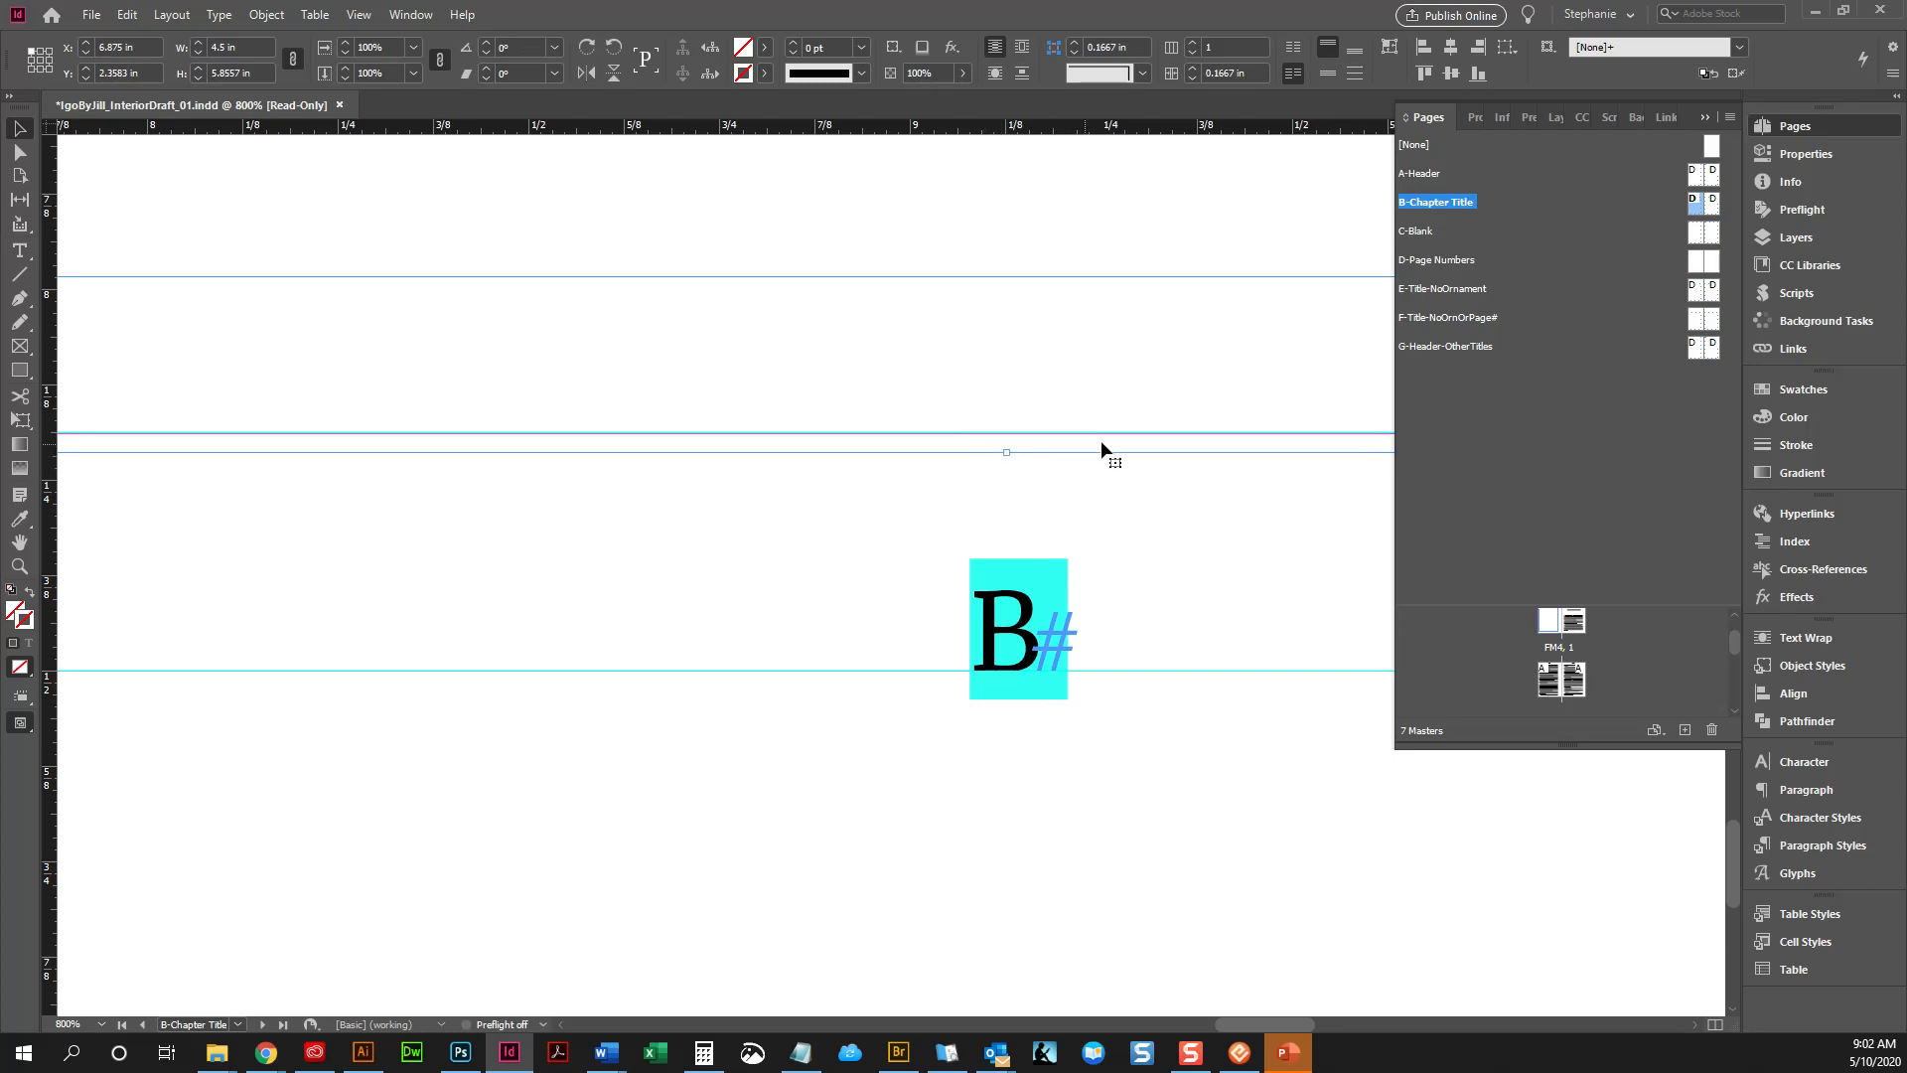
pyautogui.doubleClick(1574, 680)
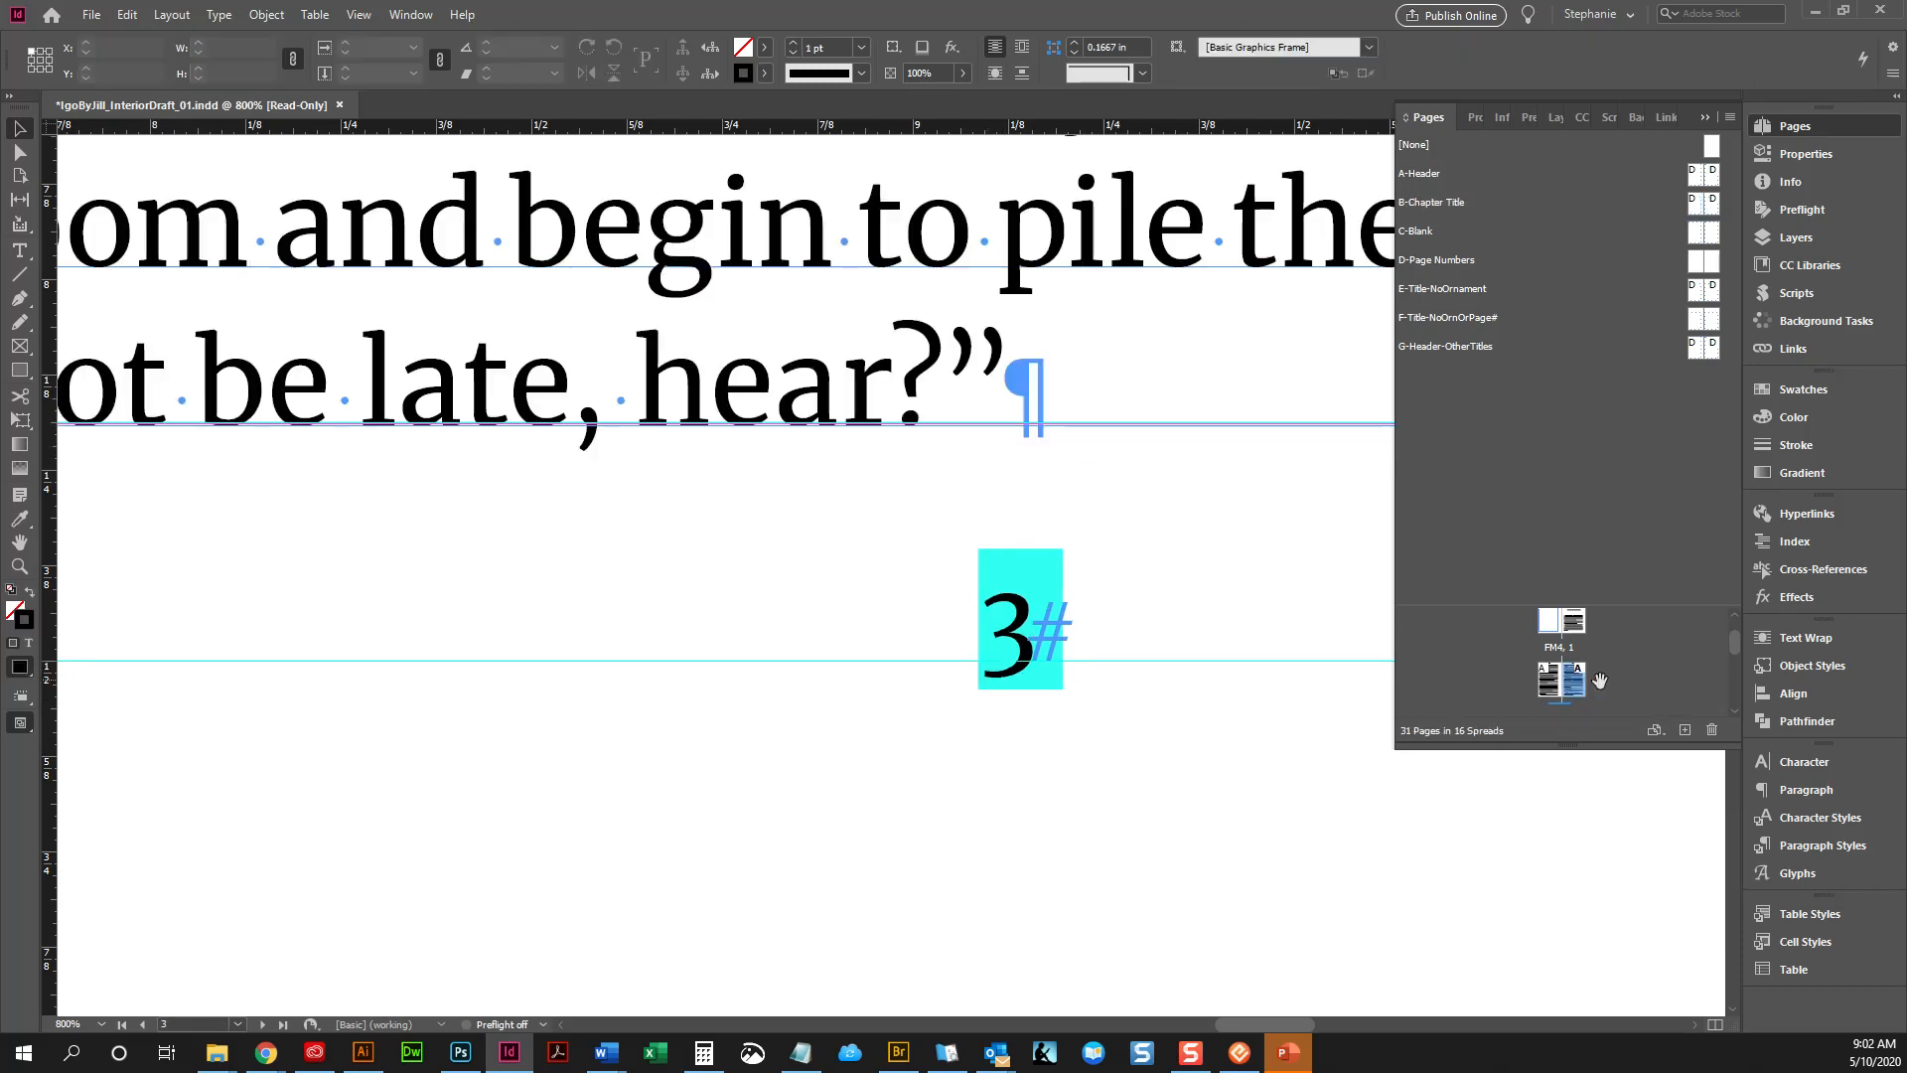
# Examine the text at the bottoms and tops of facing pages 2 and 3
pyautogui.hotkey('ctrl', '-')
pyautogui.hotkey('ctrl', '-')
pyautogui.hotkey('ctrl', '-')
pyautogui.hotkey('ctrl', '-')
pyautogui.hotkey('ctrl', '-')
pyautogui.hotkey('ctrl', '-')
pyautogui.hotkey('ctrl', '-')
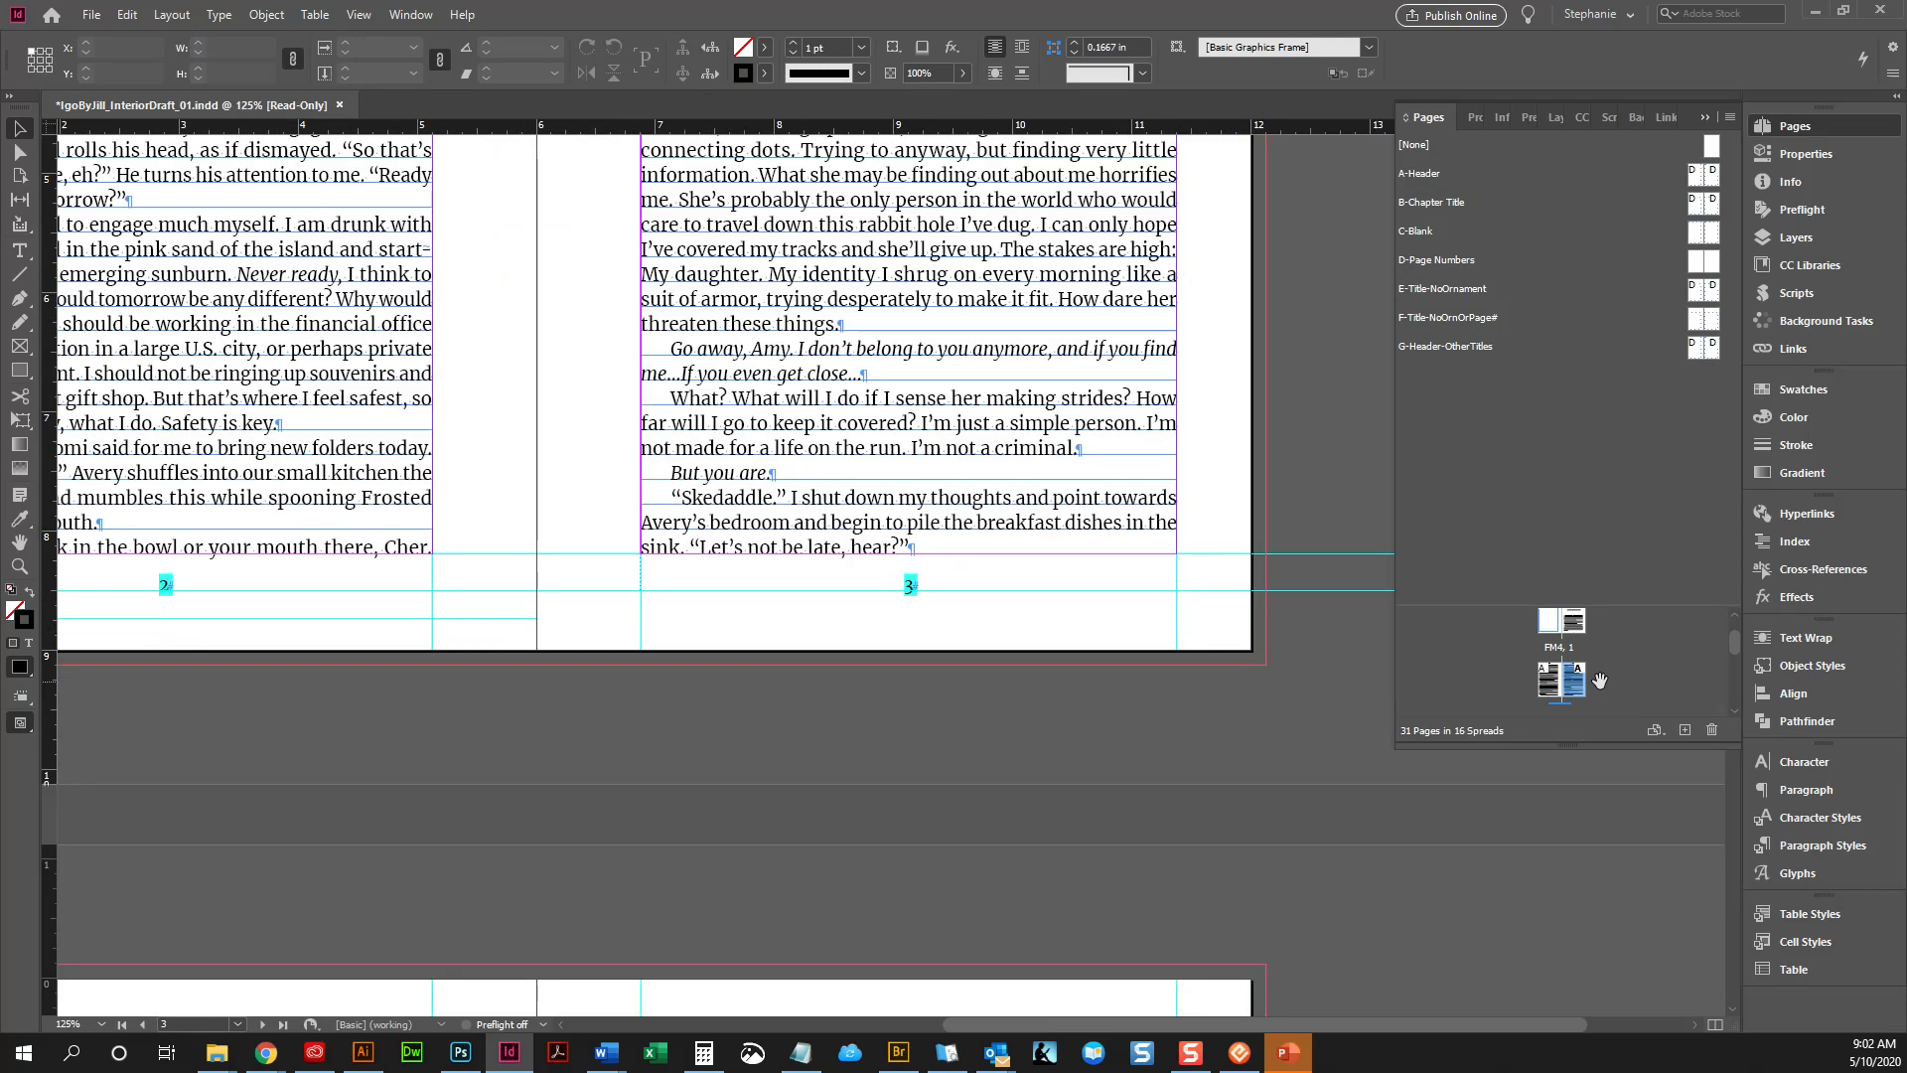
pyautogui.moveTo(1052, 1017); pyautogui.dragTo(878, 904)
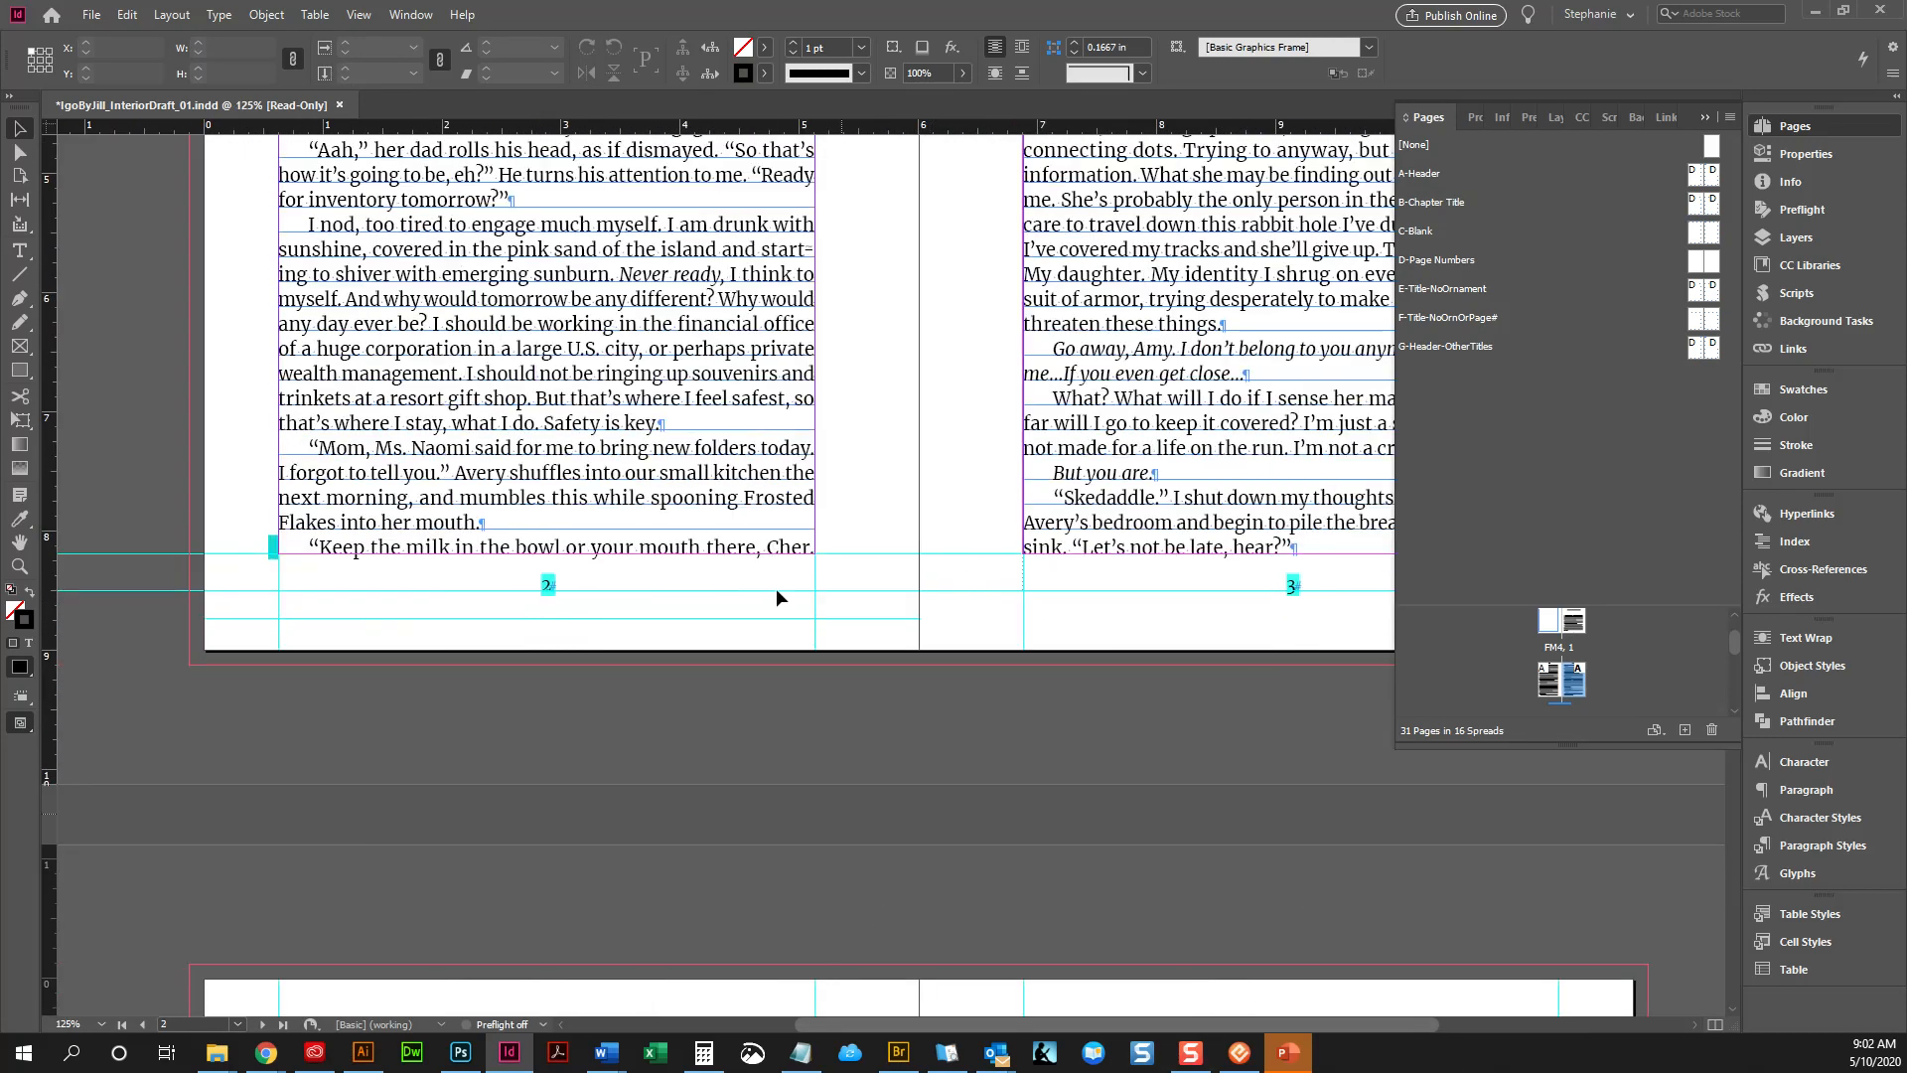
pyautogui.scroll(6, 903, 594)
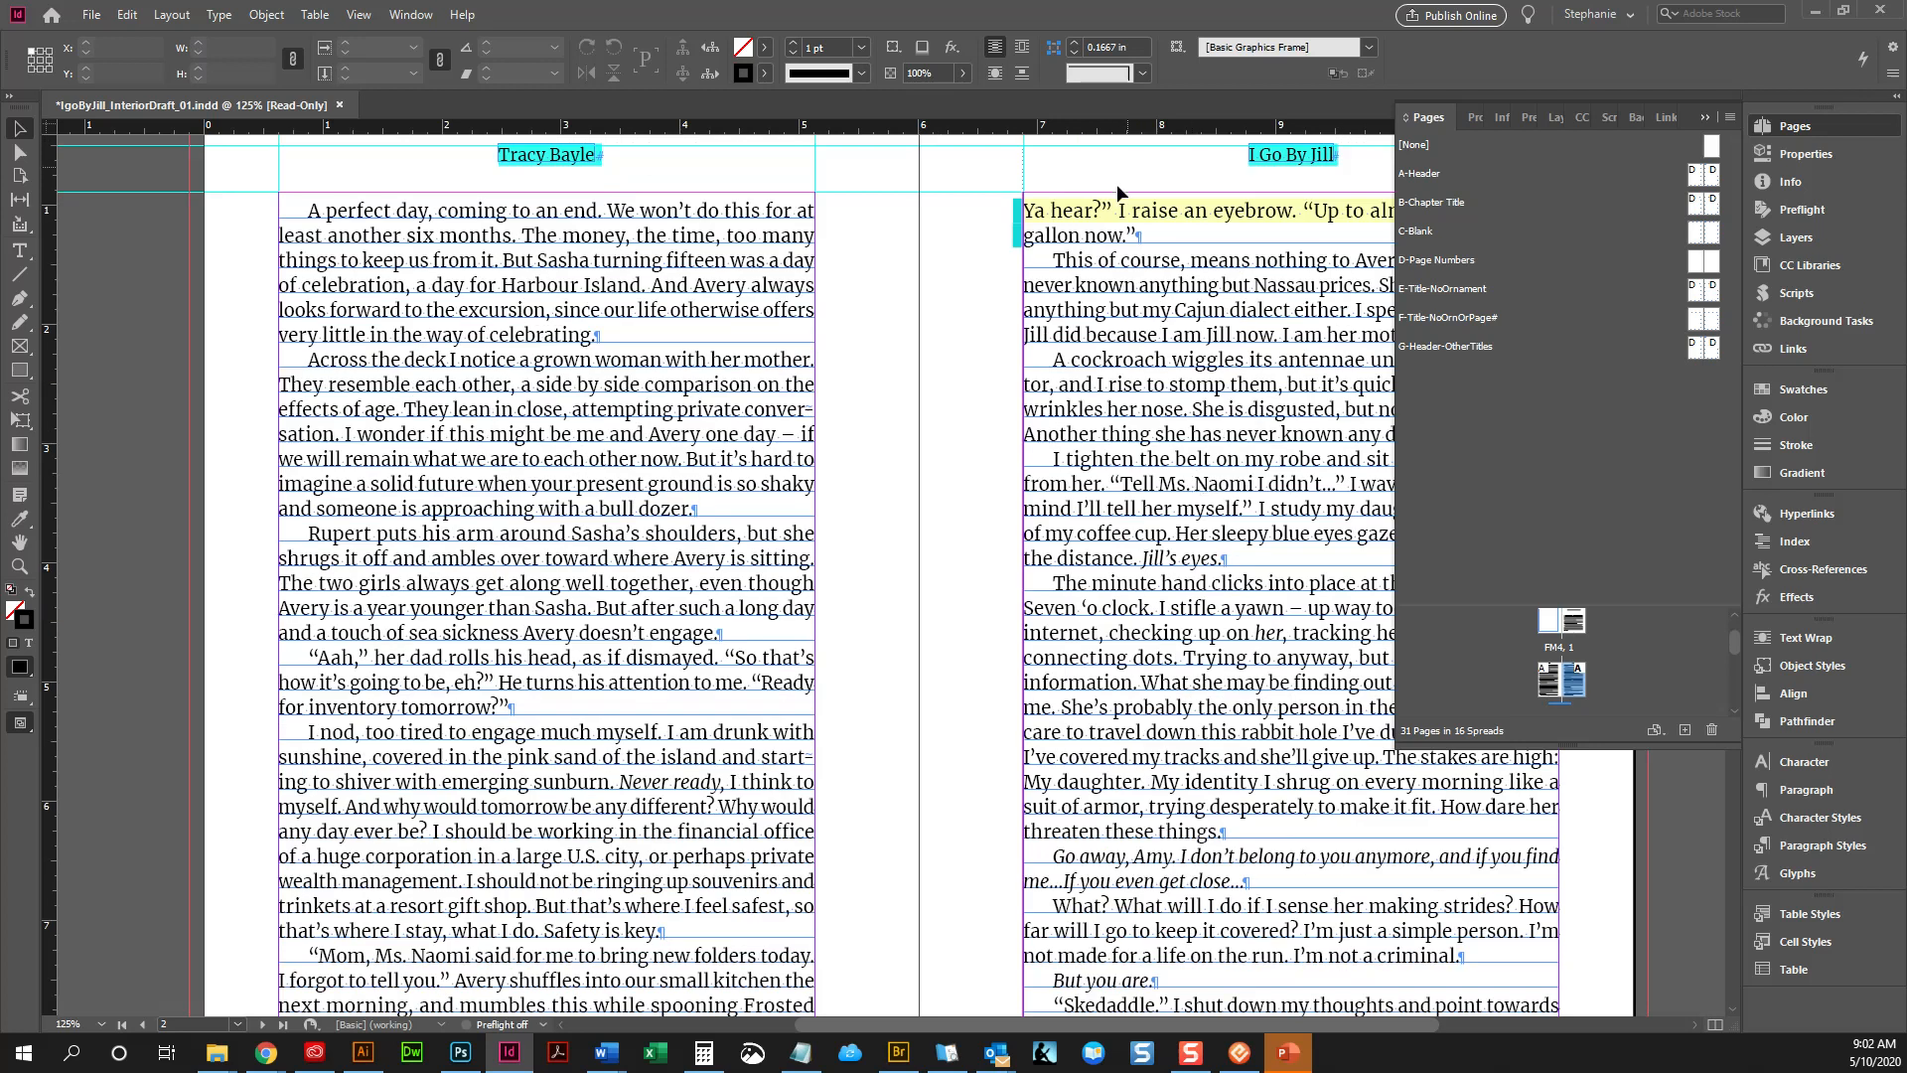
# Compare the last line on page 2 with the rest of its paragraph at the start of page 3
pyautogui.doubleClick(1075, 211)
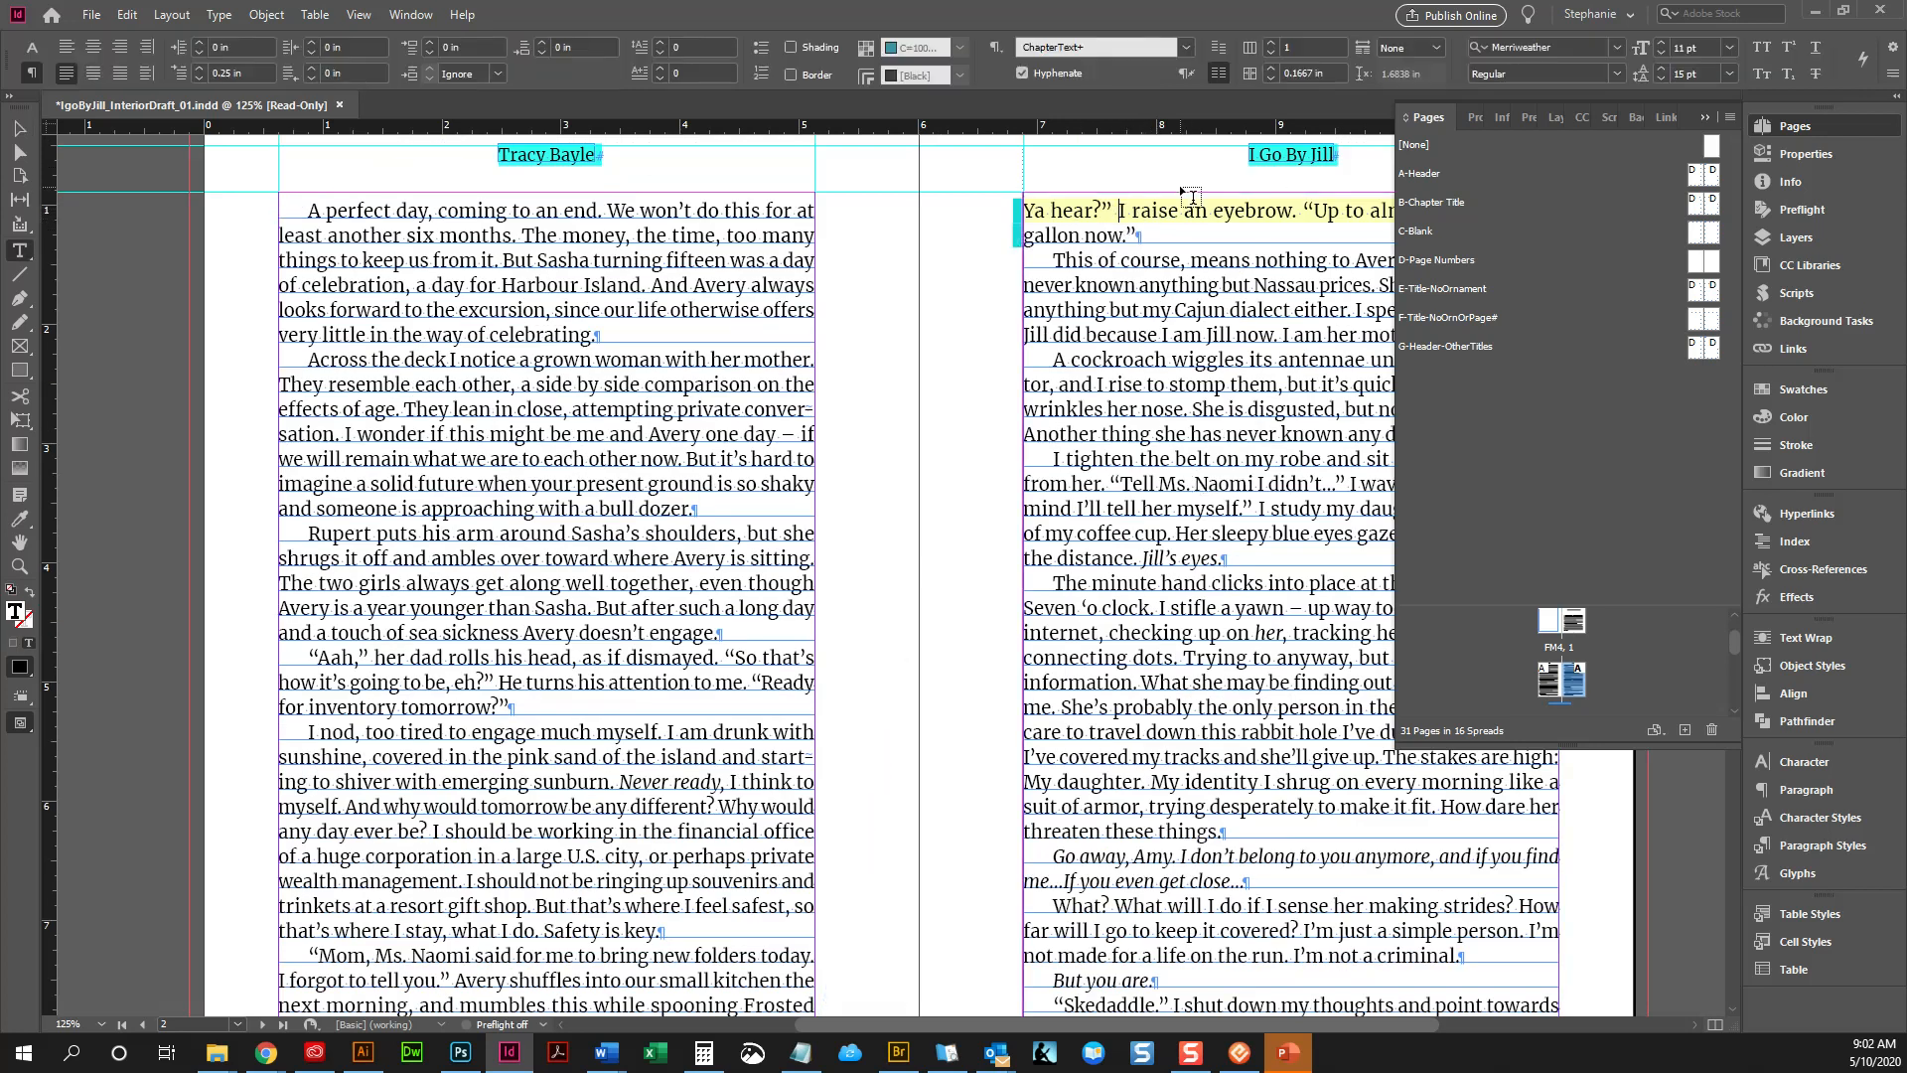
pyautogui.scroll(-3, 517, 775)
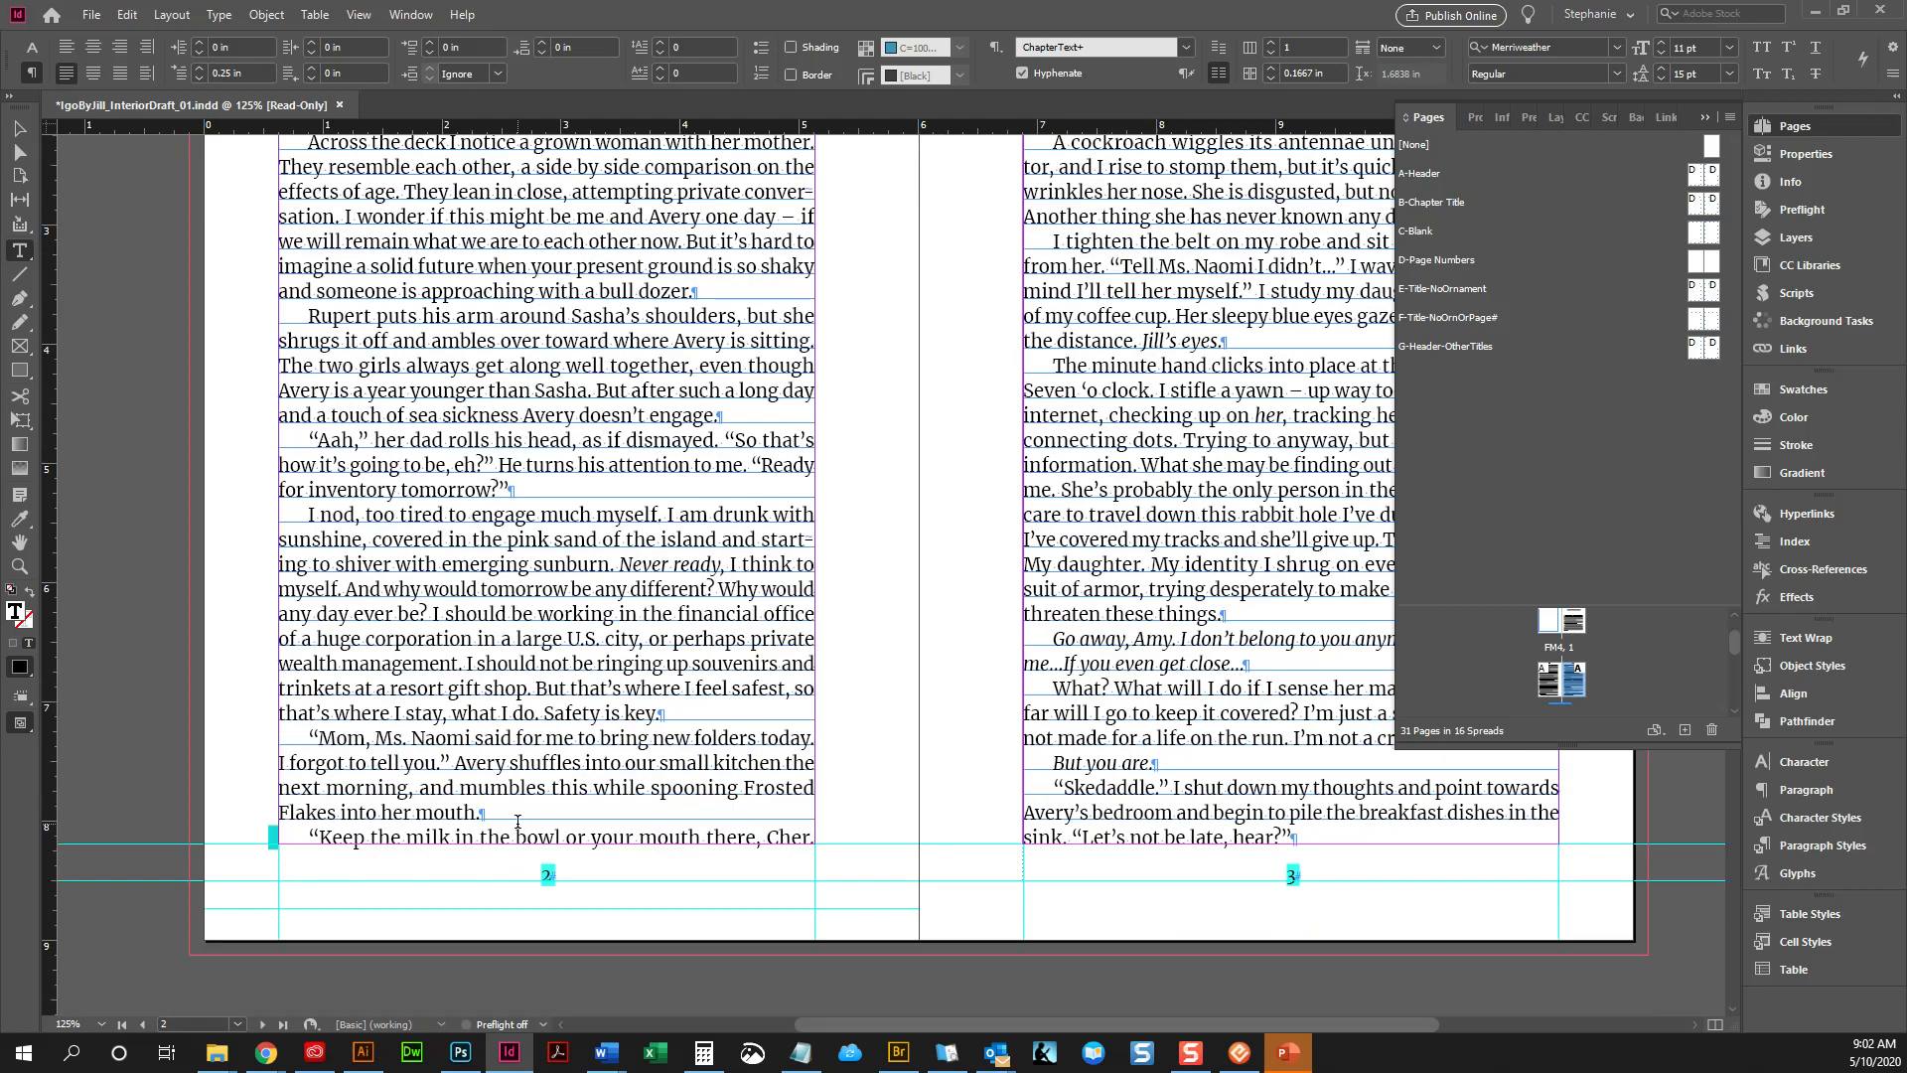
pyautogui.tripleClick(565, 836)
pyautogui.scroll(3, 1033, 607)
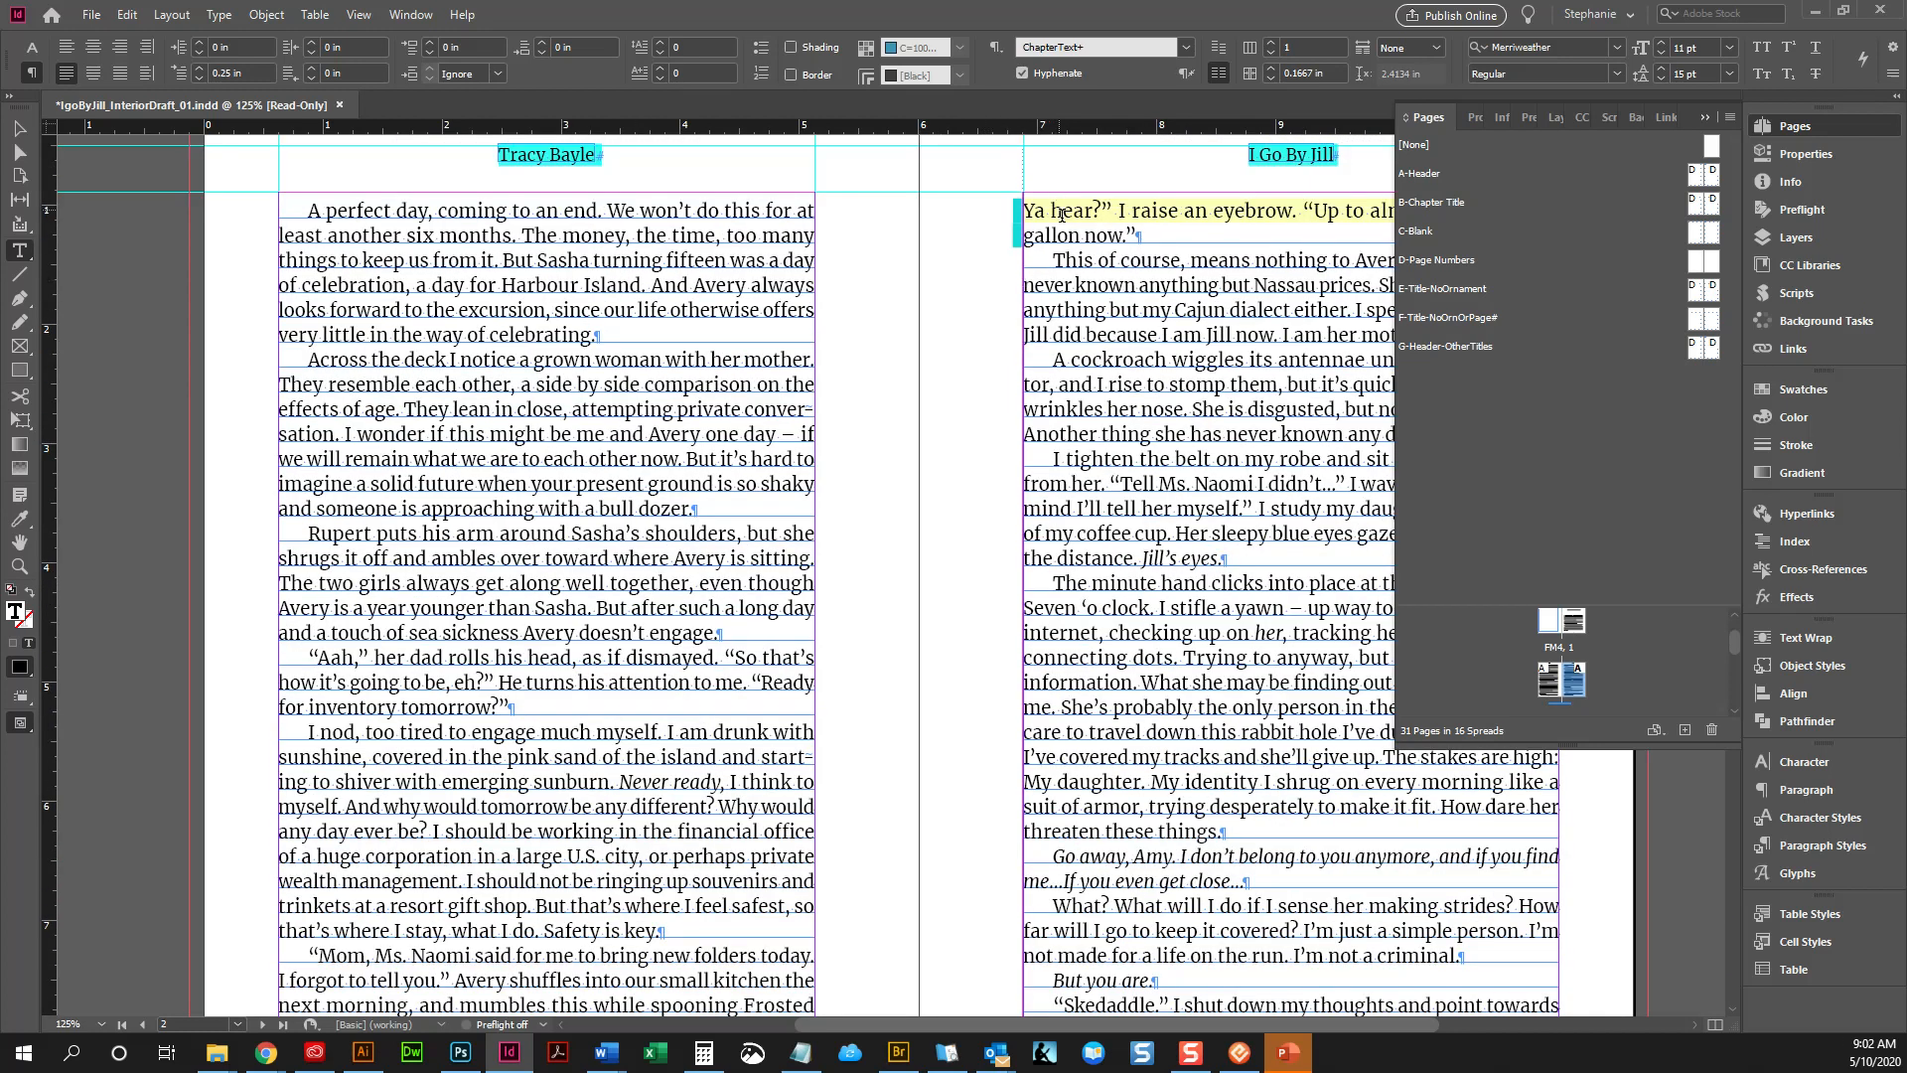
pyautogui.scroll(-4, 676, 714)
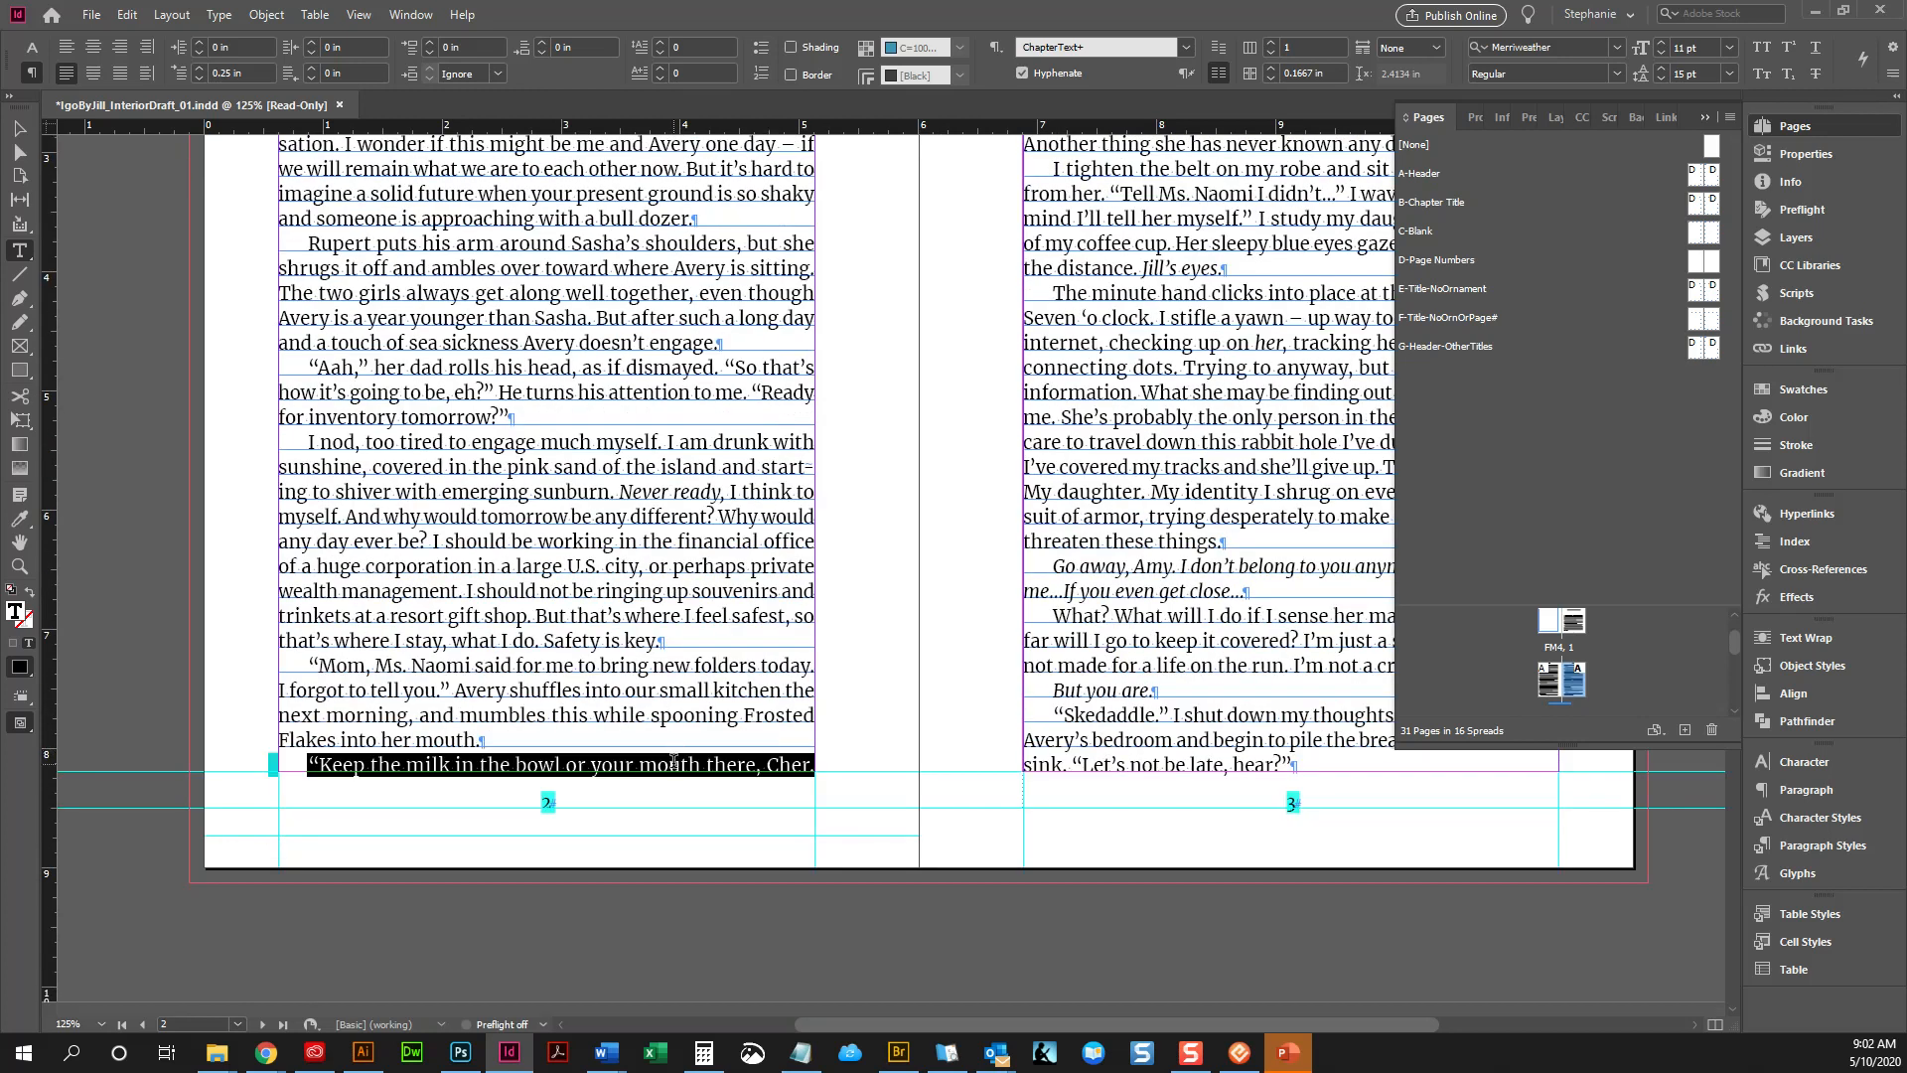
pyautogui.click(669, 763)
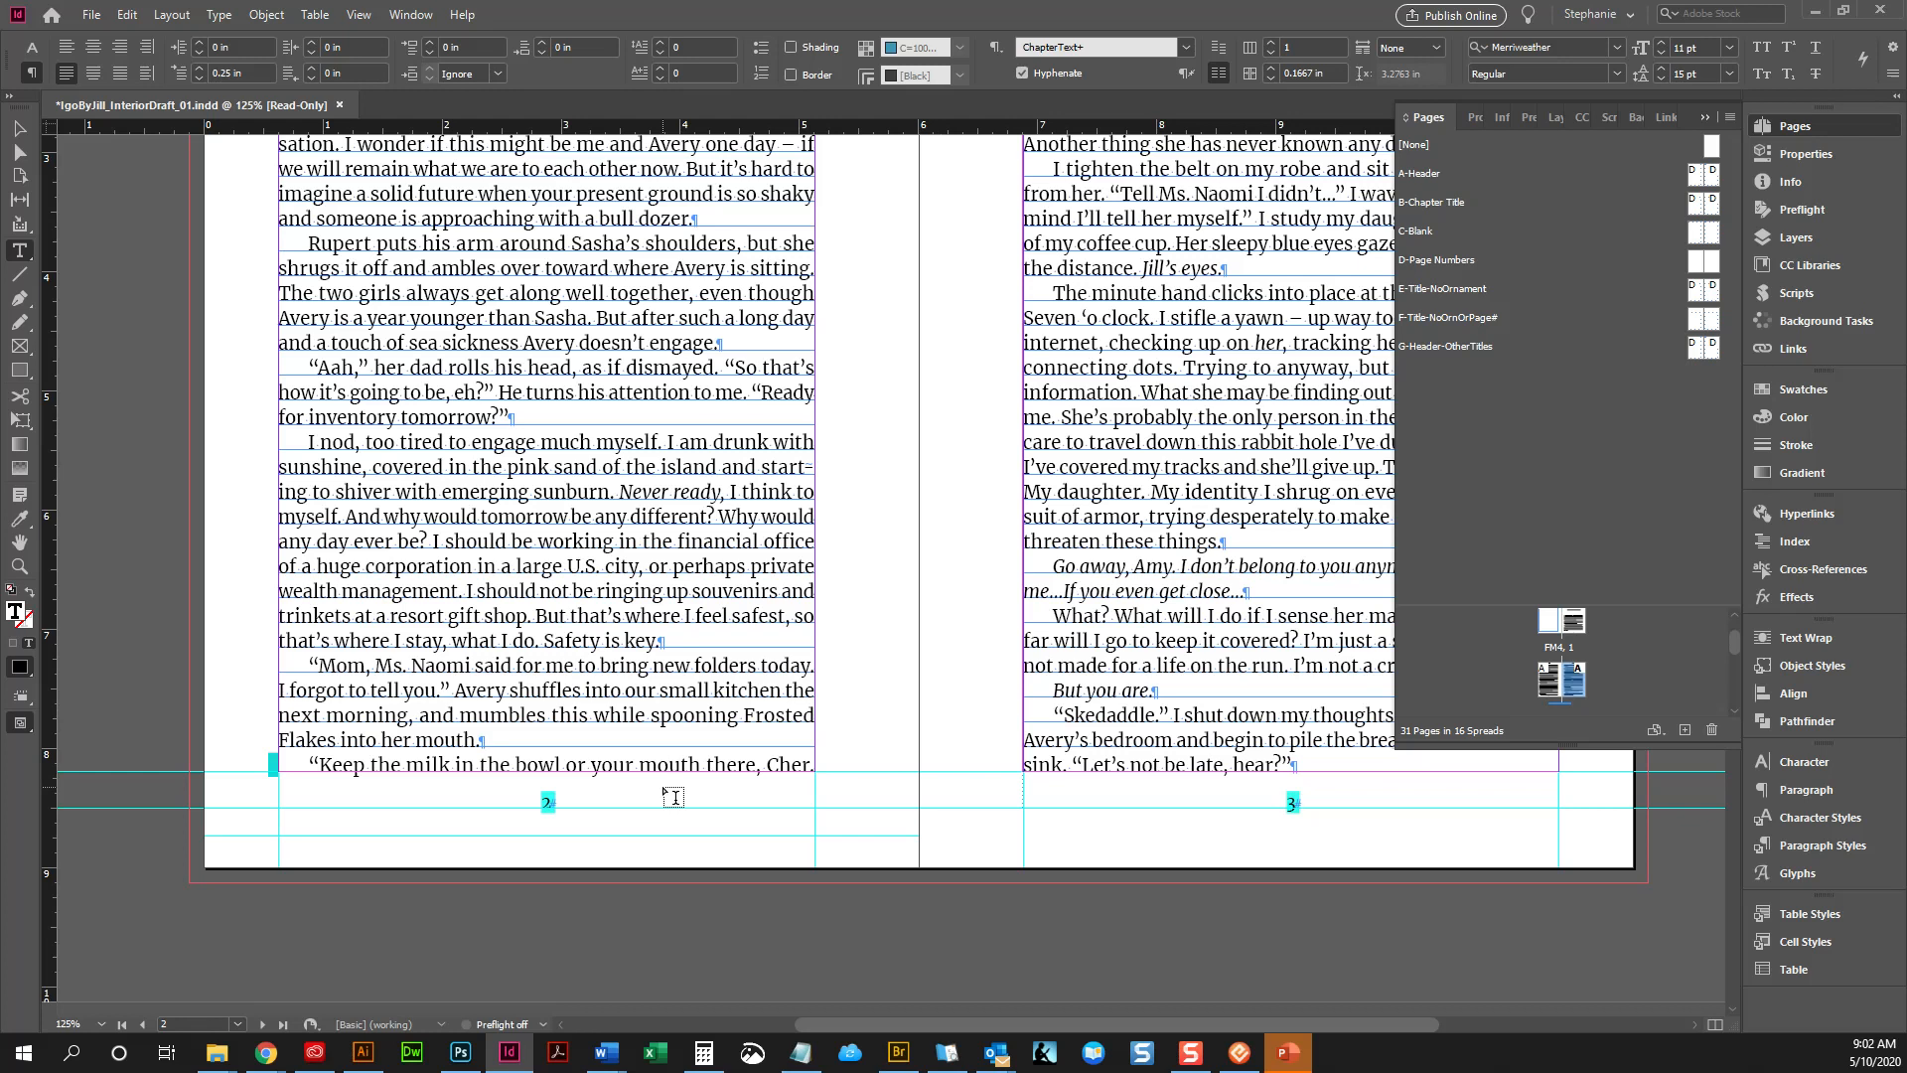
# Recheck how many lines of the paragraph split across pages 2 and 3 fall on each page
pyautogui.scroll(1, 675, 794)
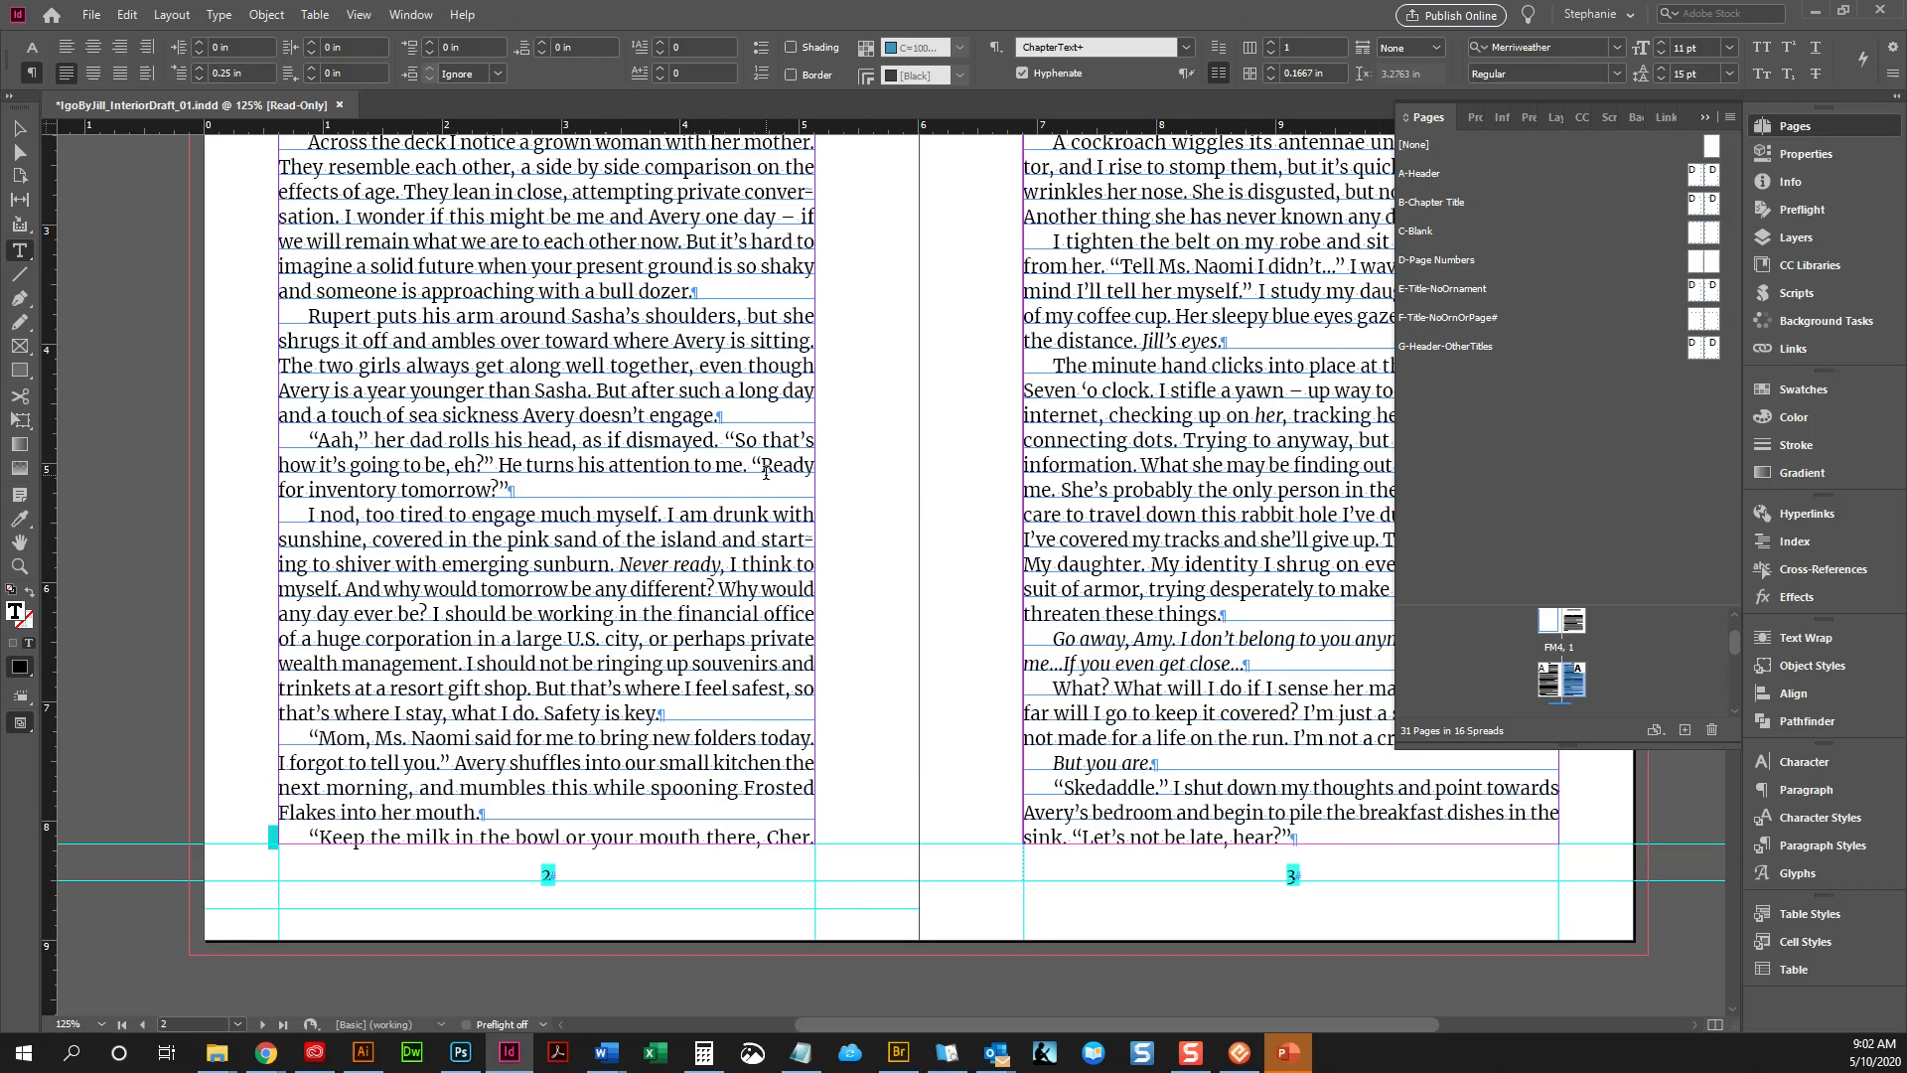
pyautogui.scroll(5, 847, 484)
pyautogui.scroll(-4, 847, 483)
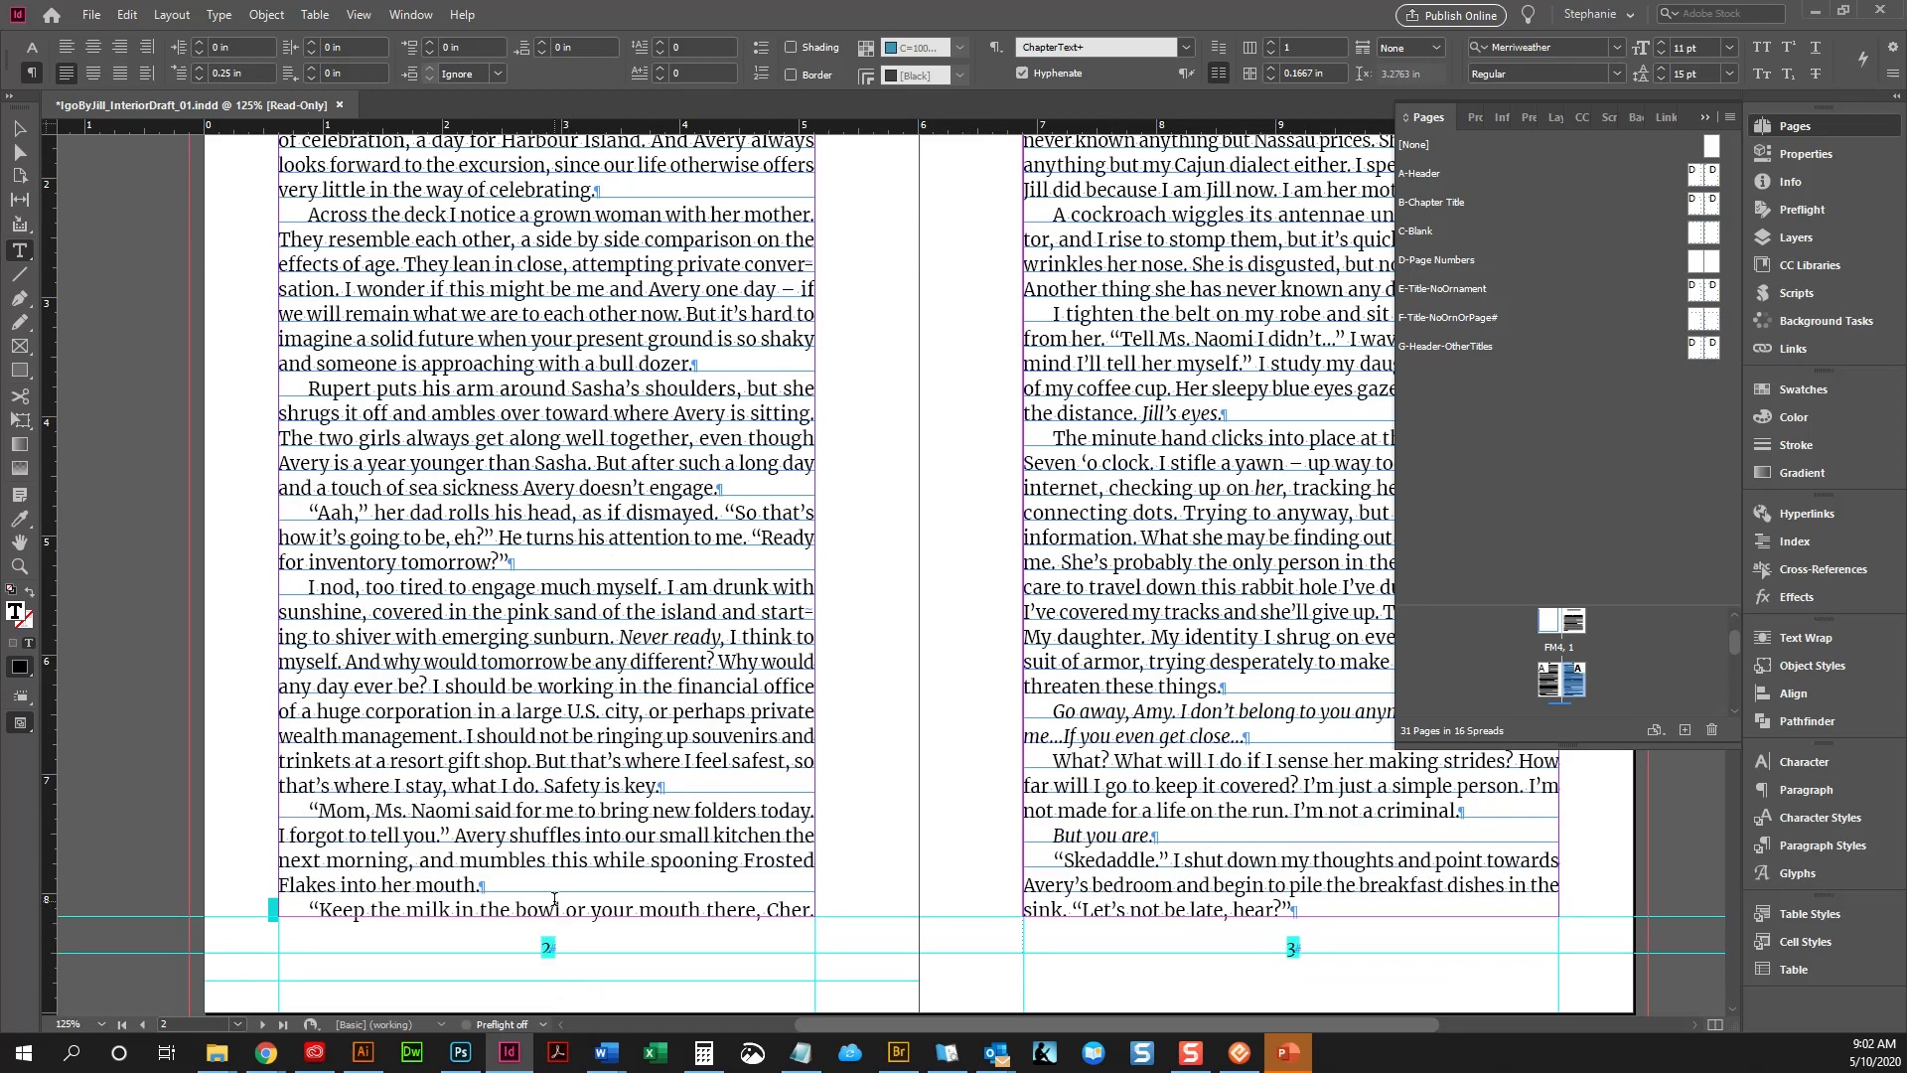
pyautogui.tripleClick(554, 906)
pyautogui.scroll(5, 1124, 417)
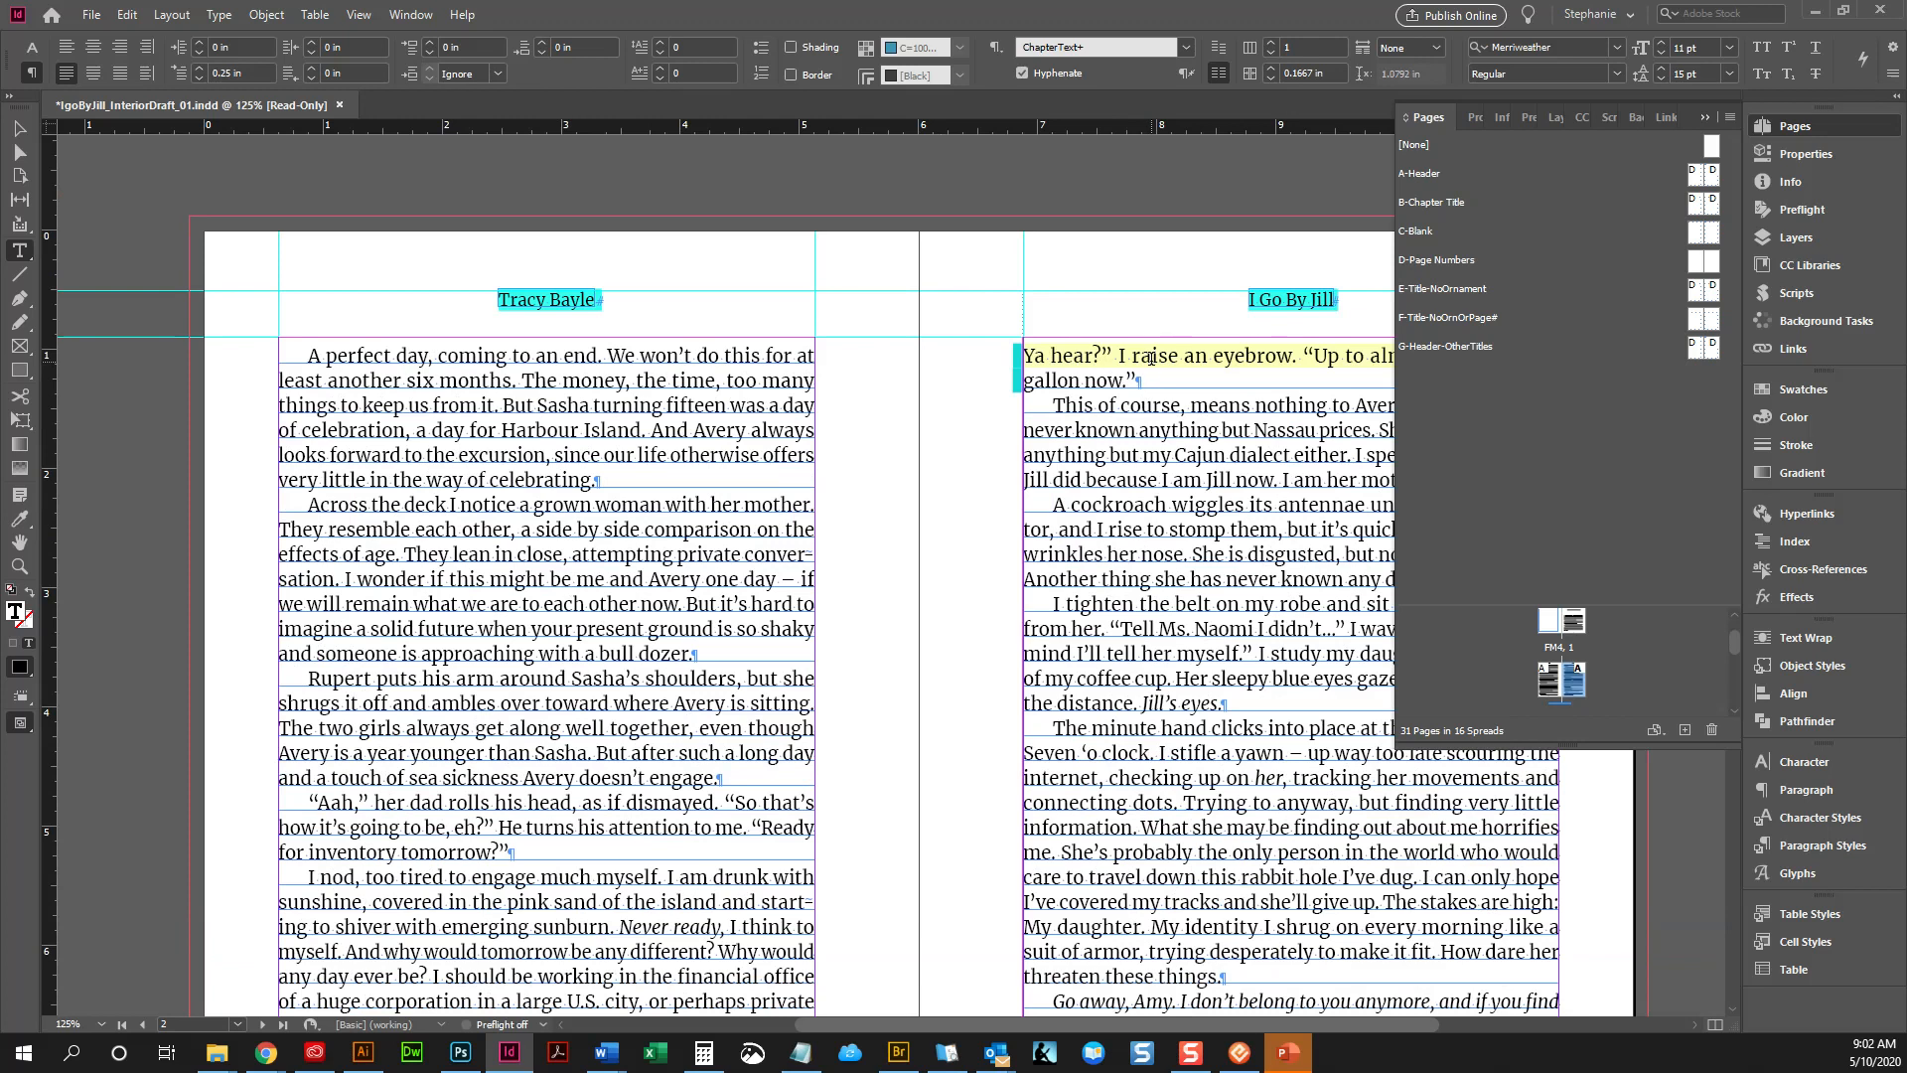
pyautogui.tripleClick(1151, 358)
pyautogui.click(1150, 377)
# Go through pages 4 to 9 and compare where the text ends at the bottom of each facing pair
pyautogui.scroll(-10, 1157, 397)
pyautogui.scroll(-3, 1170, 419)
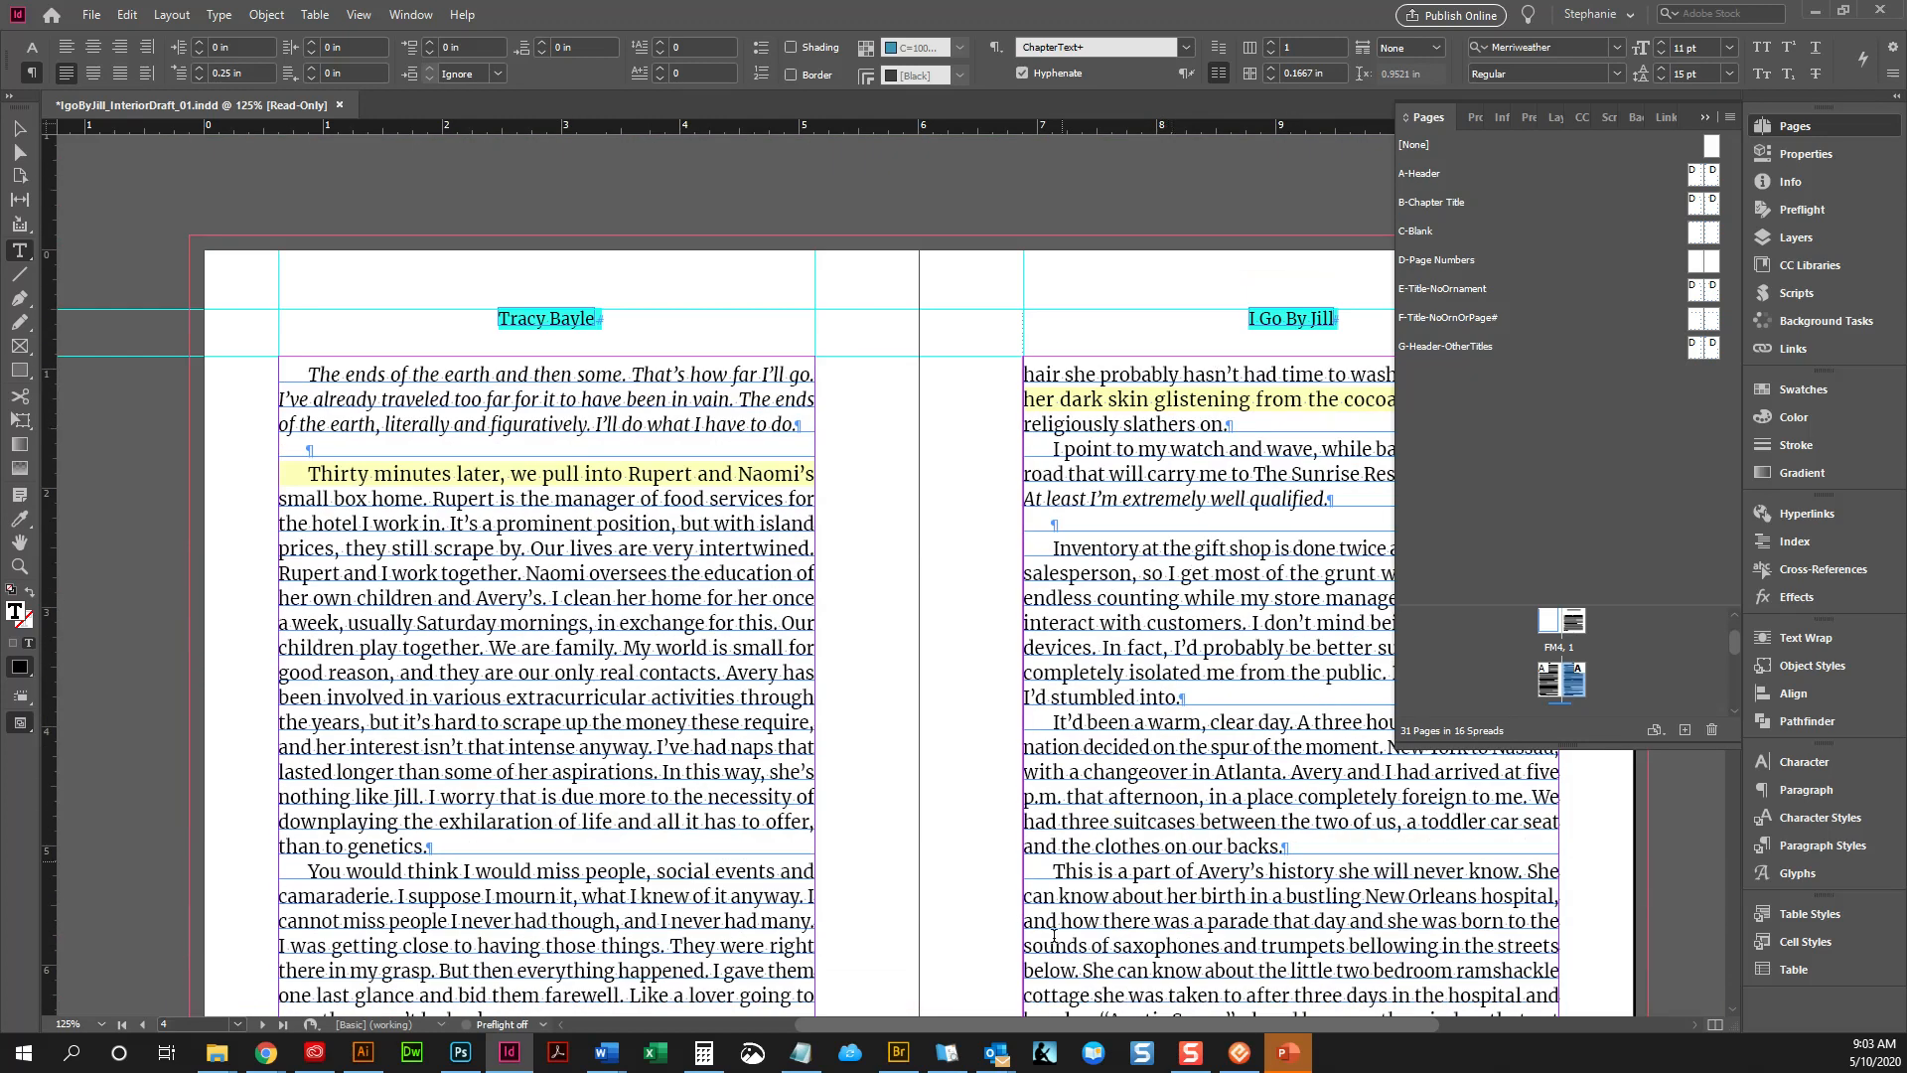
pyautogui.moveTo(1070, 1025); pyautogui.dragTo(1113, 1024)
pyautogui.scroll(-7, 1052, 793)
pyautogui.scroll(2, 957, 750)
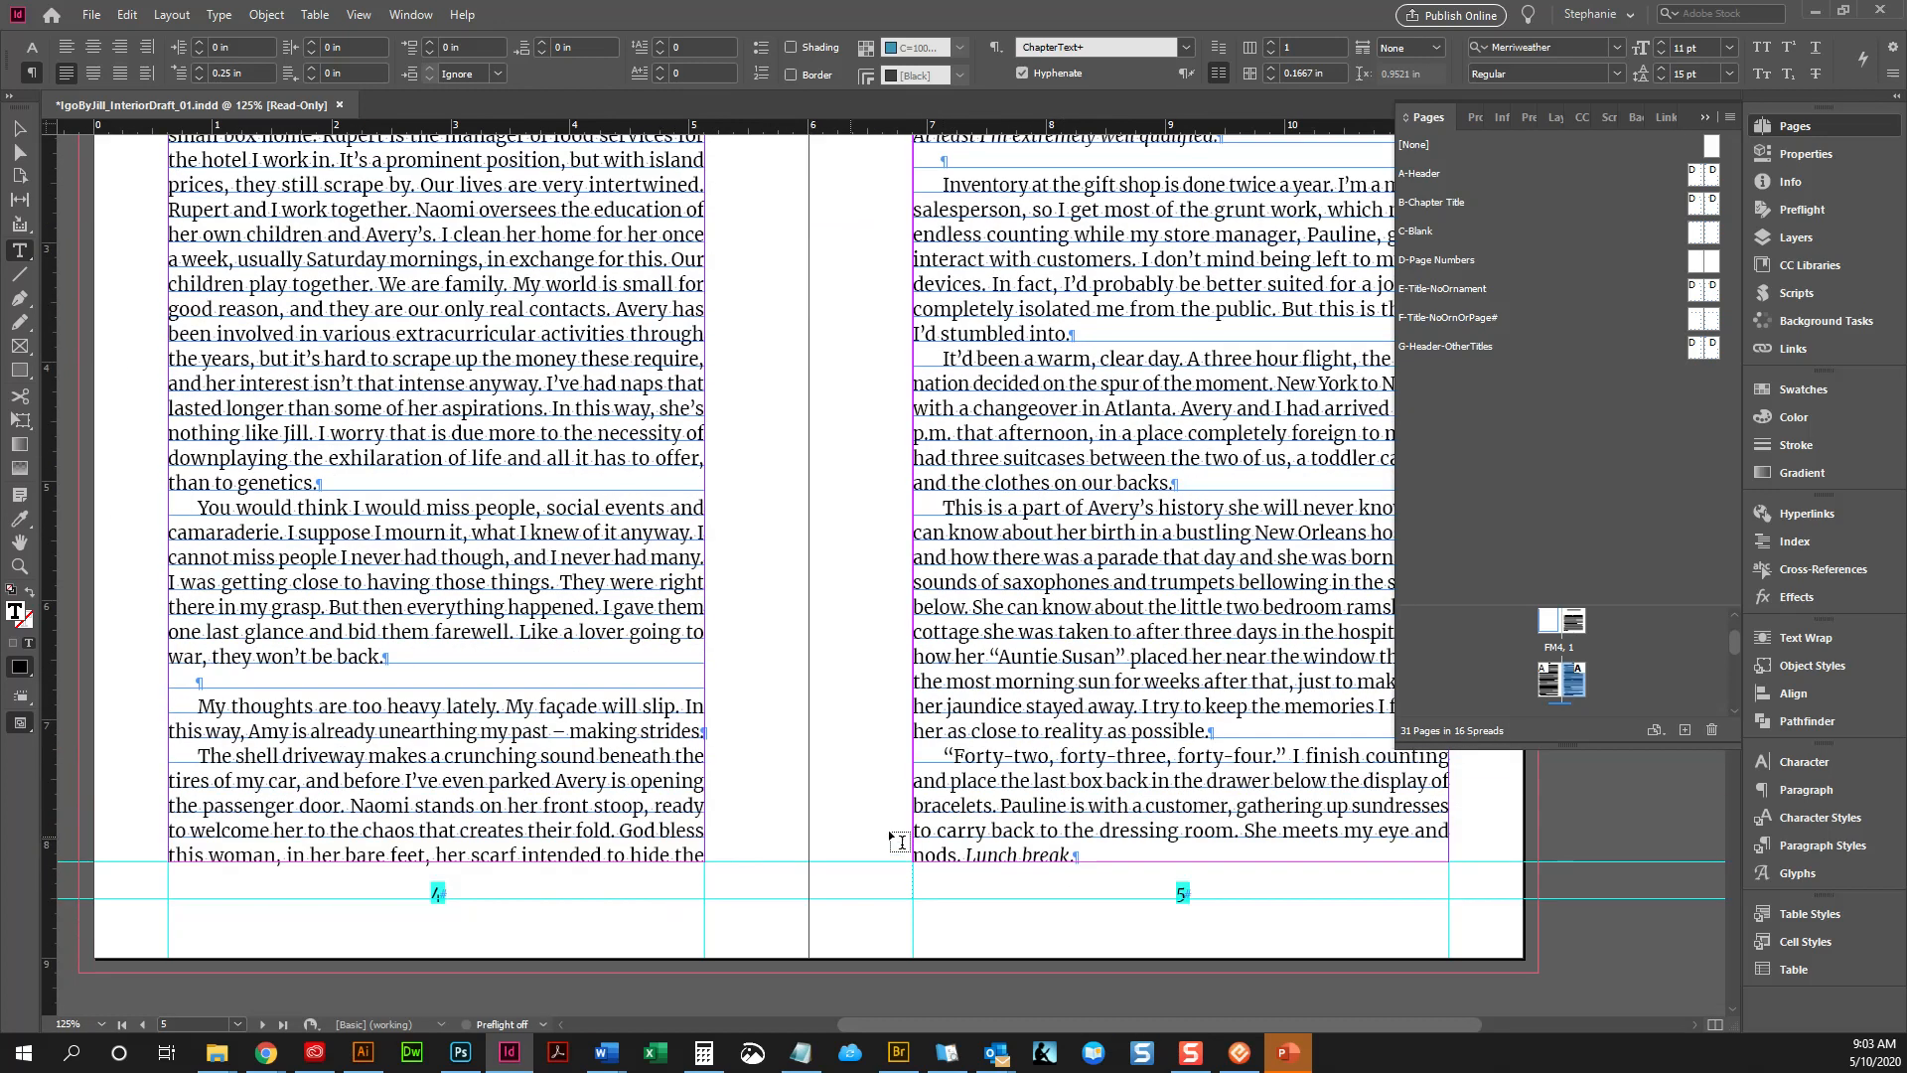
pyautogui.scroll(-6, 983, 808)
pyautogui.scroll(-10, 987, 812)
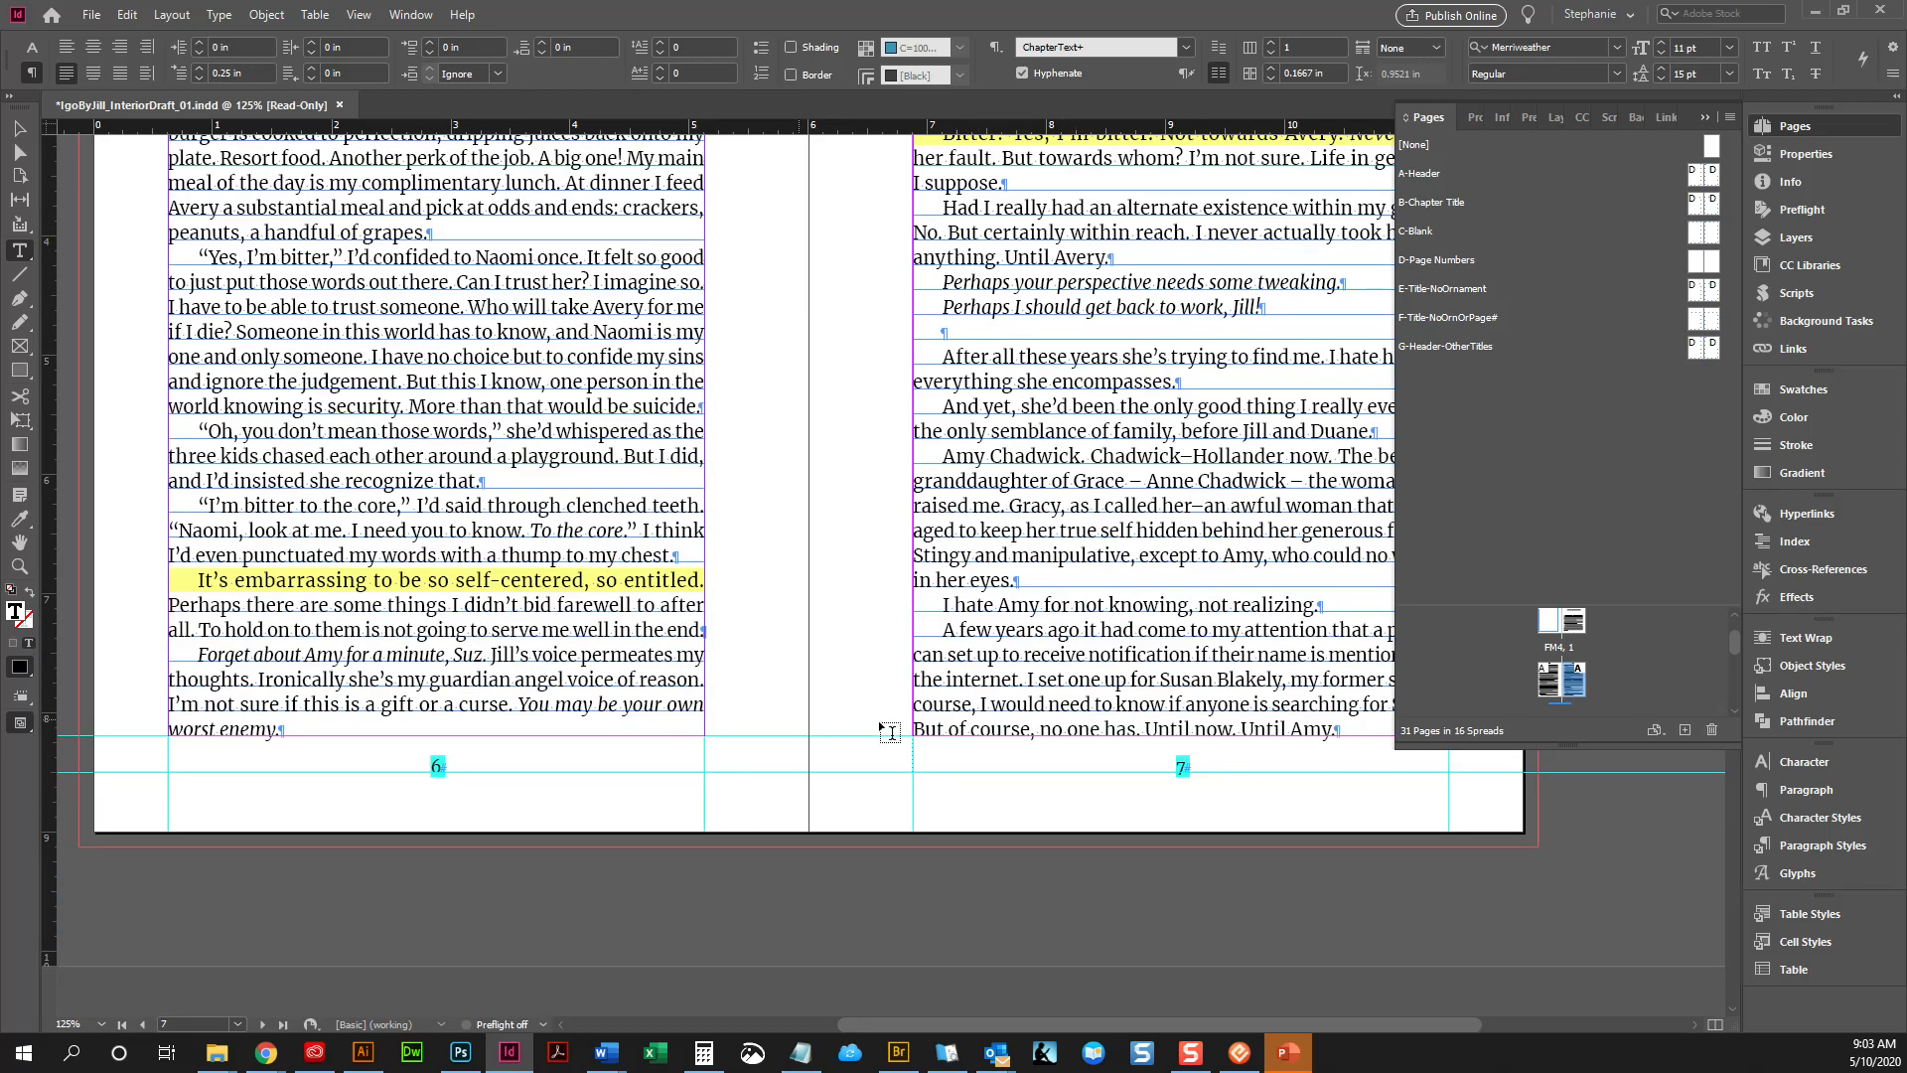
pyautogui.scroll(-5, 875, 760)
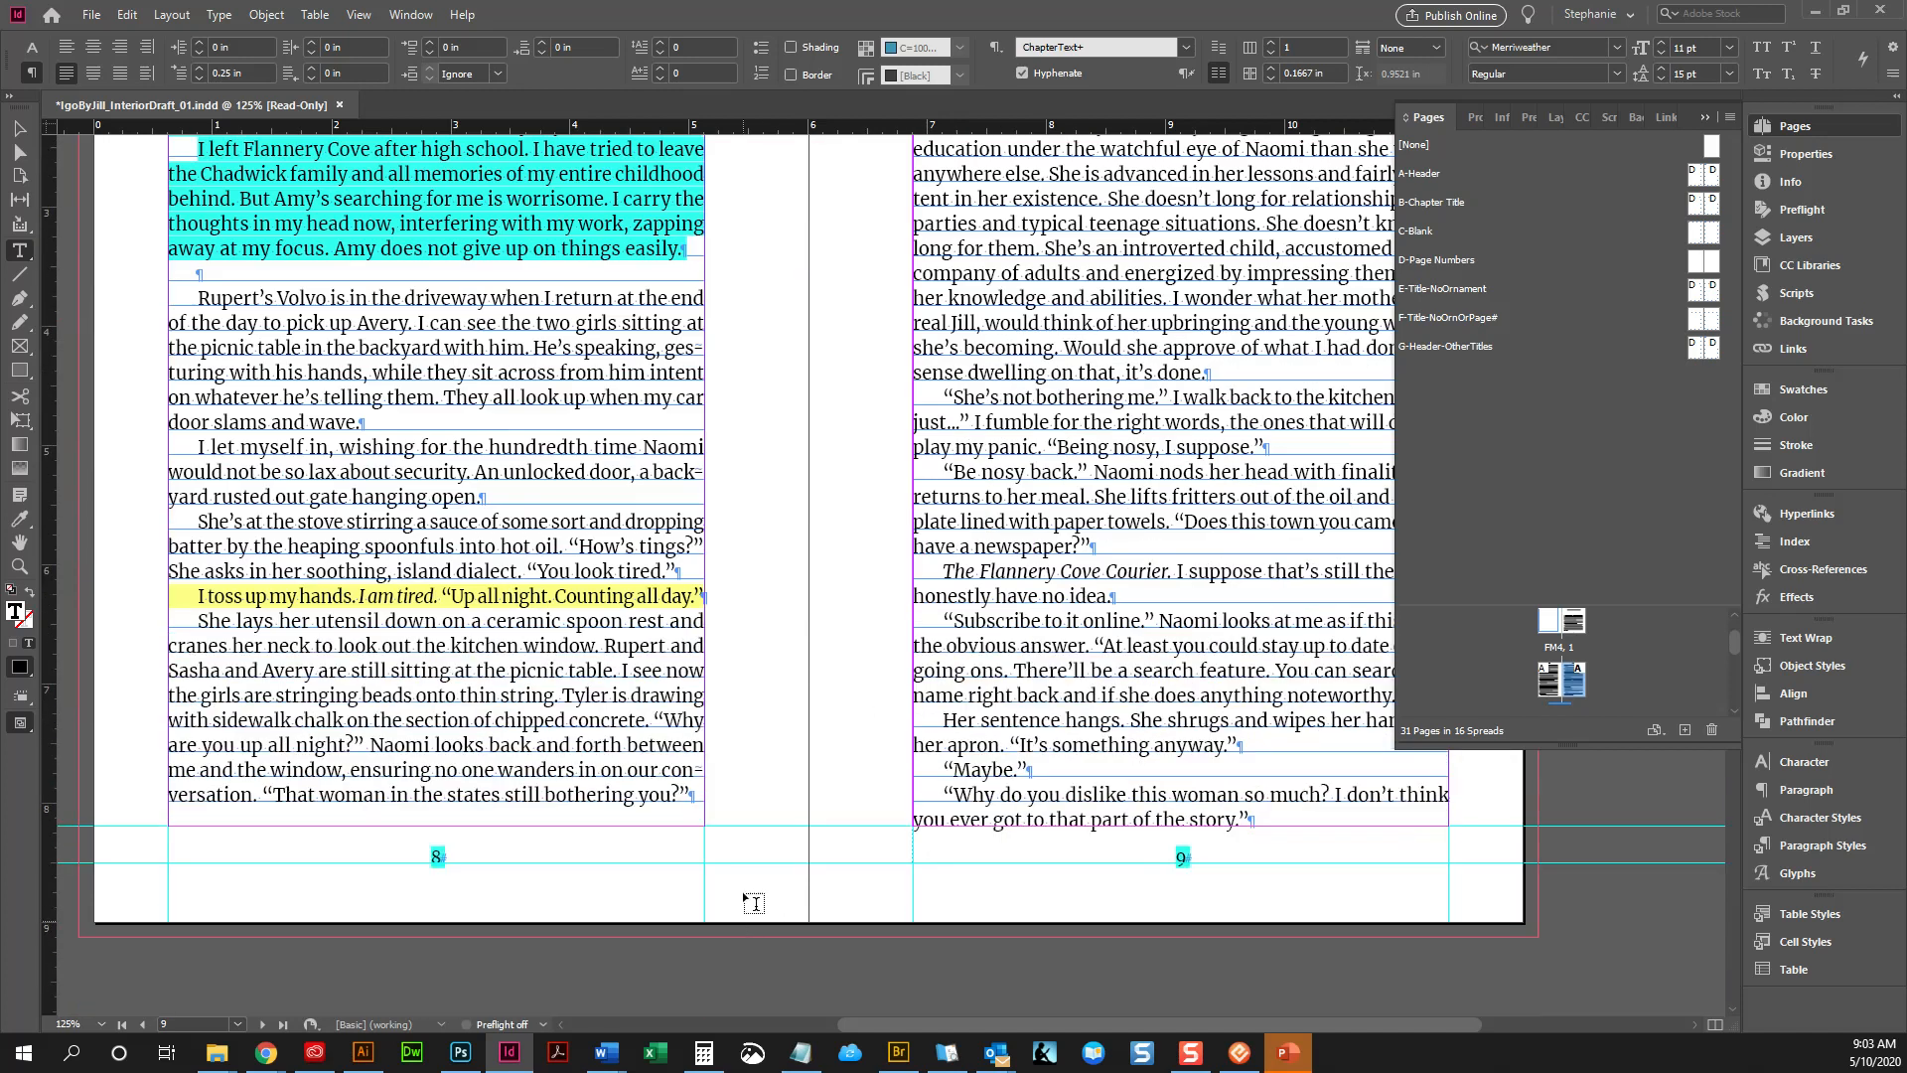
# Examine the end of page 8 and the paragraph that starts page 9 for the cause of the short page
pyautogui.scroll(3, 696, 805)
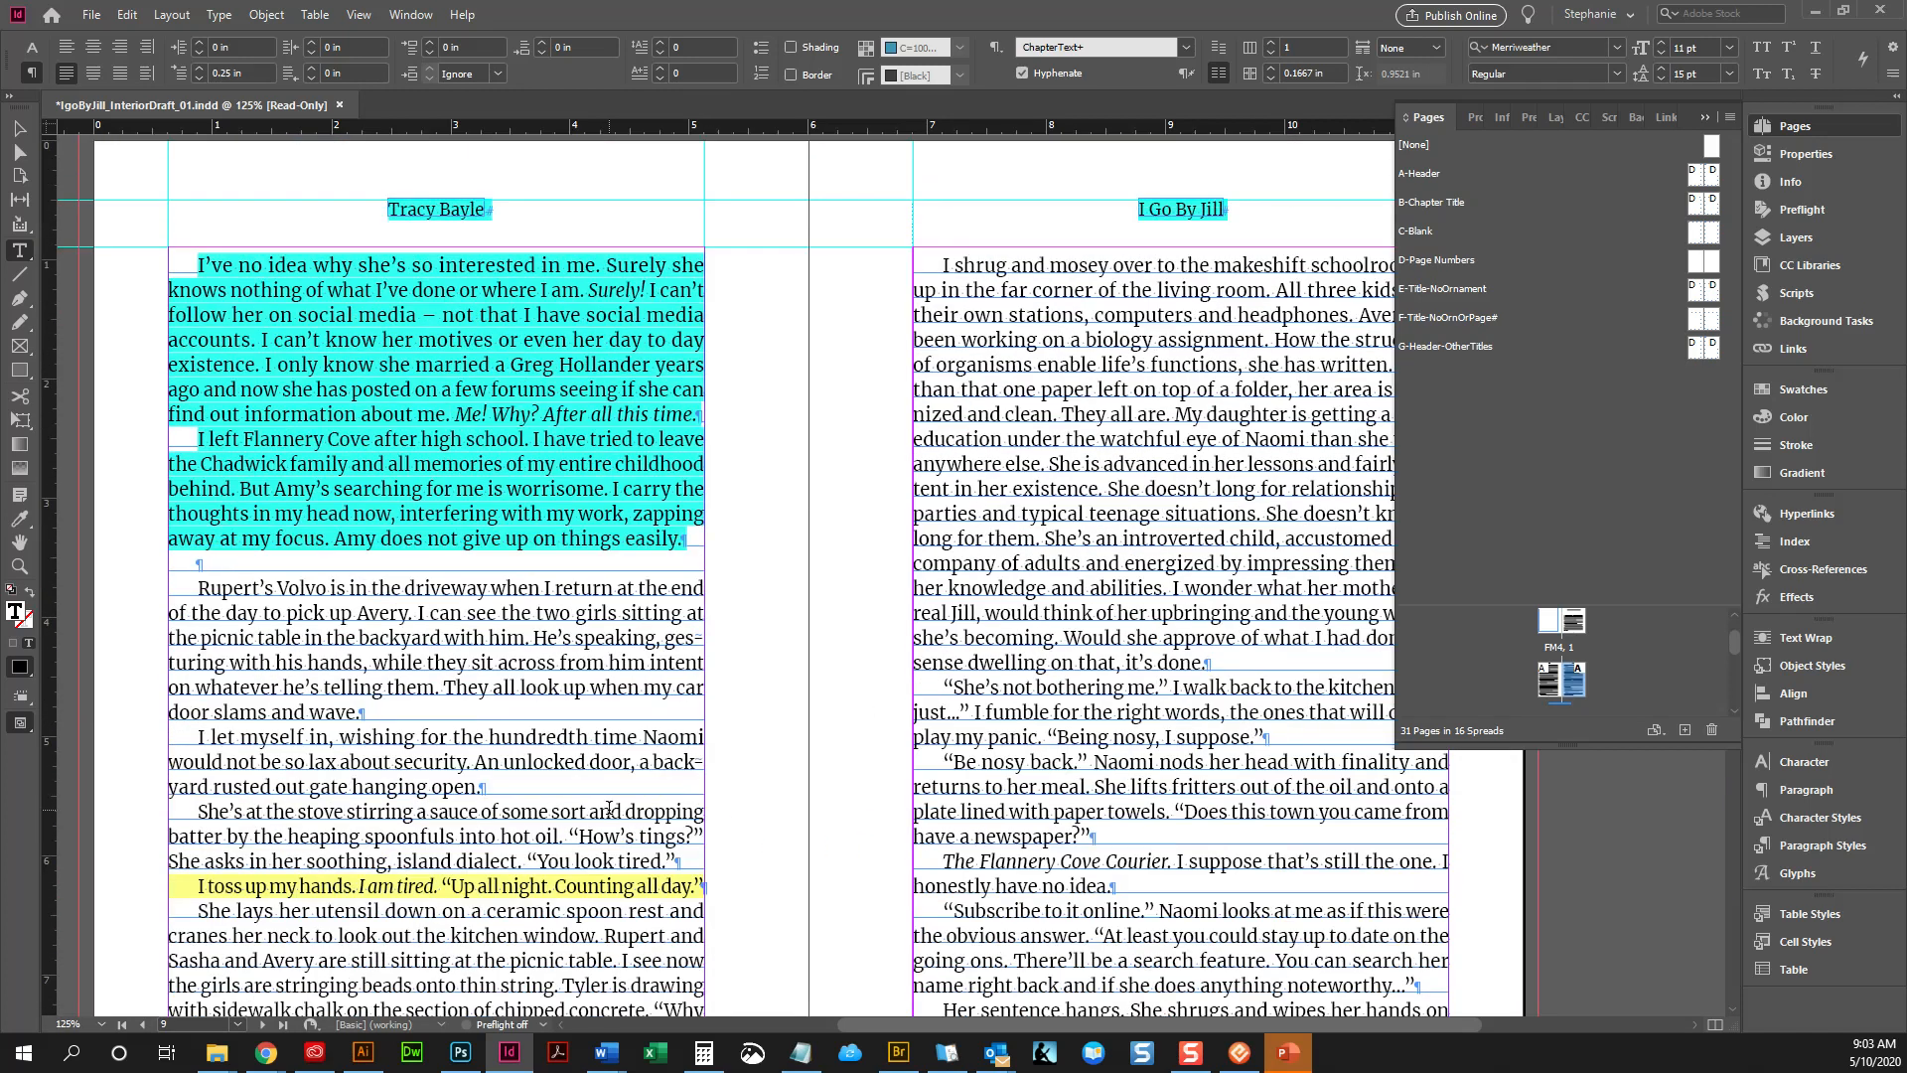
pyautogui.scroll(-2, 609, 810)
pyautogui.scroll(-2, 610, 817)
pyautogui.tripleClick(532, 773)
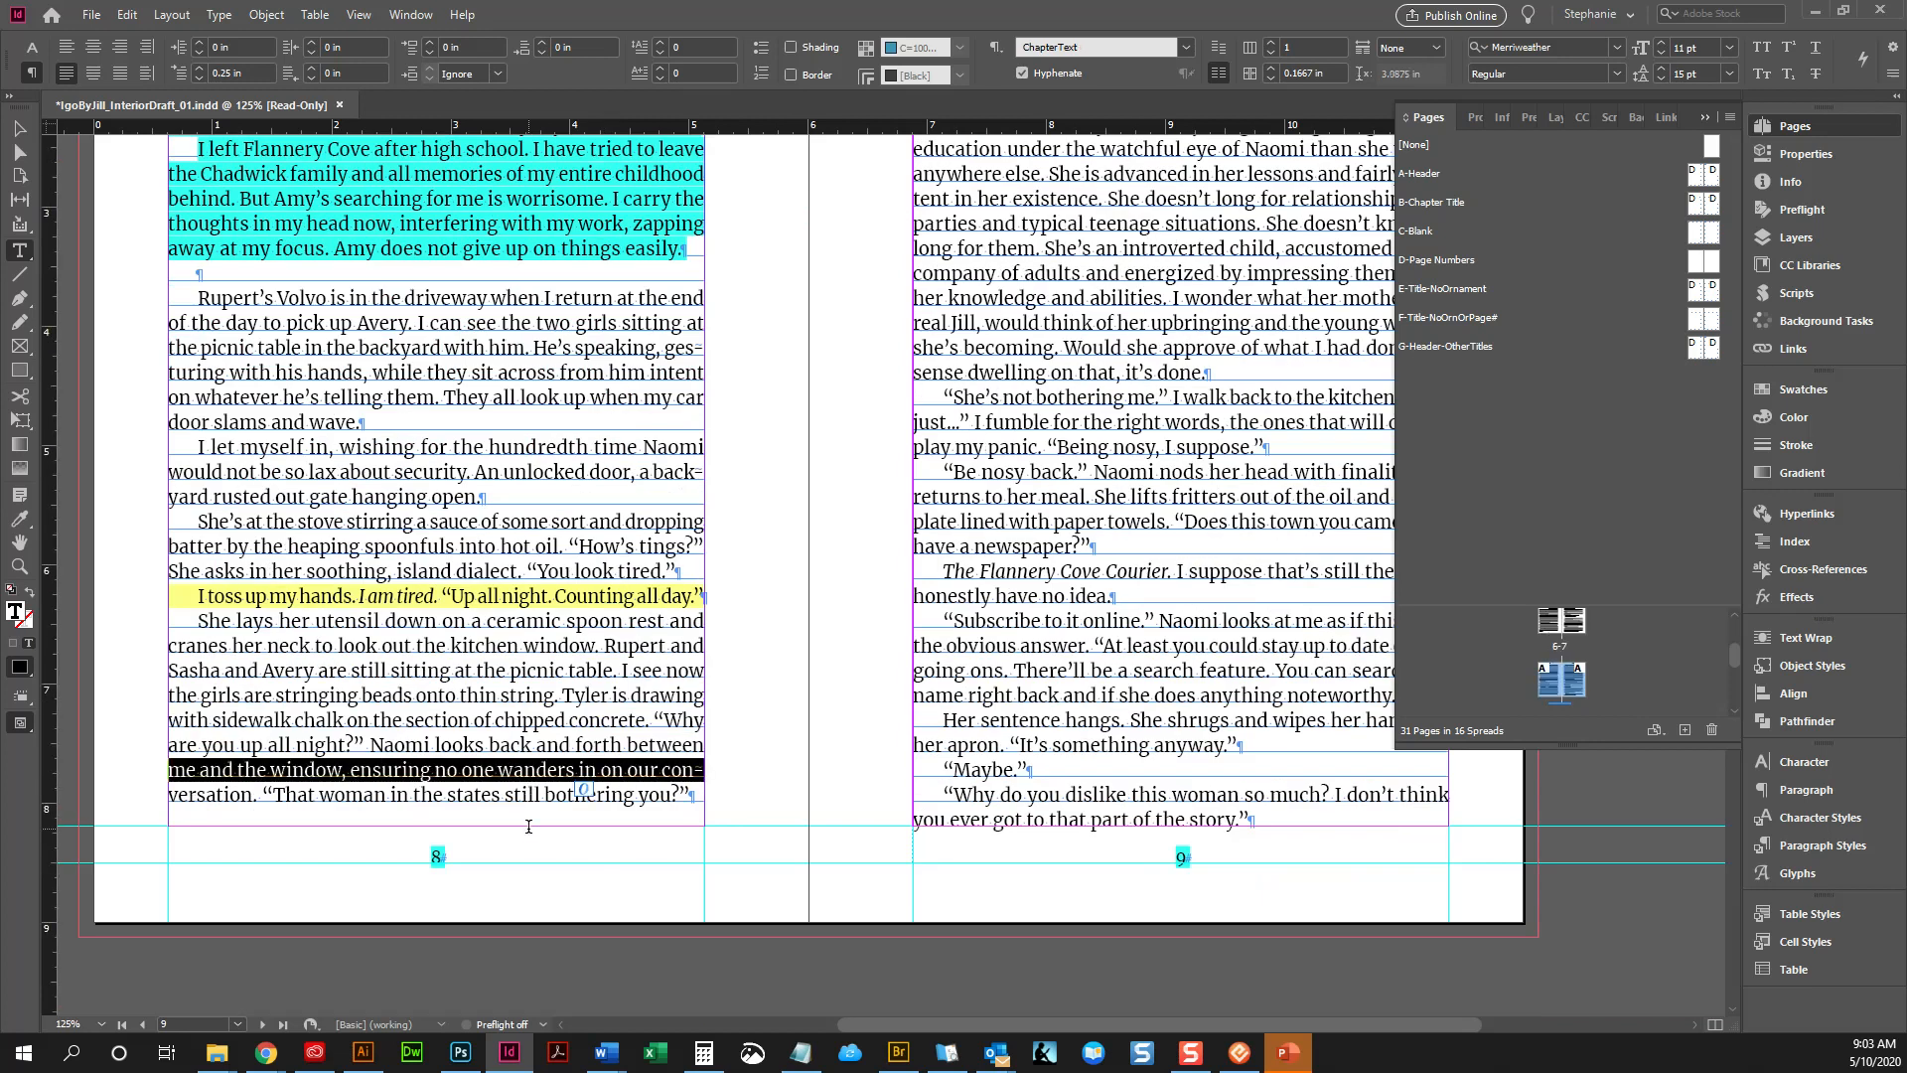
pyautogui.scroll(4, 657, 800)
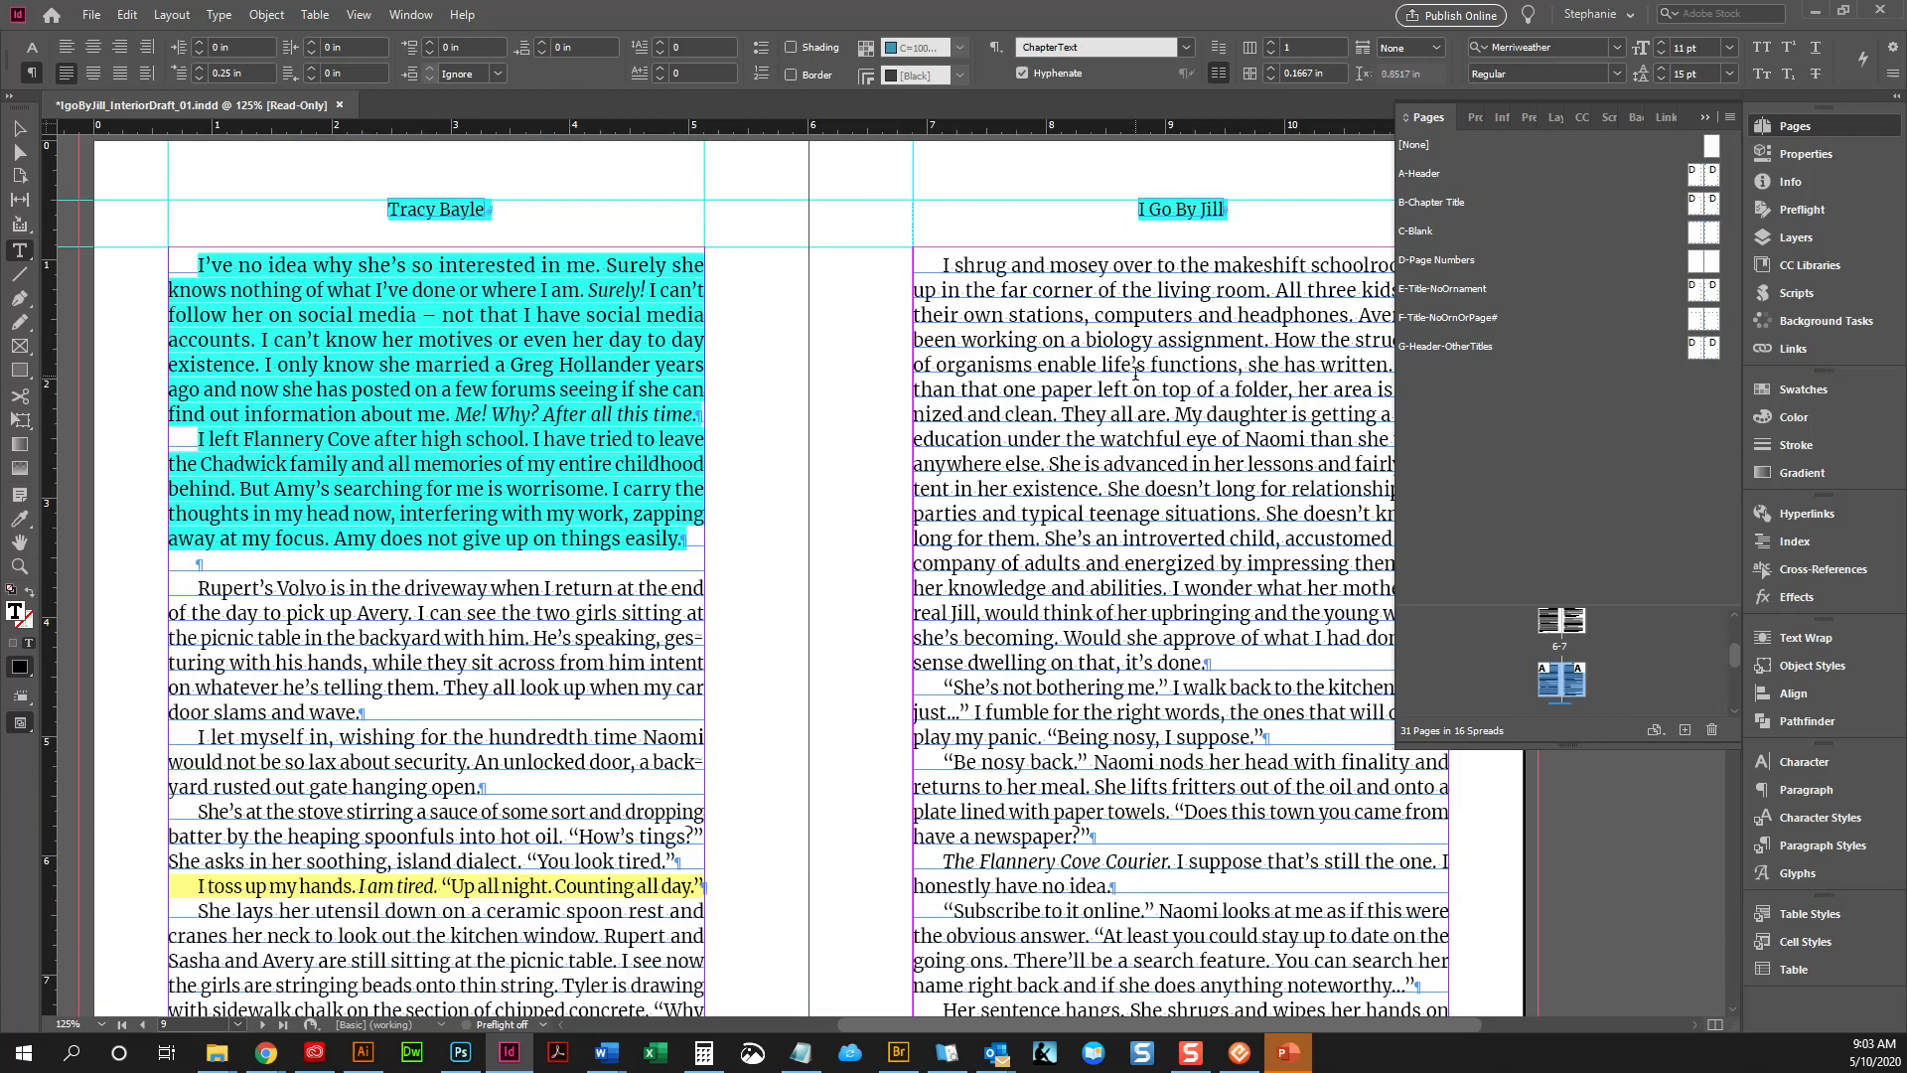
pyautogui.scroll(-1, 1087, 316)
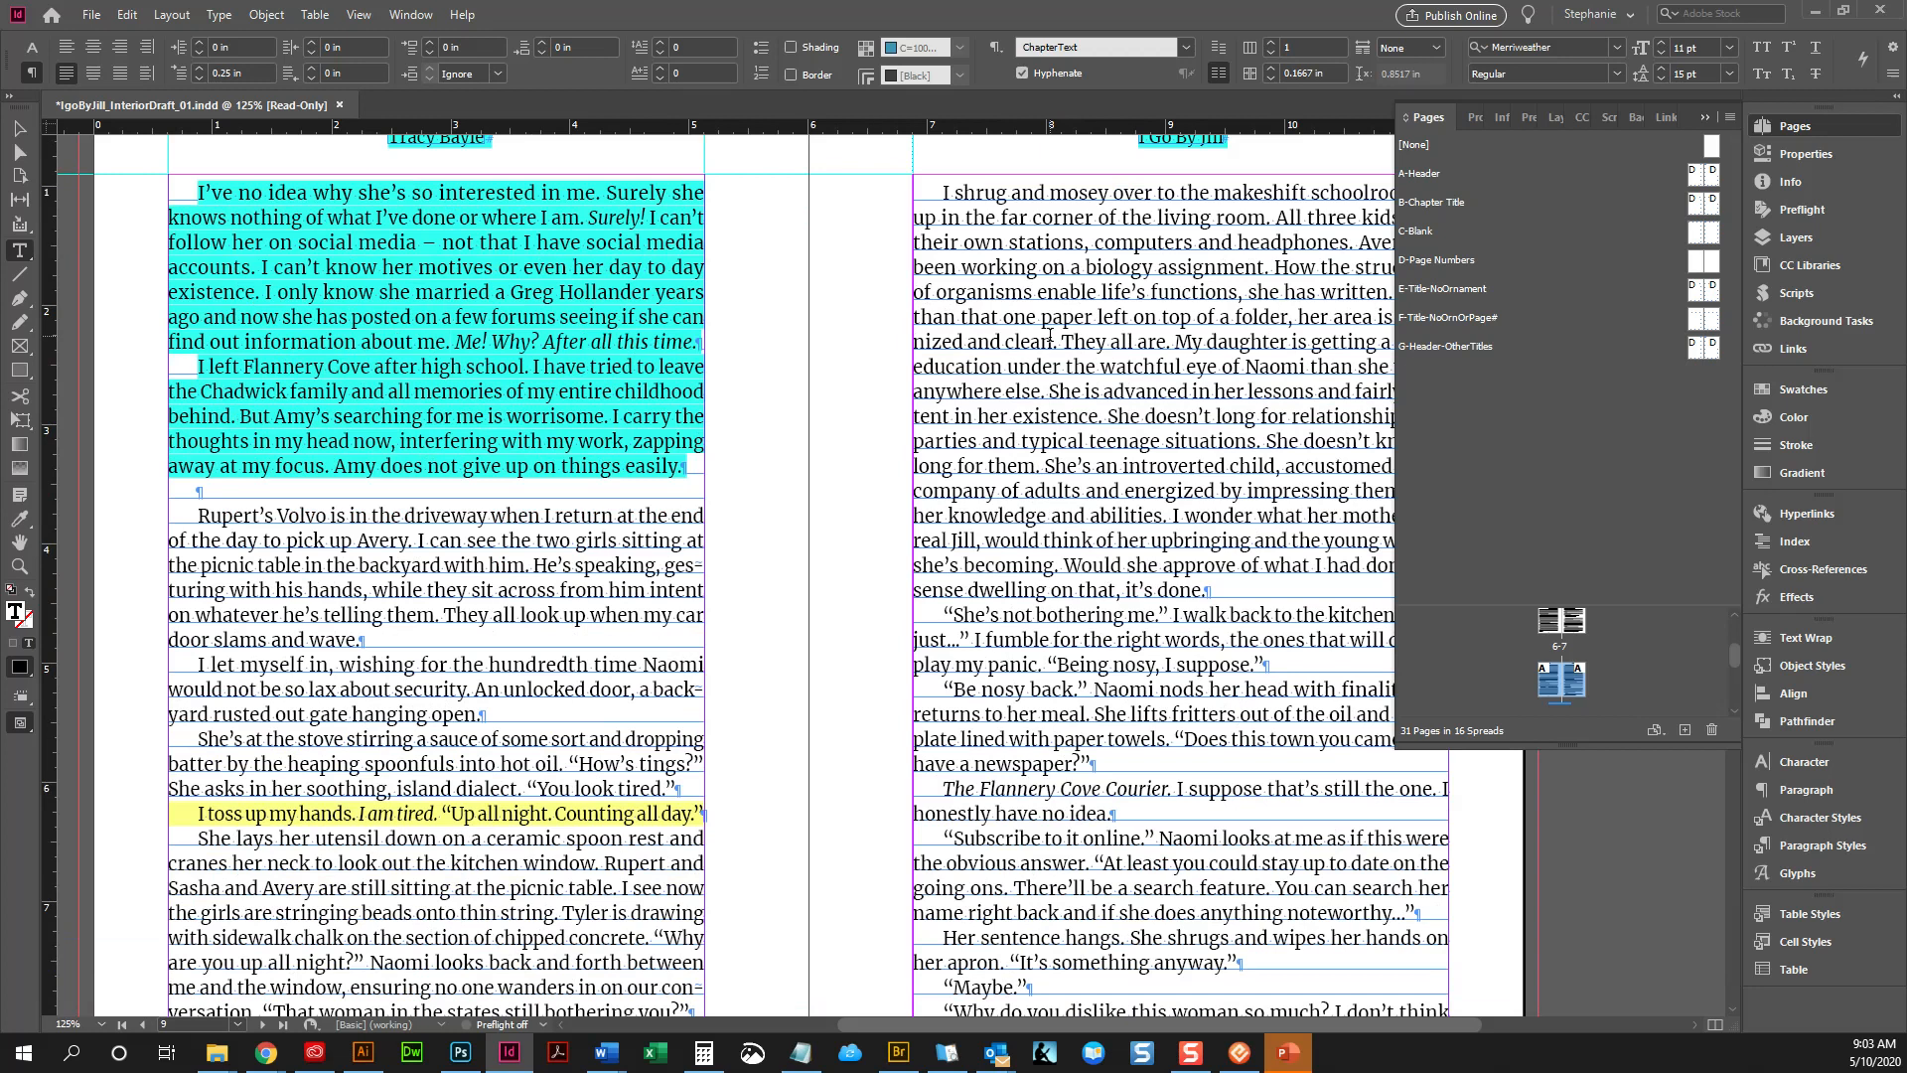
# Try keeping only 1 line together at the start of page 9's first paragraph, and undo that change
pyautogui.click(1892, 77)
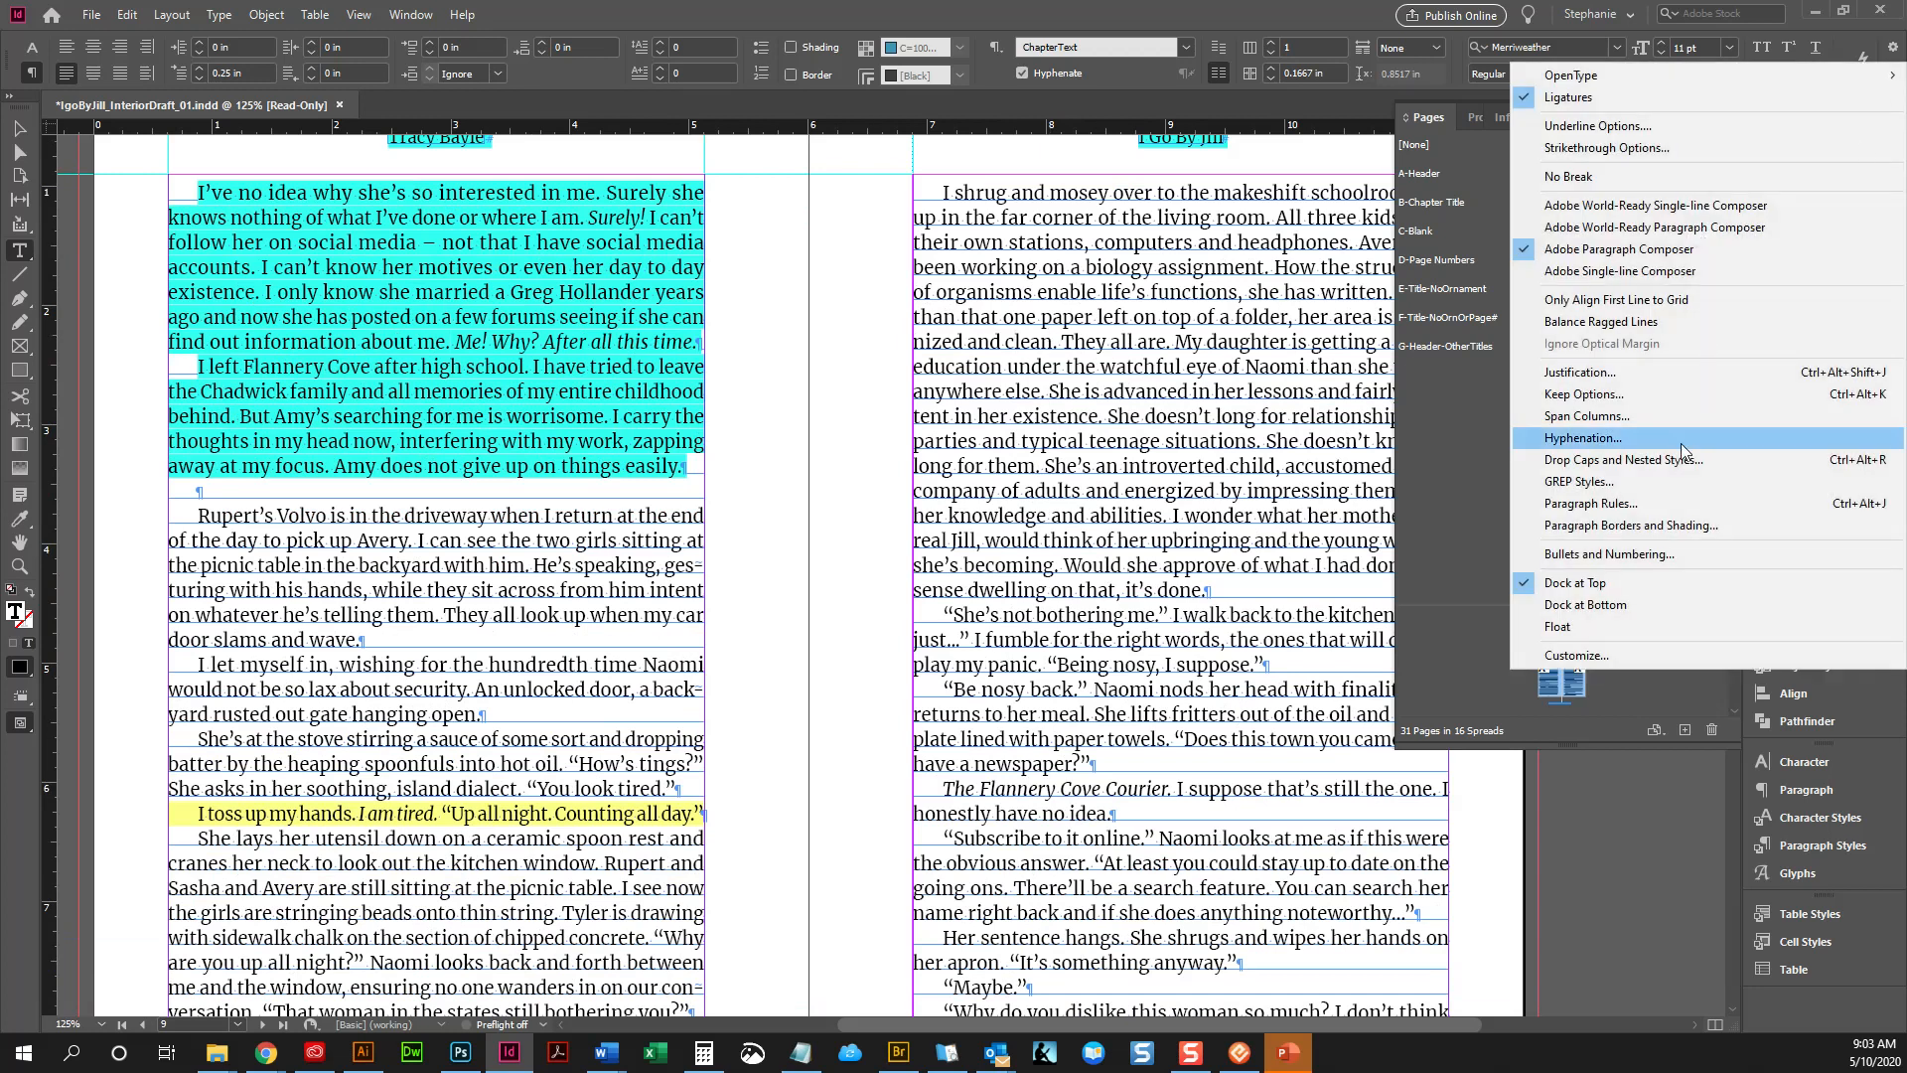
pyautogui.click(1618, 390)
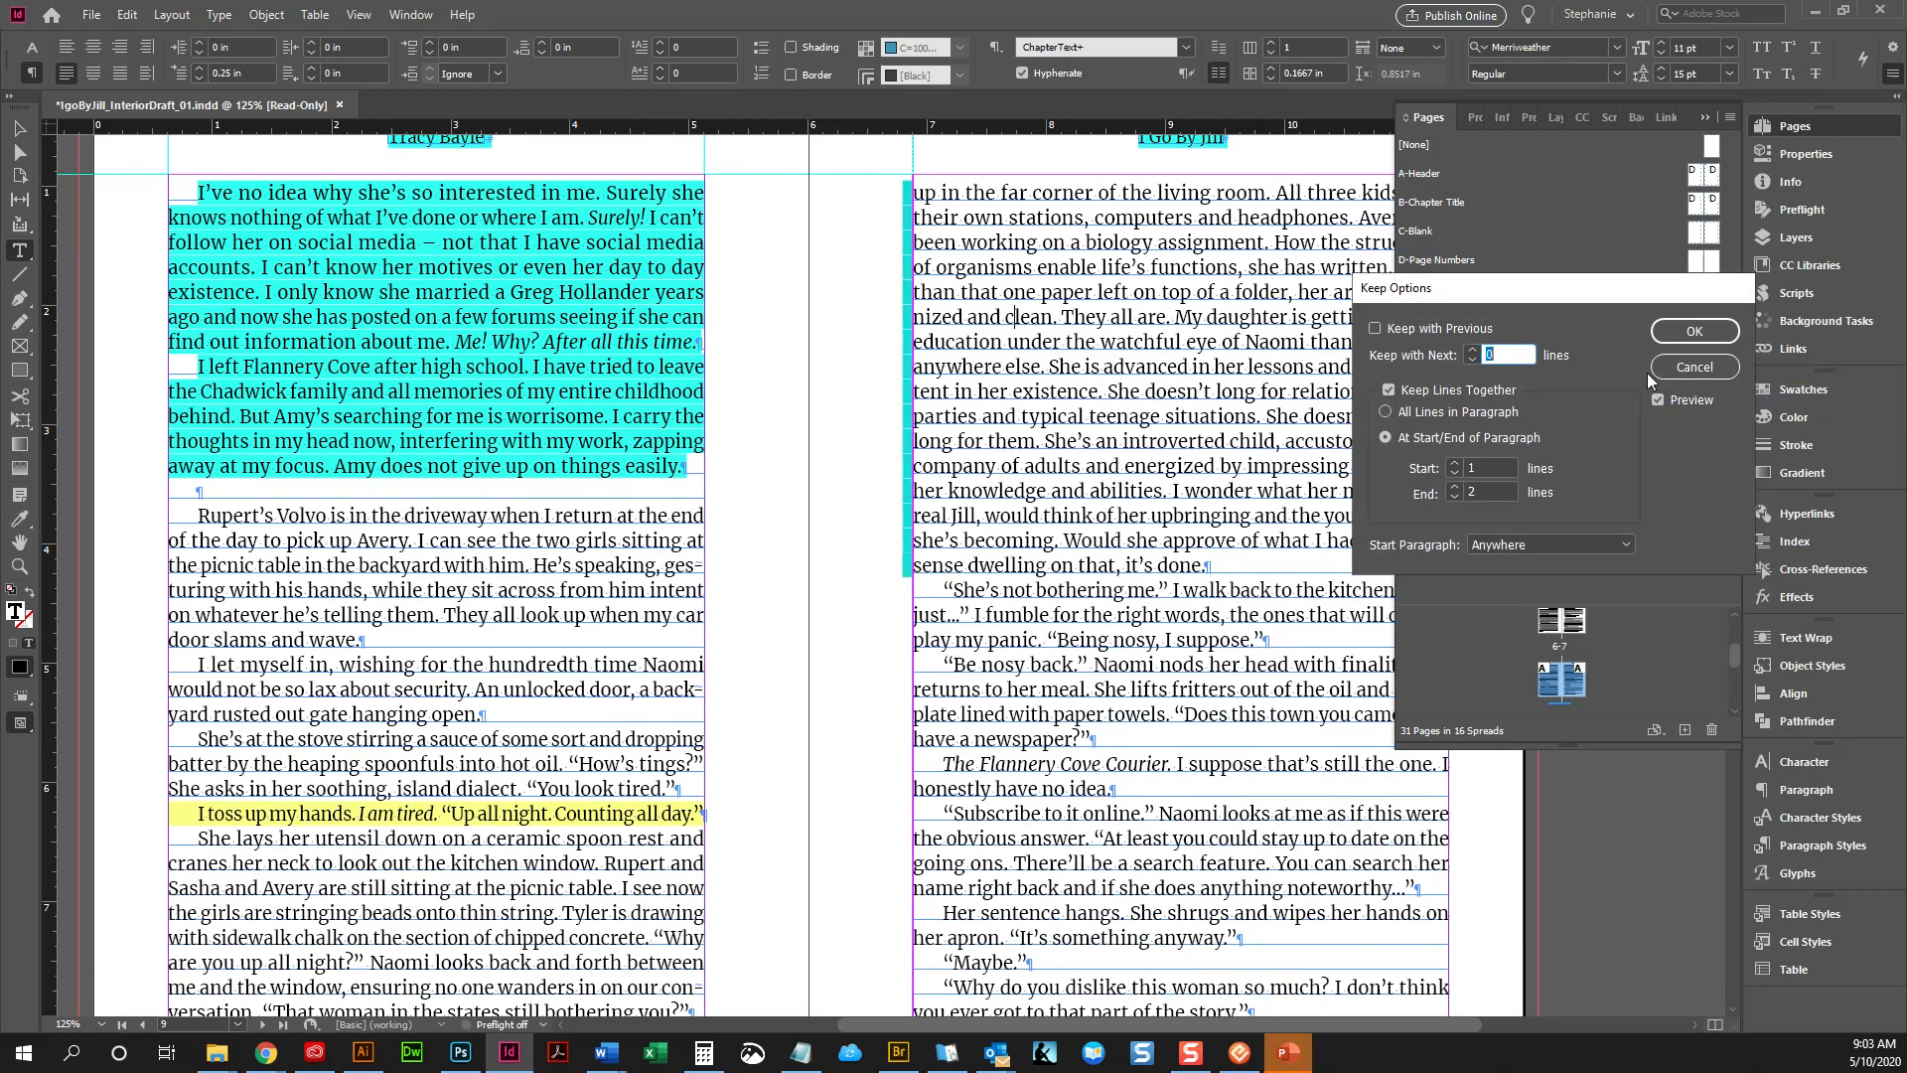
pyautogui.click(1679, 334)
pyautogui.scroll(-3, 1110, 510)
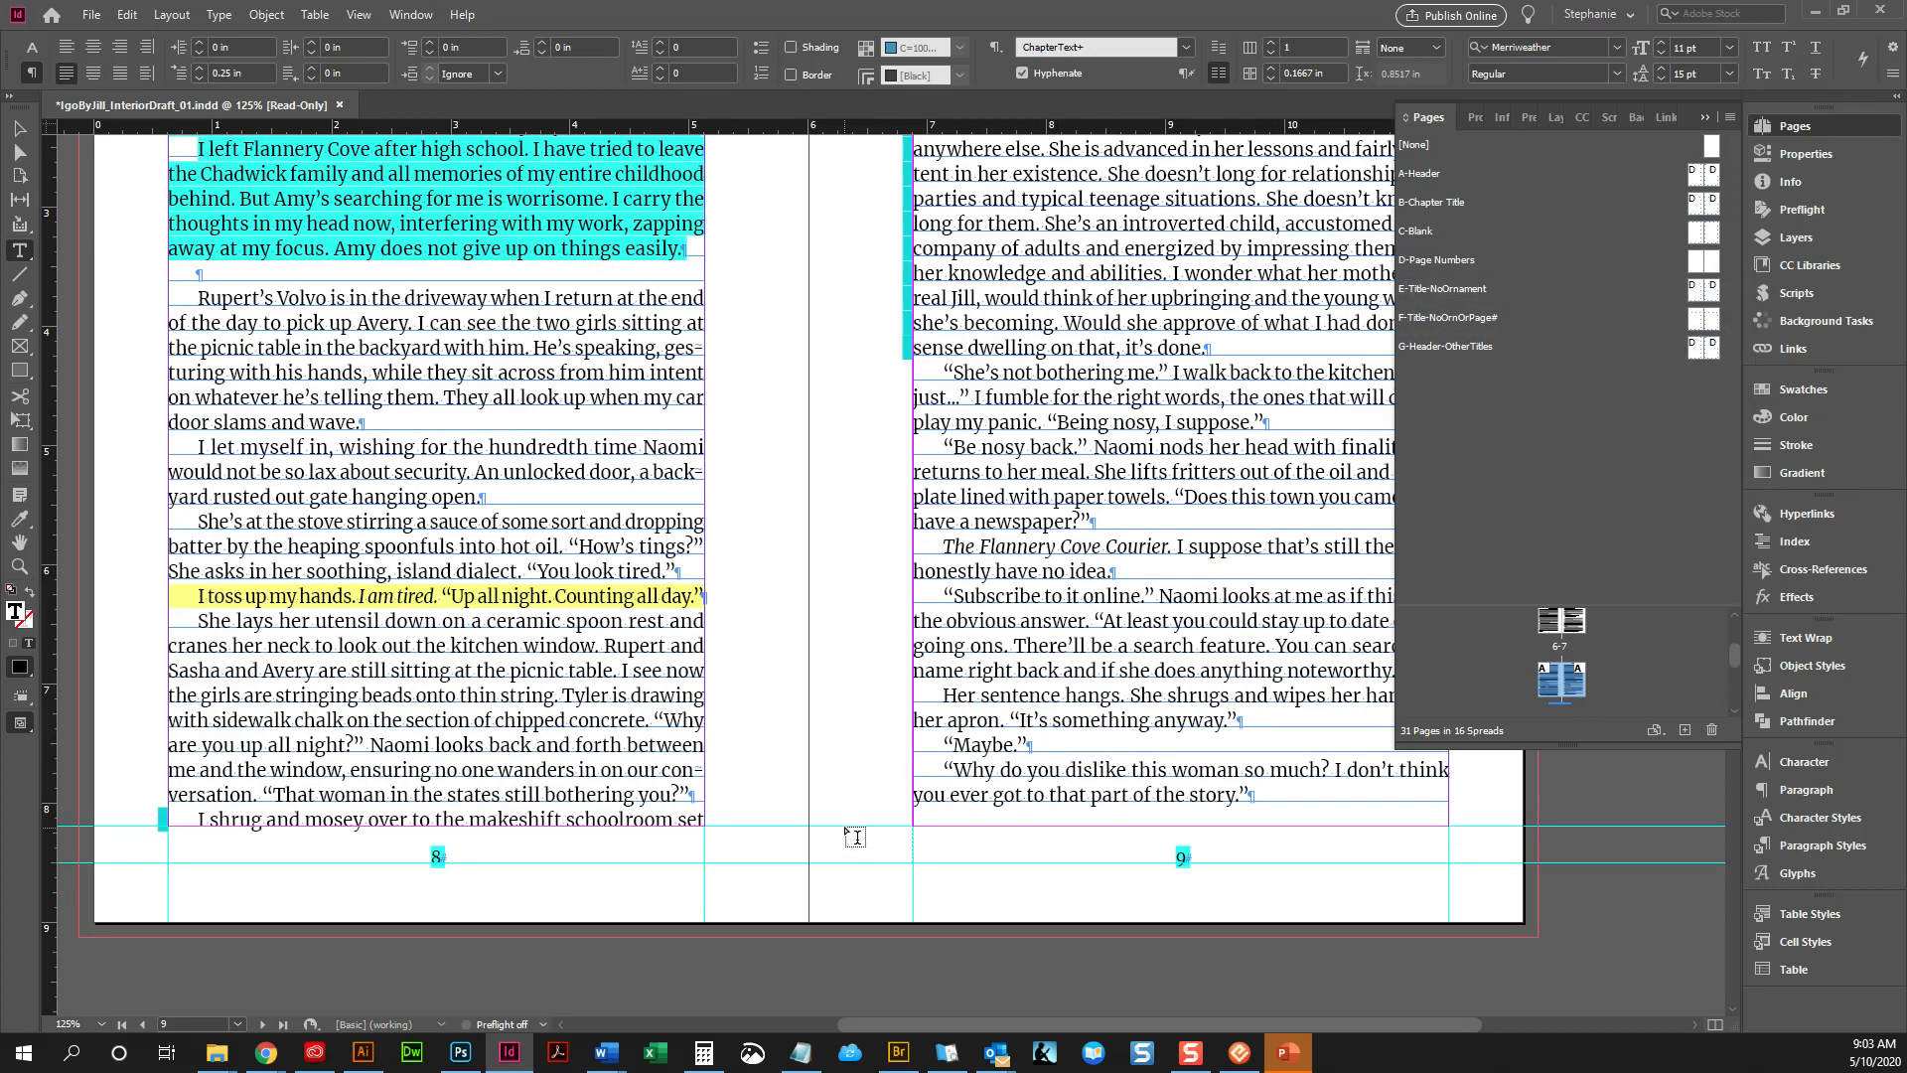
pyautogui.scroll(2, 860, 790)
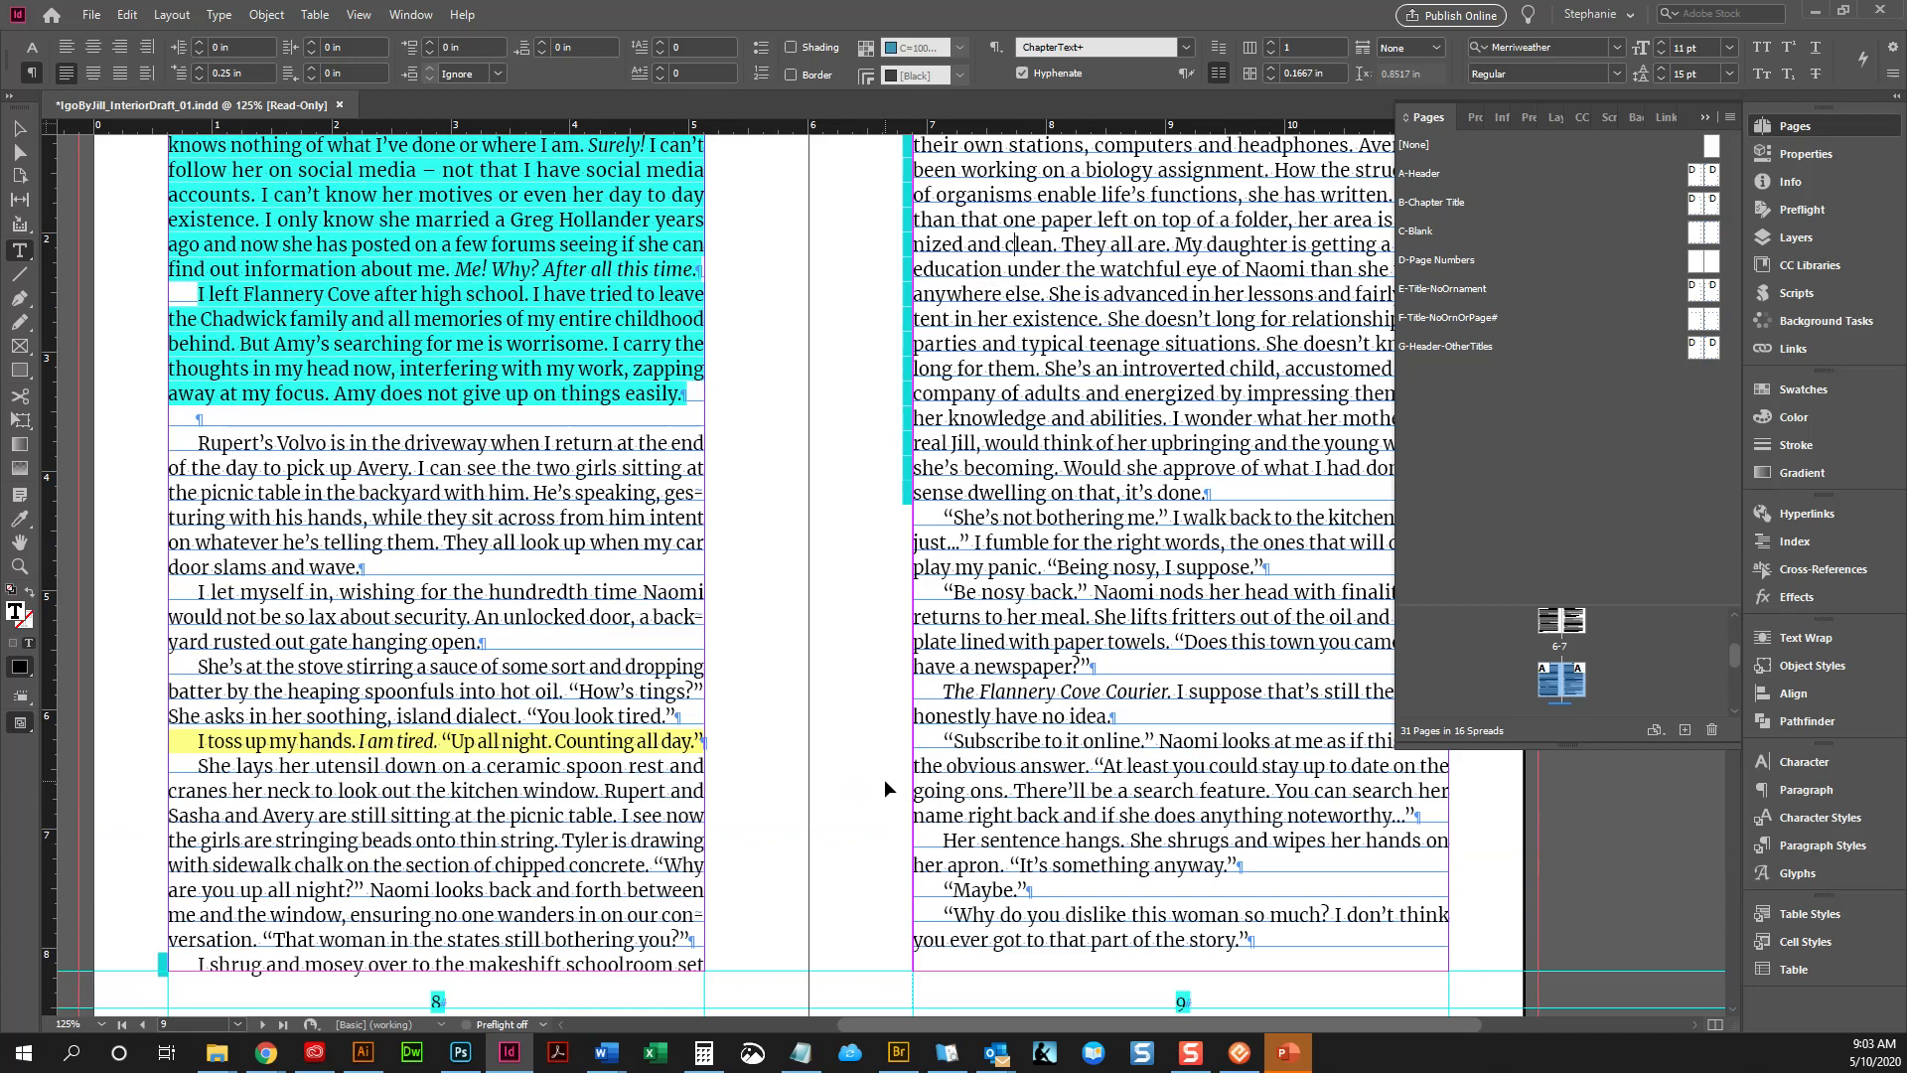
pyautogui.hotkey('ctrl', 'z')
# Remove the custom tracking from the first two paragraphs on page 8
pyautogui.scroll(2, 619, 758)
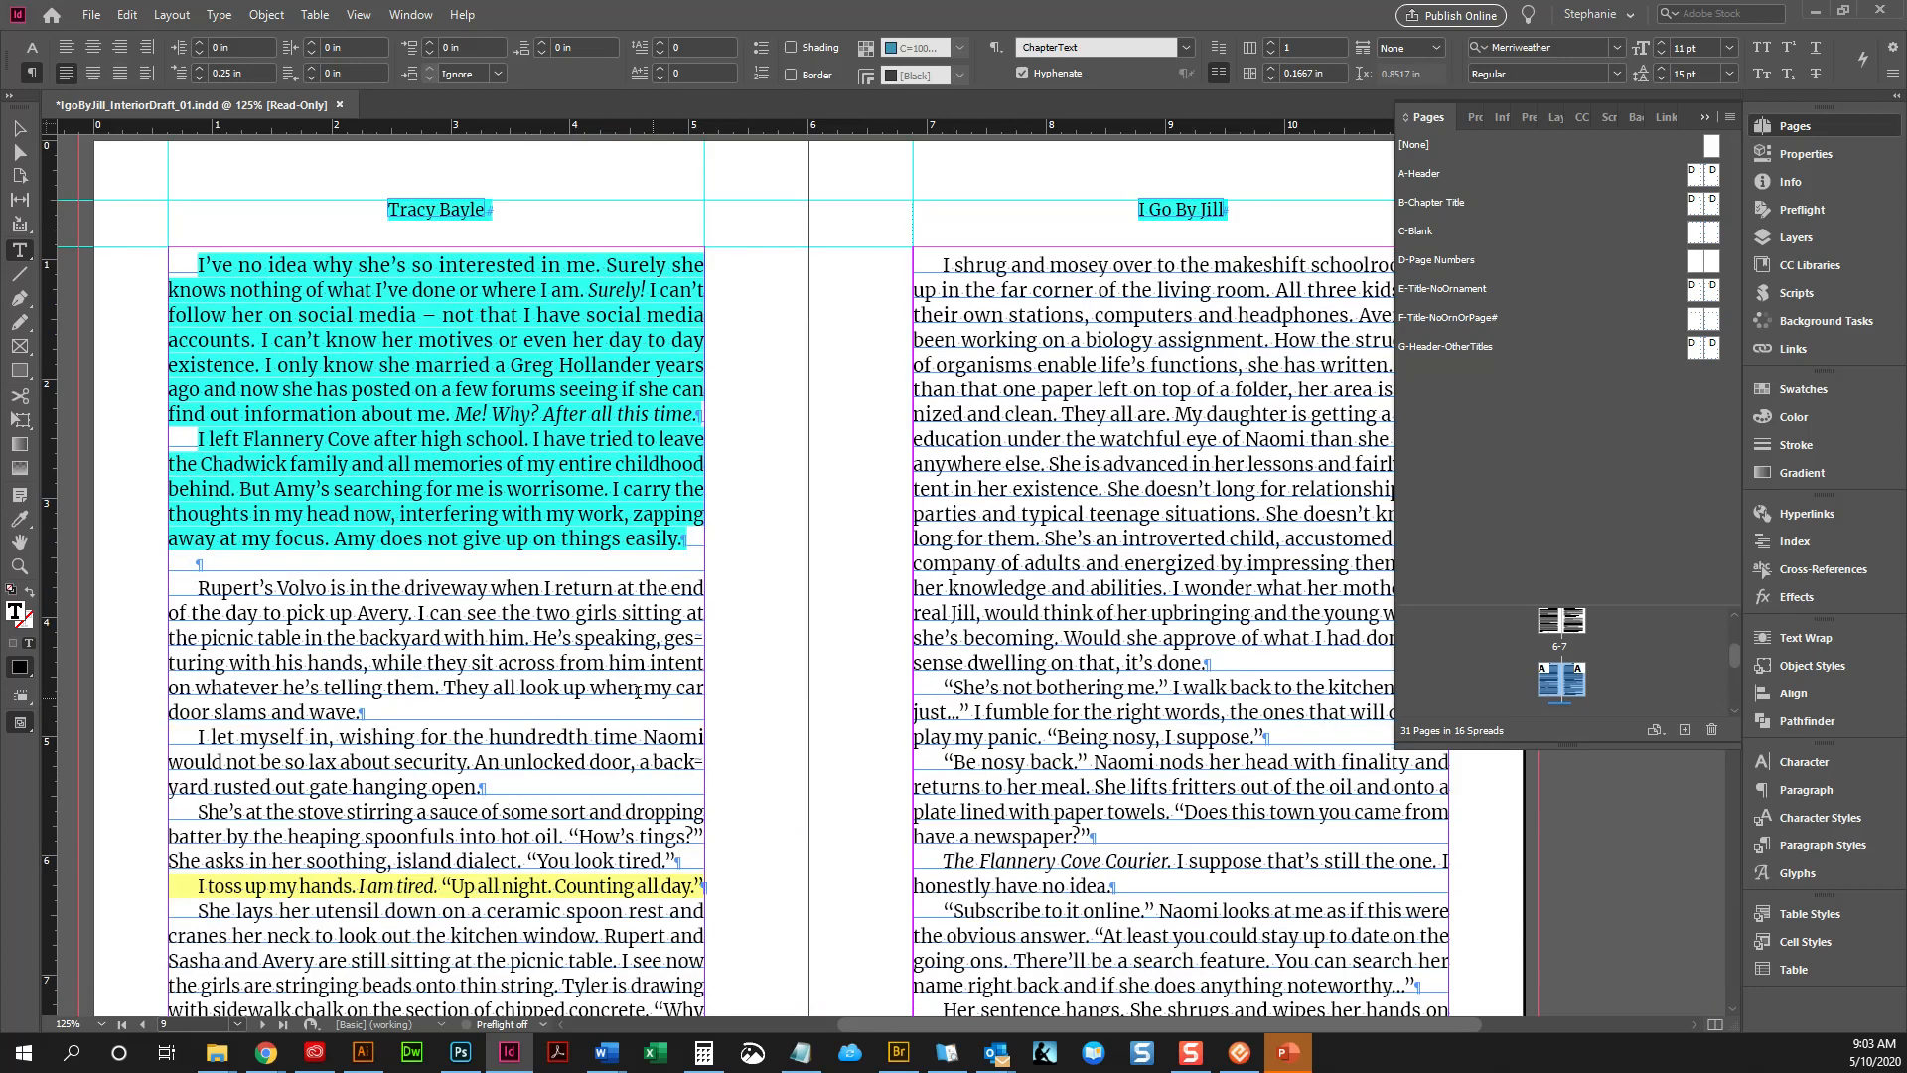
pyautogui.moveTo(218, 264); pyautogui.dragTo(696, 541)
pyautogui.rightClick(523, 428)
pyautogui.click(602, 505)
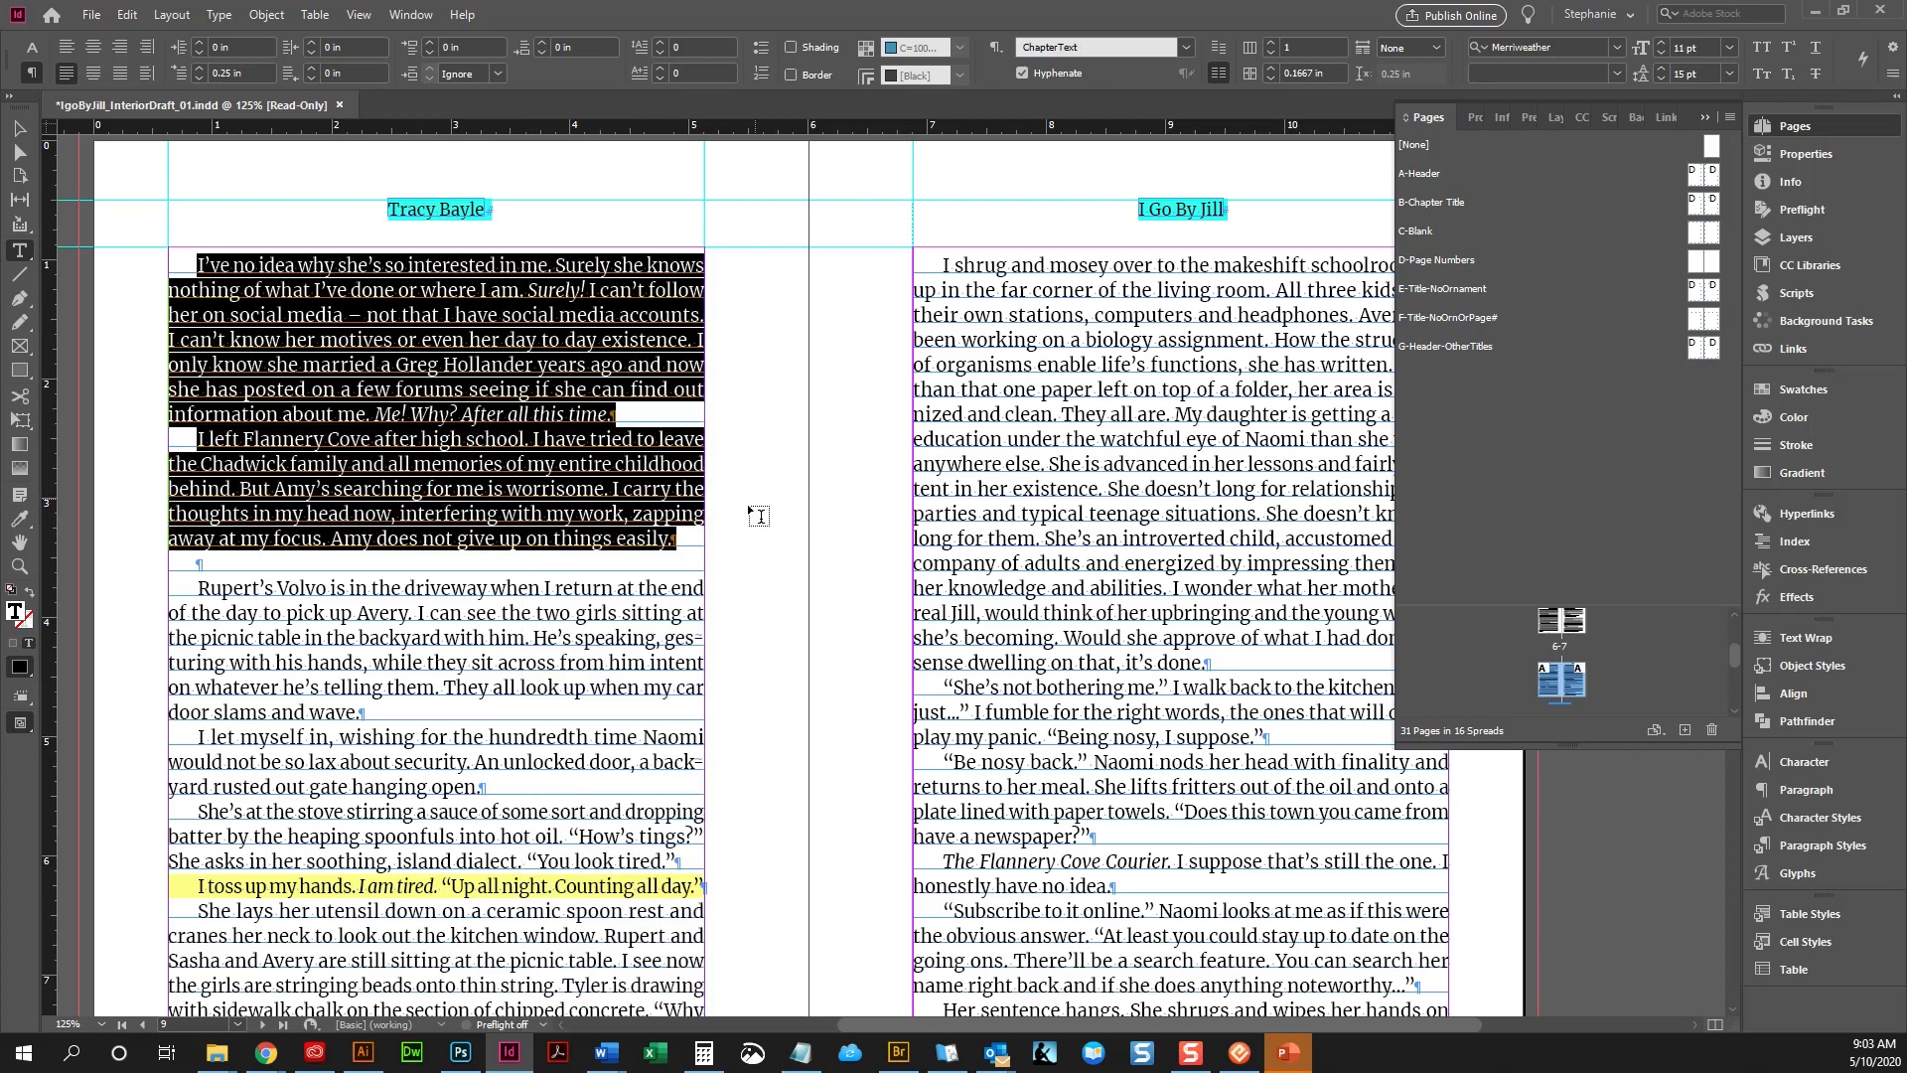
pyautogui.click(1705, 120)
# Set the tracking of the page 8 paragraph beginning "I toss up my hands" to 20 so it runs onto a second line
pyautogui.scroll(-3, 1334, 369)
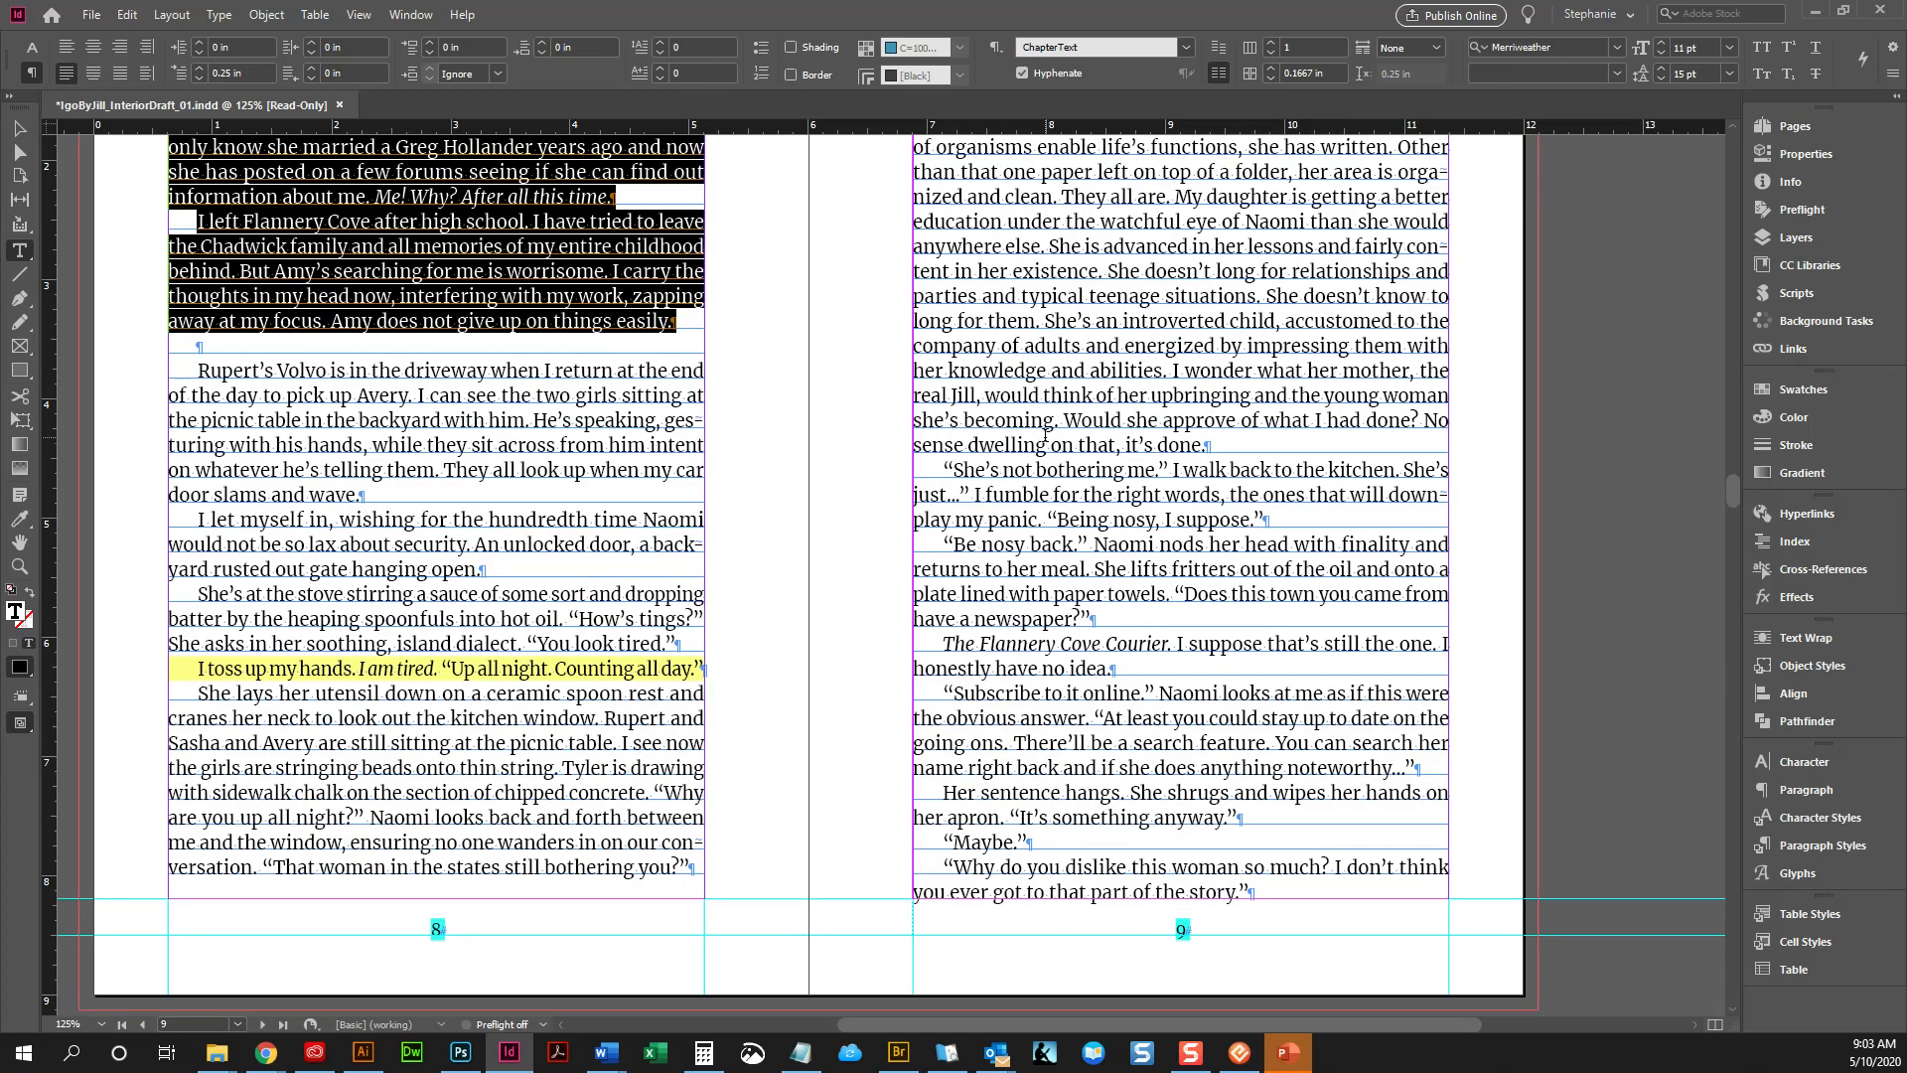
pyautogui.tripleClick(640, 669)
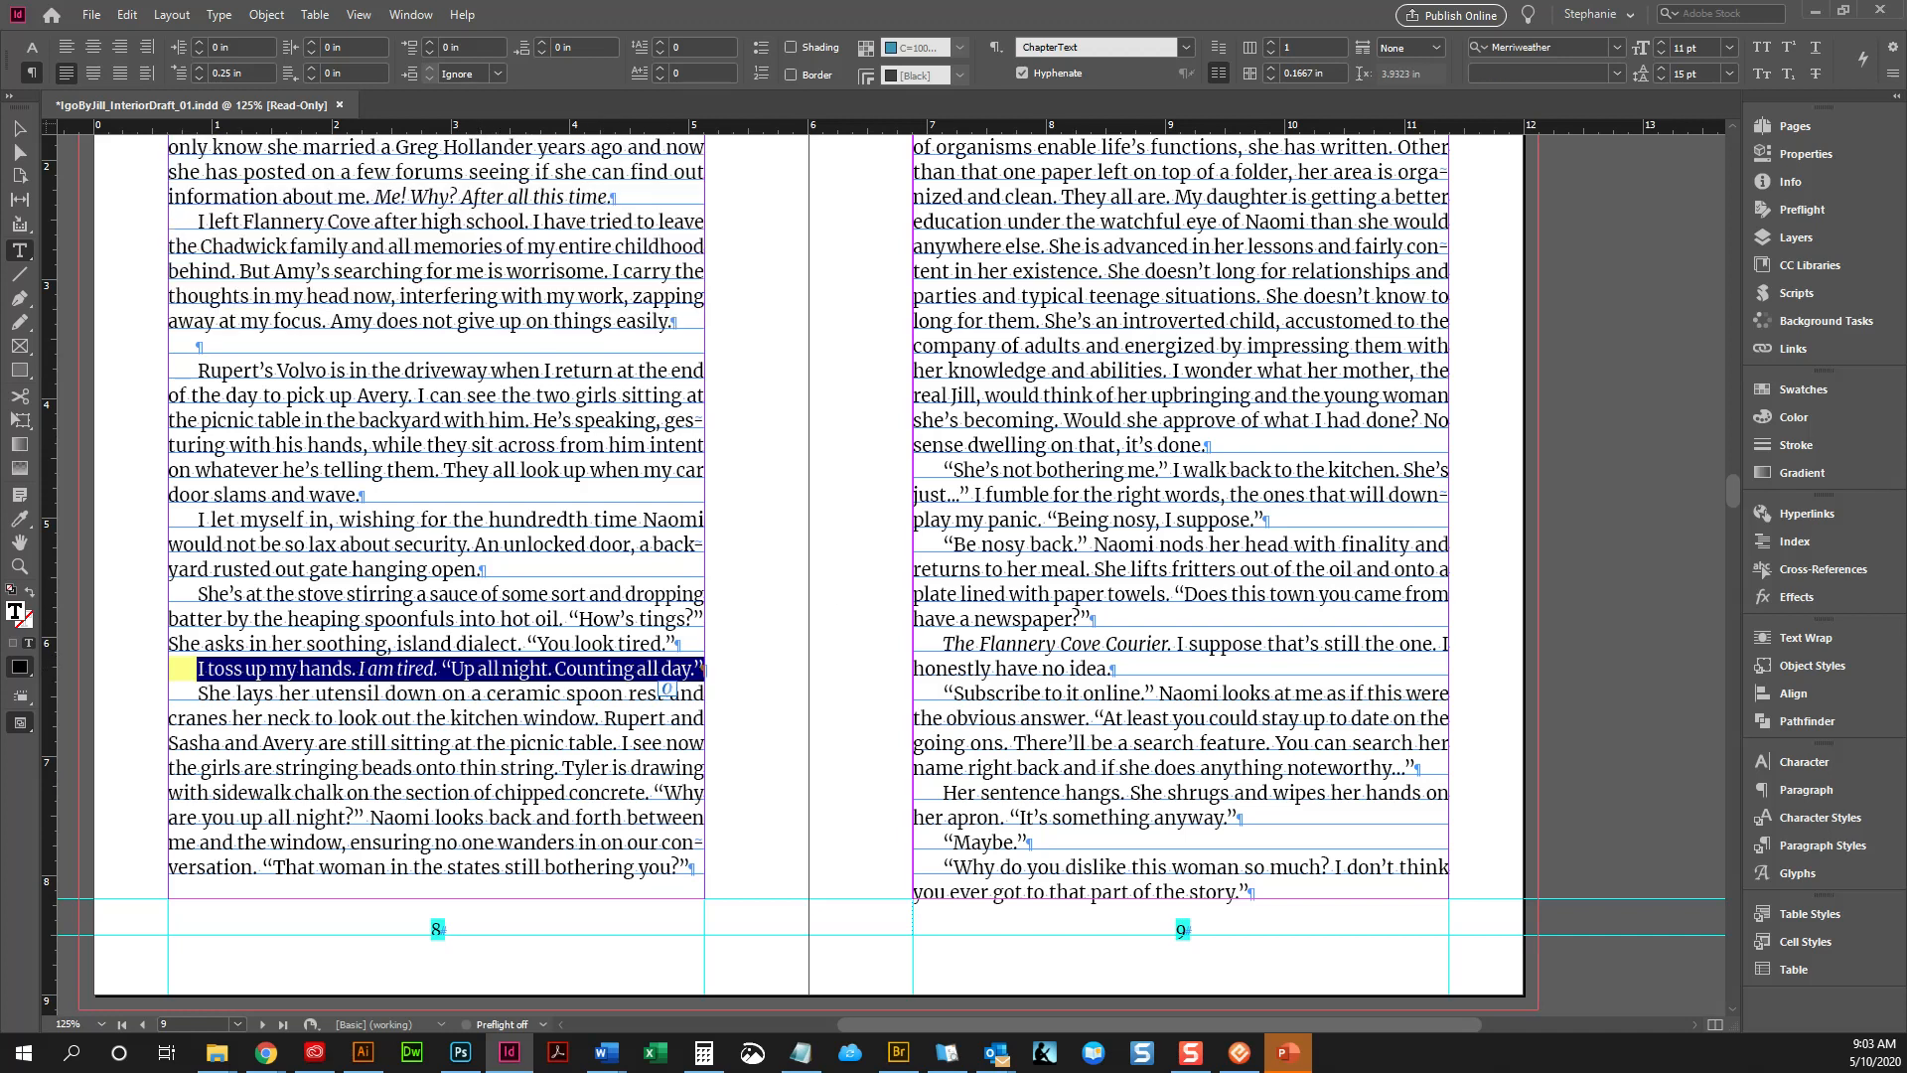
pyautogui.click(32, 46)
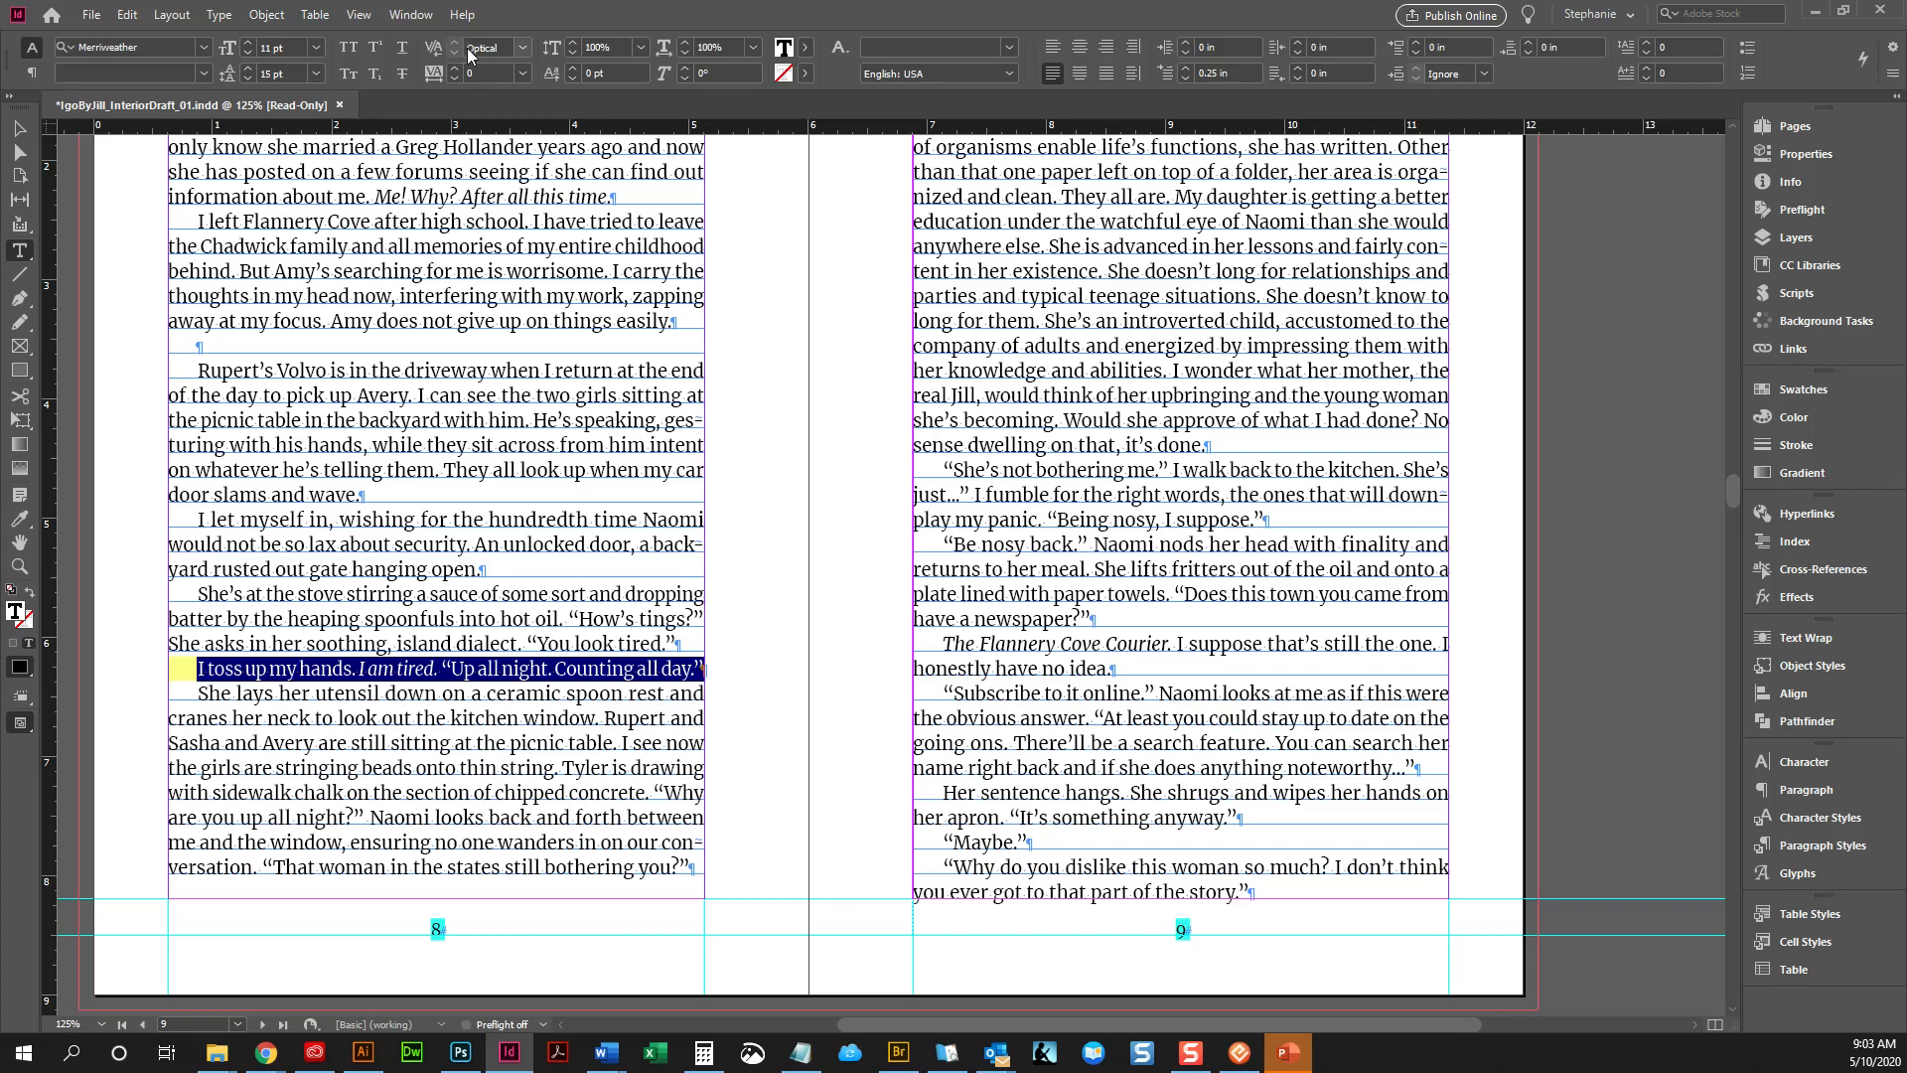
pyautogui.click(455, 69)
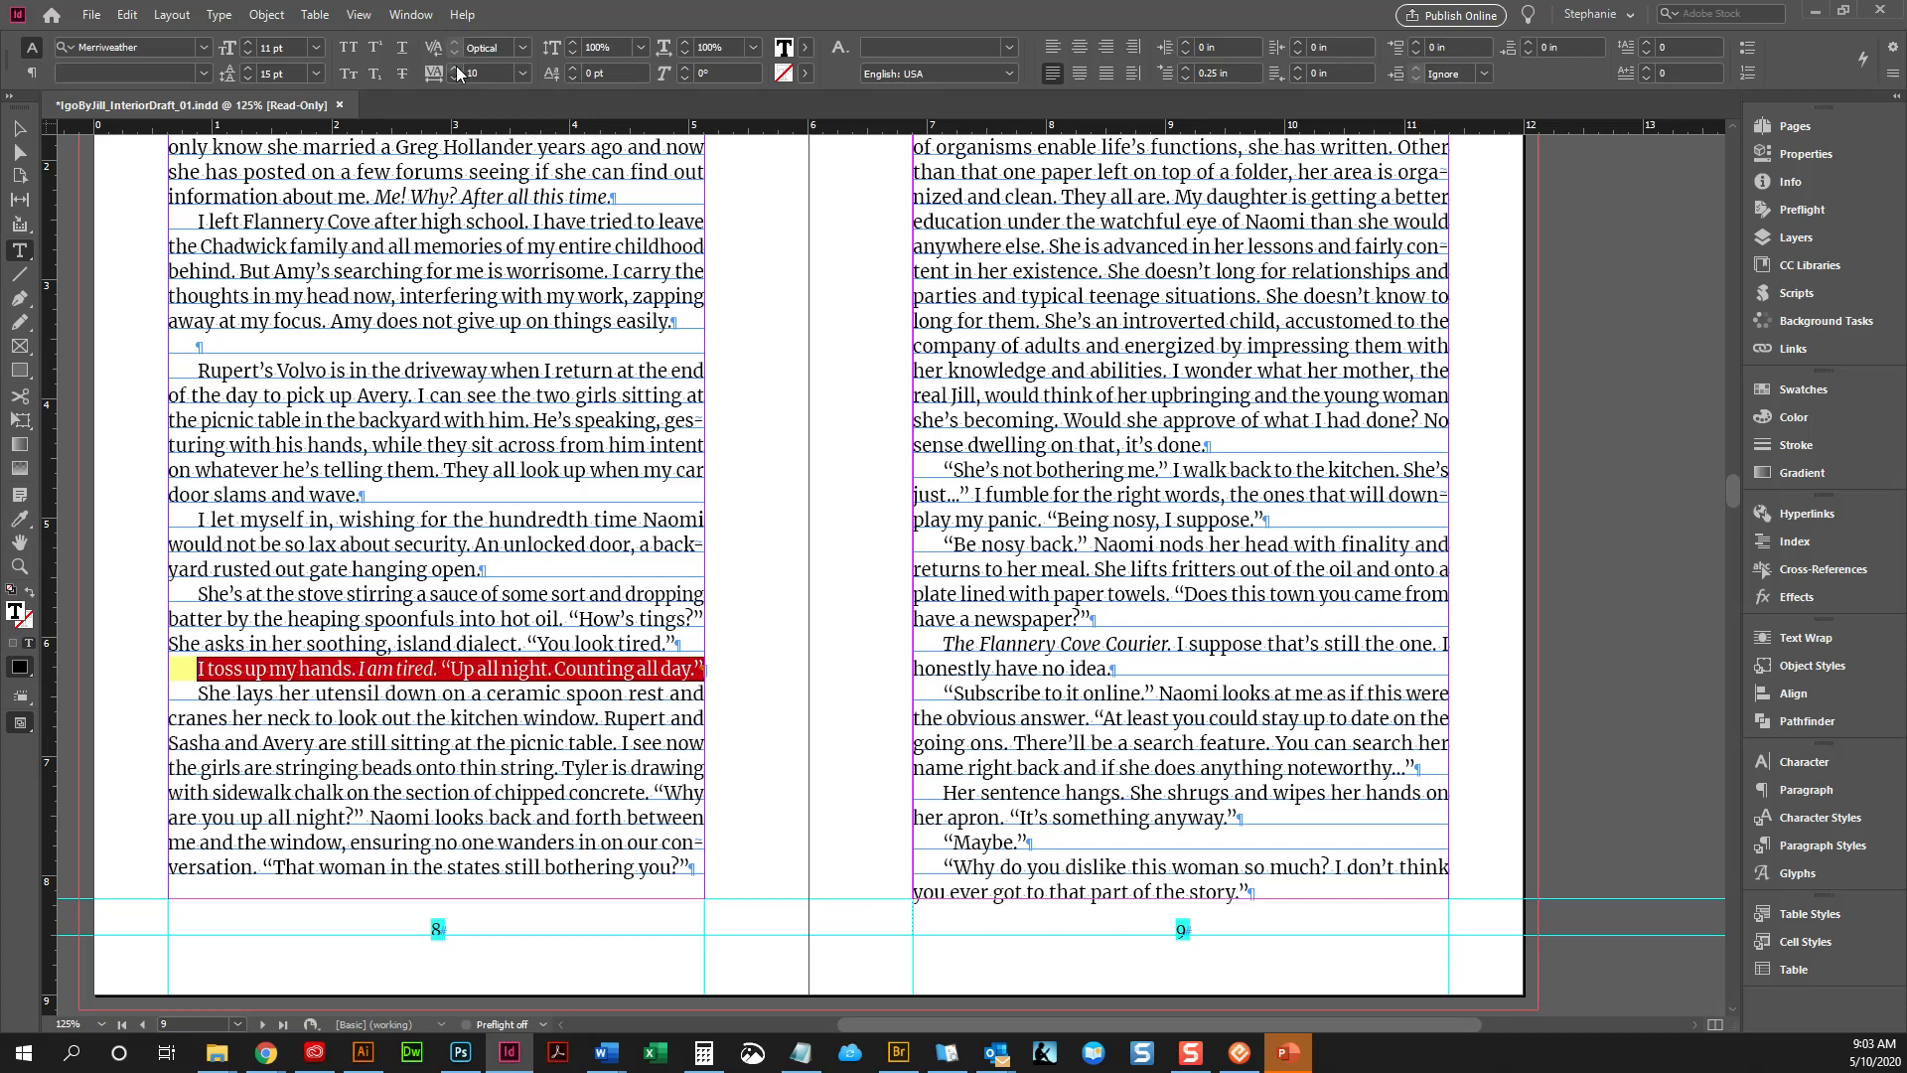
pyautogui.click(455, 68)
pyautogui.hotkey('ctrl', 'z')
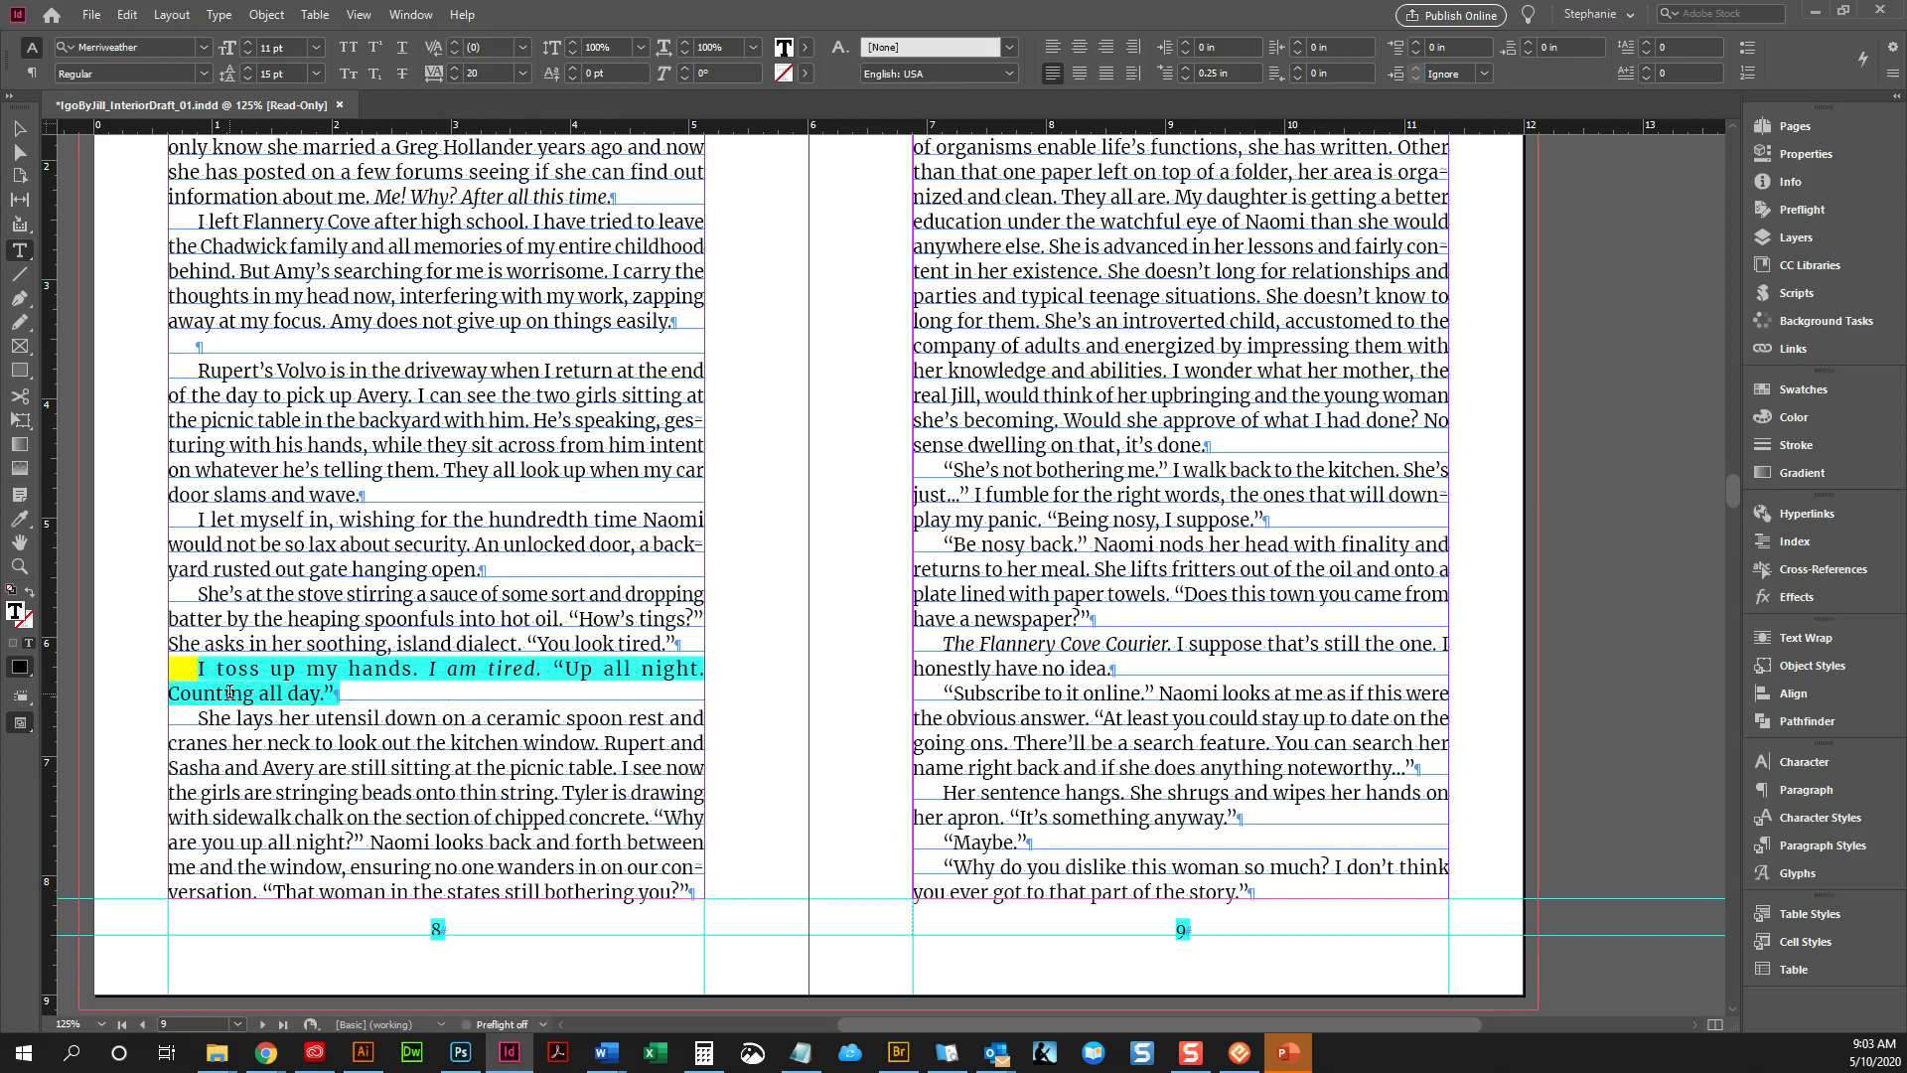
# Set the no-break GREP style for the page 8 paragraph beginning "I toss up my hands" to the last 7 characters, and check its last line
pyautogui.moveTo(261, 692); pyautogui.dragTo(338, 693)
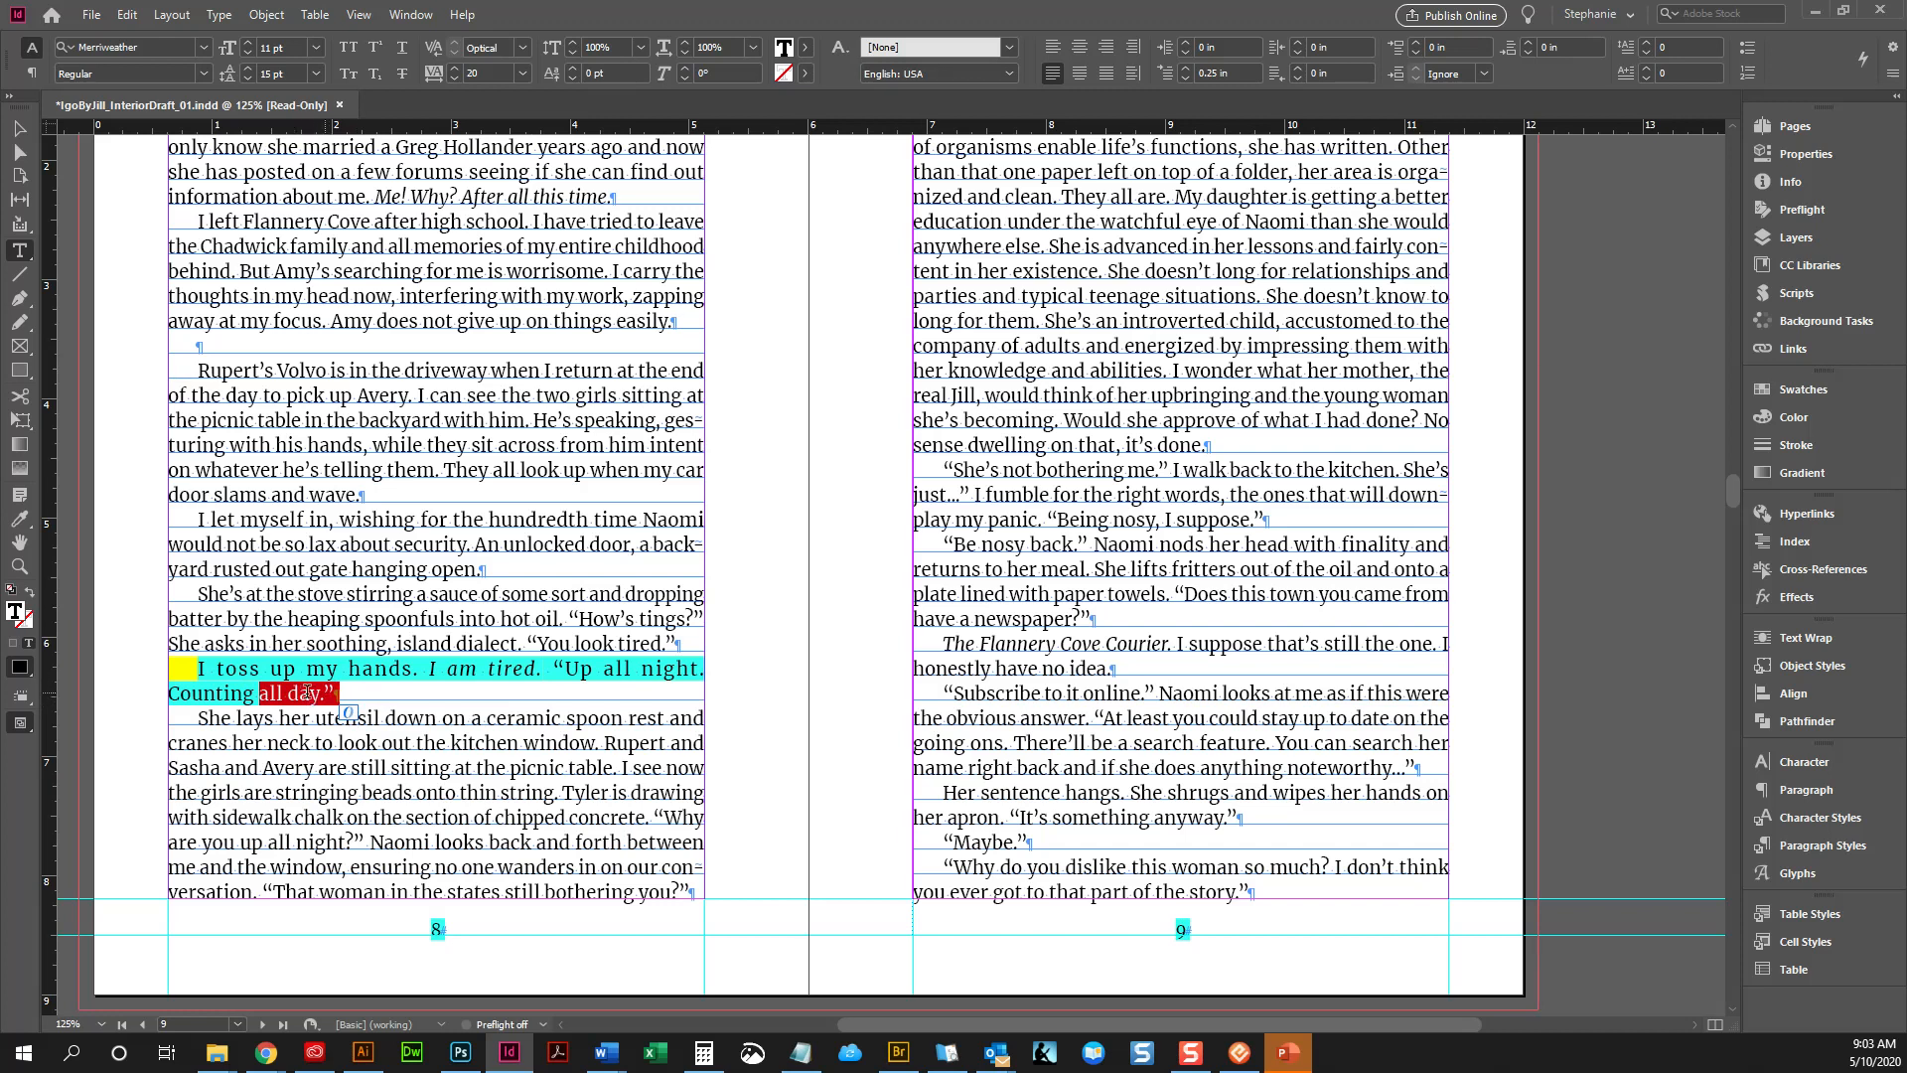
pyautogui.click(218, 673)
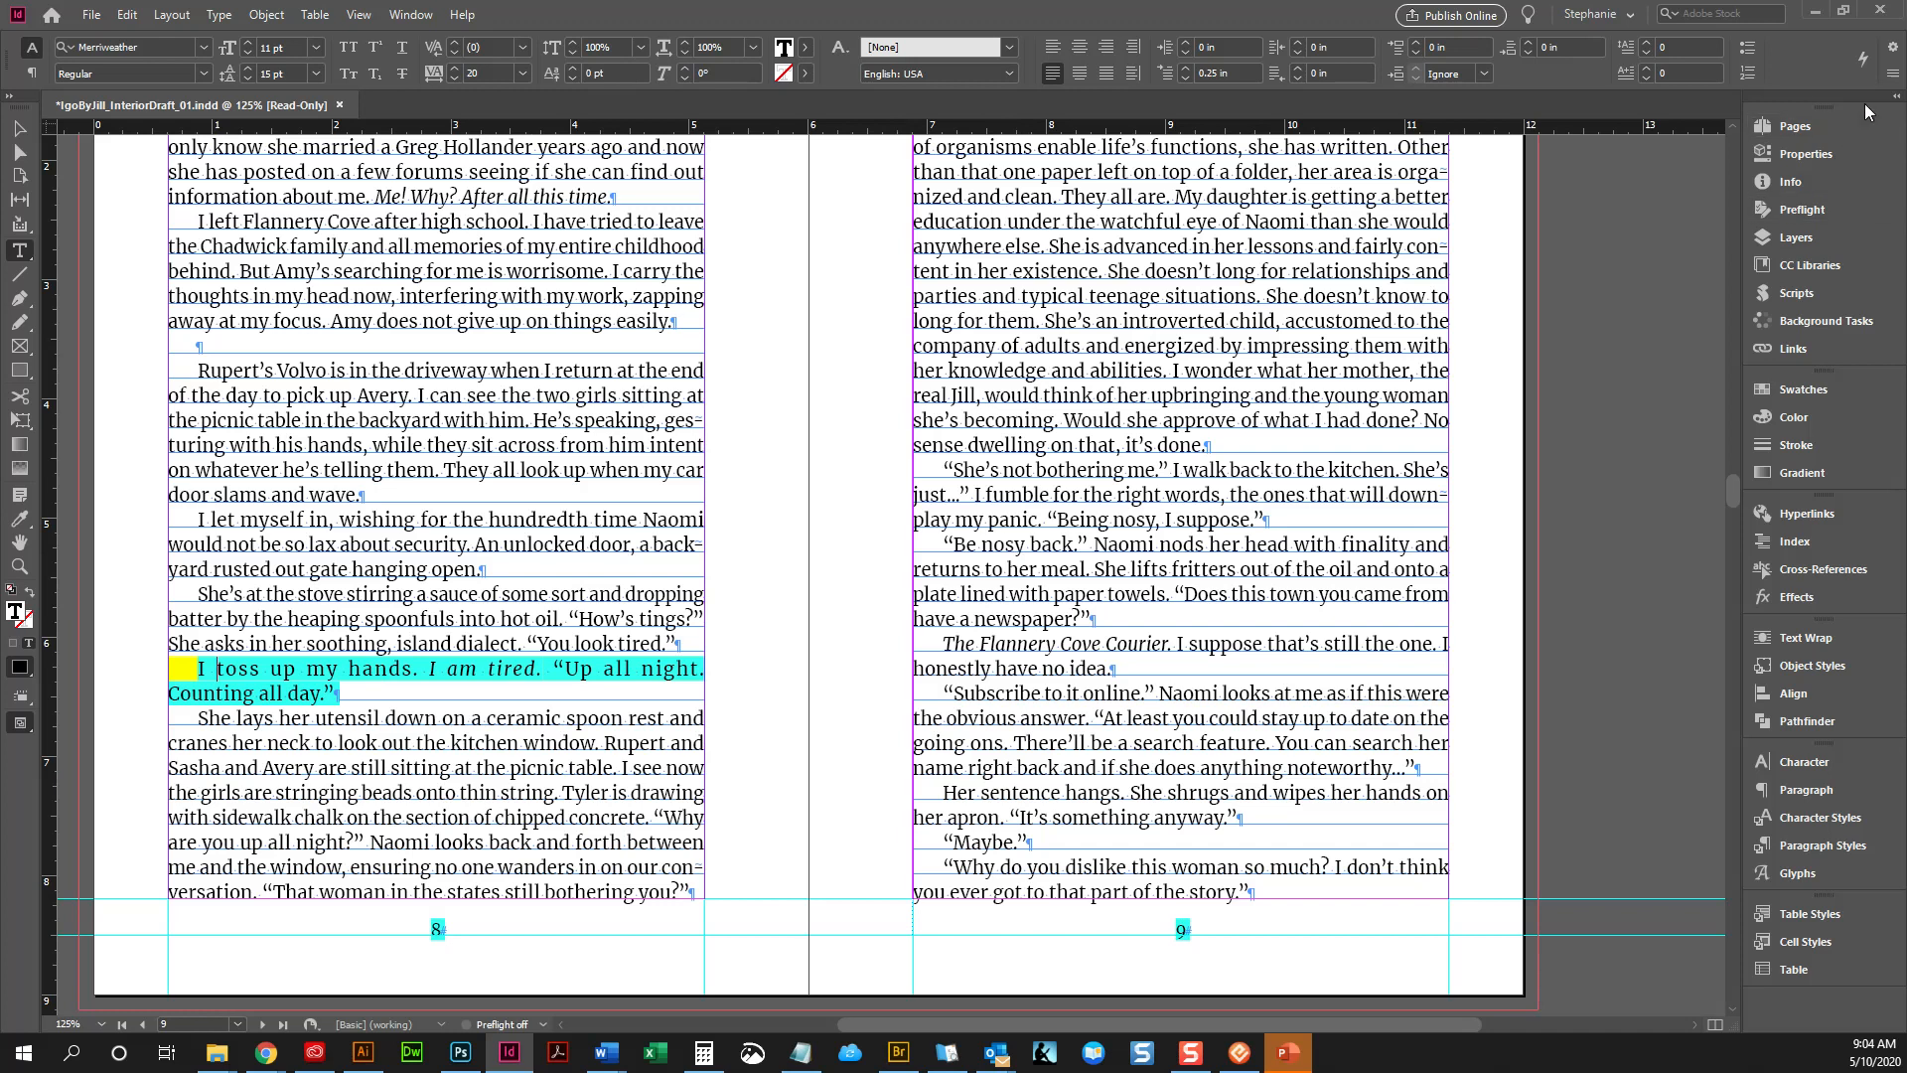
pyautogui.click(1890, 83)
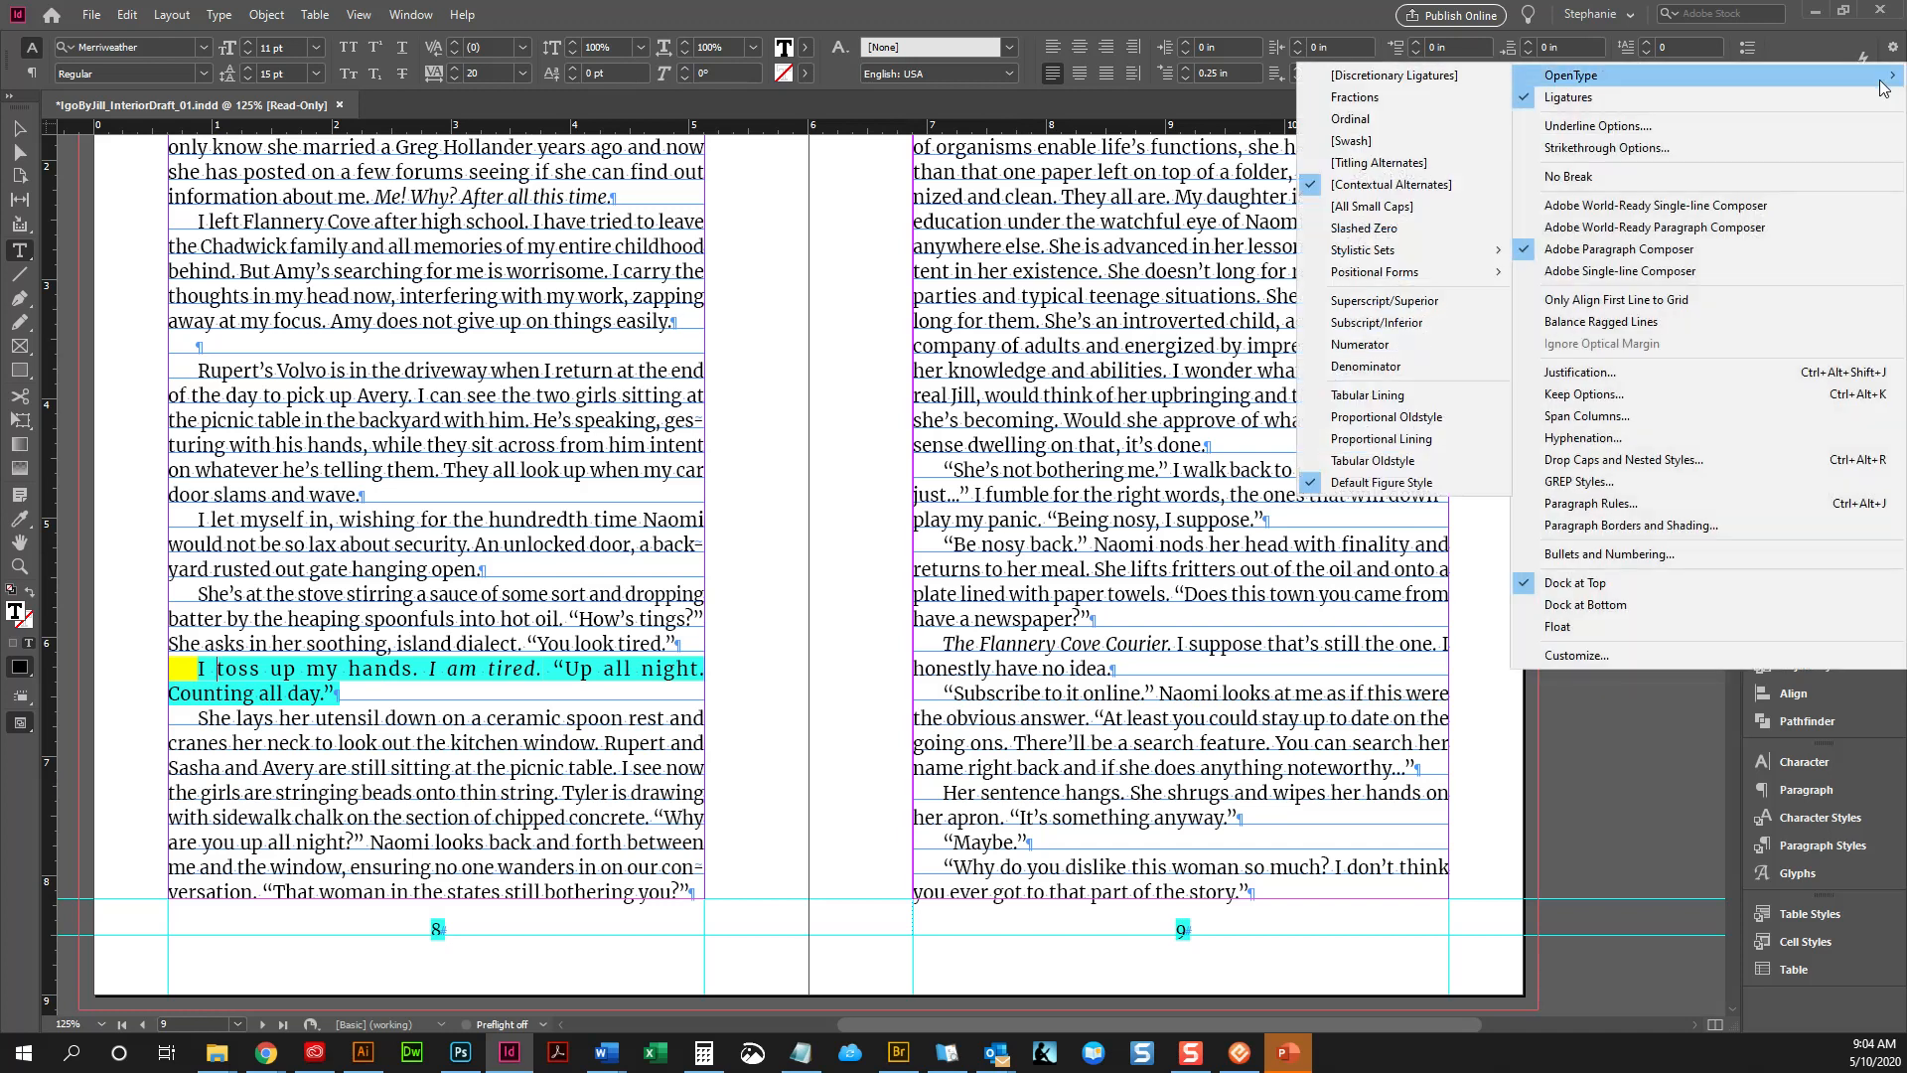
pyautogui.click(1592, 482)
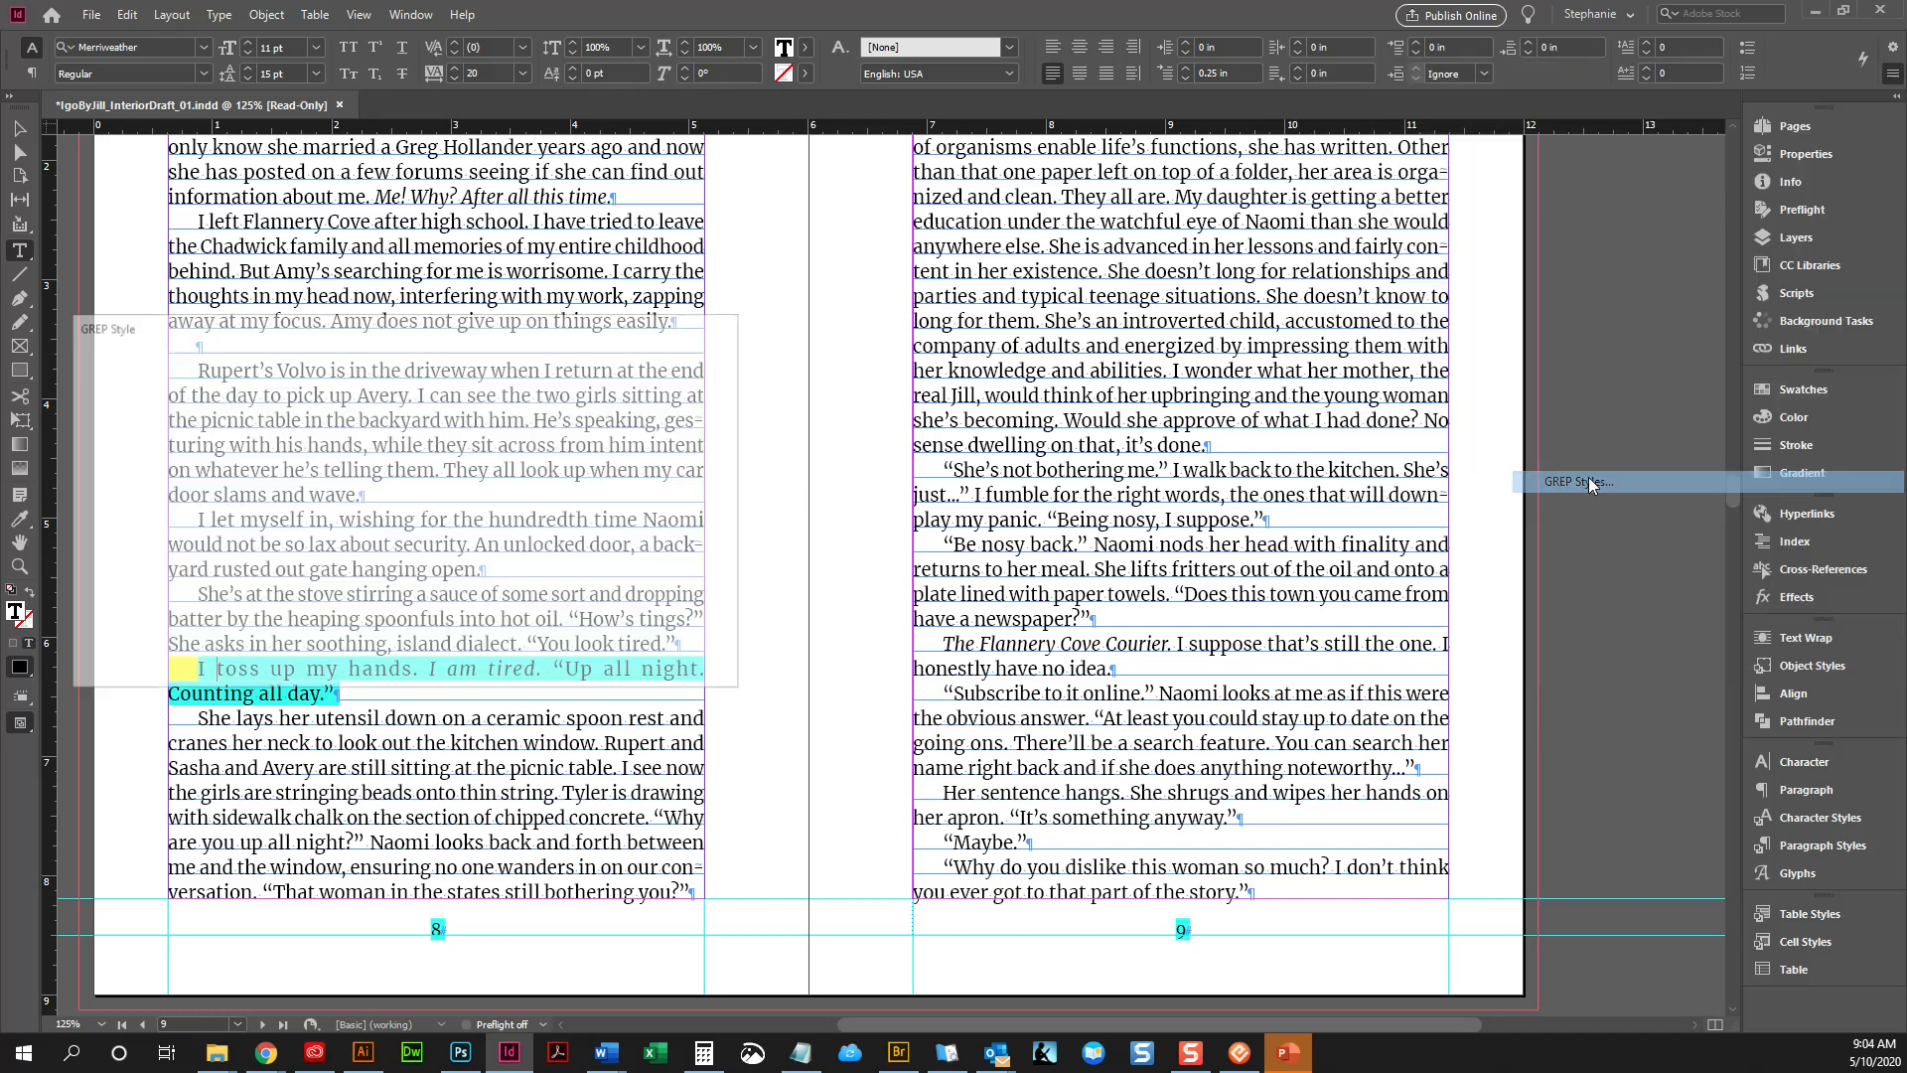
pyautogui.moveTo(444, 325); pyautogui.dragTo(943, 188)
pyautogui.click(695, 258)
pyautogui.click(695, 258)
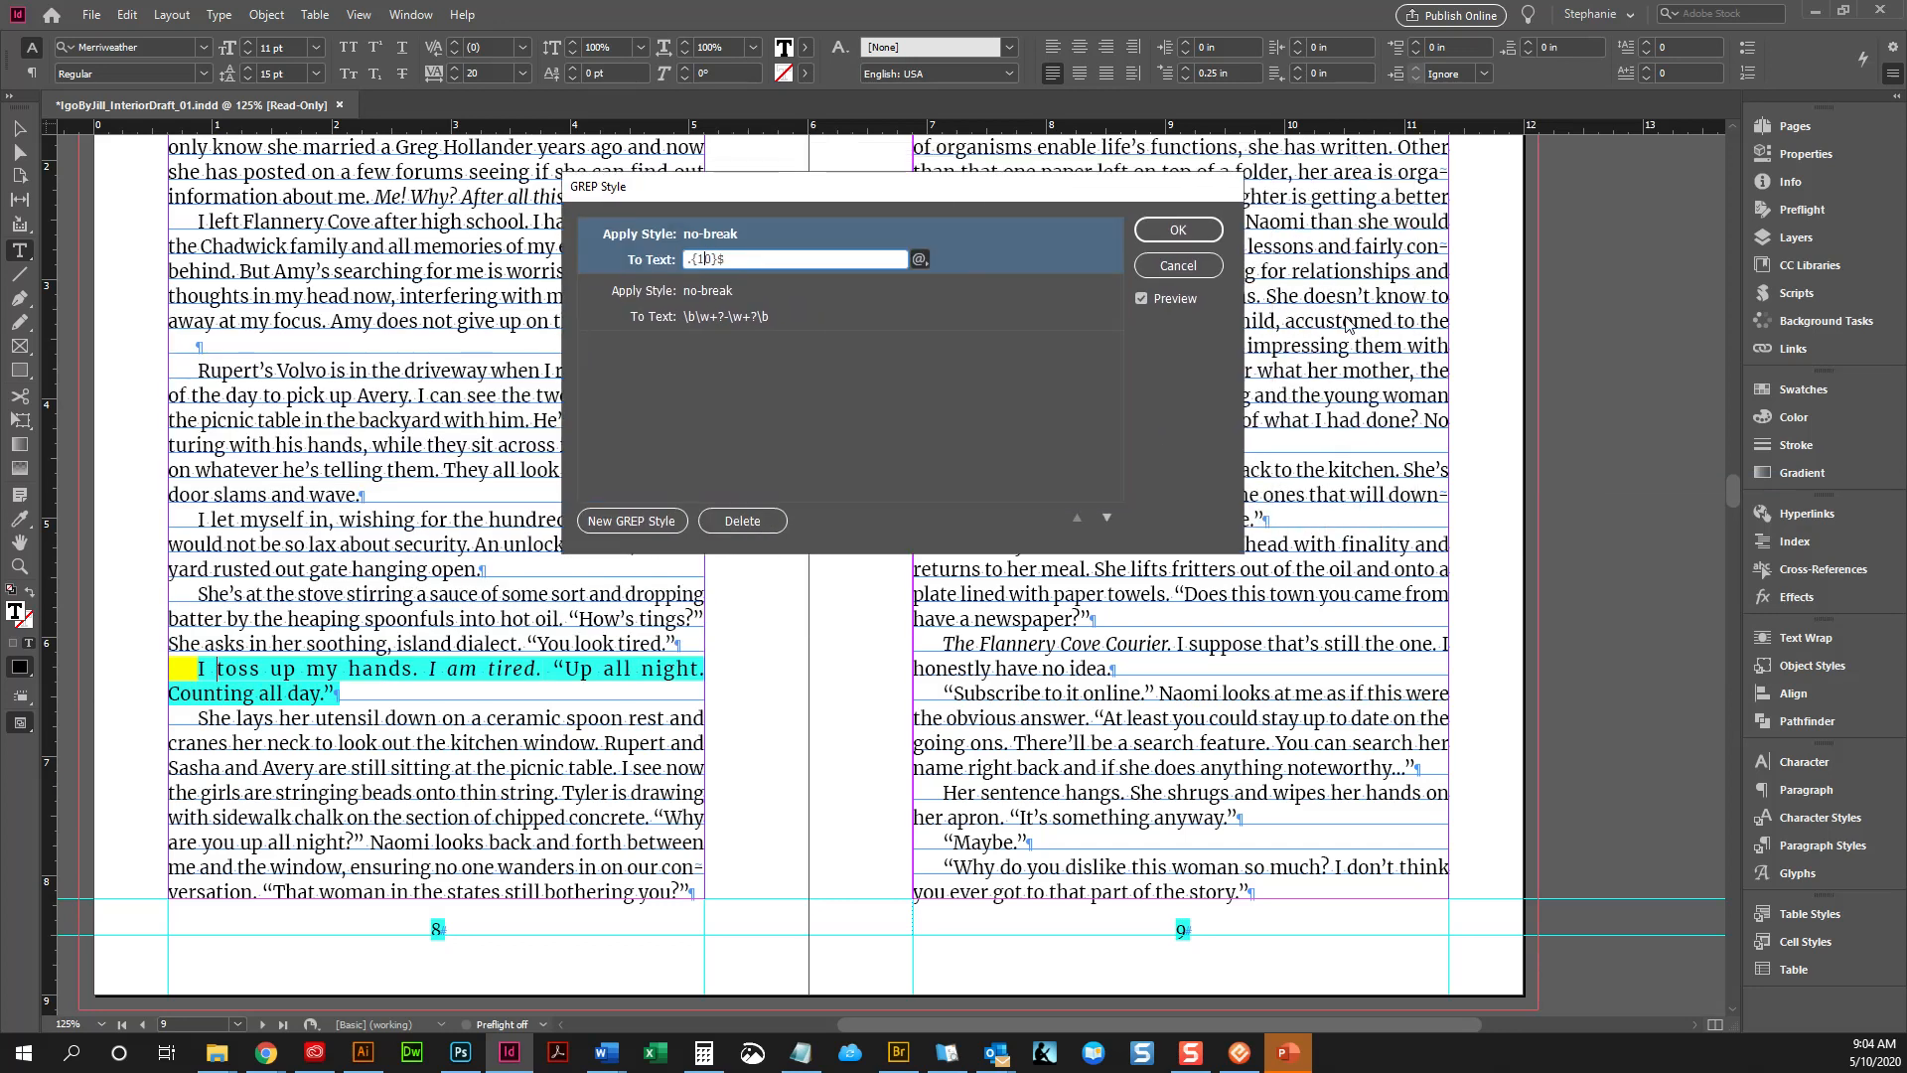
pyautogui.write('7')
pyautogui.click(1192, 229)
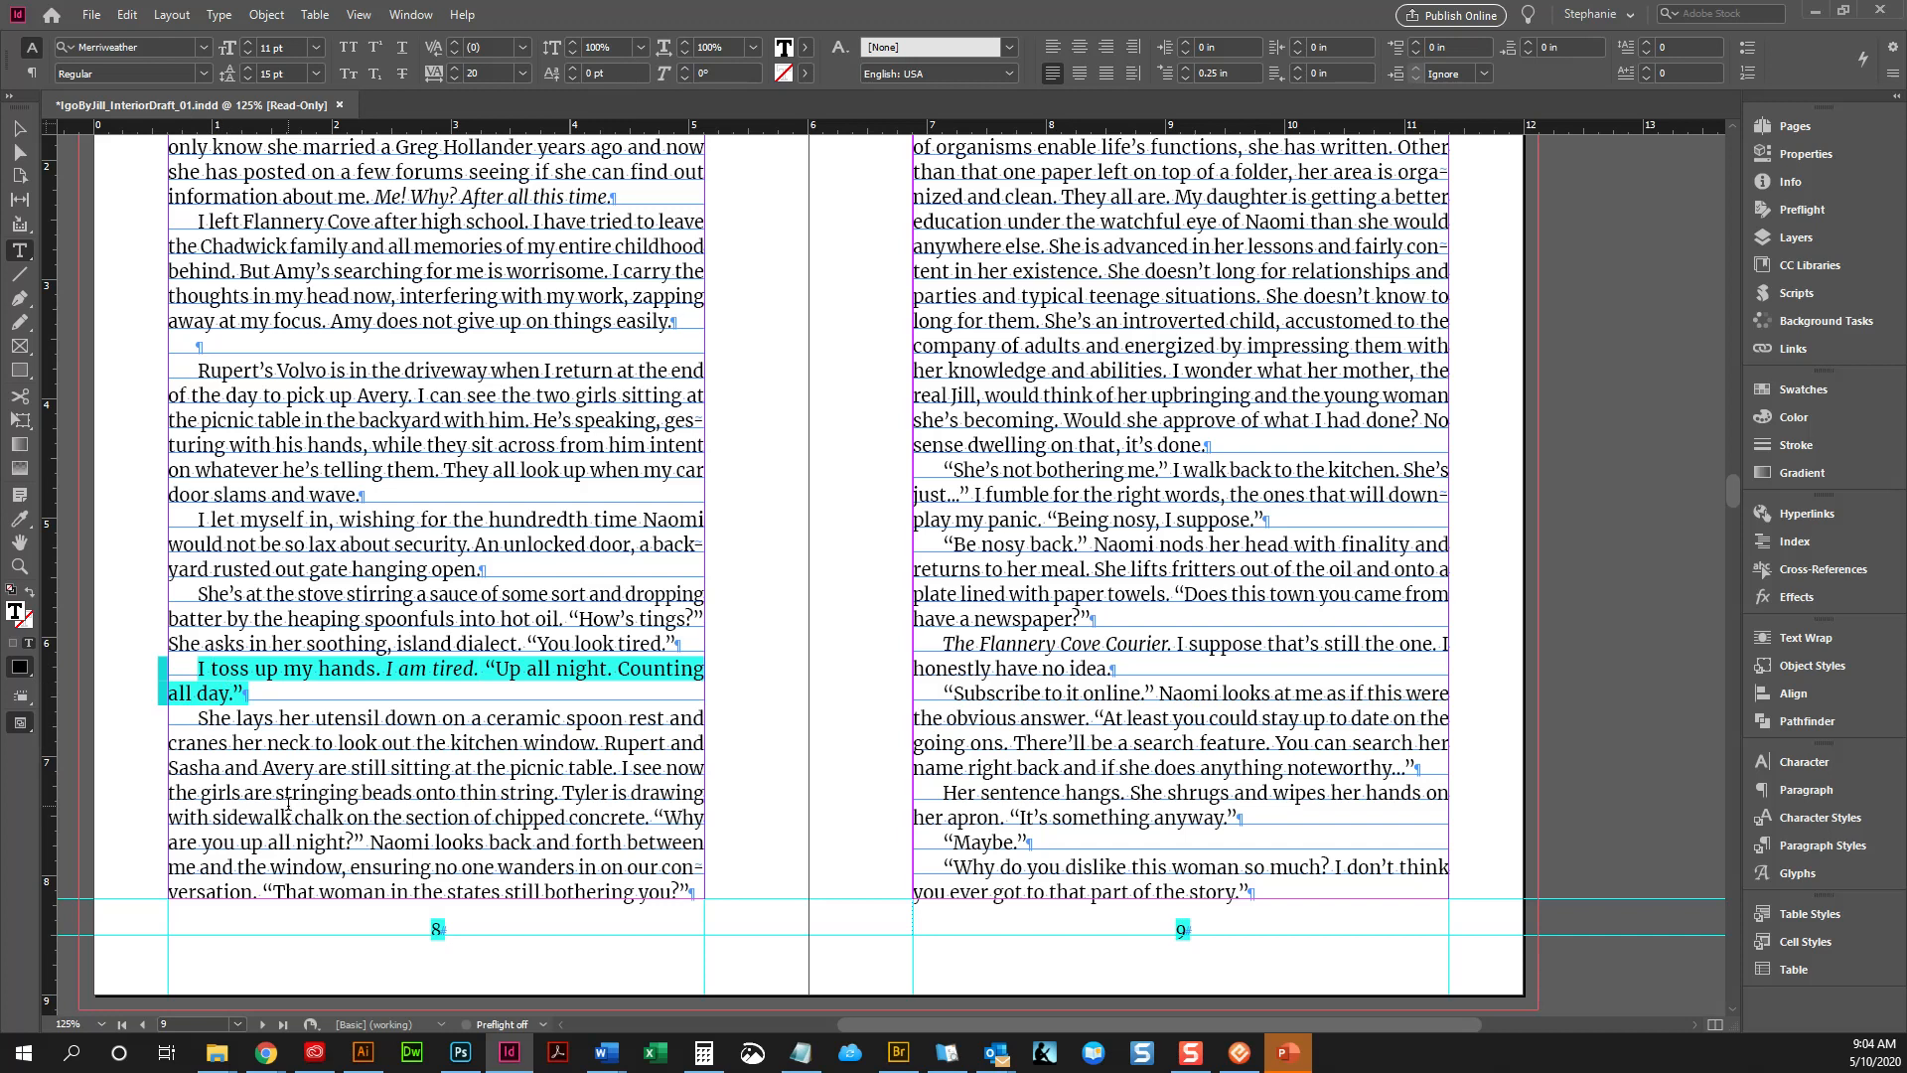
pyautogui.rightClick(325, 785)
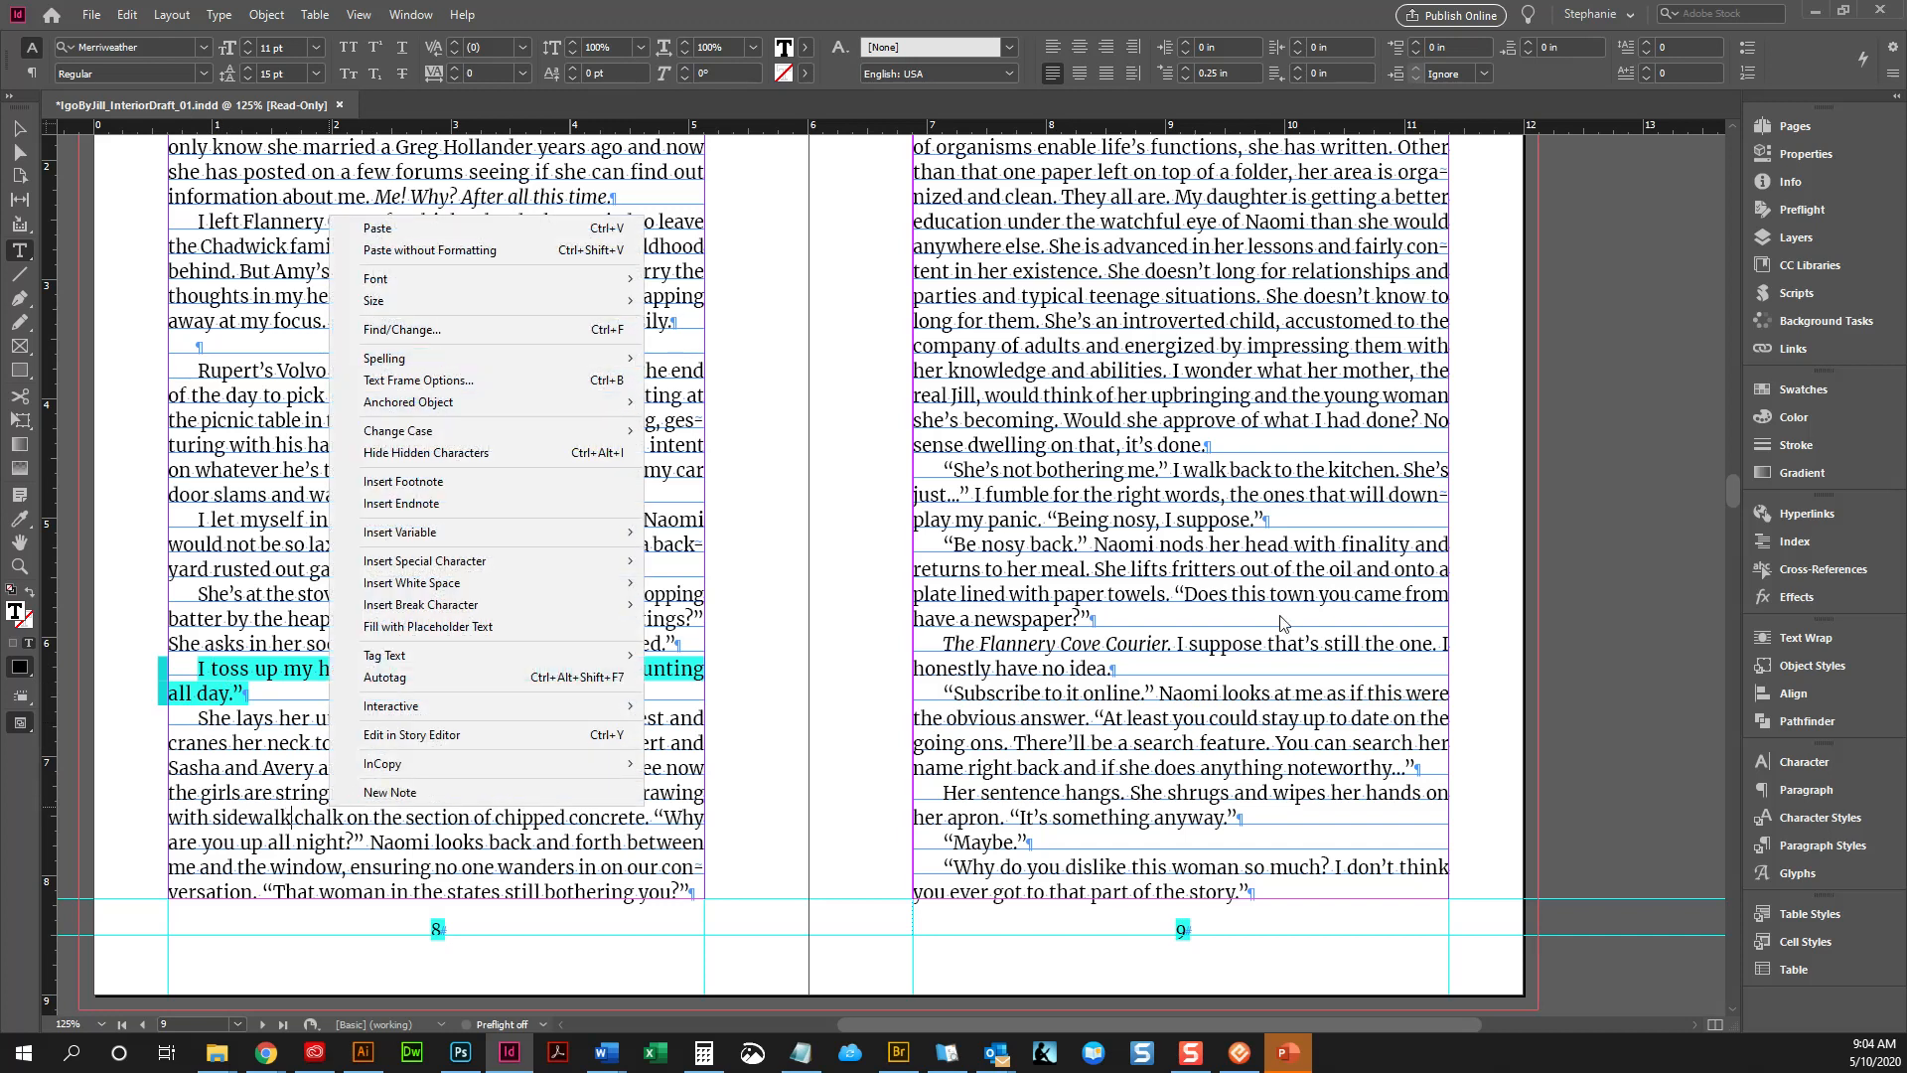
pyautogui.click(1178, 558)
pyautogui.moveTo(245, 693); pyautogui.dragTo(161, 694)
pyautogui.moveTo(265, 693); pyautogui.dragTo(168, 693)
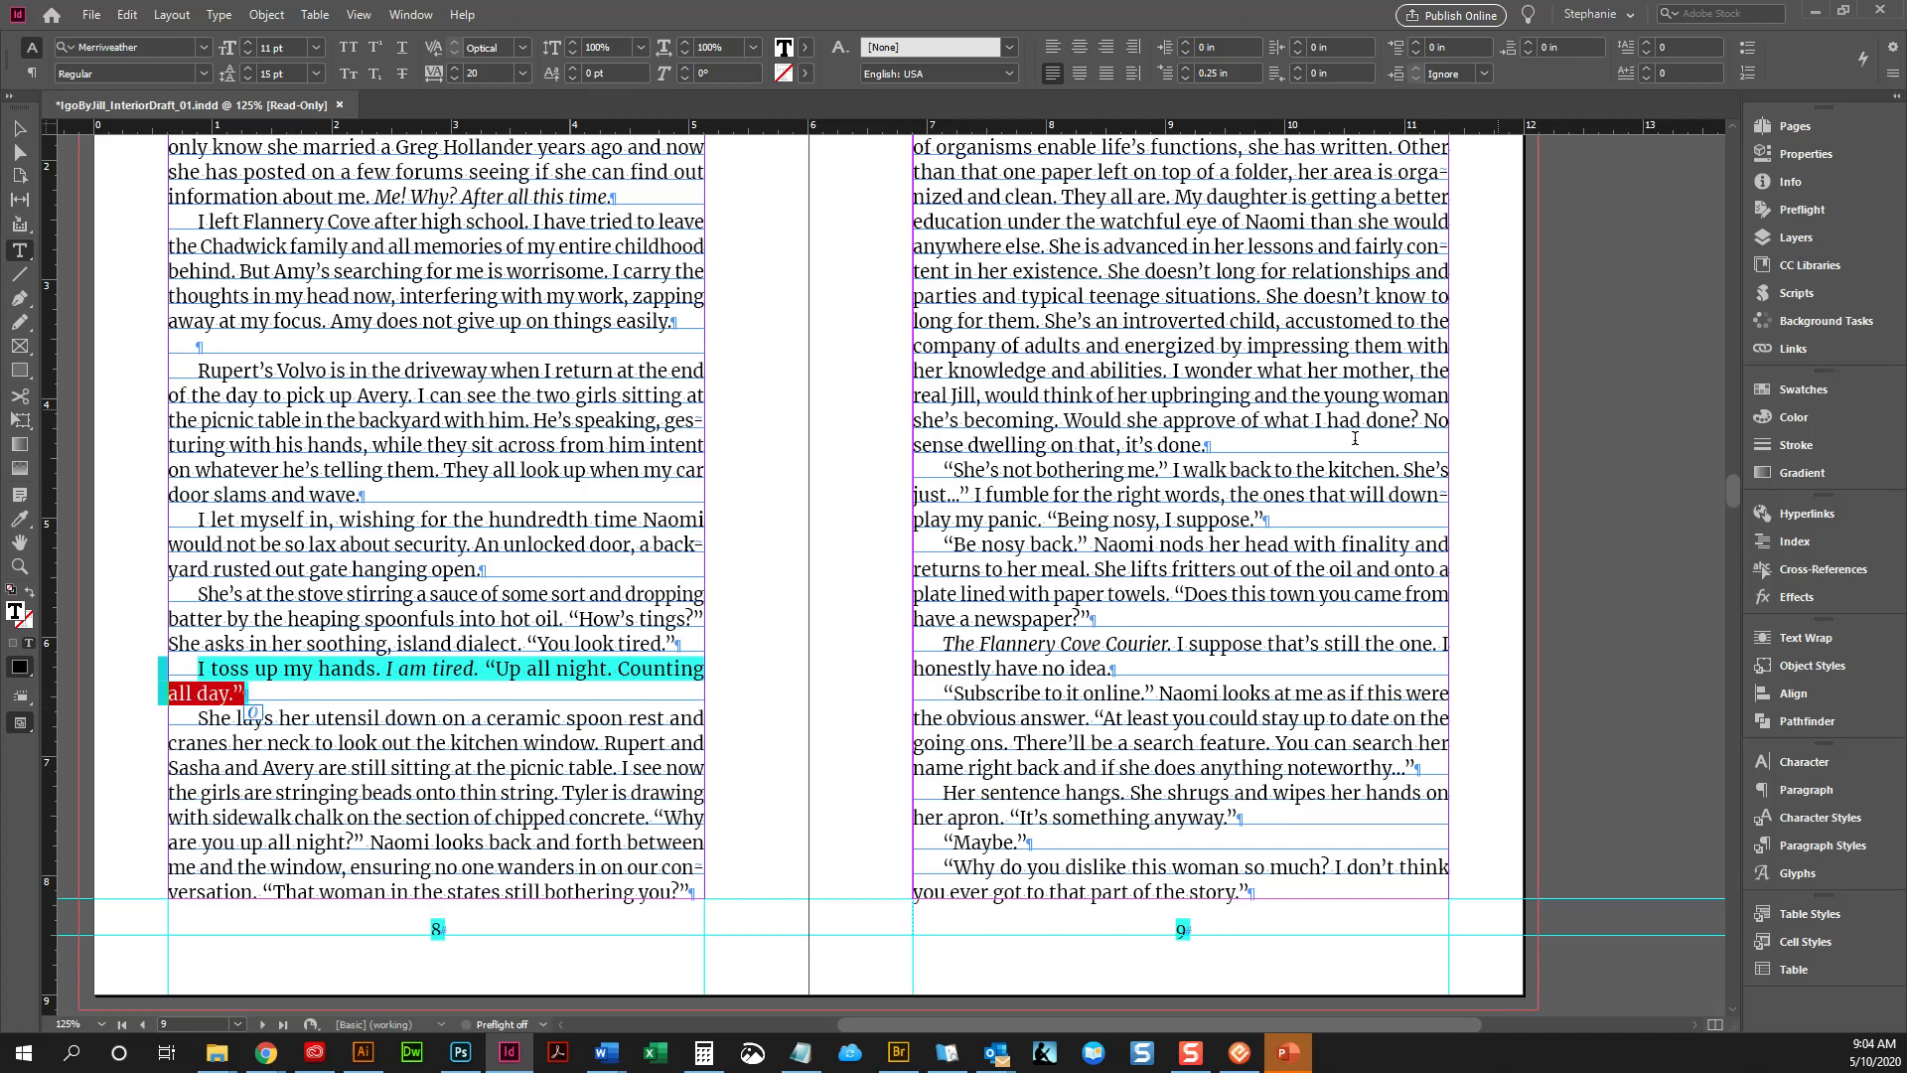
# Try shortening the no-break GREP expression in the ChapterText paragraph style to 7 characters, and cancel the style changes
pyautogui.click(1325, 568)
pyautogui.click(1823, 845)
pyautogui.rightClick(1601, 350)
pyautogui.click(1649, 364)
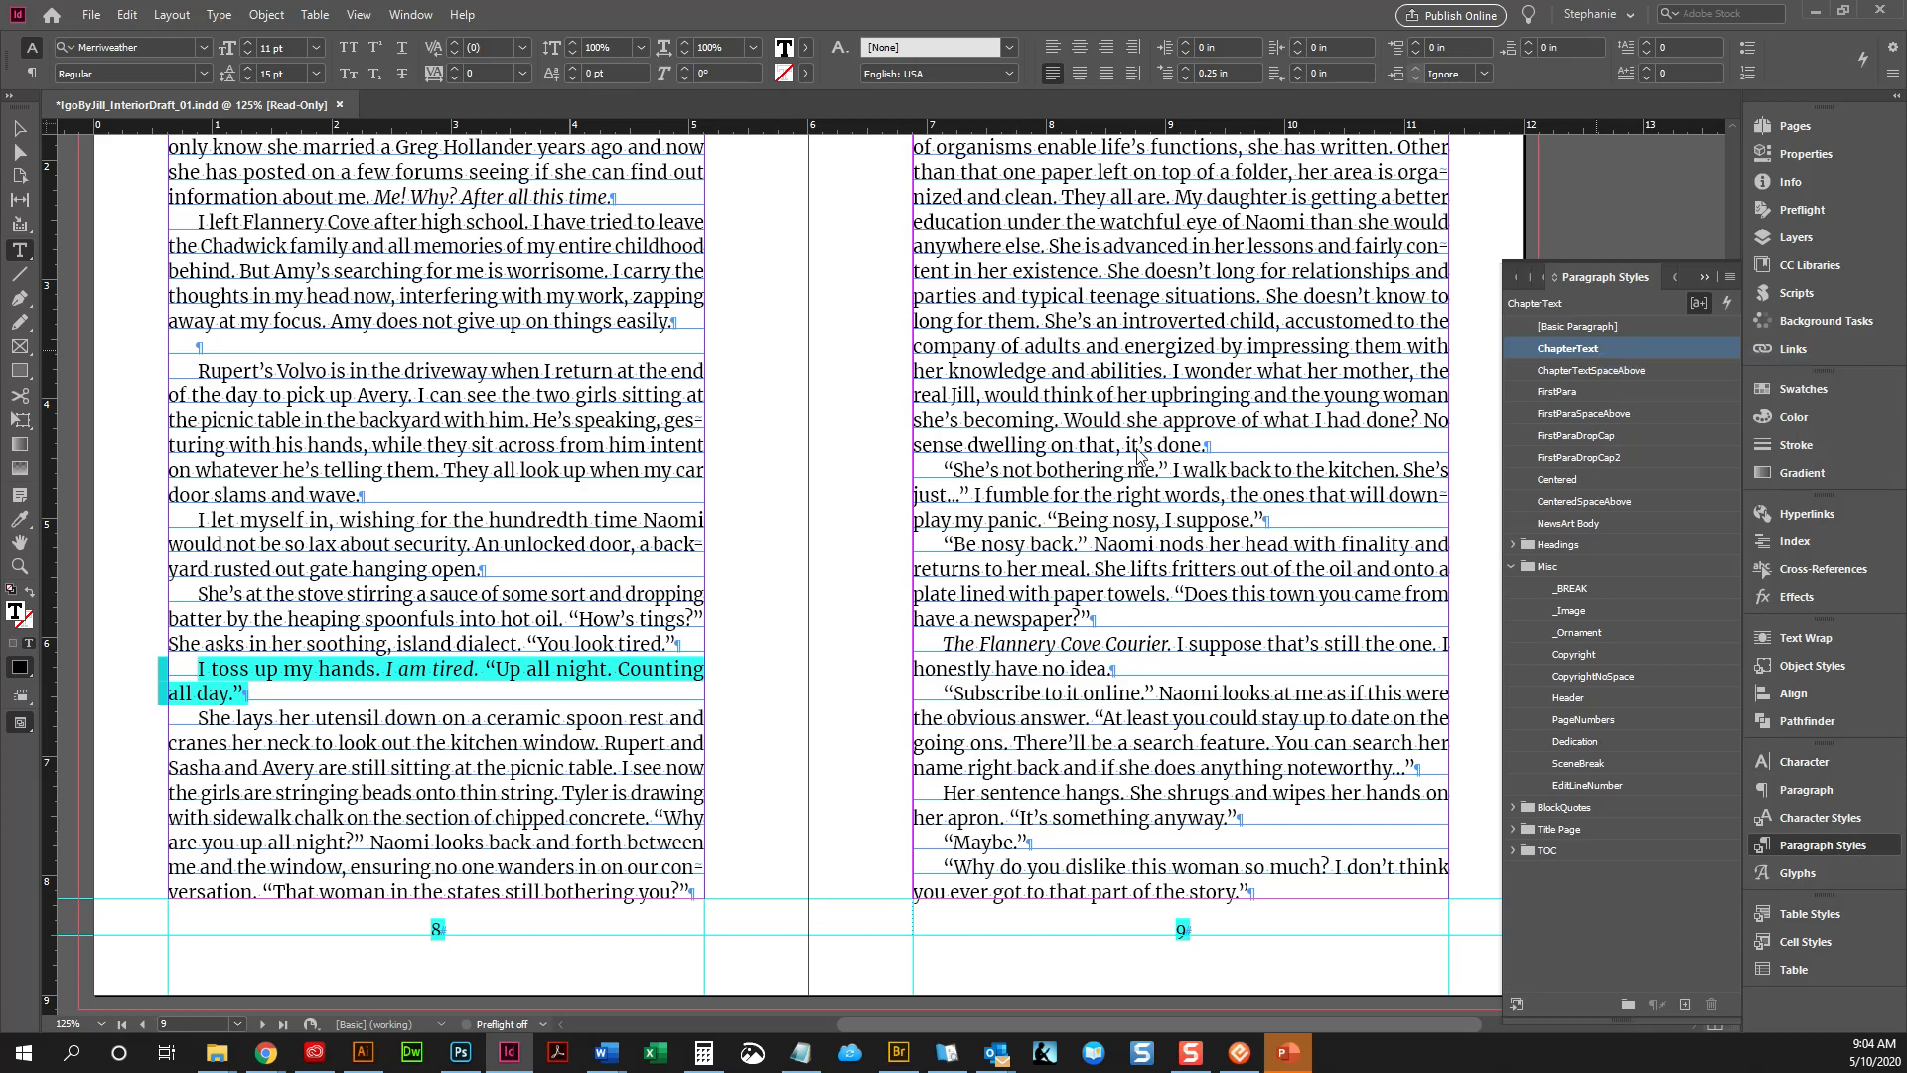
pyautogui.moveTo(285, 166); pyautogui.dragTo(925, 125)
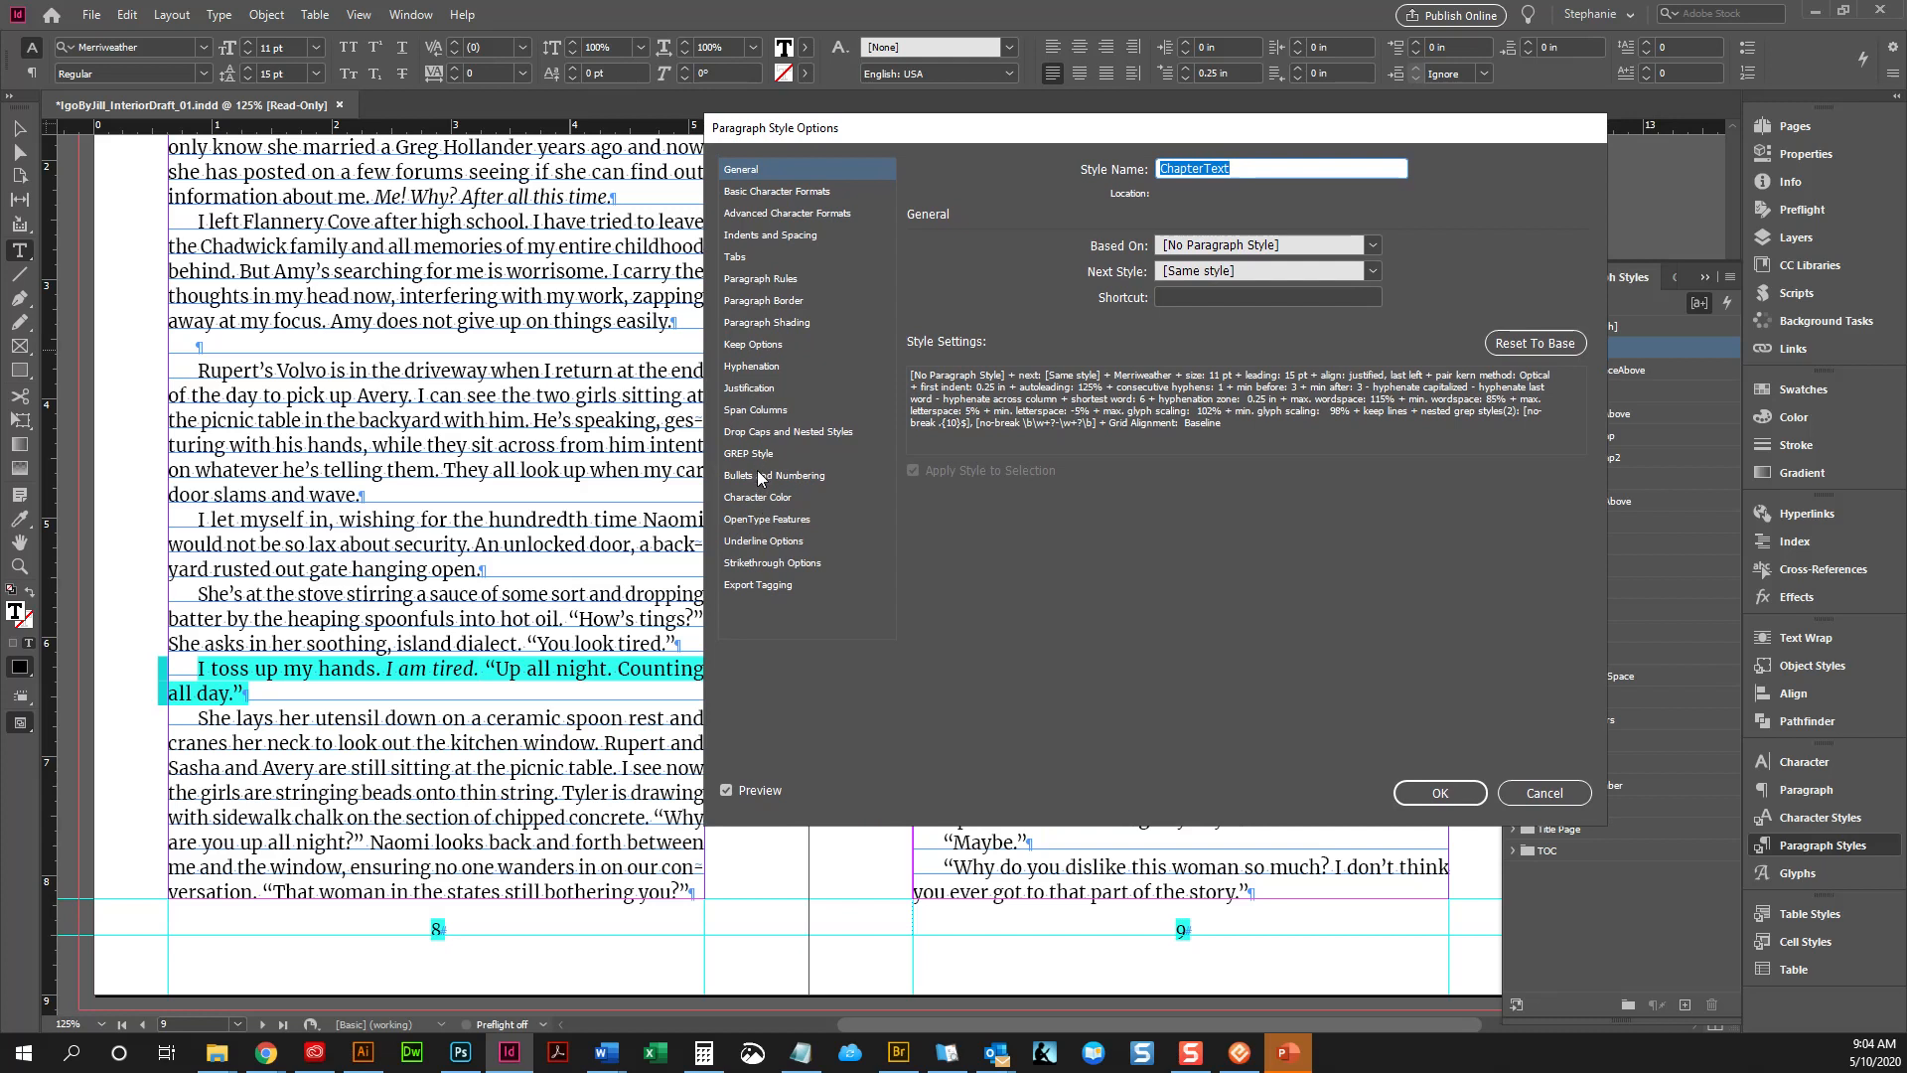
pyautogui.click(761, 478)
pyautogui.click(761, 455)
pyautogui.click(1033, 277)
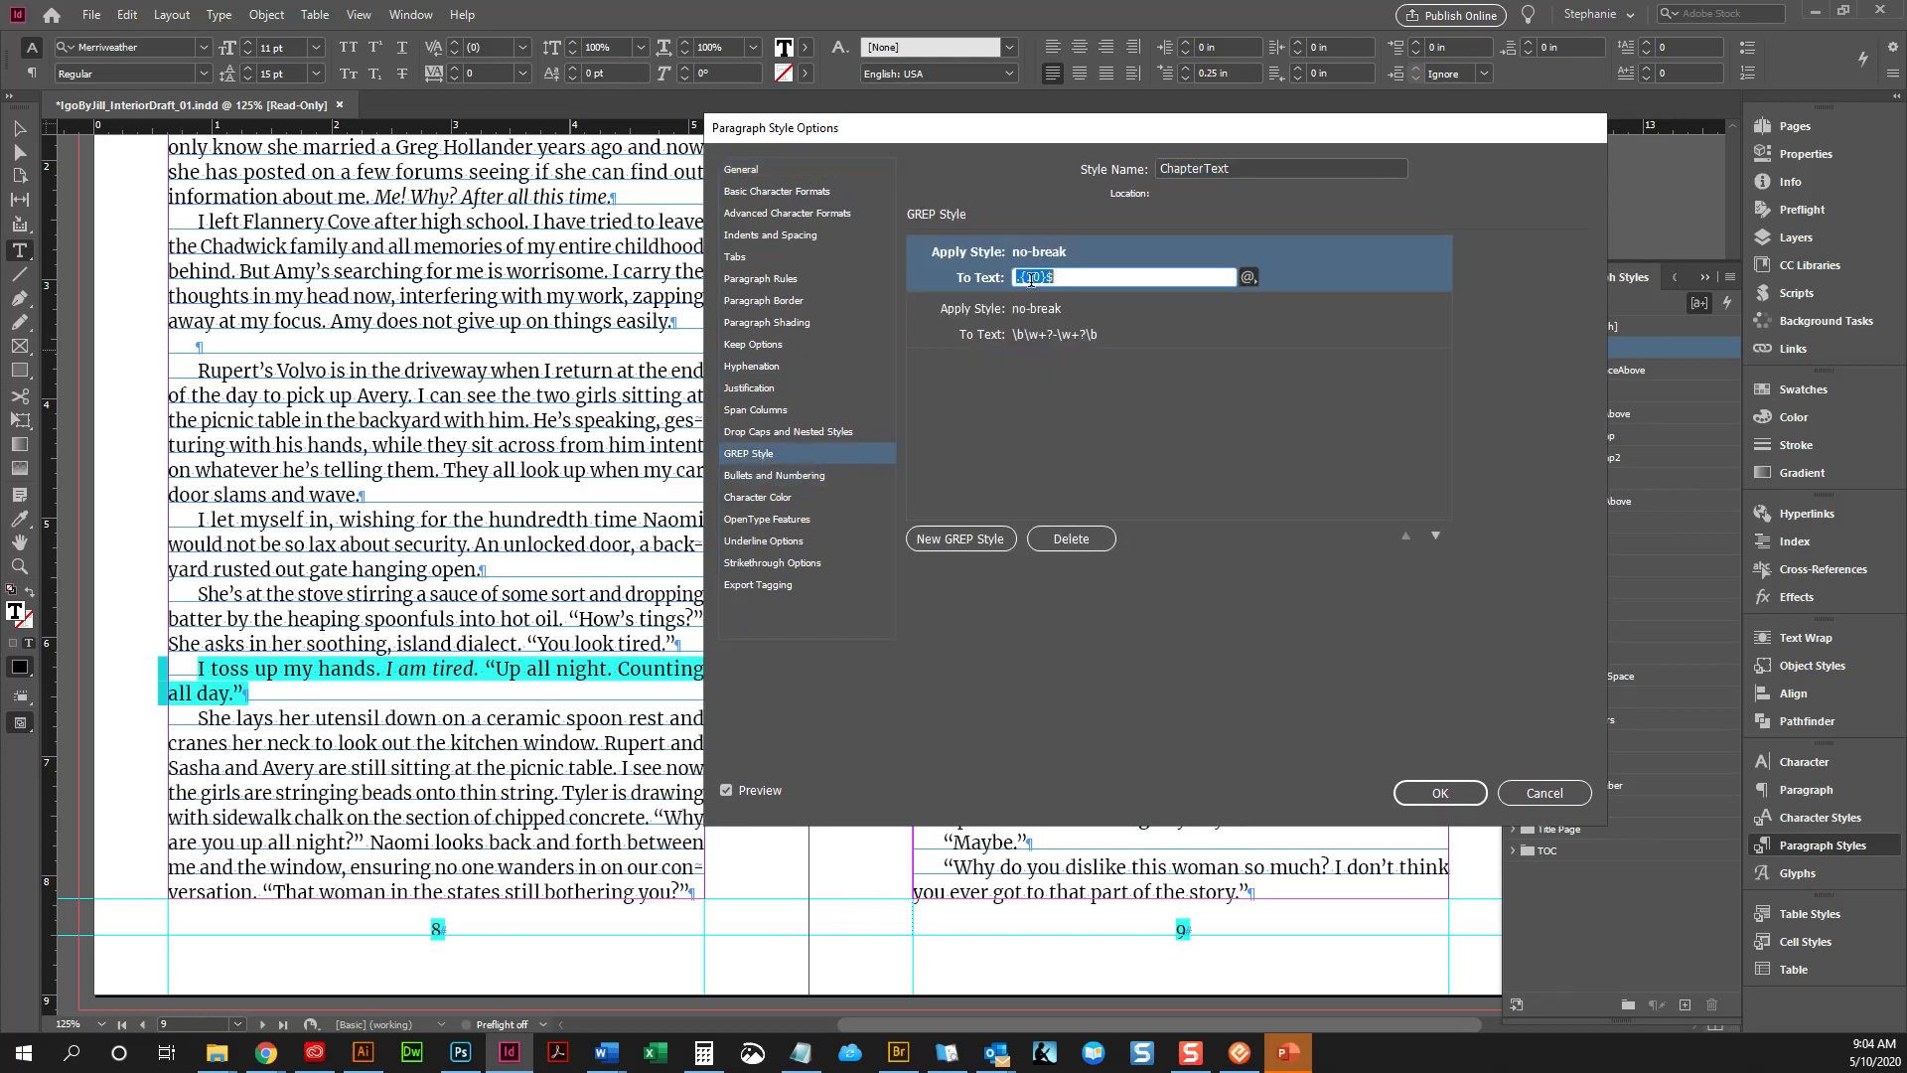
pyautogui.press('Delete')
pyautogui.press('Delete')
pyautogui.write('7')
pyautogui.click(1547, 799)
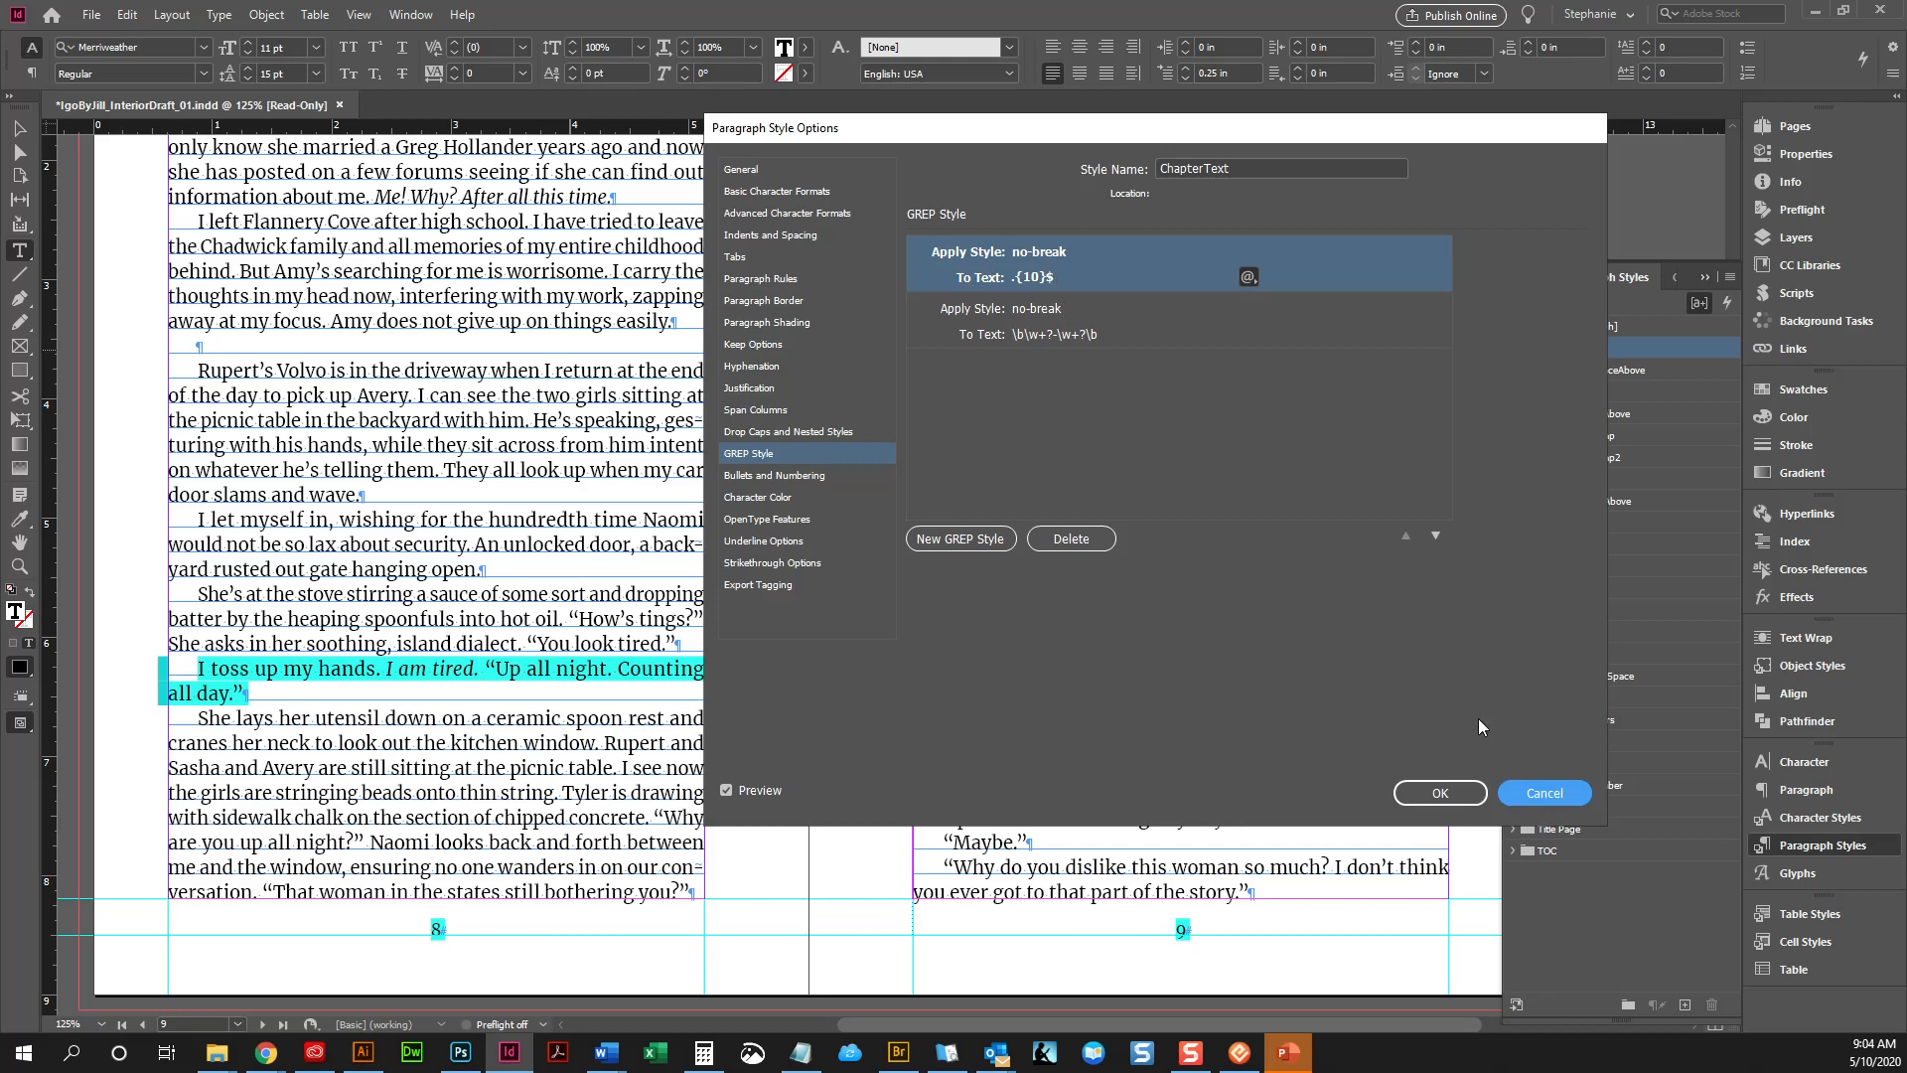
pyautogui.click(1546, 793)
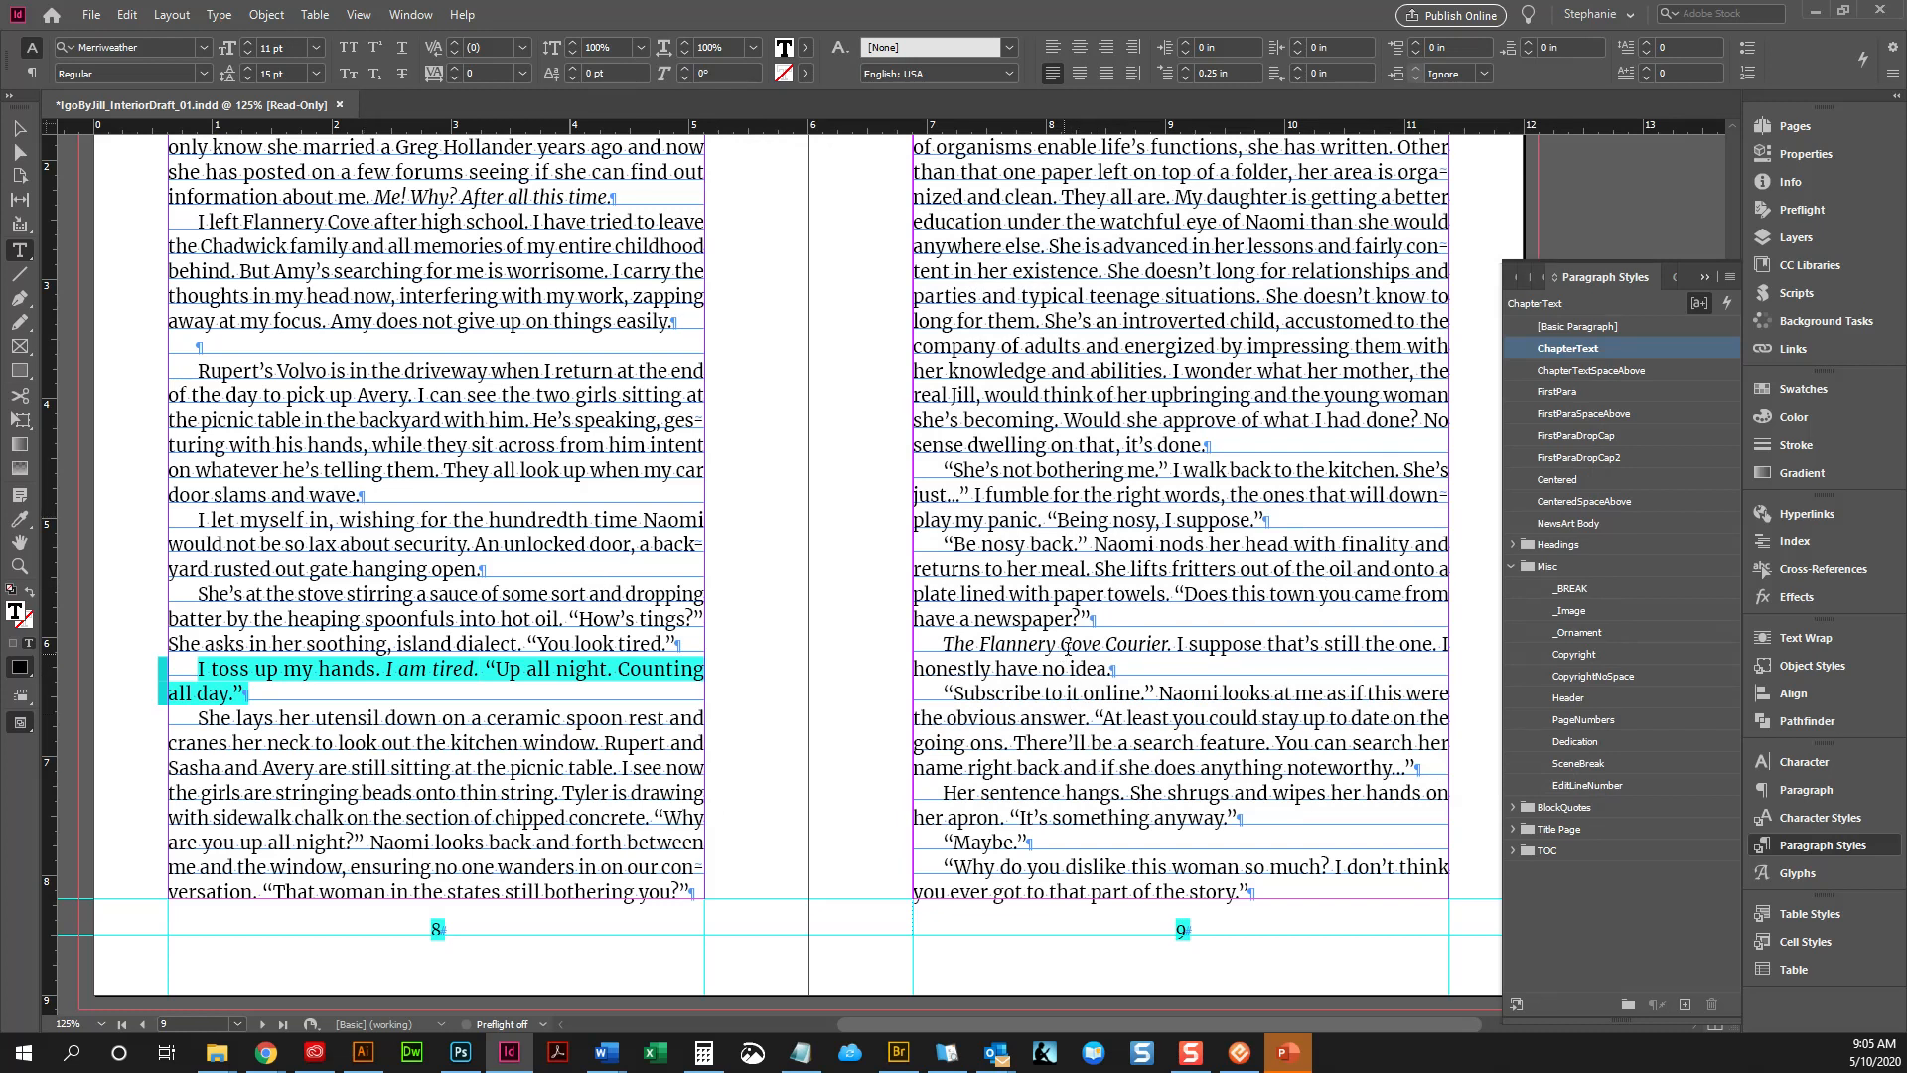
# Try a forced line break before "done." at the end of page 9's first paragraph, and move it to before "it's"
pyautogui.hotkey('shift', 'Return')
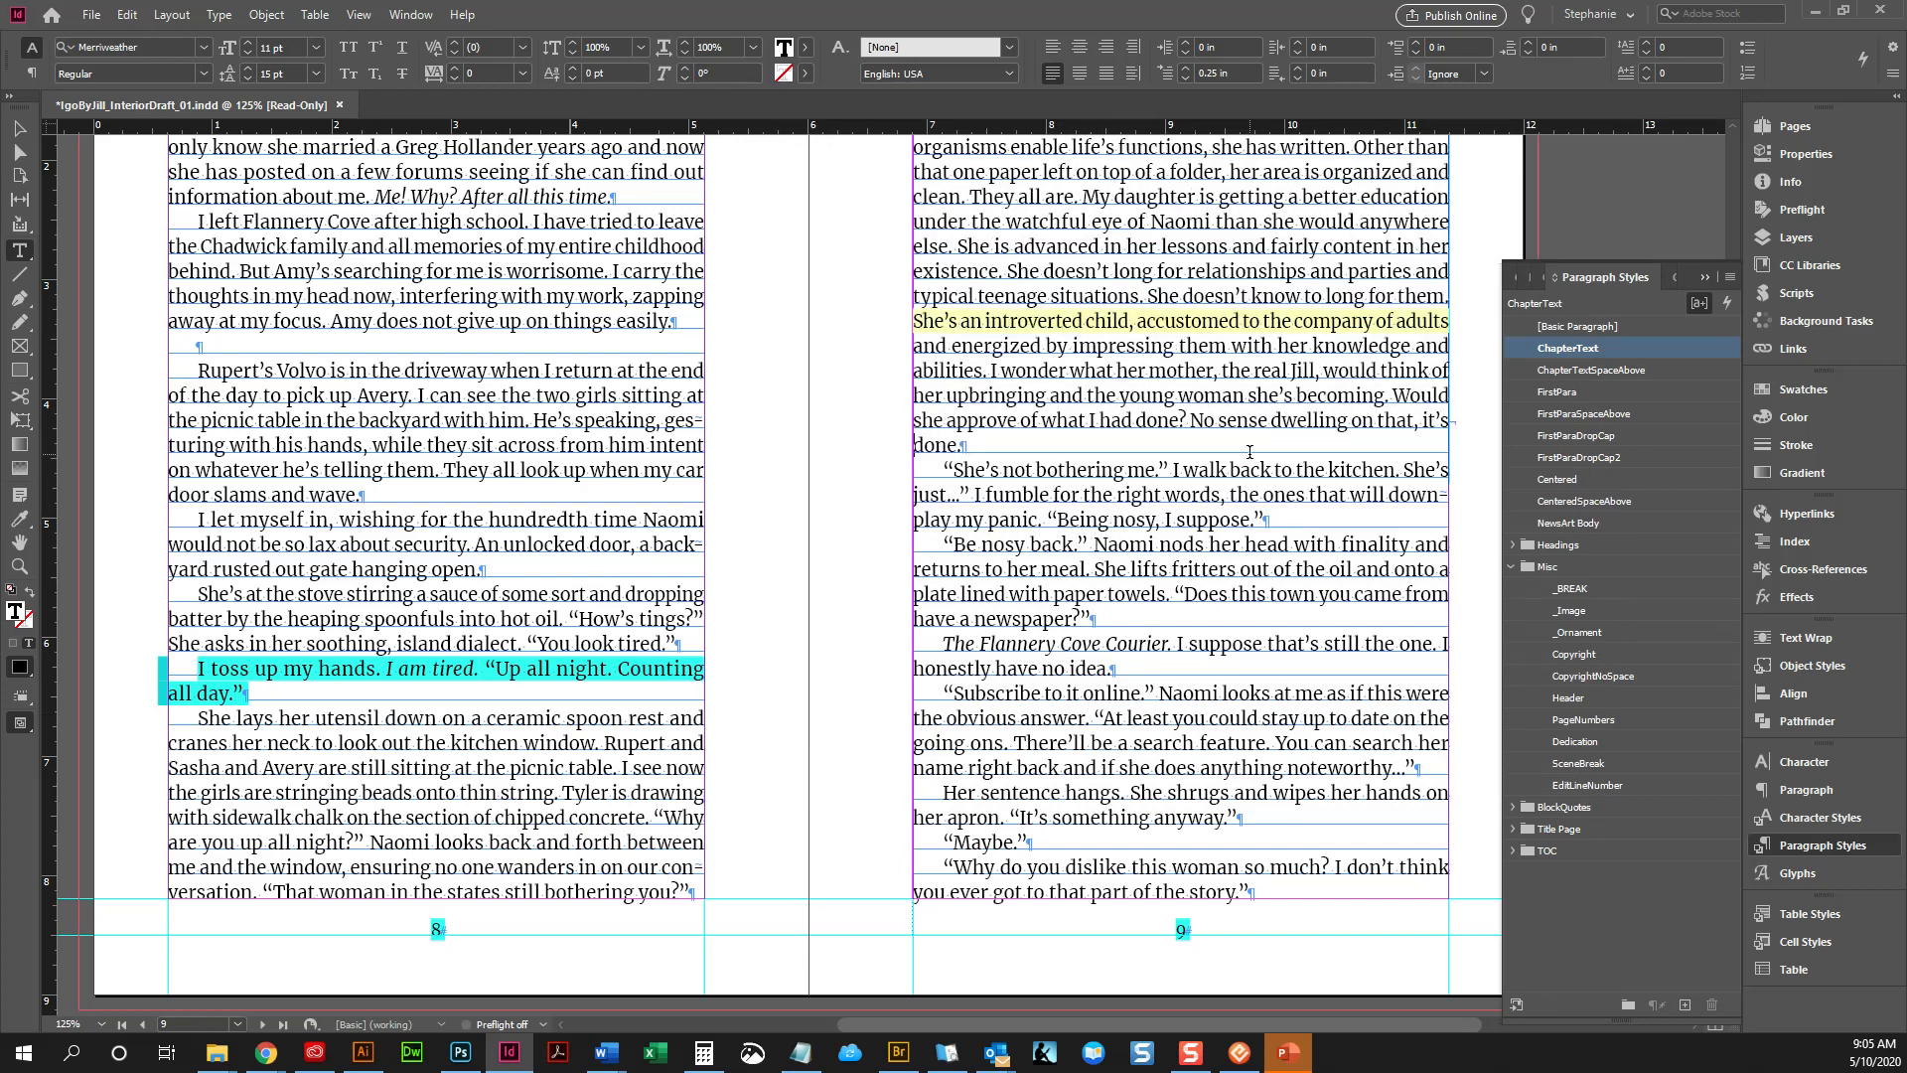
pyautogui.keyDown('shift'); pyautogui.click(992, 447); pyautogui.keyUp('shift')
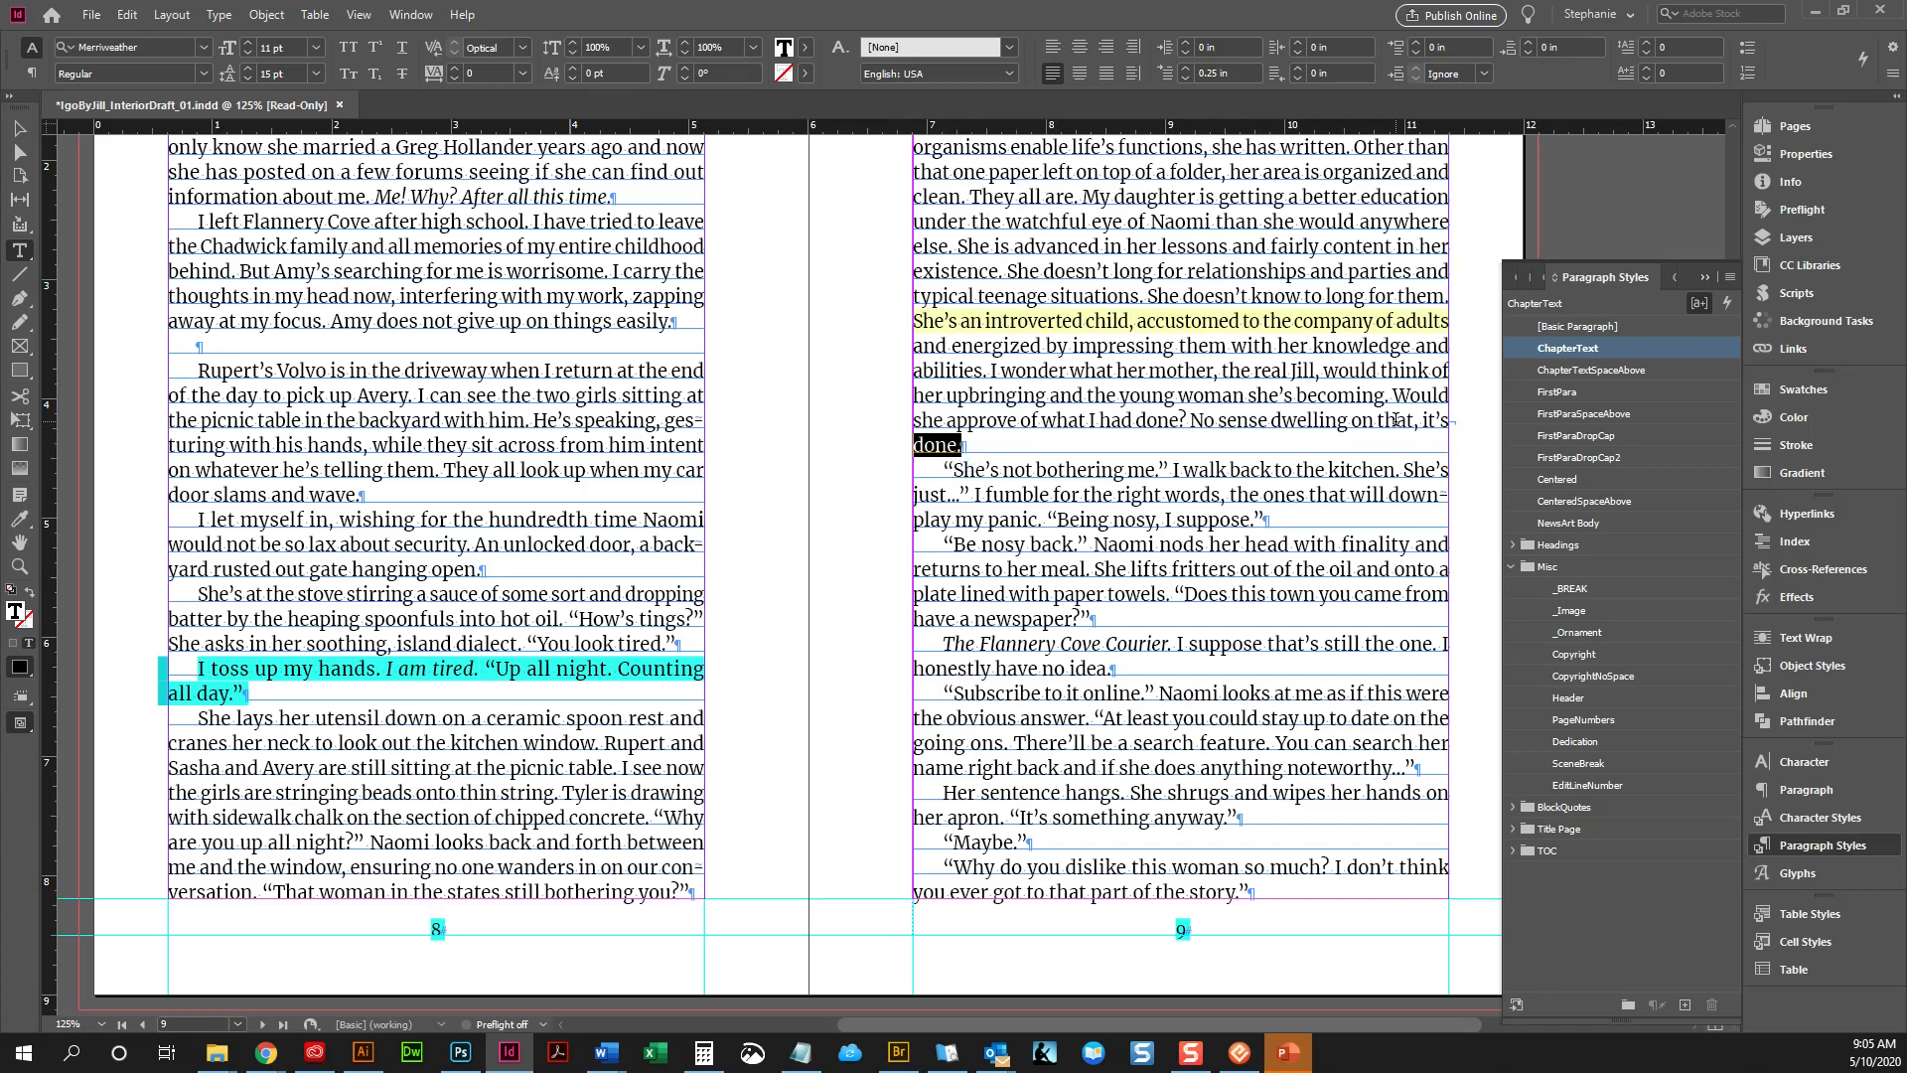
pyautogui.click(1448, 420)
pyautogui.press('Delete')
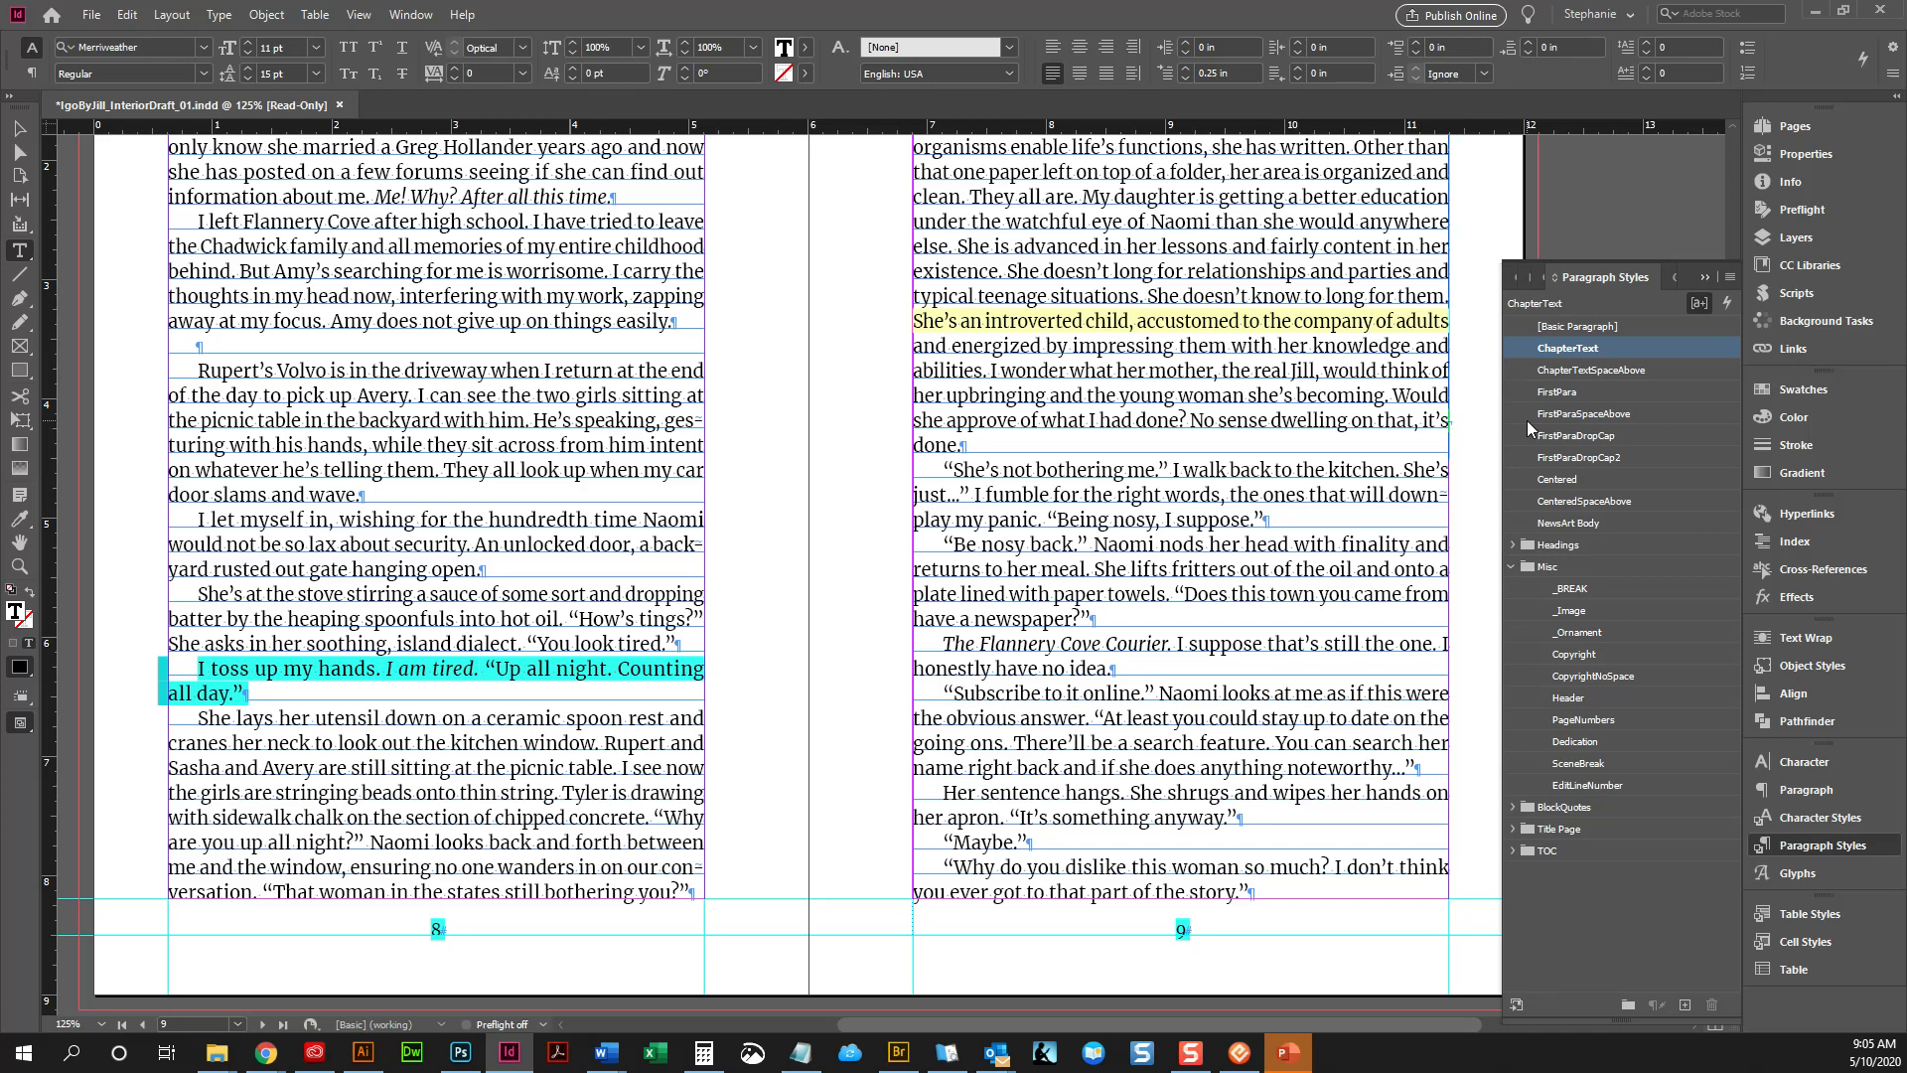
pyautogui.press('Delete')
pyautogui.hotkey('ctrl', 'Left')
pyautogui.hotkey('shift', 'Return')
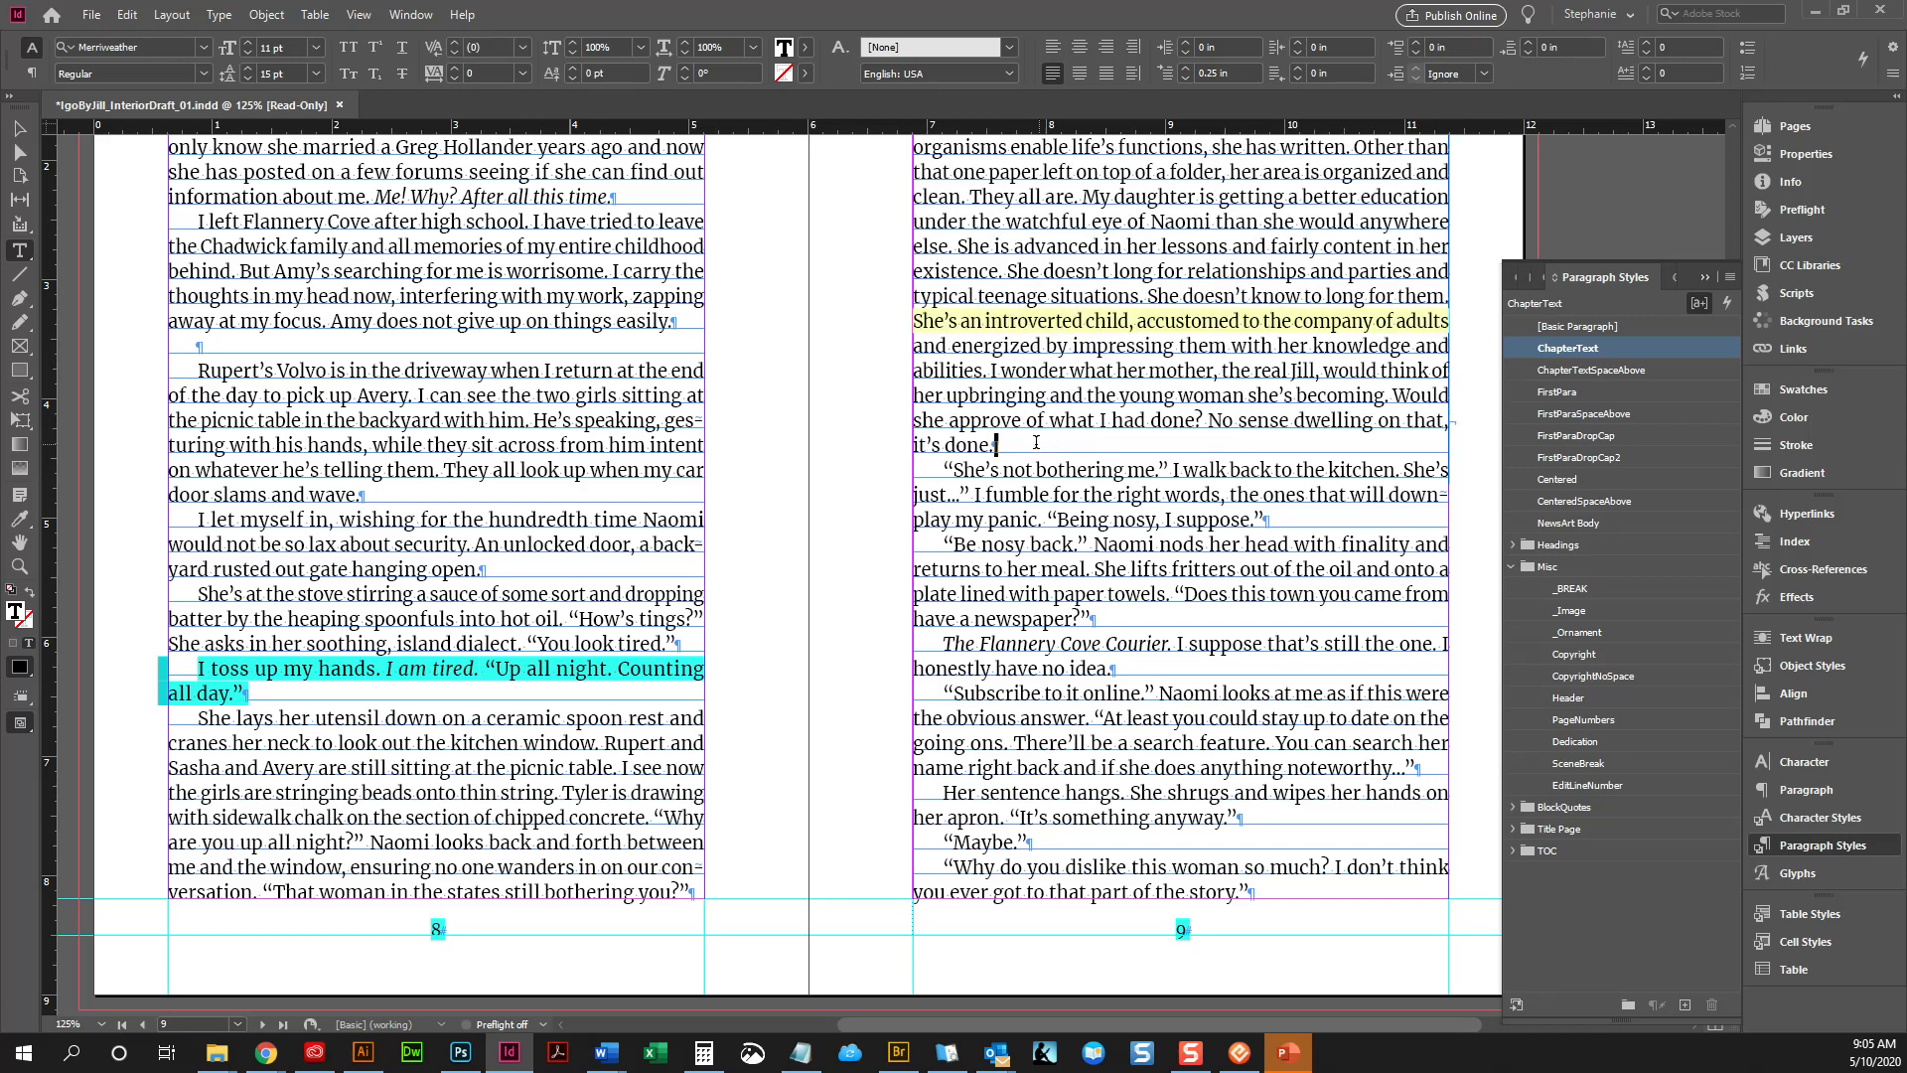
# Inspect the last line "it's done." on page 9 and undo the forced line break
pyautogui.moveTo(996, 445); pyautogui.dragTo(870, 451)
pyautogui.click(977, 448)
pyautogui.scroll(1, 229, 755)
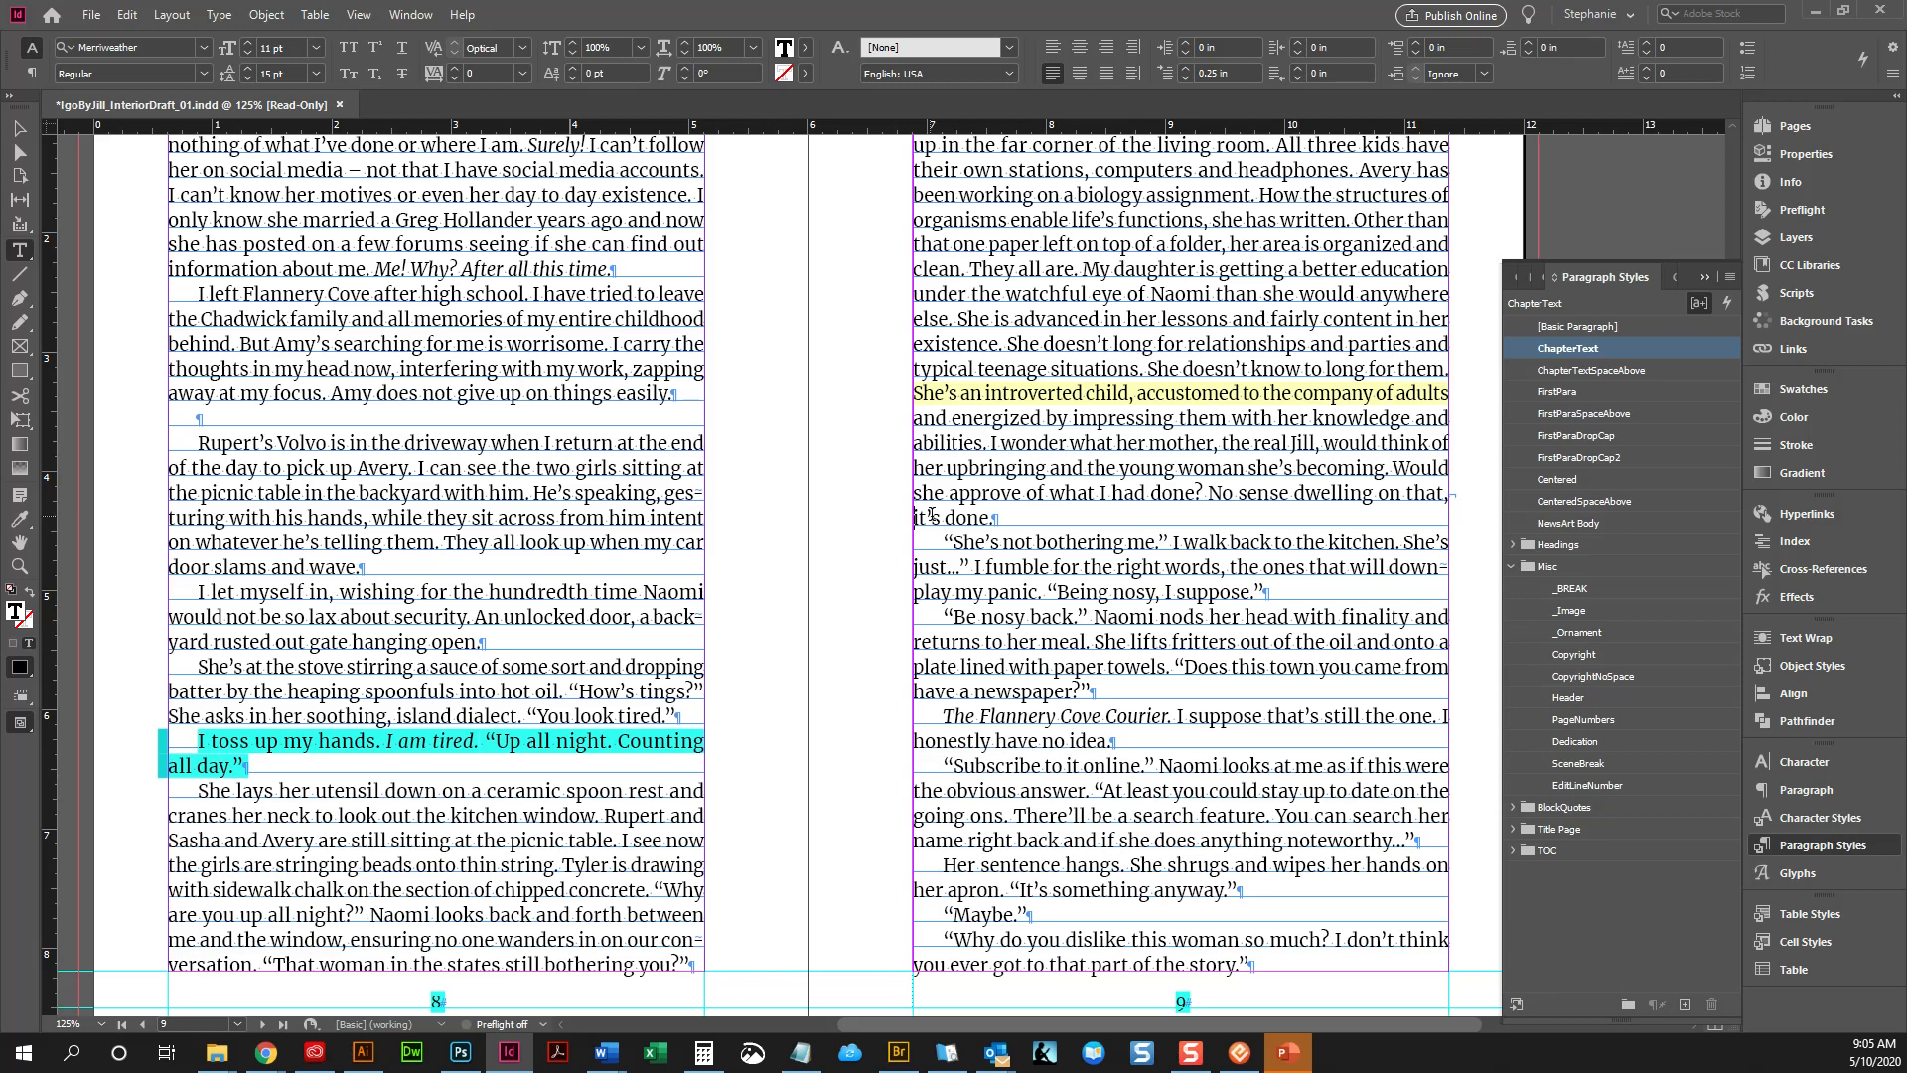
pyautogui.press('Right')
pyautogui.press('Right')
pyautogui.press('Right')
pyautogui.press('Right')
pyautogui.hotkey('shift', 'Home')
pyautogui.press('End')
pyautogui.press('Up')
pyautogui.hotkey('ctrl', 'z')
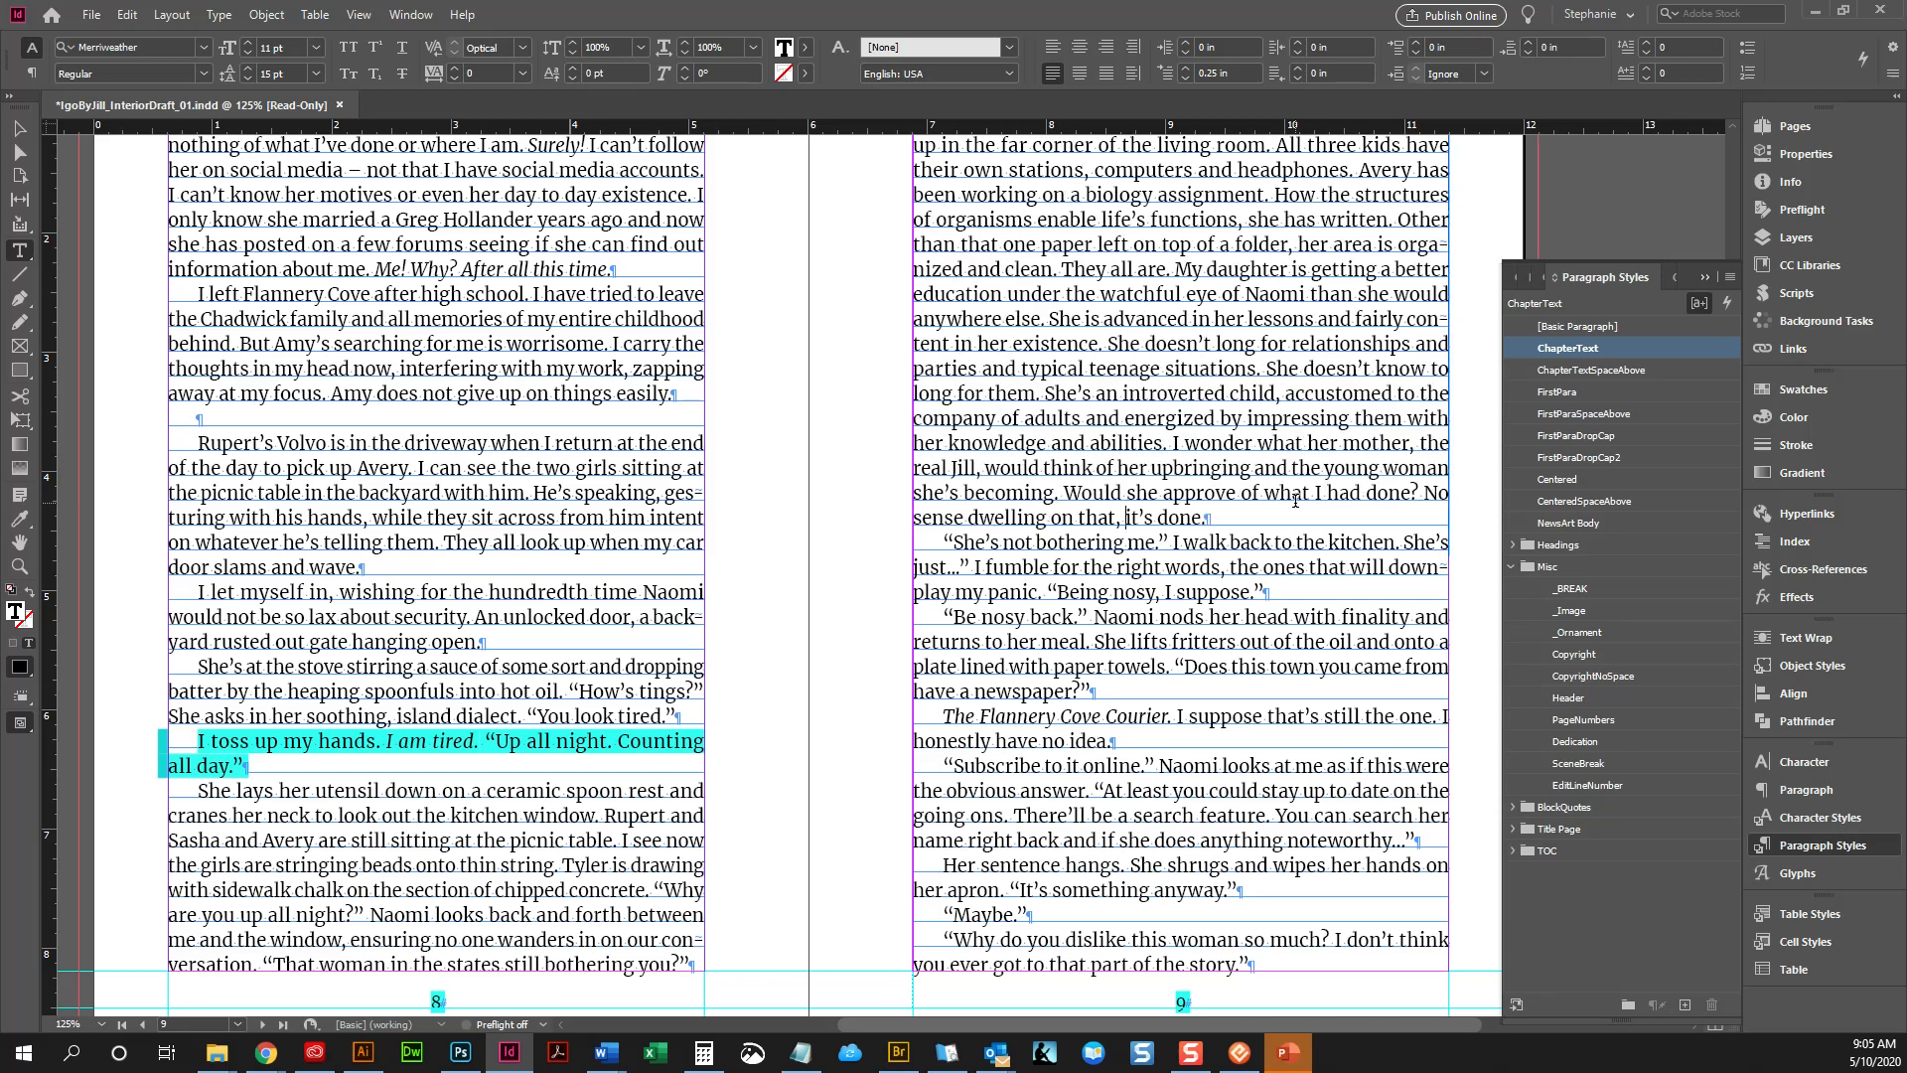
# Select page 9's text frame and all master spreads, check the masters' bottom margin, and cancel without changing it
pyautogui.scroll(-3, 862, 546)
pyautogui.click(19, 128)
pyautogui.scroll(1, 1251, 501)
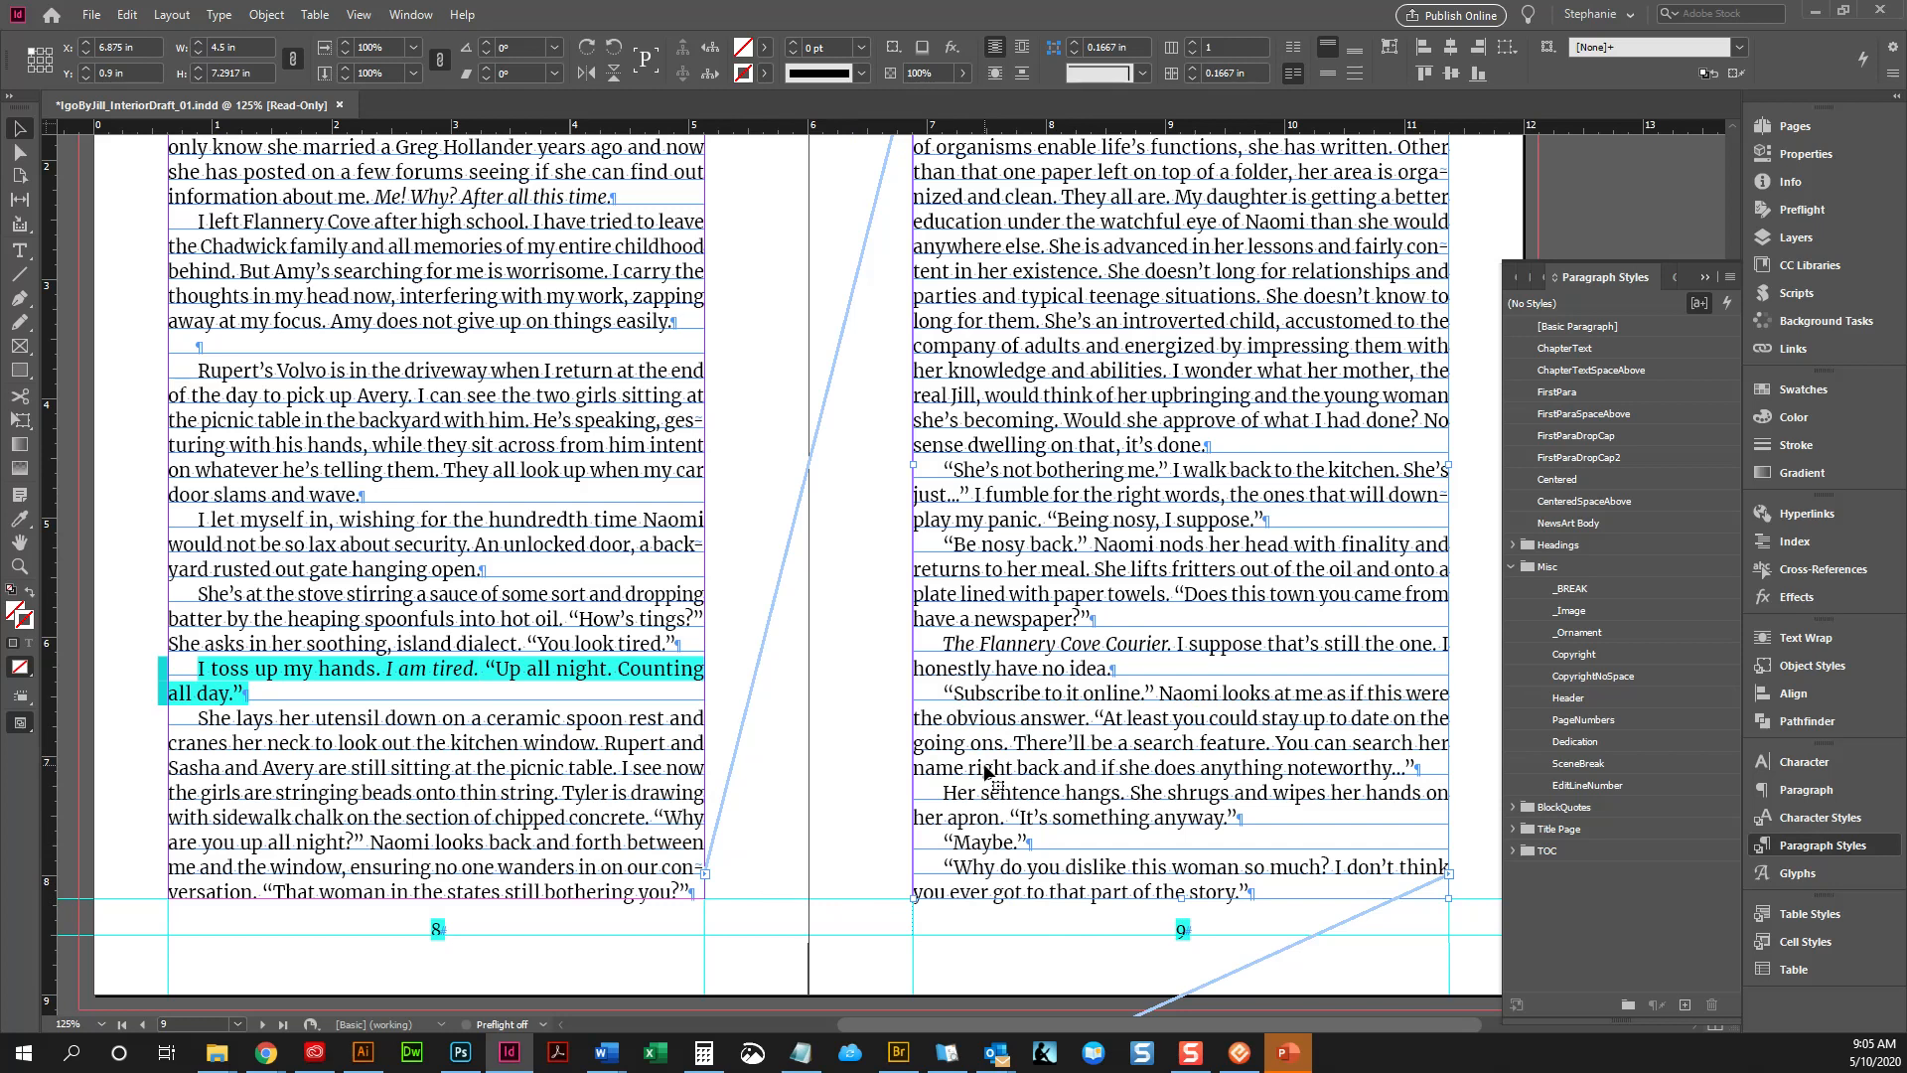
pyautogui.click(1793, 126)
pyautogui.click(1693, 178)
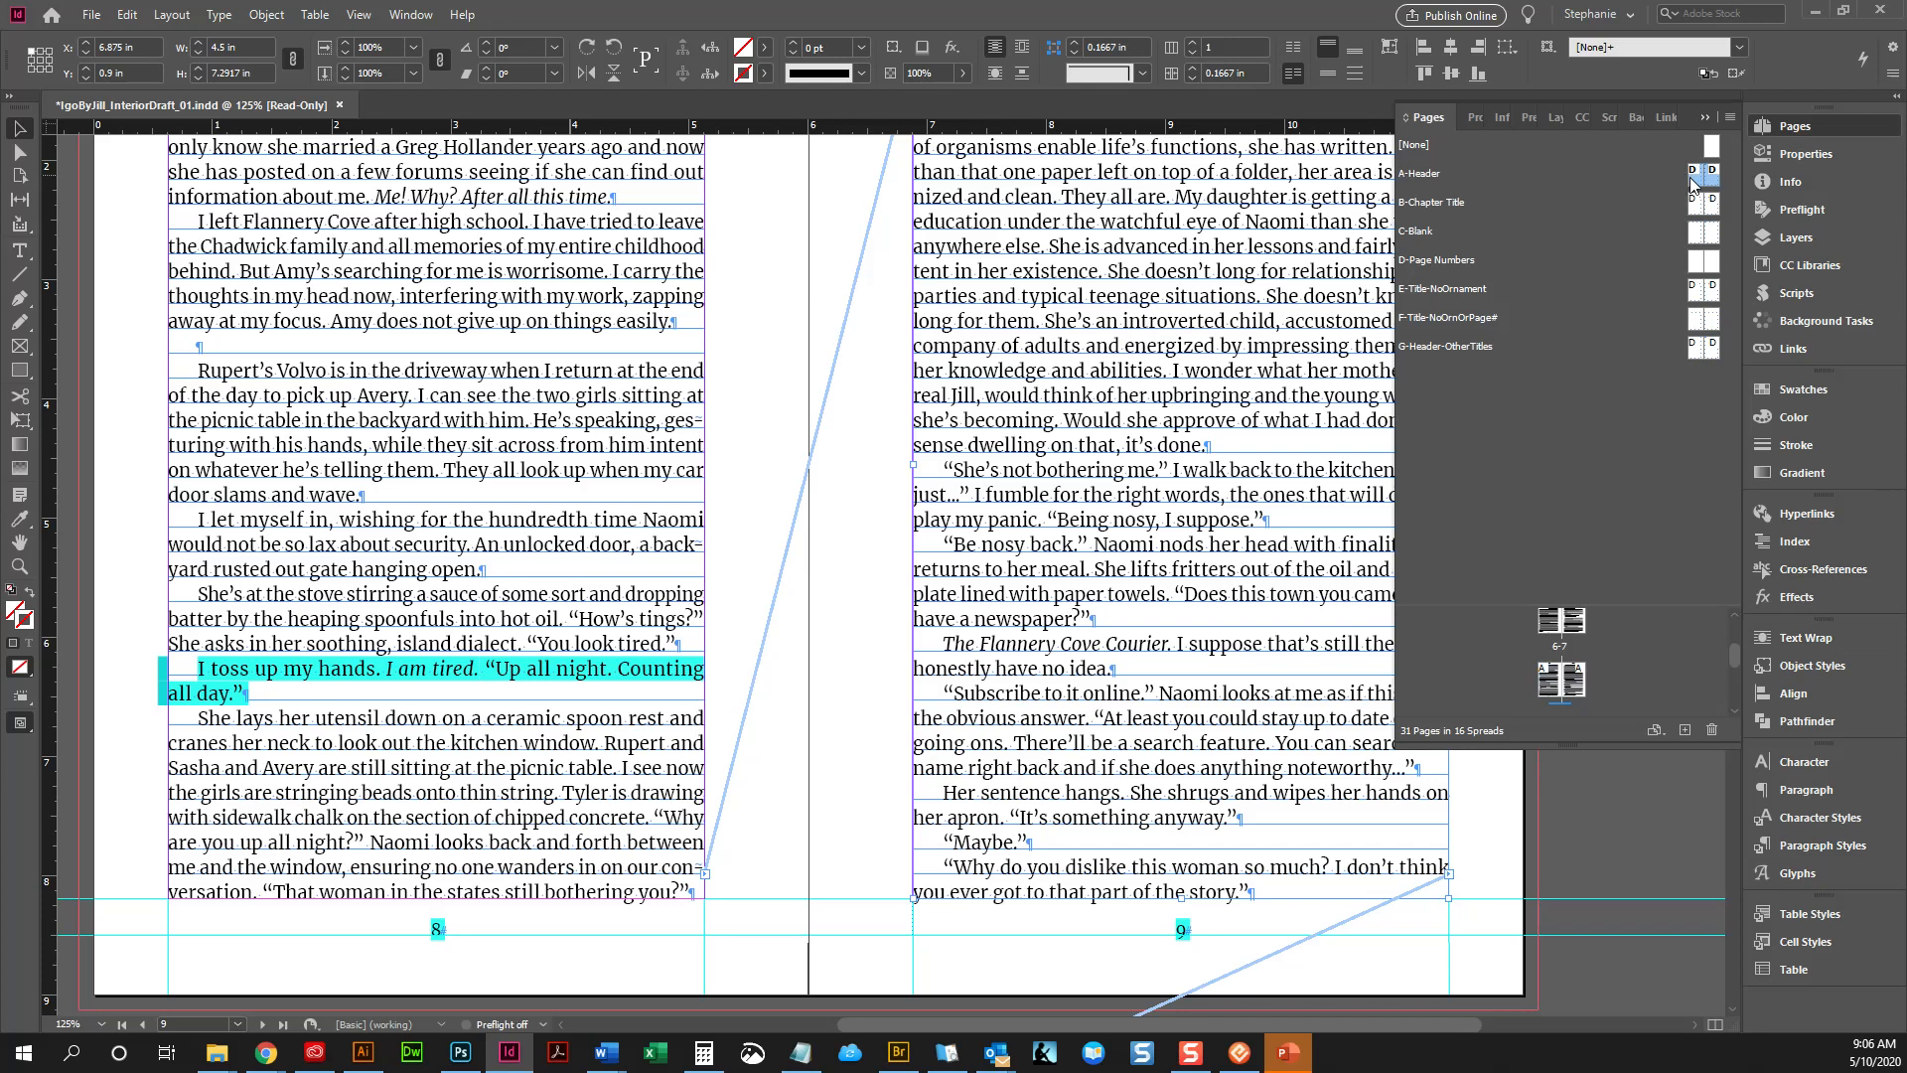
pyautogui.keyDown('shift'); pyautogui.click(1696, 344); pyautogui.keyUp('shift')
pyautogui.click(171, 14)
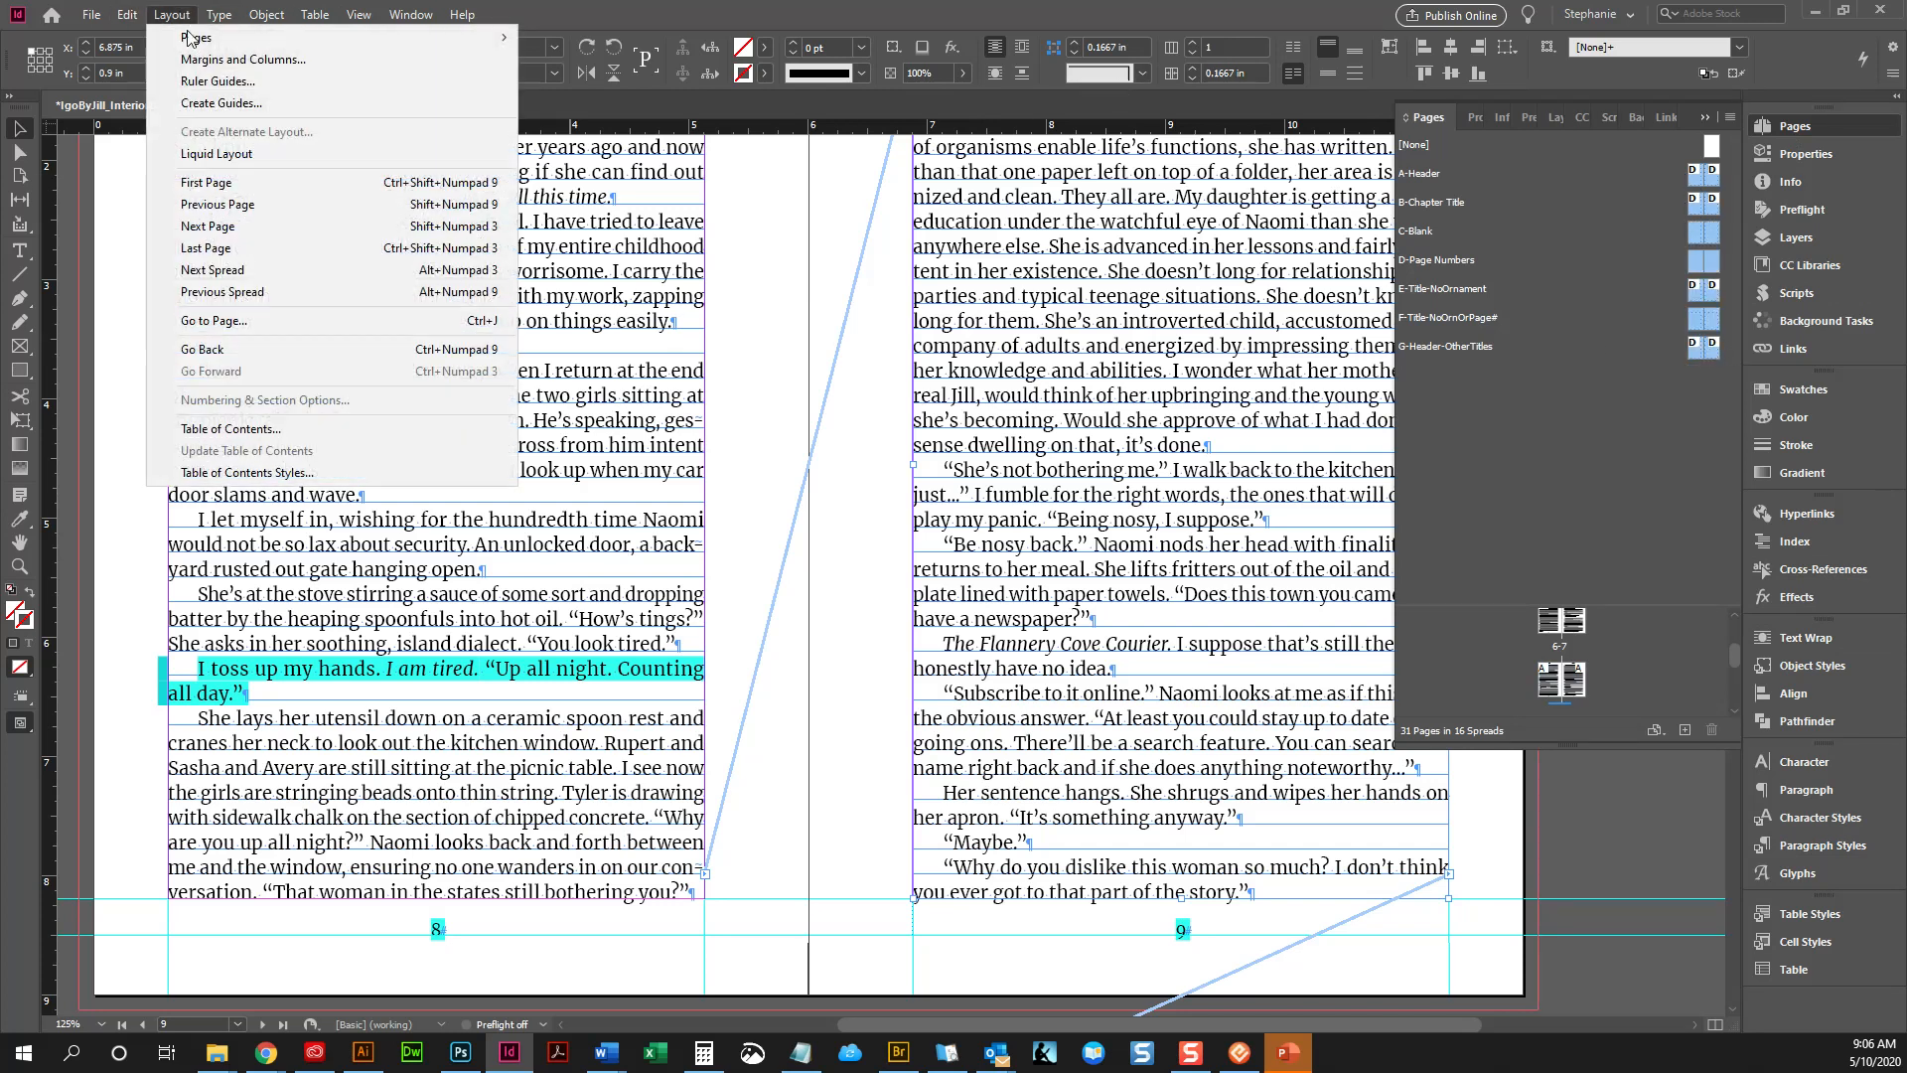
pyautogui.click(223, 61)
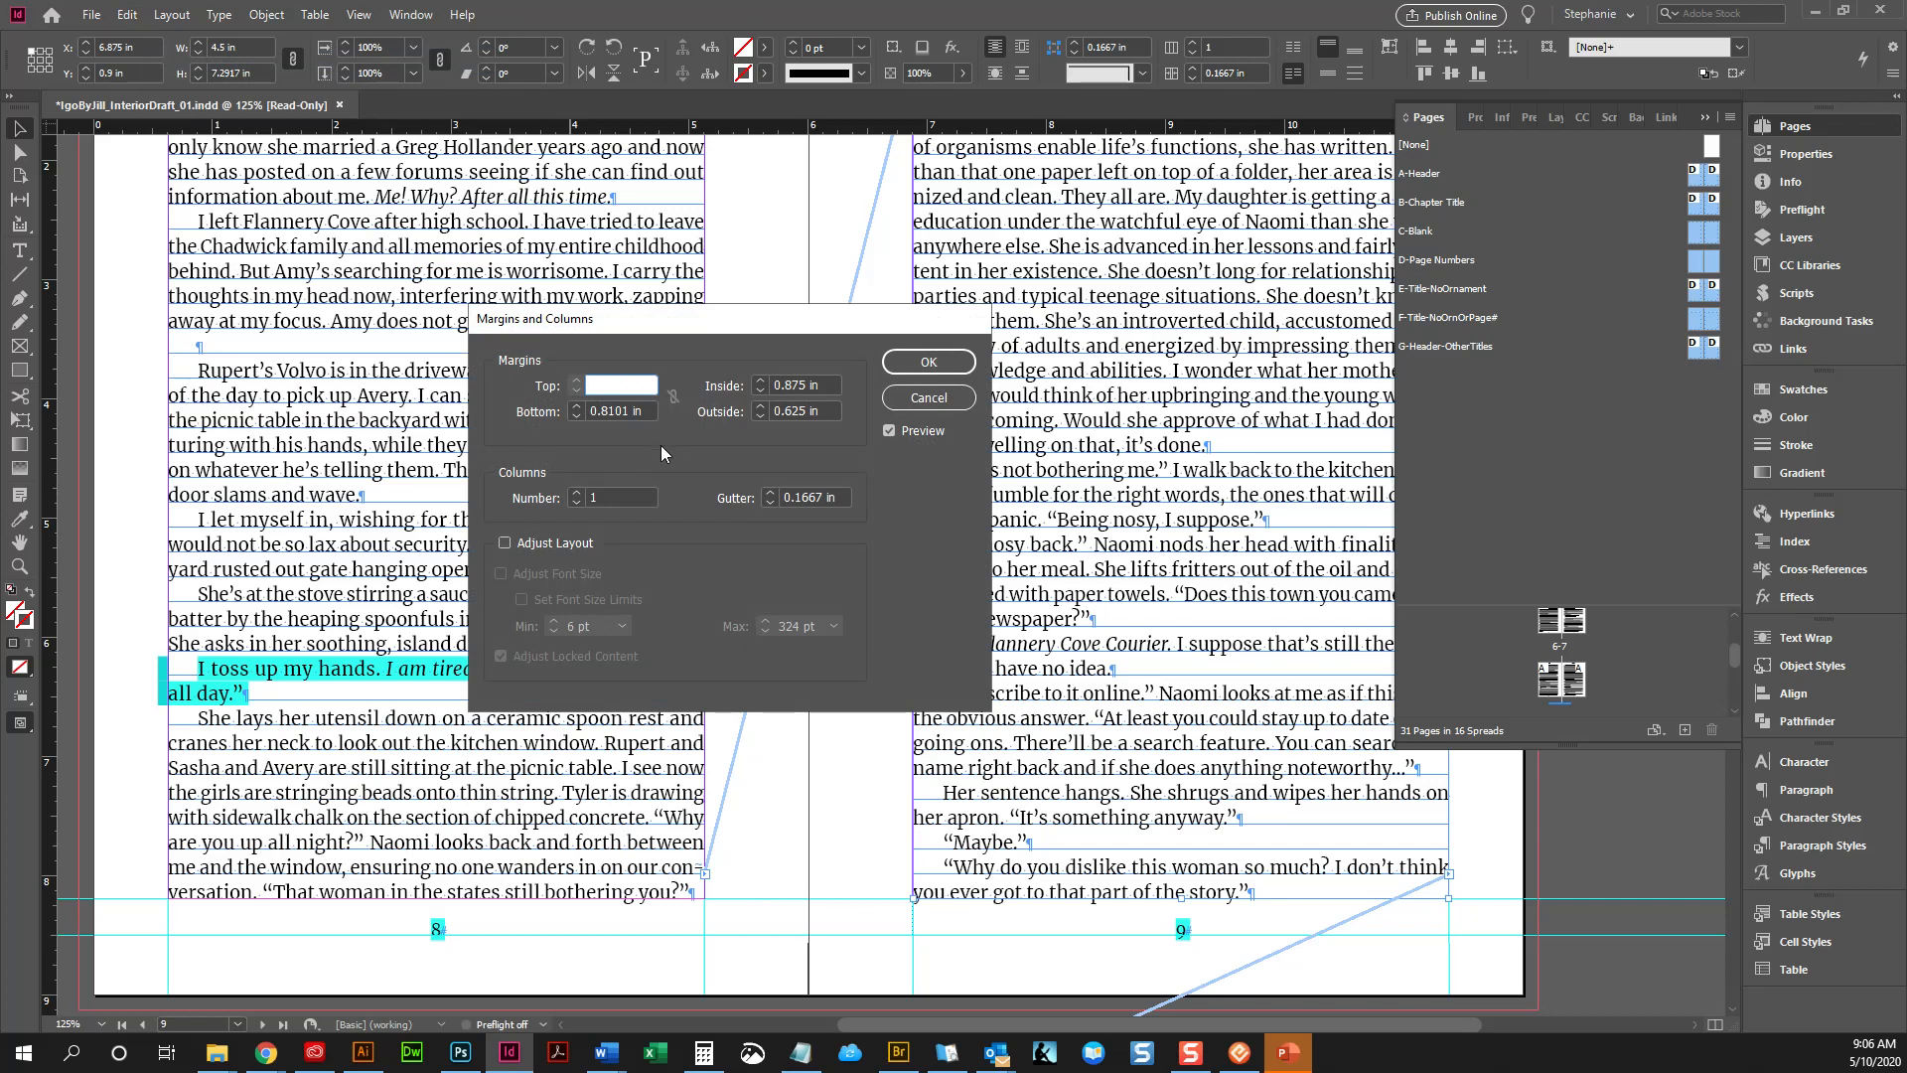
pyautogui.click(624, 411)
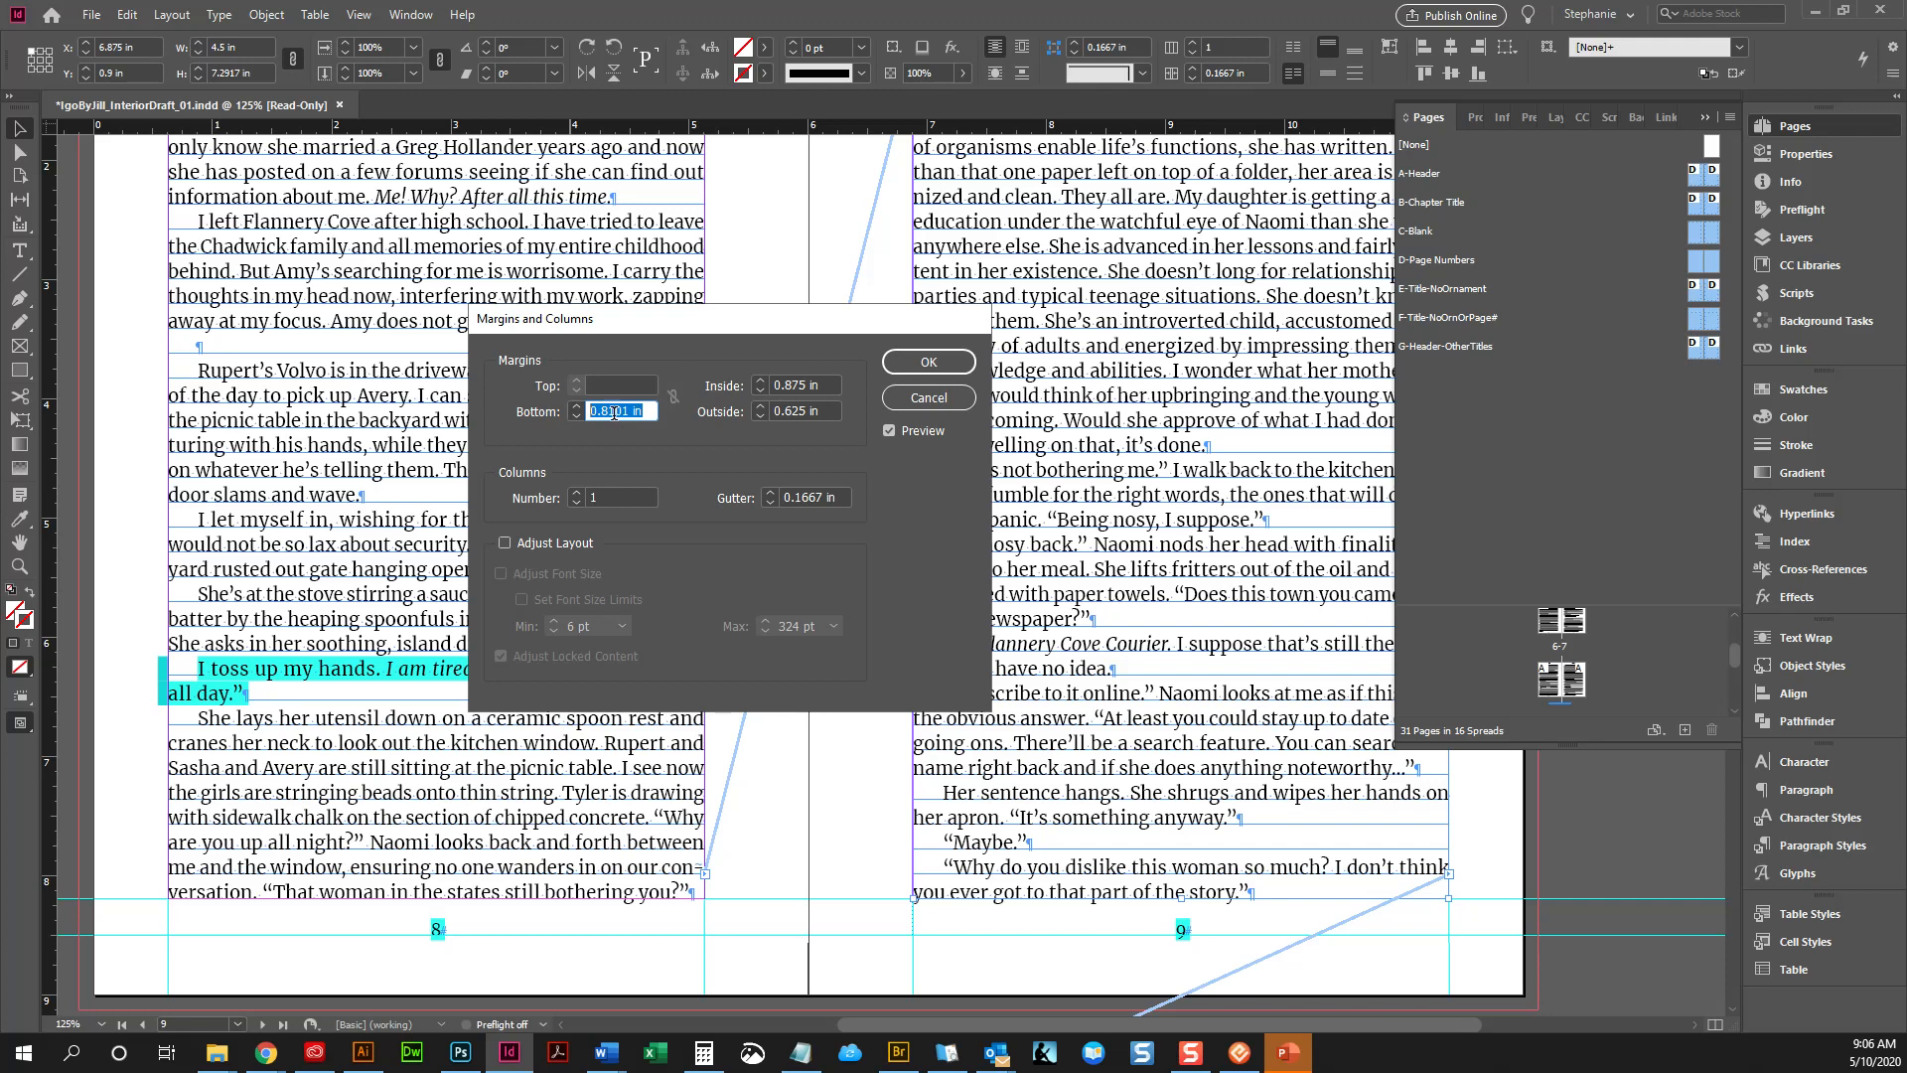
pyautogui.click(925, 397)
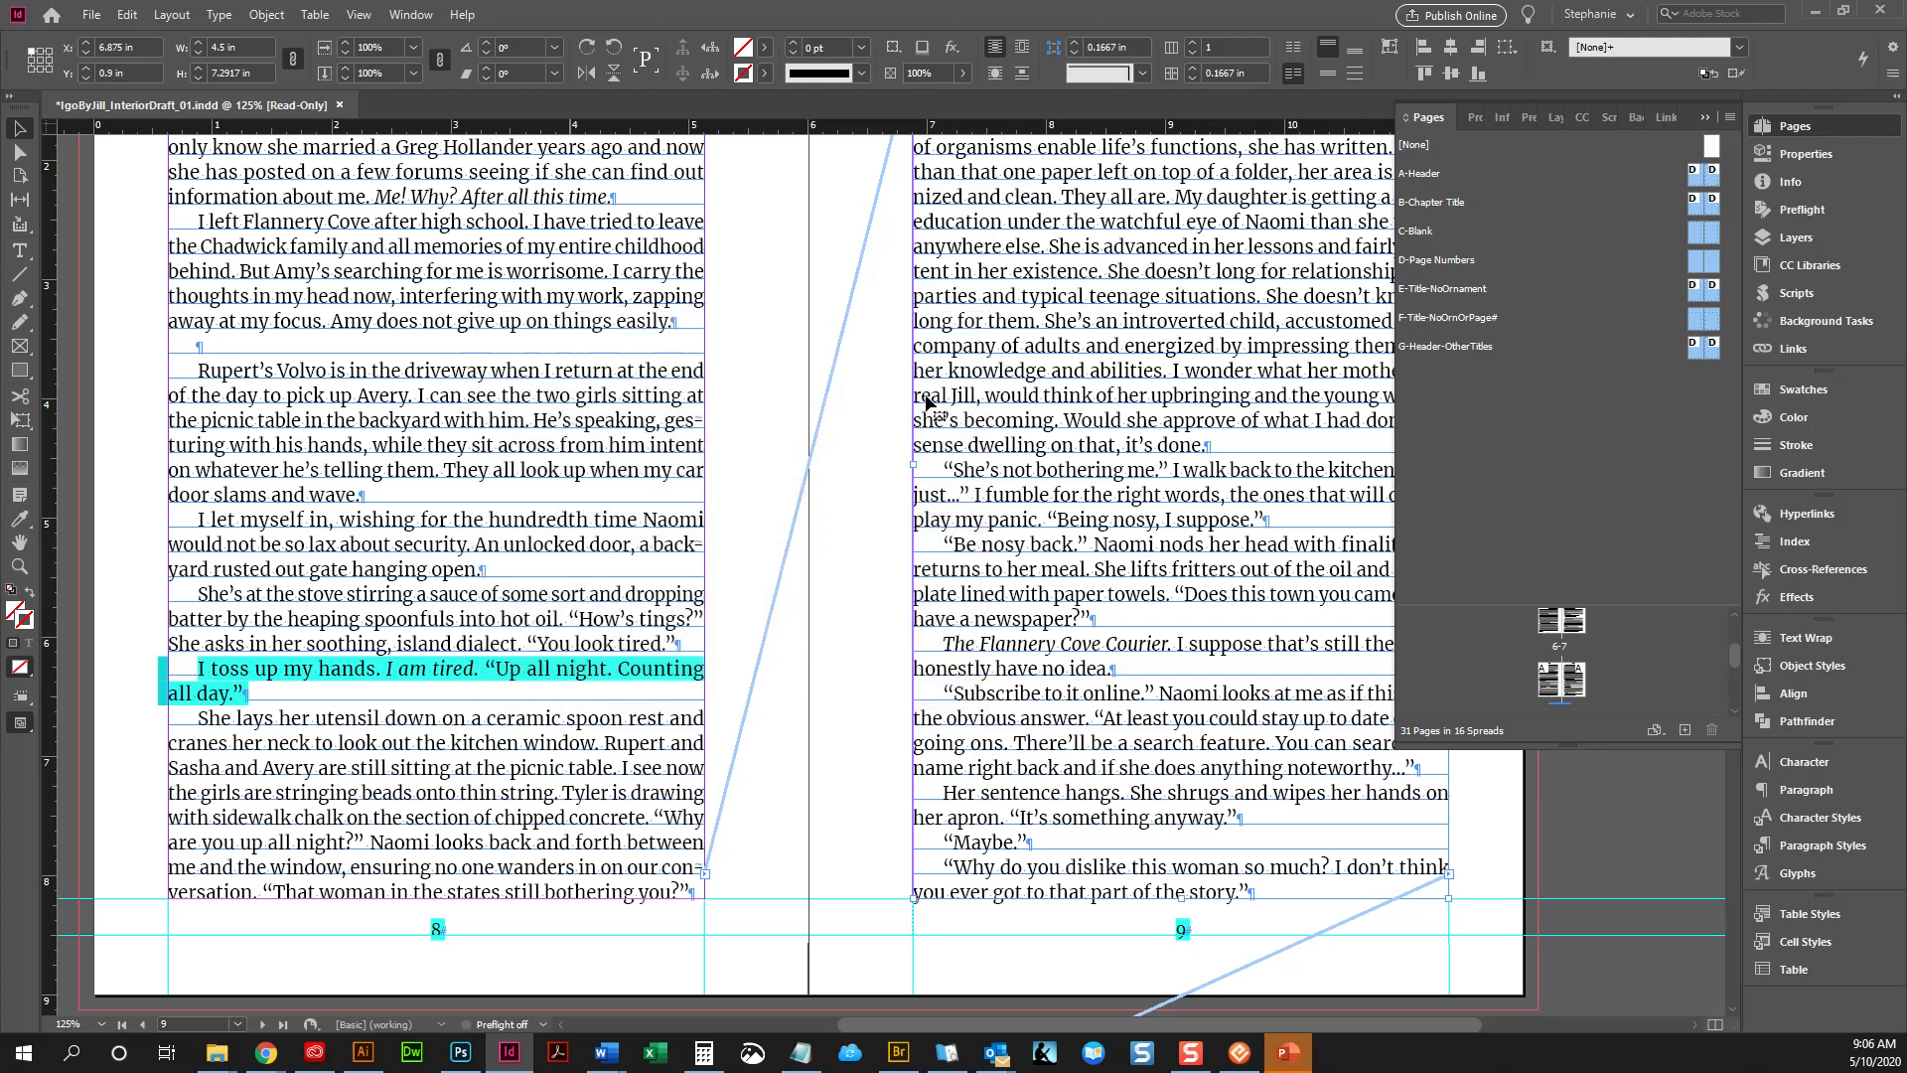
# Extend both text frames on the A-Header master downward to a height of about 7.34 in, and return to the page 10–11 spread
pyautogui.doubleClick(1695, 183)
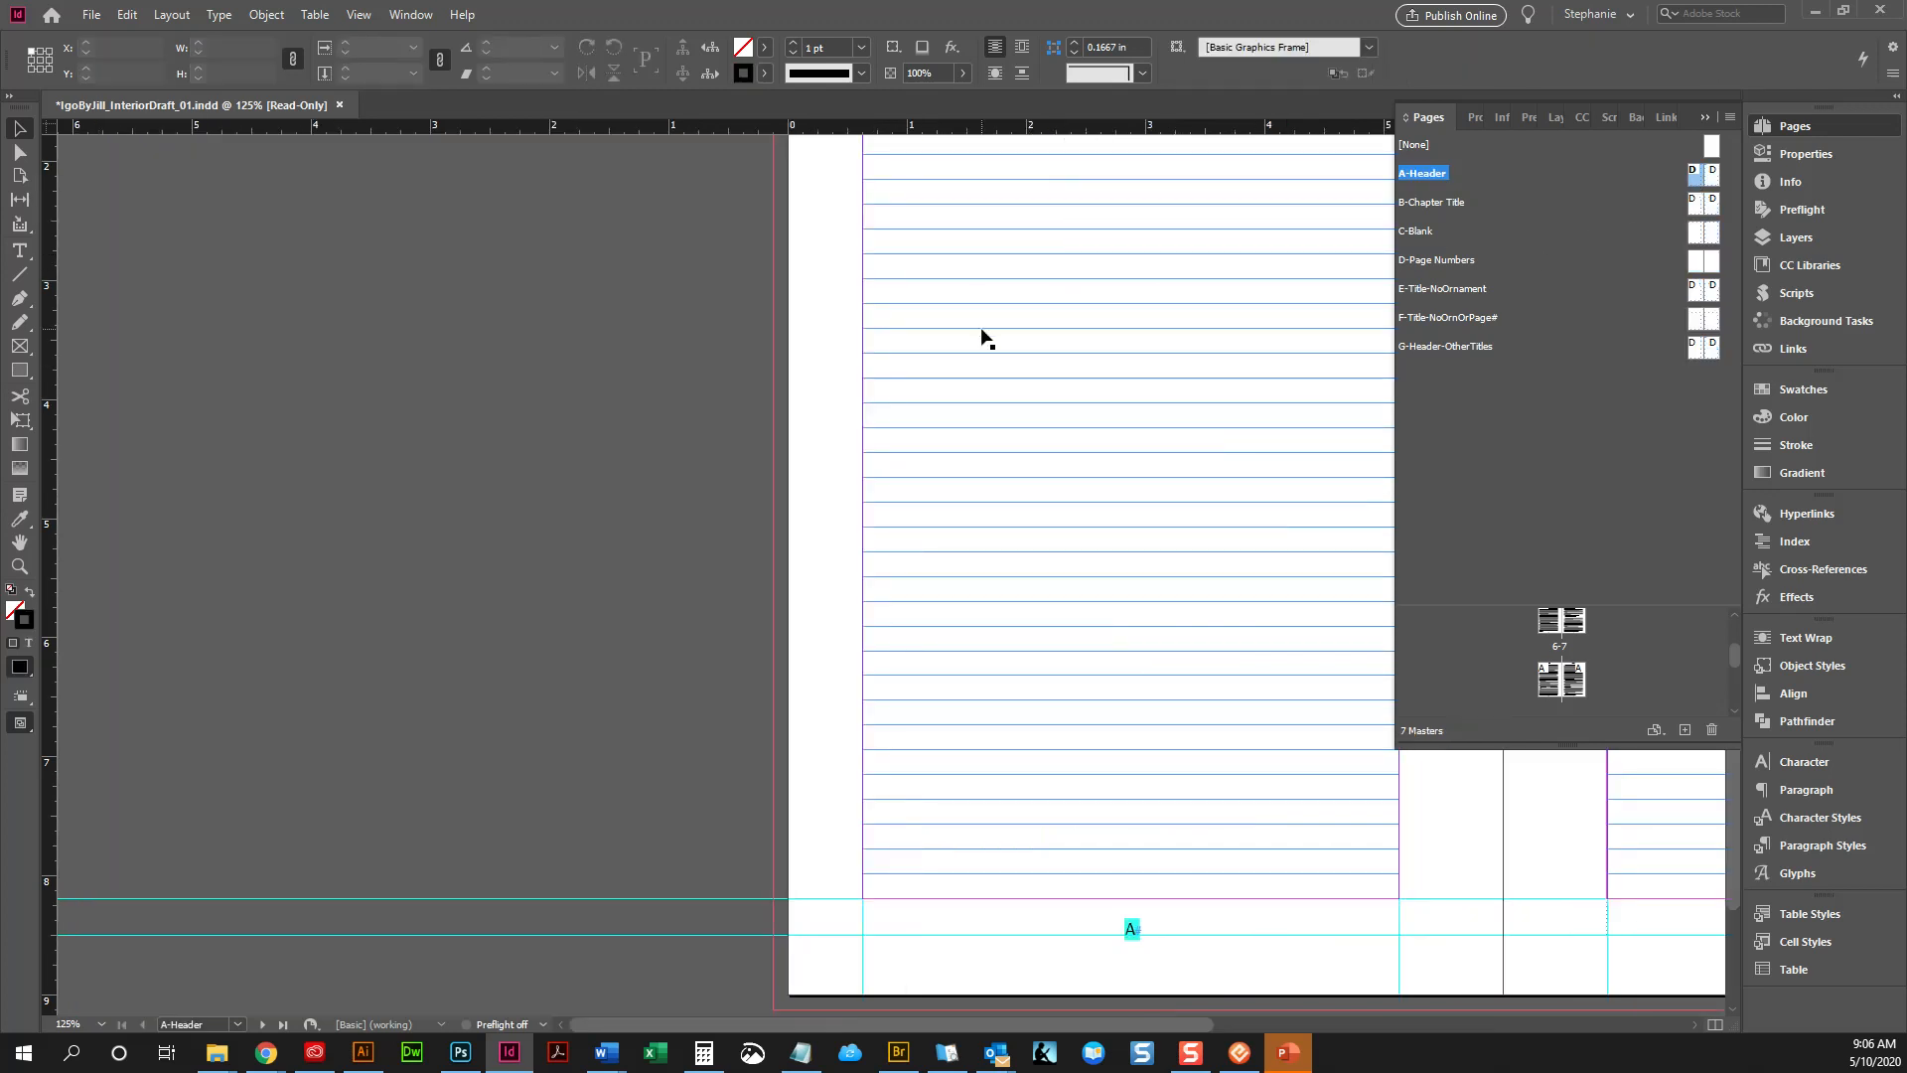
pyautogui.keyDown('shift'); pyautogui.click(1571, 852); pyautogui.keyUp('shift')
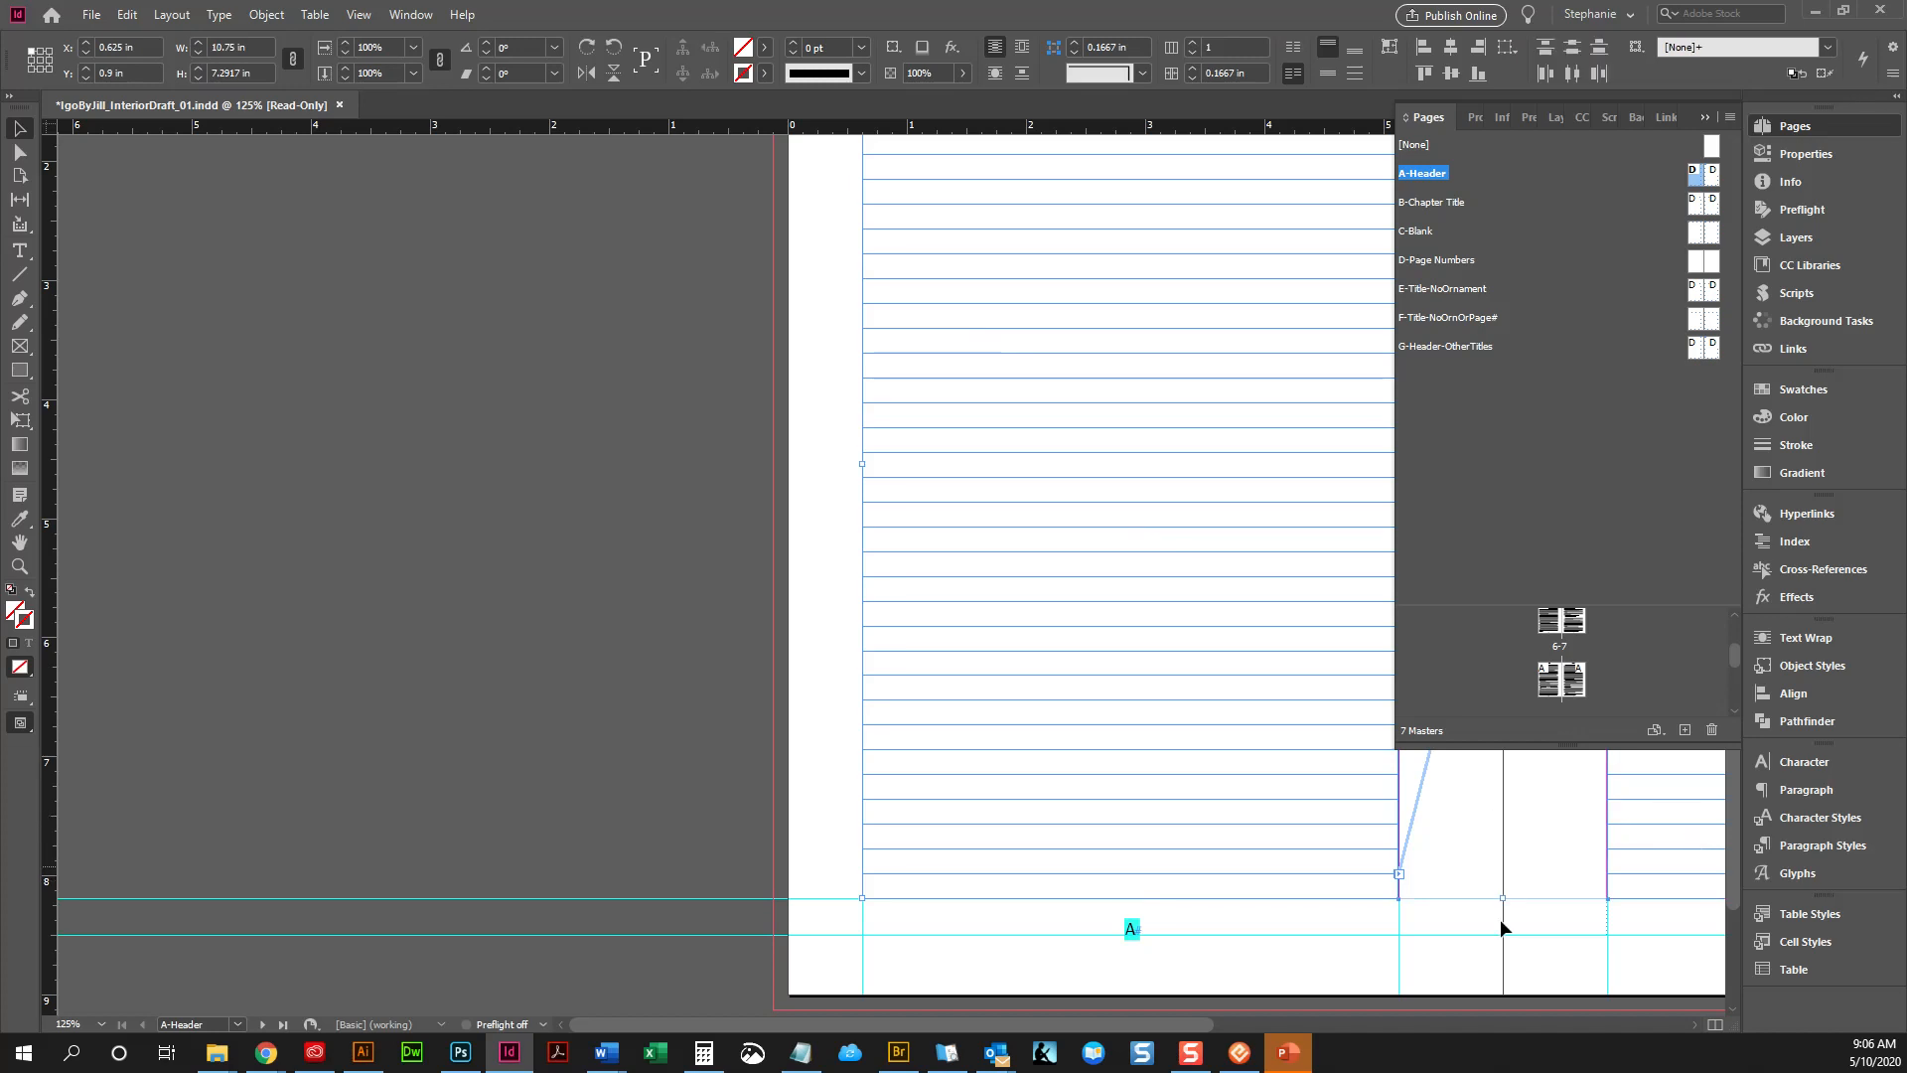
pyautogui.moveTo(1503, 898); pyautogui.dragTo(1509, 906)
pyautogui.moveTo(1158, 1027); pyautogui.dragTo(1396, 1024)
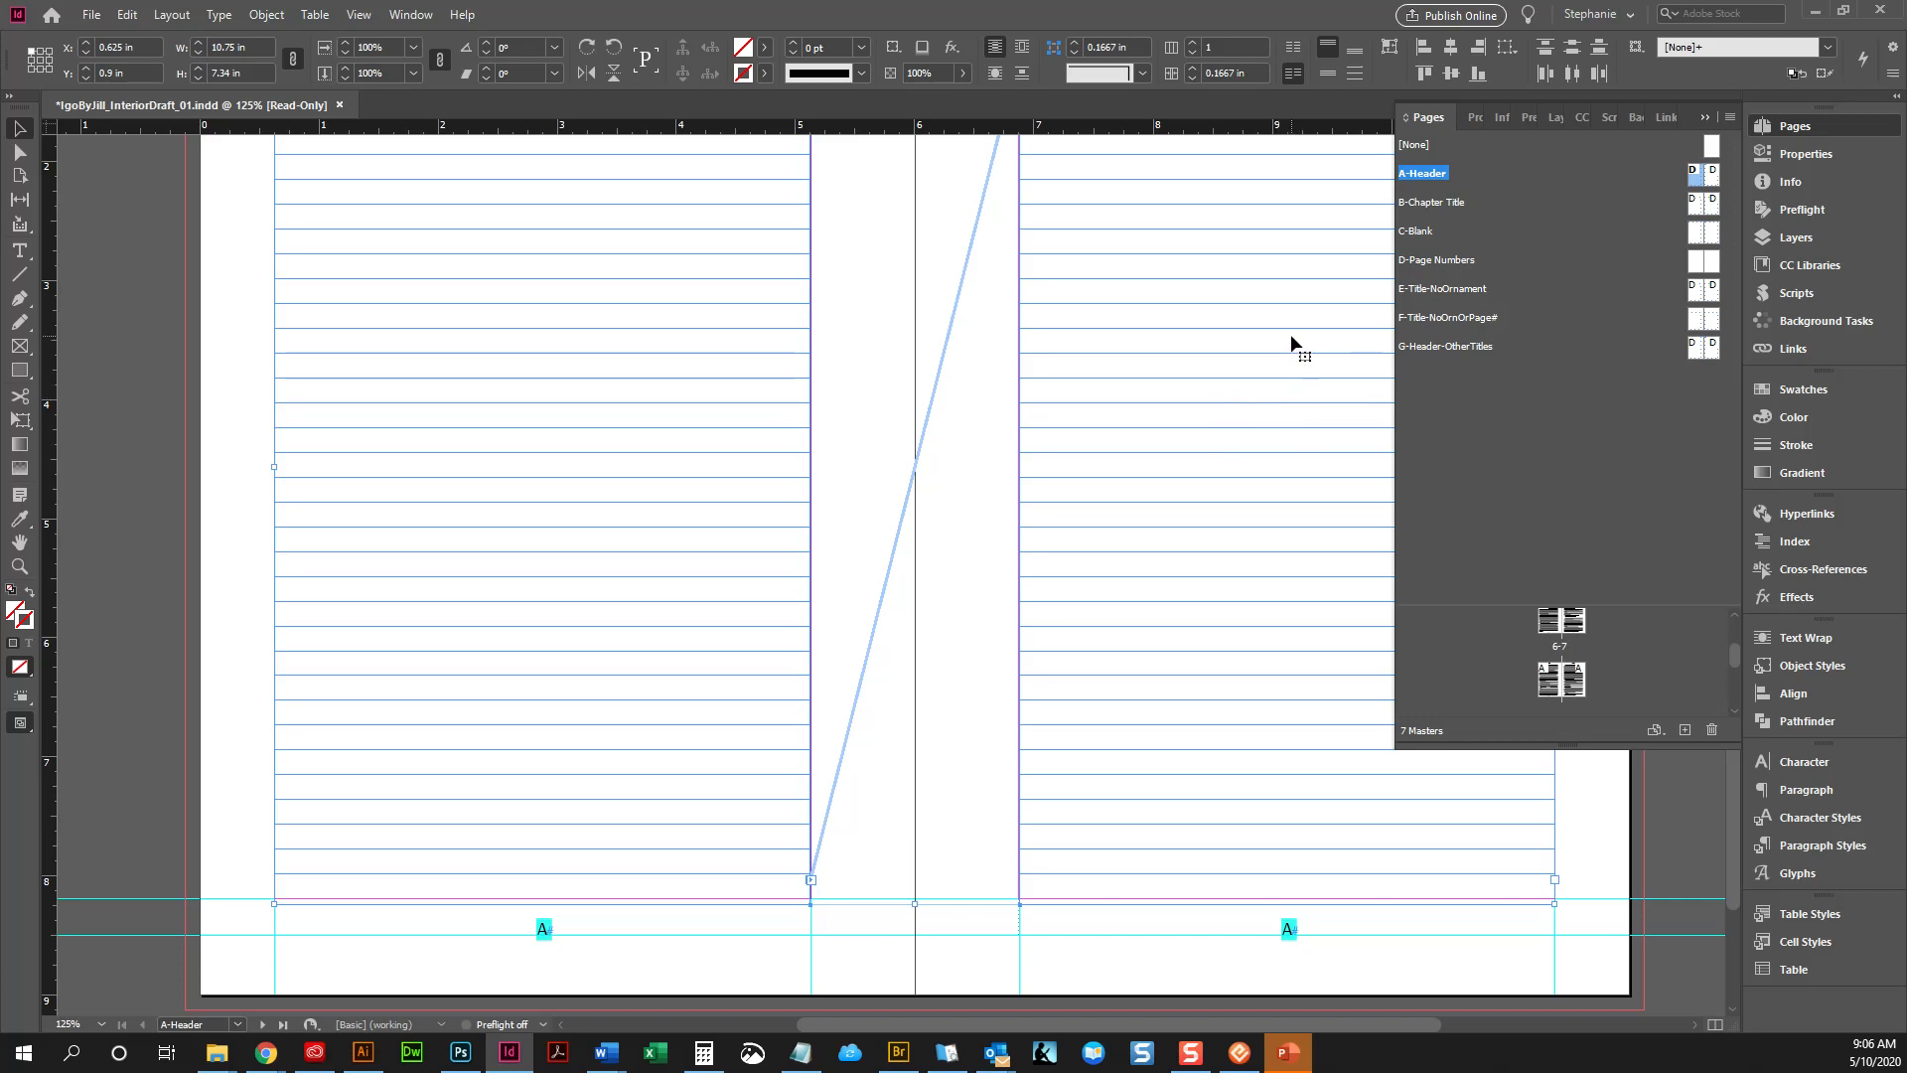
pyautogui.doubleClick(1557, 683)
pyautogui.scroll(-8, 1166, 606)
pyautogui.scroll(-3, 1168, 610)
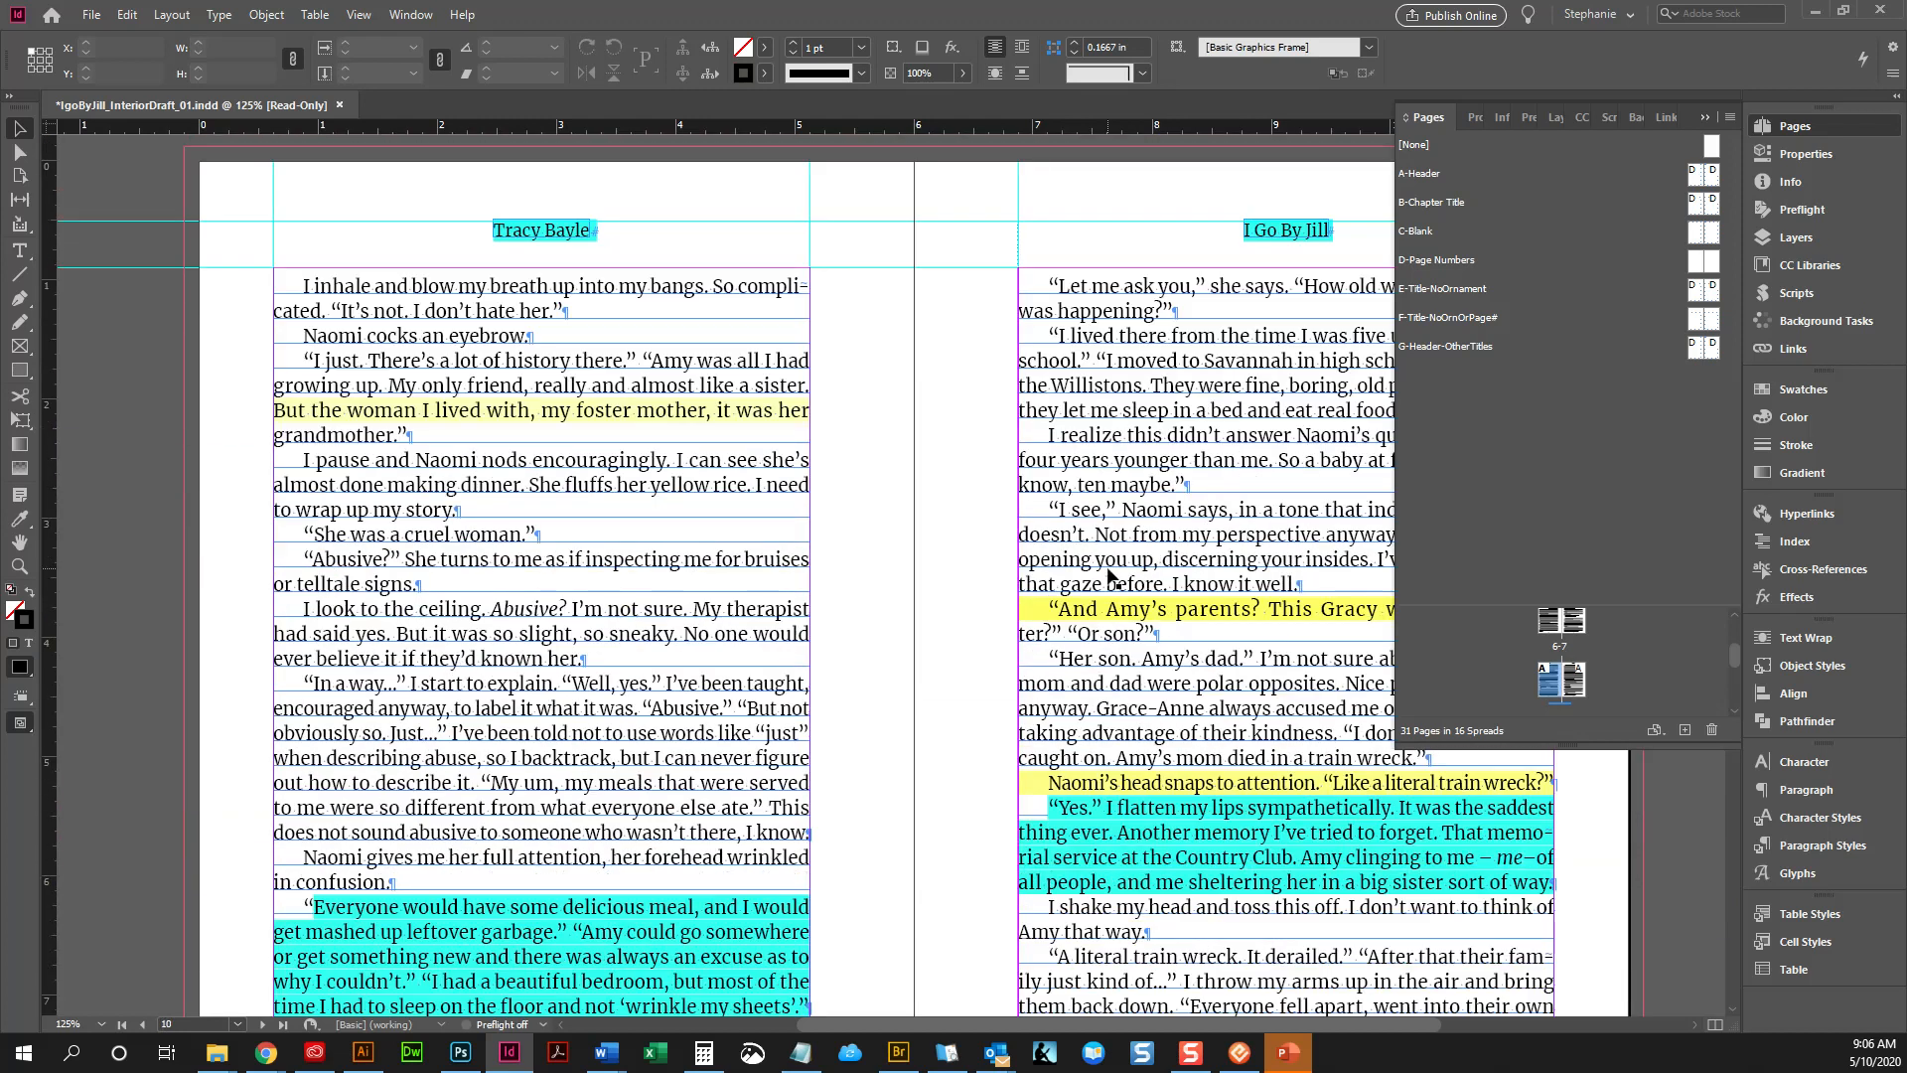
# Set the document's baseline grid to increment every 18 pt
pyautogui.click(90, 14)
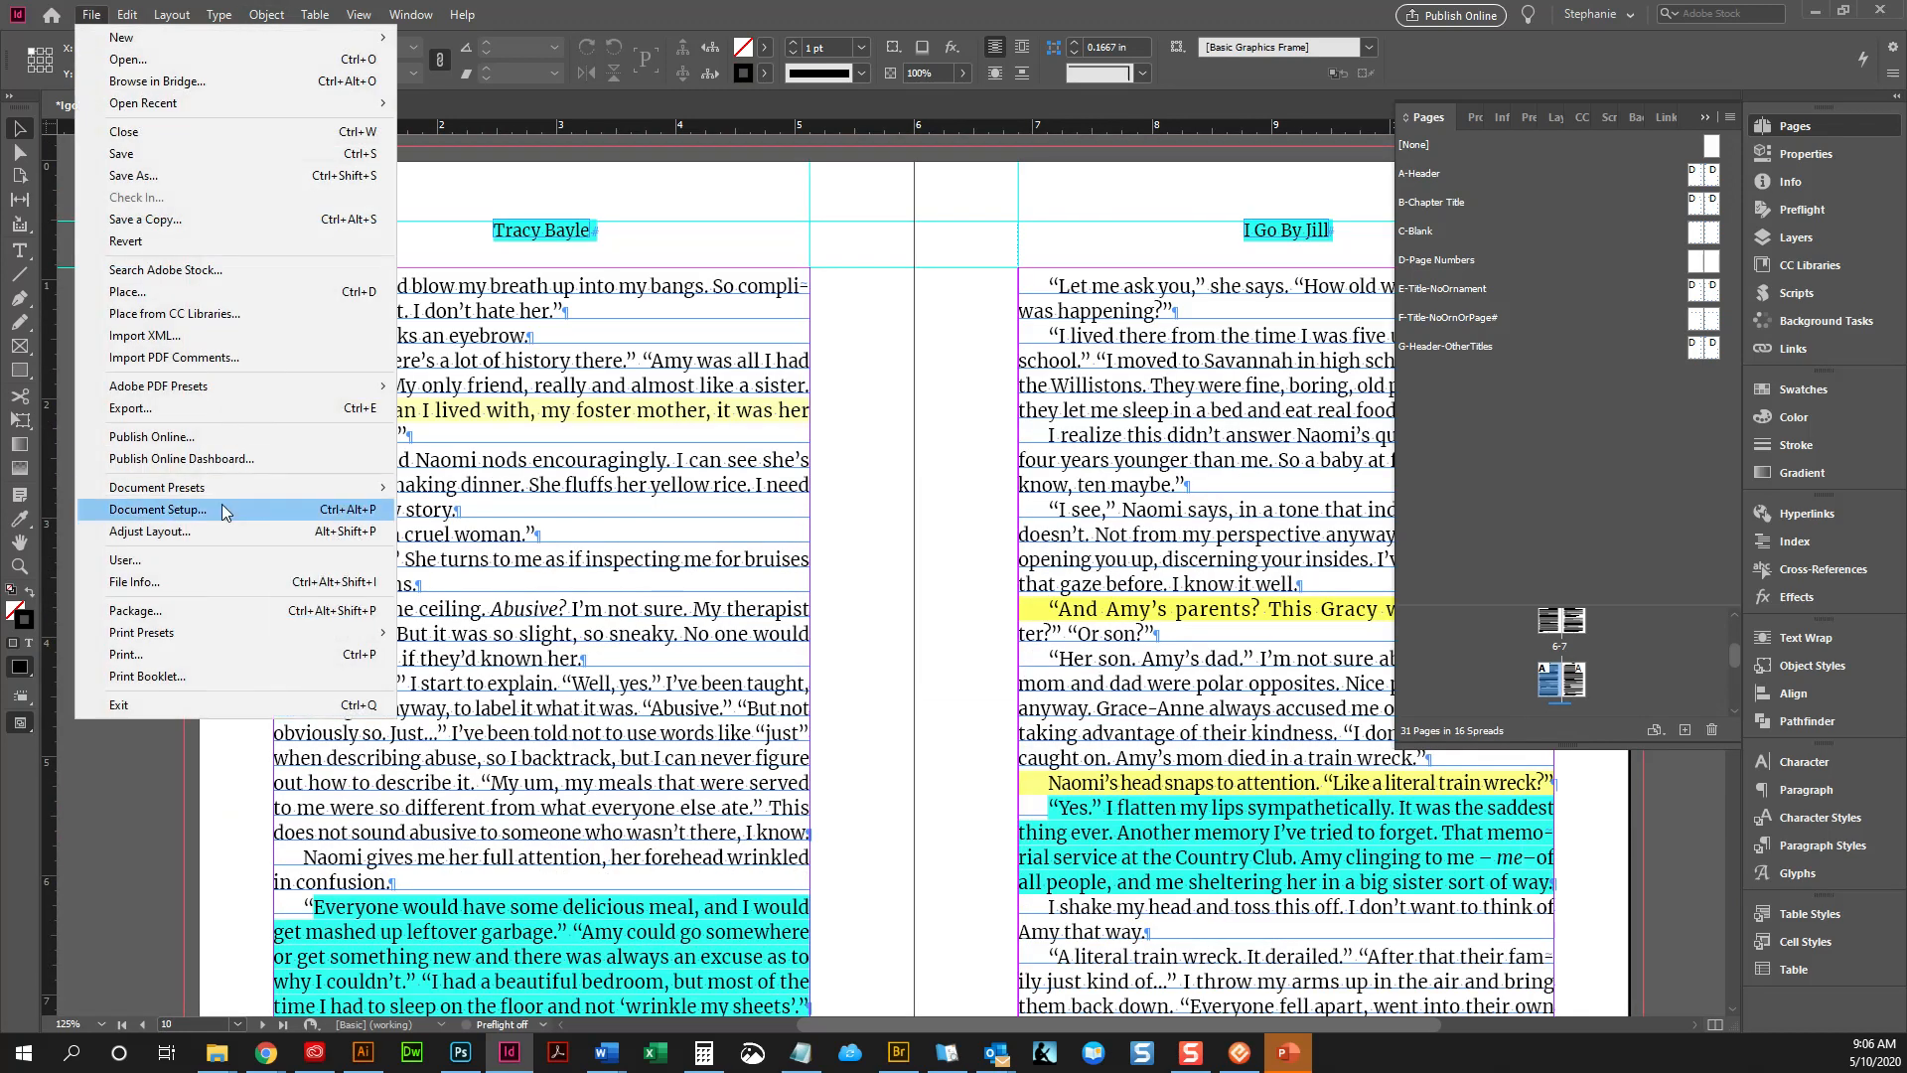
pyautogui.click(900, 322)
pyautogui.click(90, 14)
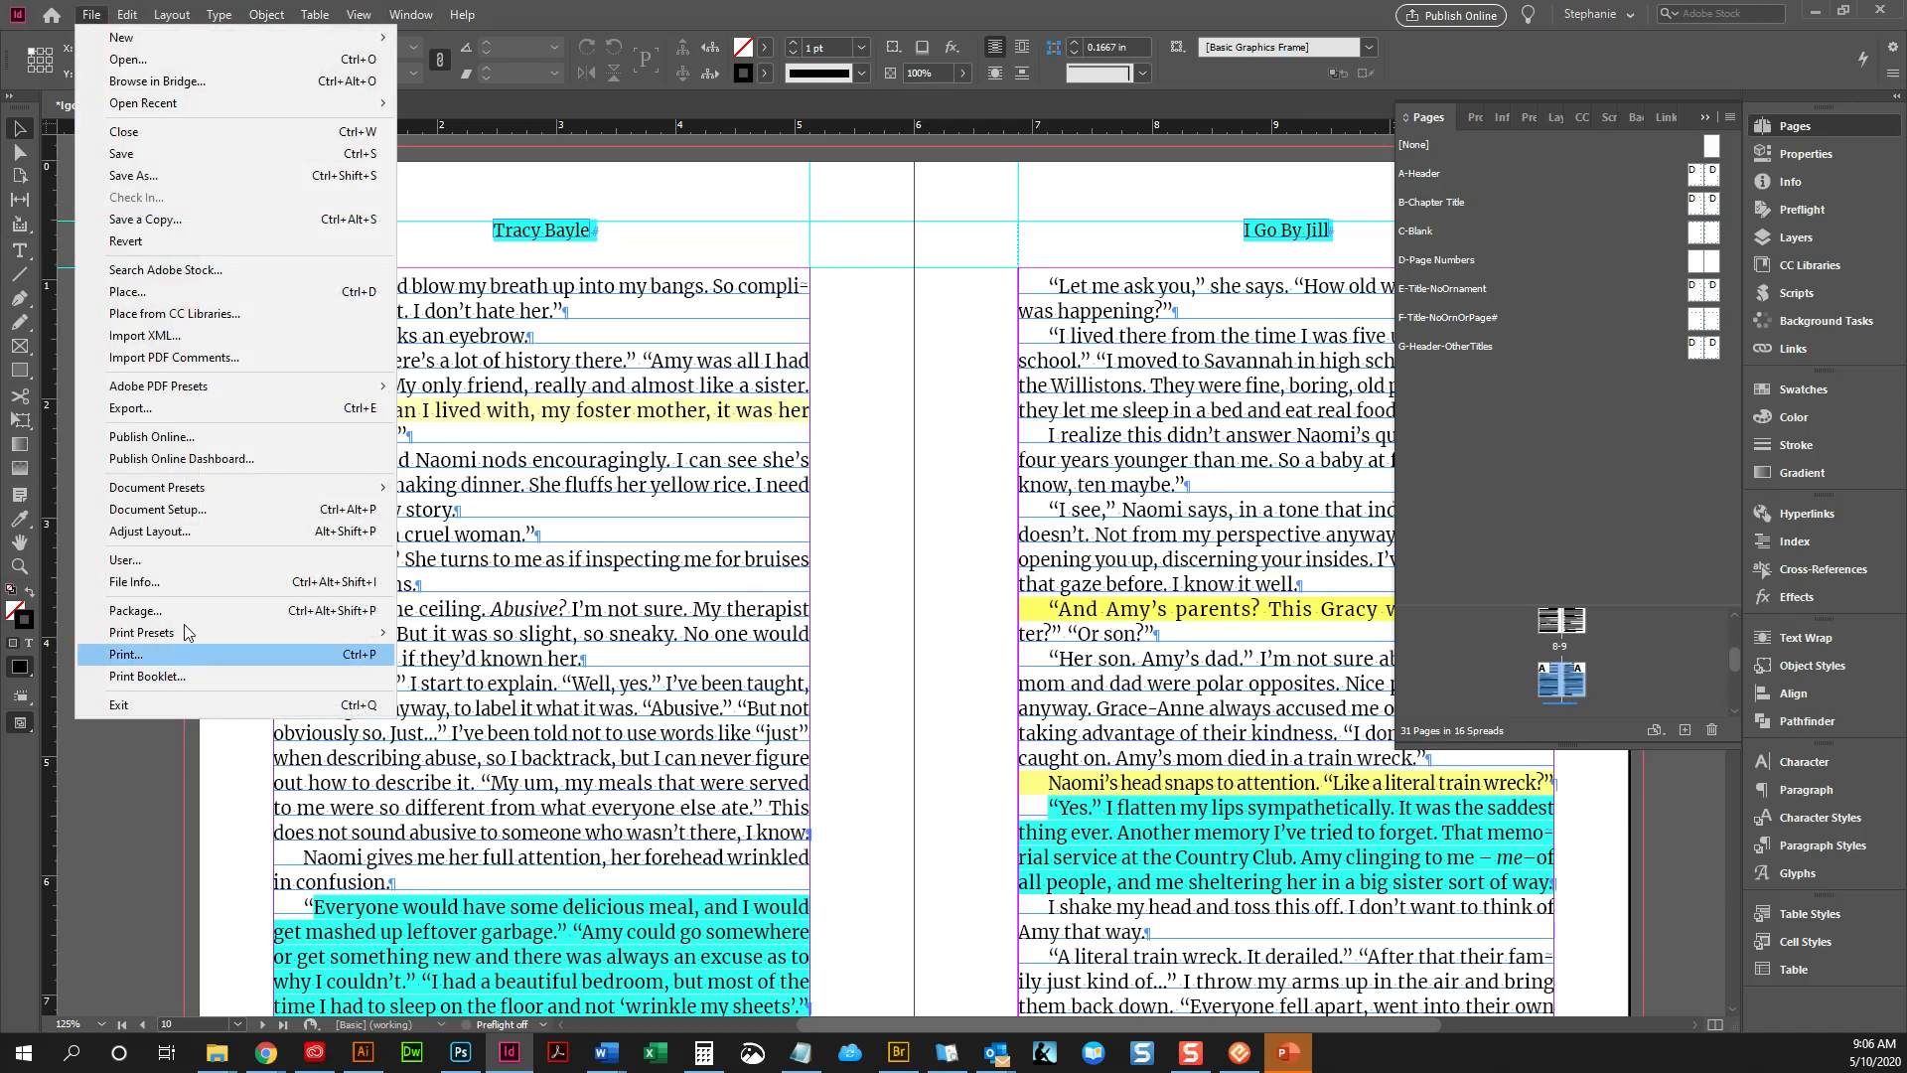
pyautogui.moveTo(127, 14)
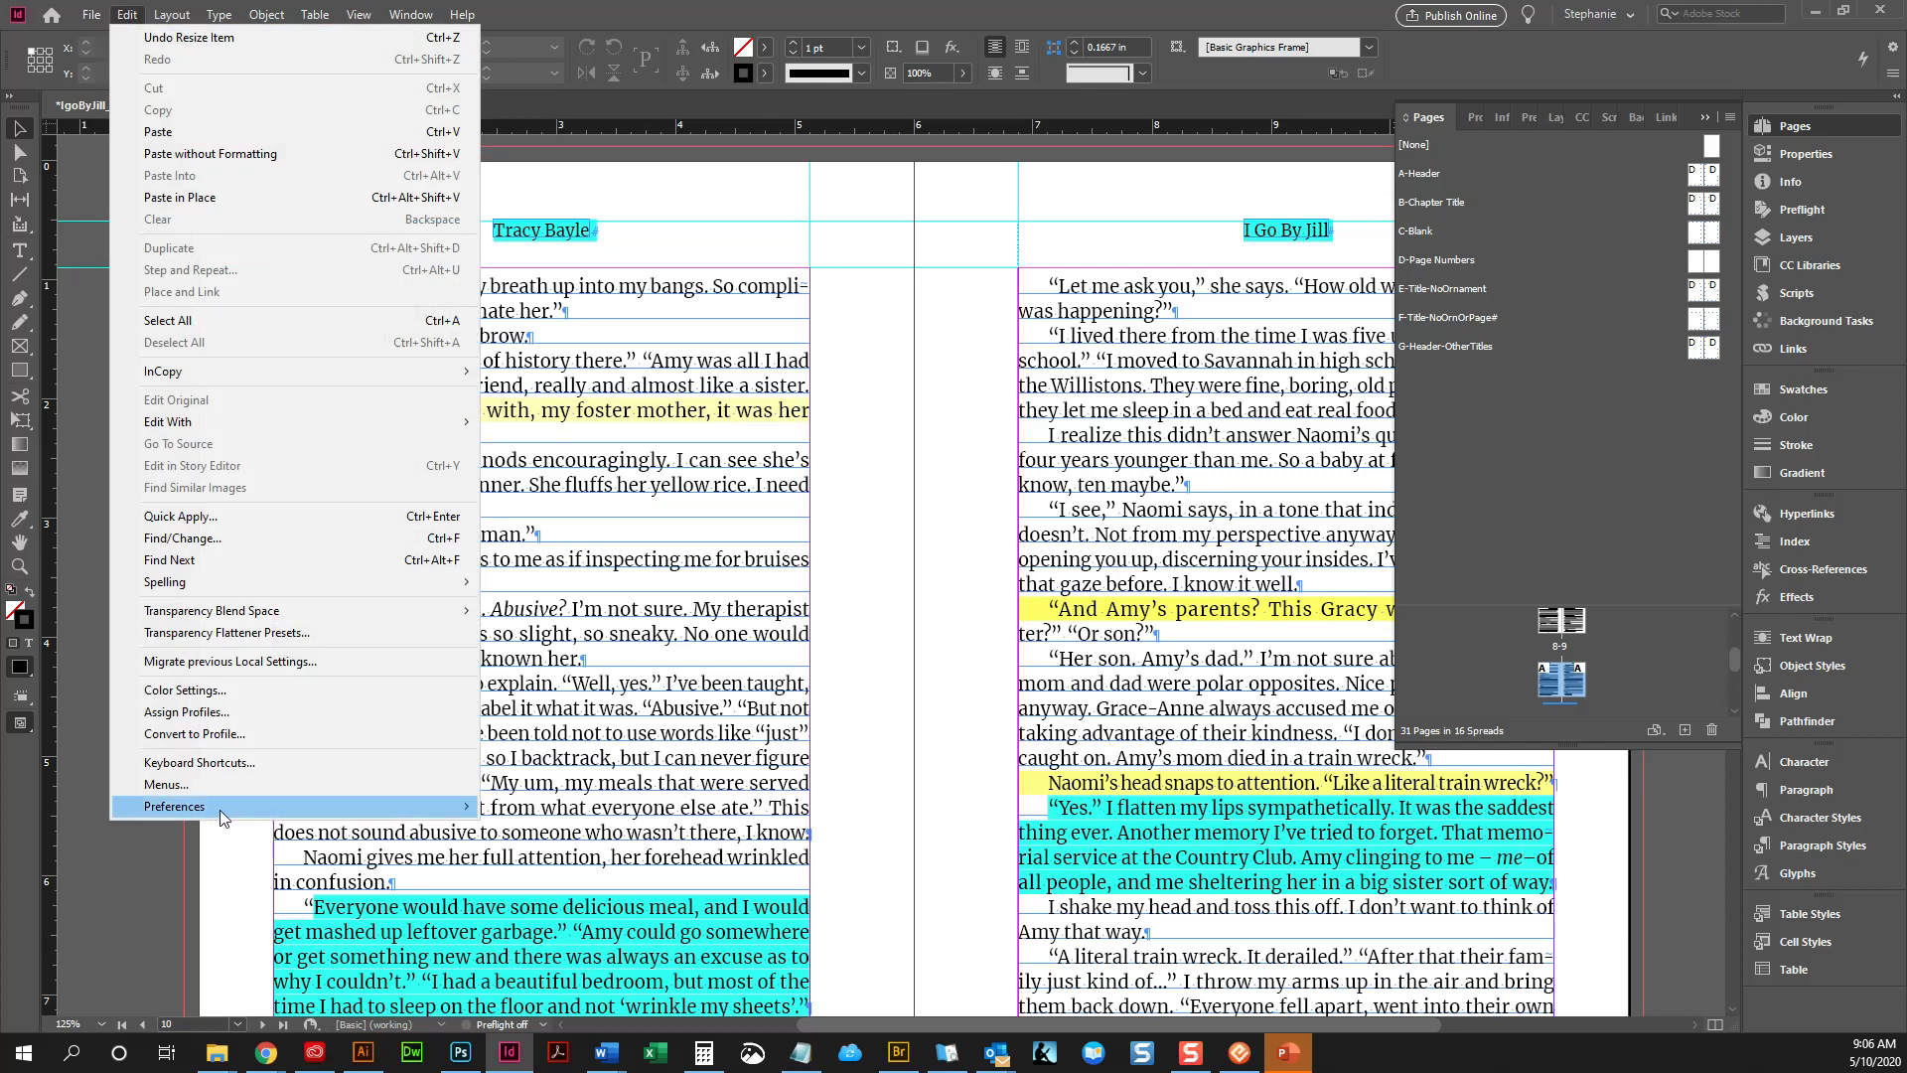
pyautogui.moveTo(218, 809)
pyautogui.click(550, 515)
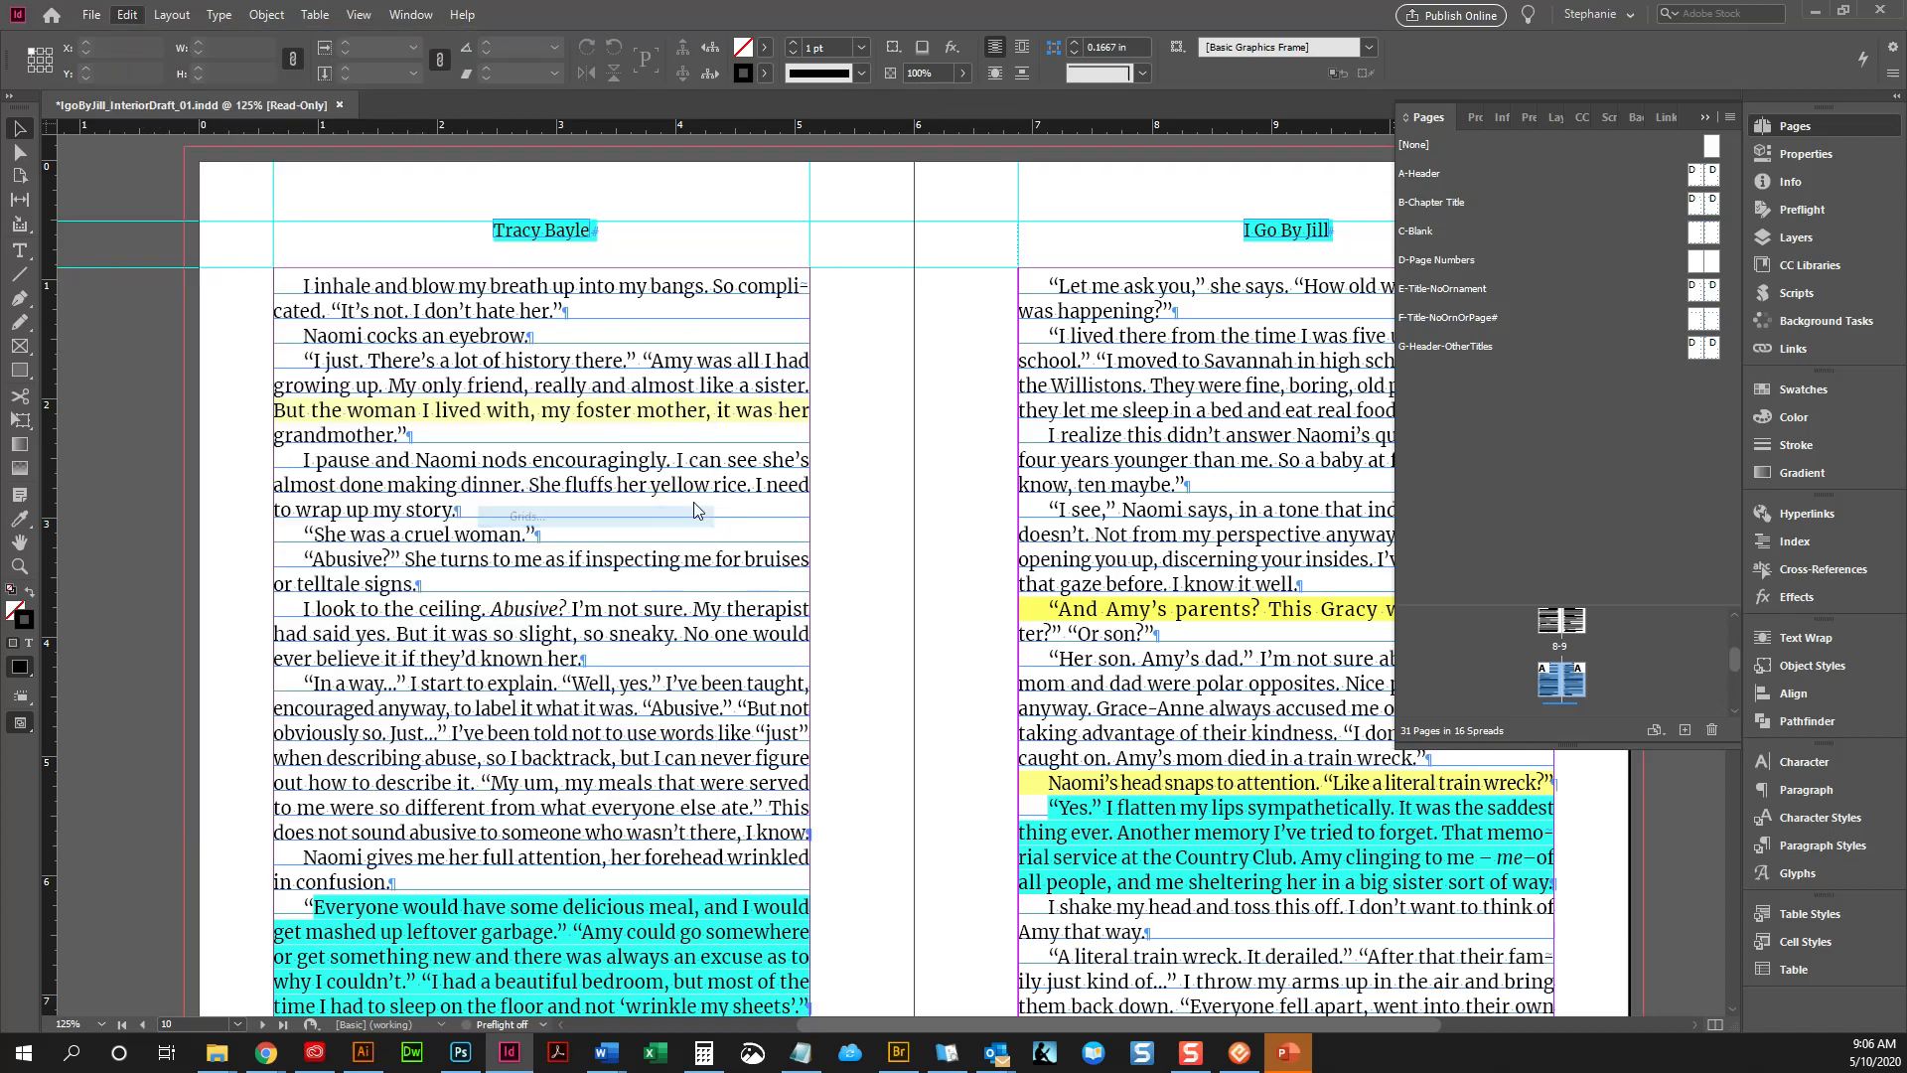
pyautogui.click(1028, 344)
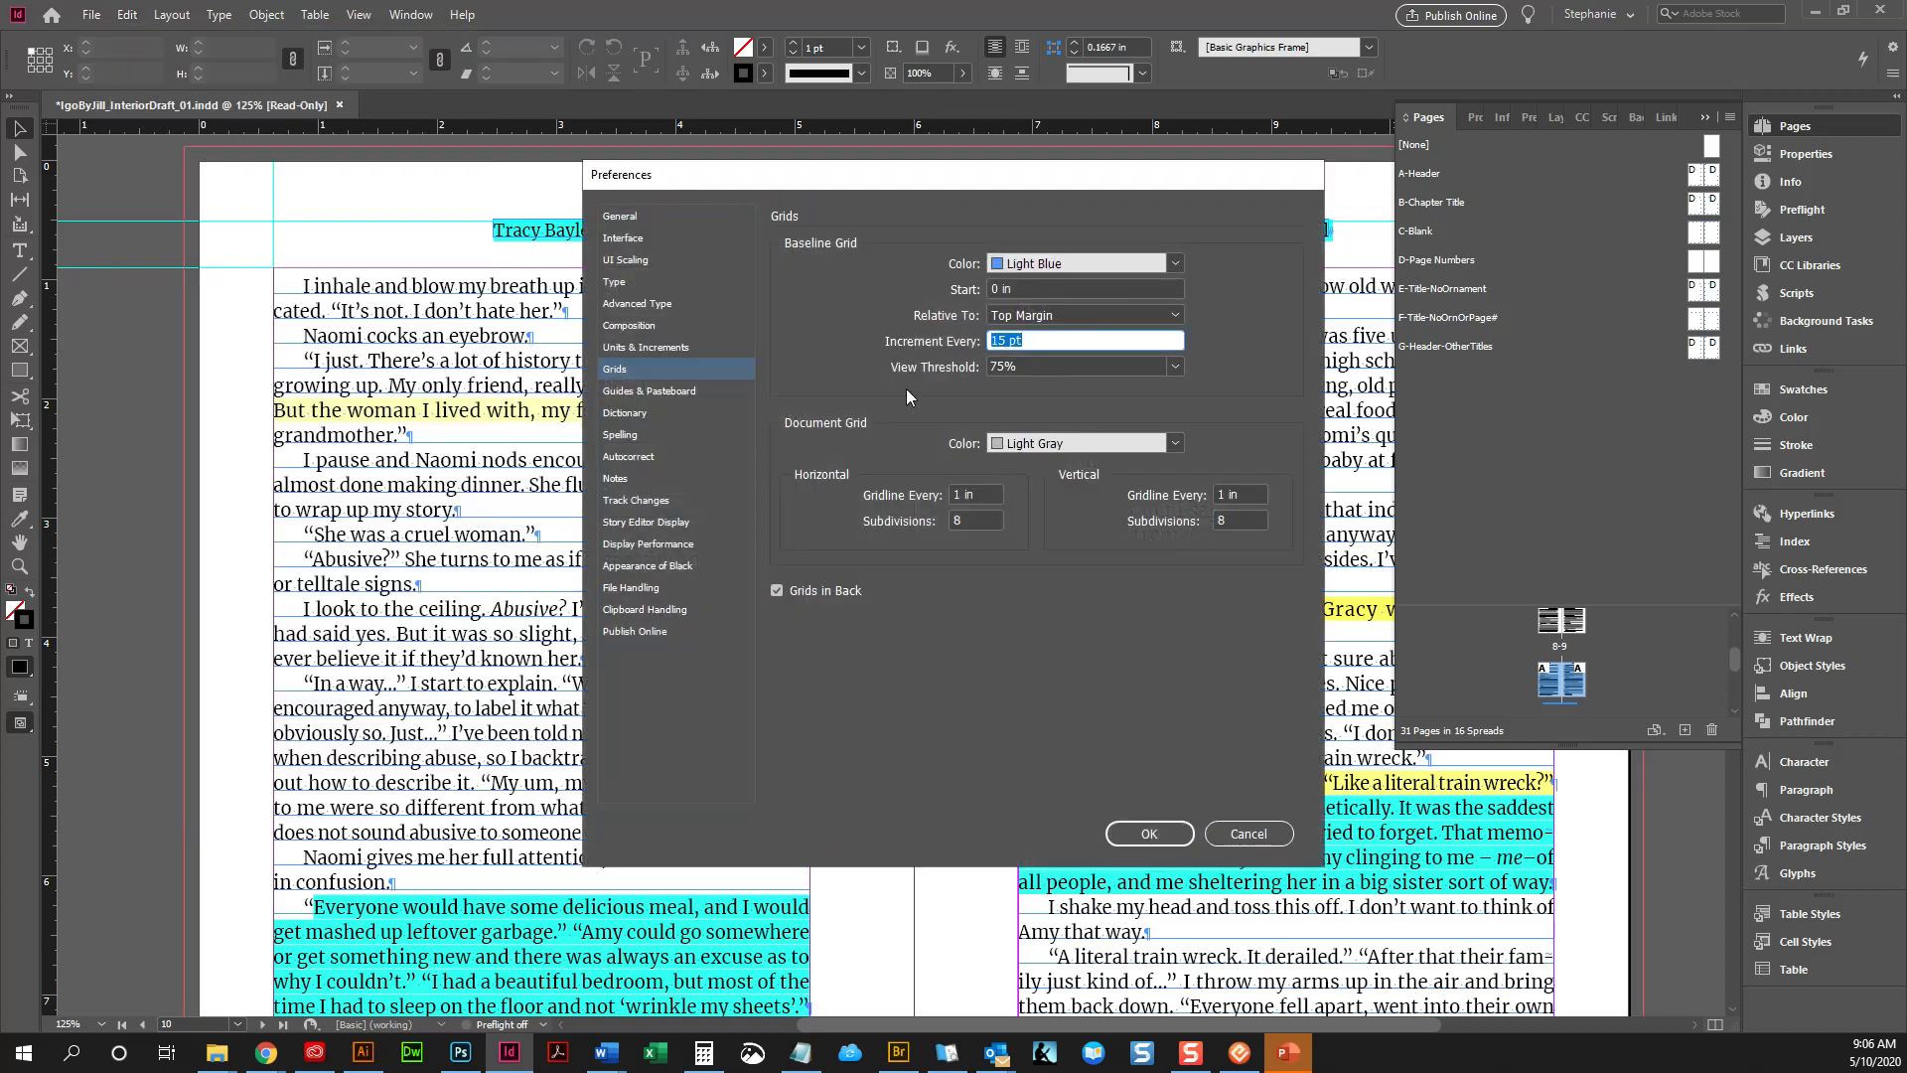
pyautogui.write('18')
pyautogui.click(1151, 835)
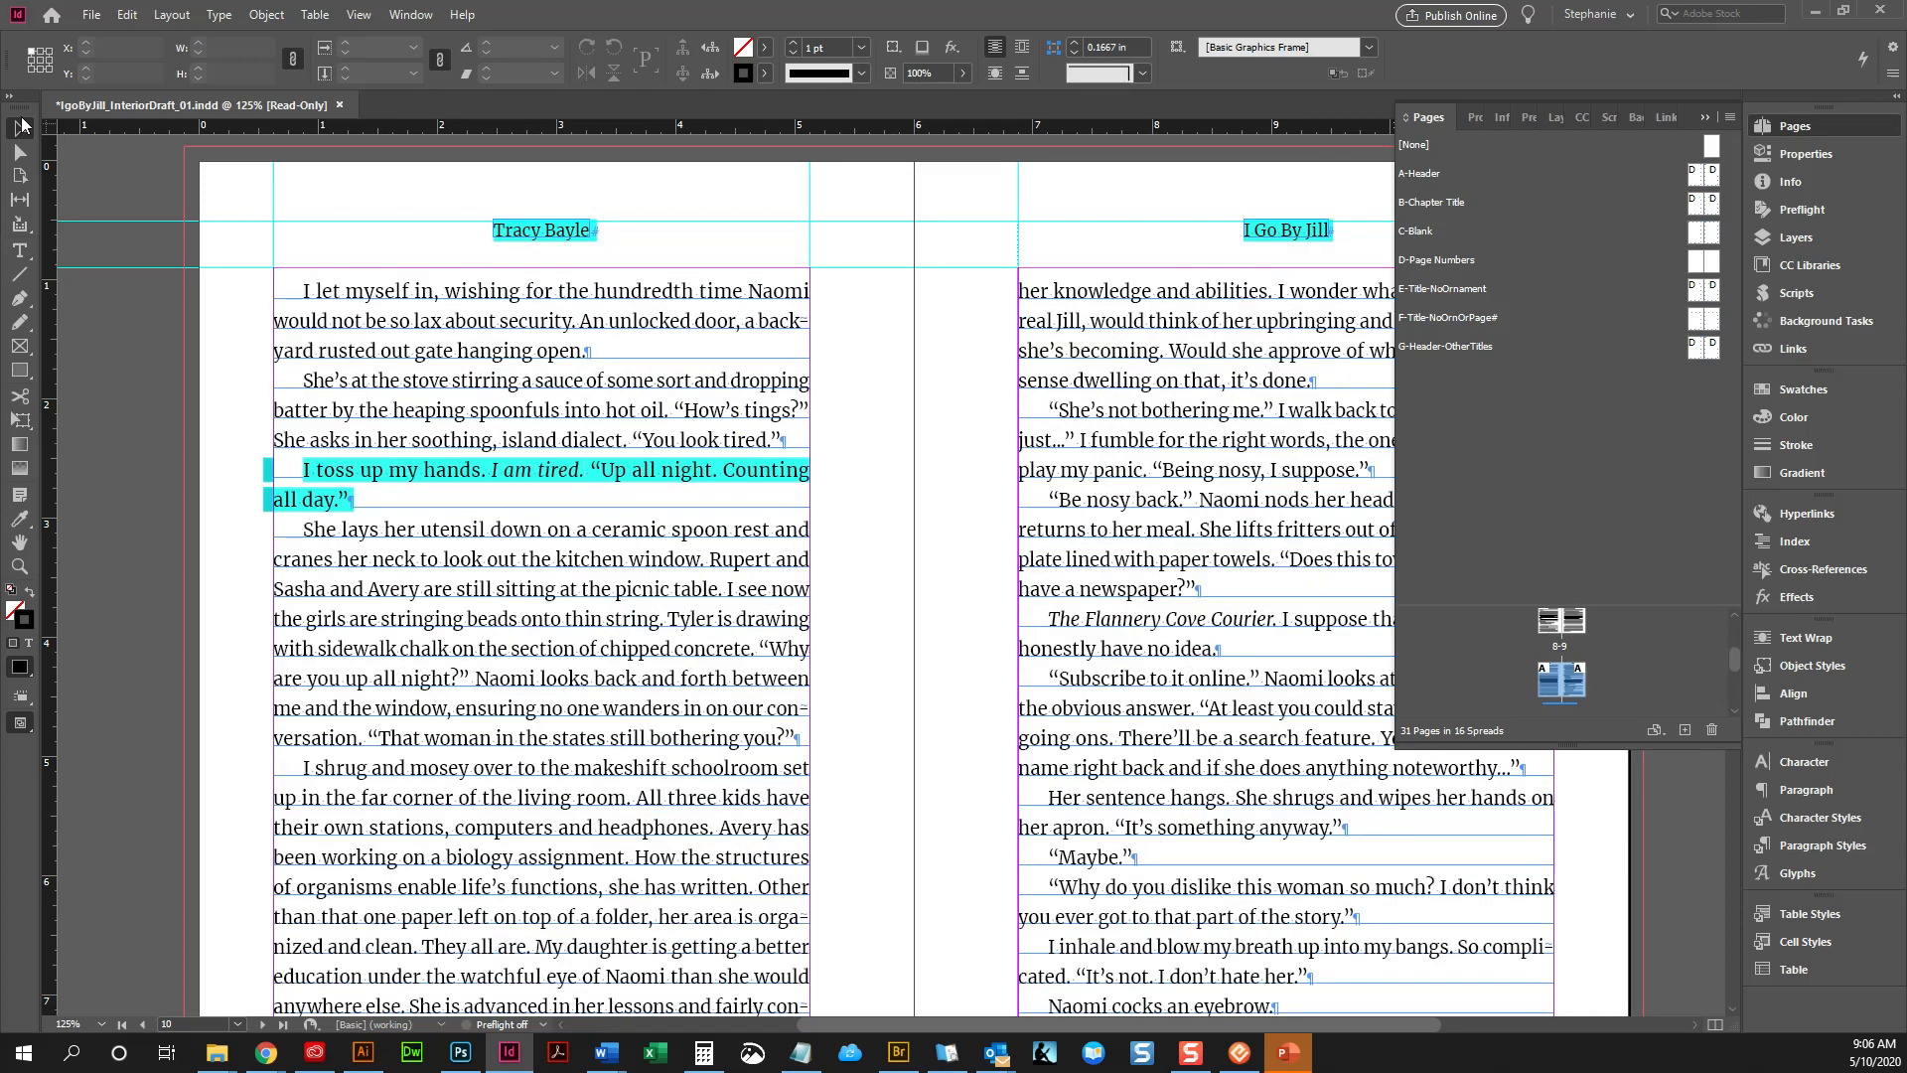
# Preview the page 10–11 spread without guides, check the body text's size and leading, and return to the normal view
pyautogui.press('w')
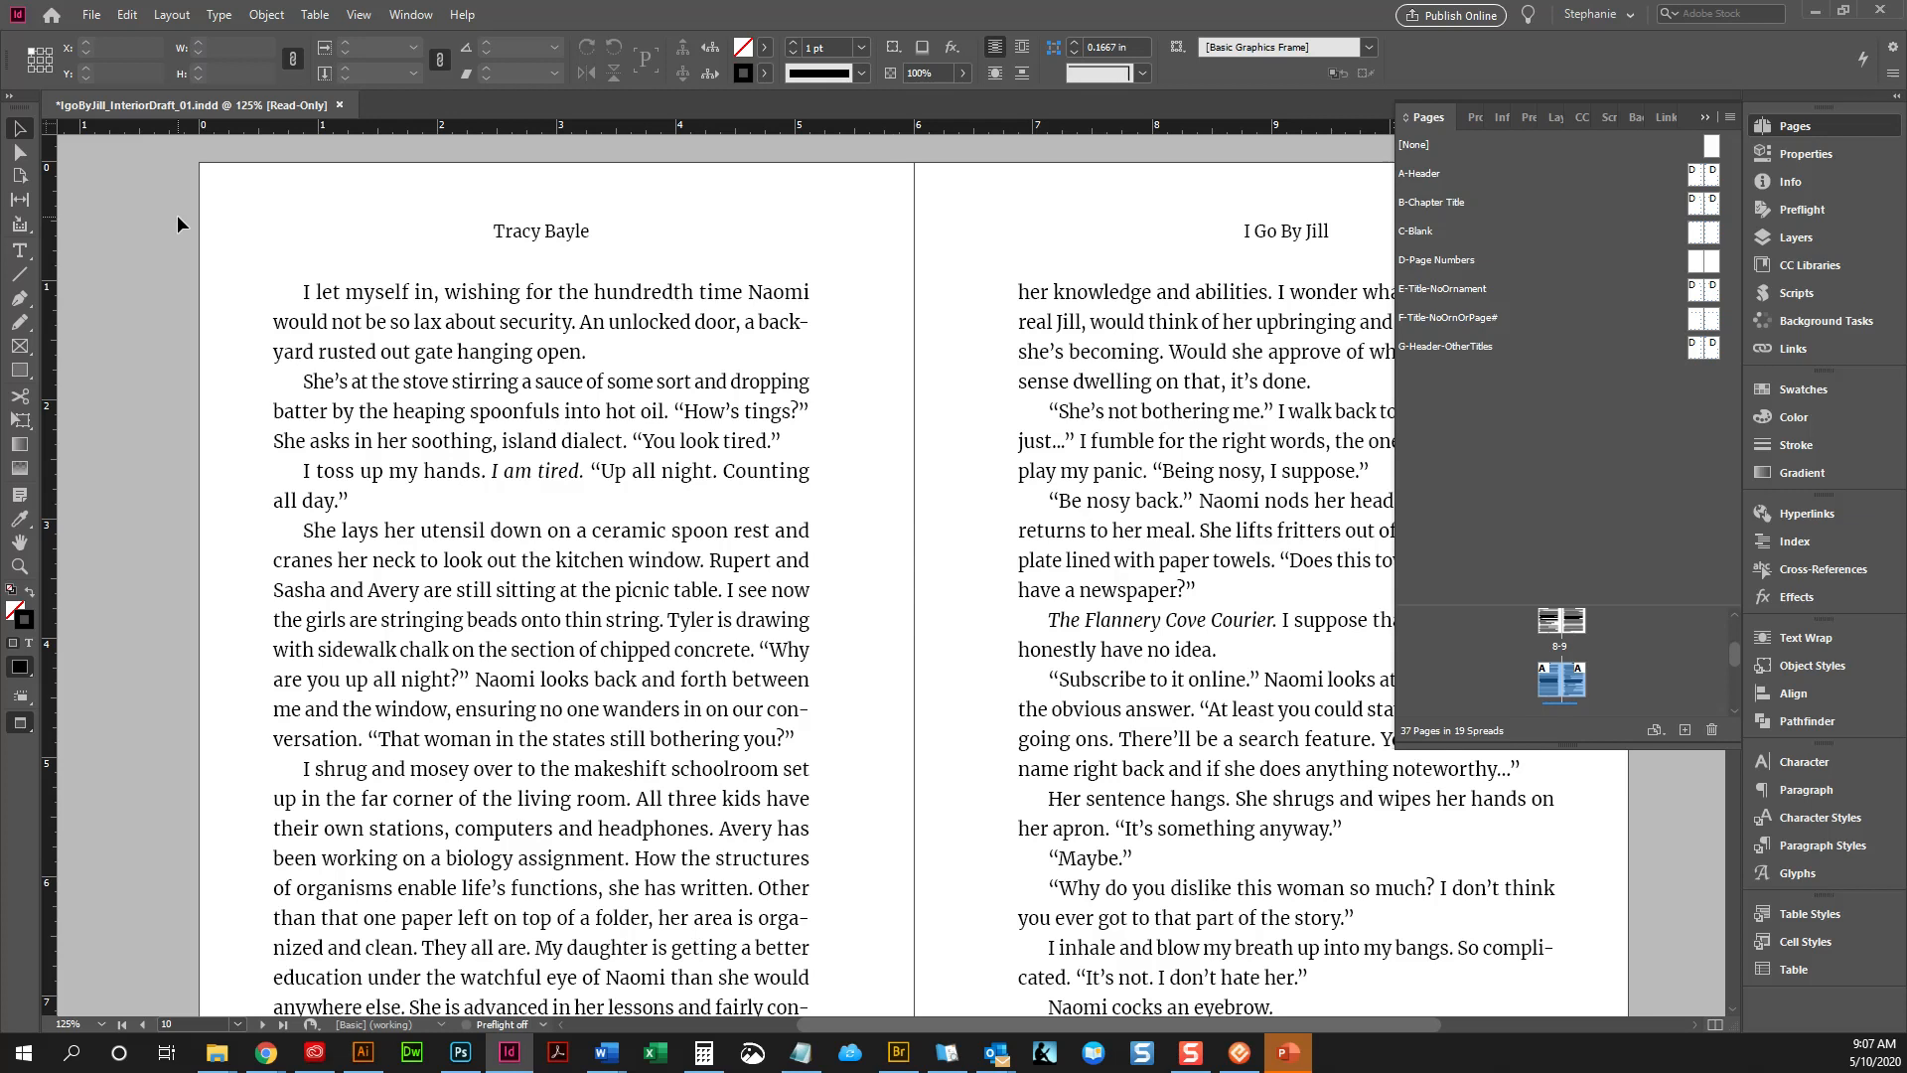
pyautogui.doubleClick(382, 394)
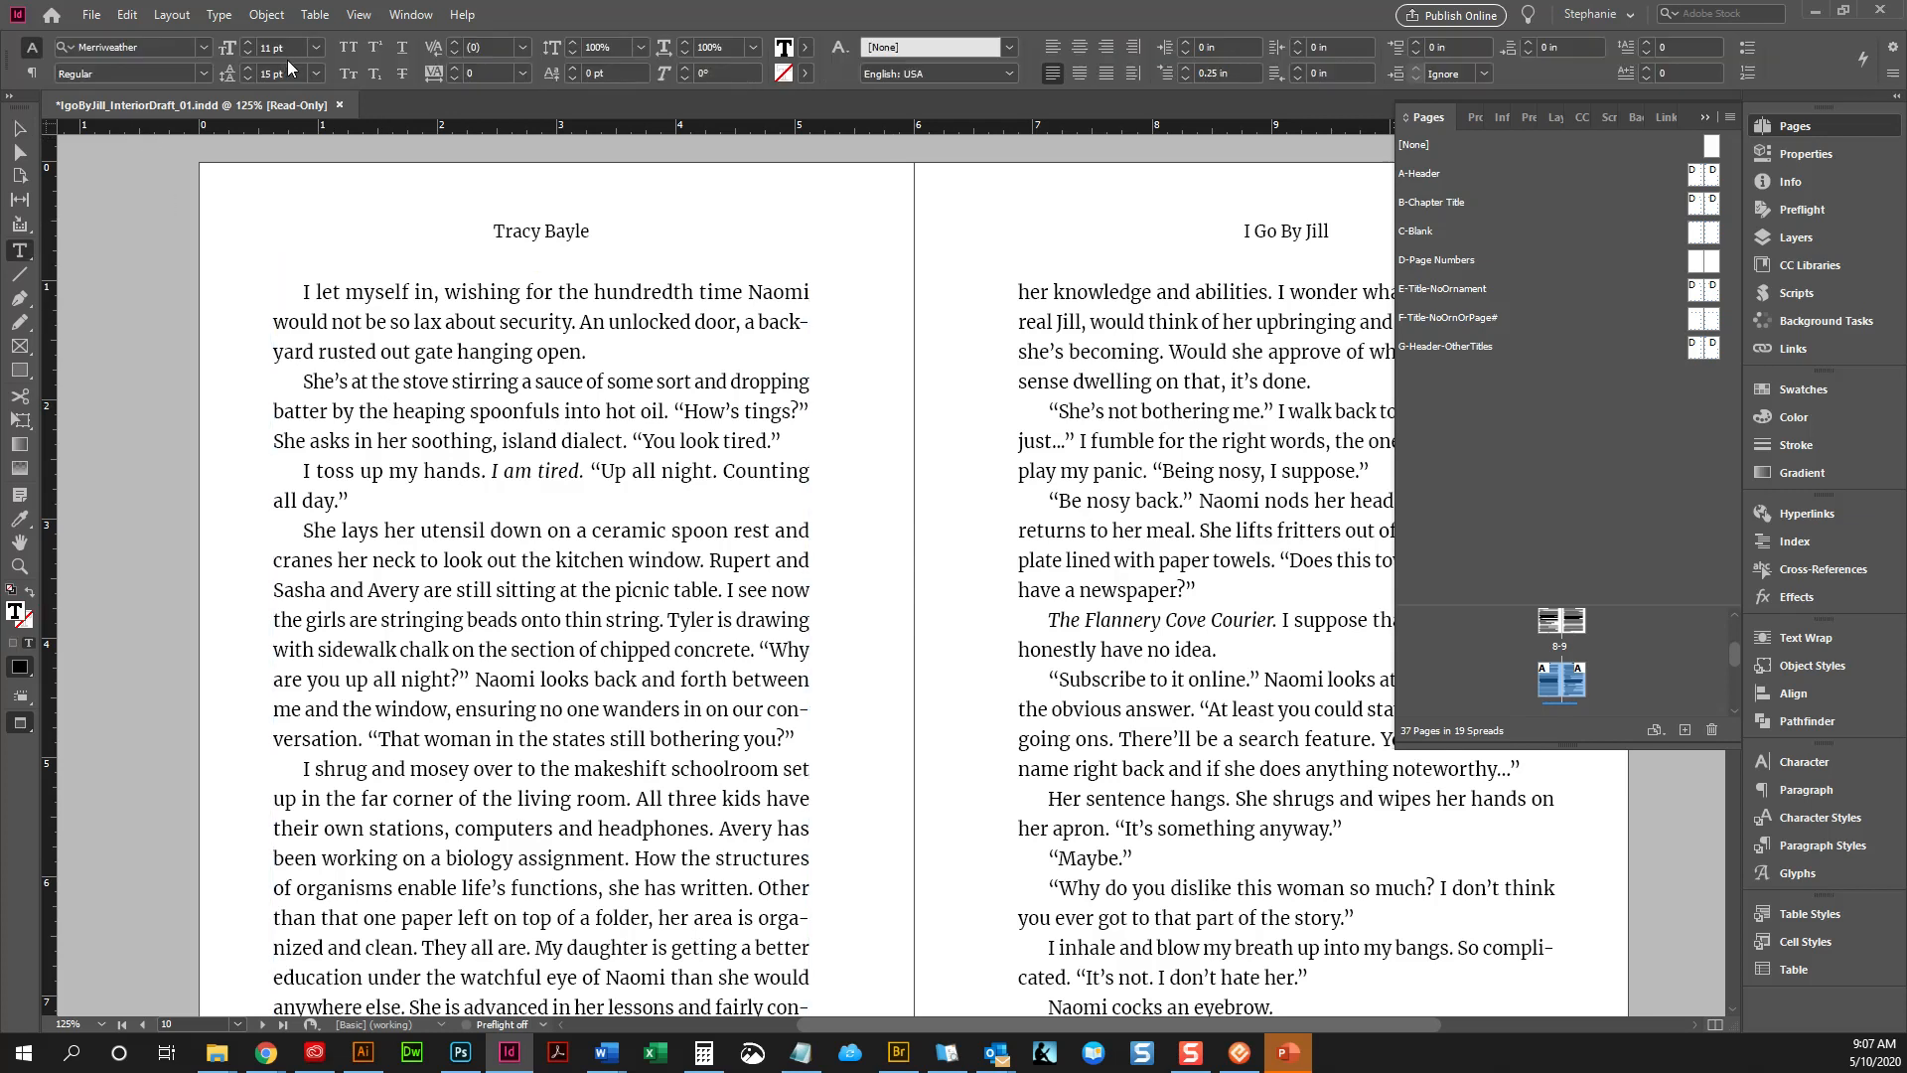
pyautogui.click(19, 128)
pyautogui.click(137, 229)
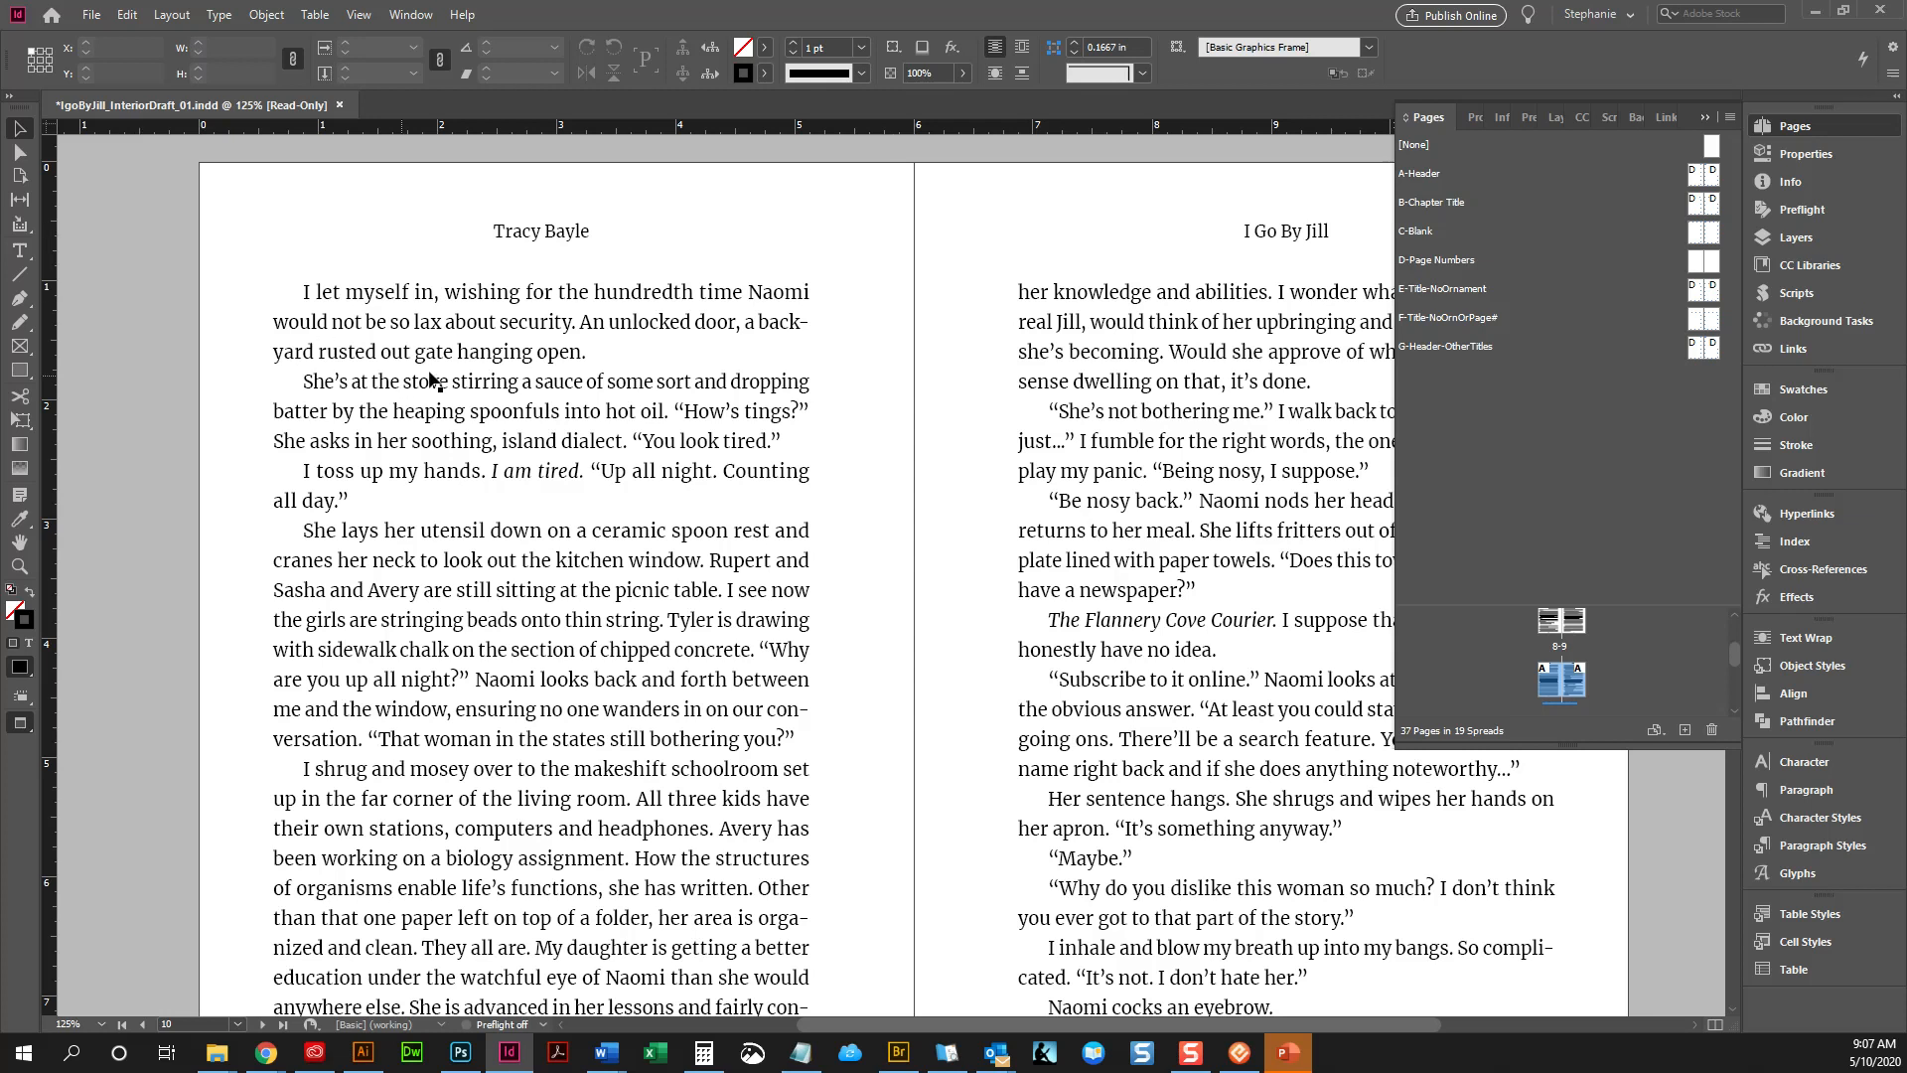
pyautogui.press('e')
pyautogui.press('w')
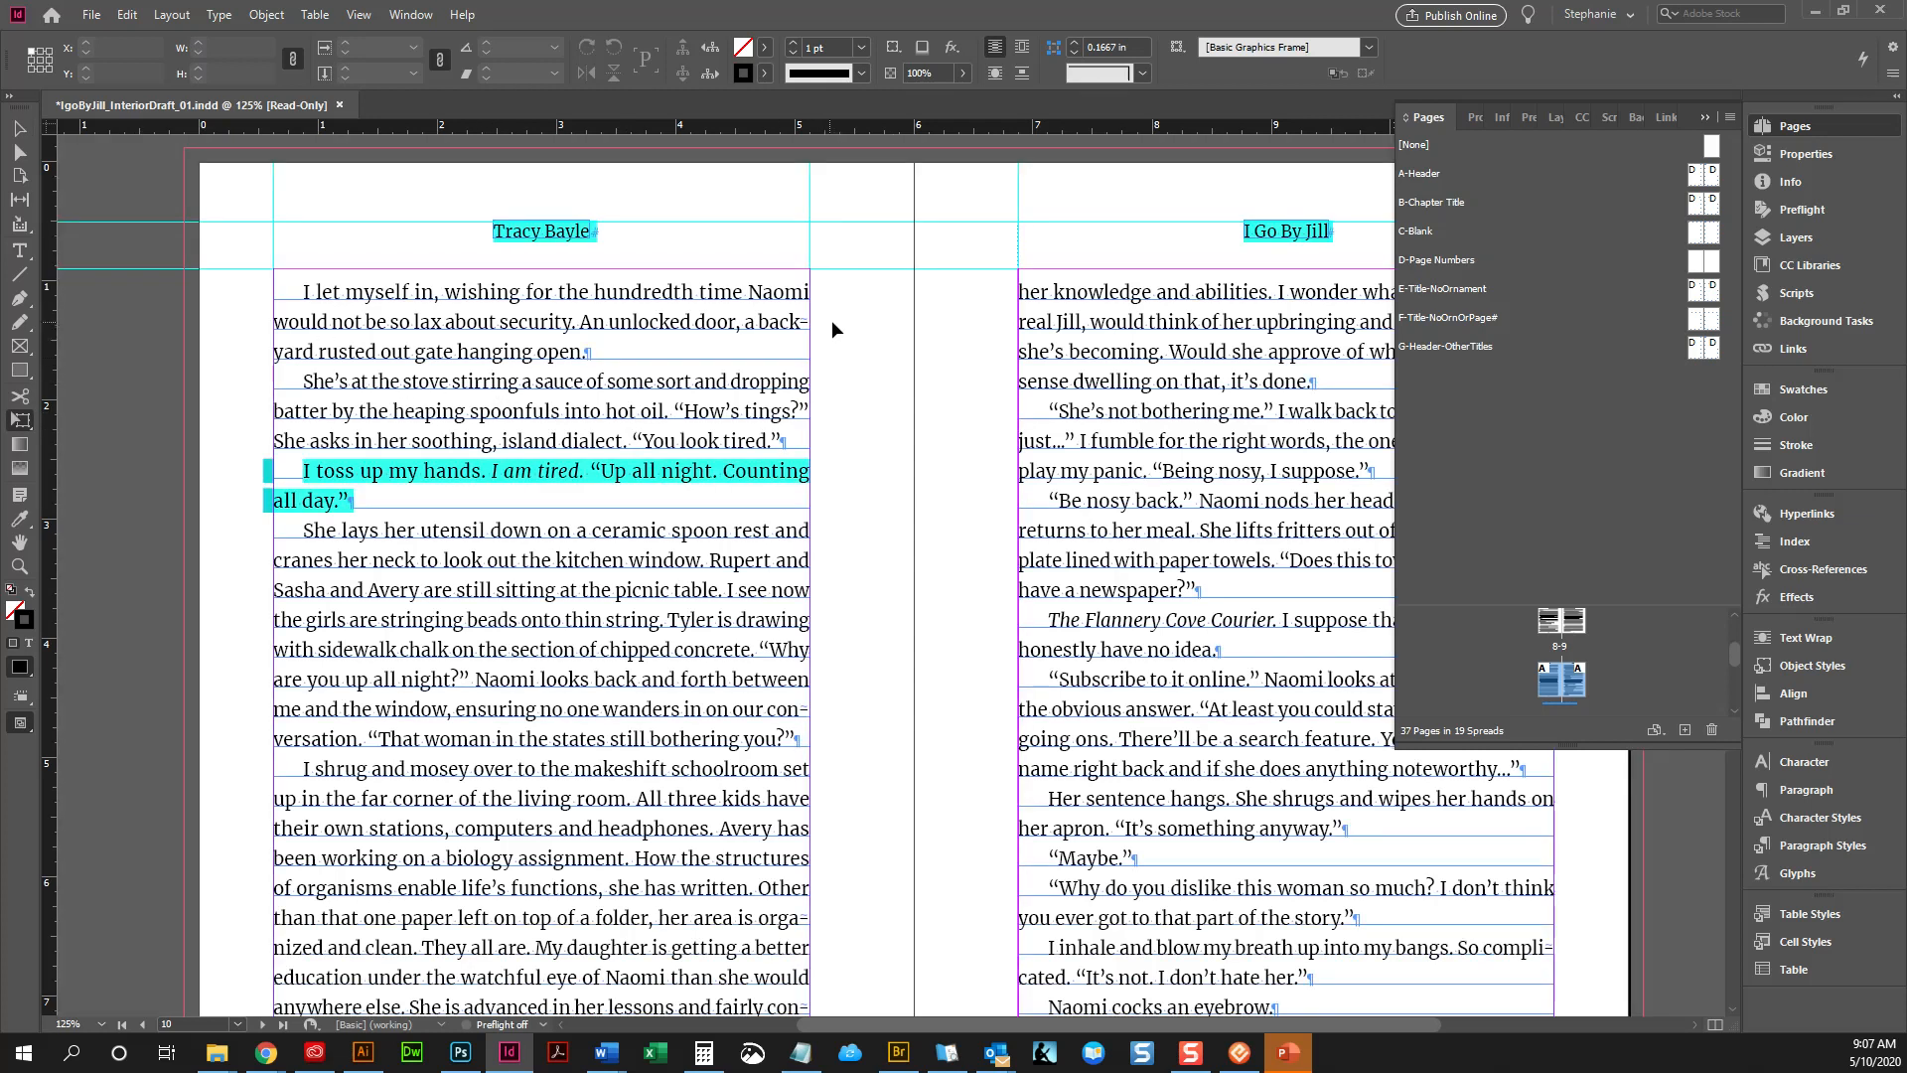
# Check the last lines' alignment on the baseline grid across facing pages from page 10 through page 33
pyautogui.scroll(-5, 844, 581)
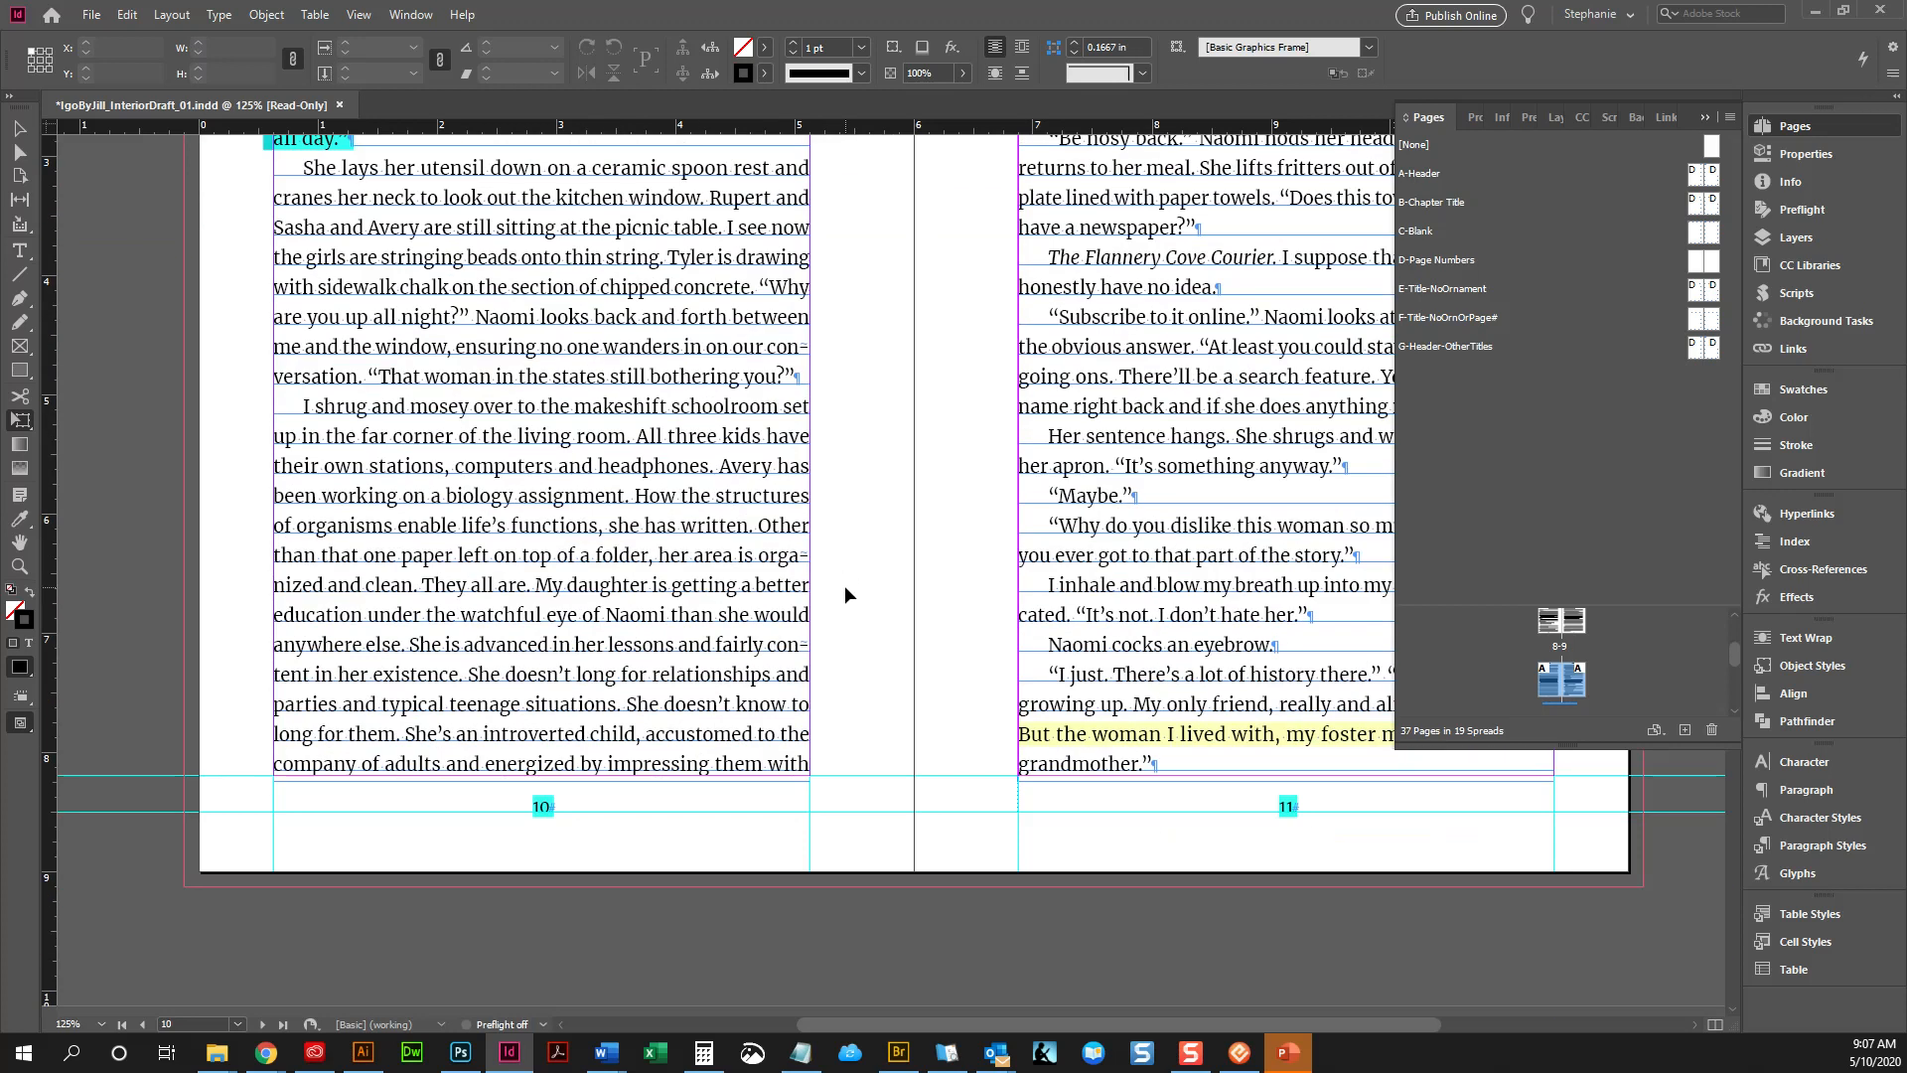
pyautogui.scroll(-12, 849, 594)
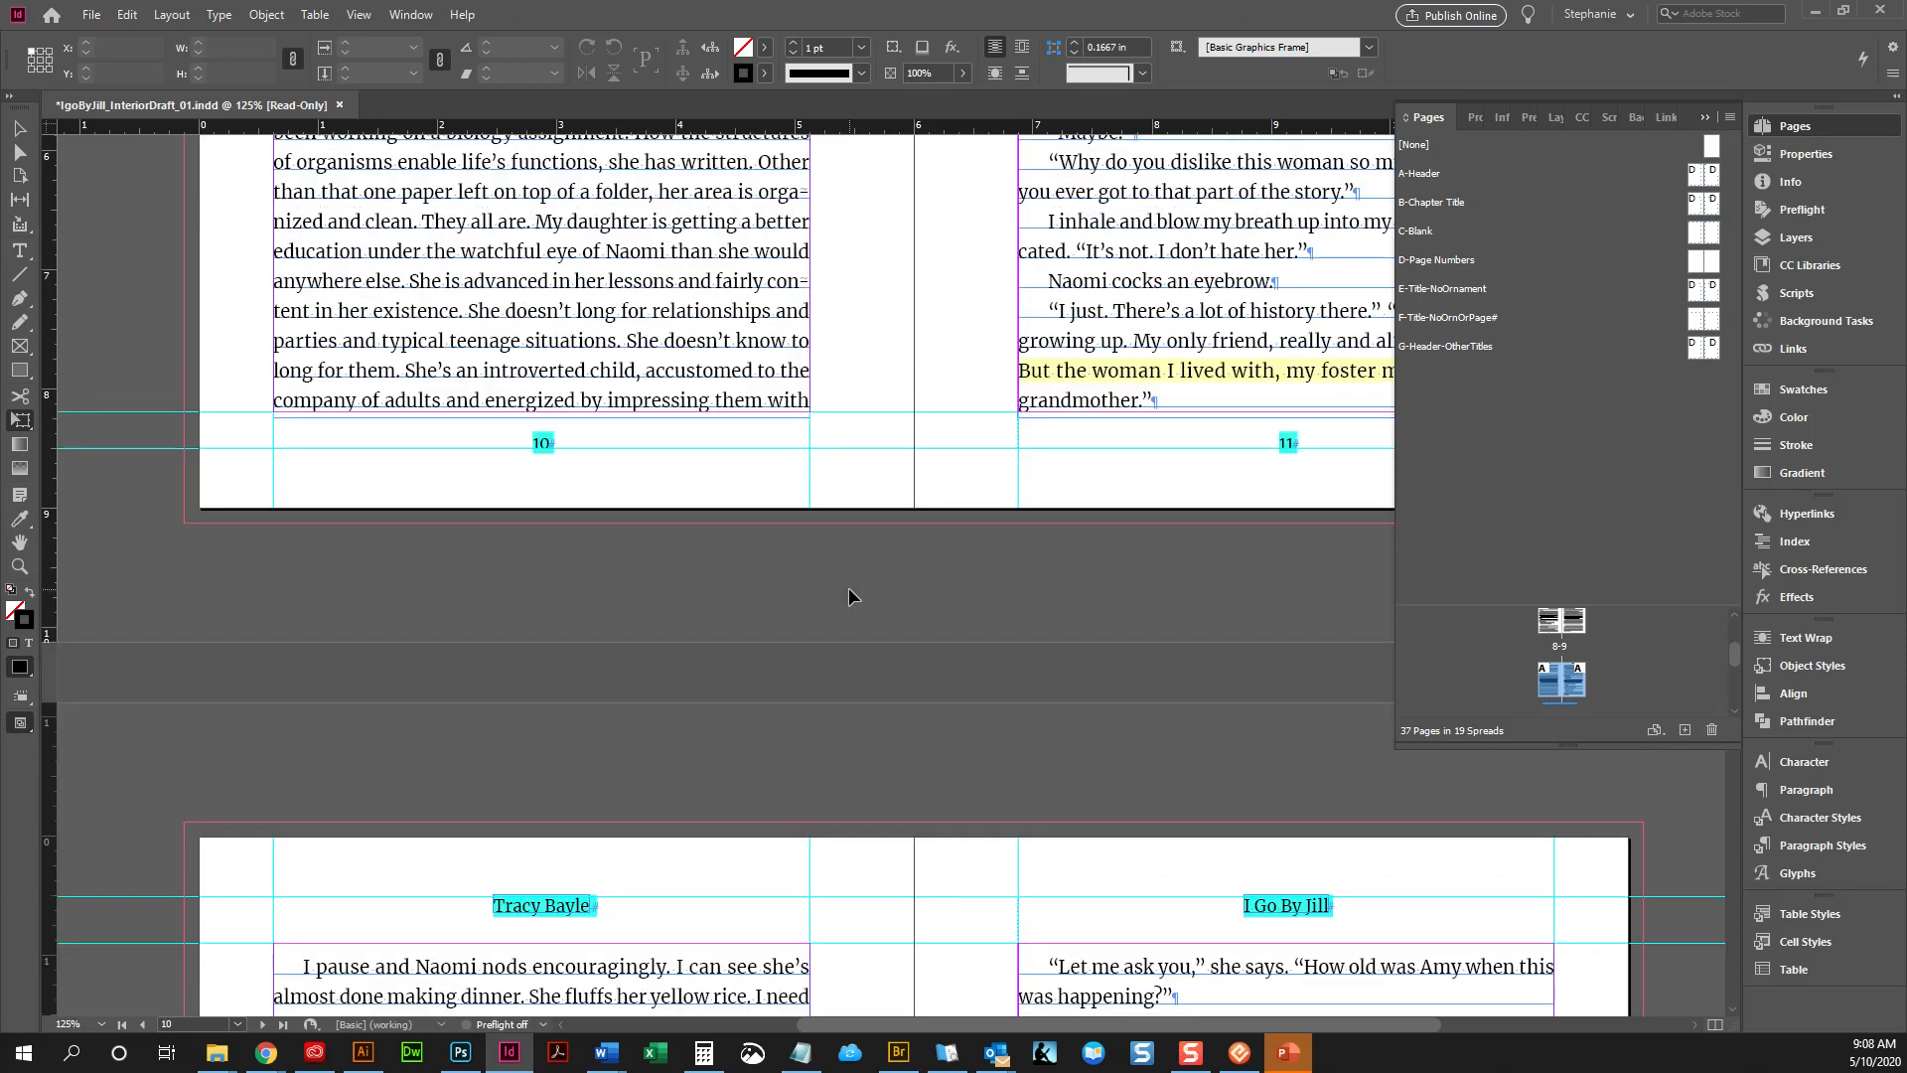
pyautogui.scroll(-10, 852, 587)
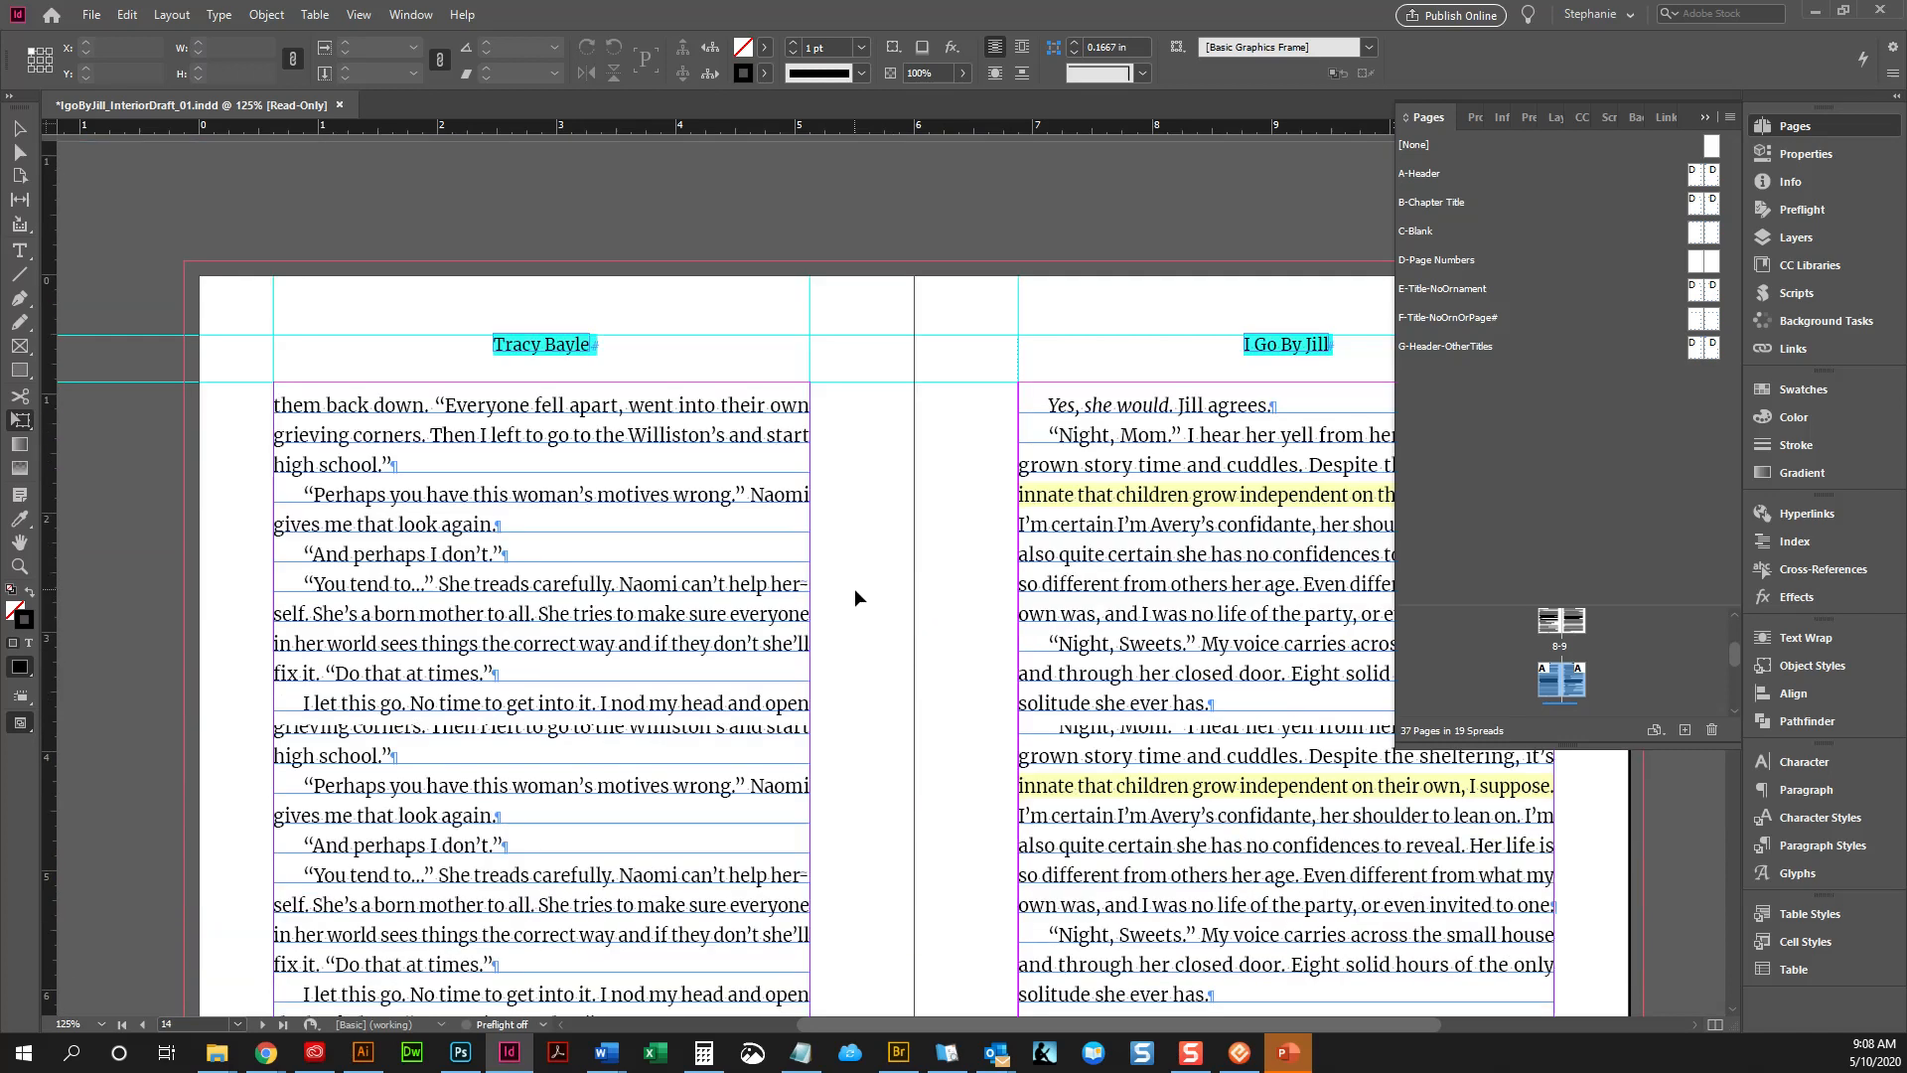
pyautogui.scroll(-15, 855, 597)
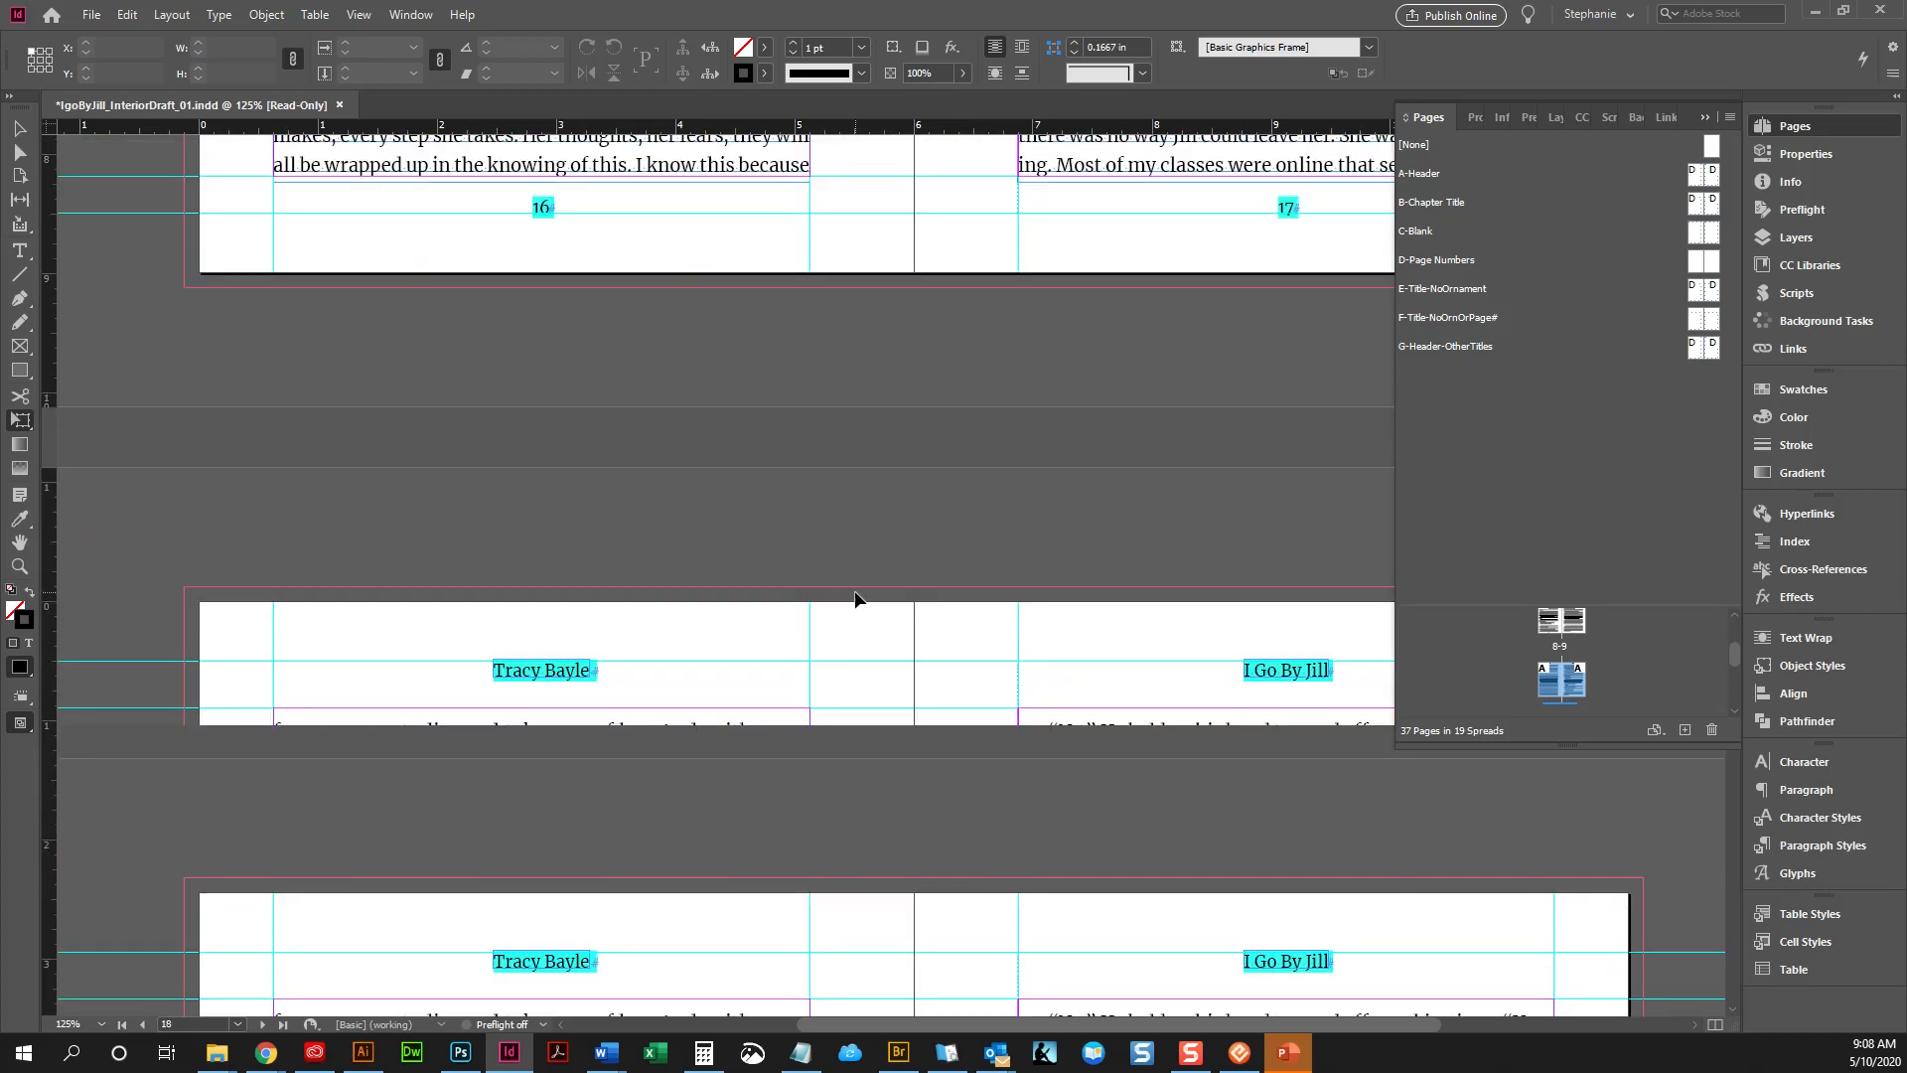
pyautogui.scroll(-15, 854, 600)
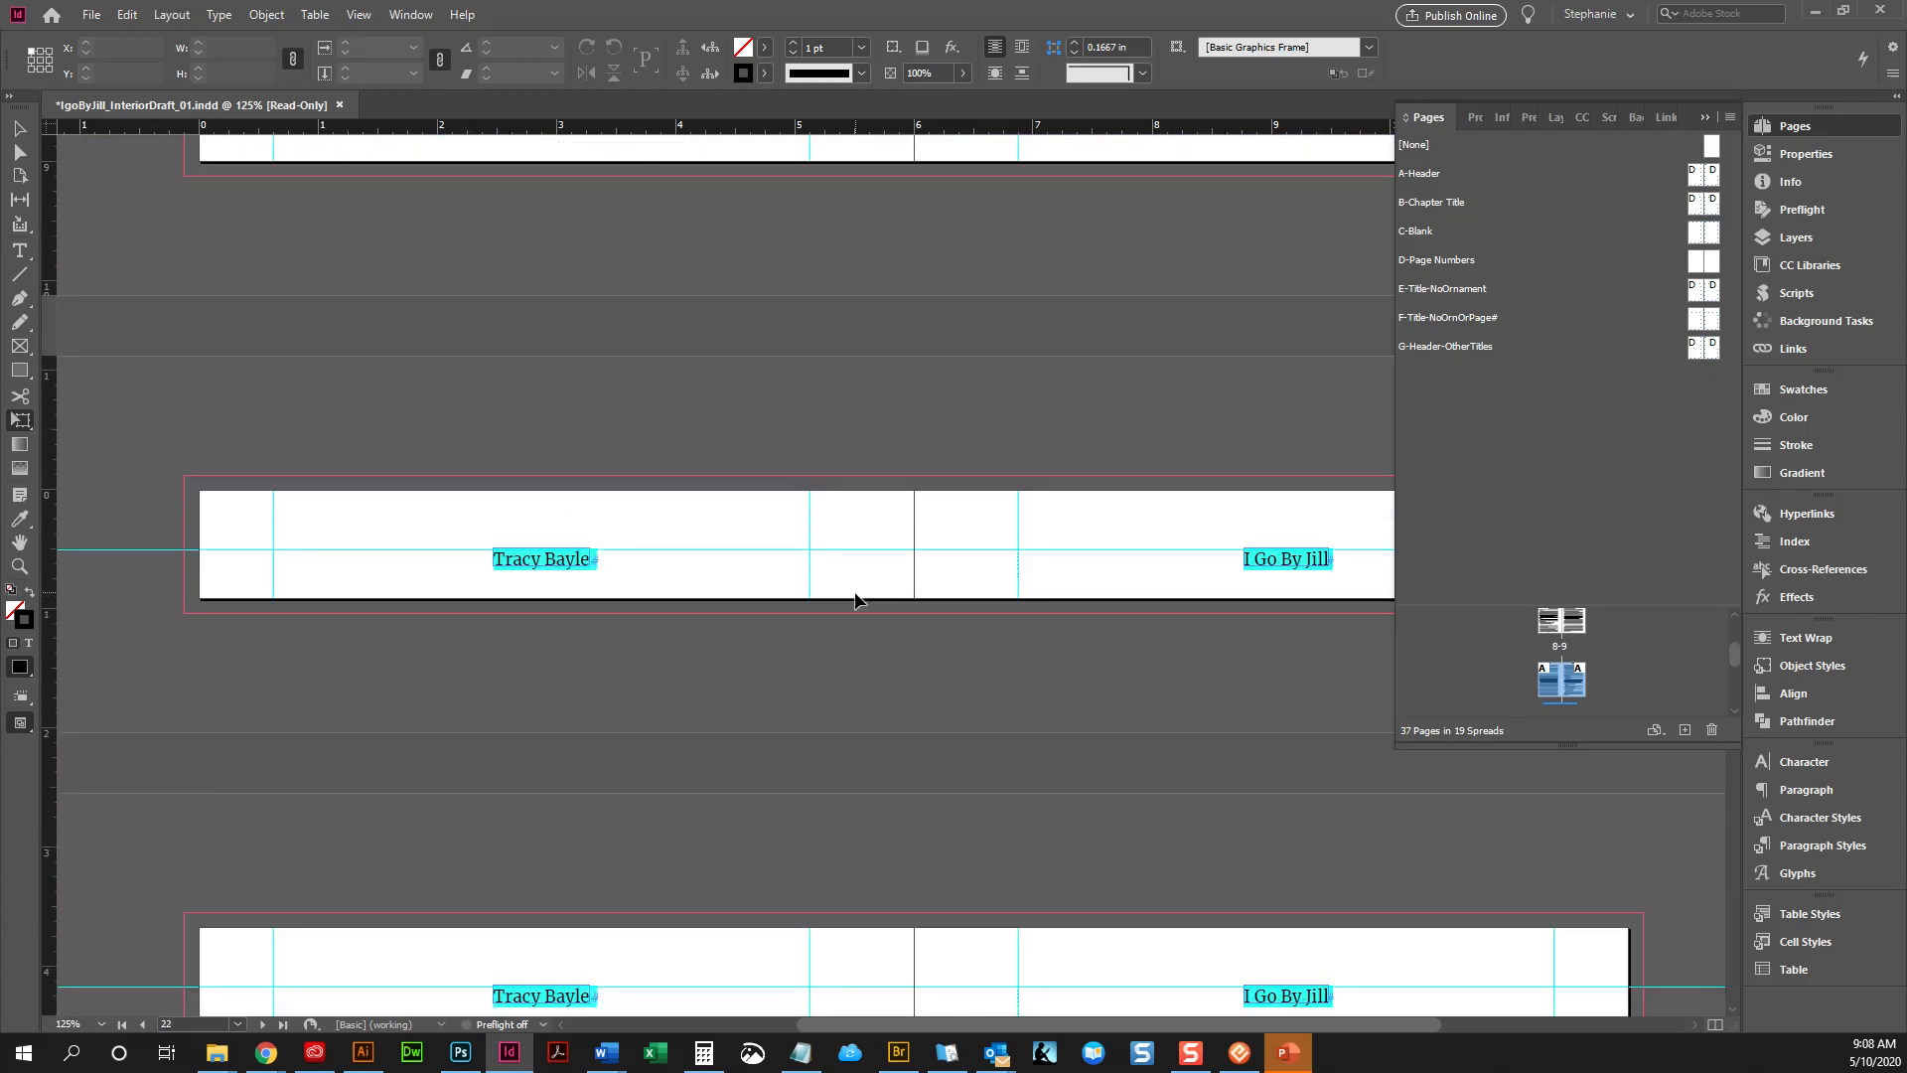
pyautogui.scroll(-15, 856, 596)
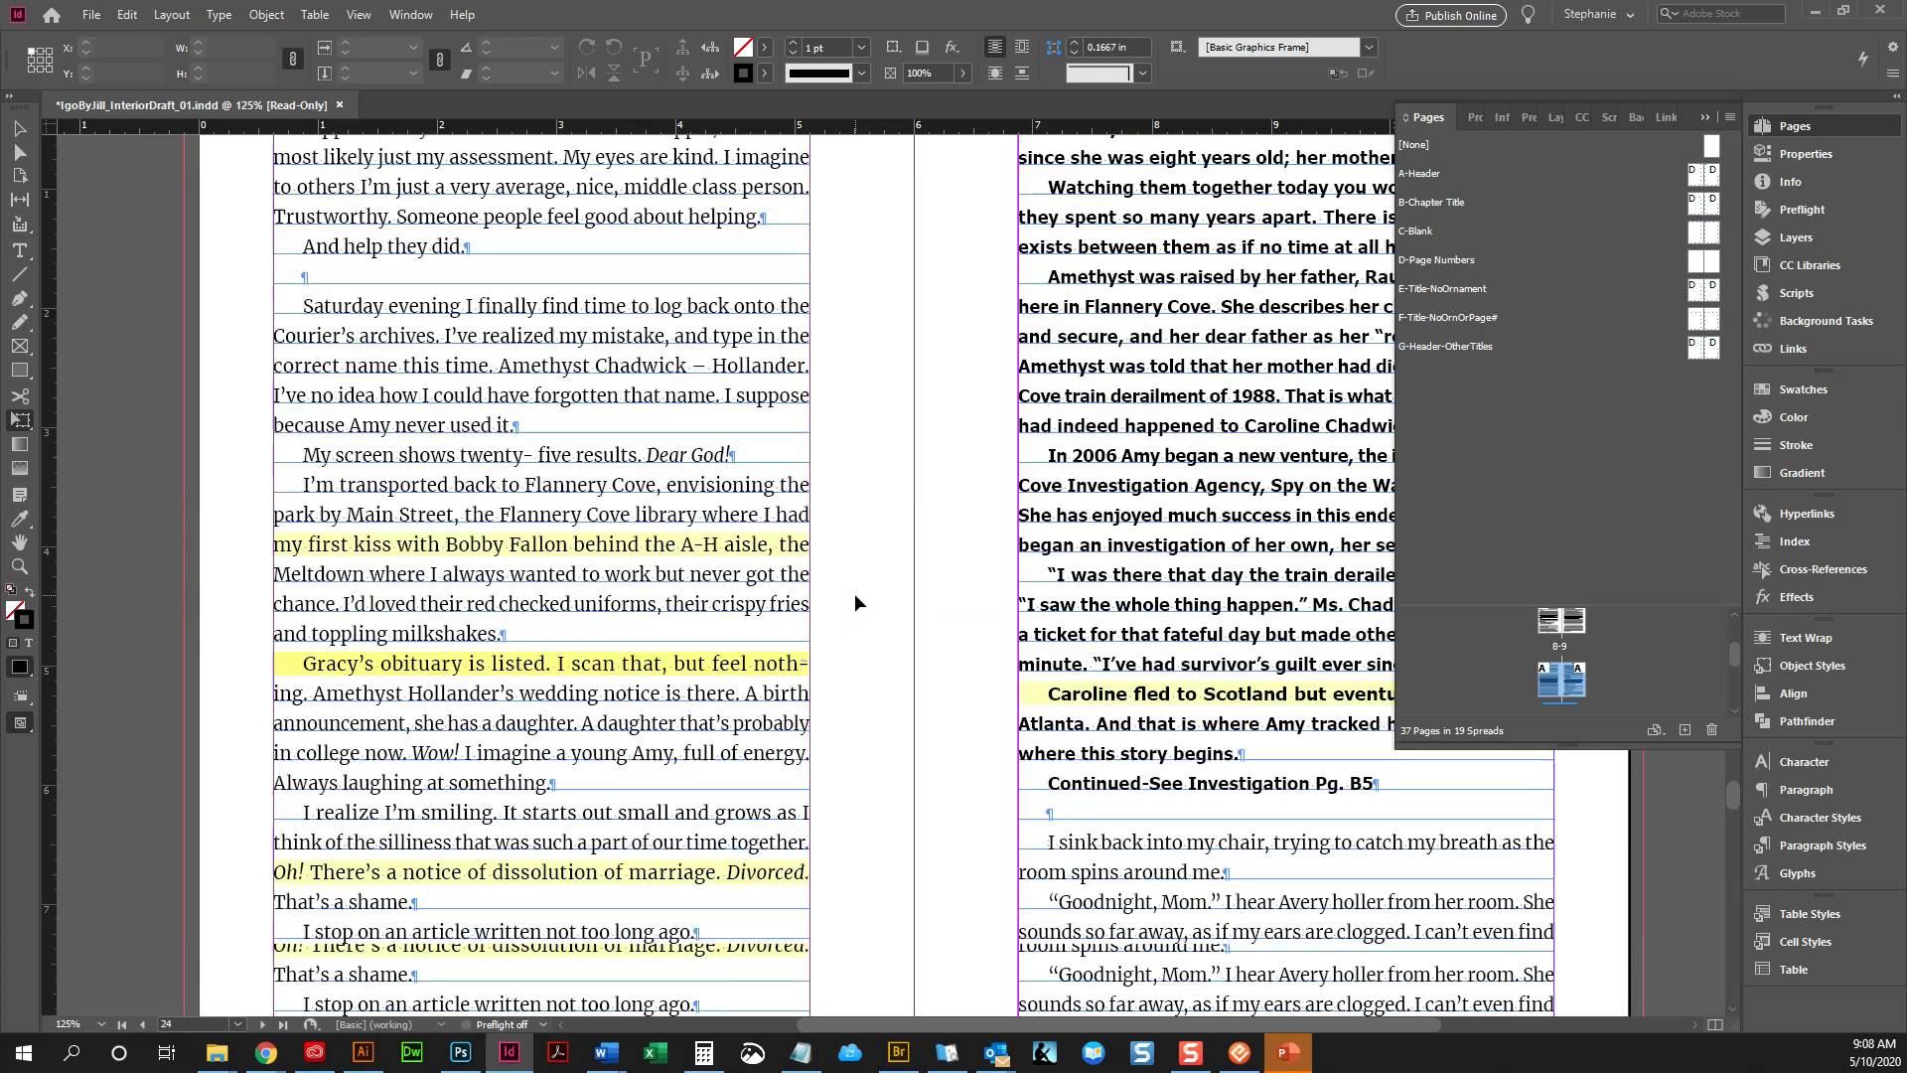
pyautogui.scroll(-15, 854, 593)
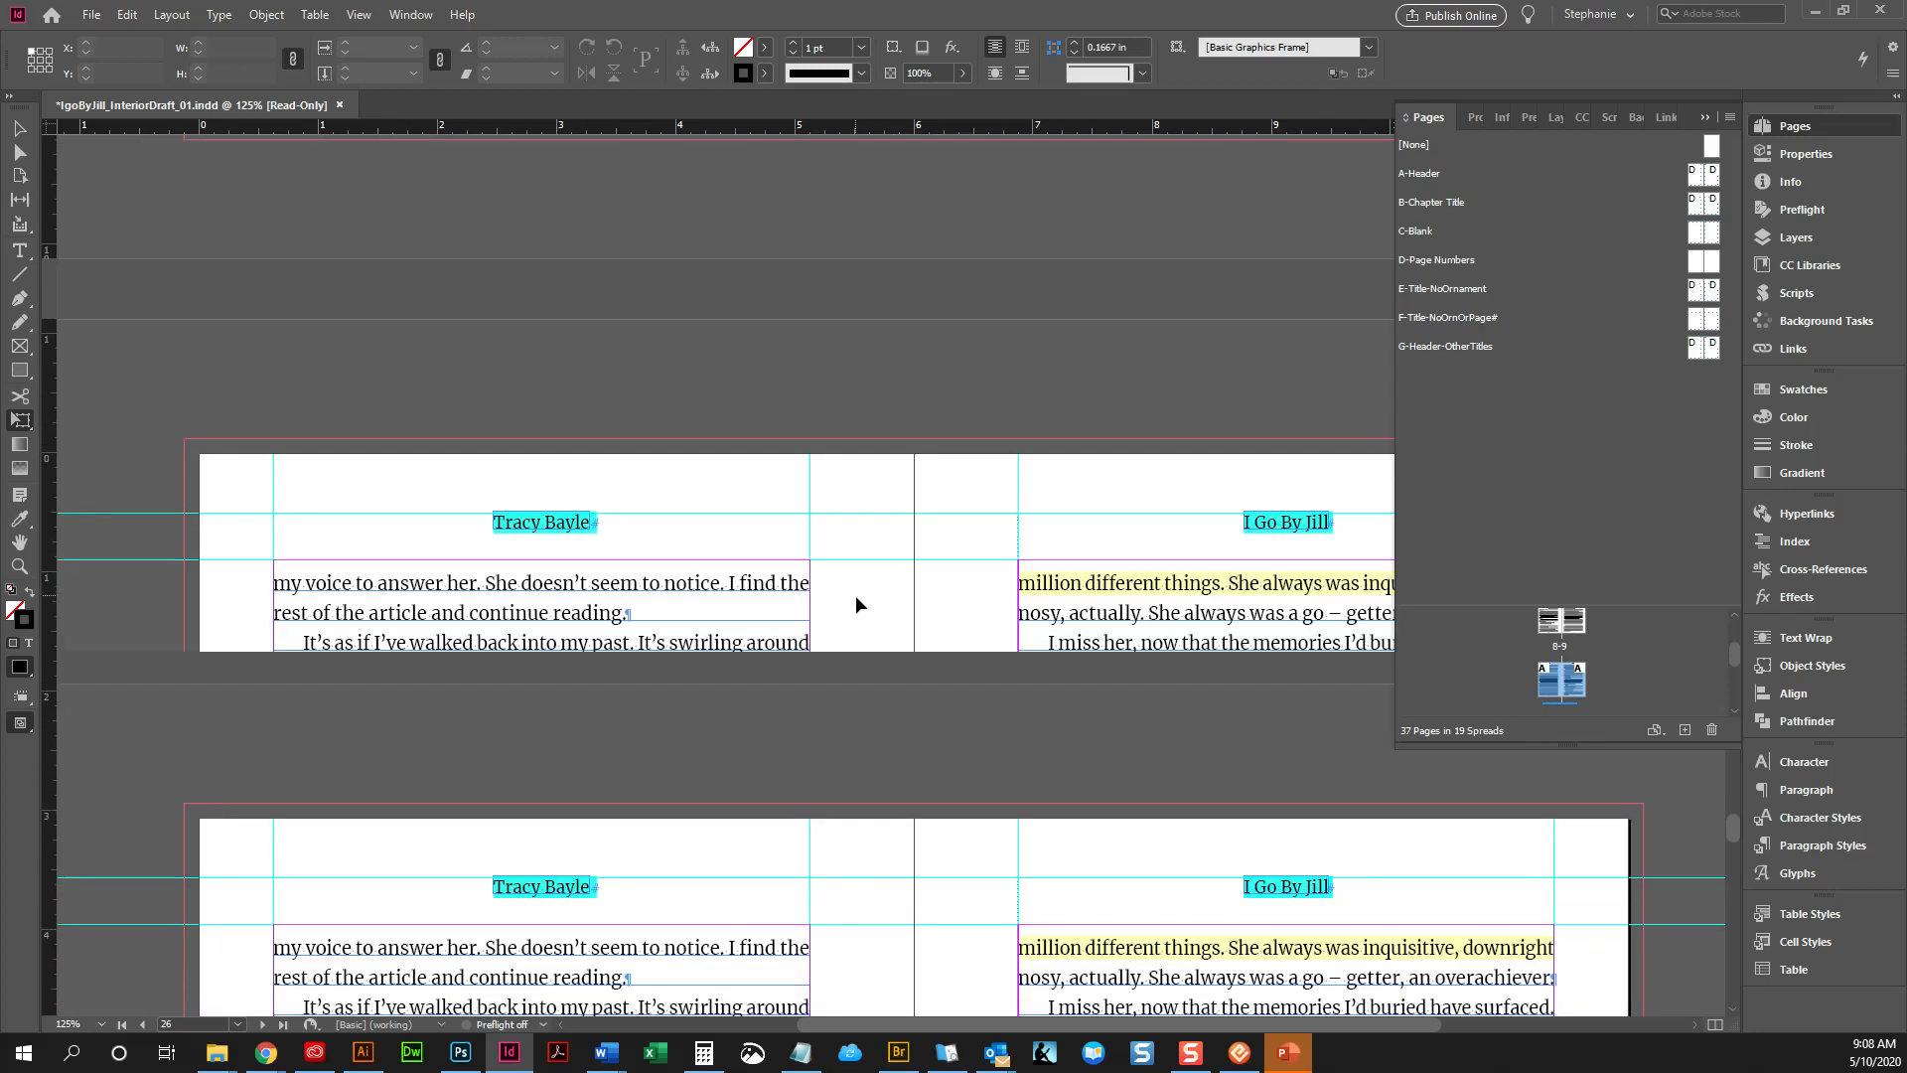
pyautogui.scroll(-1, 856, 603)
pyautogui.scroll(-10, 938, 920)
pyautogui.scroll(-15, 940, 920)
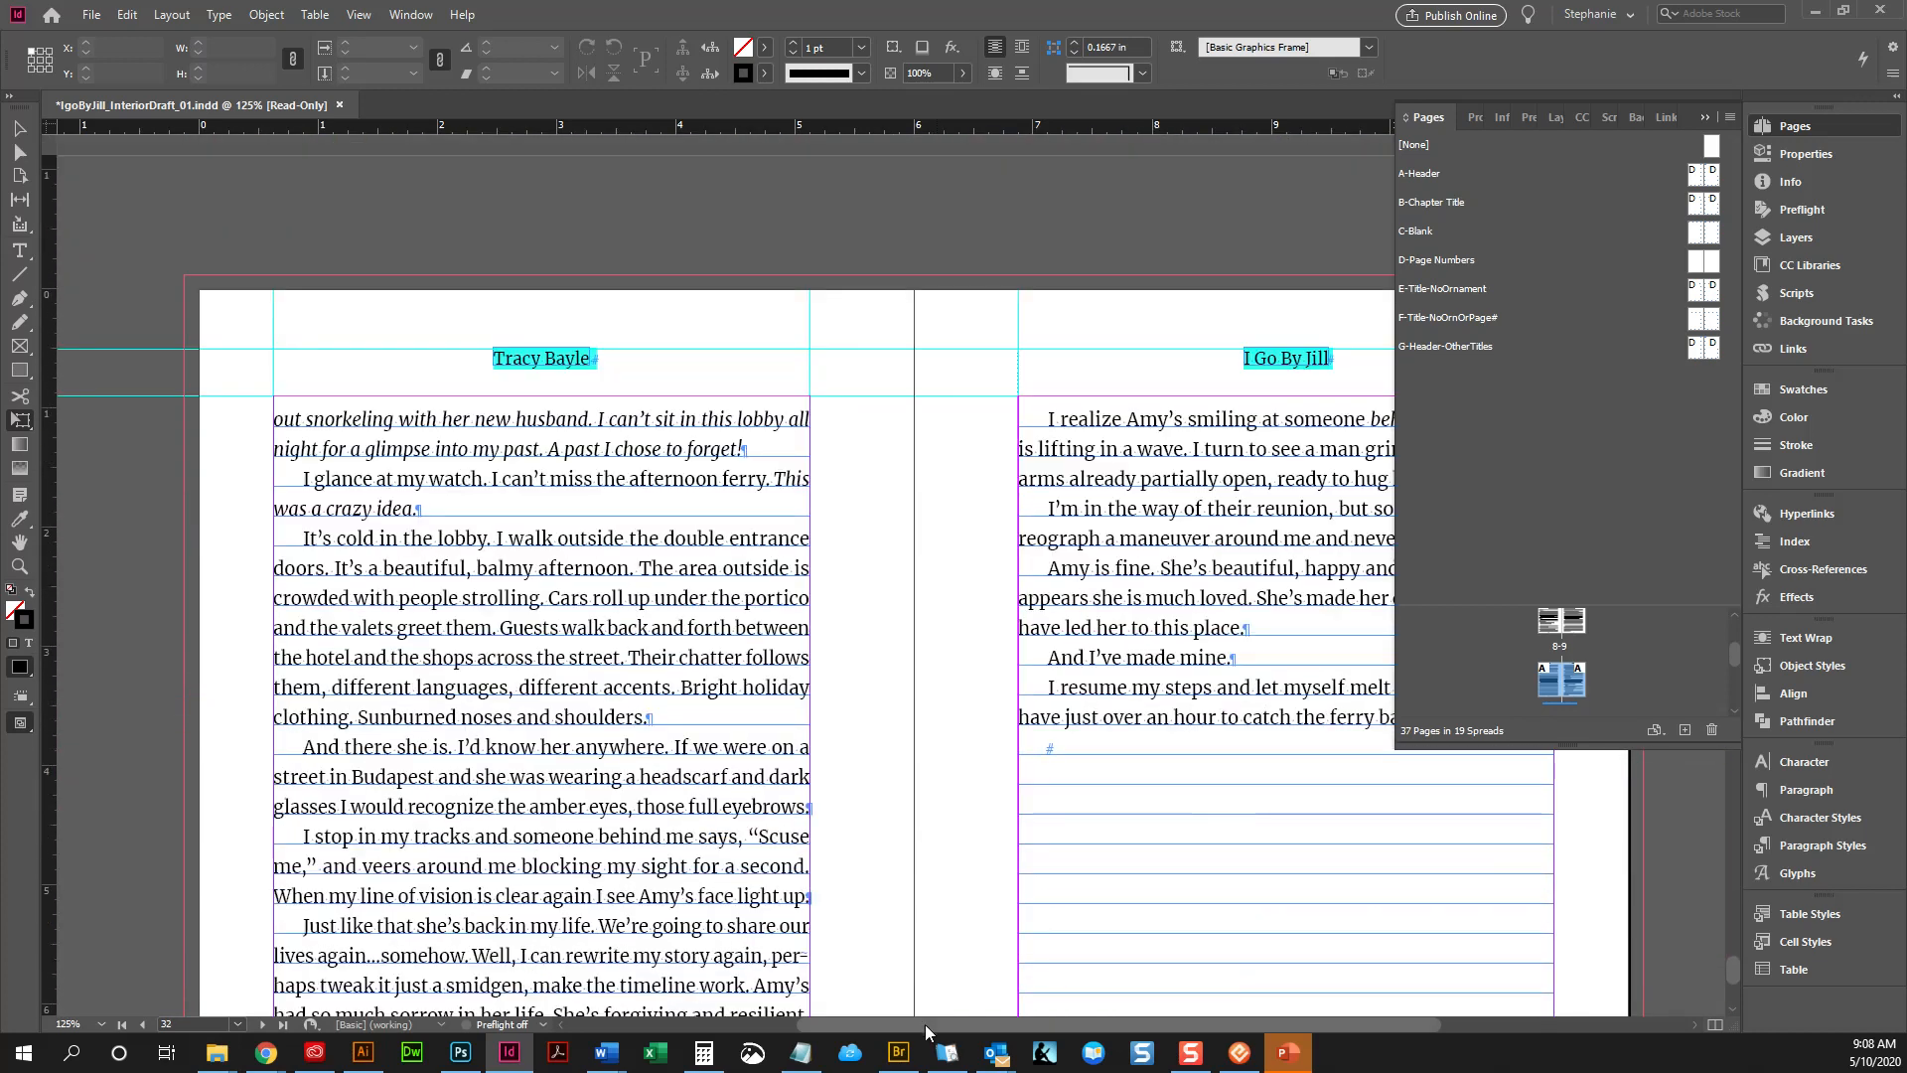
pyautogui.moveTo(926, 1023); pyautogui.dragTo(979, 1024)
pyautogui.scroll(-7, 921, 872)
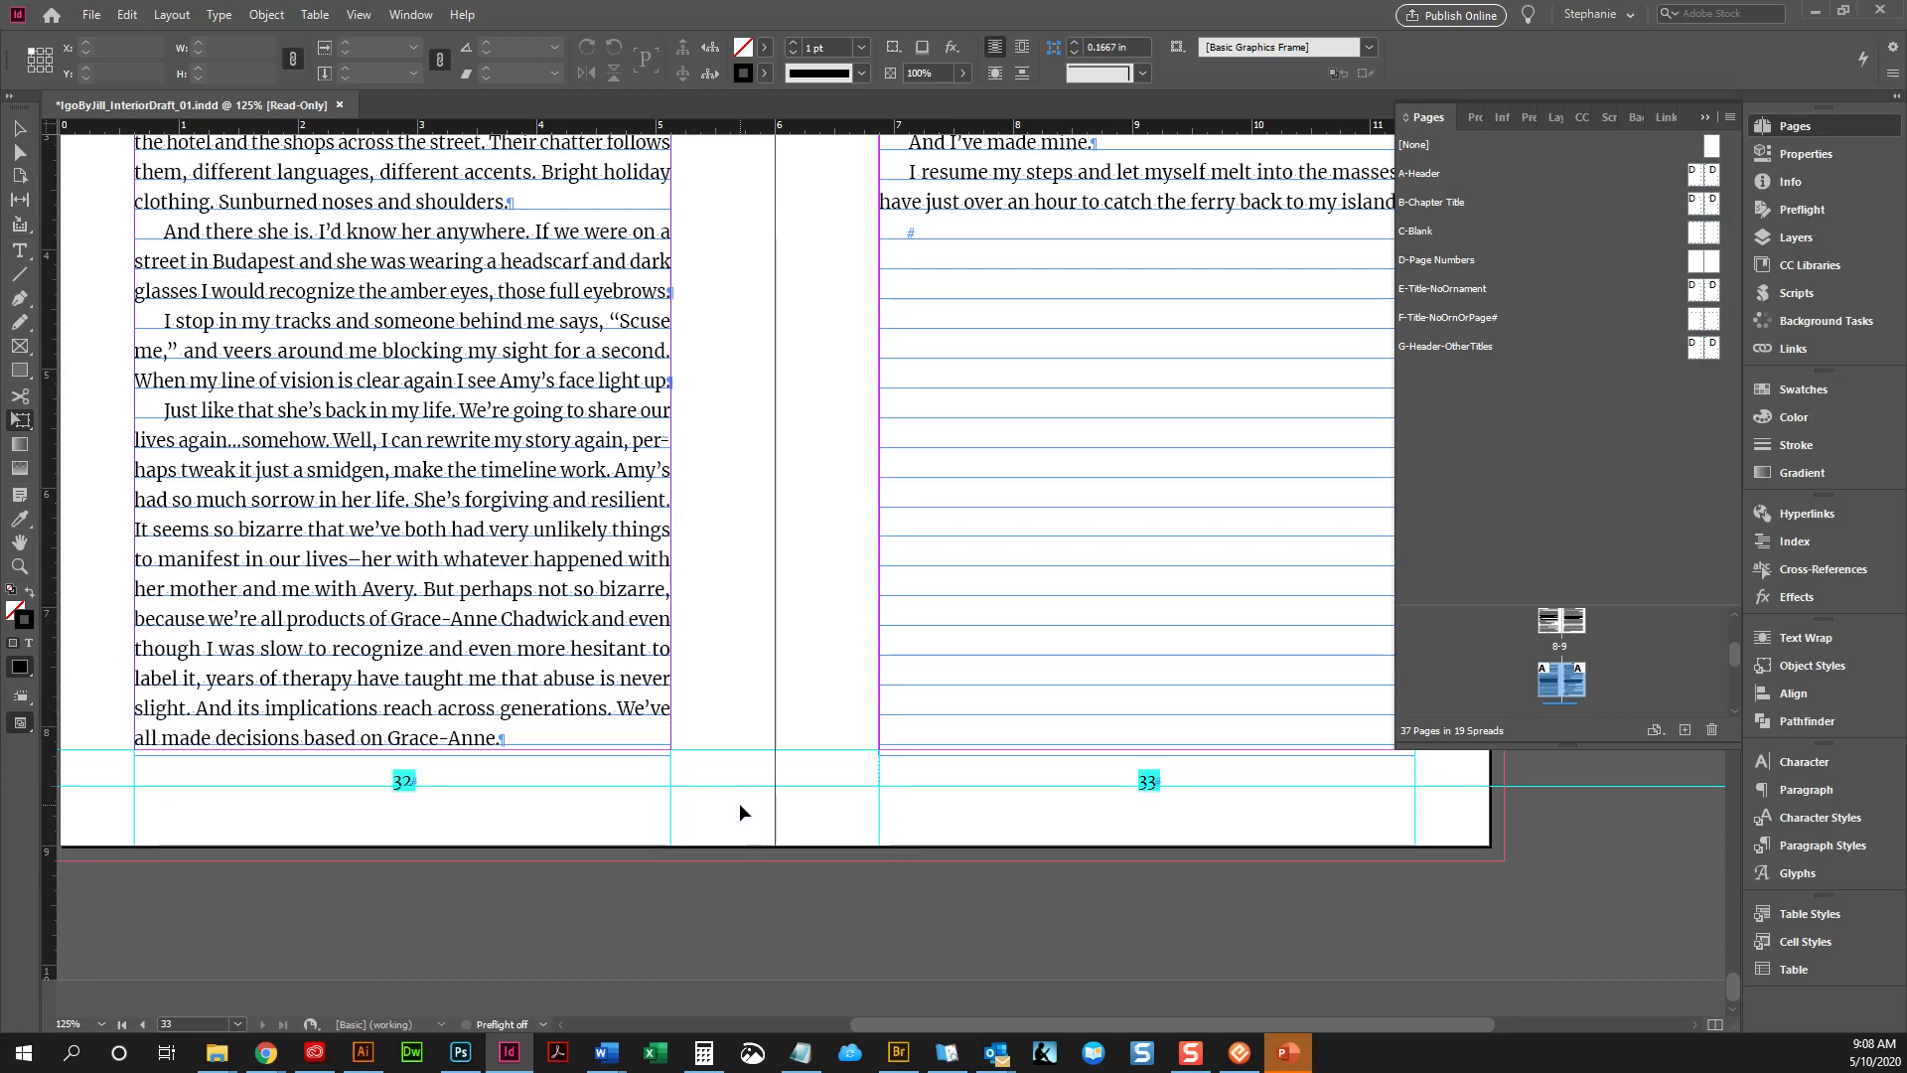
pyautogui.scroll(4, 762, 815)
pyautogui.scroll(-4, 762, 814)
pyautogui.scroll(15, 987, 785)
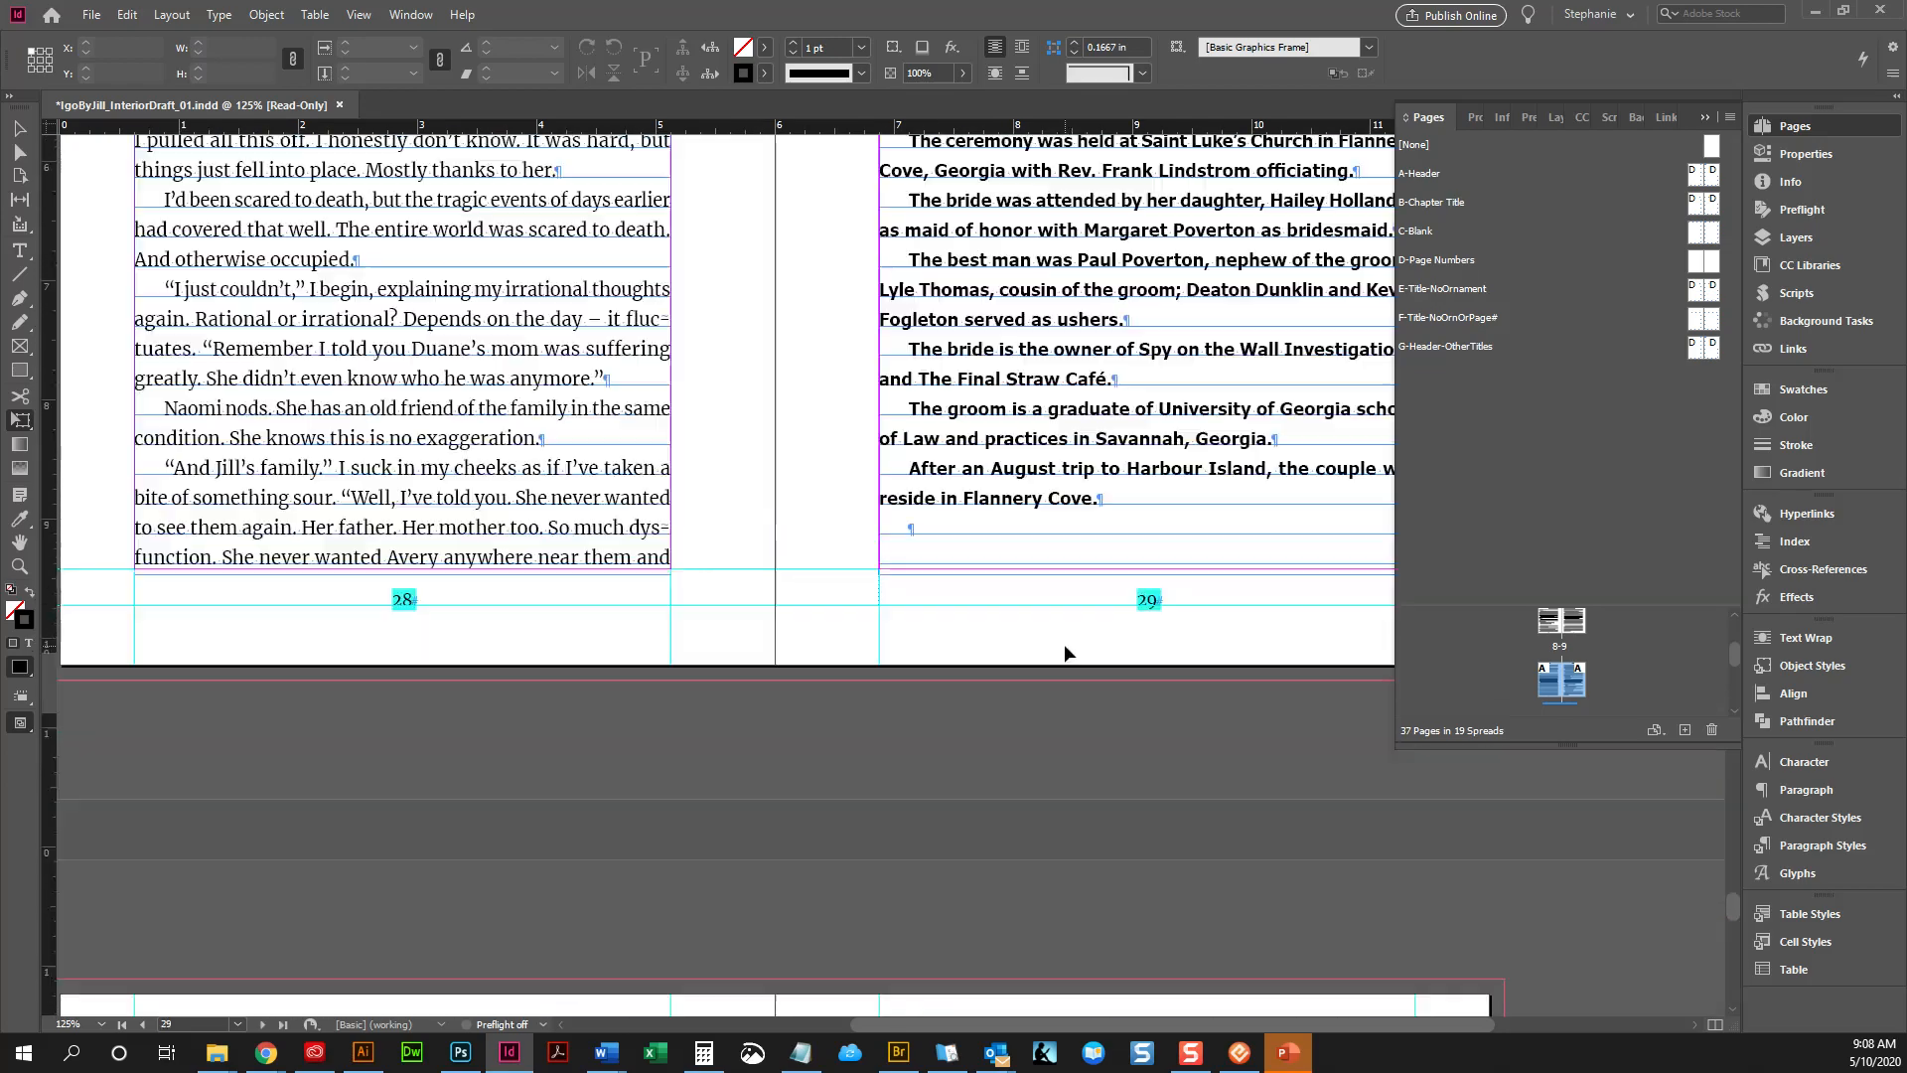
pyautogui.scroll(15, 1070, 642)
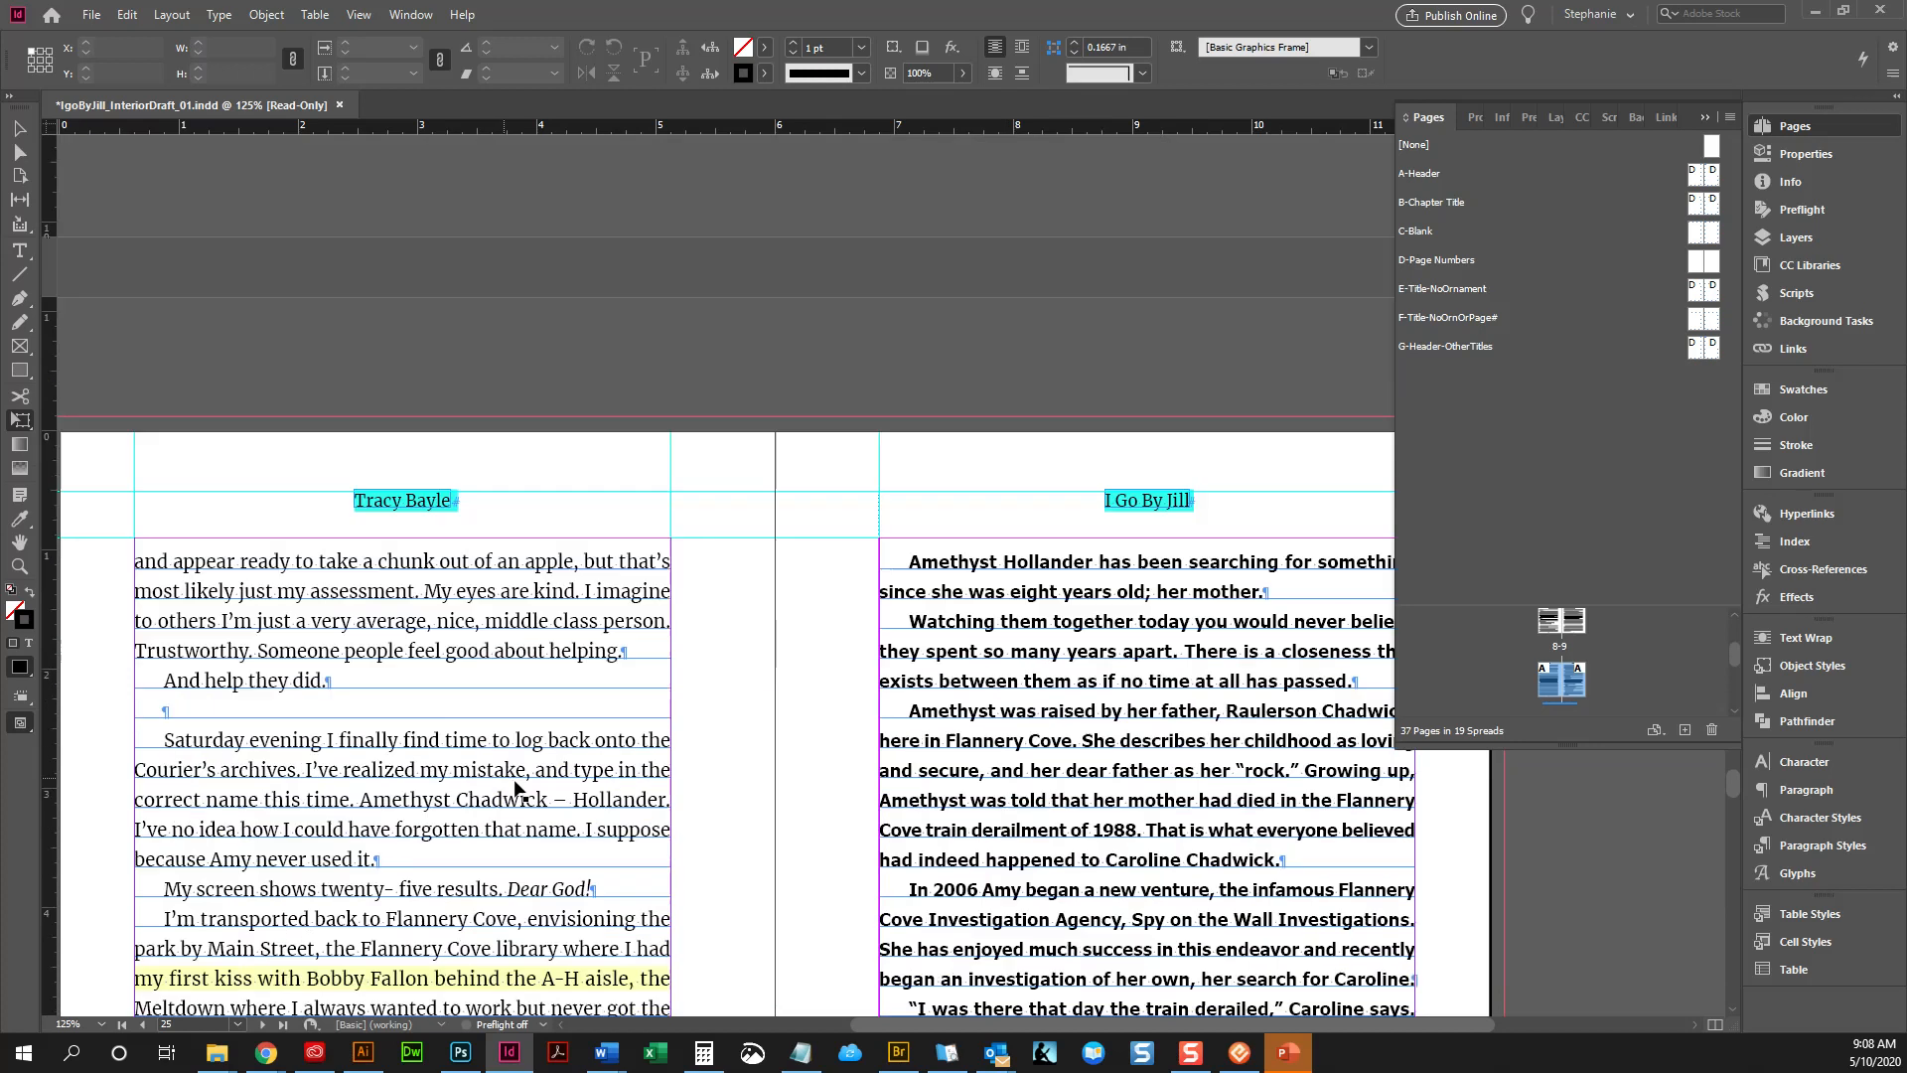
# Break the text to page 23 after "I knew nothing of her field." on page 22 and remove the leftover empty paragraph
pyautogui.click(252, 709)
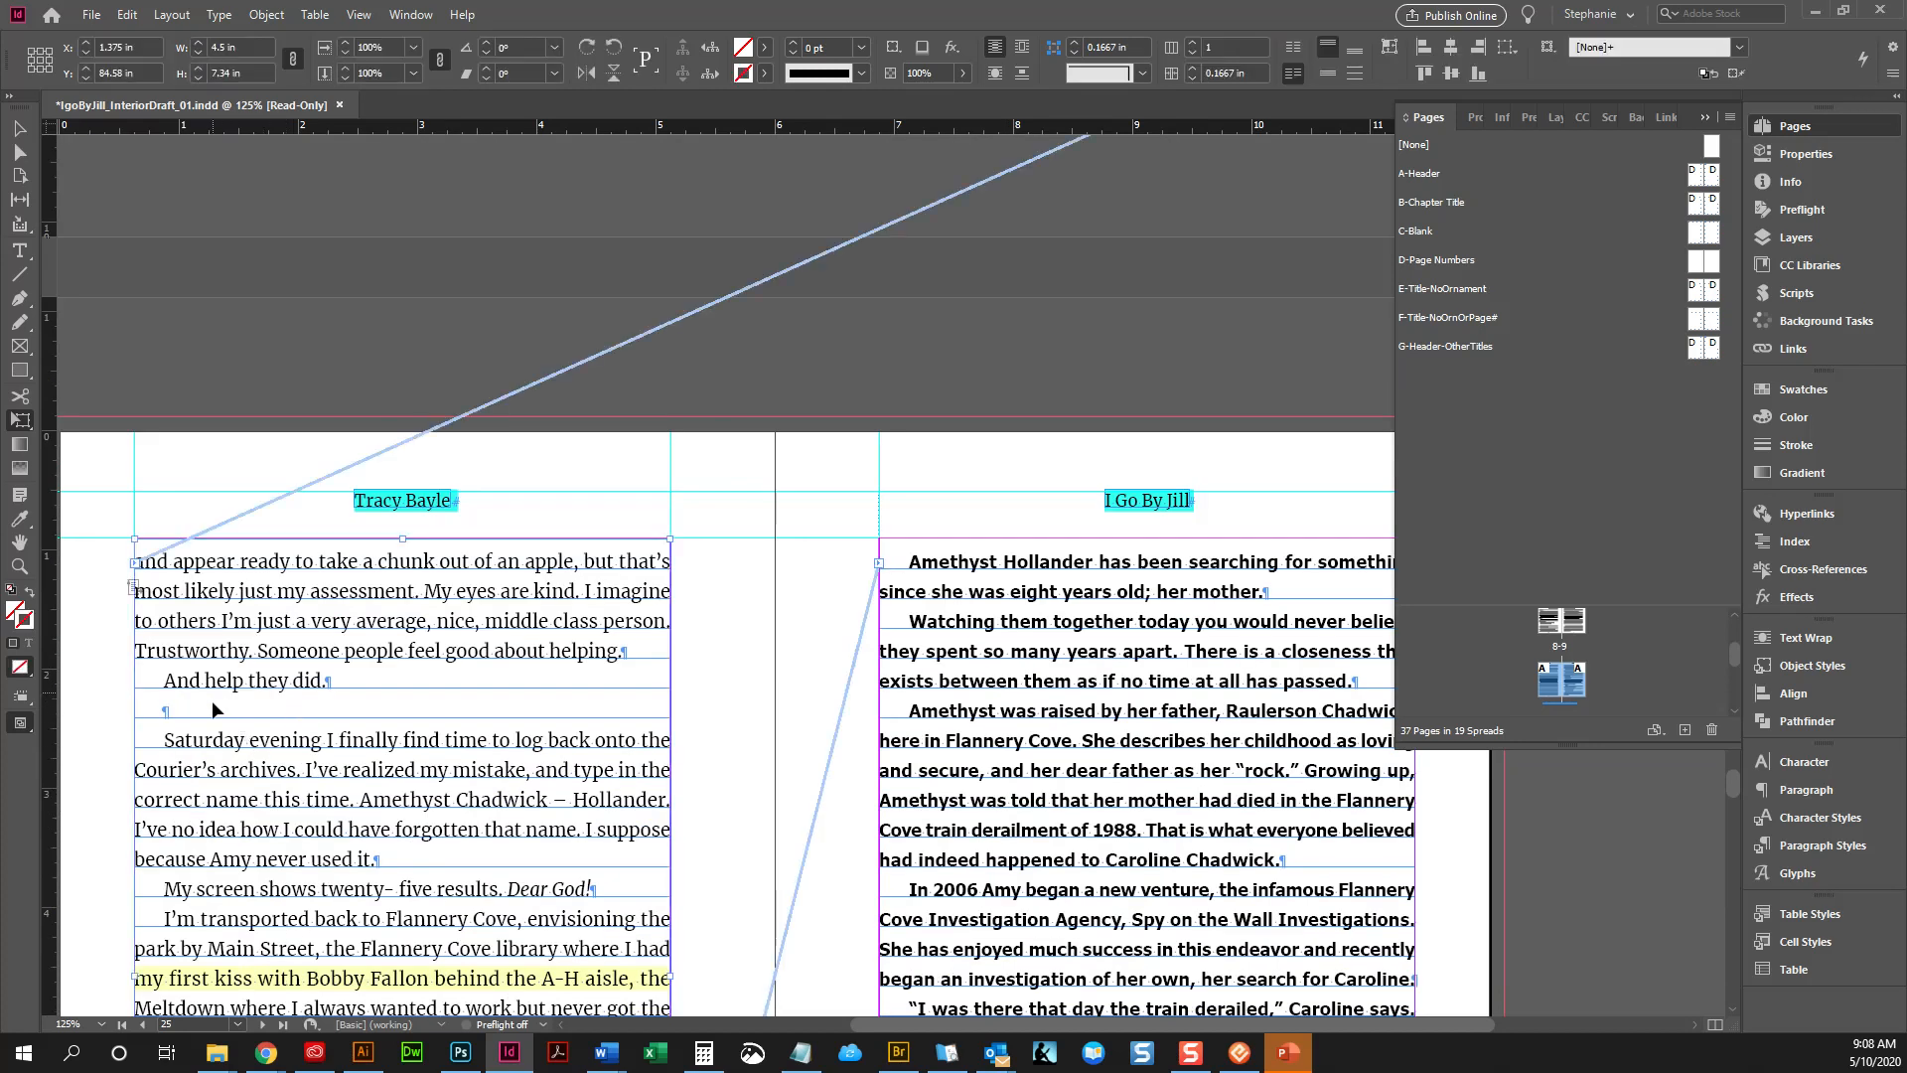
pyautogui.scroll(2, 244, 713)
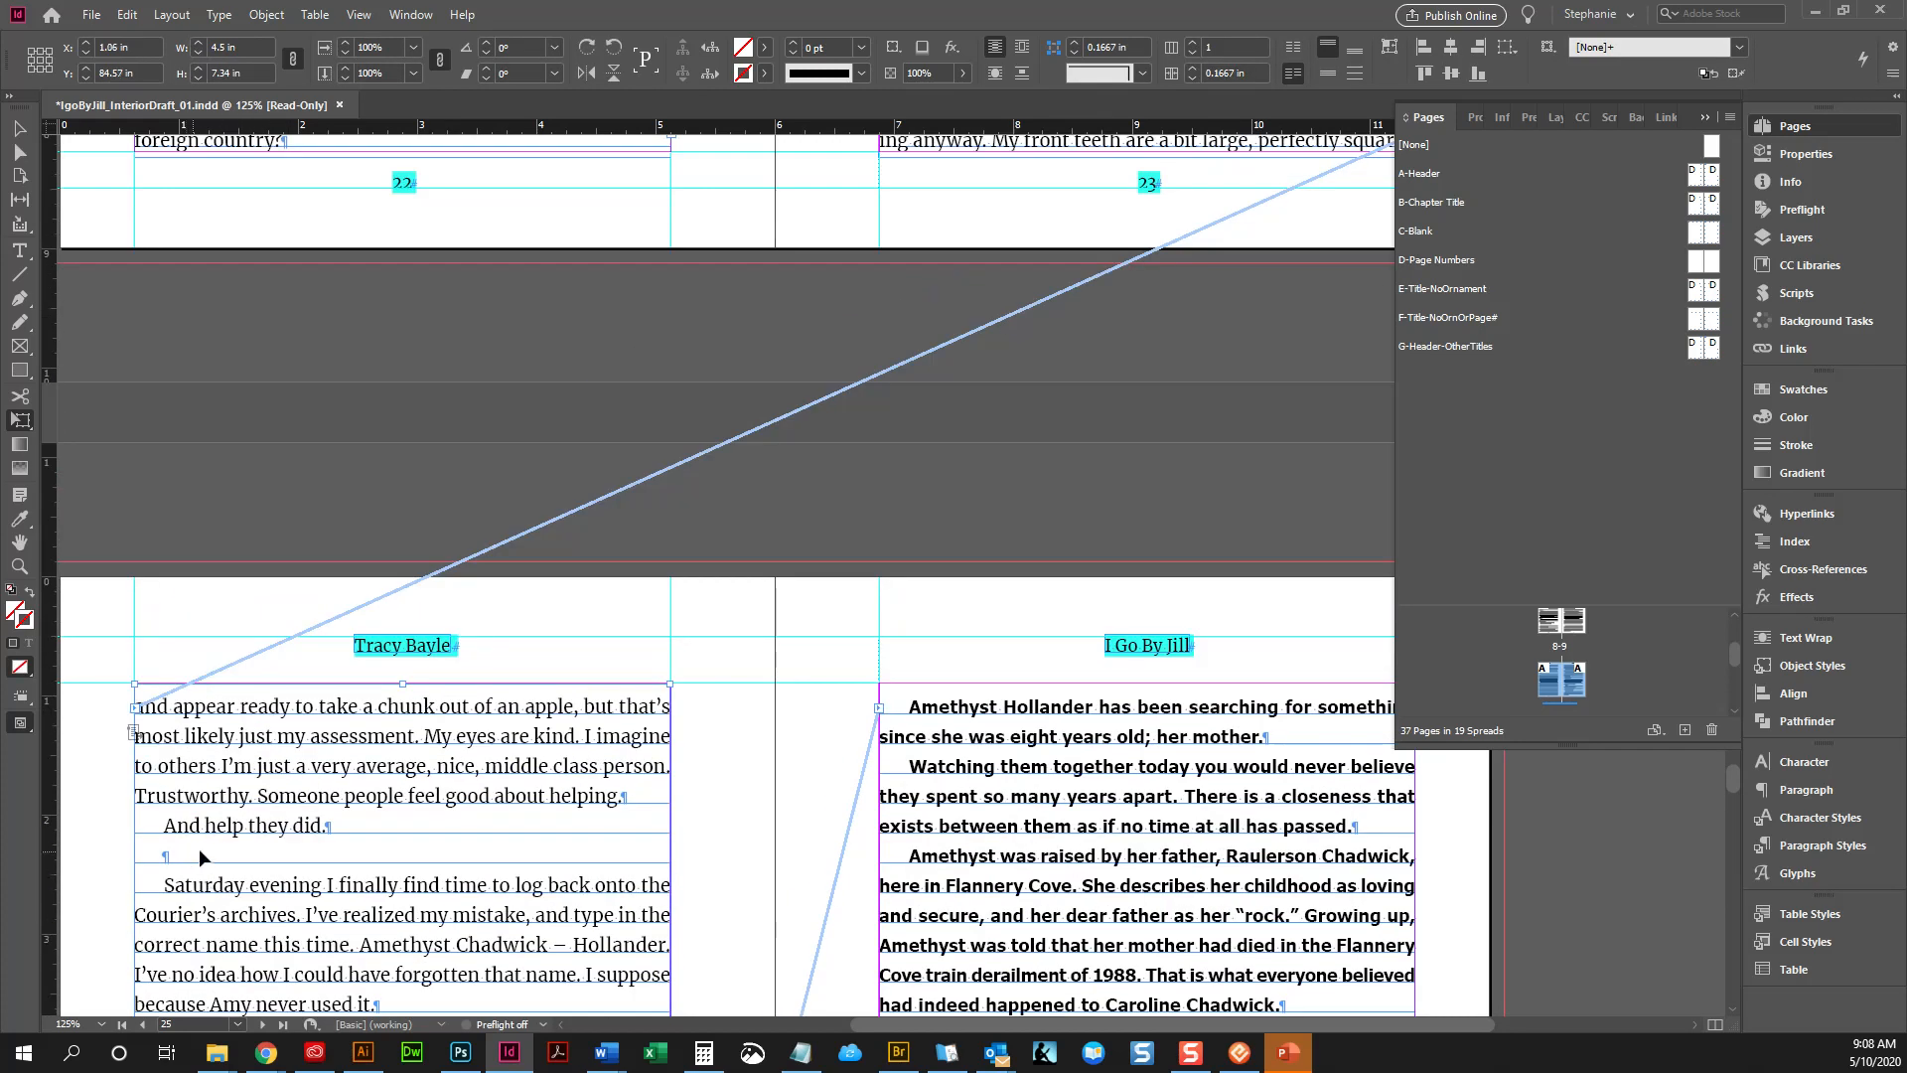
pyautogui.click(21, 251)
pyautogui.scroll(-1, 727, 691)
pyautogui.scroll(13, 709, 695)
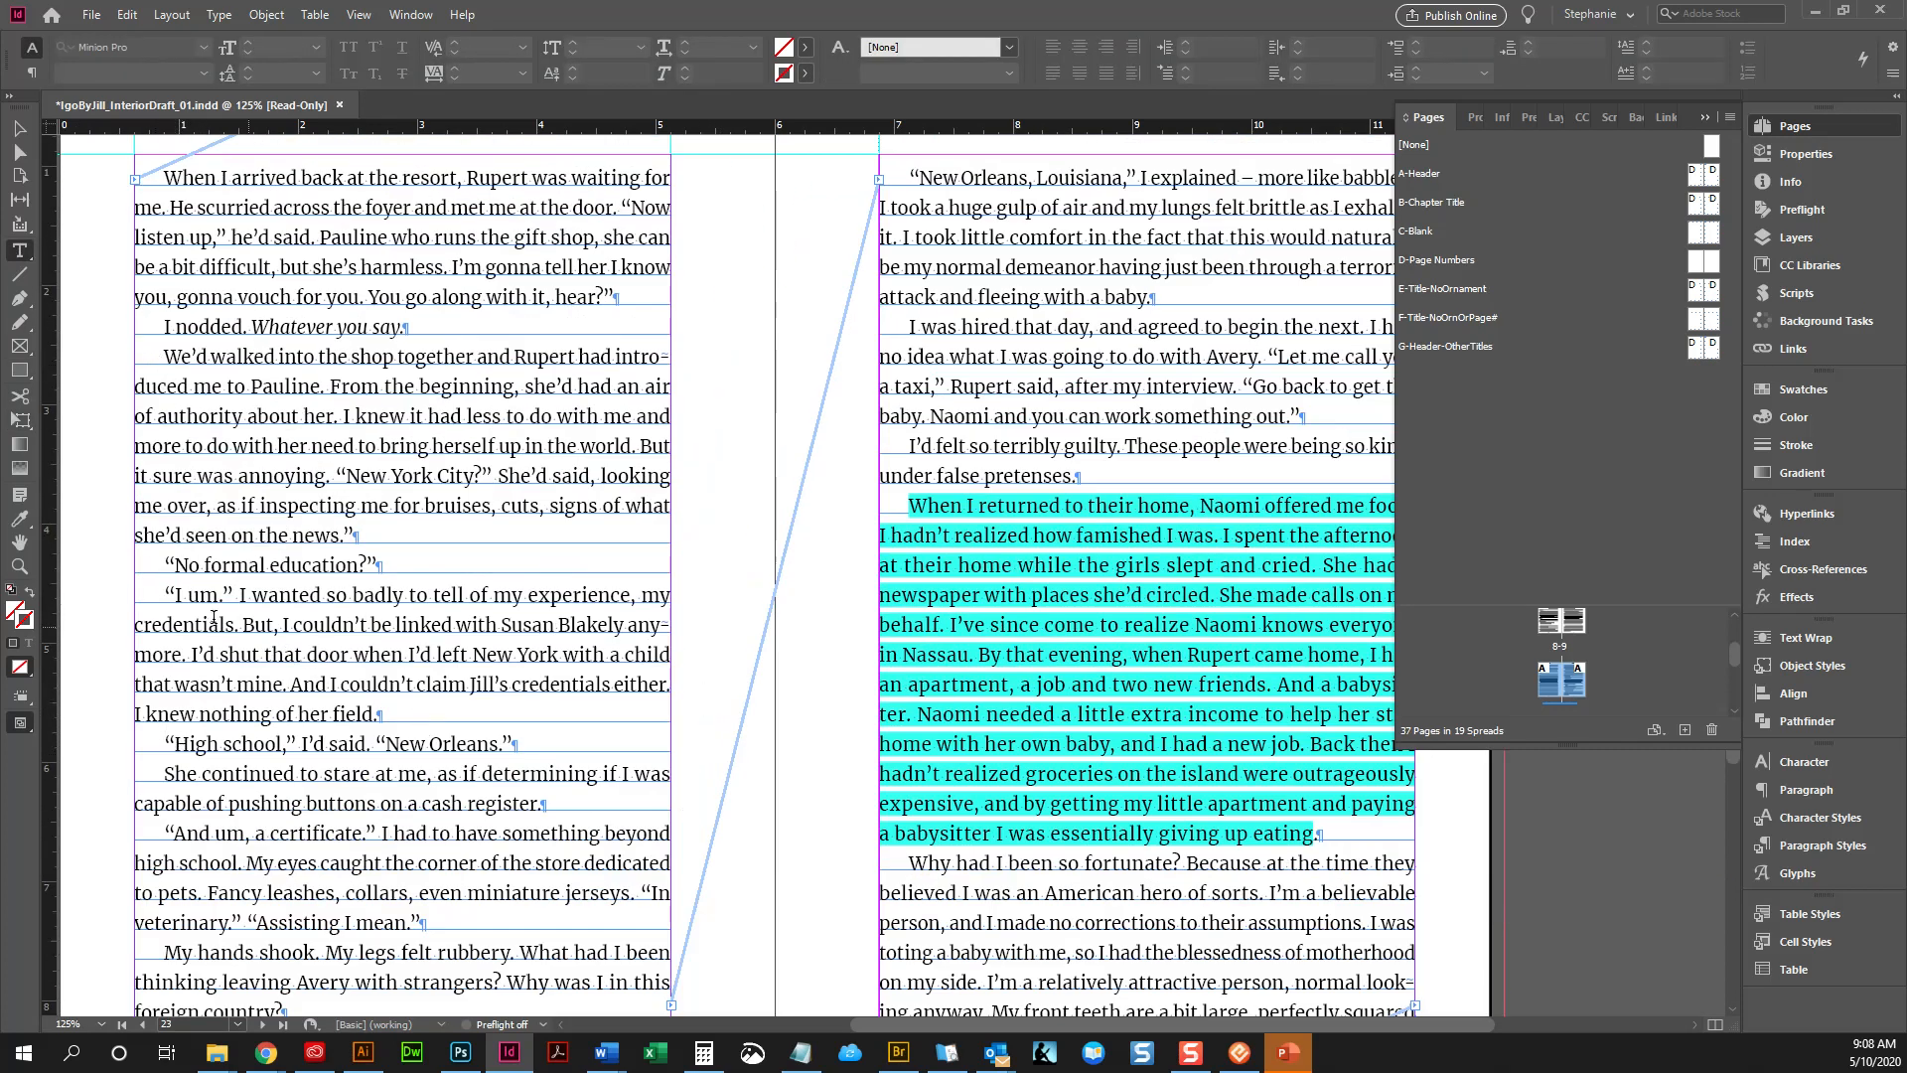
pyautogui.scroll(-1, 437, 816)
pyautogui.click(444, 644)
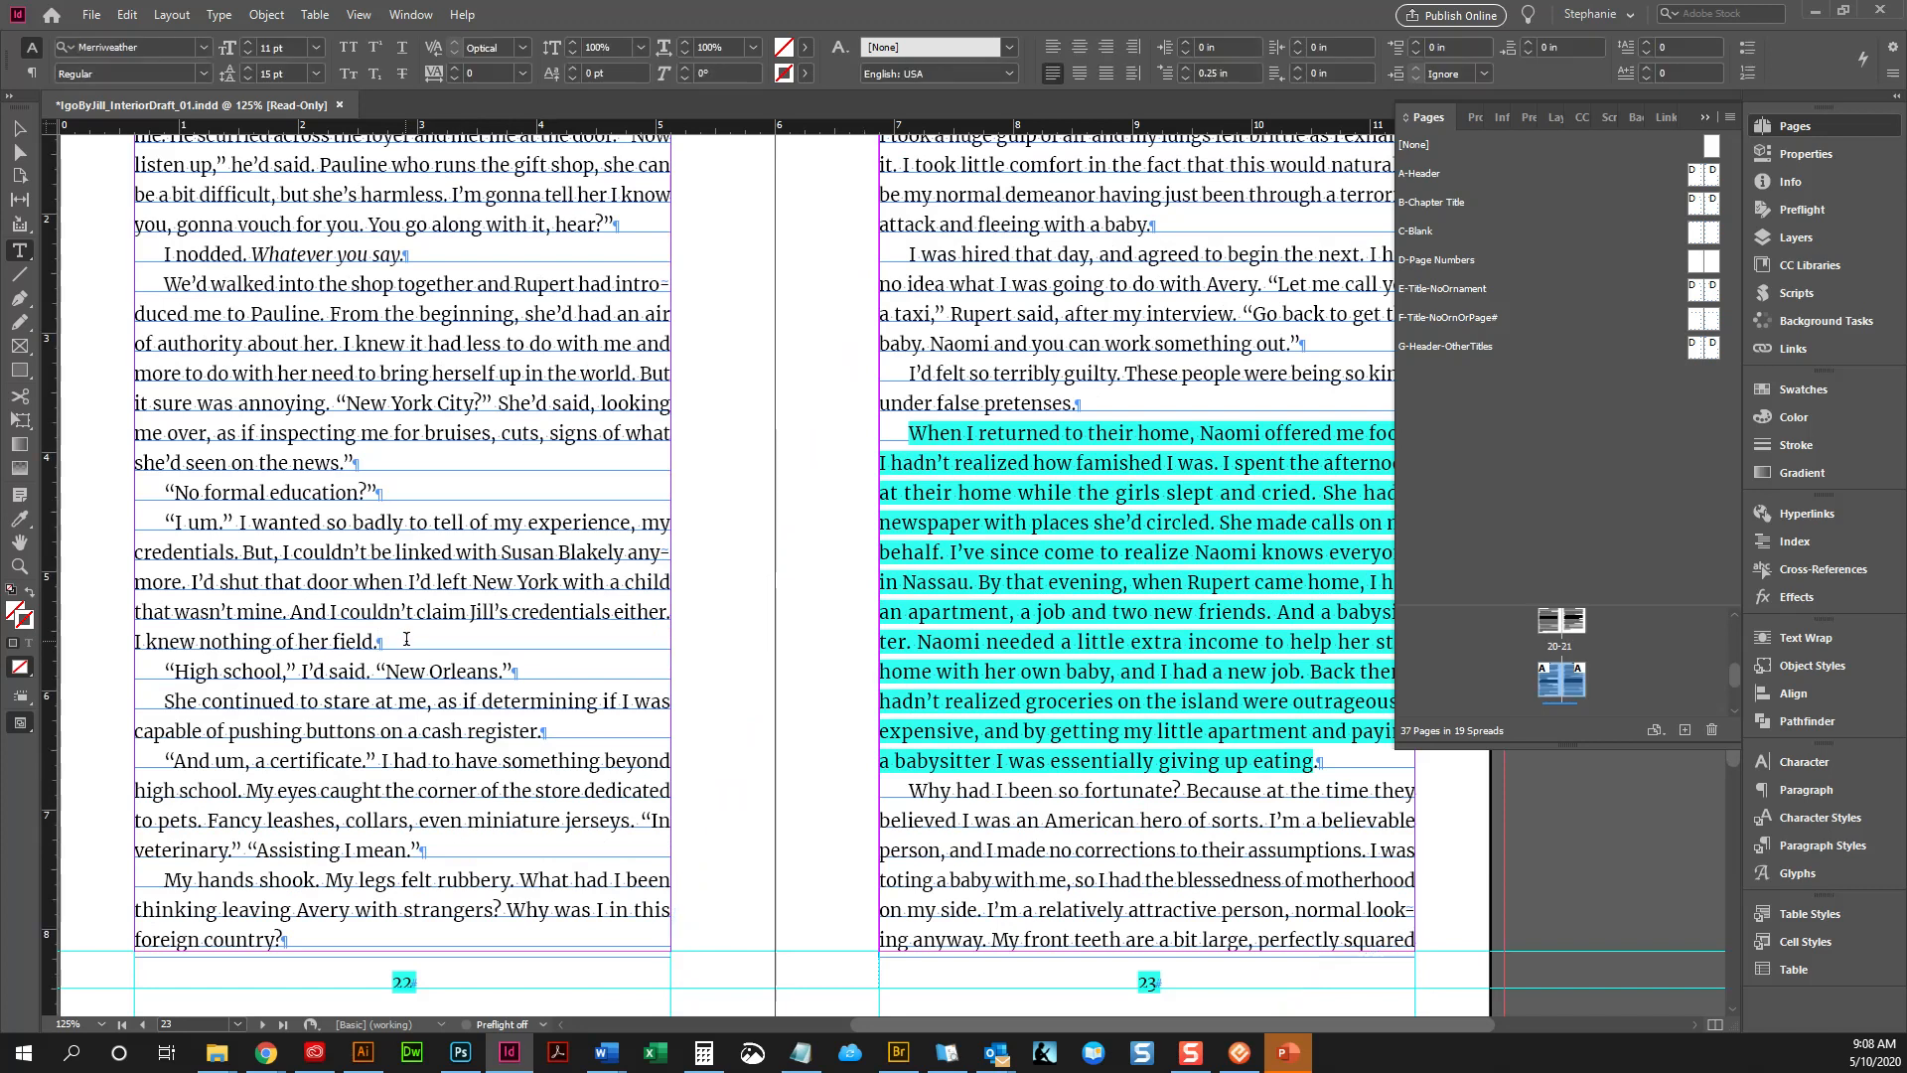
pyautogui.press('KP_Enter')
pyautogui.press('Delete')
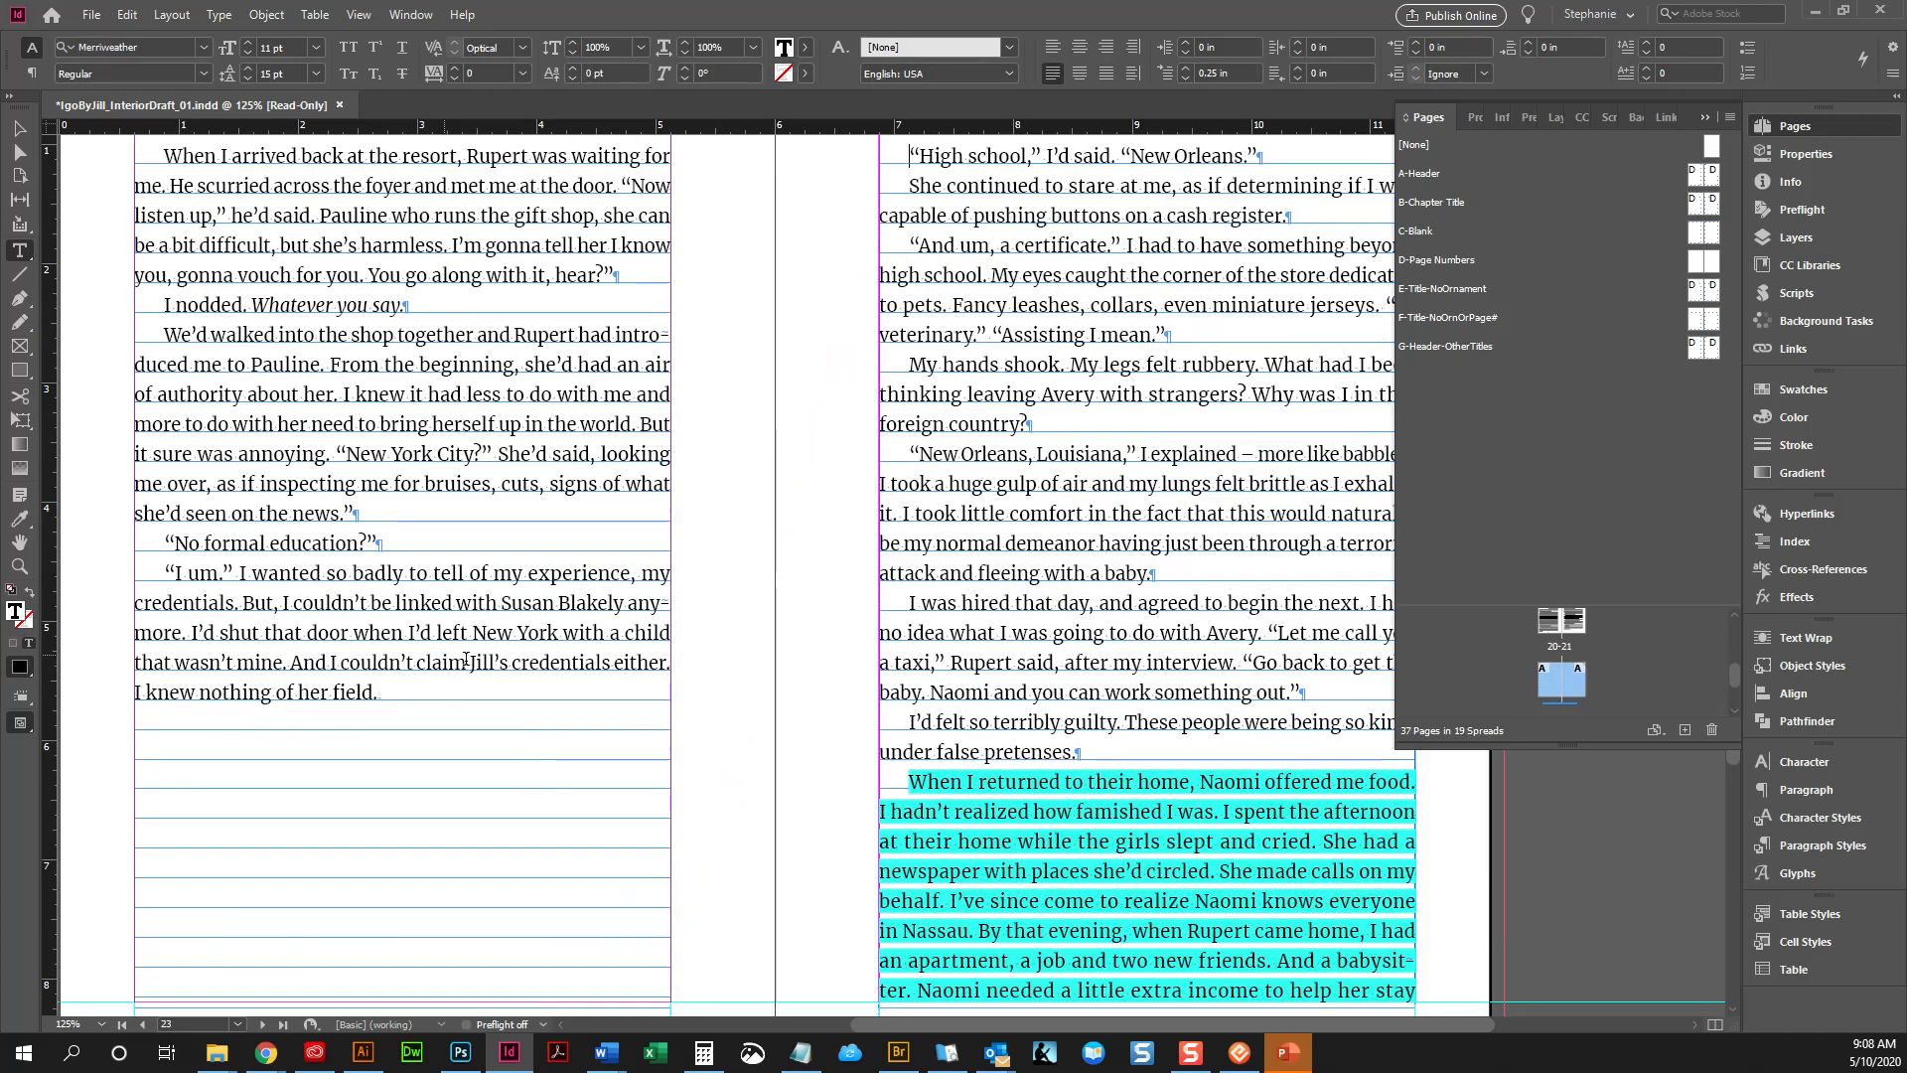
# Add a "Chapter 2" line at the start of page 23's text and apply the ChapterNumber paragraph style
pyautogui.press('Return')
pyautogui.write('Chapter 2')
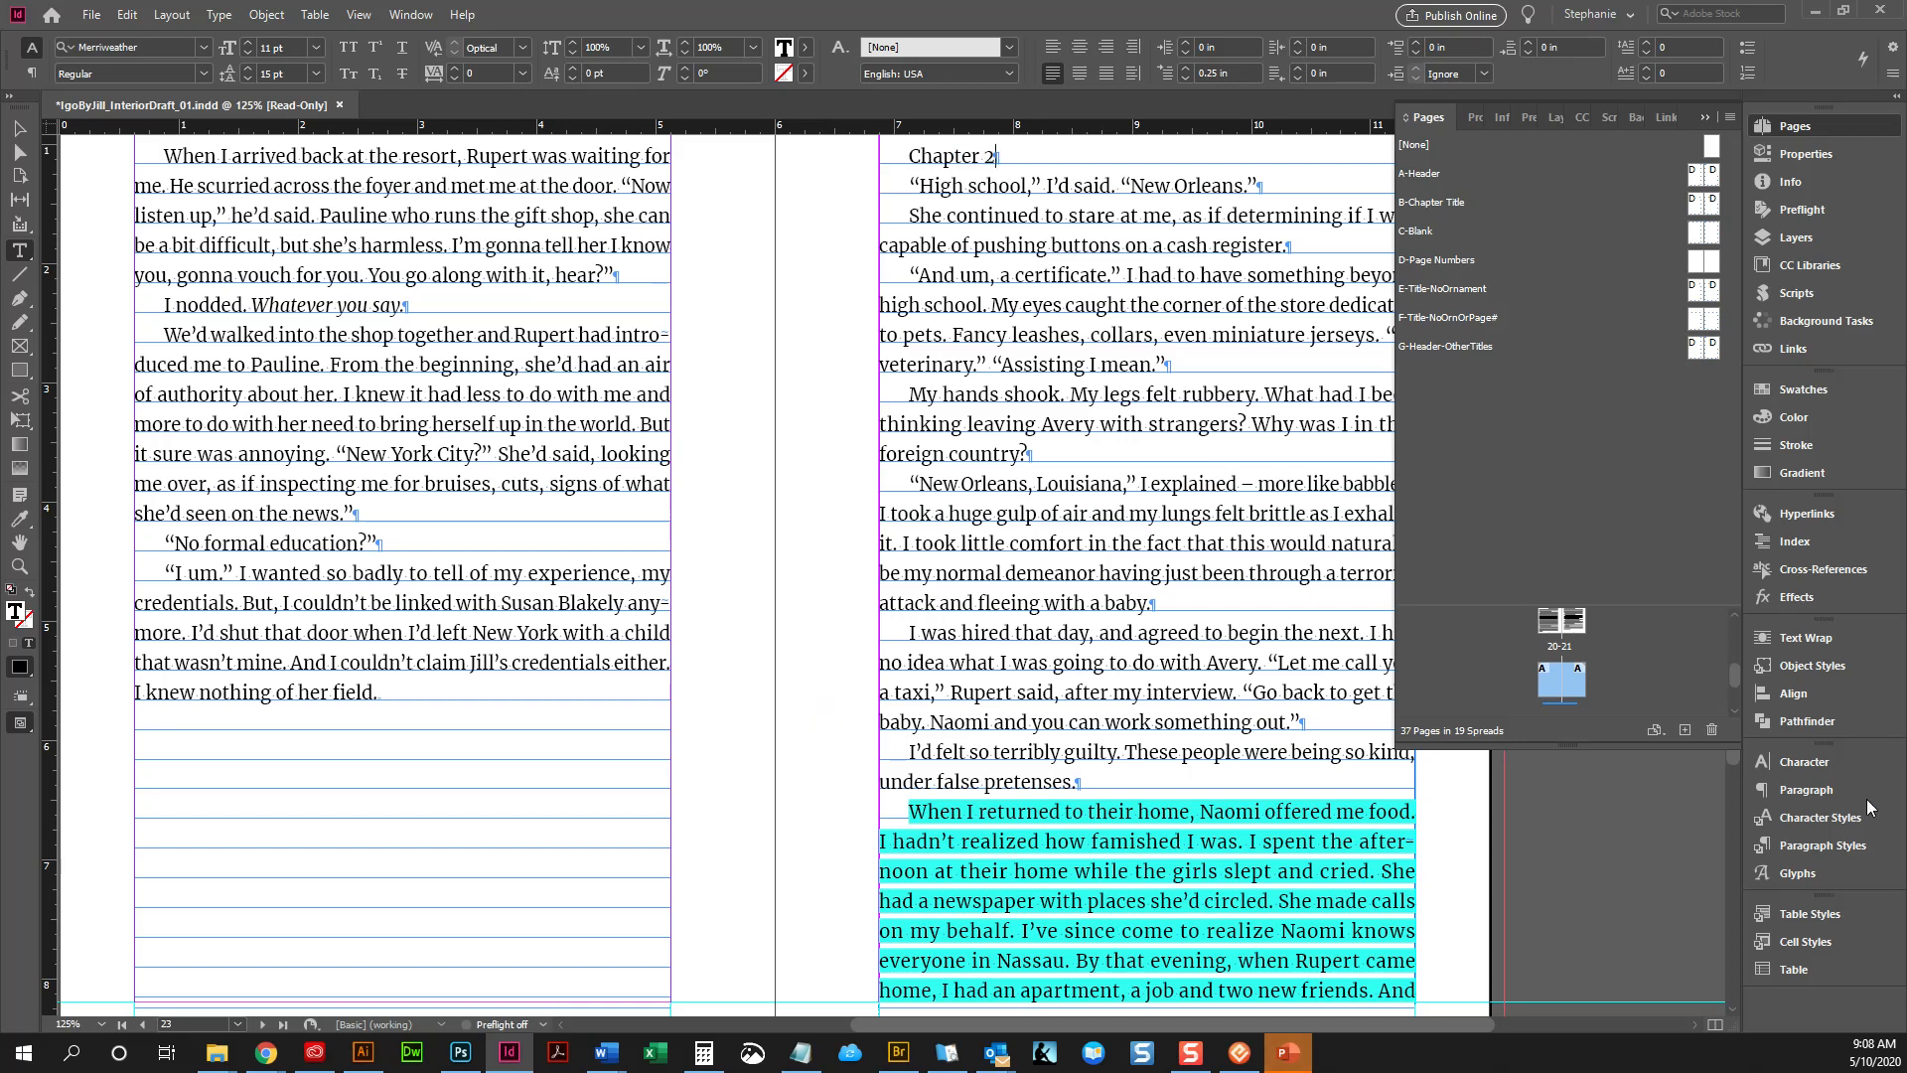
pyautogui.click(1793, 845)
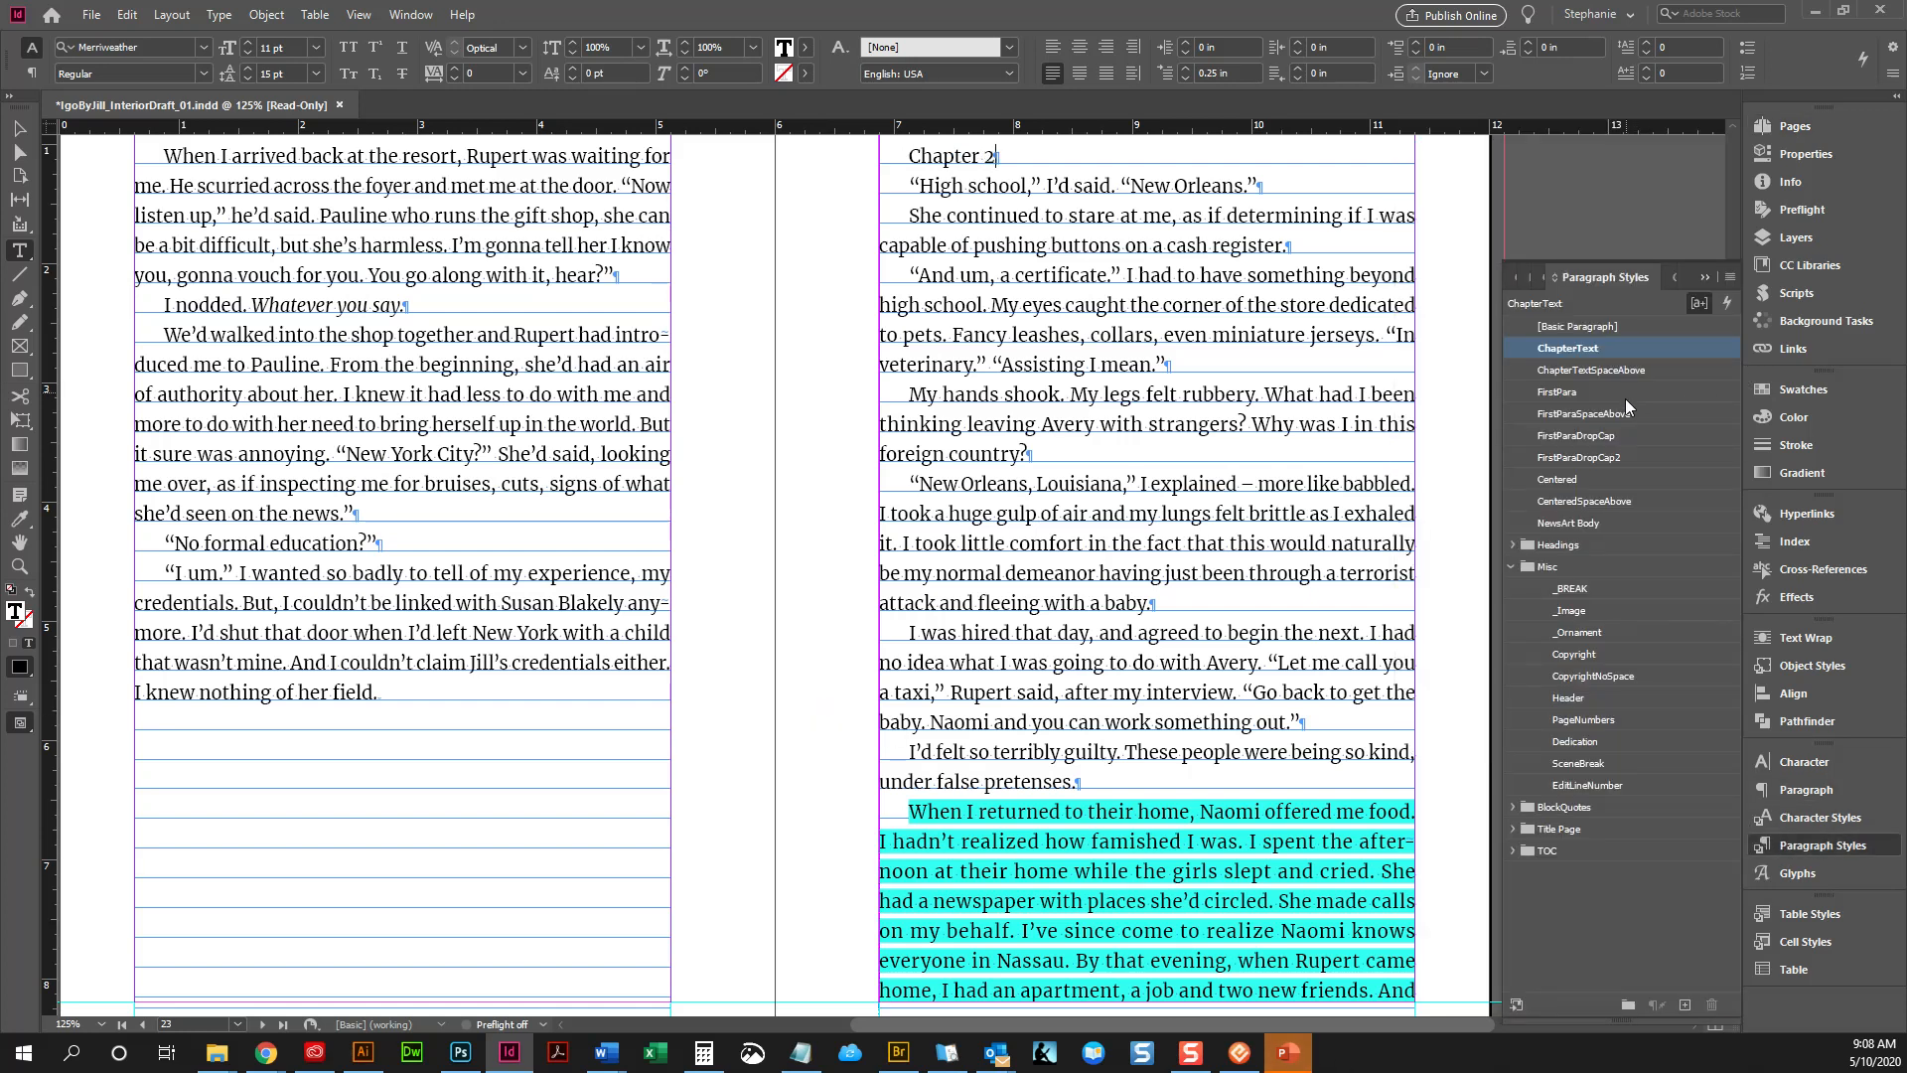
pyautogui.click(1512, 546)
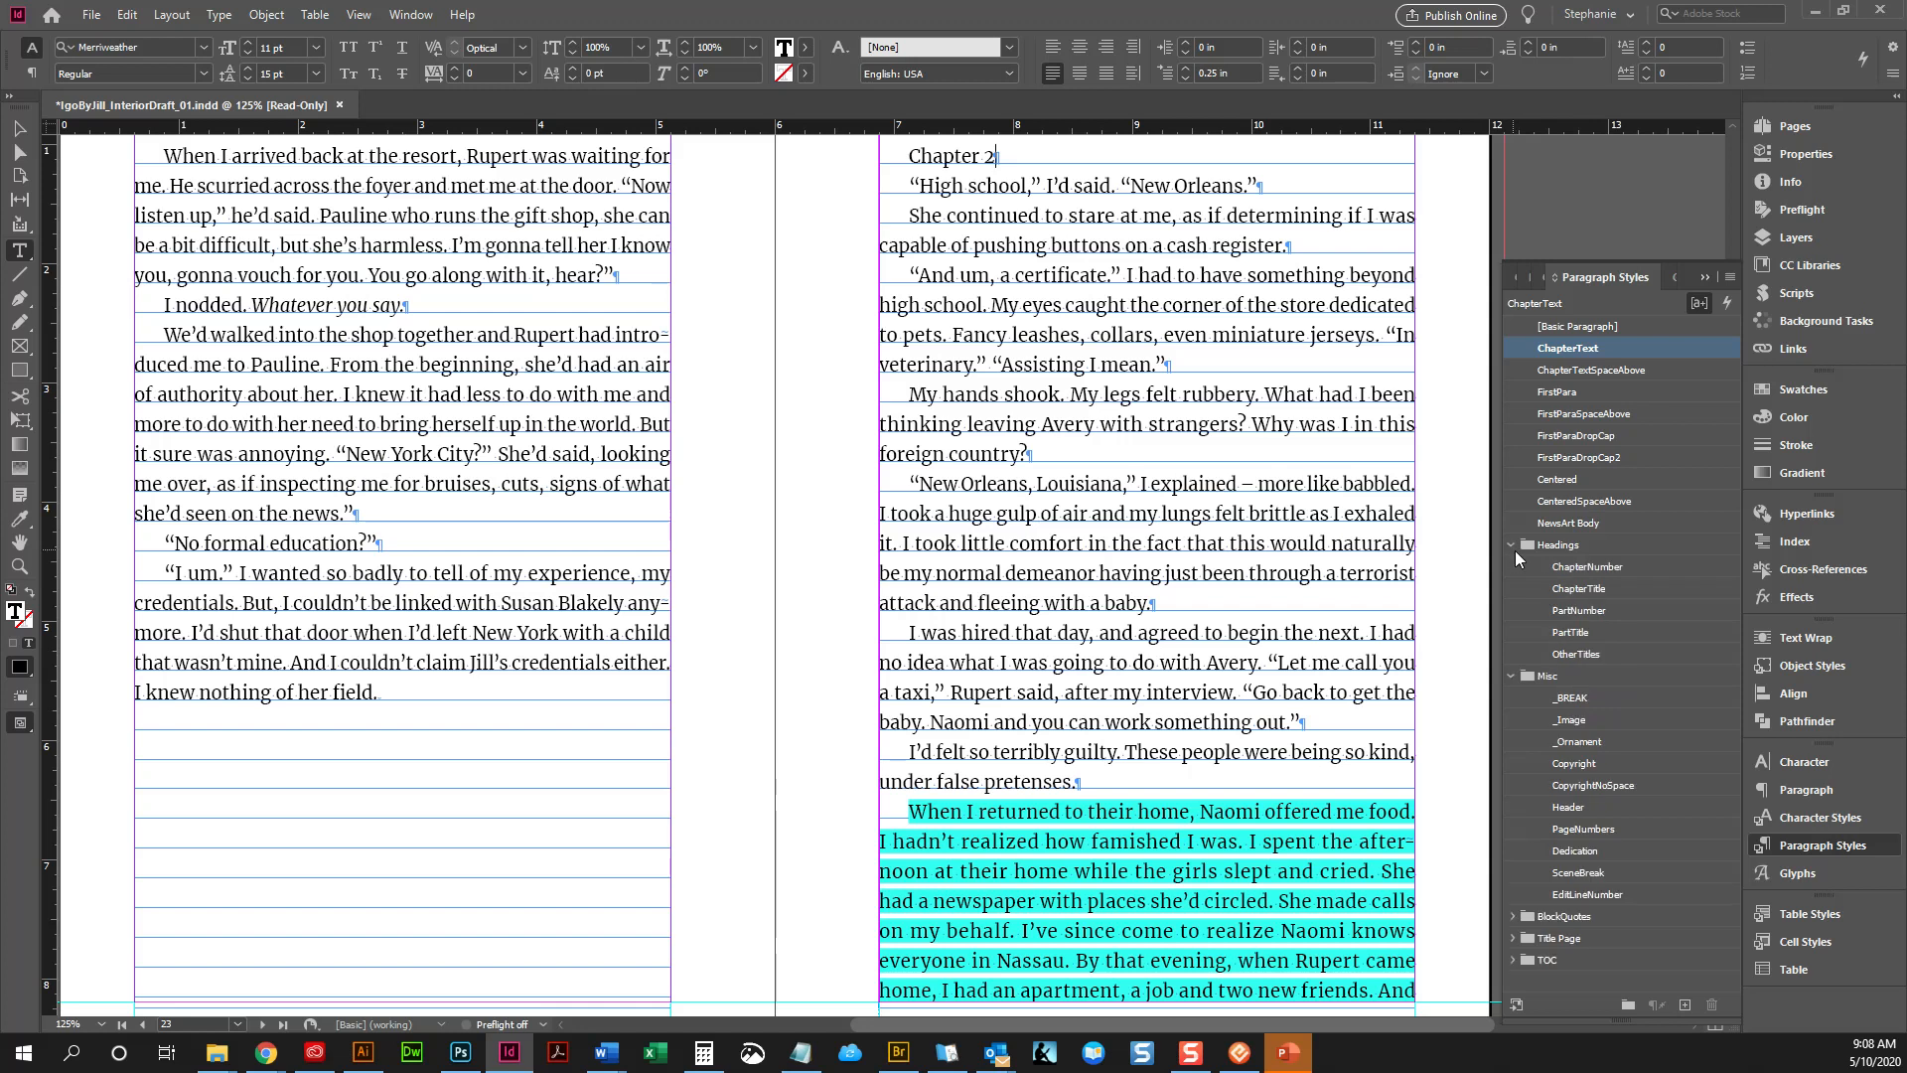
pyautogui.click(1597, 590)
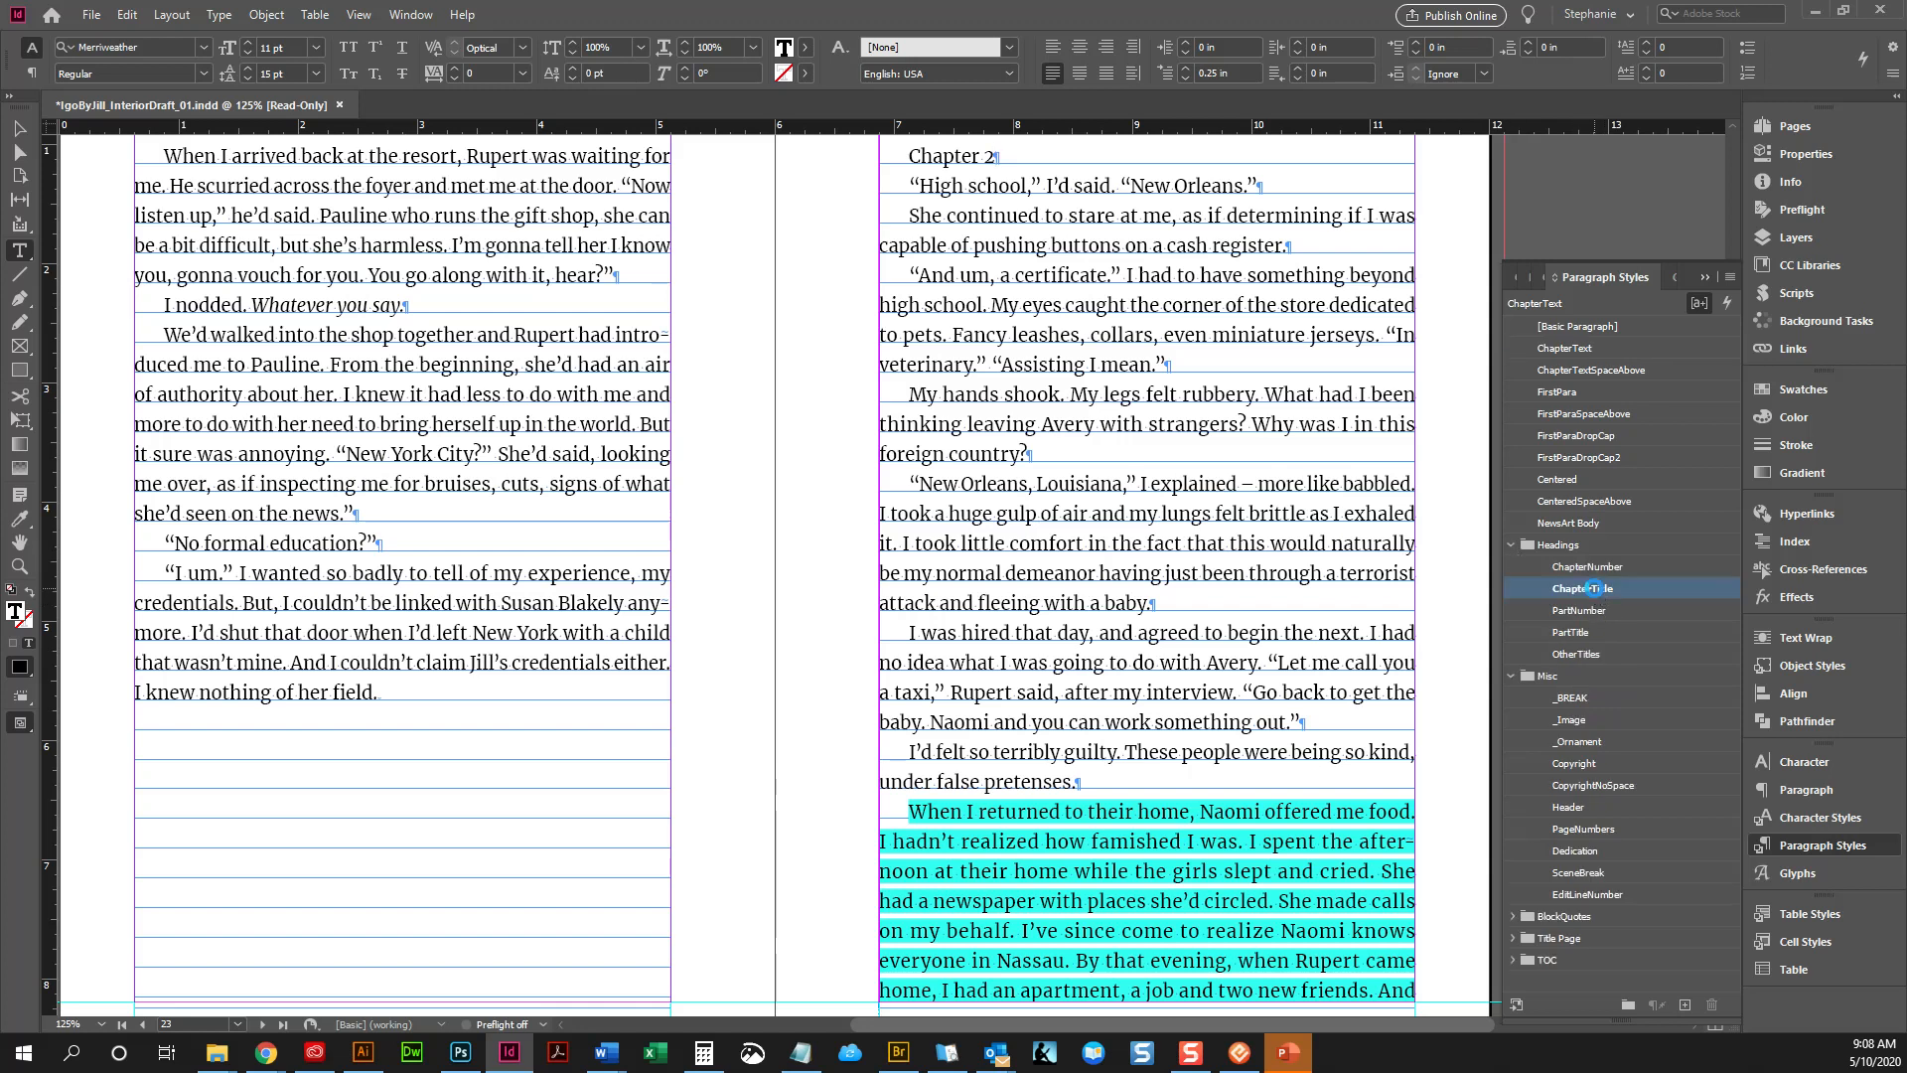
pyautogui.click(1593, 567)
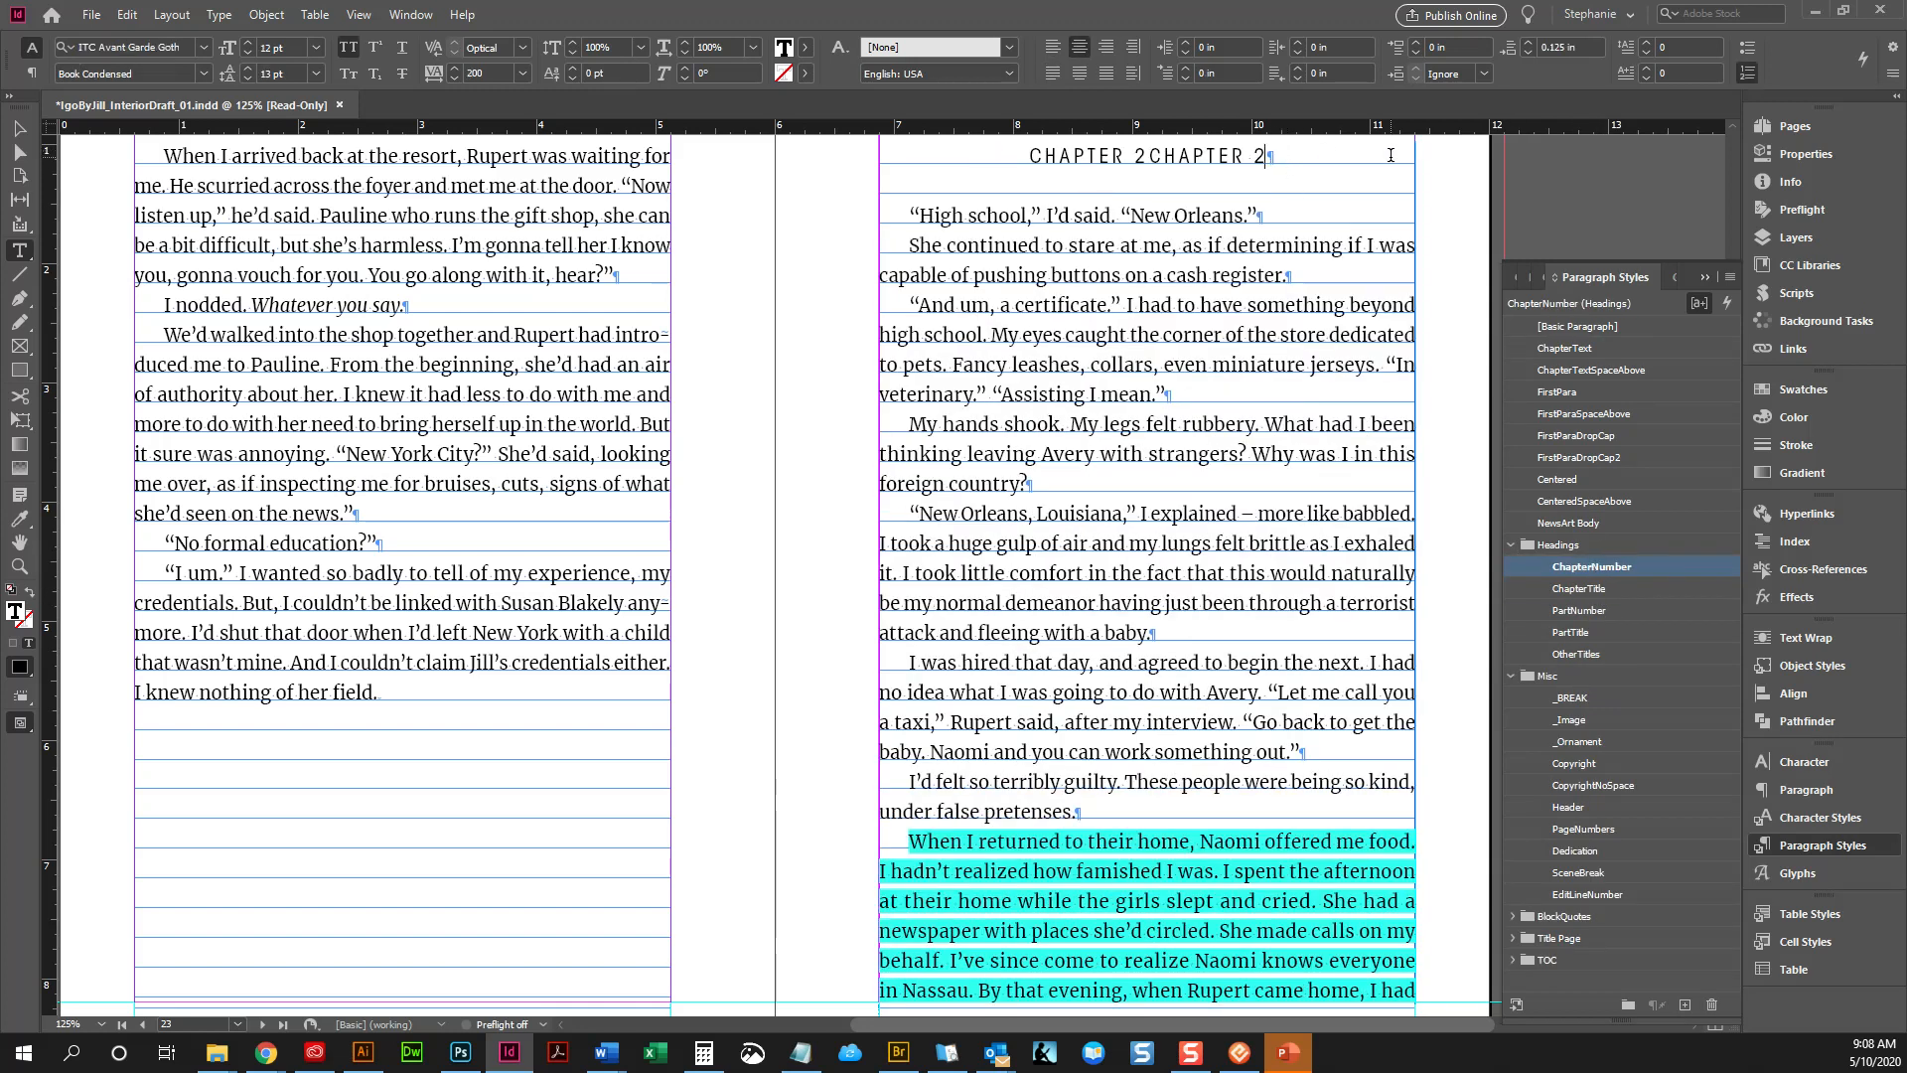
# Add "Chapter Title Here" in the ChapterTitle style below the chapter number, and apply FirstParaDropCap2 to the "High school" paragraph
pyautogui.press('Return')
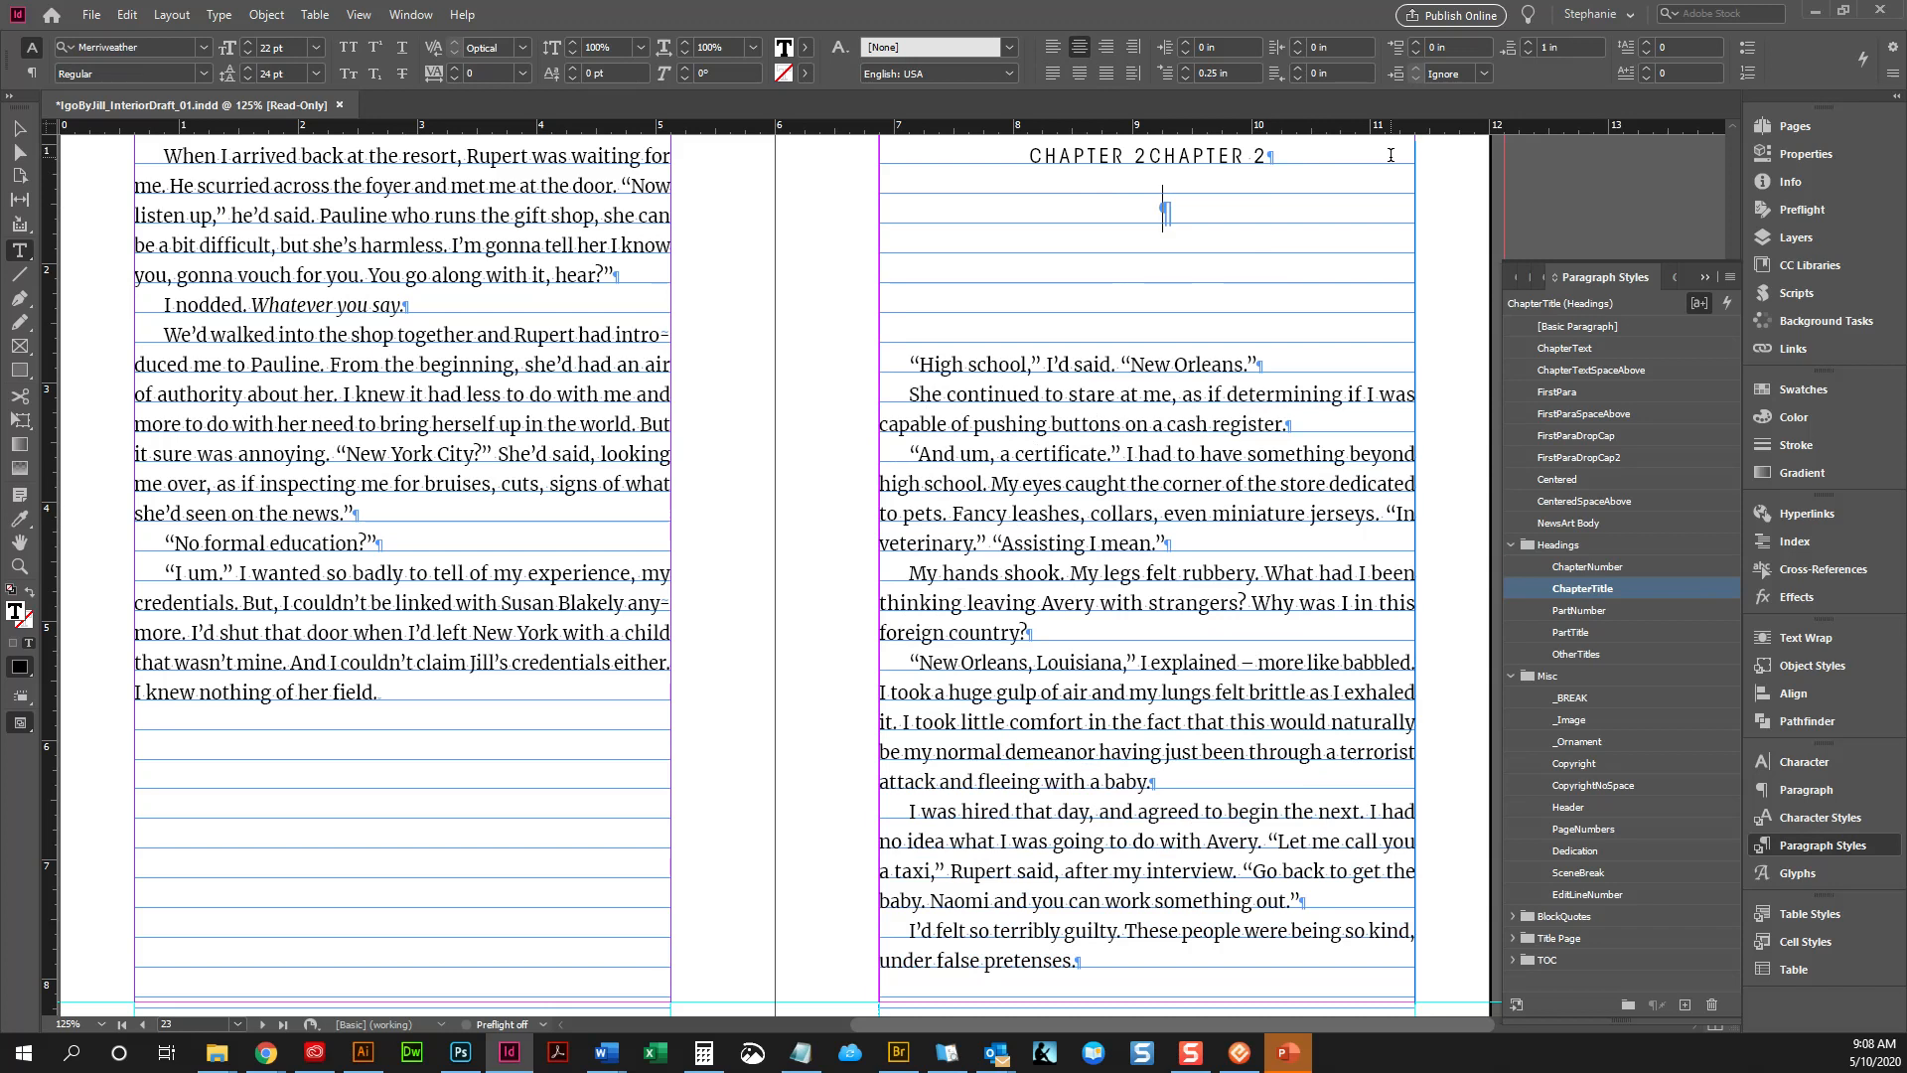
pyautogui.write('Chapter Title Here')
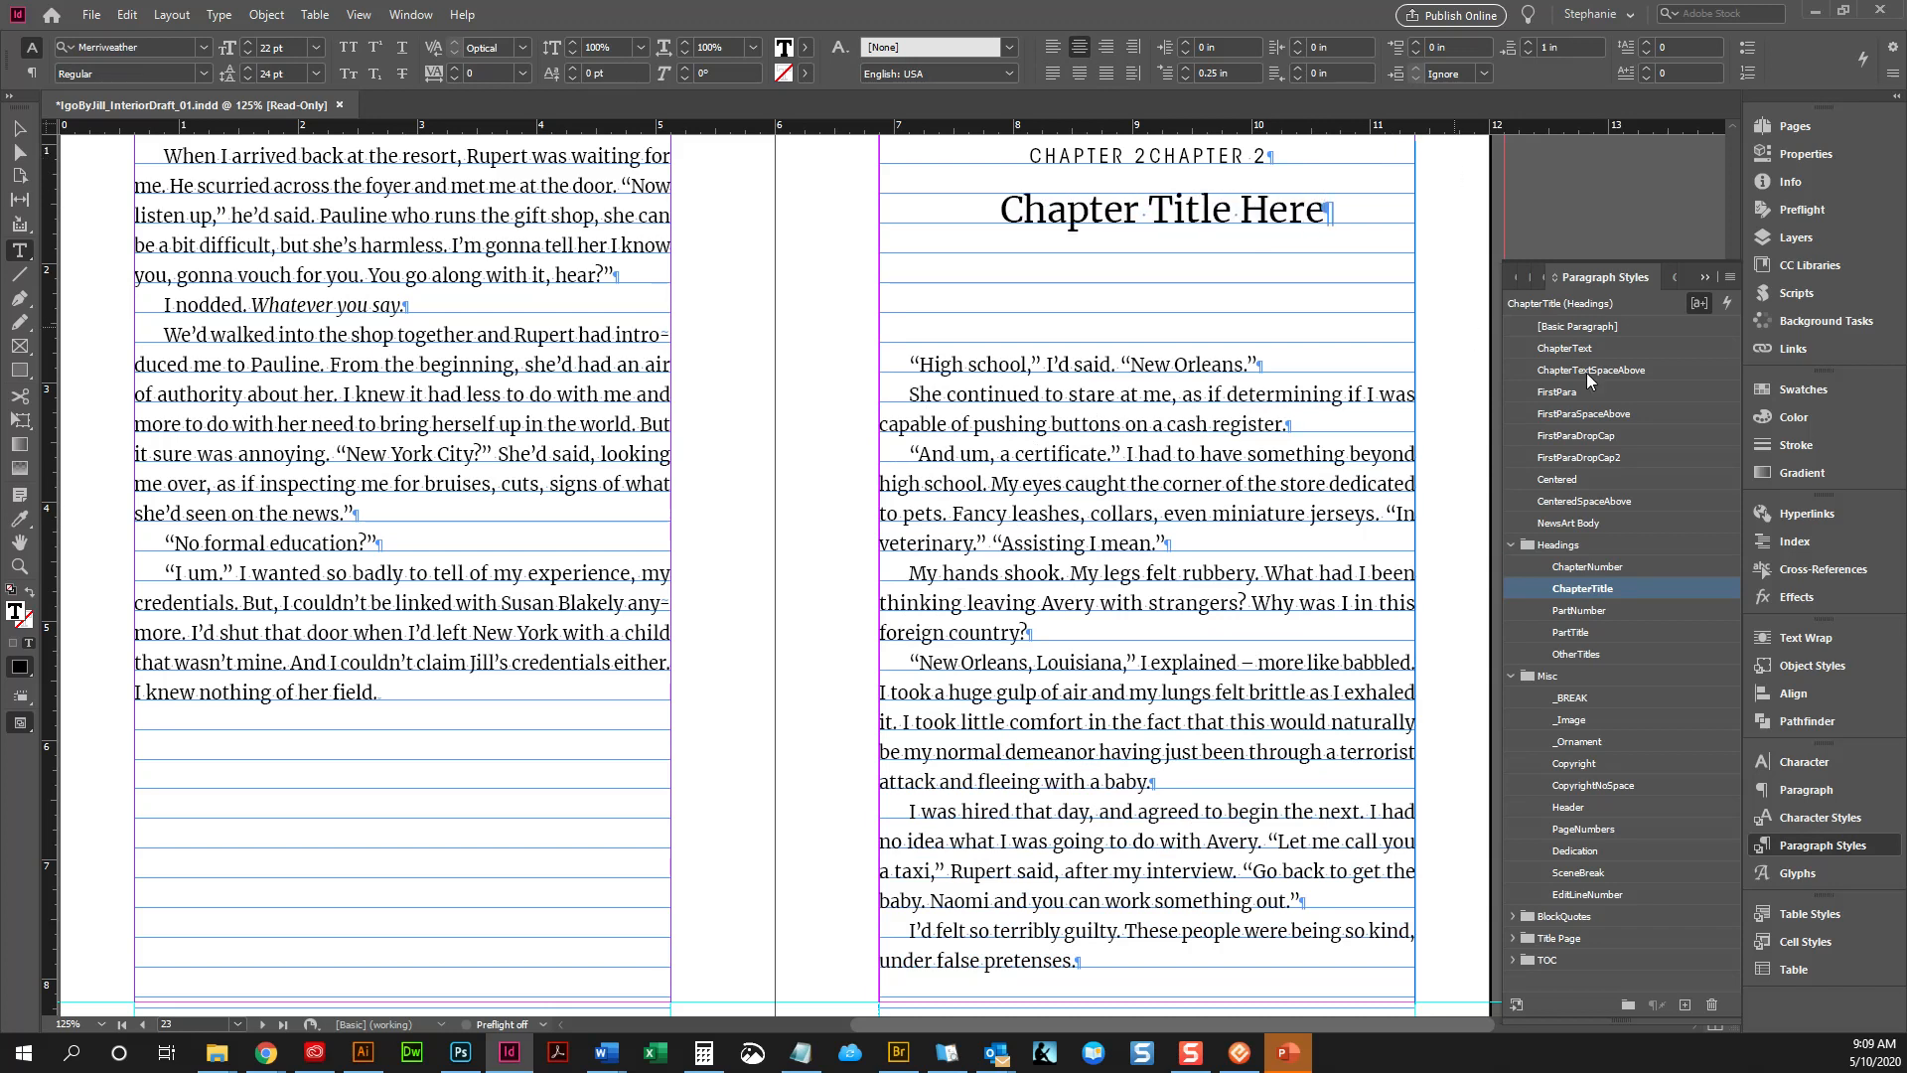
pyautogui.click(1205, 365)
pyautogui.click(1581, 436)
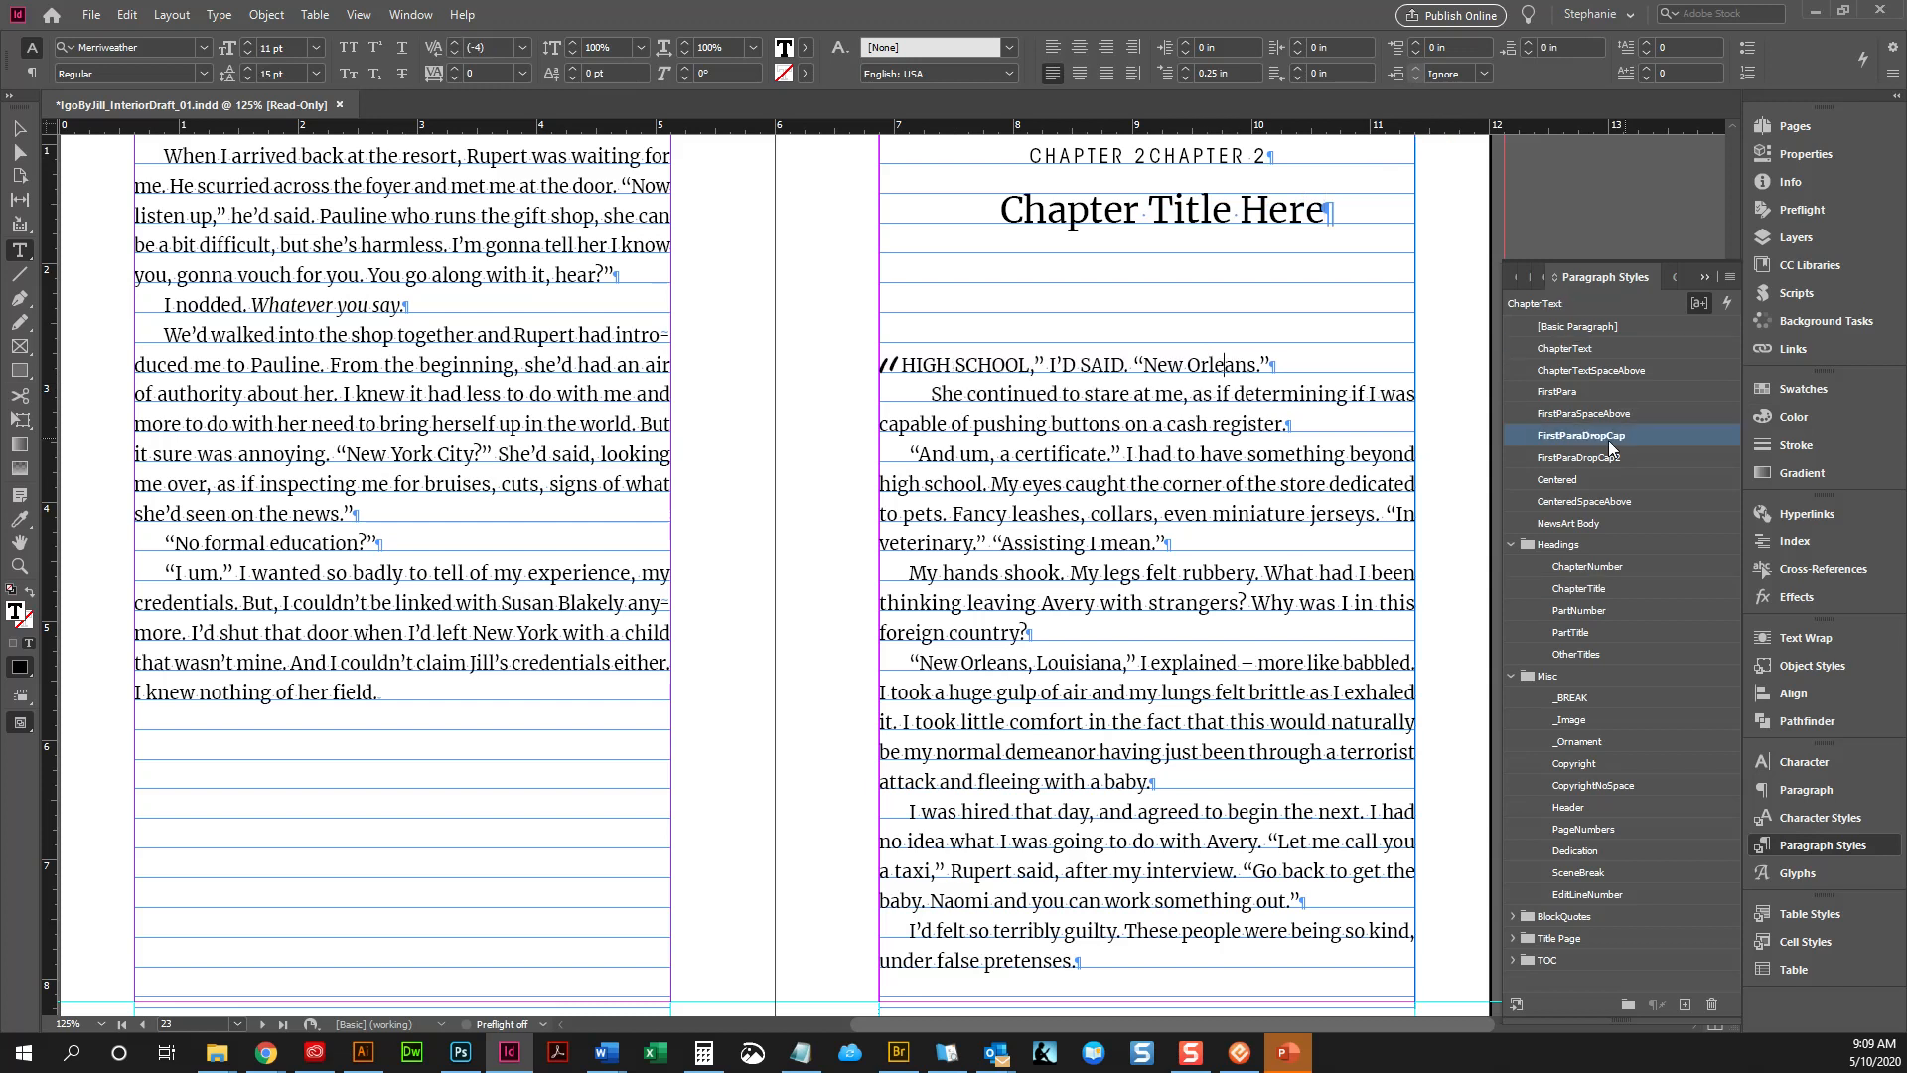
pyautogui.click(1585, 457)
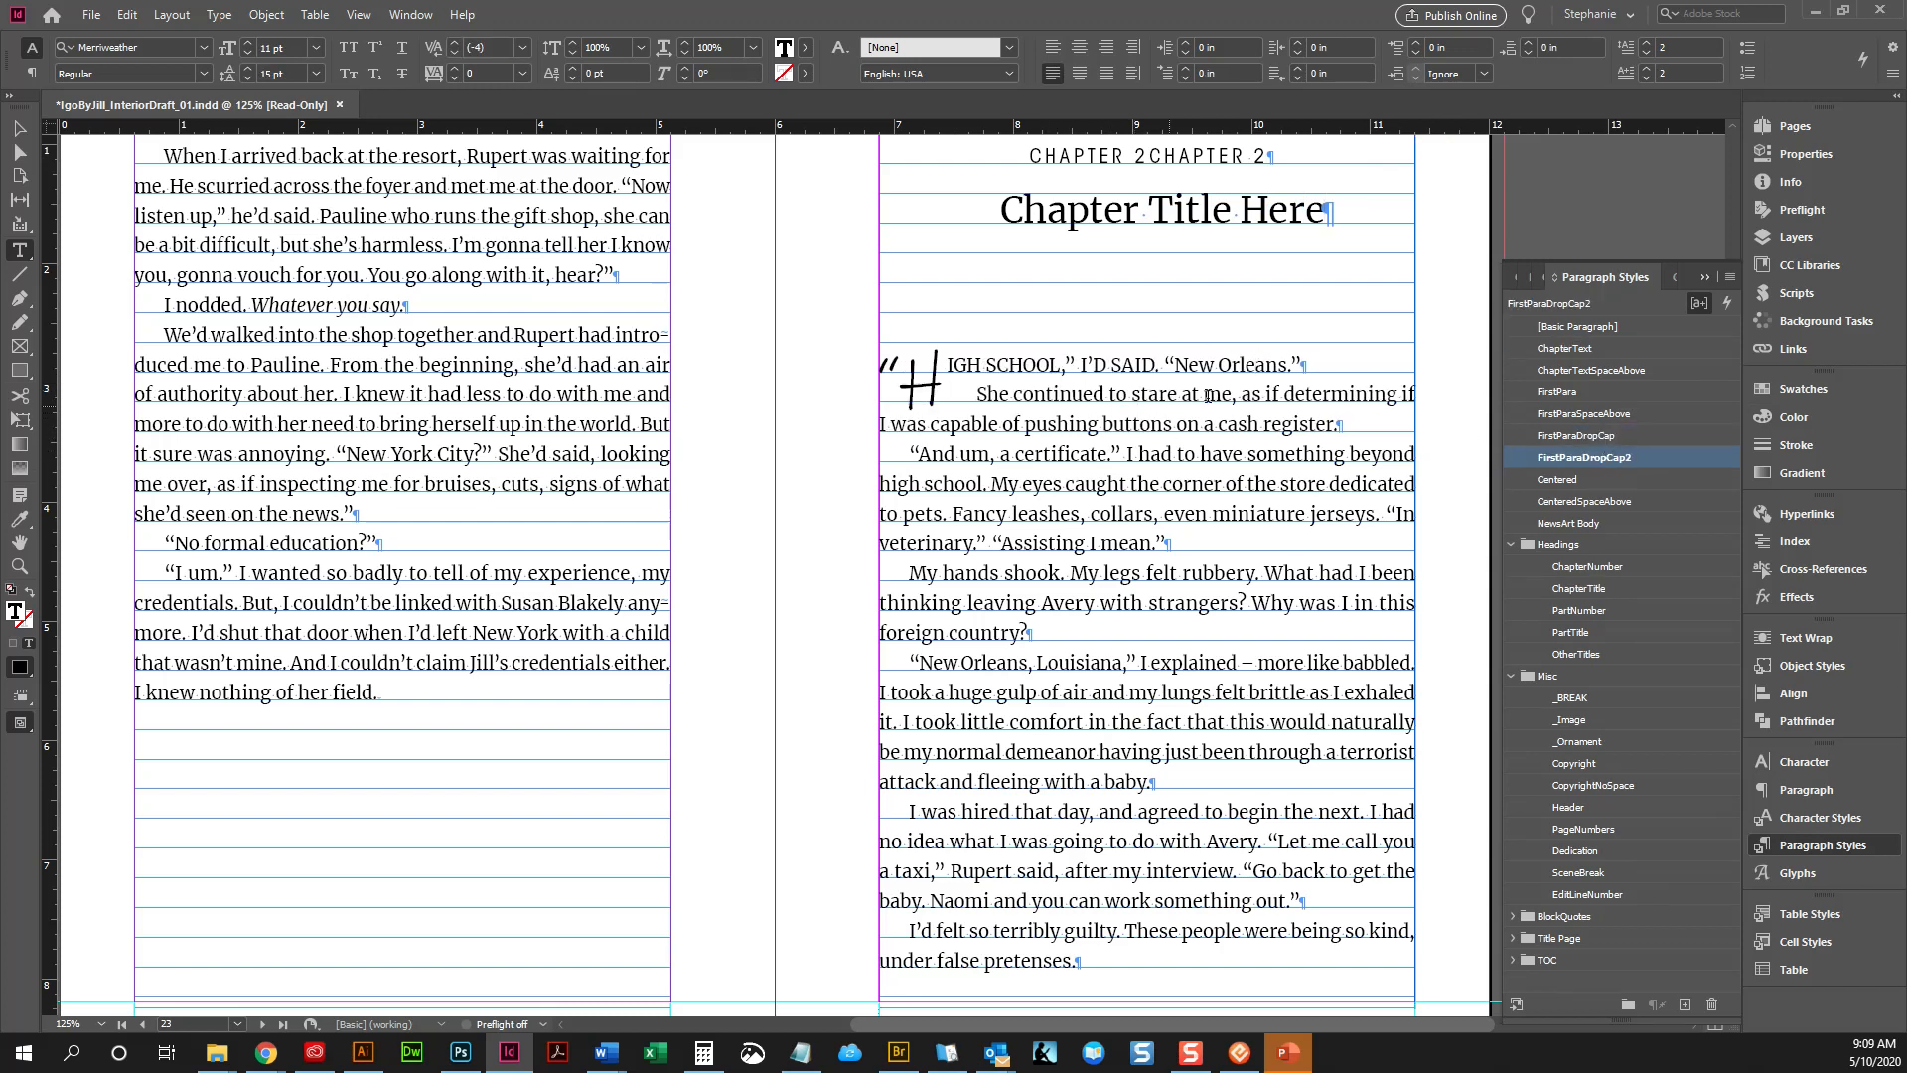
# Apply the right-hand page of the B-Chapter Title master to page 23, deselect the frame, and briefly preview the spread
pyautogui.click(1803, 127)
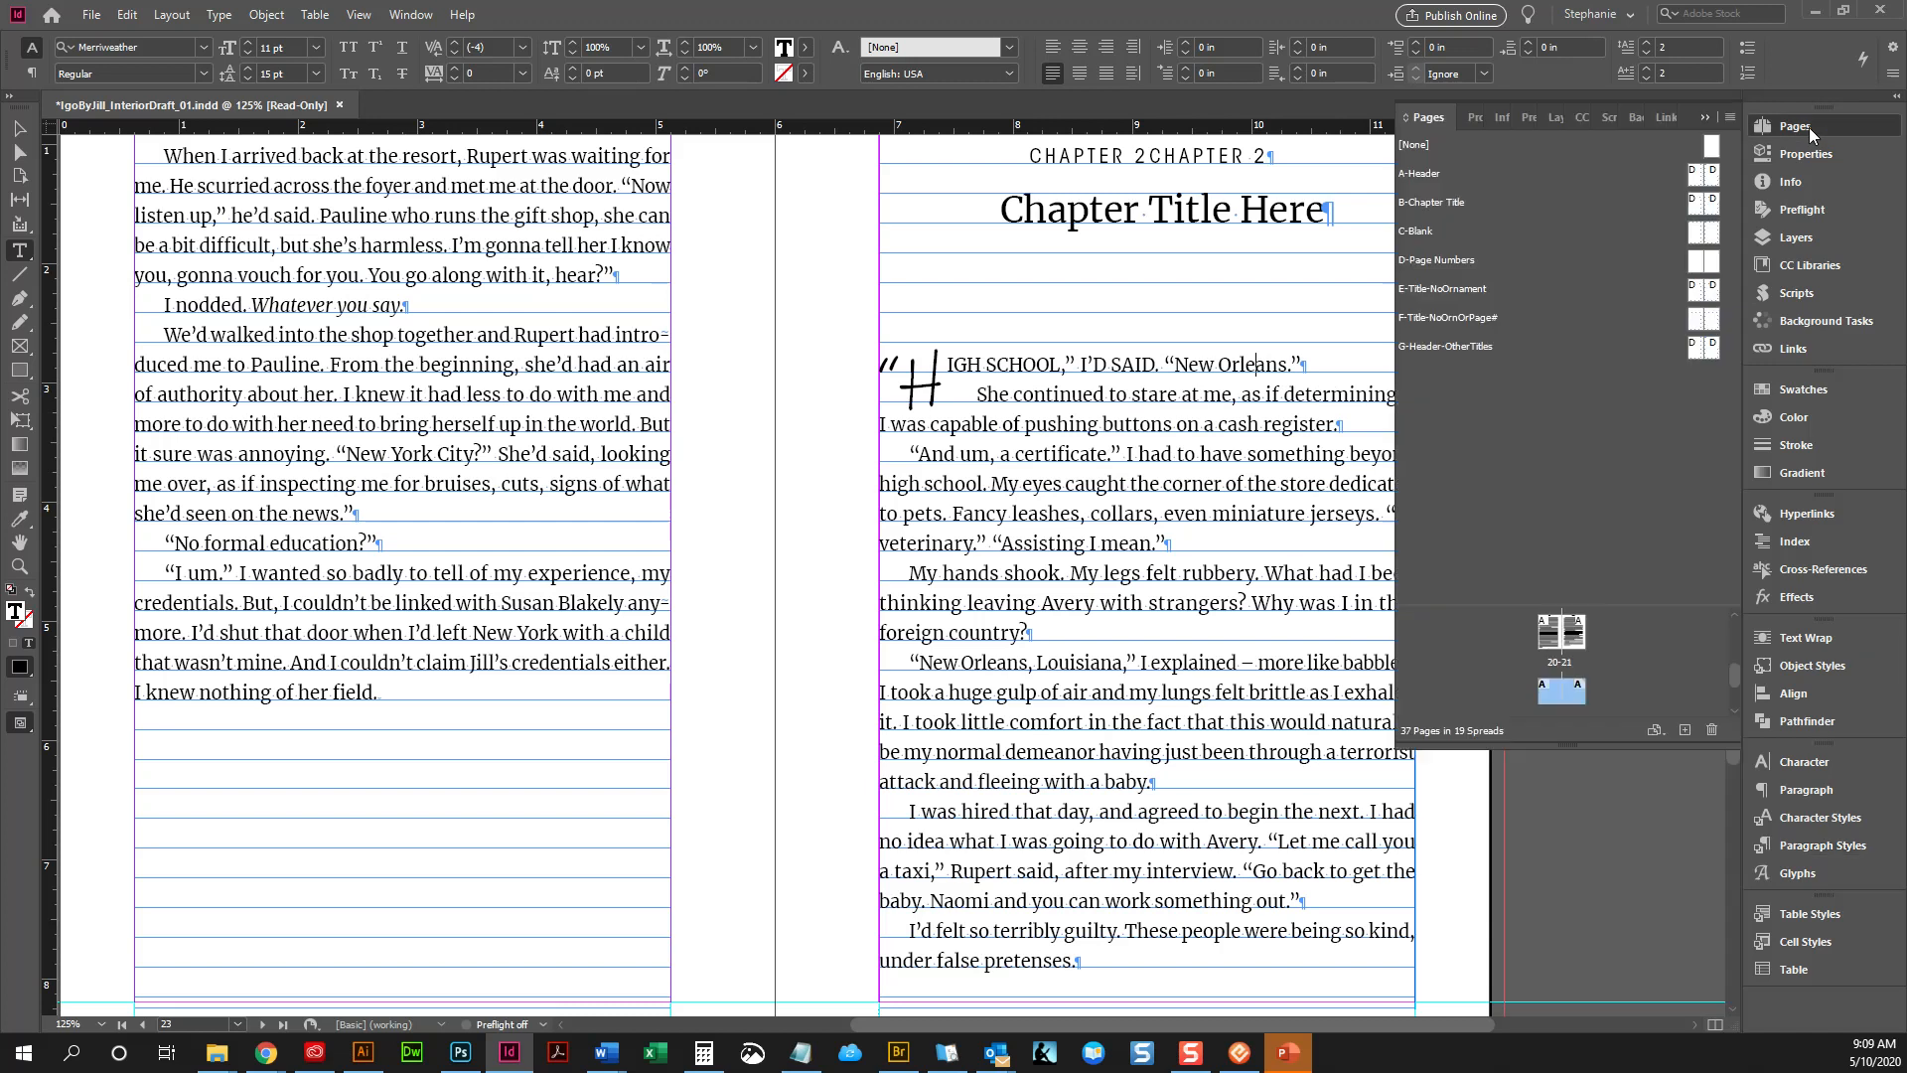
pyautogui.moveTo(1716, 200); pyautogui.dragTo(1569, 681)
pyautogui.scroll(-1, 1260, 986)
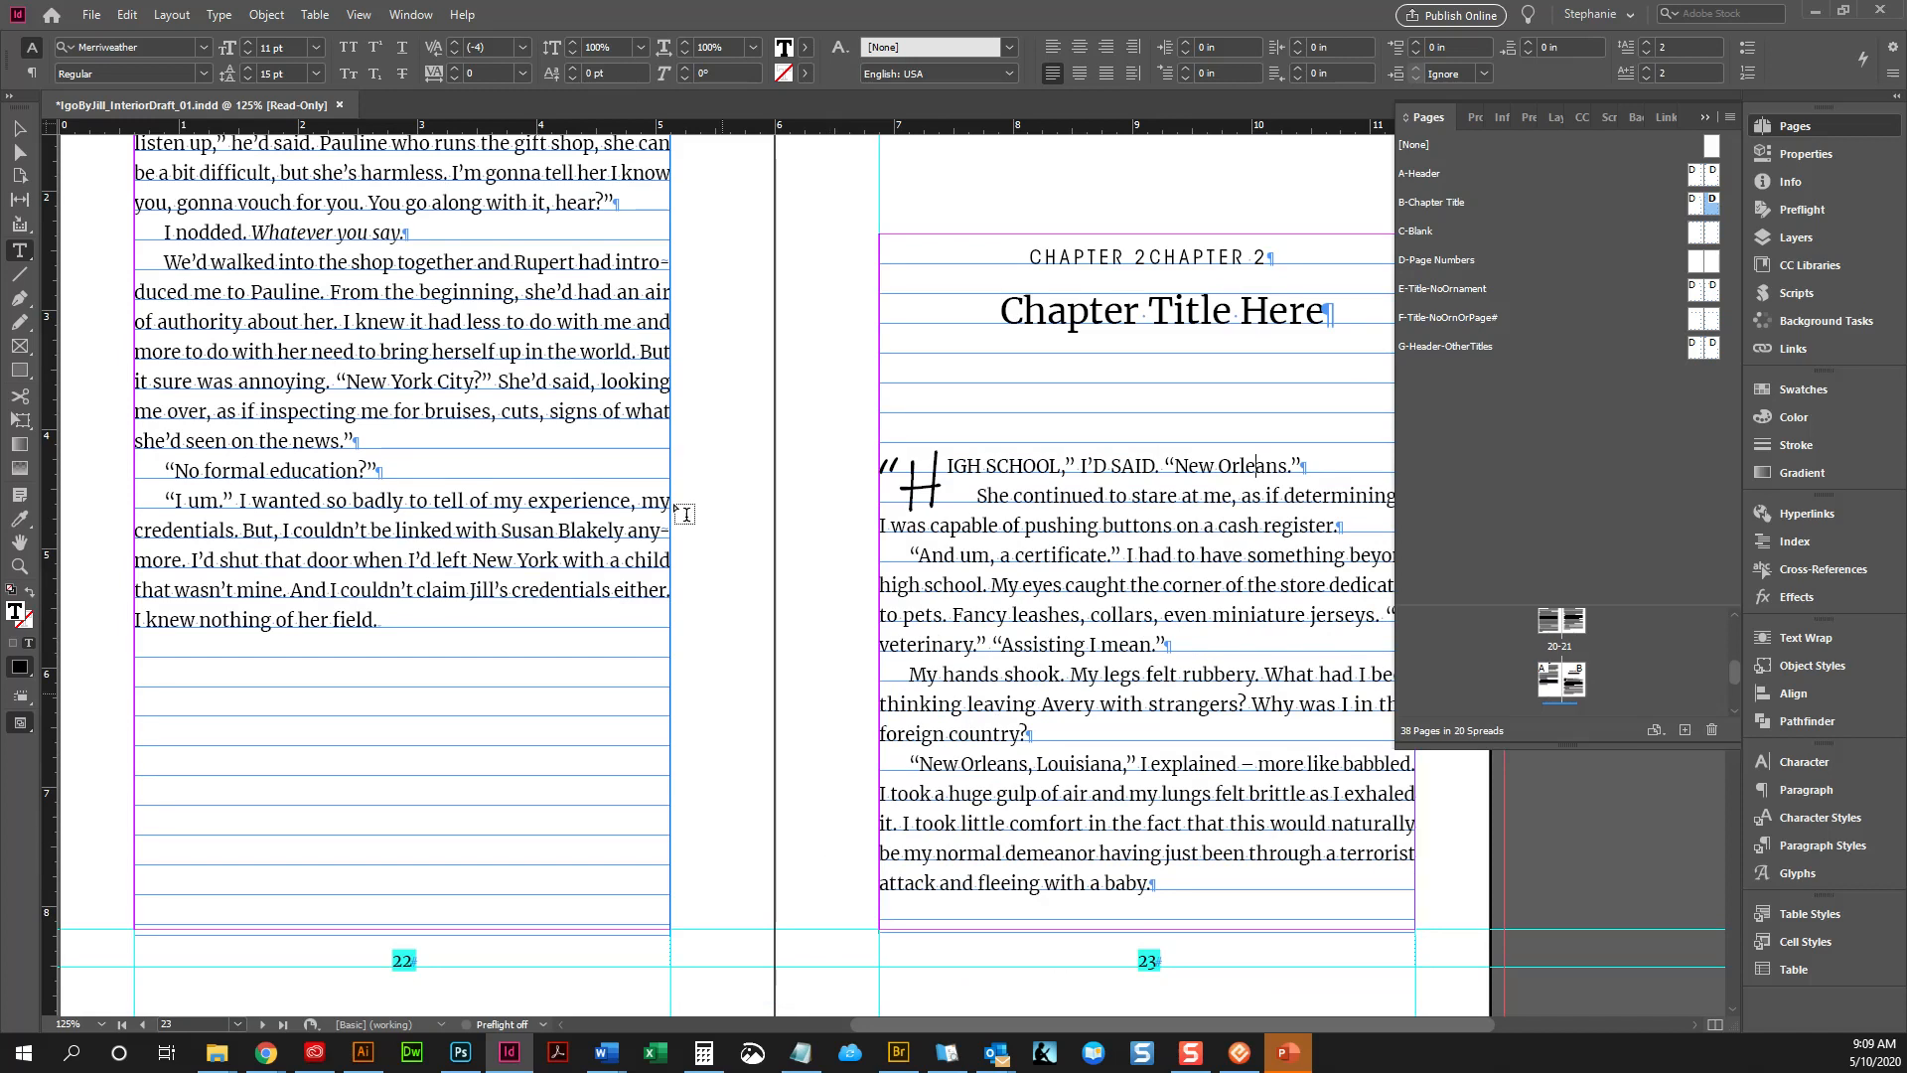
pyautogui.click(18, 128)
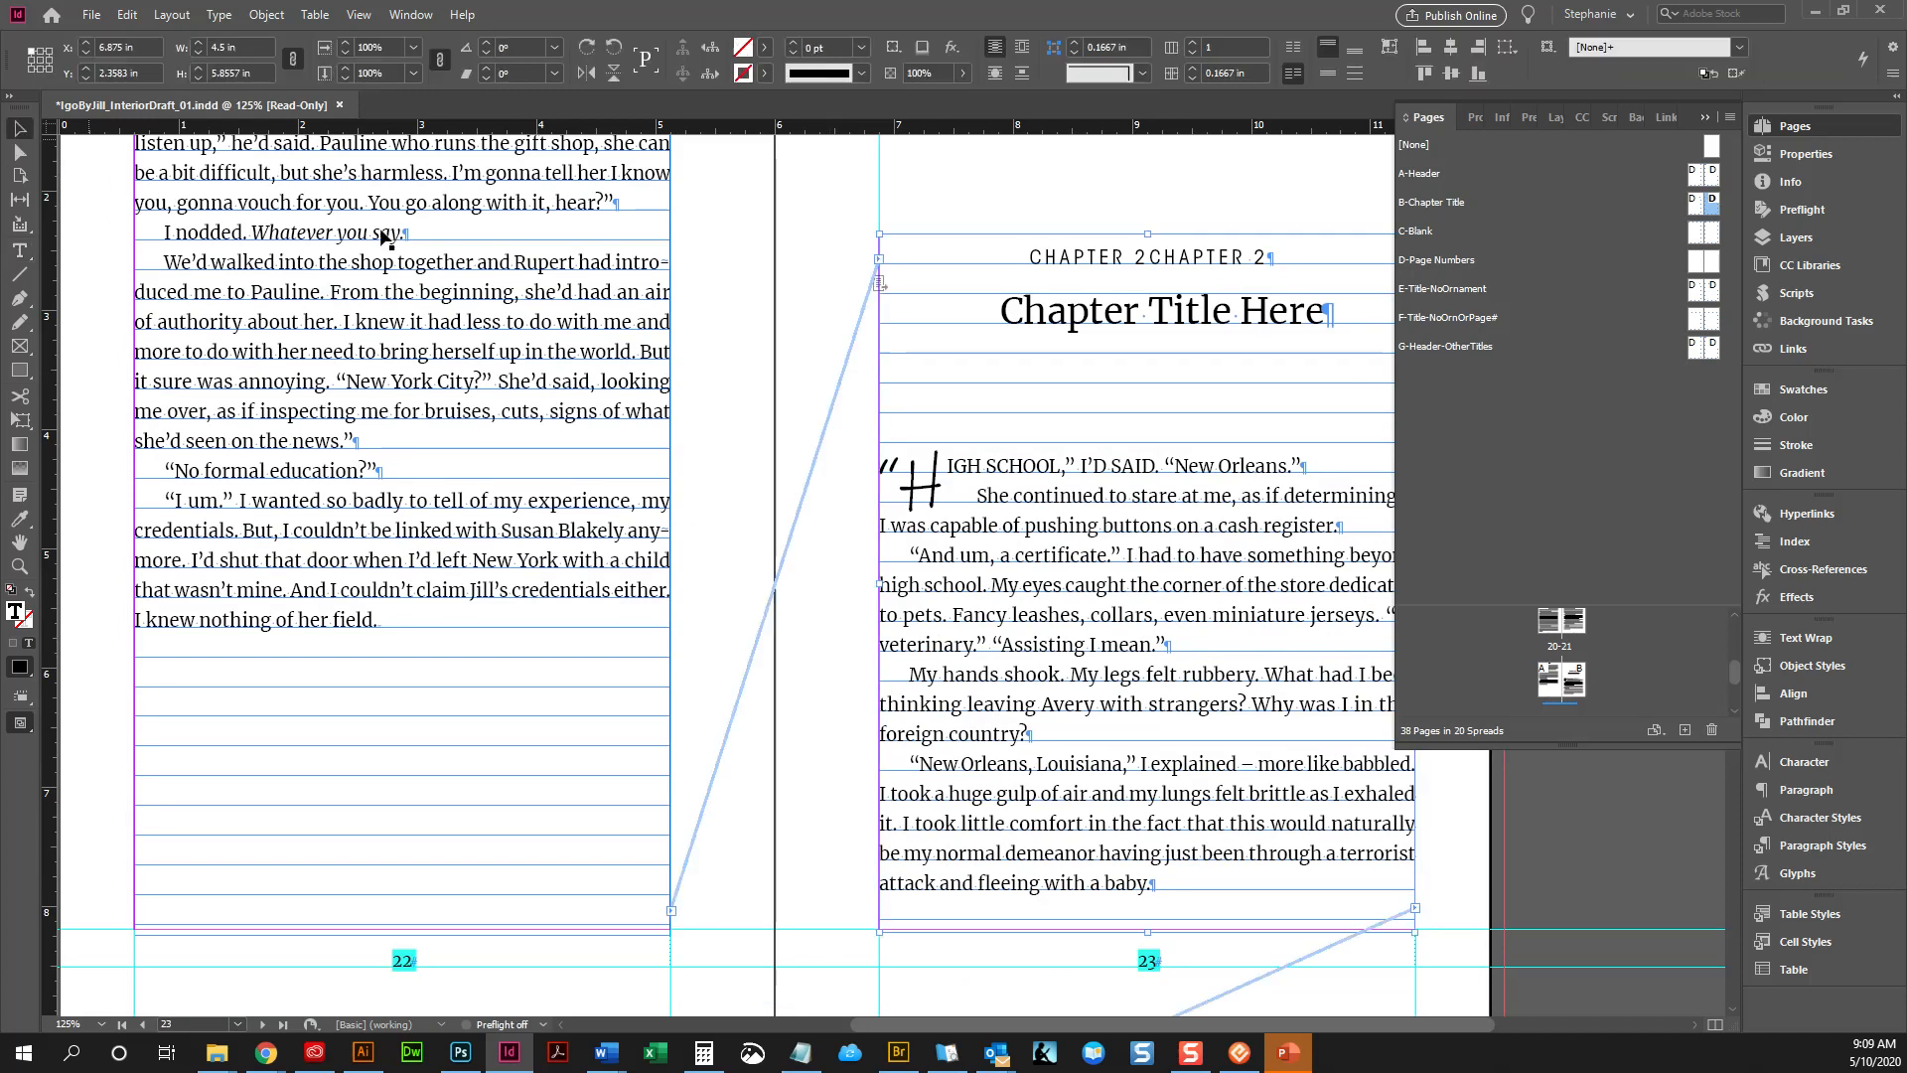
pyautogui.click(806, 244)
pyautogui.press('w')
pyautogui.press('w')
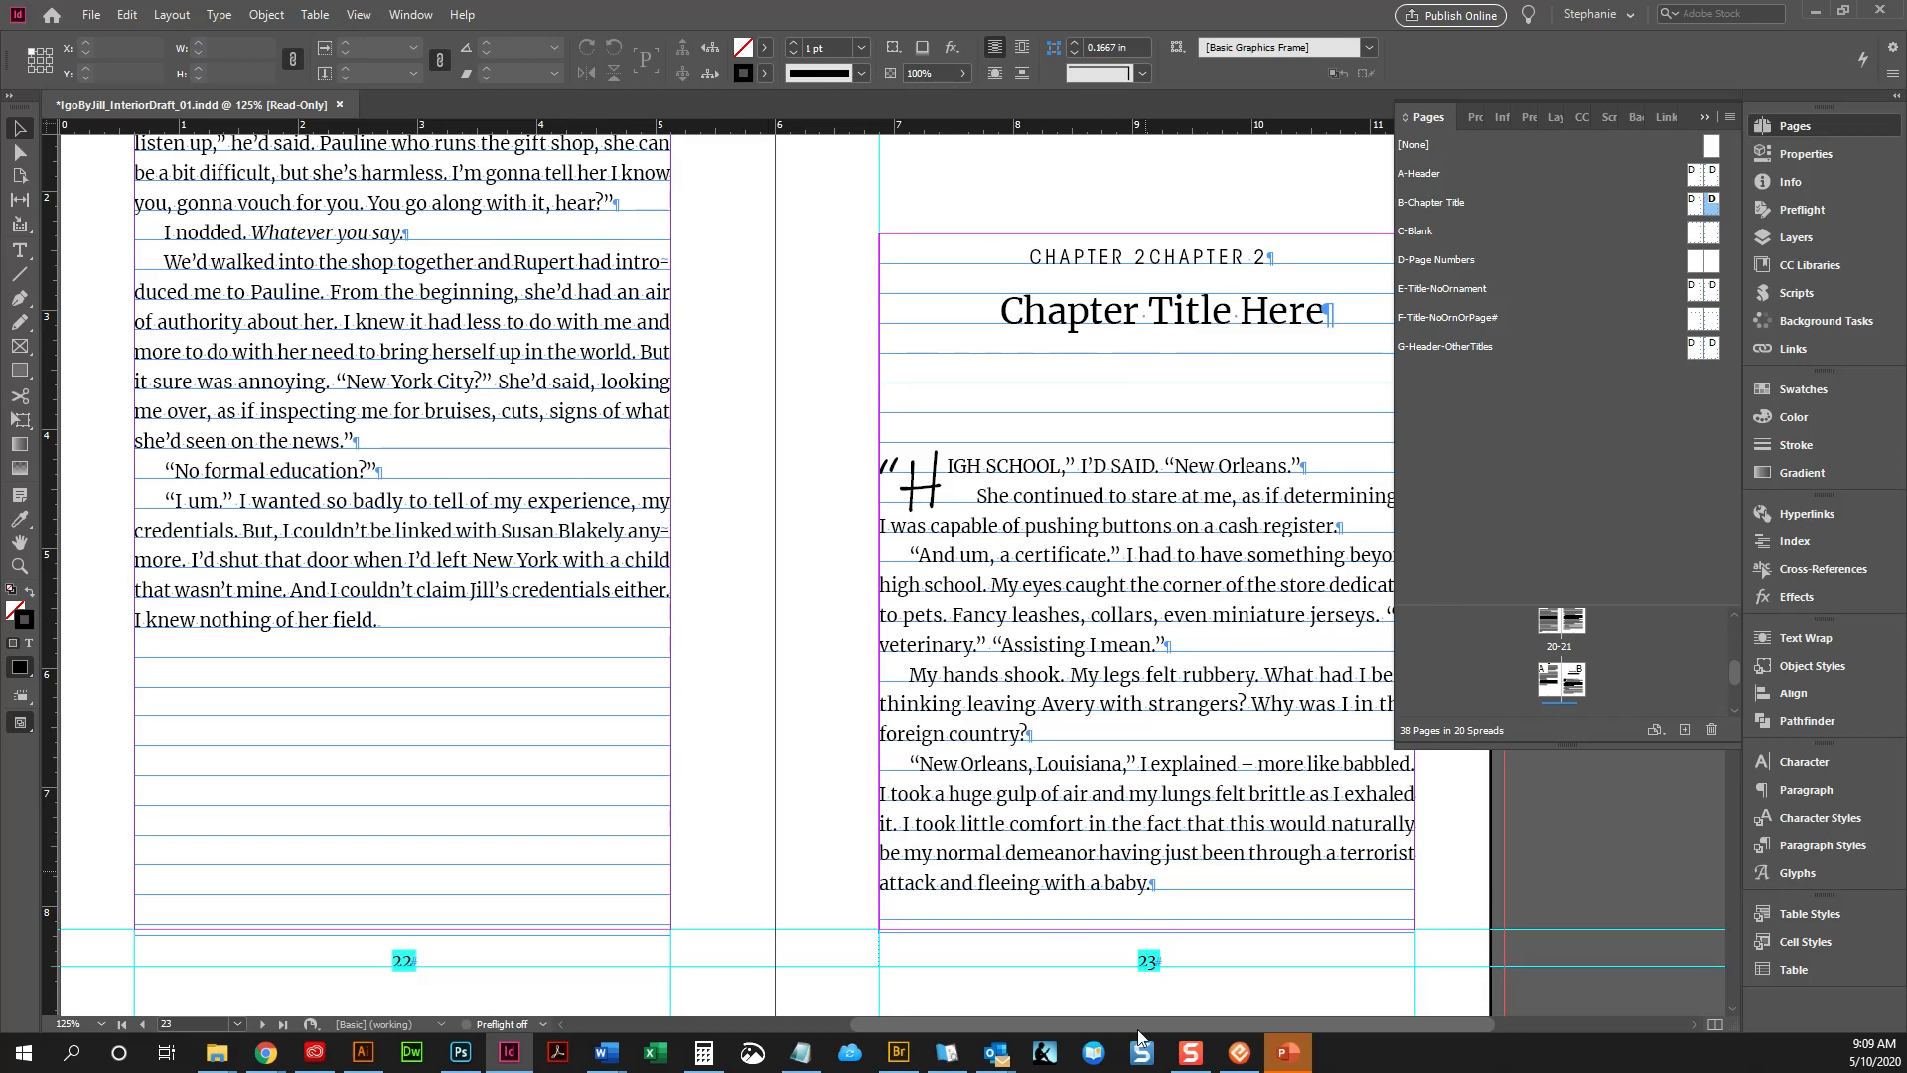
# Place a horizontal ruler guide at about 5.65 in, just beneath the last text line on page 22
pyautogui.moveTo(1139, 1033); pyautogui.dragTo(1154, 1029)
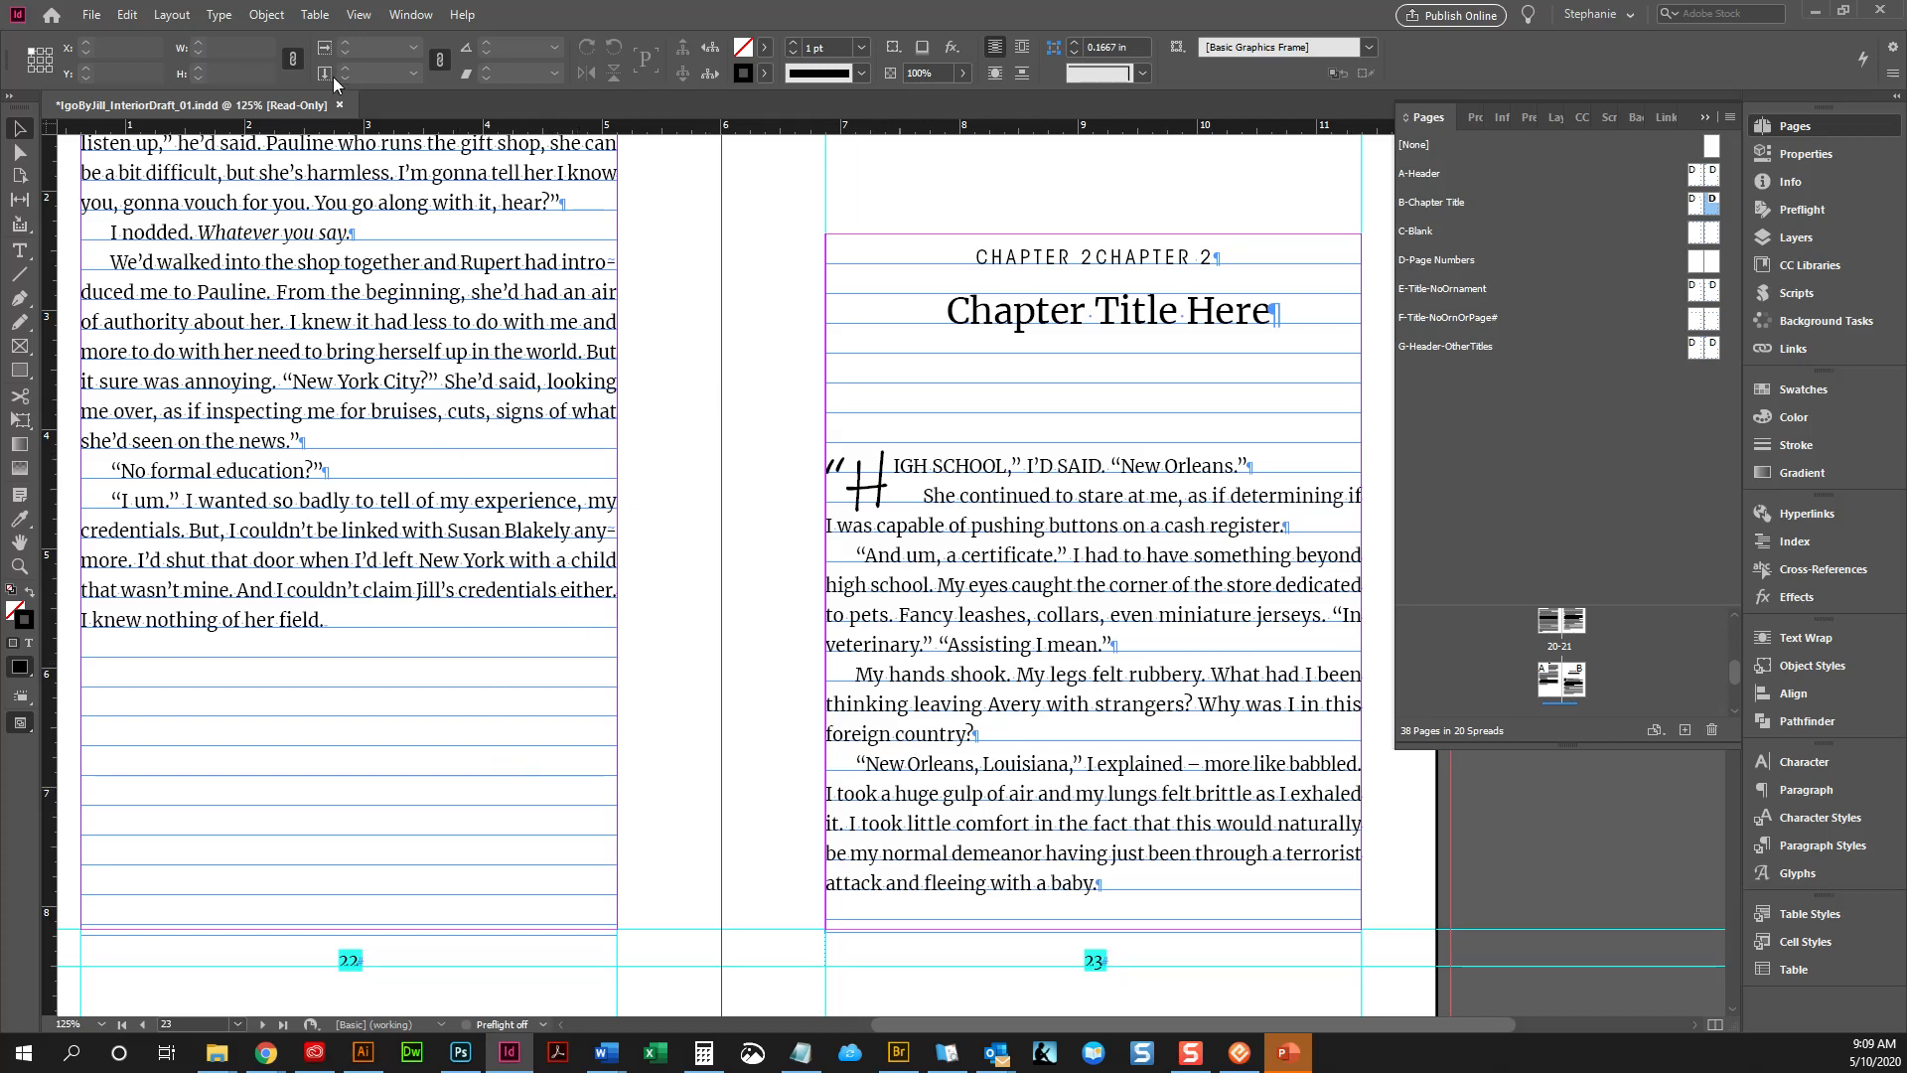
pyautogui.moveTo(486, 132); pyautogui.dragTo(452, 632)
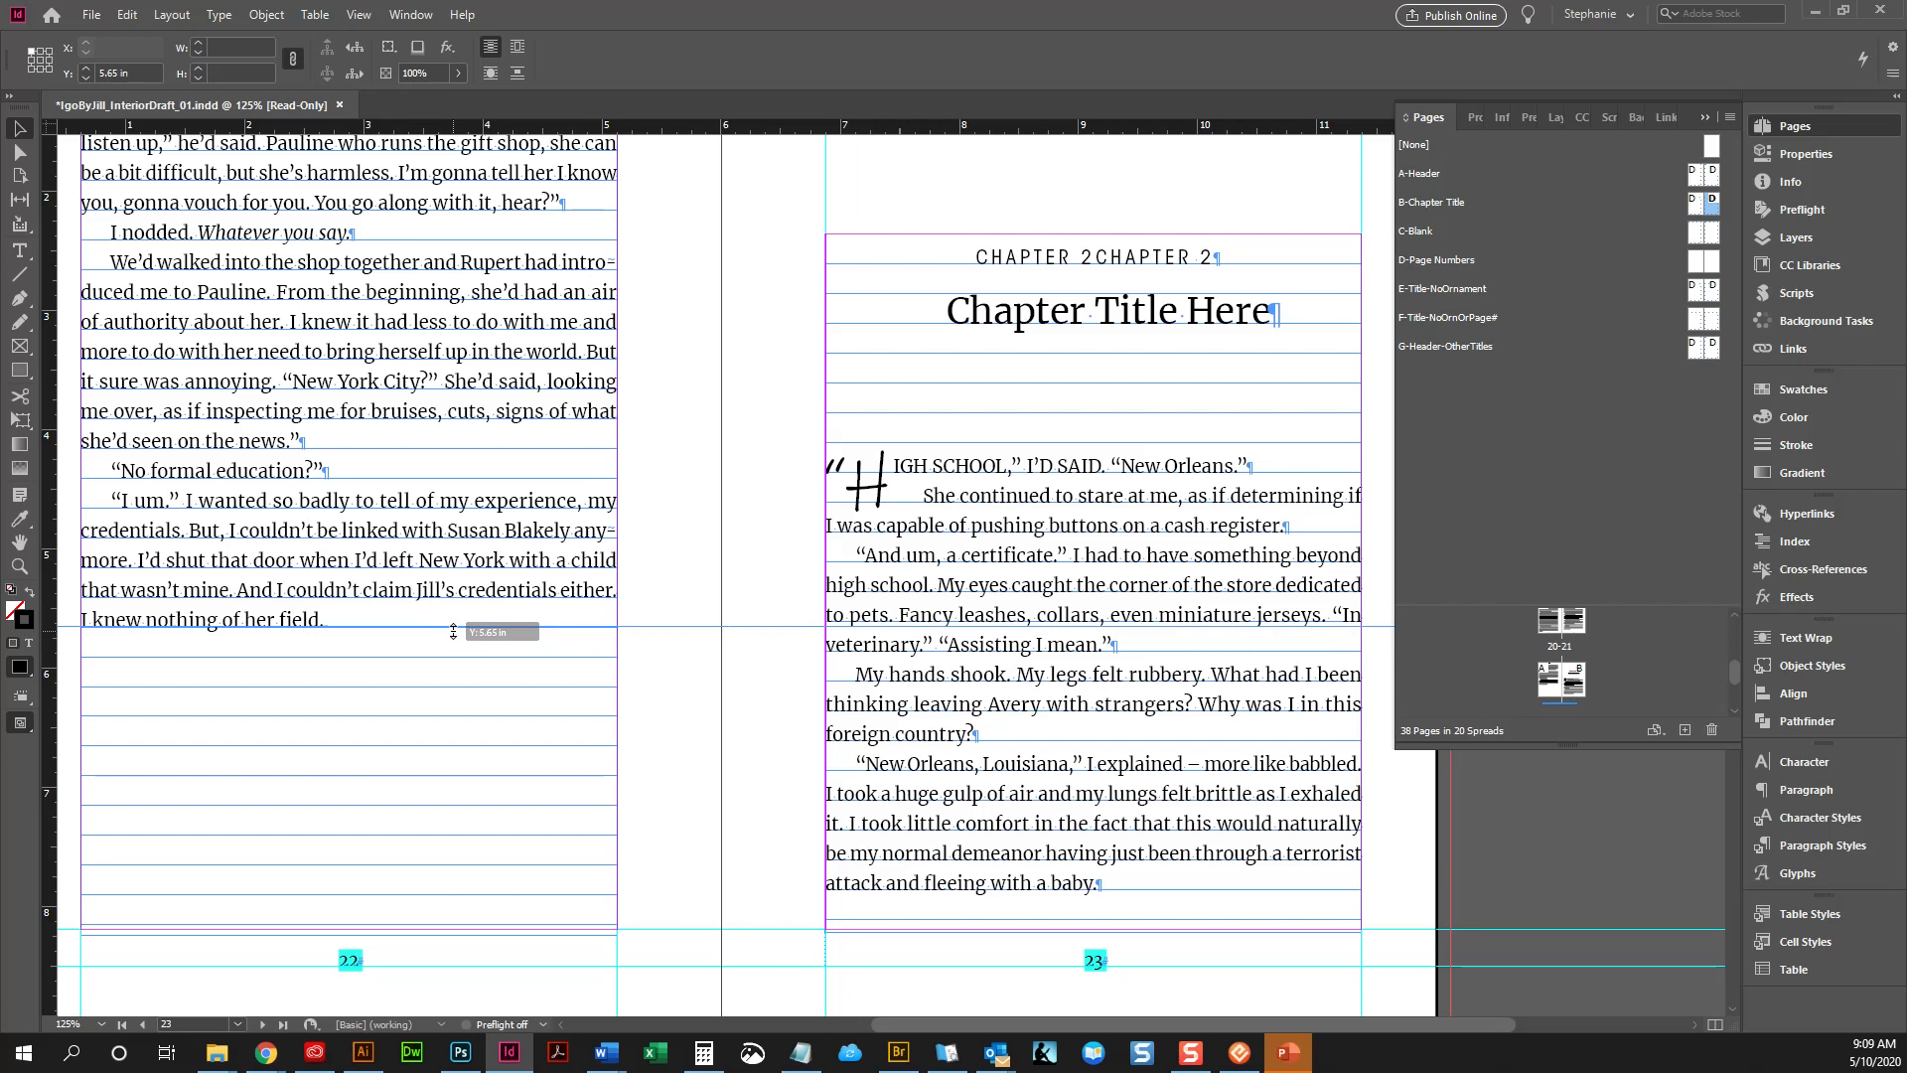
# Copy page 22's text from "I nodded" through "I knew nothing of her field." and paste it as new paragraphs after that line
pyautogui.moveTo(453, 632); pyautogui.dragTo(453, 632)
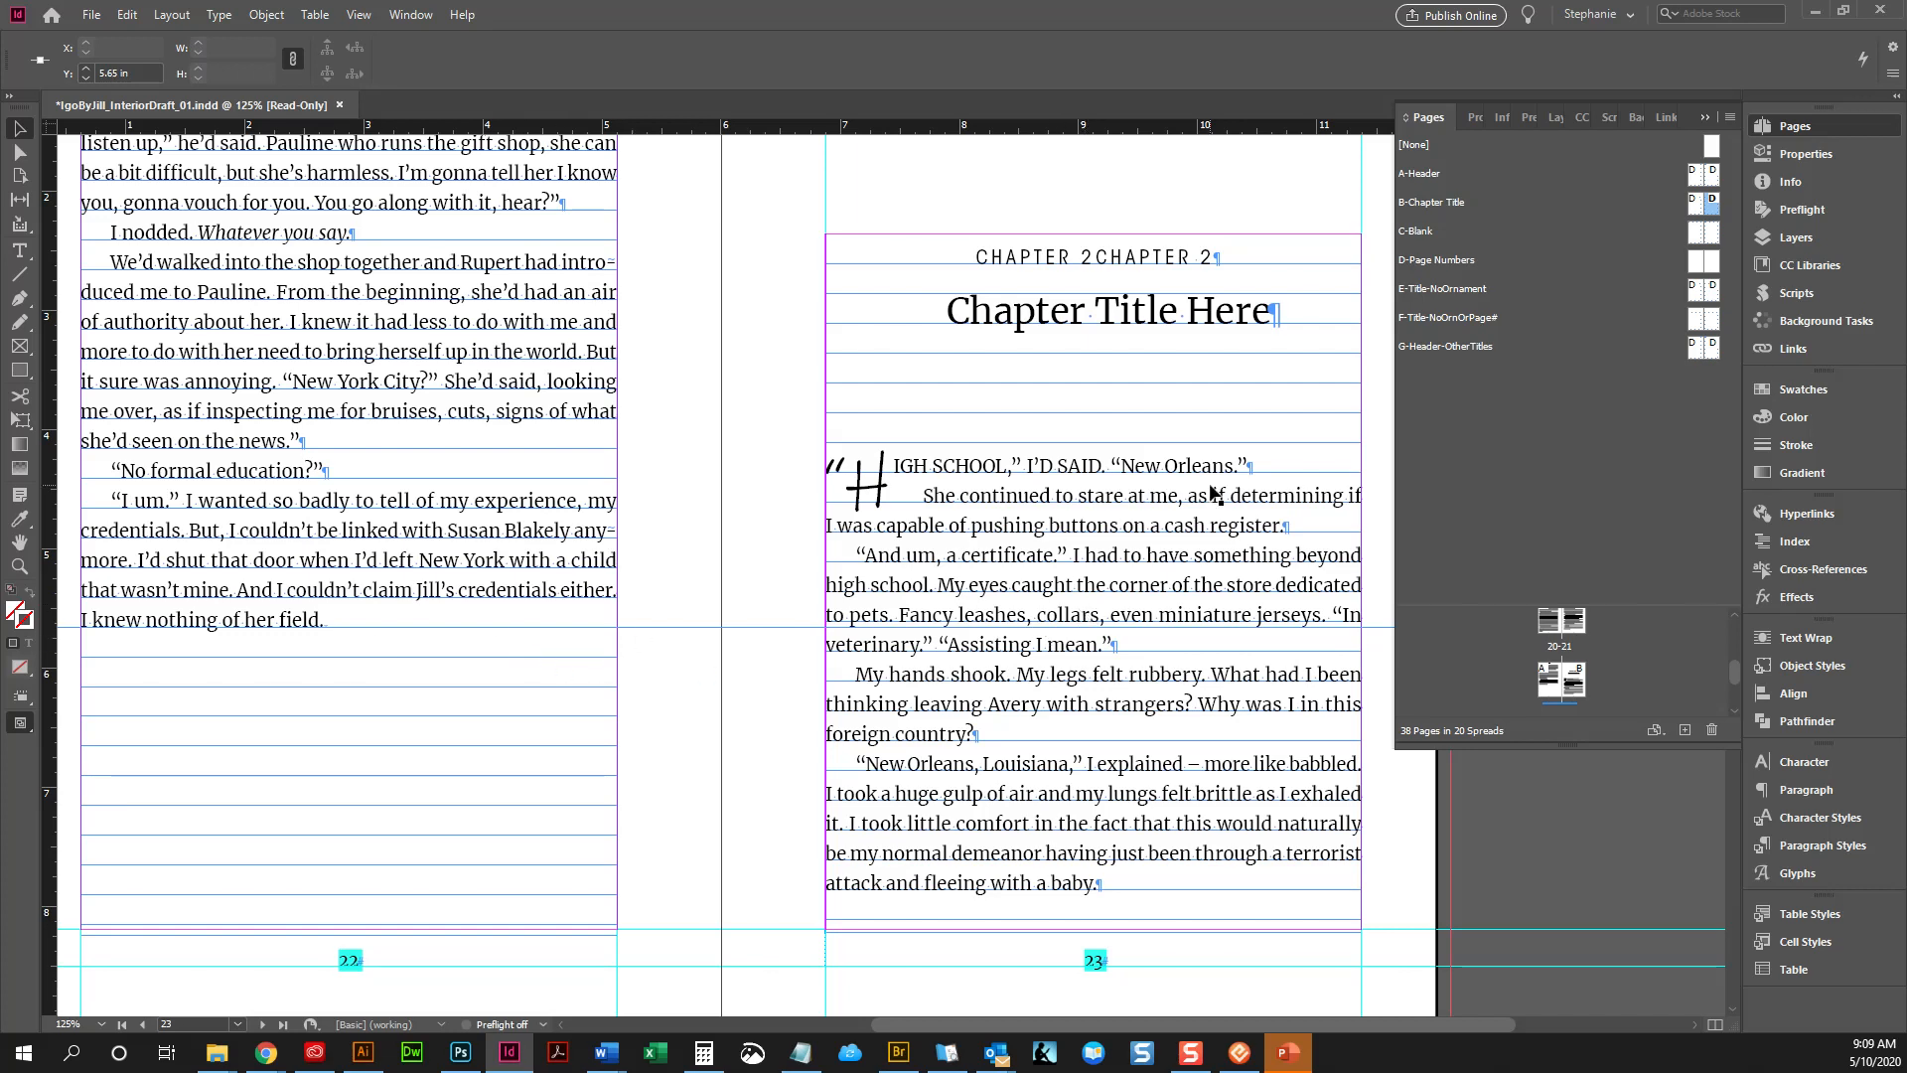
pyautogui.scroll(-5, 1094, 755)
pyautogui.scroll(4, 1094, 755)
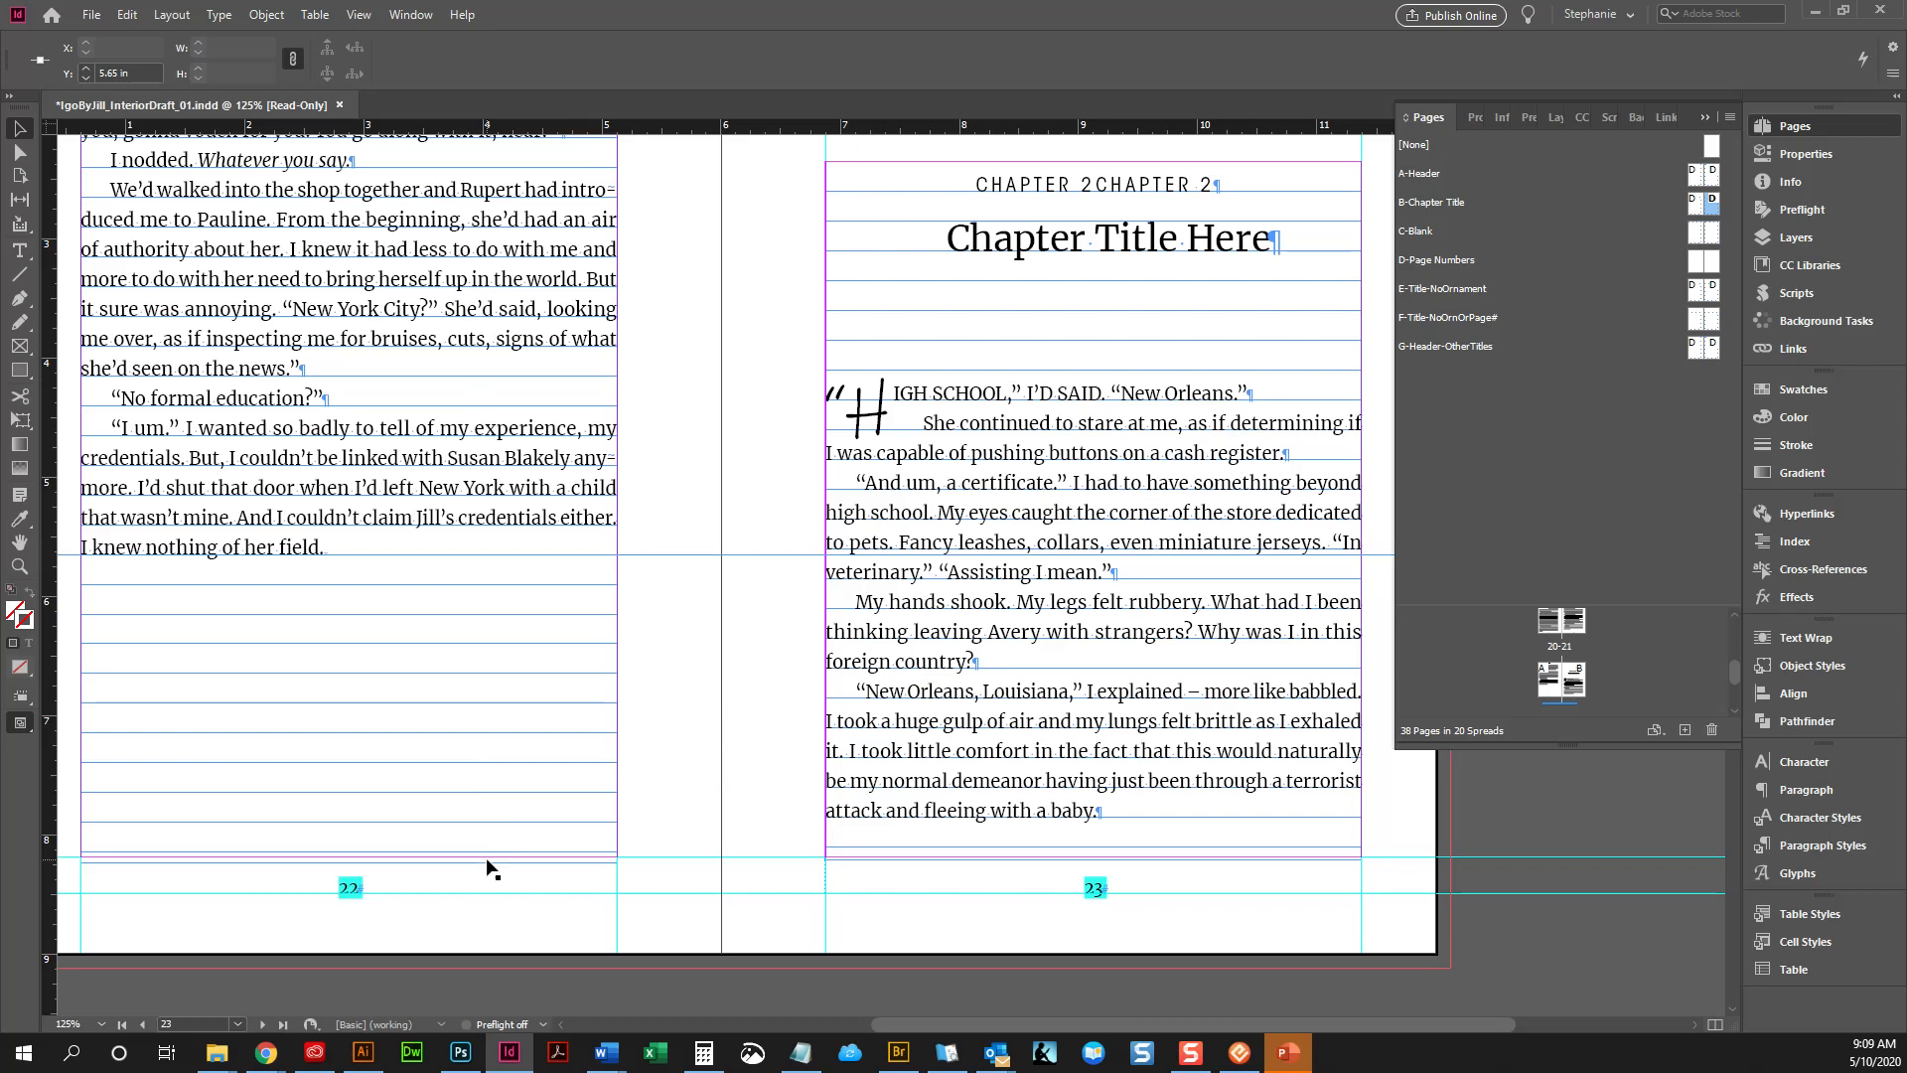
pyautogui.doubleClick(373, 545)
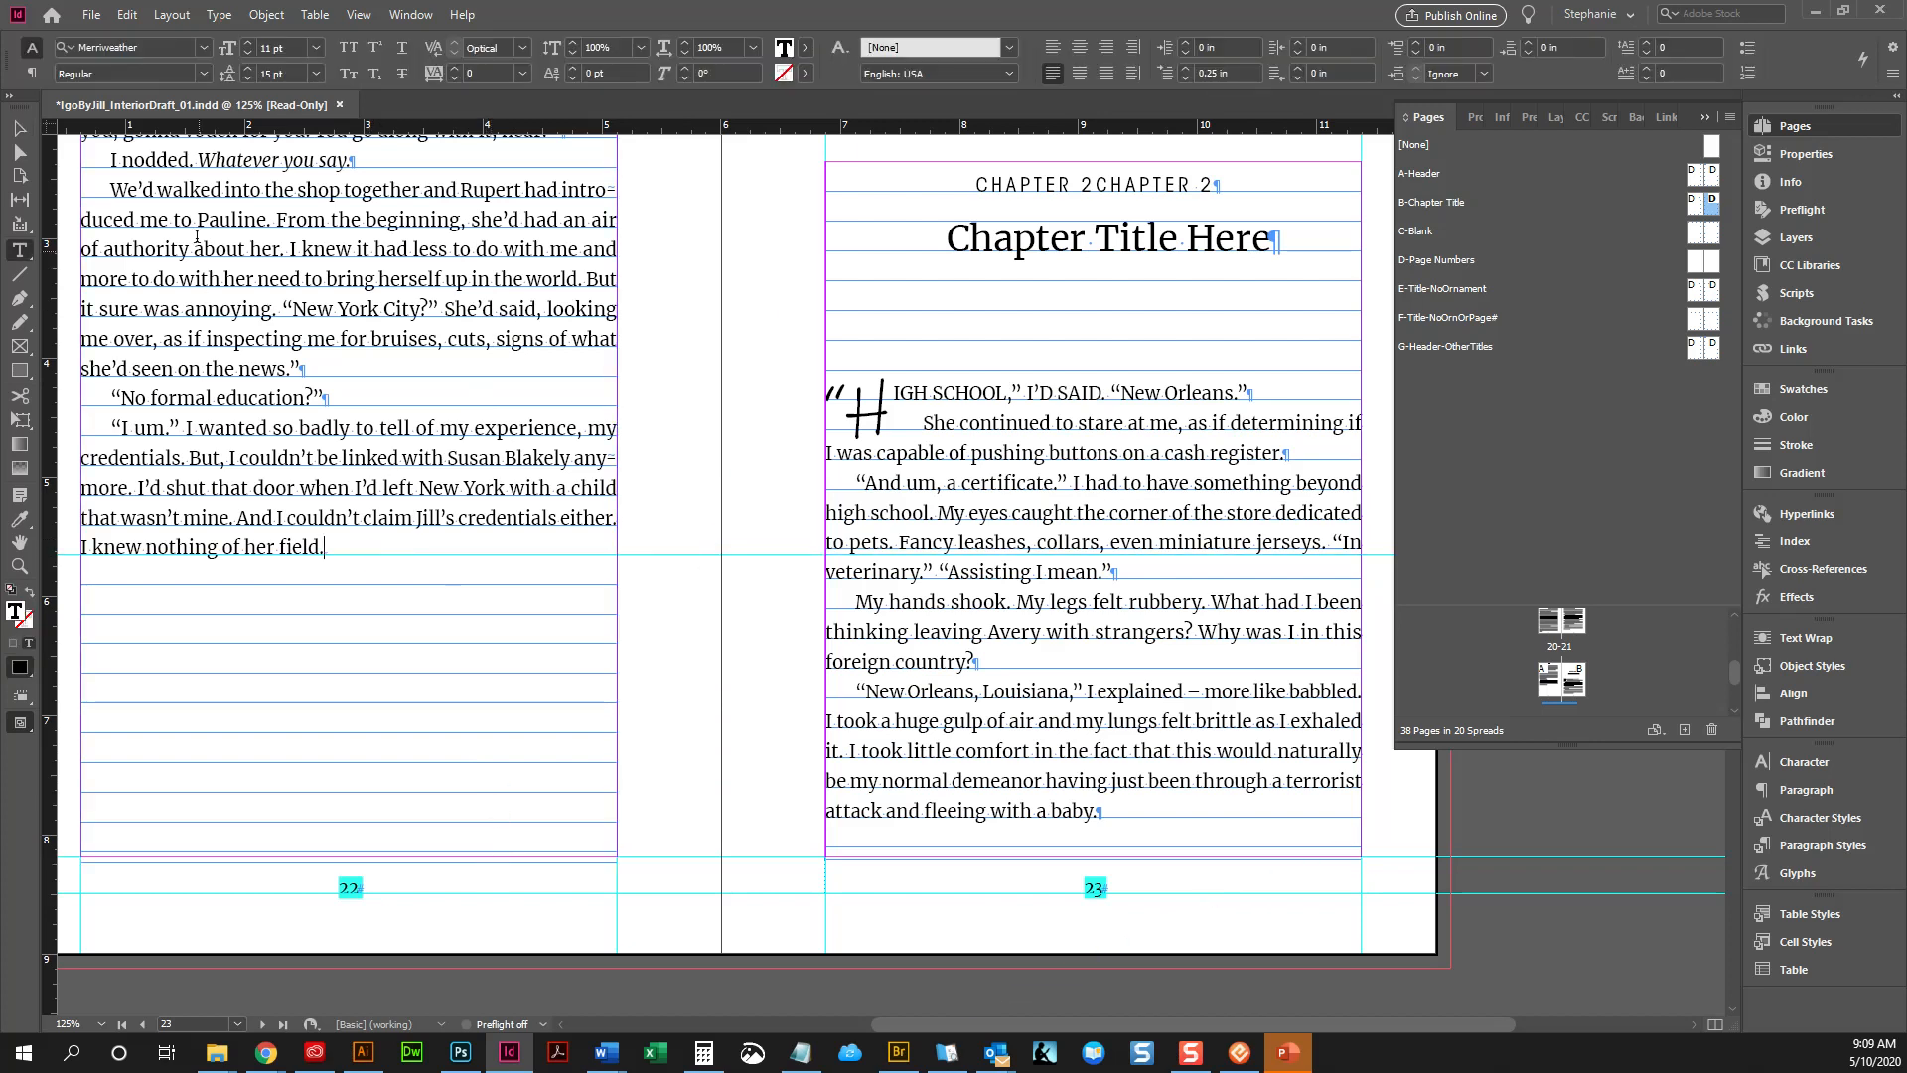
pyautogui.scroll(3, 163, 307)
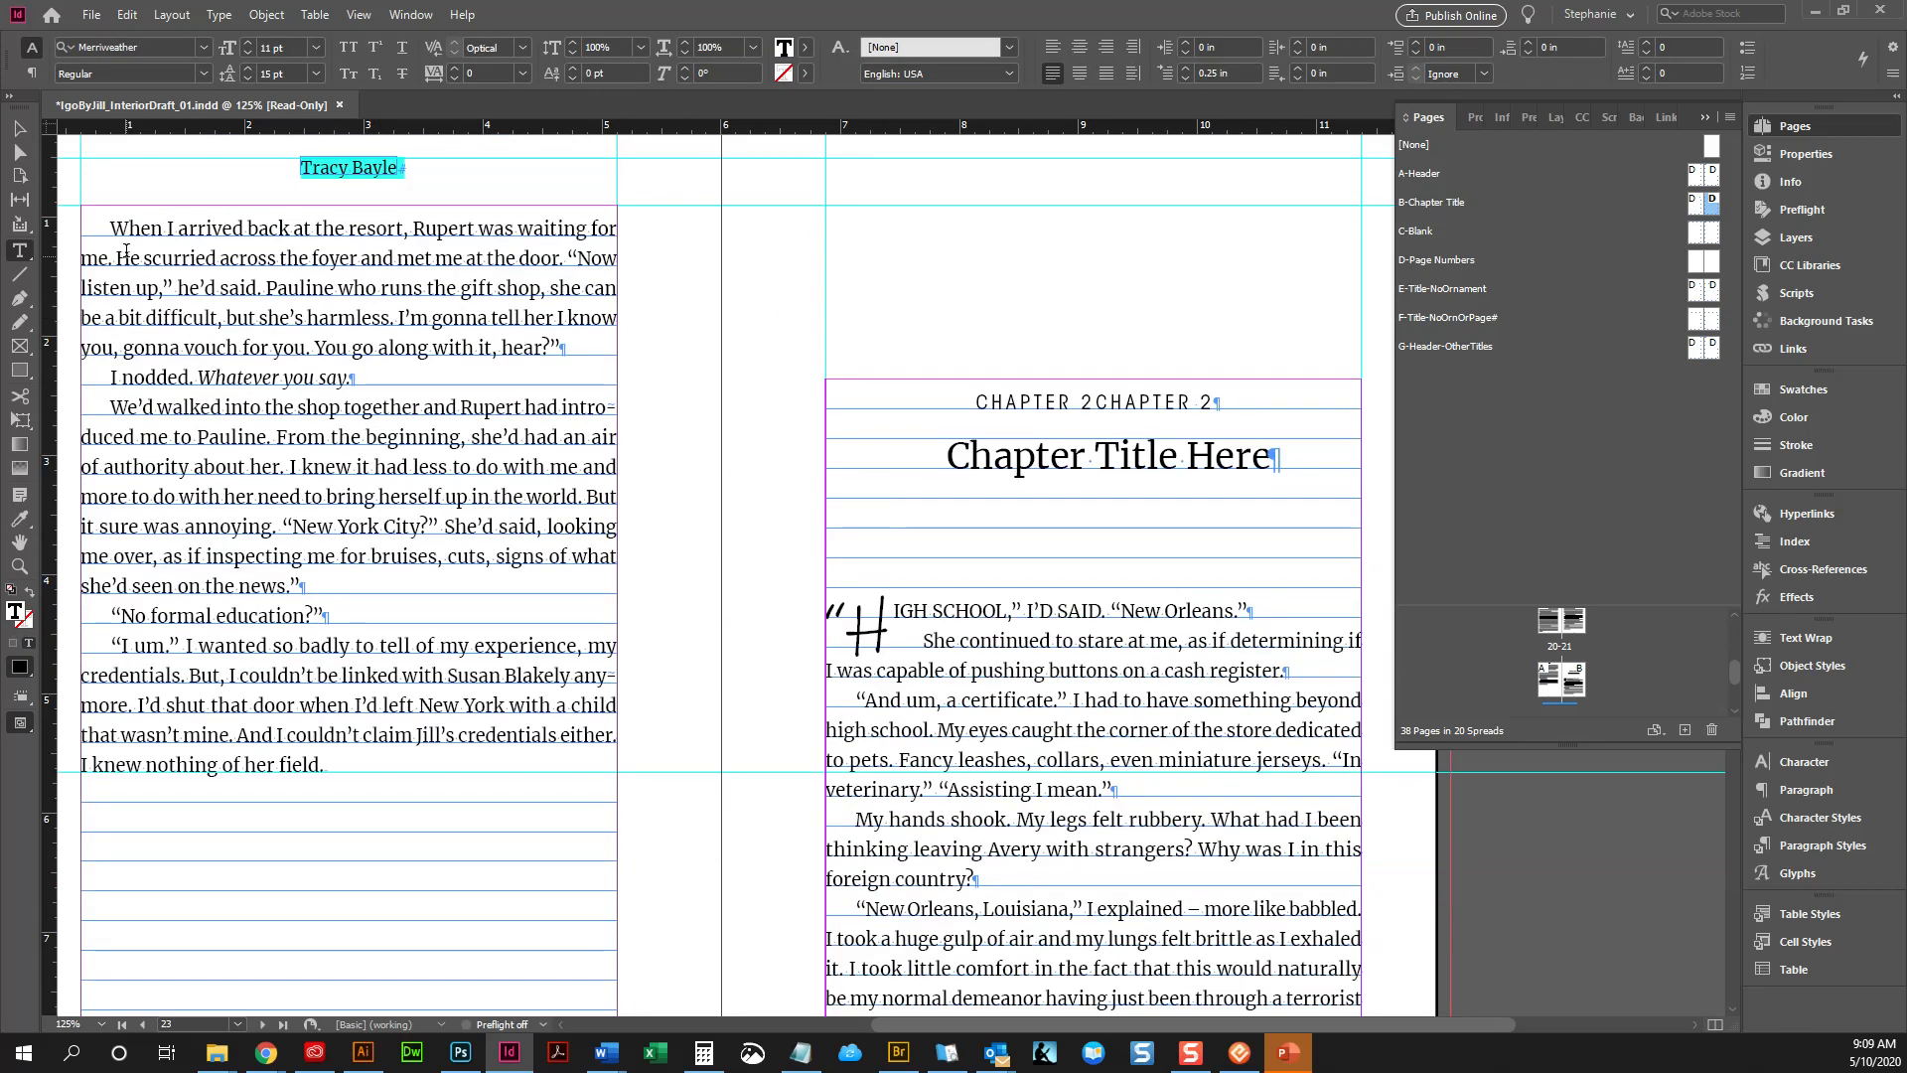
pyautogui.keyDown('shift'); pyautogui.click(110, 377); pyautogui.keyUp('shift')
pyautogui.hotkey('ctrl', 'c')
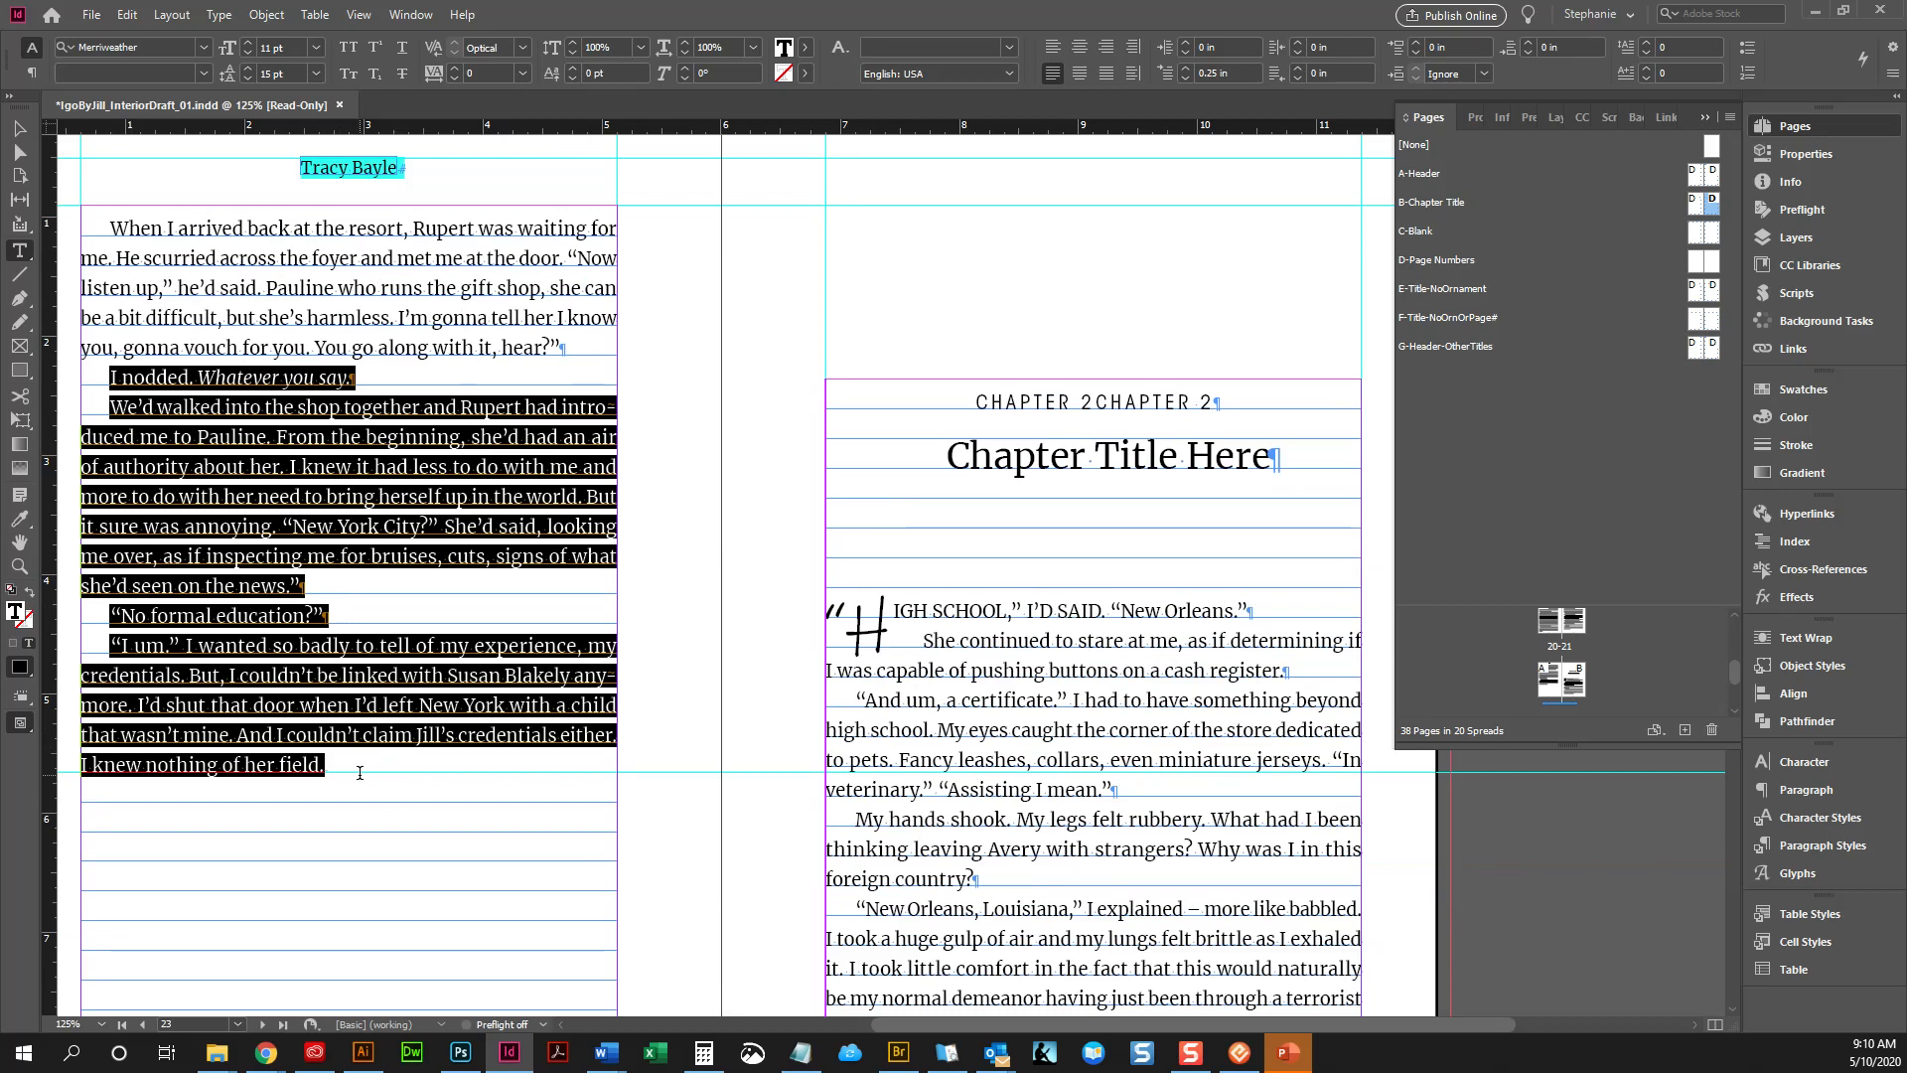
pyautogui.click(322, 785)
pyautogui.press('Return')
pyautogui.hotkey('ctrl', 'v')
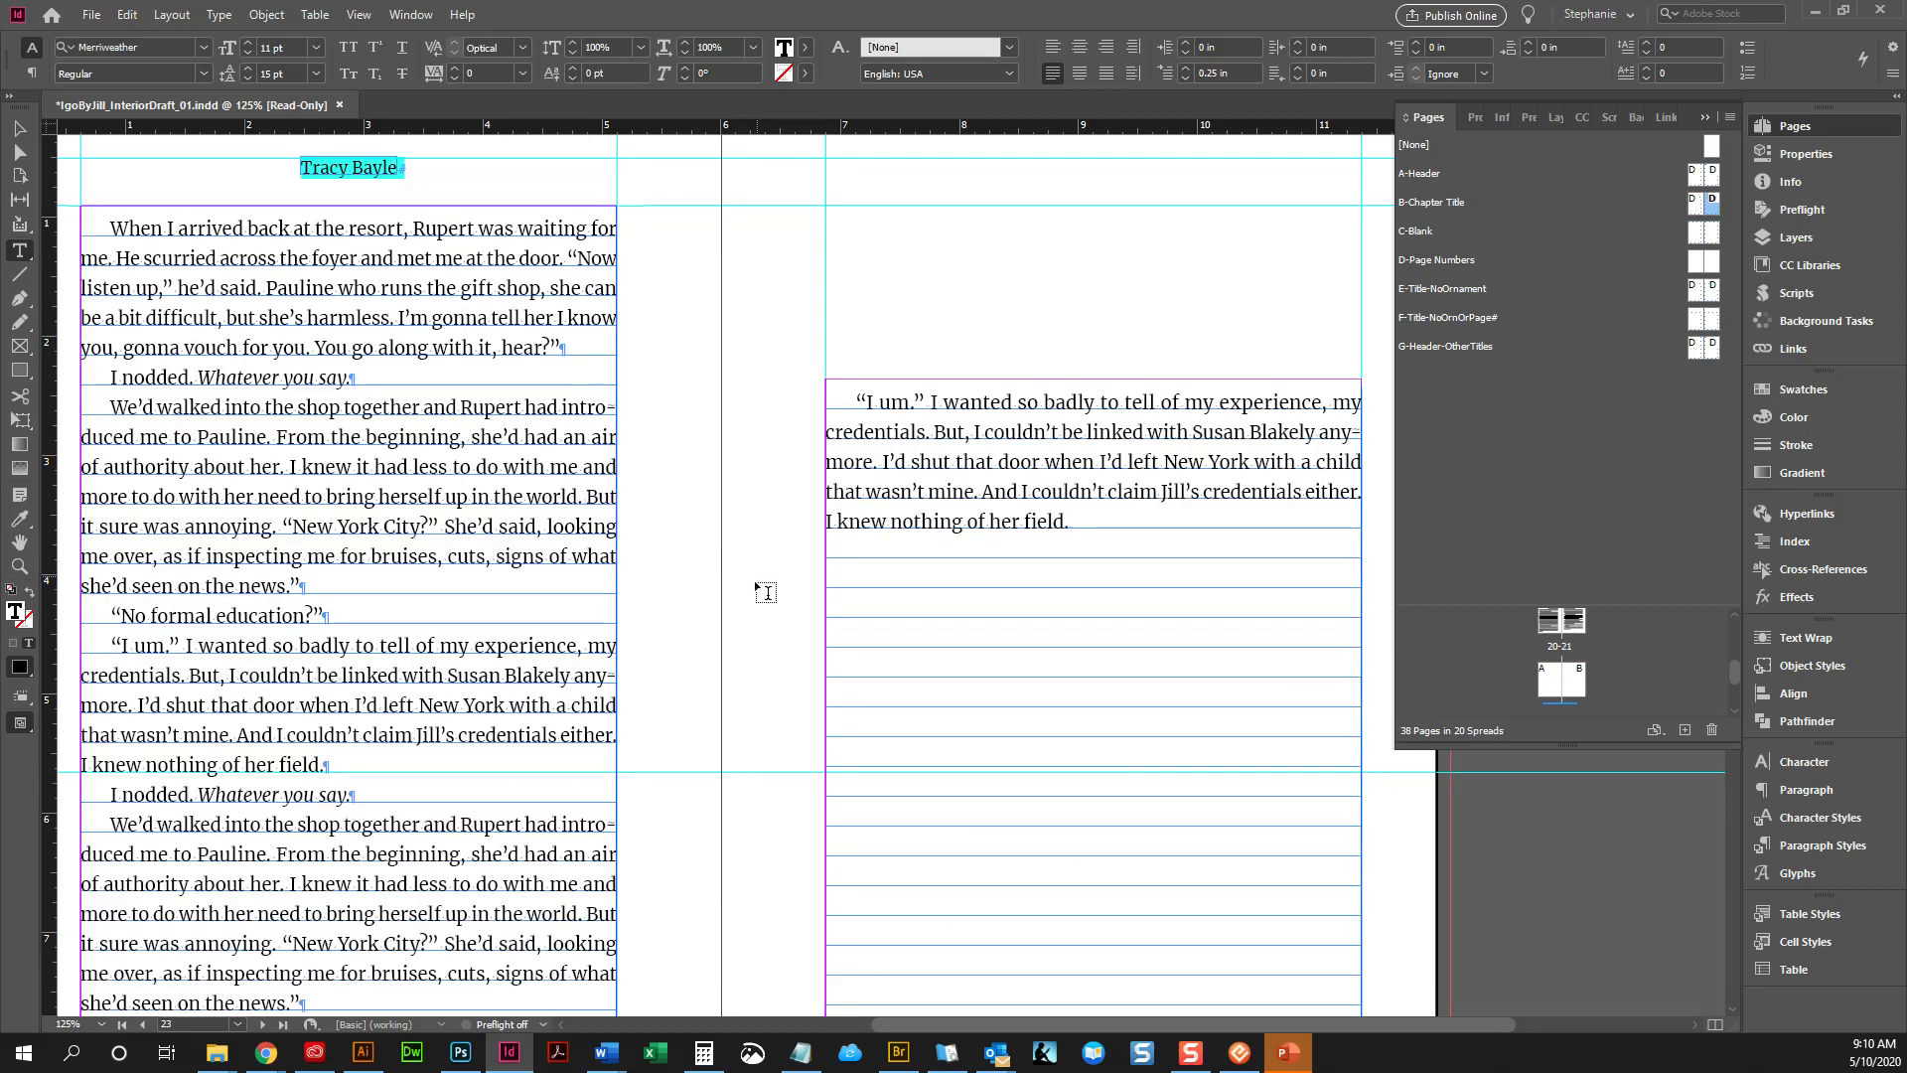
# Delete the duplicated "I um." paragraph that spills over from page 22 ahead of the Chapter 2 opening text
pyautogui.scroll(-4, 936, 651)
pyautogui.scroll(2, 936, 651)
pyautogui.moveTo(1072, 375); pyautogui.dragTo(854, 256)
pyautogui.press('BackSpace')
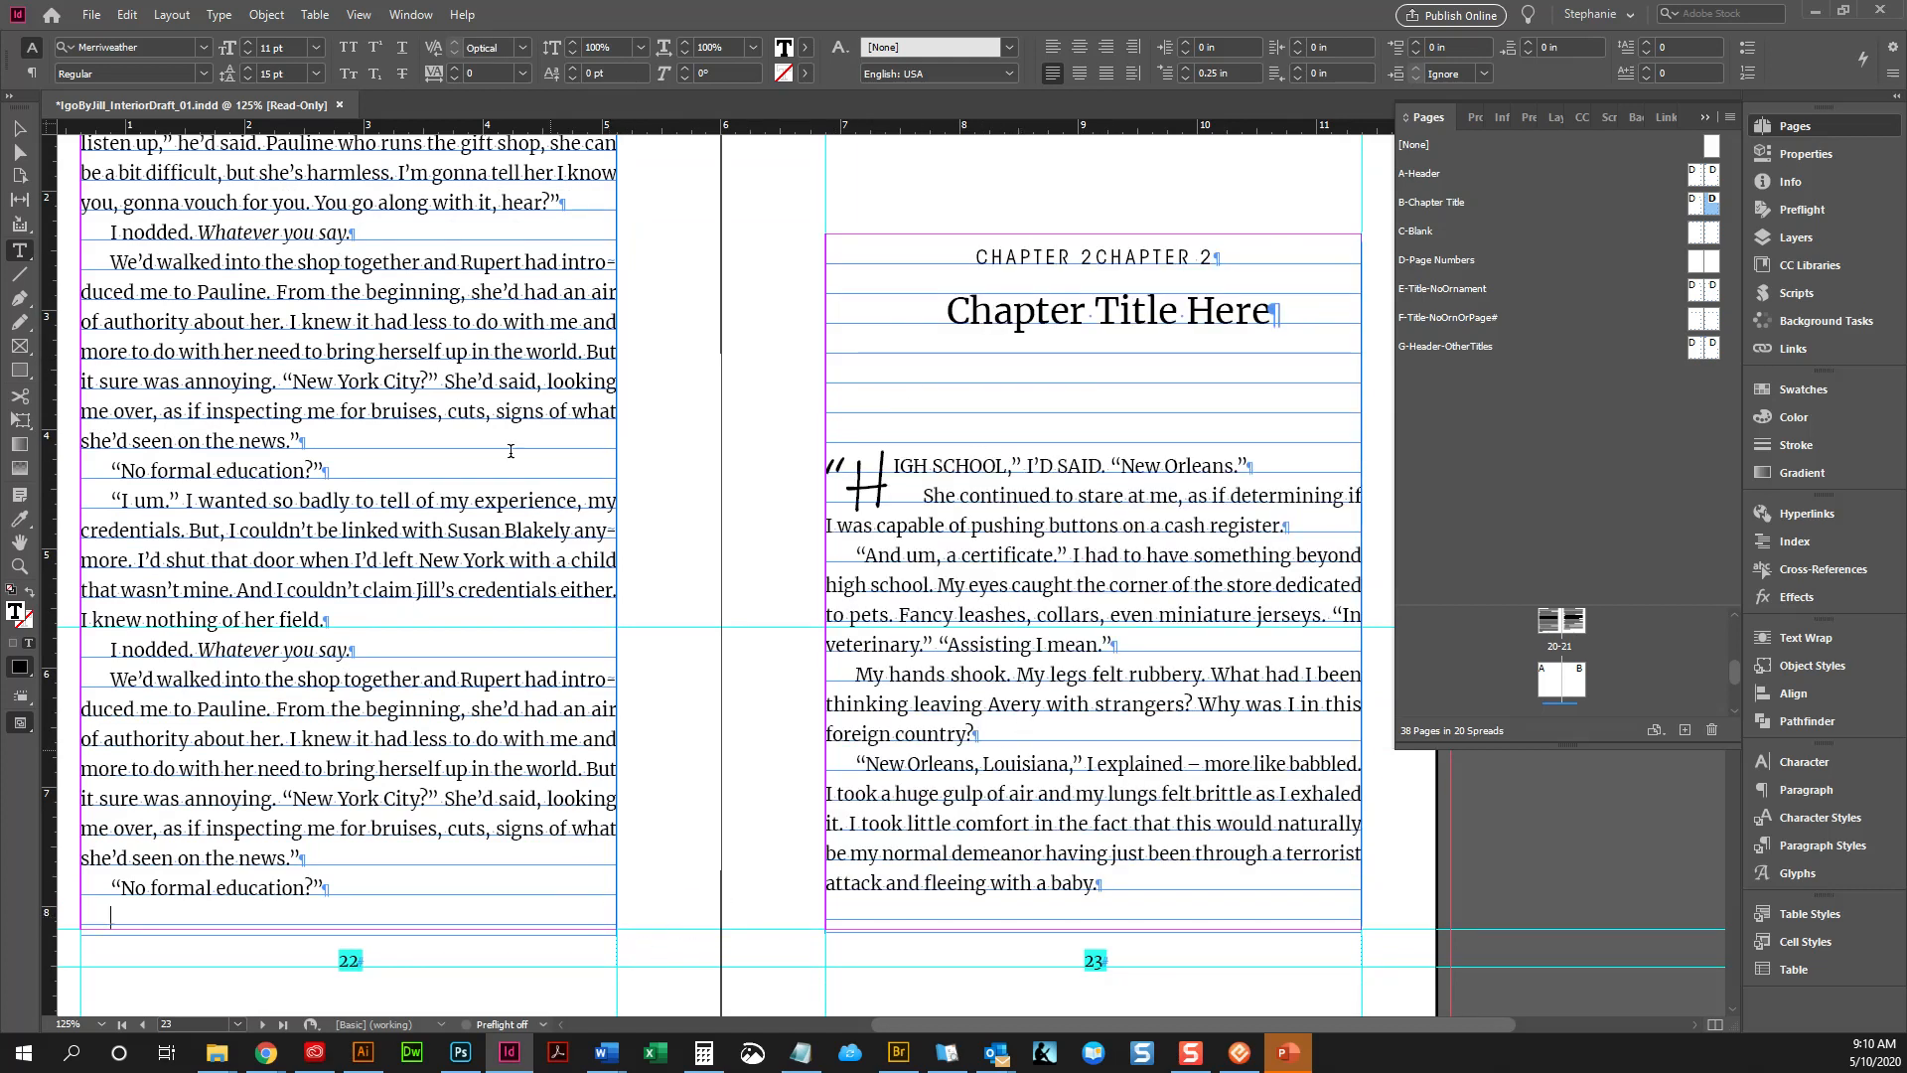
# Copy "No formal education?" into the empty last line of page 22 and add it as a closing paragraph on page 23
pyautogui.moveTo(320, 872); pyautogui.dragTo(98, 874)
pyautogui.hotkey('ctrl', 'c')
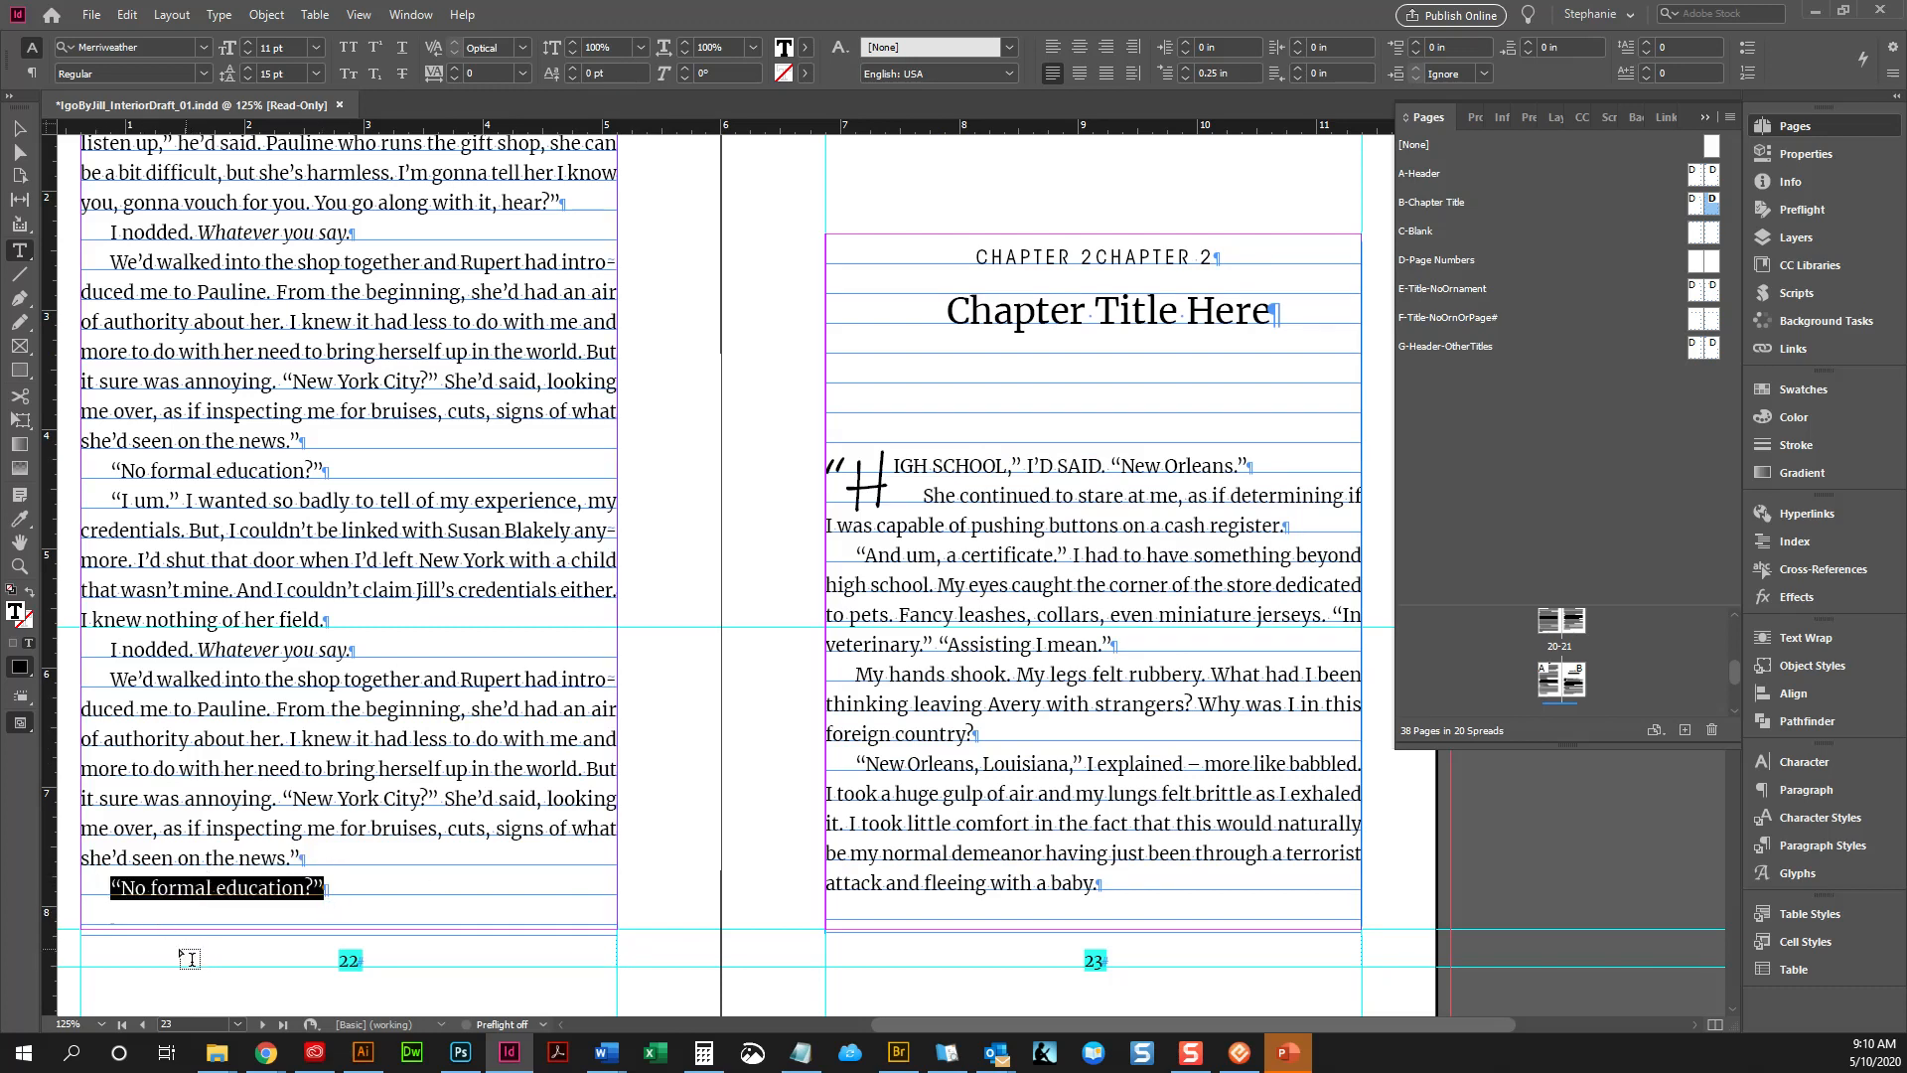
pyautogui.click(187, 919)
pyautogui.hotkey('ctrl', 'v')
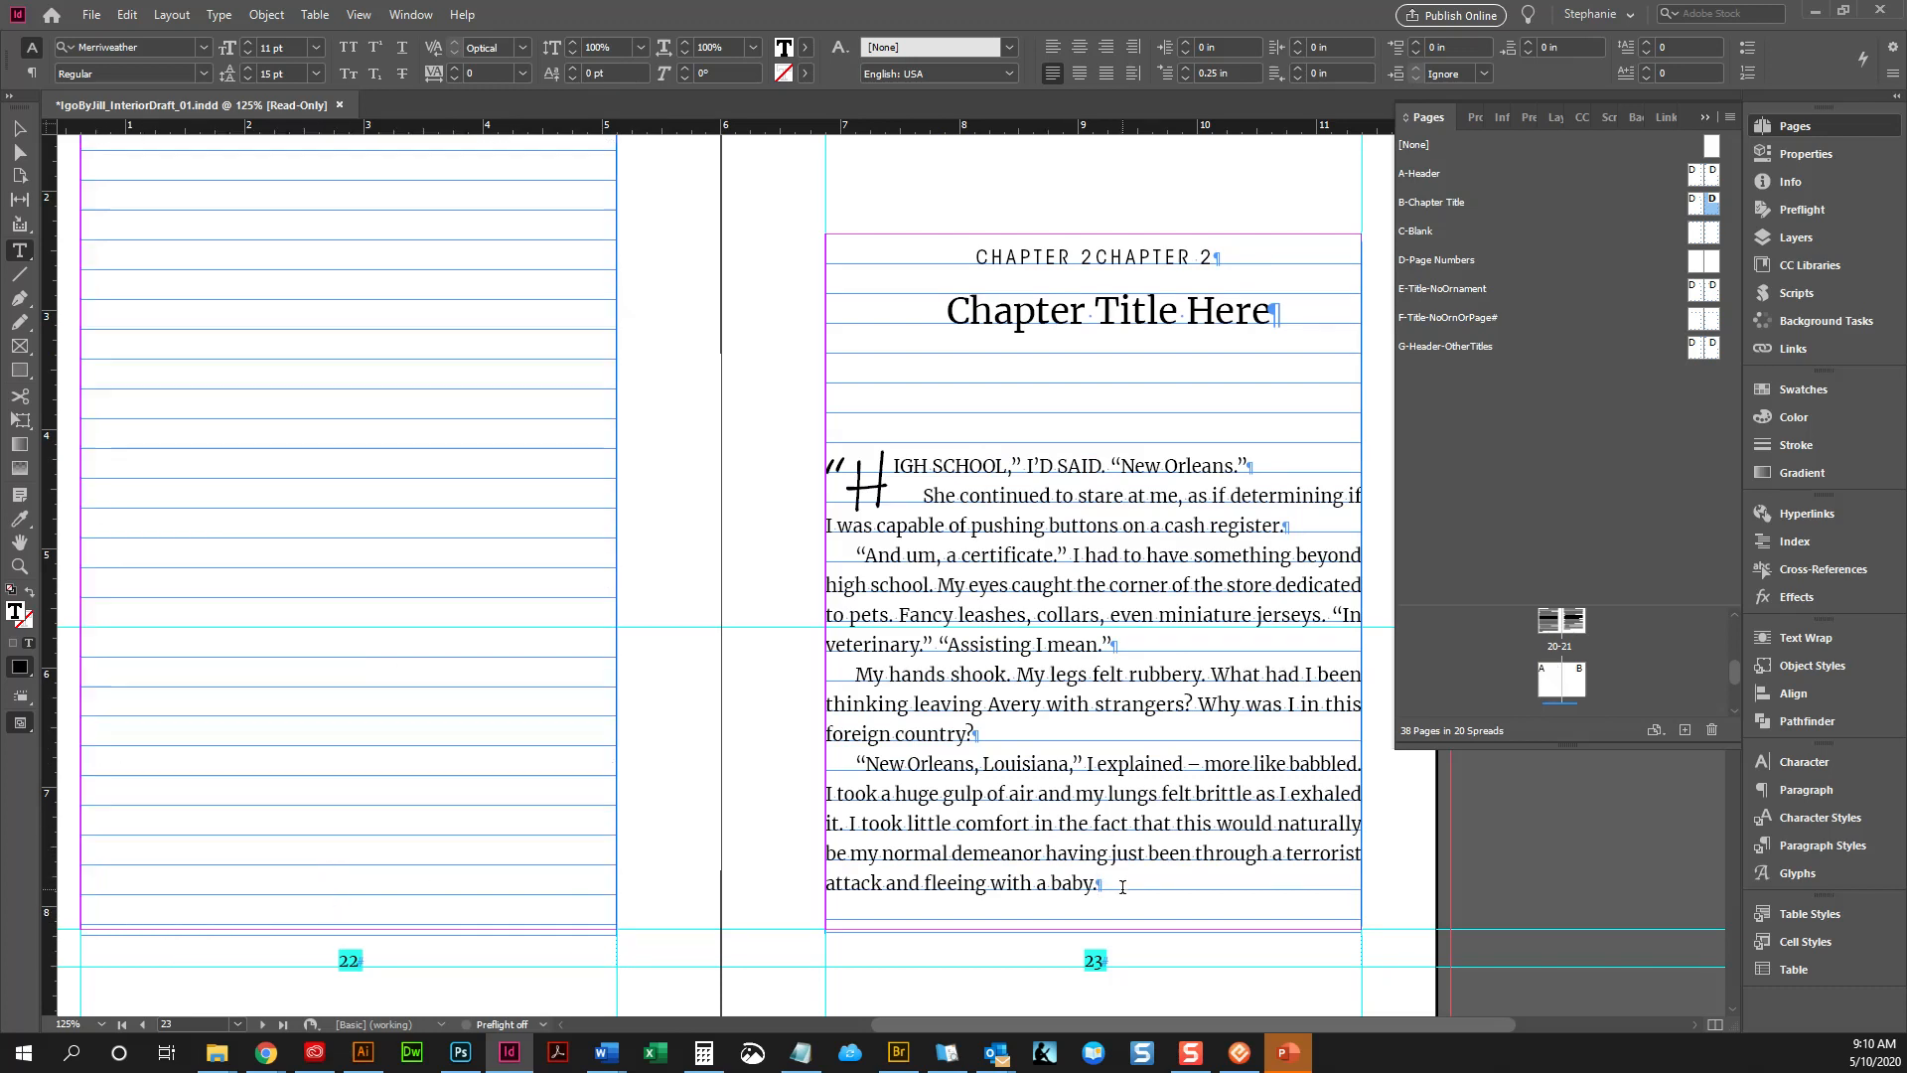
pyautogui.press('Return')
pyautogui.hotkey('ctrl', 'v')
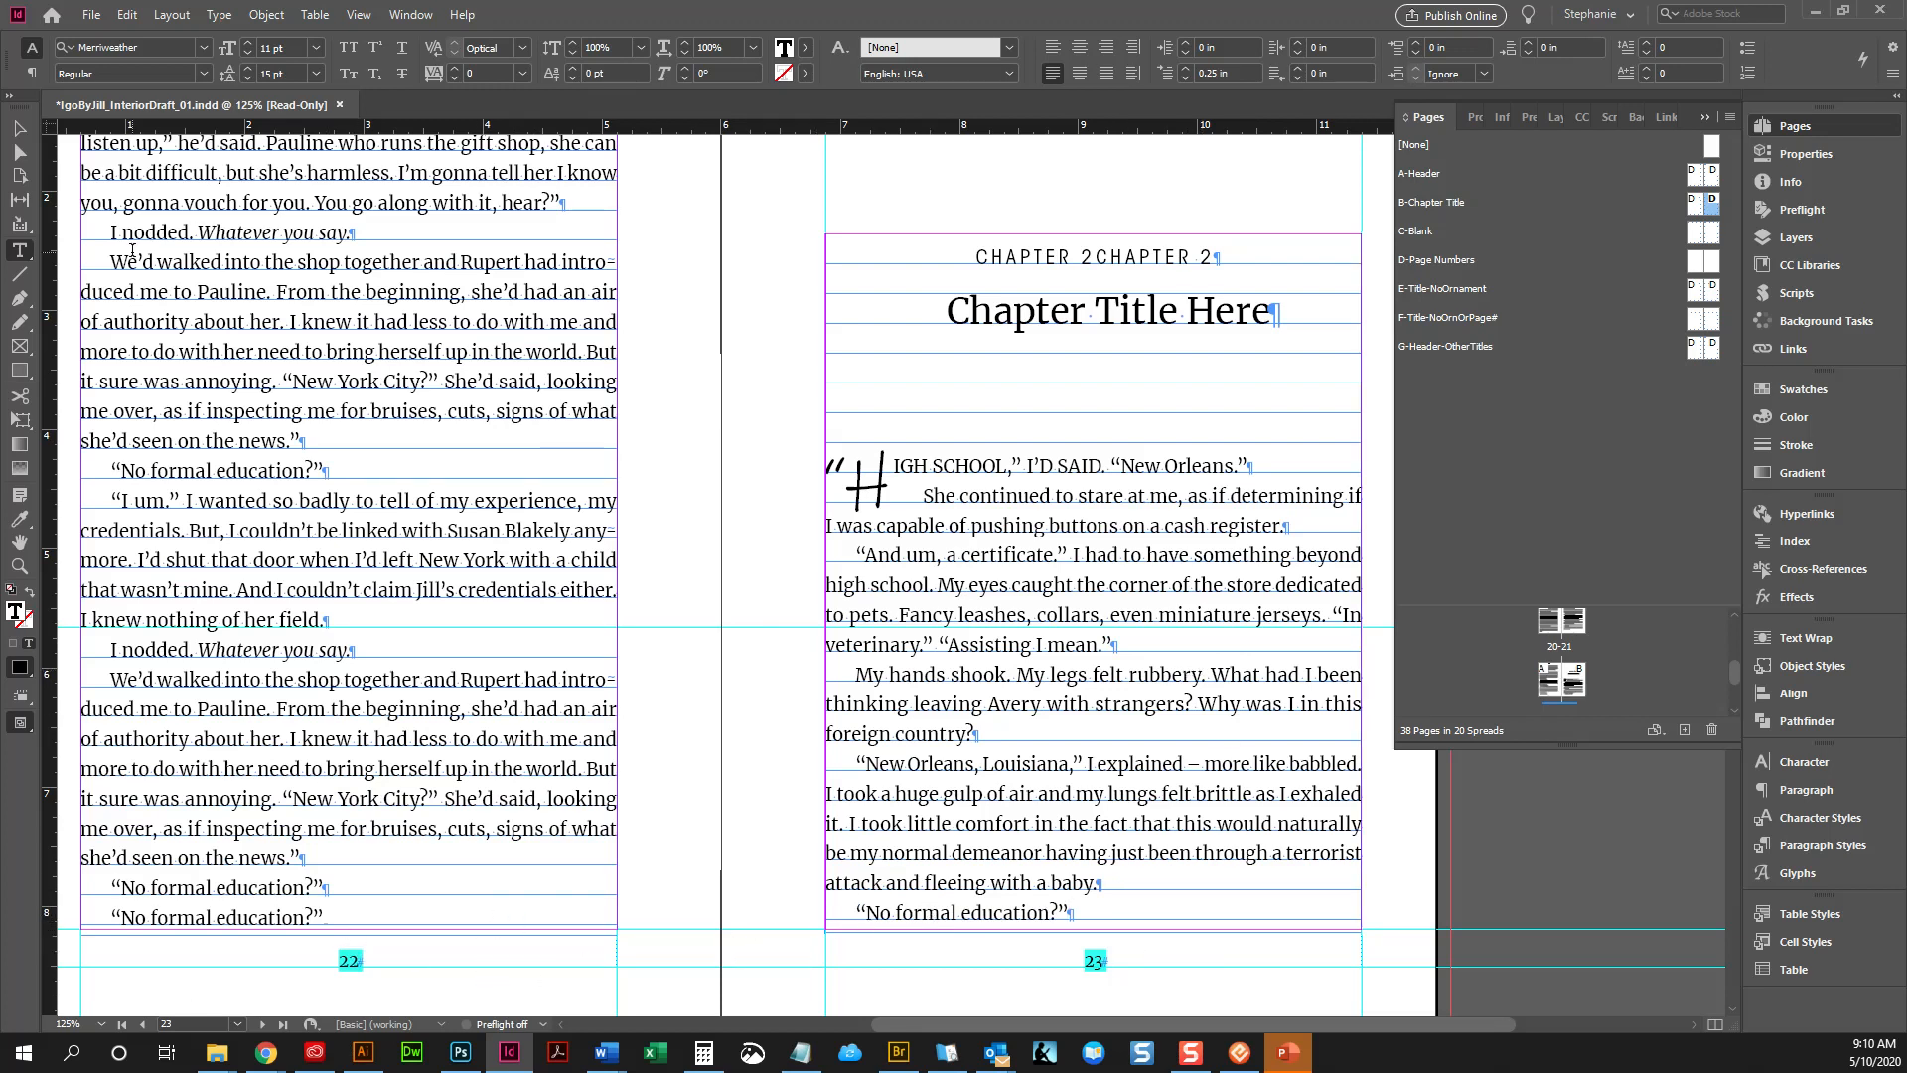
pyautogui.click(19, 129)
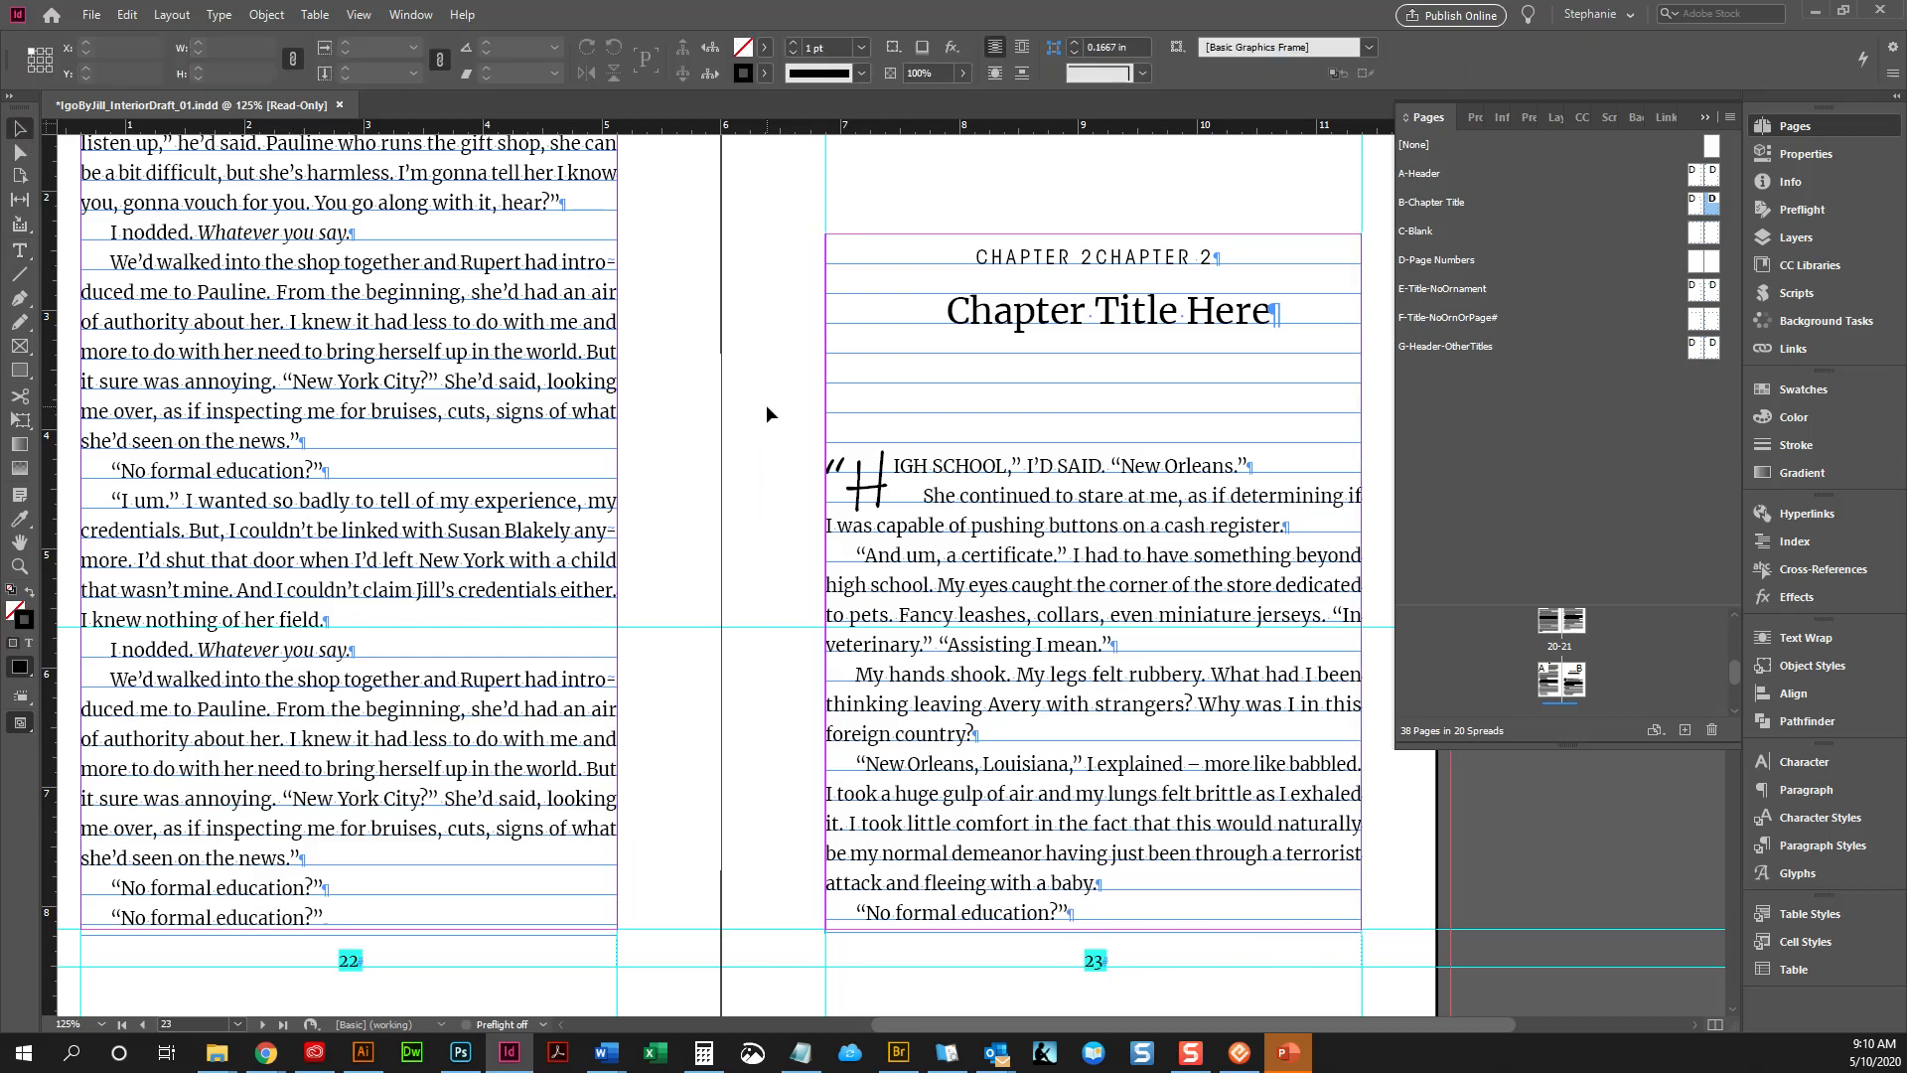
pyautogui.hotkey('ctrl', '=')
pyautogui.hotkey('ctrl', '=')
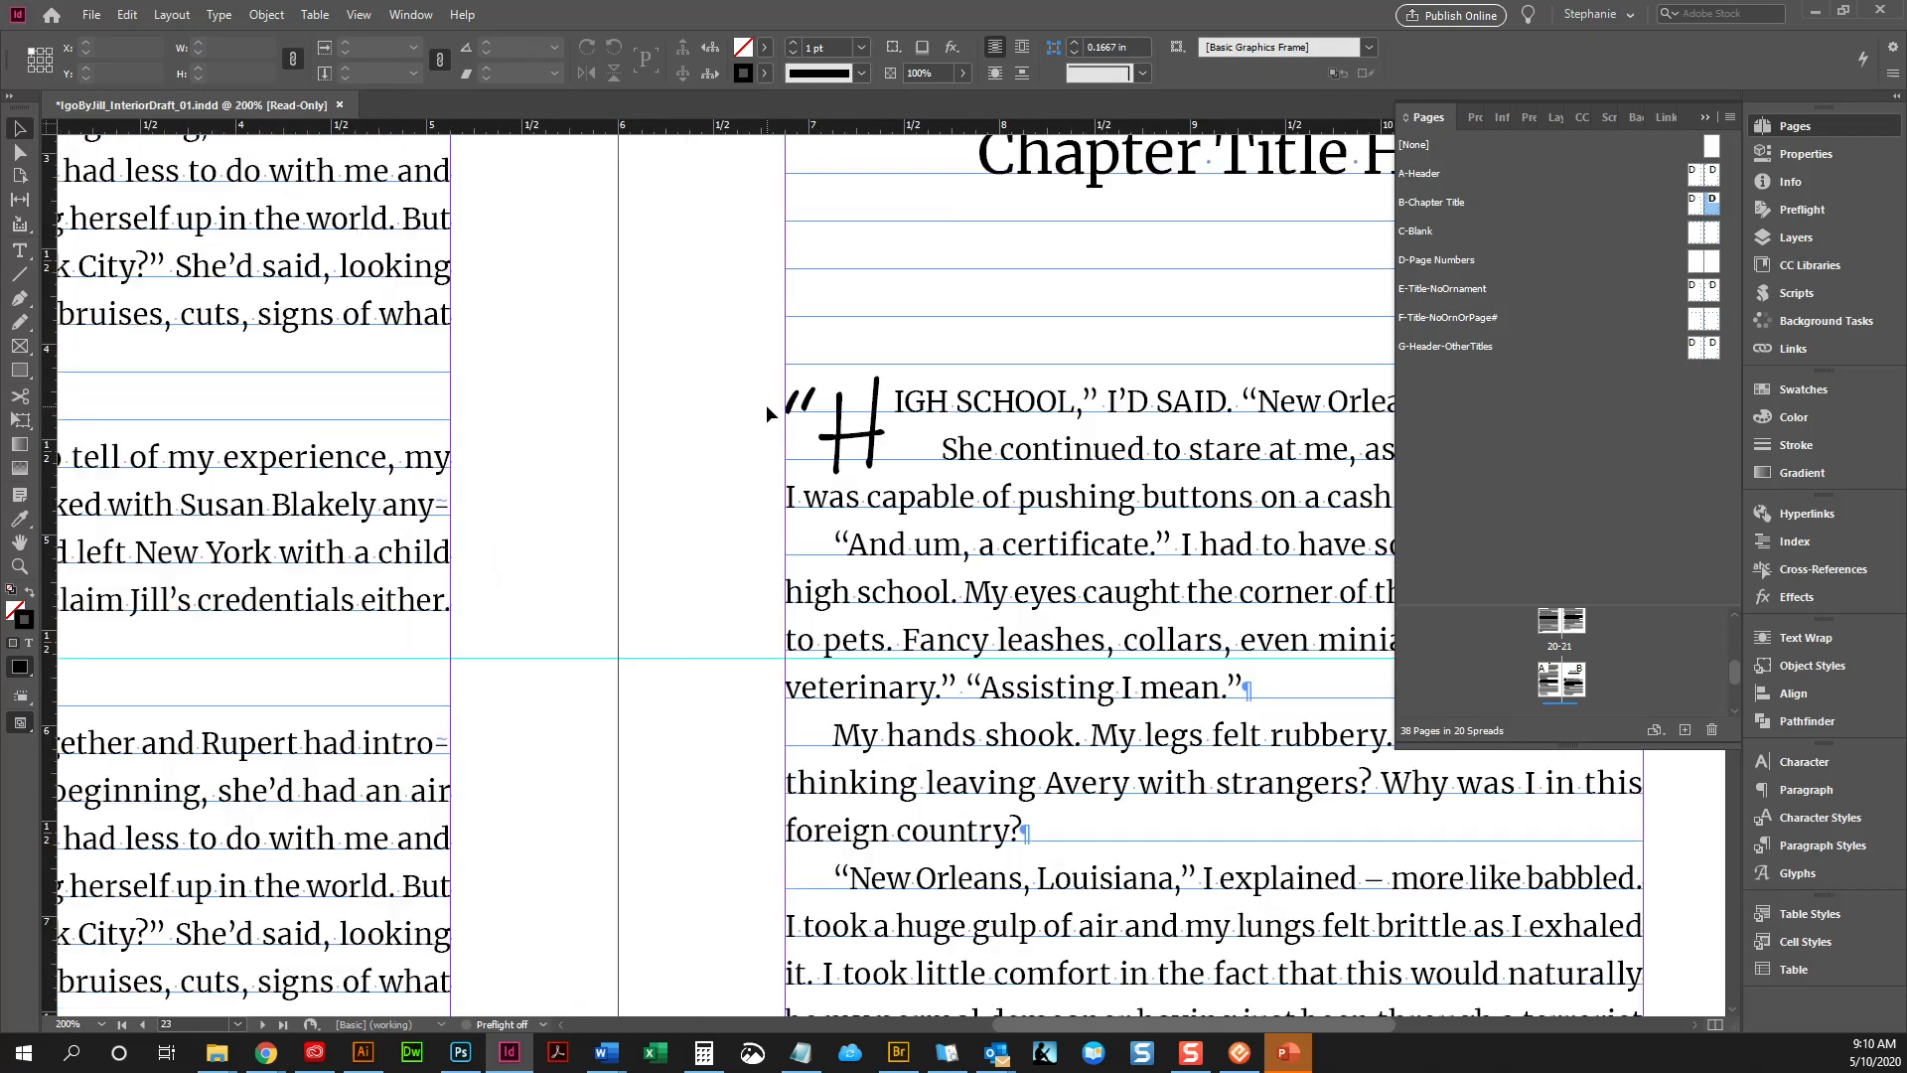
pyautogui.hotkey('ctrl', '=')
pyautogui.scroll(-1, 707, 641)
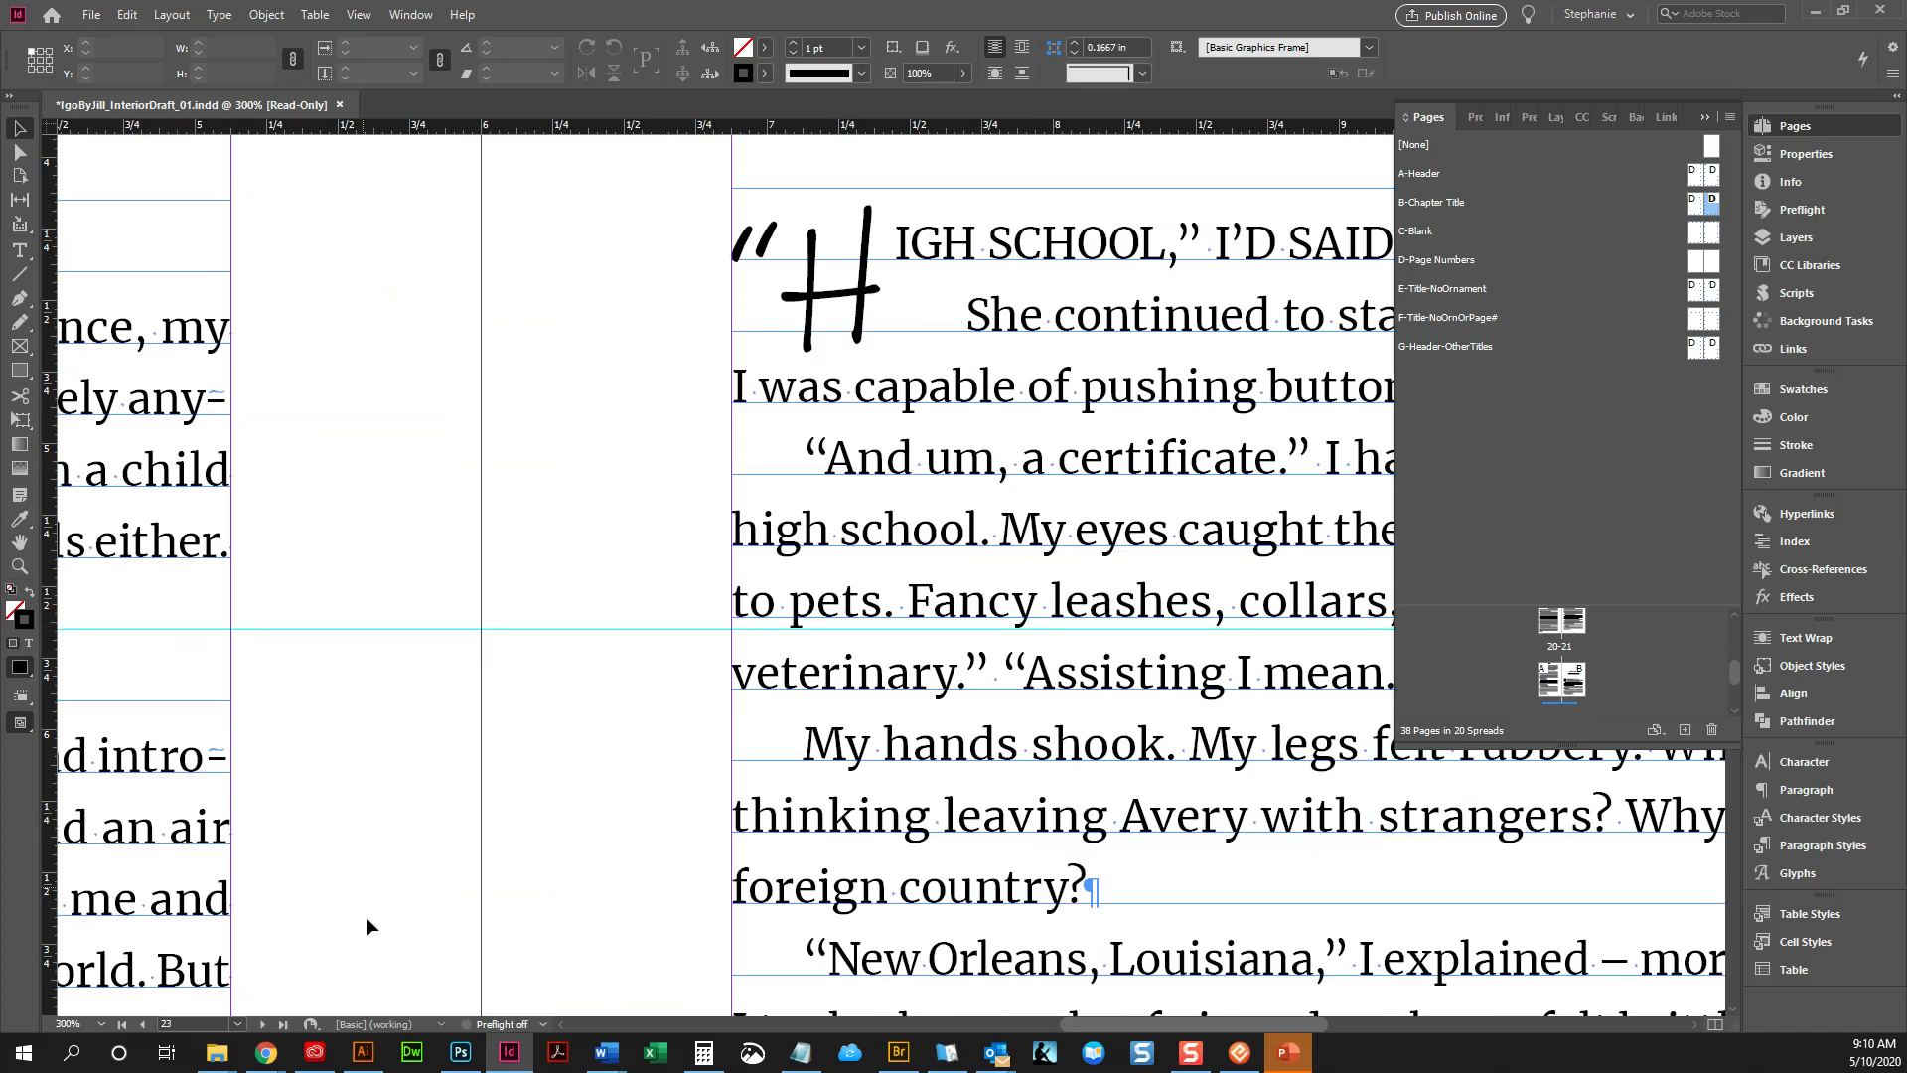
pyautogui.moveTo(407, 132); pyautogui.dragTo(367, 848)
pyautogui.scroll(10, 398, 387)
pyautogui.scroll(-10, 388, 790)
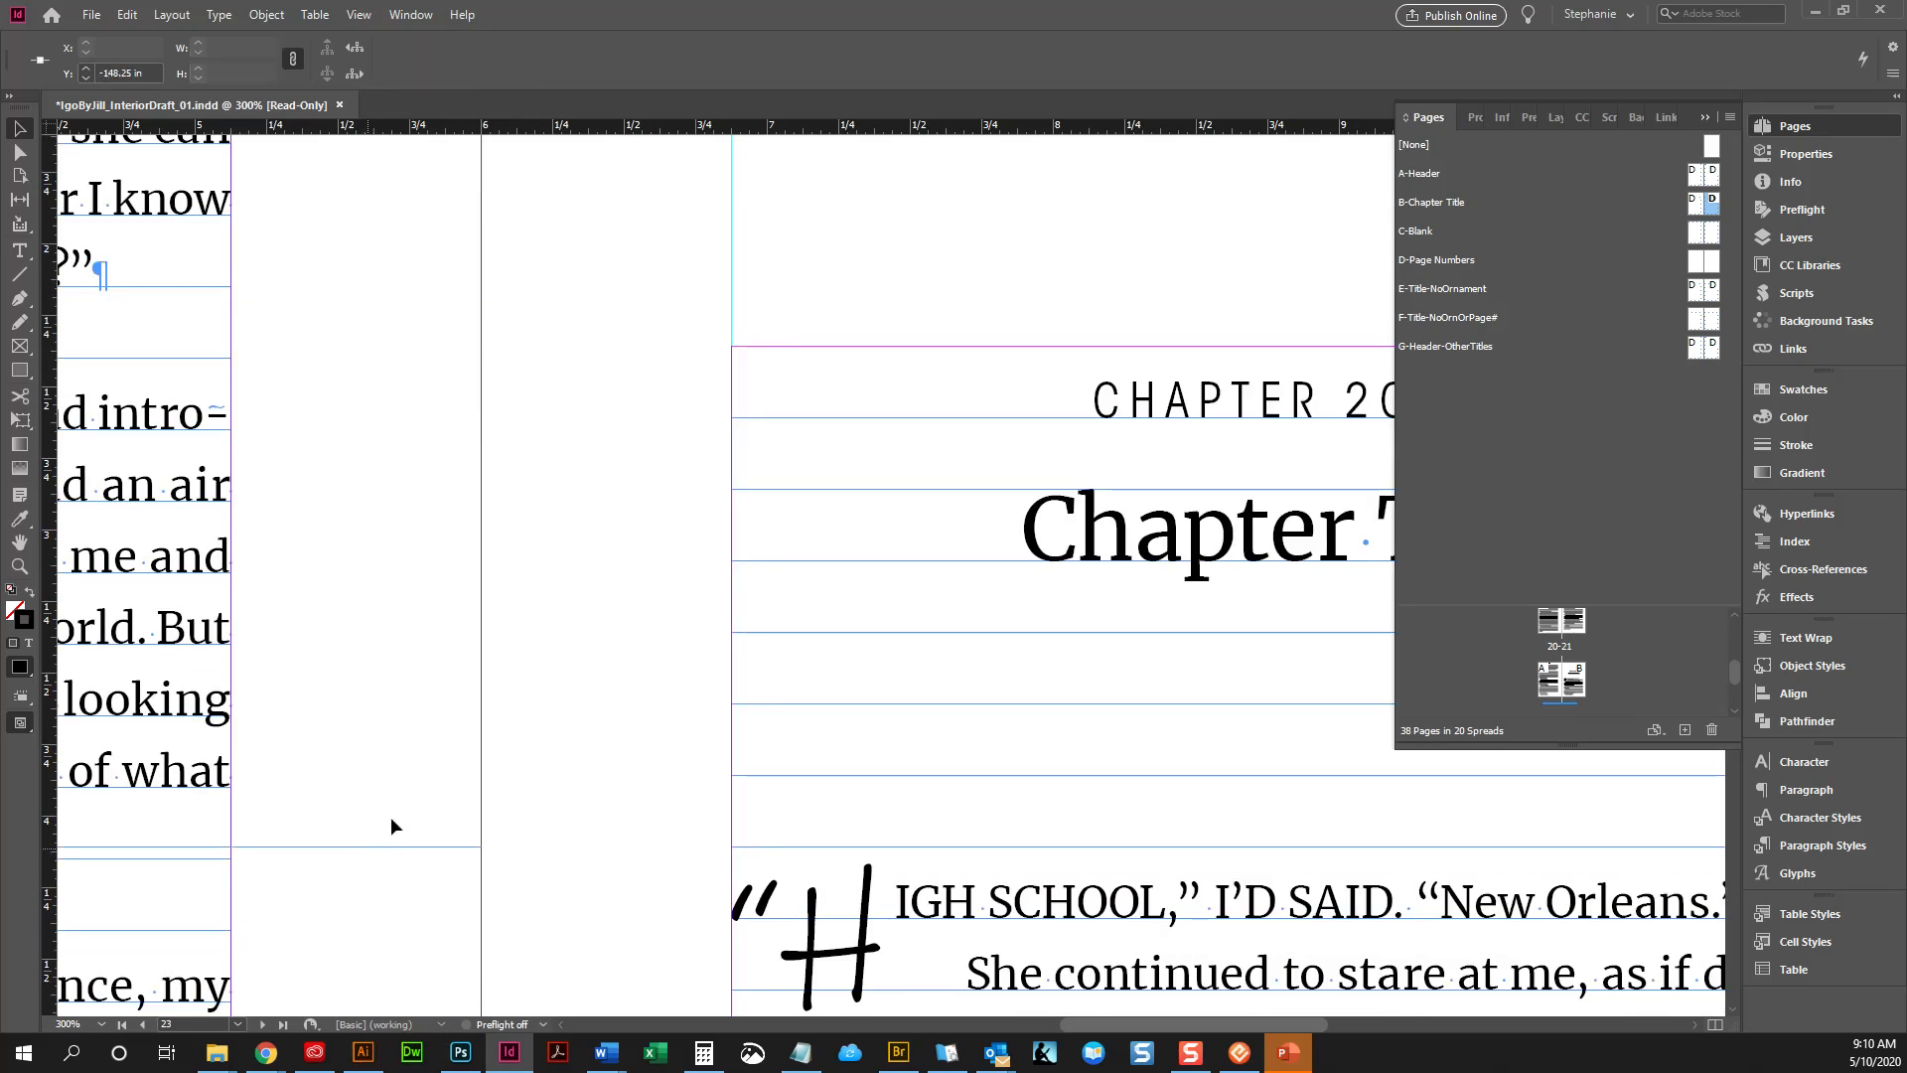
pyautogui.click(394, 165)
pyautogui.click(328, 16)
pyautogui.moveTo(358, 15)
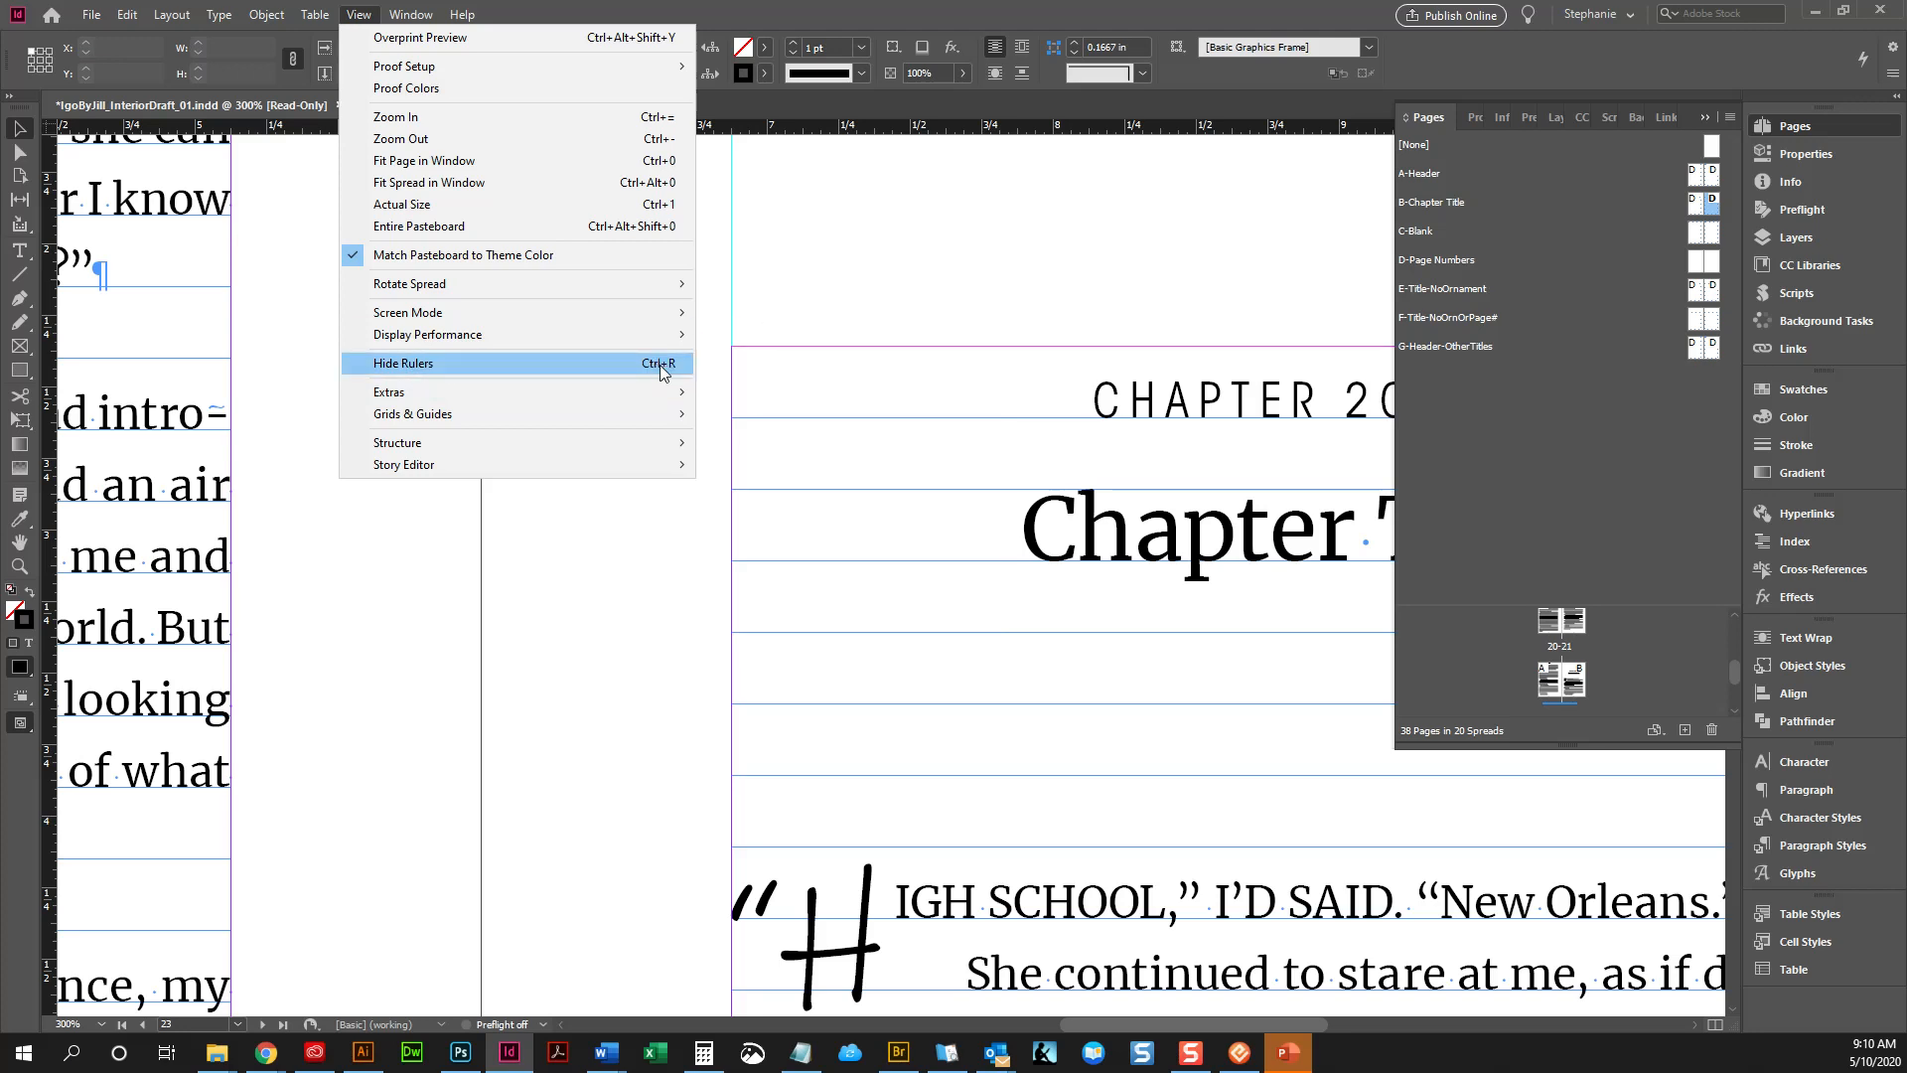
pyautogui.scroll(-4, 326, 771)
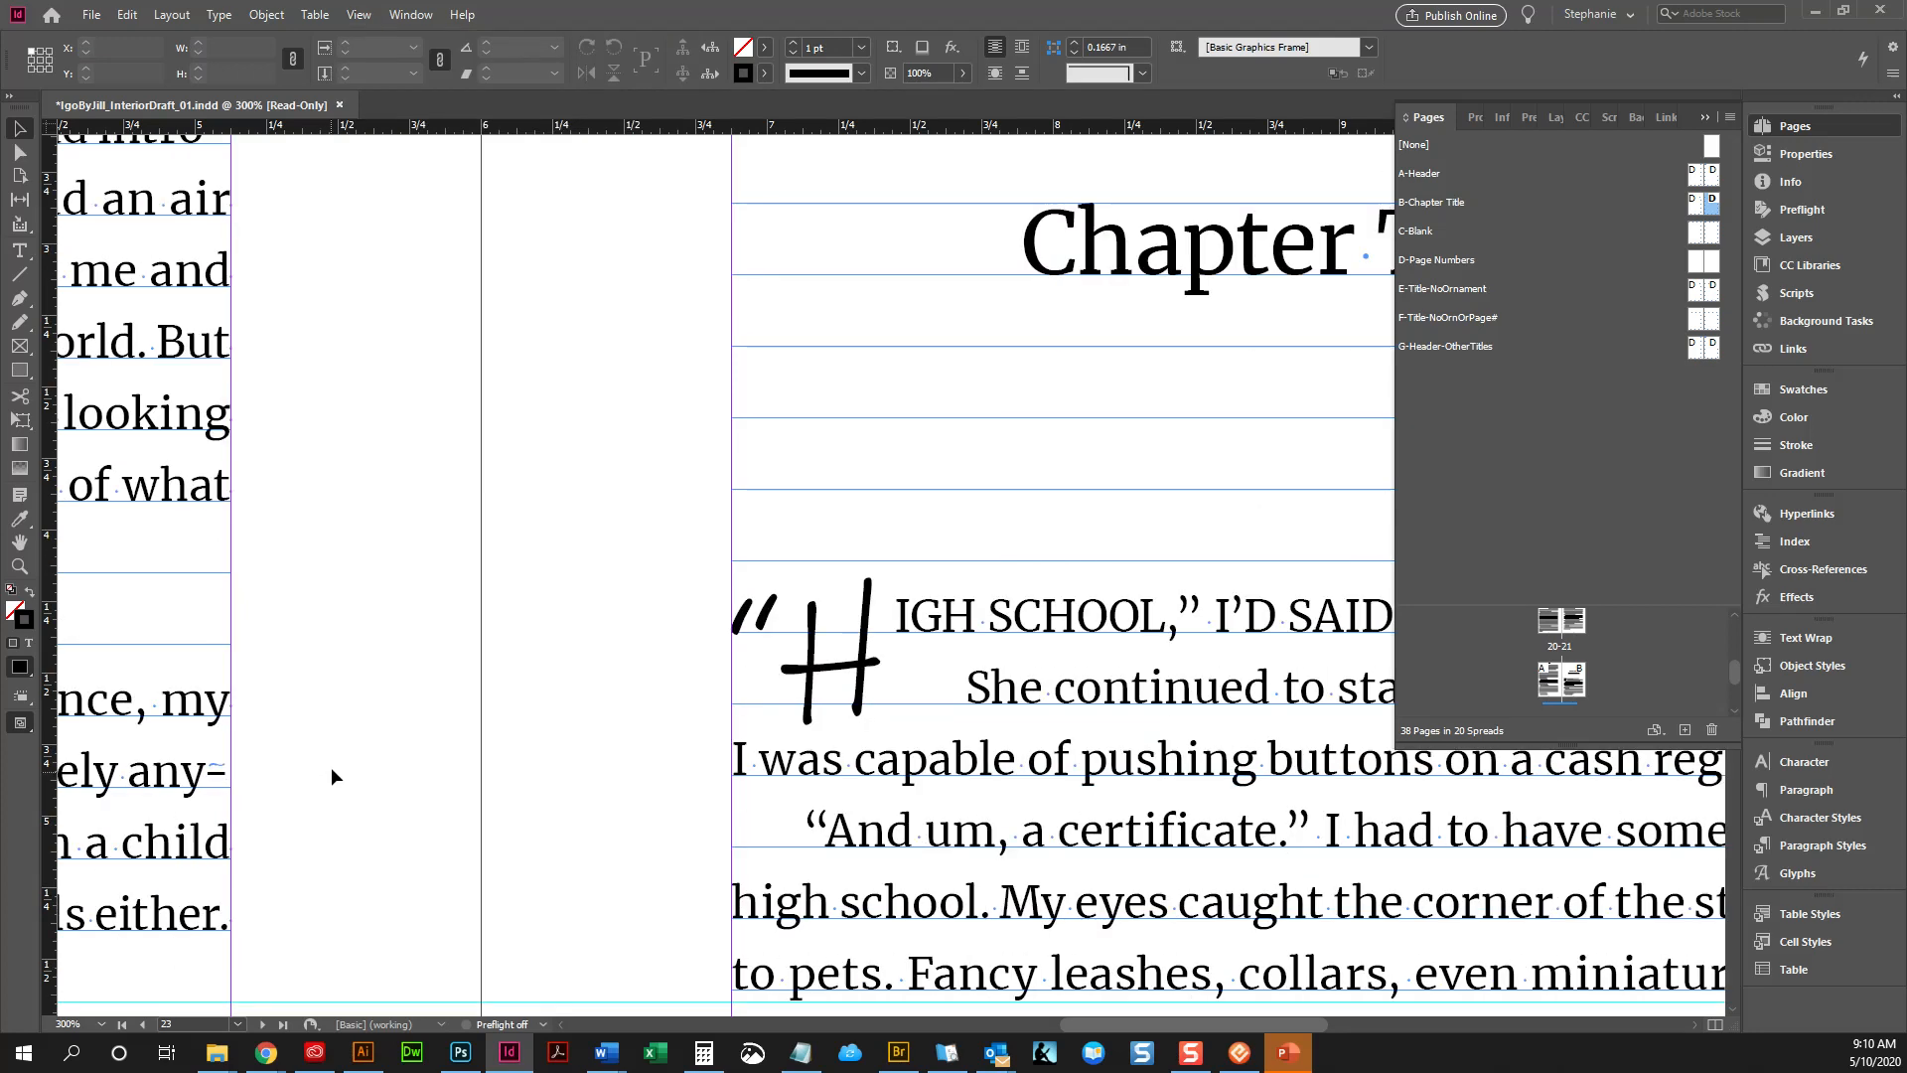
# Place a horizontal ruler guide at 6.15 in, on page 22's baseline under the second "We'd walked into the shop" line
pyautogui.moveTo(481, 127); pyautogui.dragTo(486, 239)
pyautogui.moveTo(495, 139); pyautogui.dragTo(460, 771)
pyautogui.moveTo(305, 745); pyautogui.dragTo(303, 738)
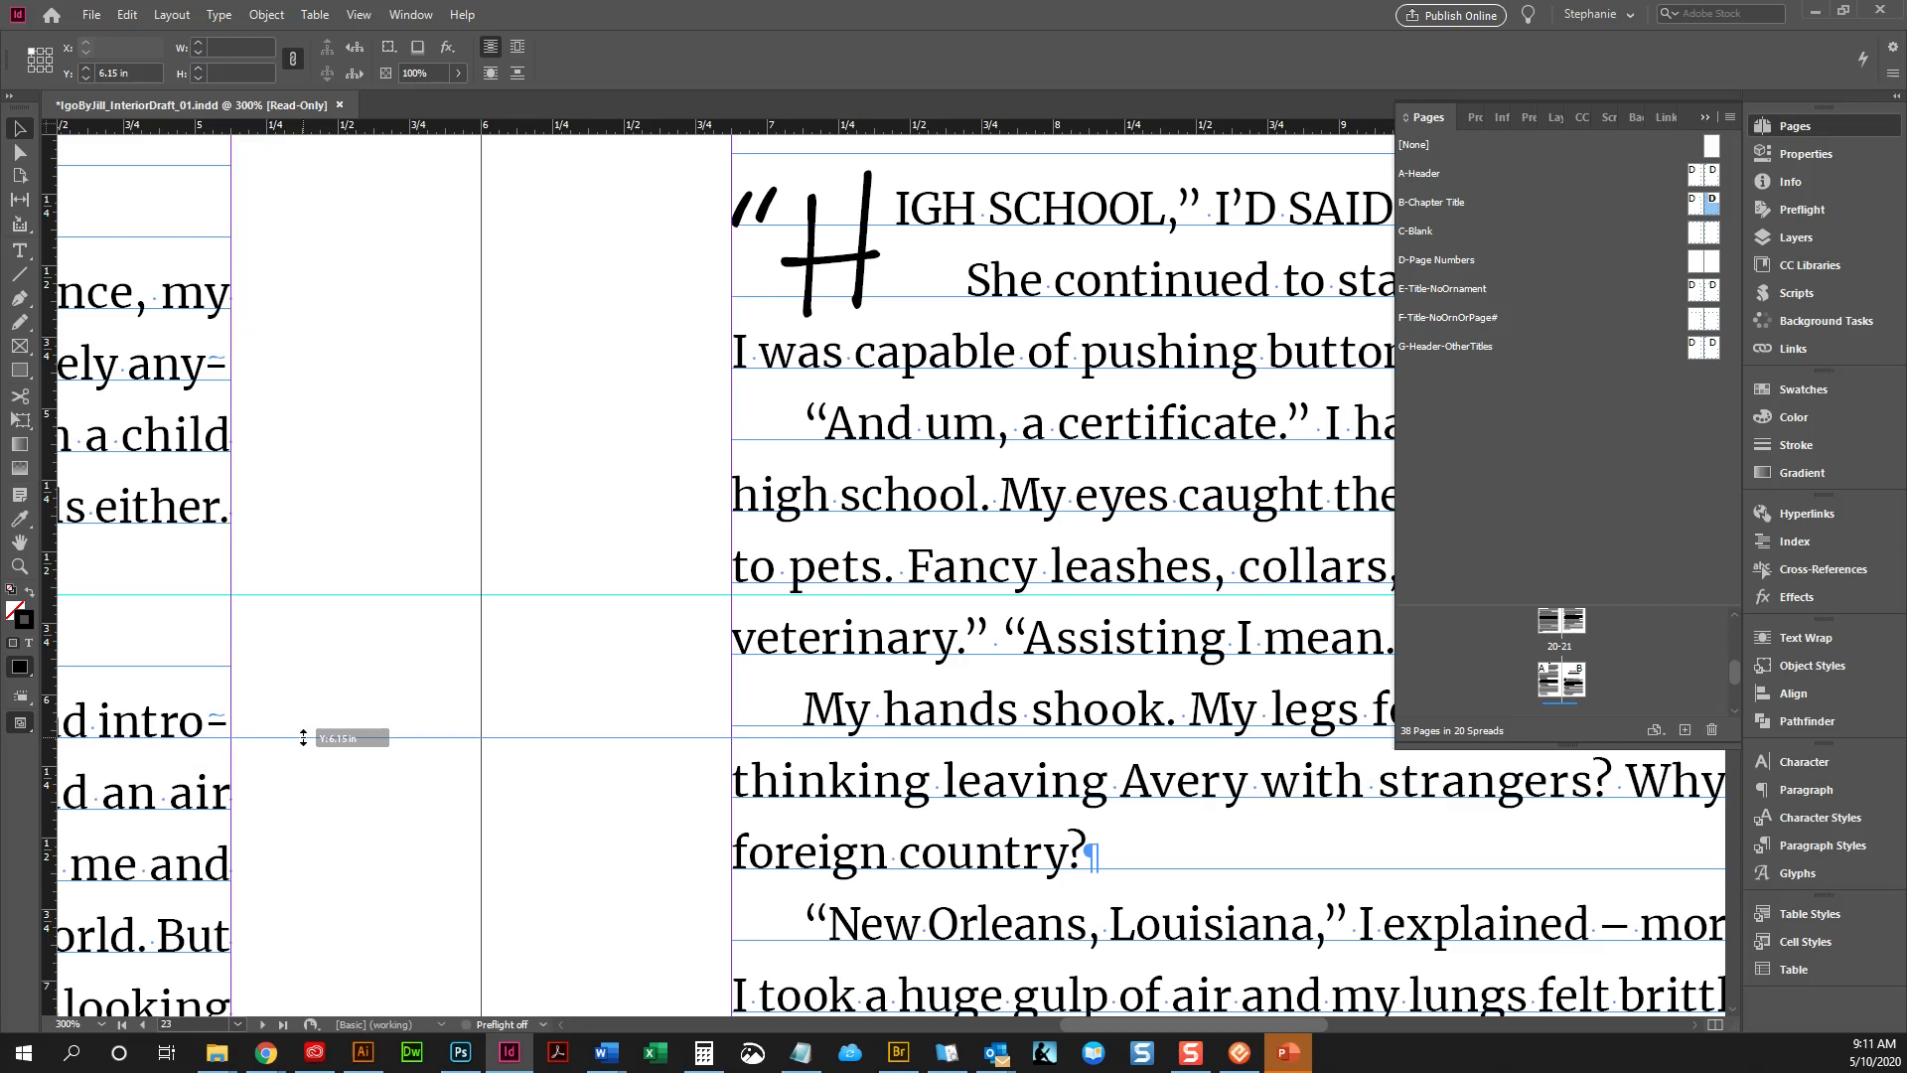
pyautogui.moveTo(303, 738); pyautogui.dragTo(308, 737)
pyautogui.moveTo(308, 737); pyautogui.dragTo(308, 737)
pyautogui.scroll(-1, 936, 737)
pyautogui.click(587, 766)
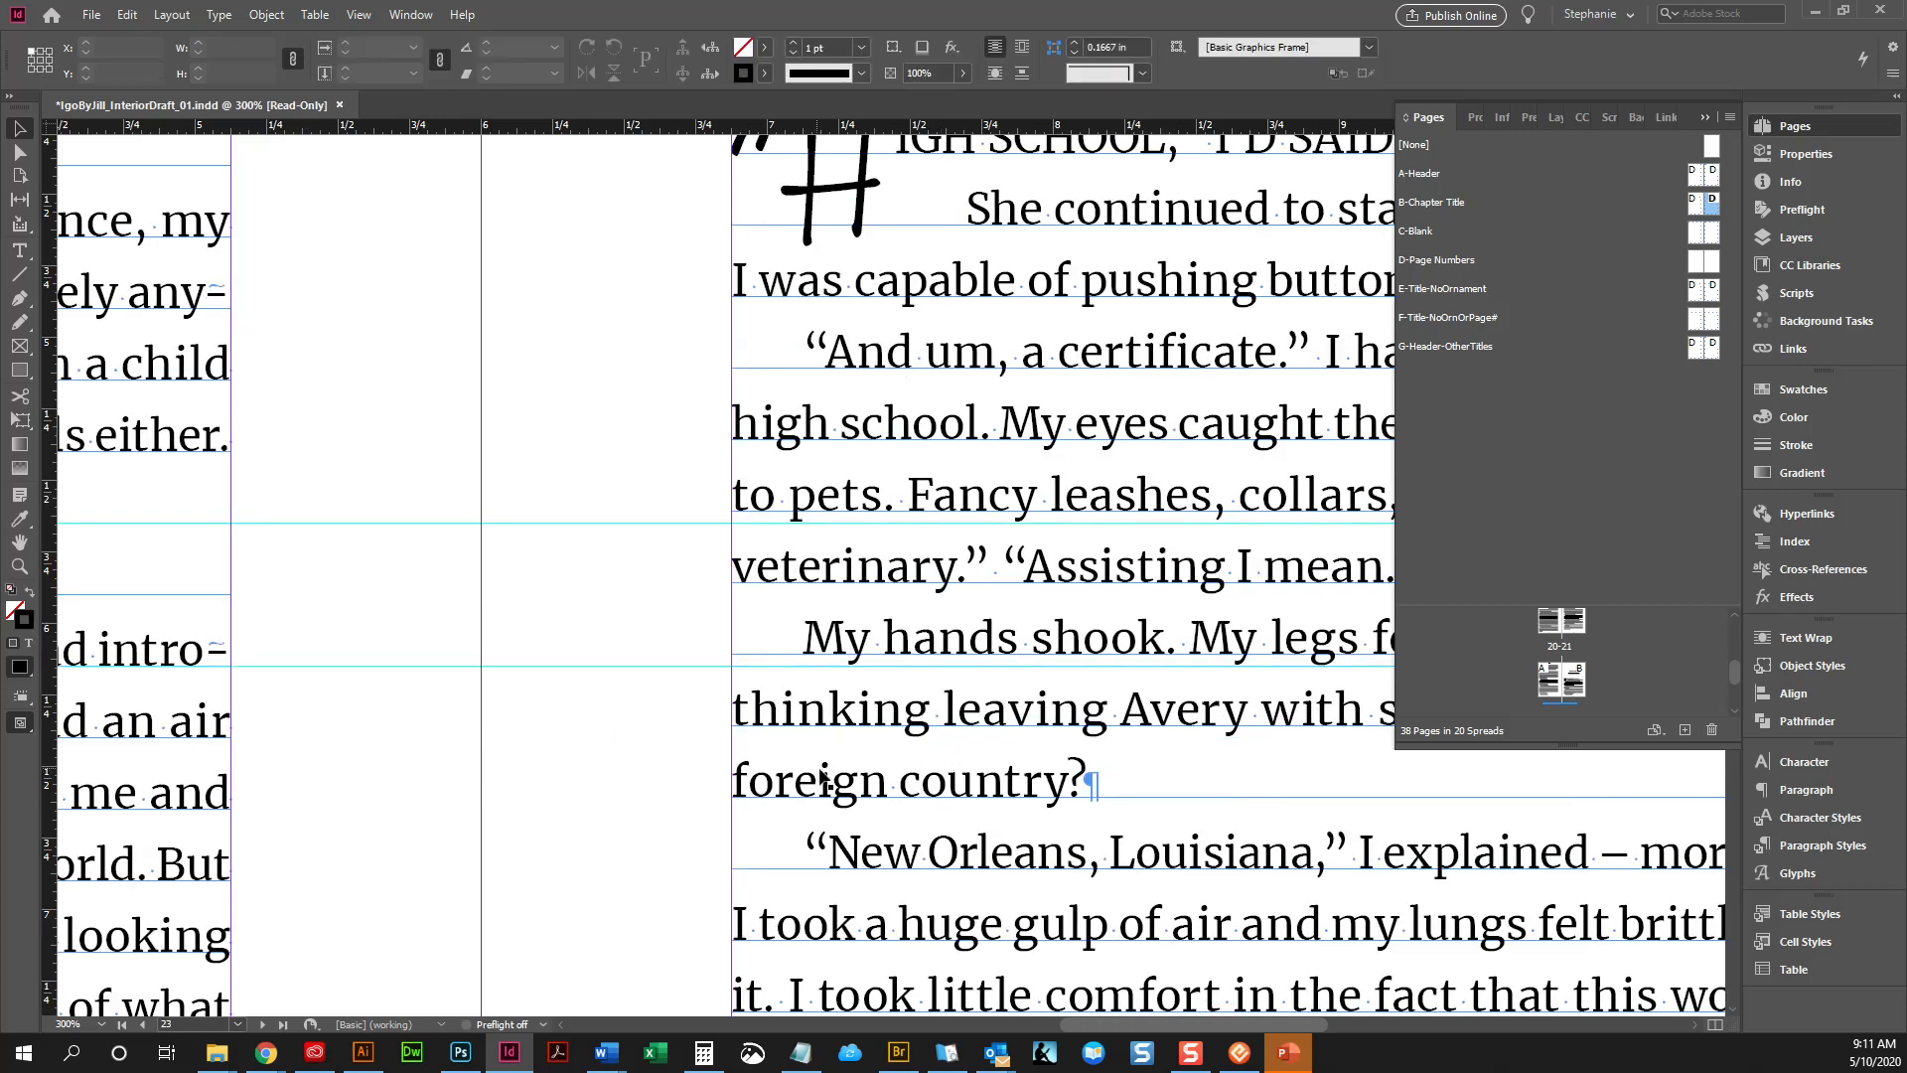
# Measure the gap from the 6.15 in guide to page 23's next baseline with a temporary rectangle, copying its height before removing it
pyautogui.click(19, 369)
pyautogui.moveTo(939, 728)
pyautogui.mouseDown()
pyautogui.moveTo(1033, 708)
pyautogui.moveTo(1063, 671)
pyautogui.moveTo(984, 668)
pyautogui.mouseUp()
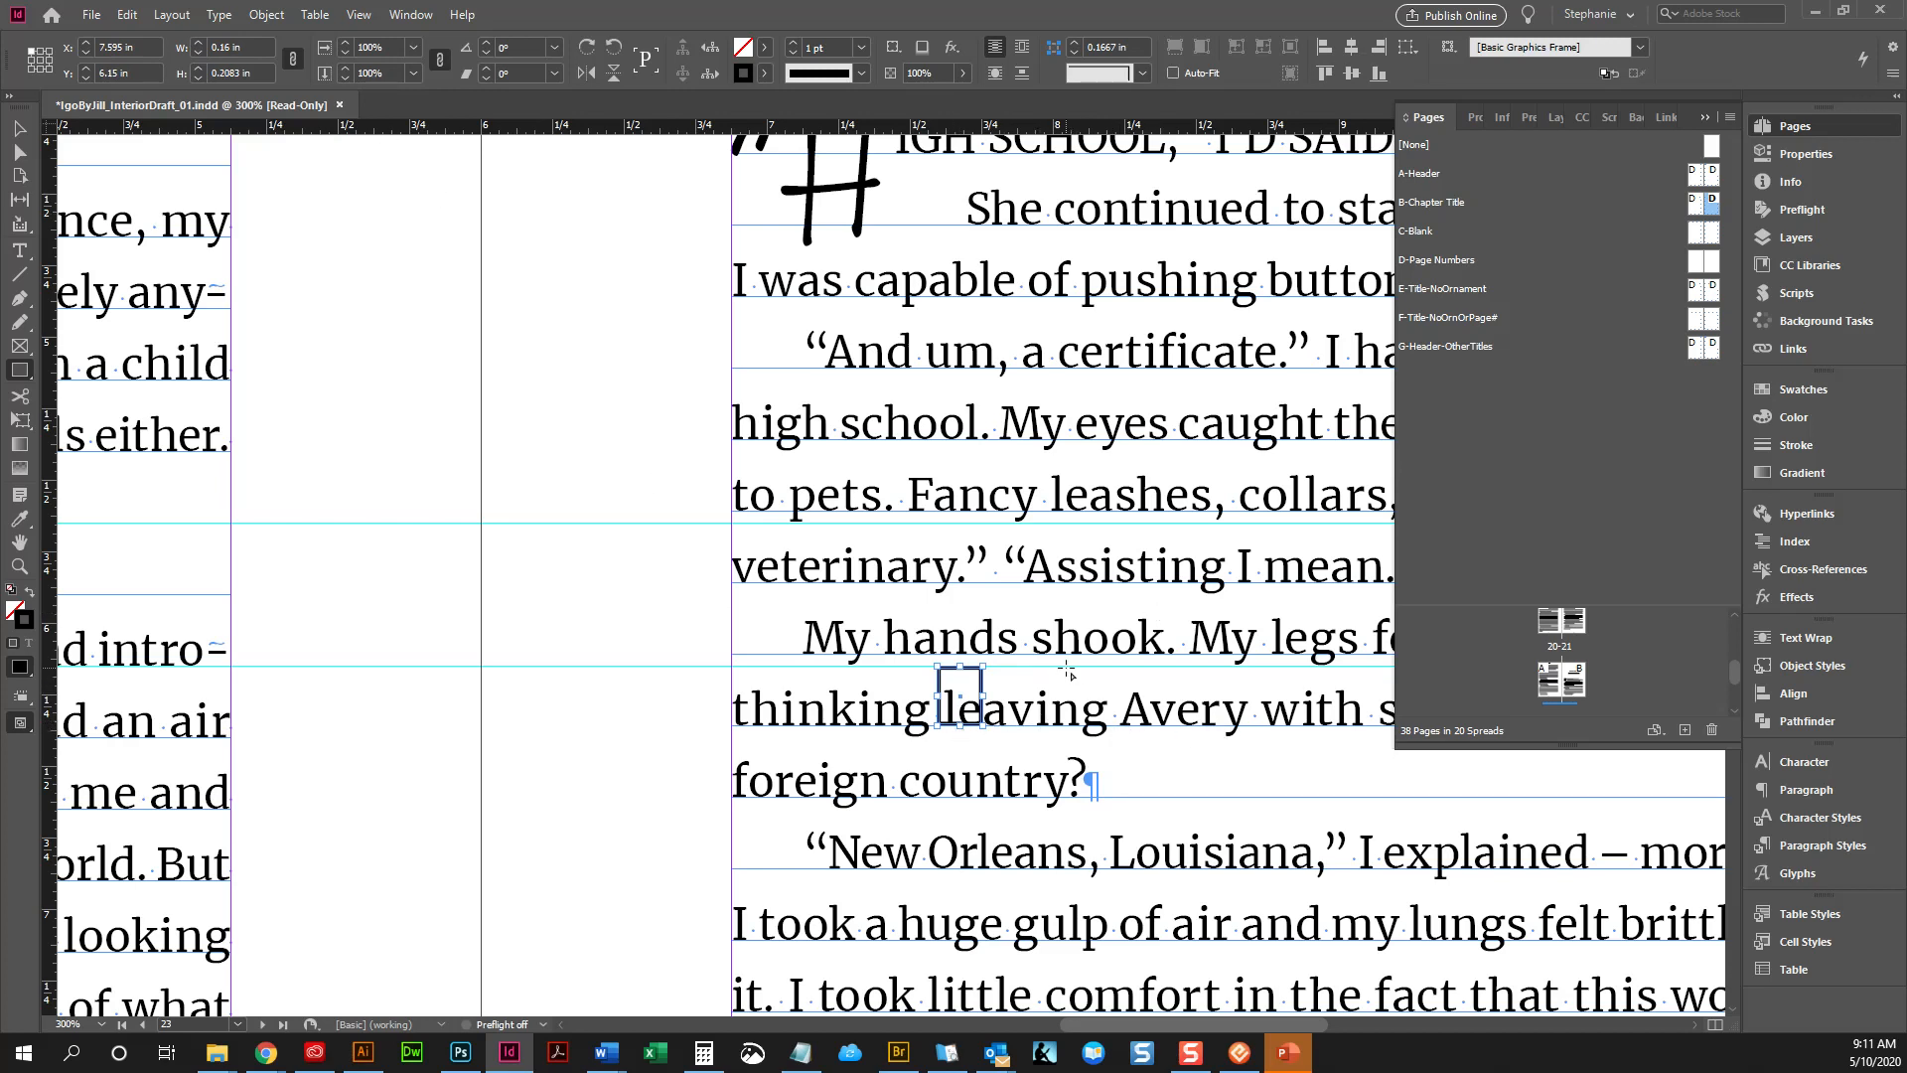
pyautogui.click(261, 72)
pyautogui.hotkey('ctrl', 'c')
pyautogui.rightClick(258, 70)
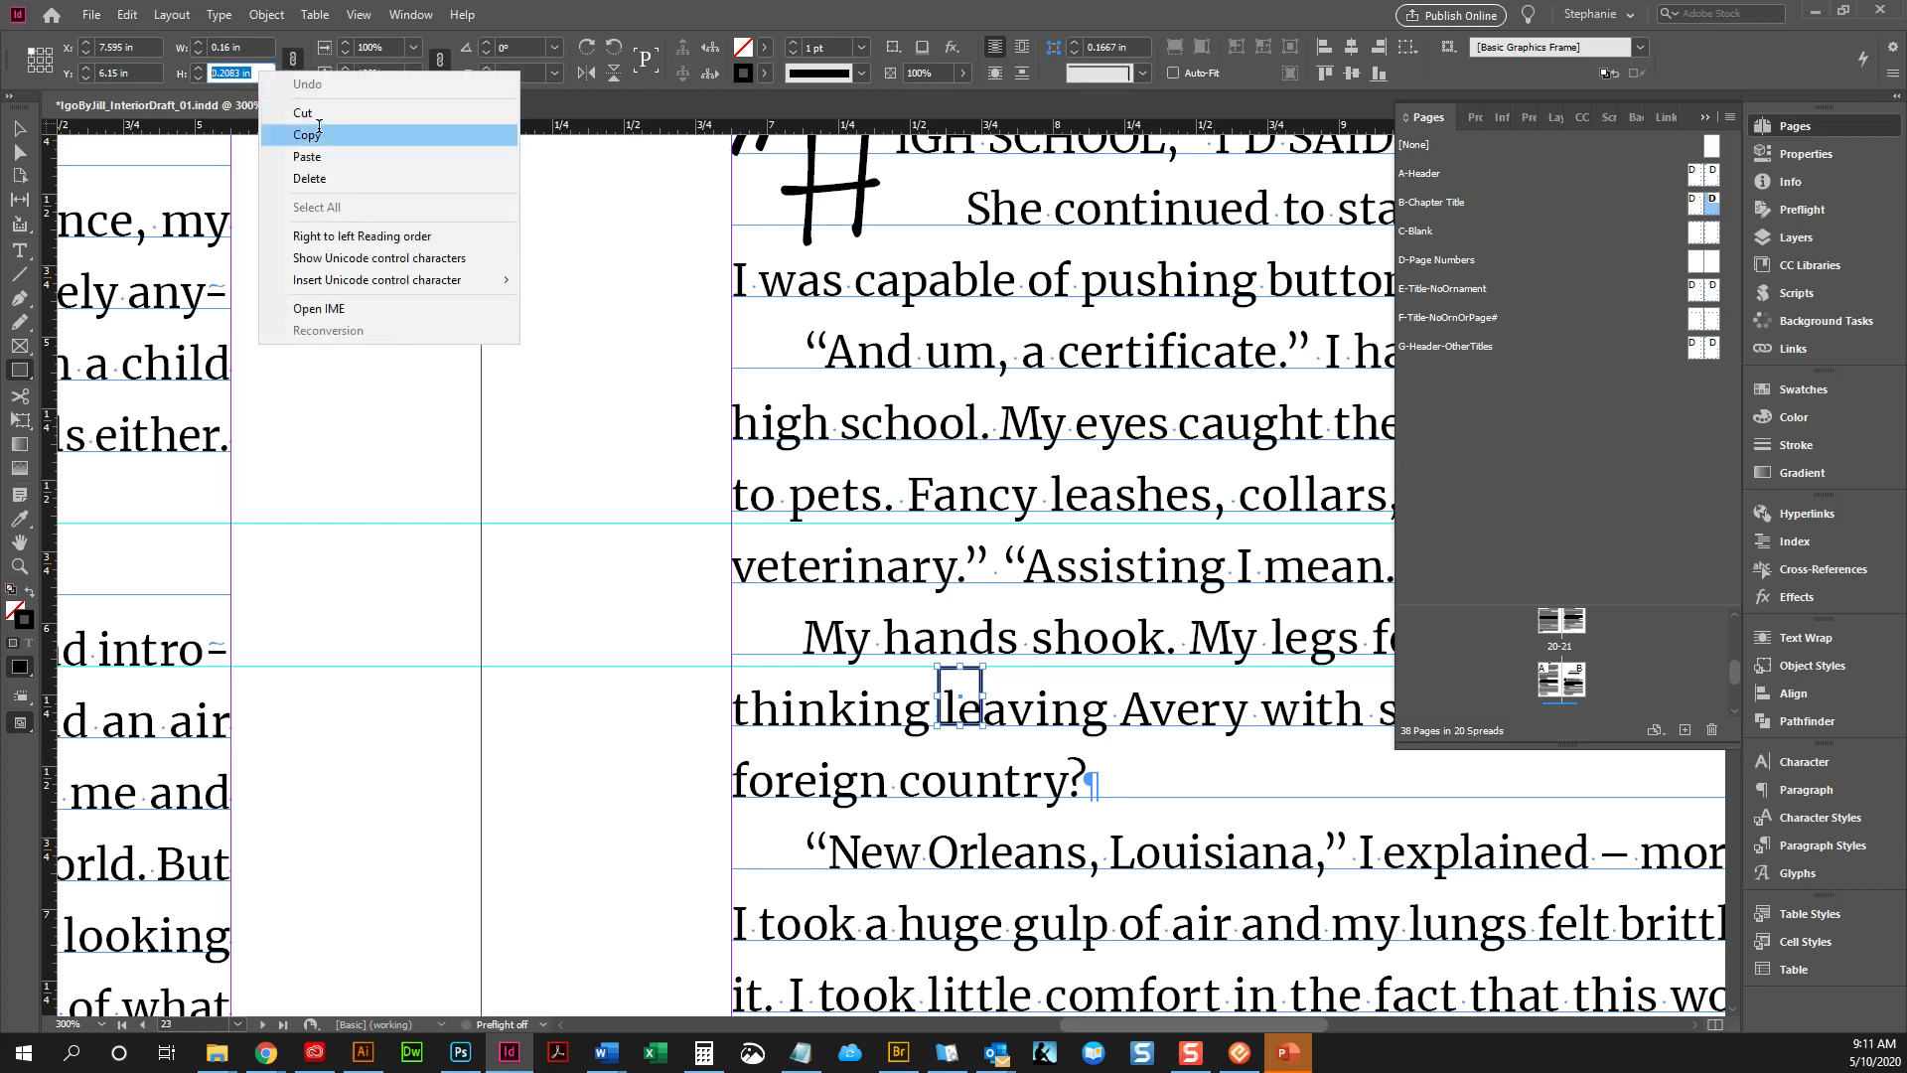
pyautogui.click(298, 134)
pyautogui.click(19, 128)
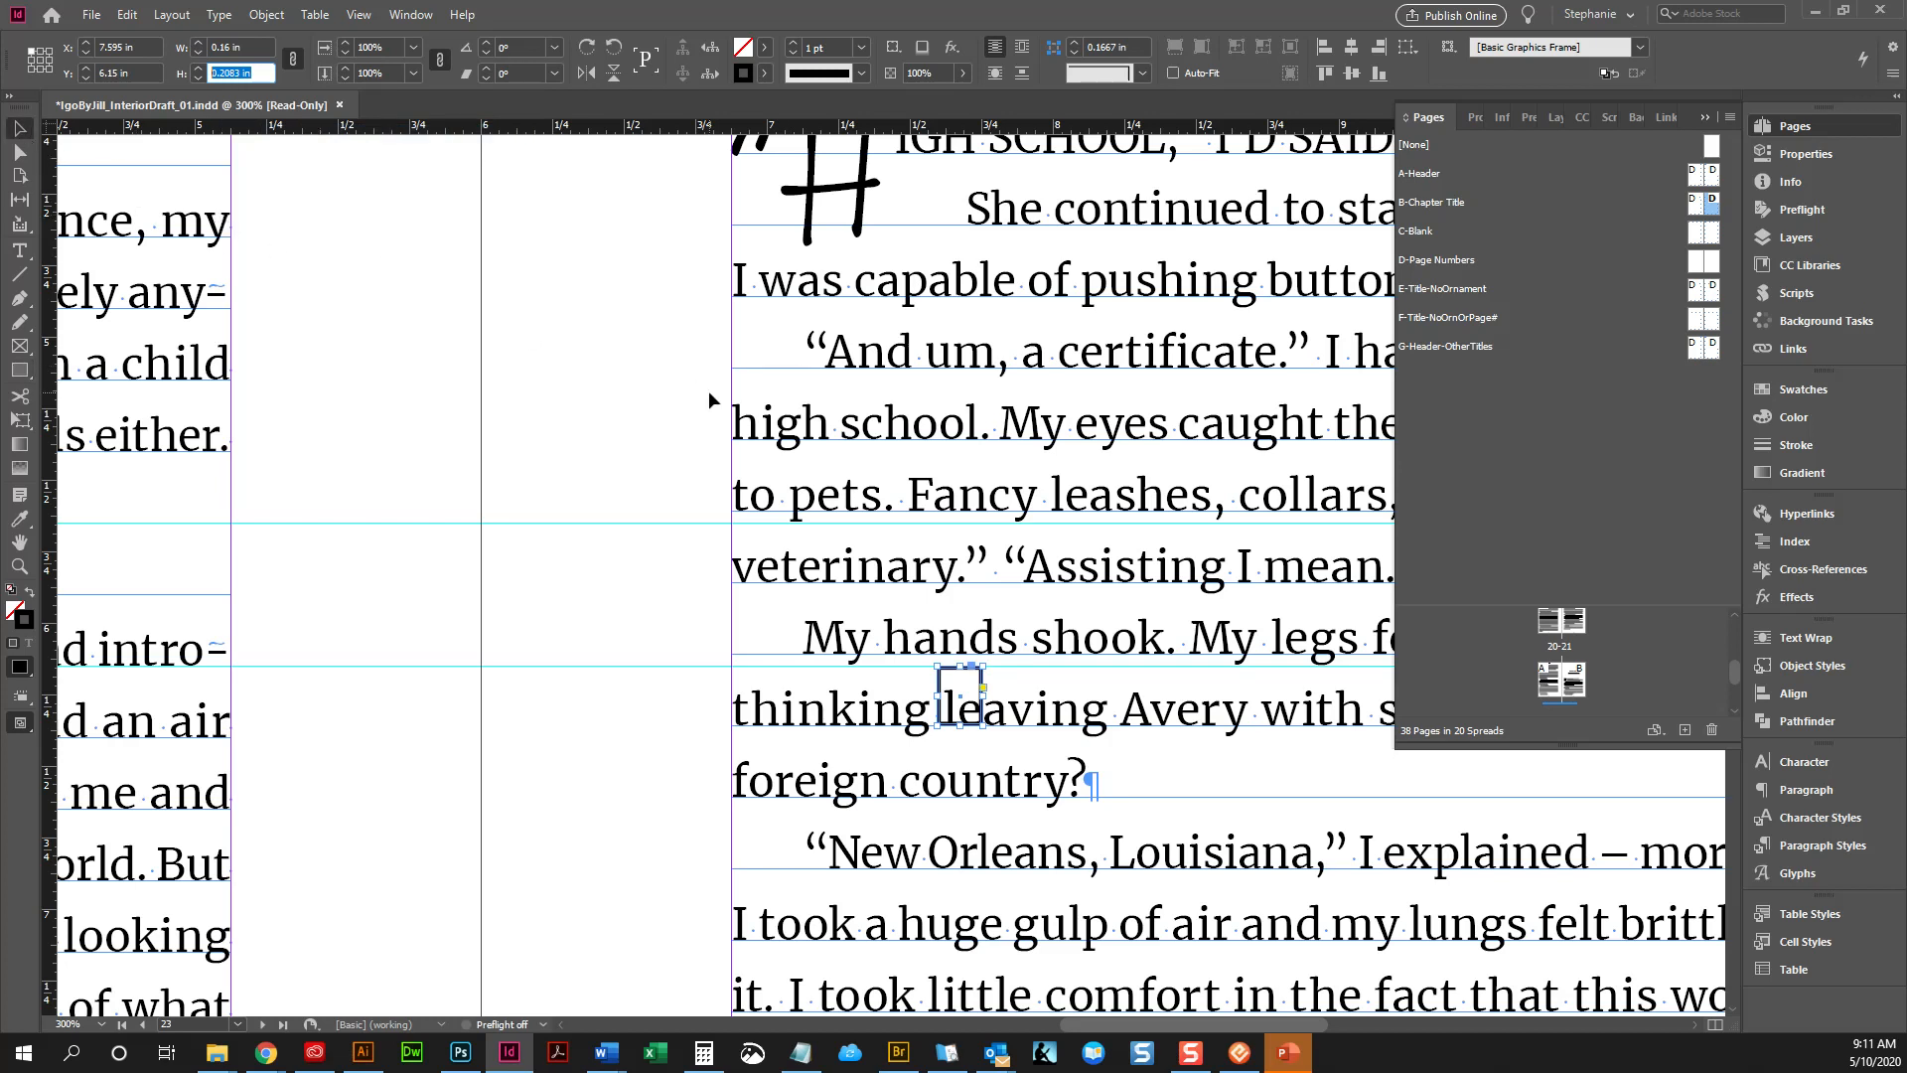
pyautogui.click(688, 799)
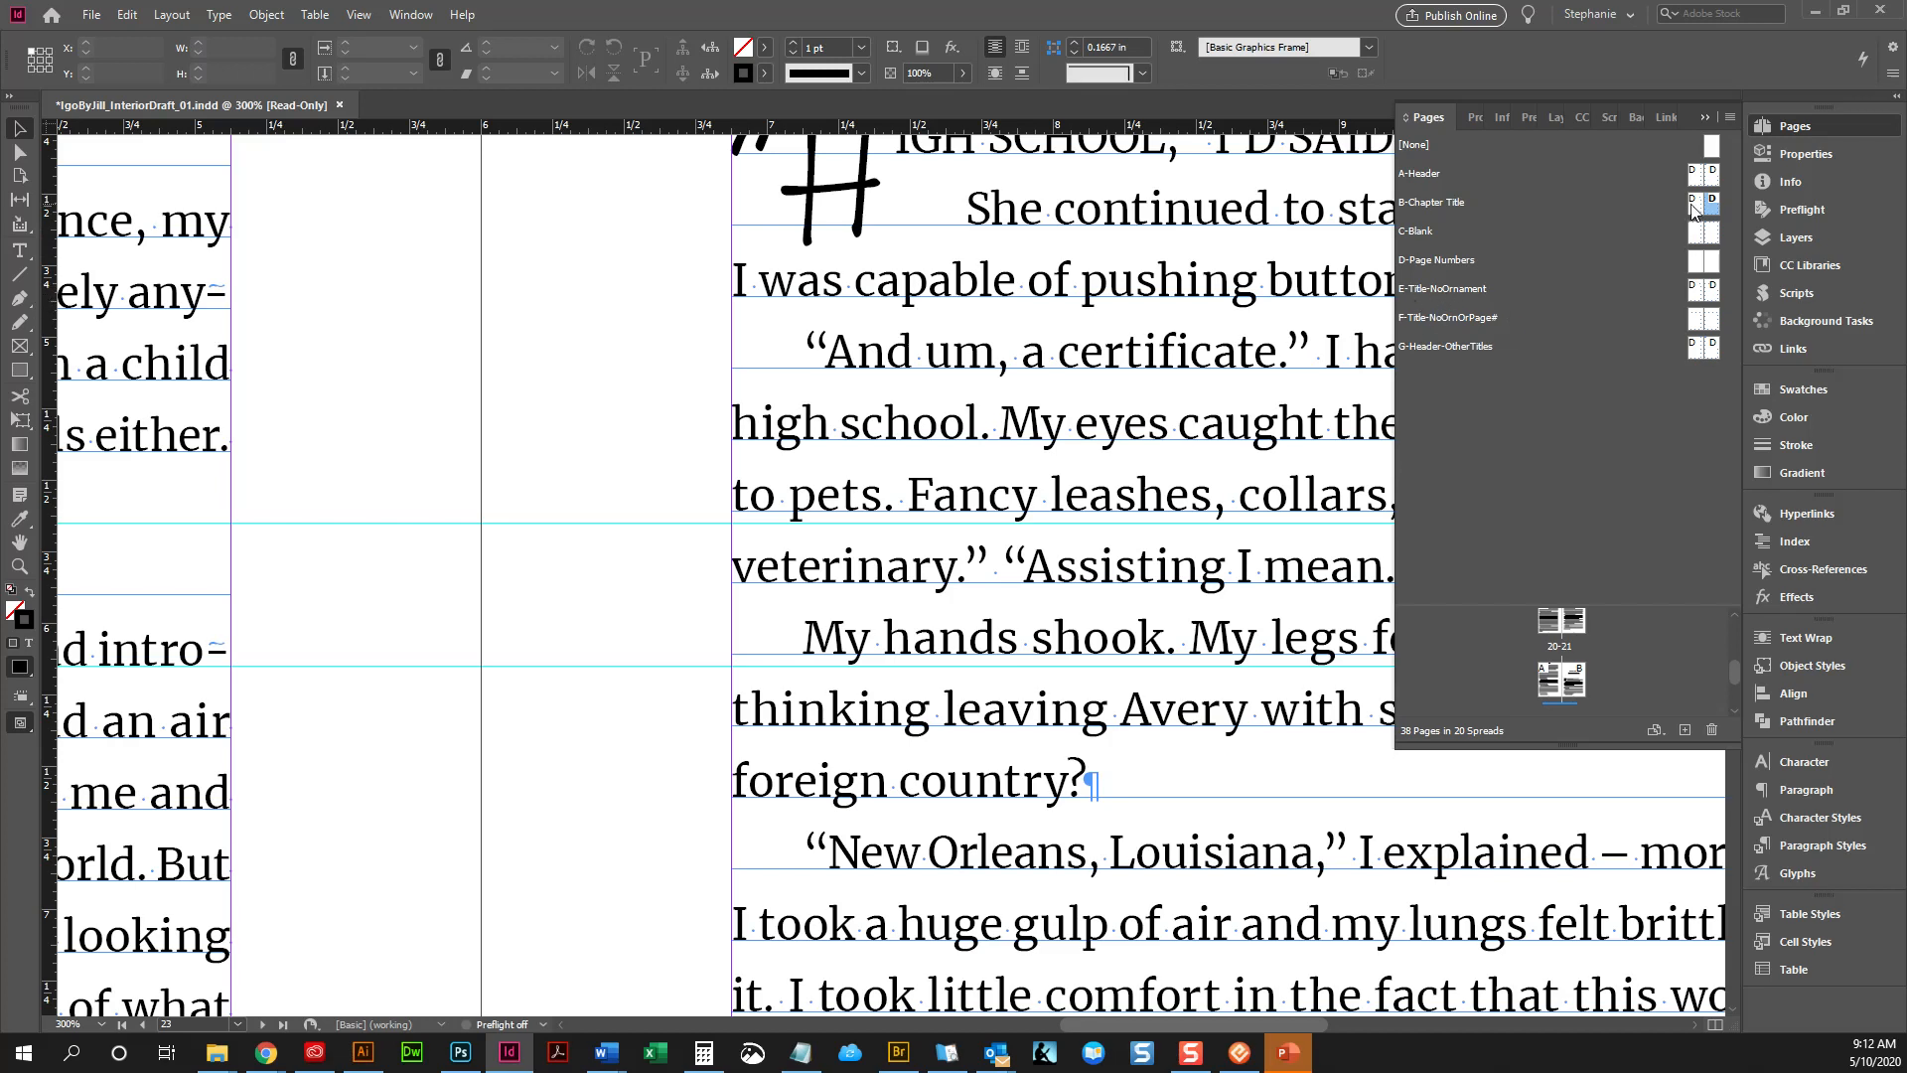
# Select both pages of the B-Chapter Title, E-Title-NoOrnament and F-Title-NoOrnOrPage# masters together
pyautogui.keyDown('ctrl'); pyautogui.click(1693, 291); pyautogui.keyUp('ctrl')
pyautogui.keyDown('ctrl'); pyautogui.click(1714, 291); pyautogui.keyUp('ctrl')
pyautogui.keyDown('ctrl'); pyautogui.click(1715, 320); pyautogui.keyUp('ctrl')
pyautogui.keyDown('ctrl'); pyautogui.click(1696, 321); pyautogui.keyUp('ctrl')
pyautogui.click(1711, 212)
pyautogui.keyDown('ctrl'); pyautogui.click(1697, 319); pyautogui.keyUp('ctrl')
# Subtract the copied 0.2083 in from the top margin of the selected master pages in Margins and Columns
pyautogui.click(137, 15)
pyautogui.moveTo(159, 16)
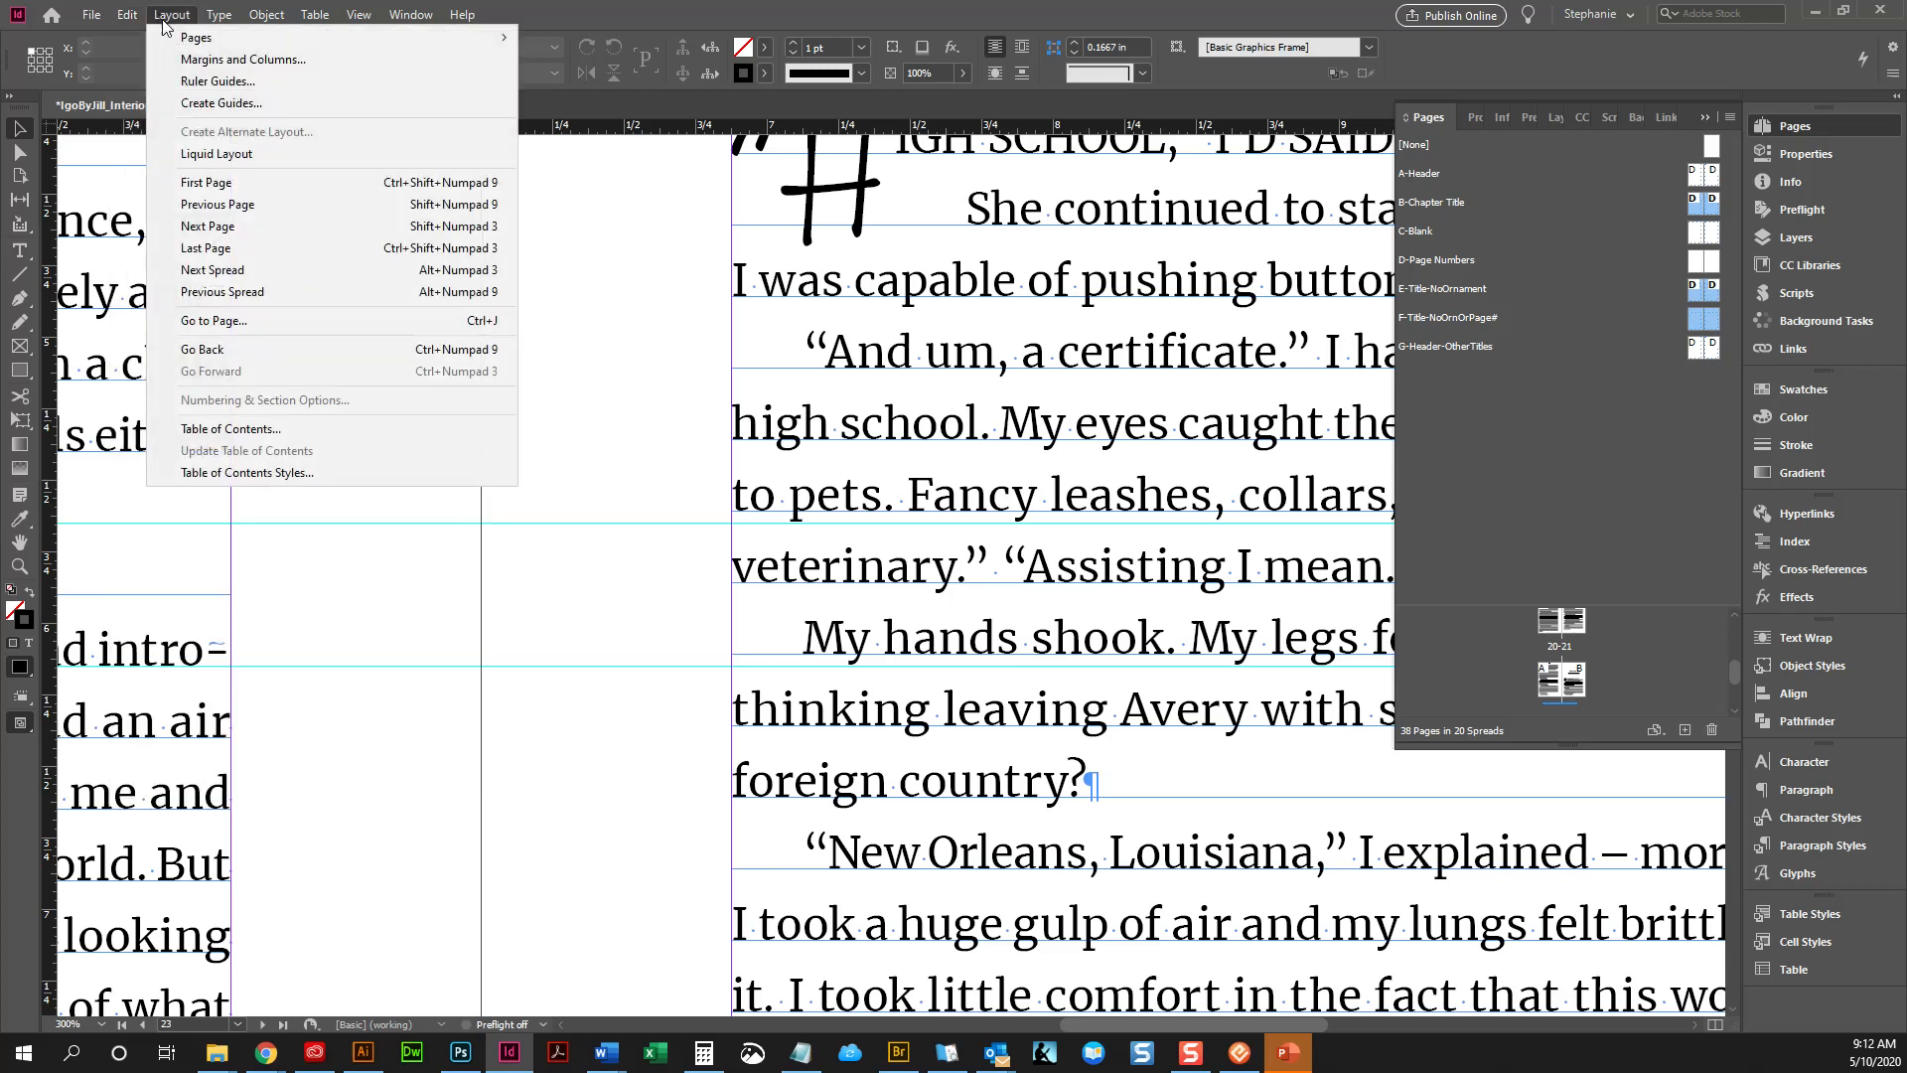
pyautogui.click(243, 60)
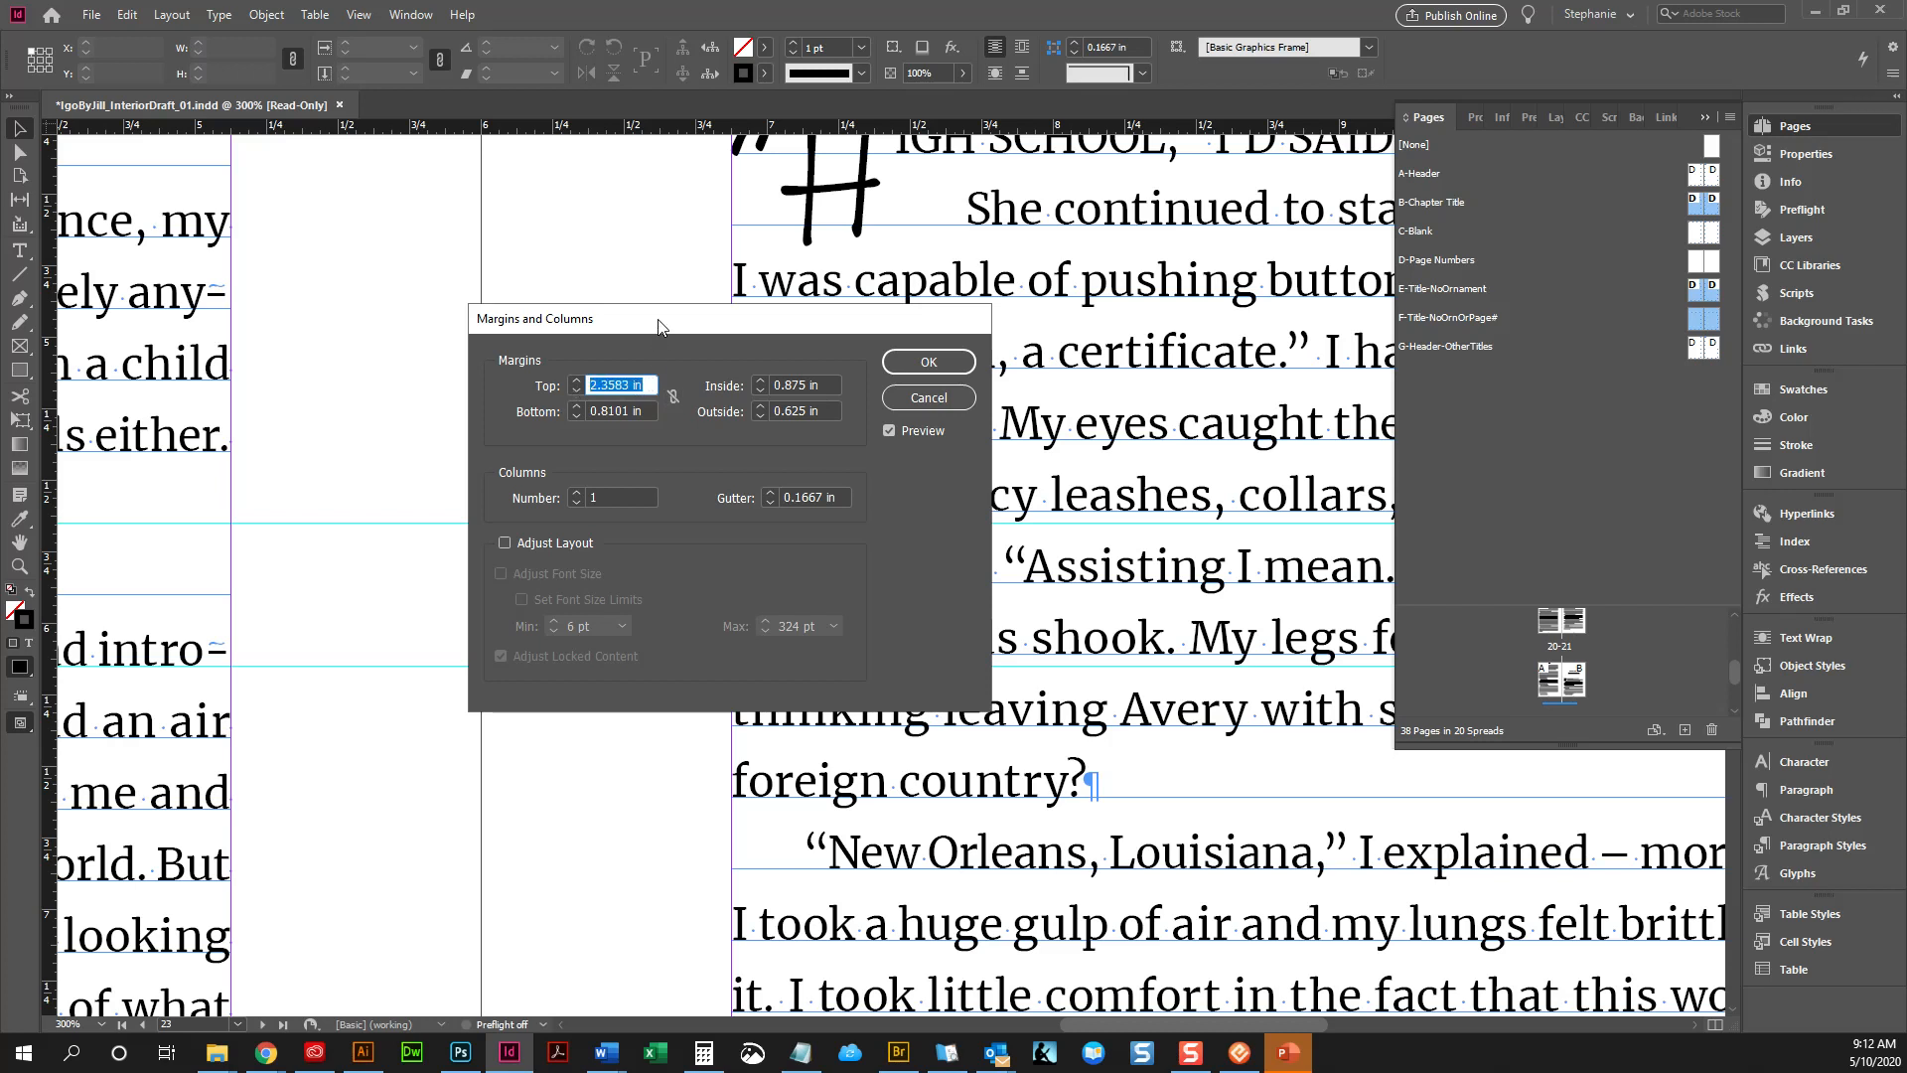
pyautogui.moveTo(658, 320); pyautogui.dragTo(614, 200)
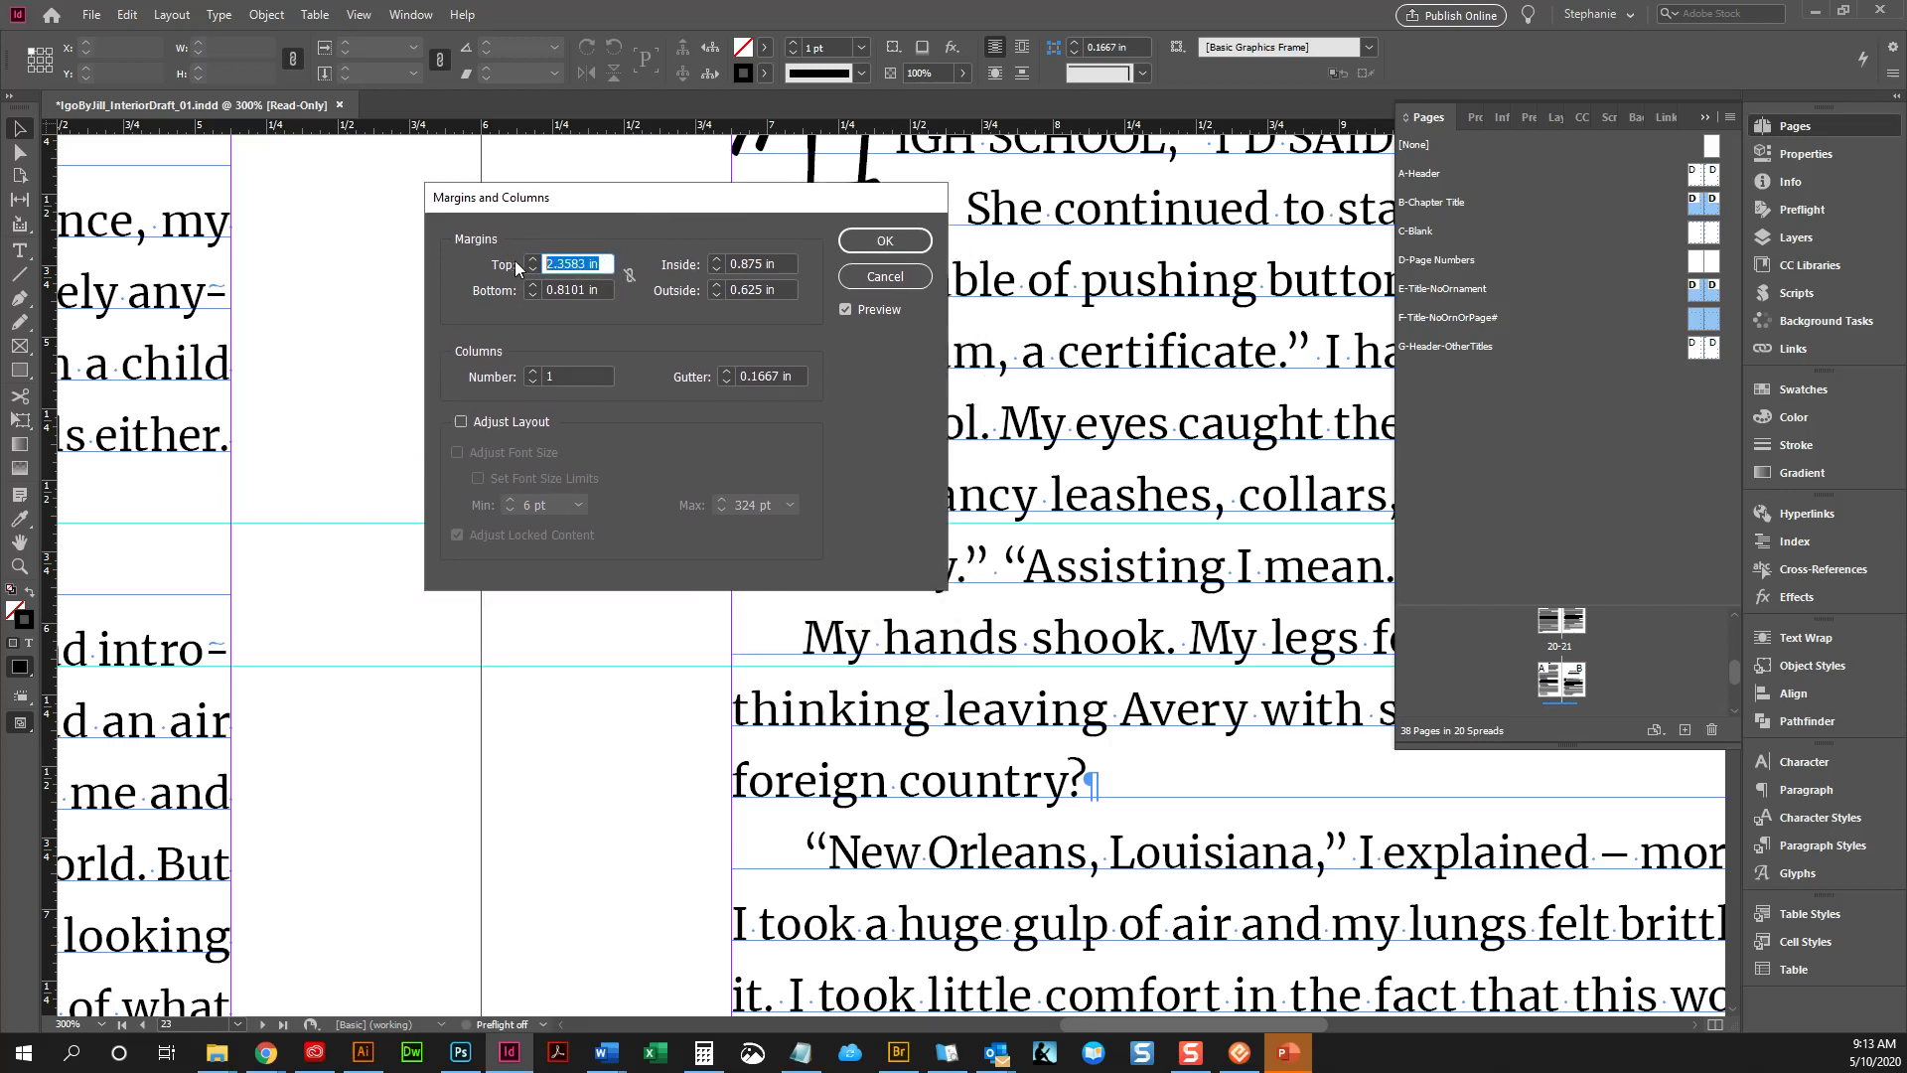
pyautogui.click(602, 263)
pyautogui.write('-')
pyautogui.hotkey('ctrl', 'v')
pyautogui.click(884, 242)
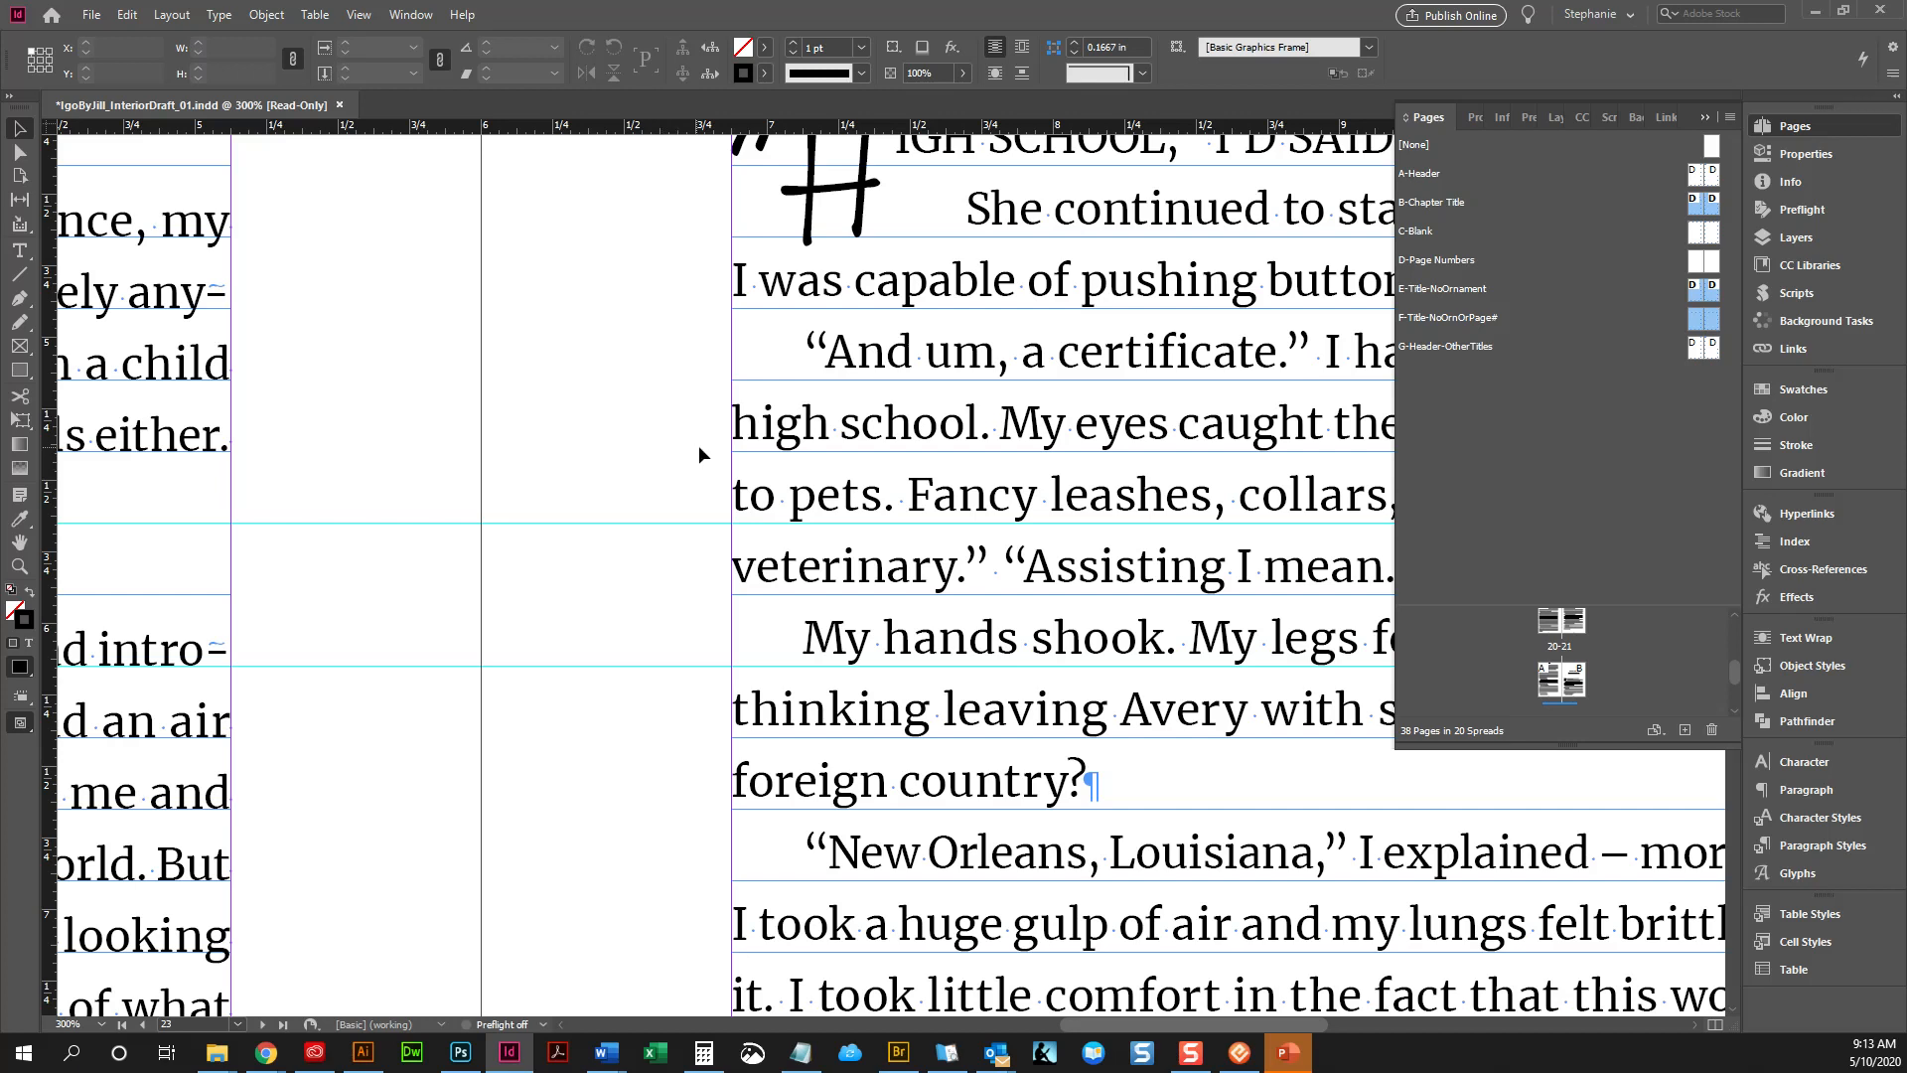
# Check the B-Chapter Title master, return to page 23 and reapply that master's right-hand page to it
pyautogui.doubleClick(1712, 209)
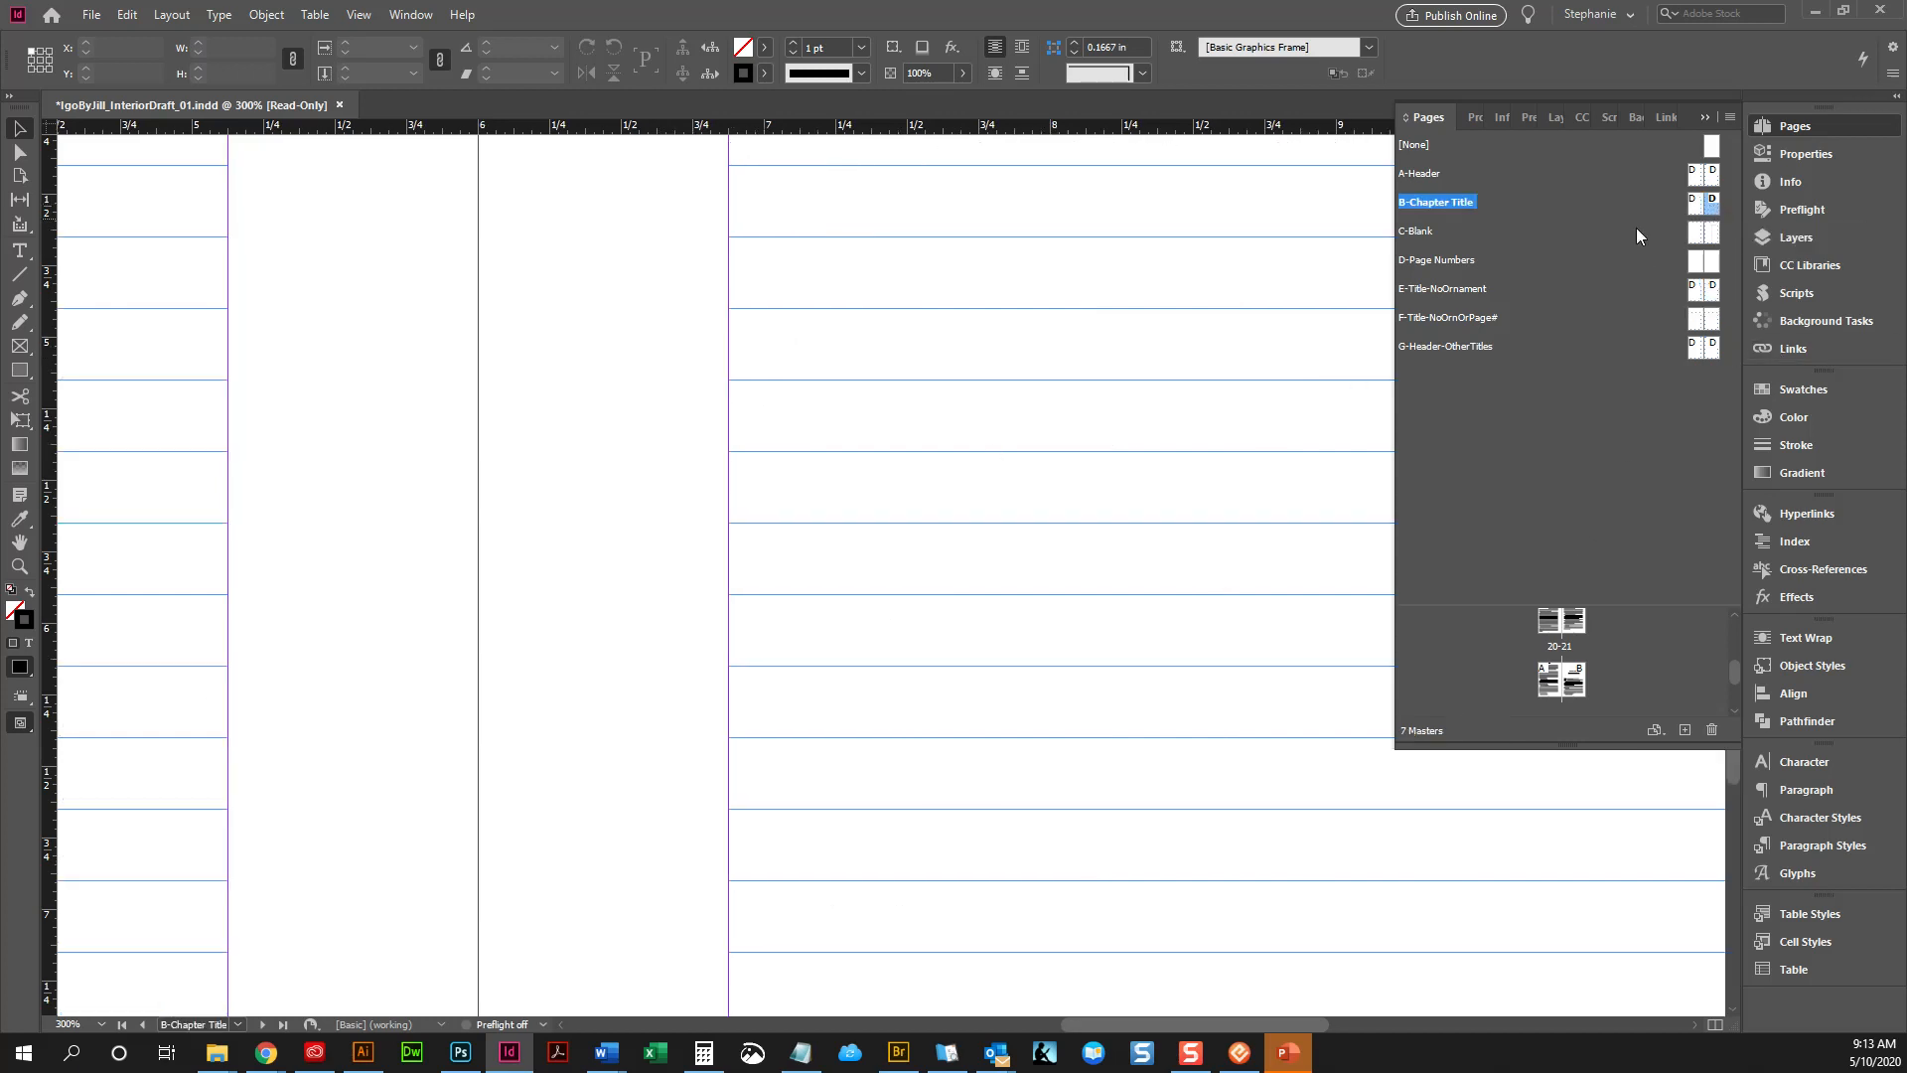
pyautogui.doubleClick(1573, 679)
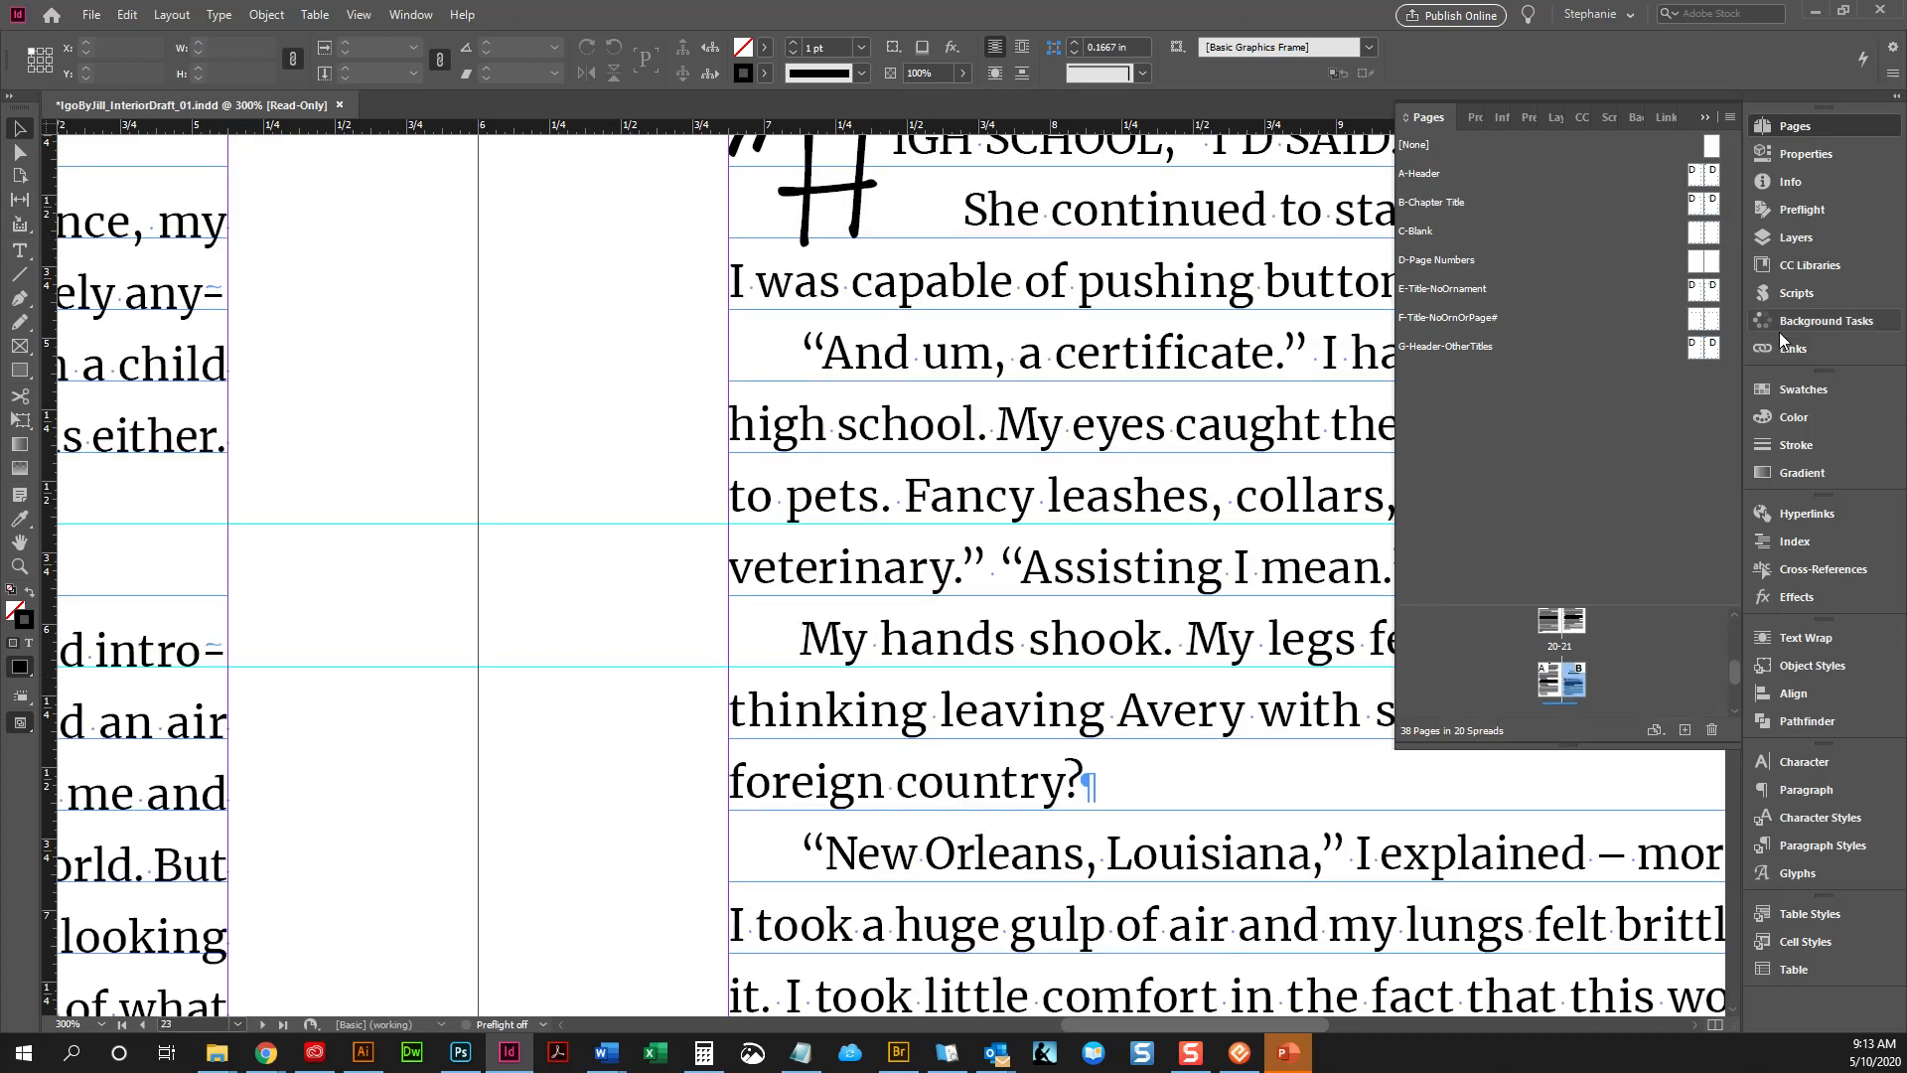
pyautogui.moveTo(1712, 210); pyautogui.dragTo(1579, 684)
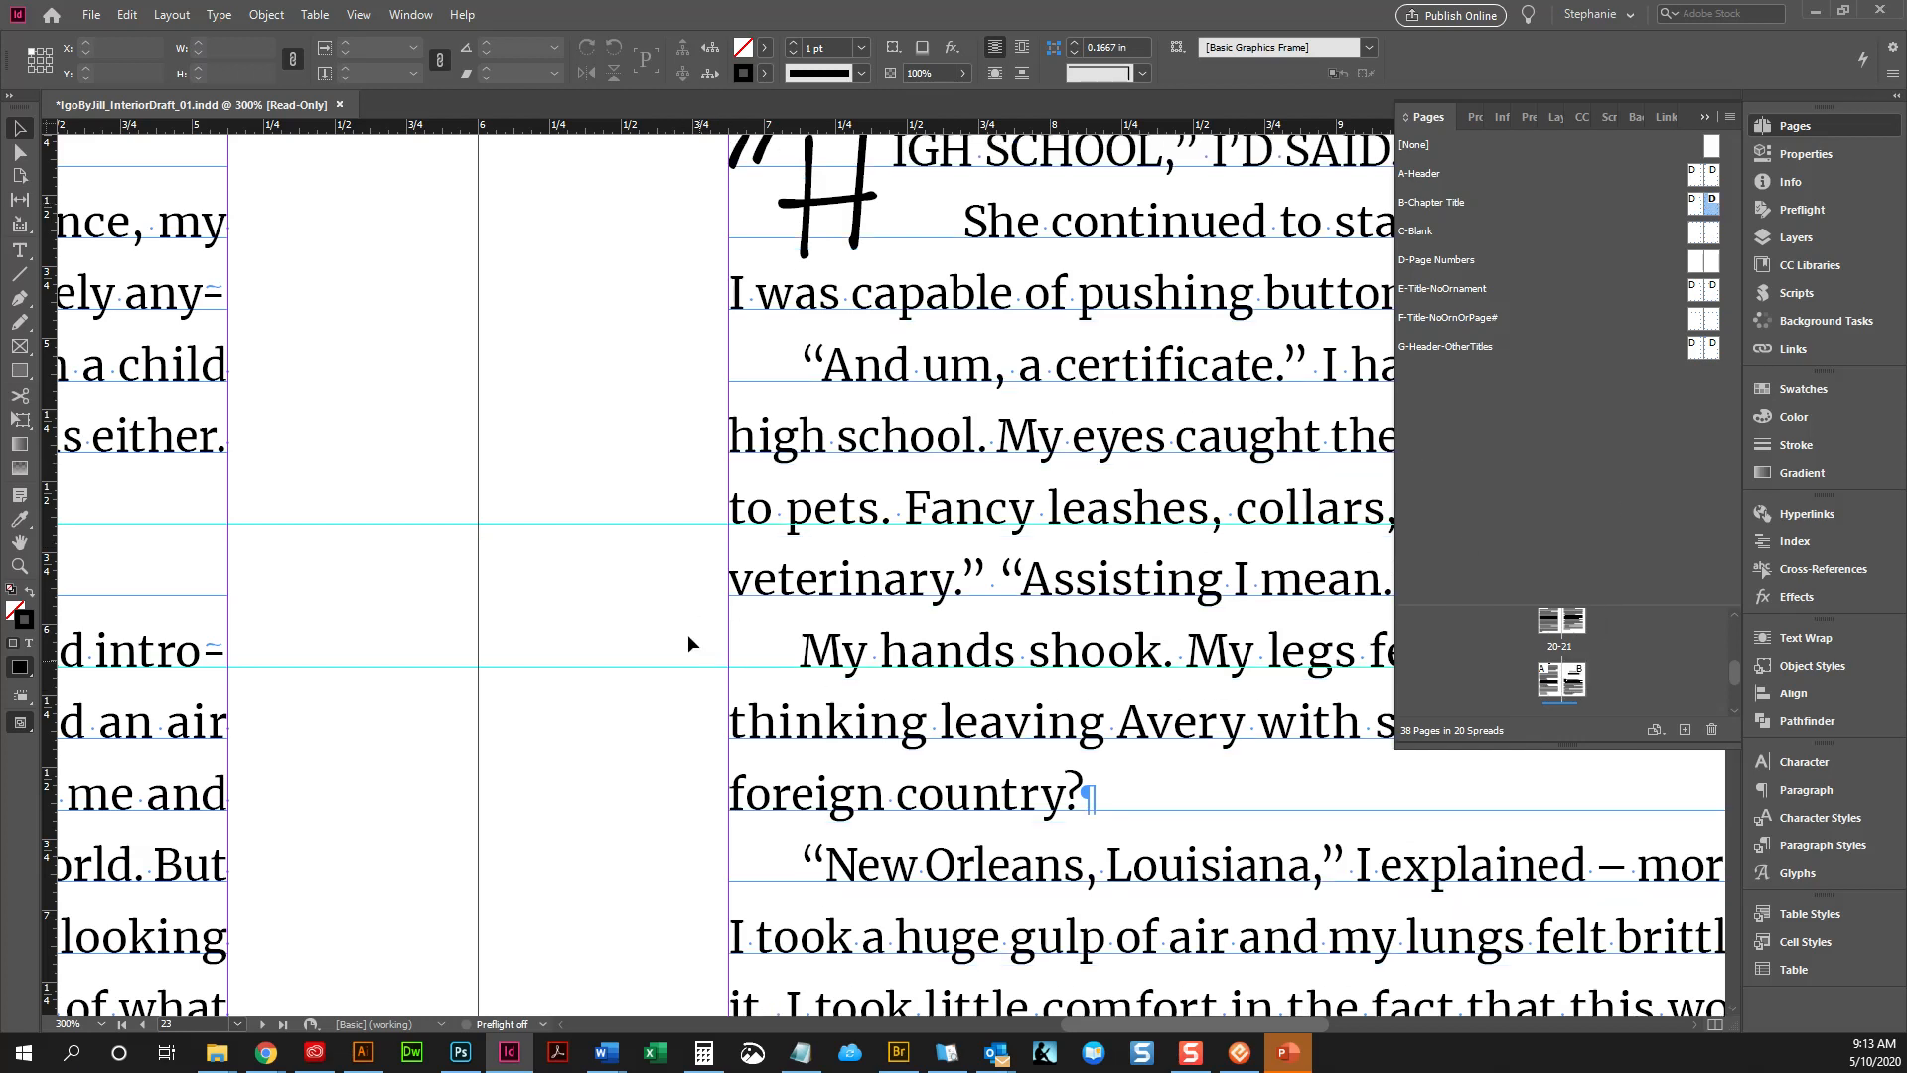
# On the B-Chapter Title master, extend the top edges of both text frames up to the top margin at 2.15 in
pyautogui.hotkey('ctrl', '1')
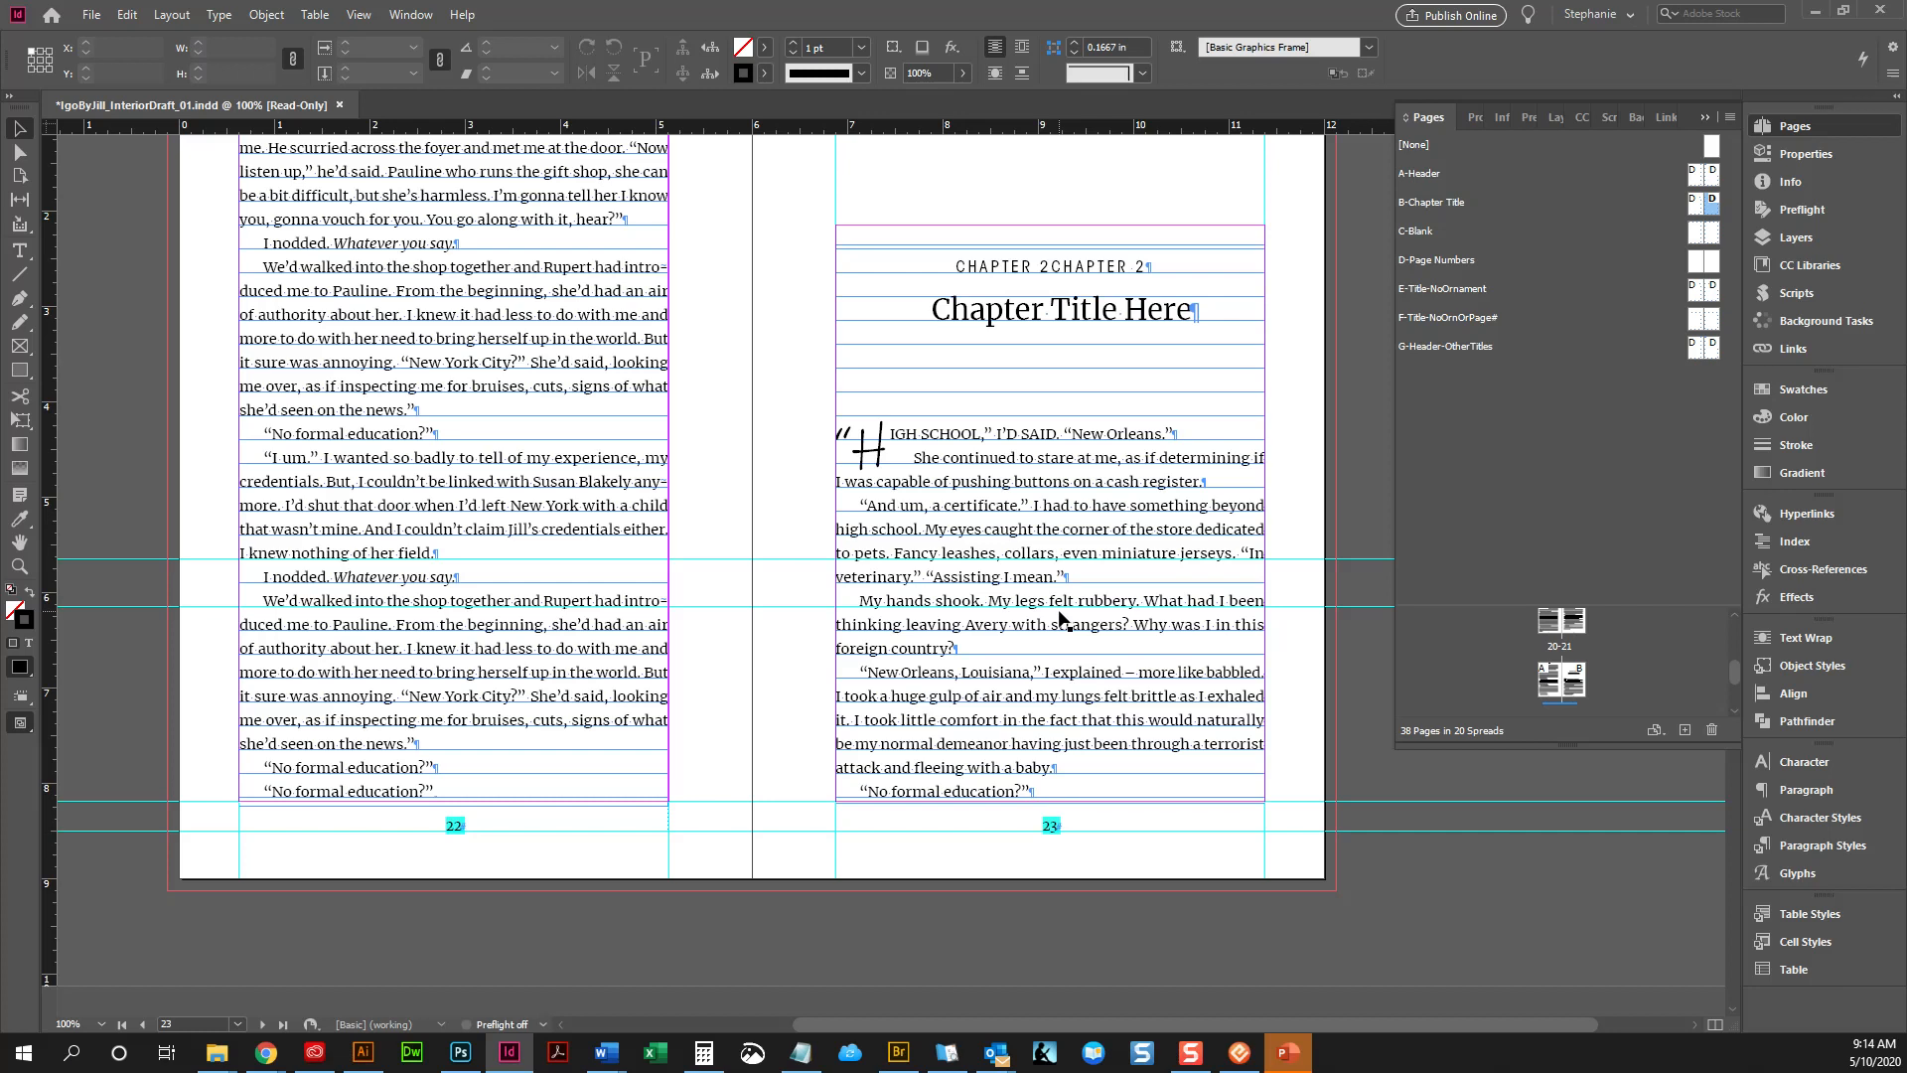
pyautogui.scroll(1, 1061, 618)
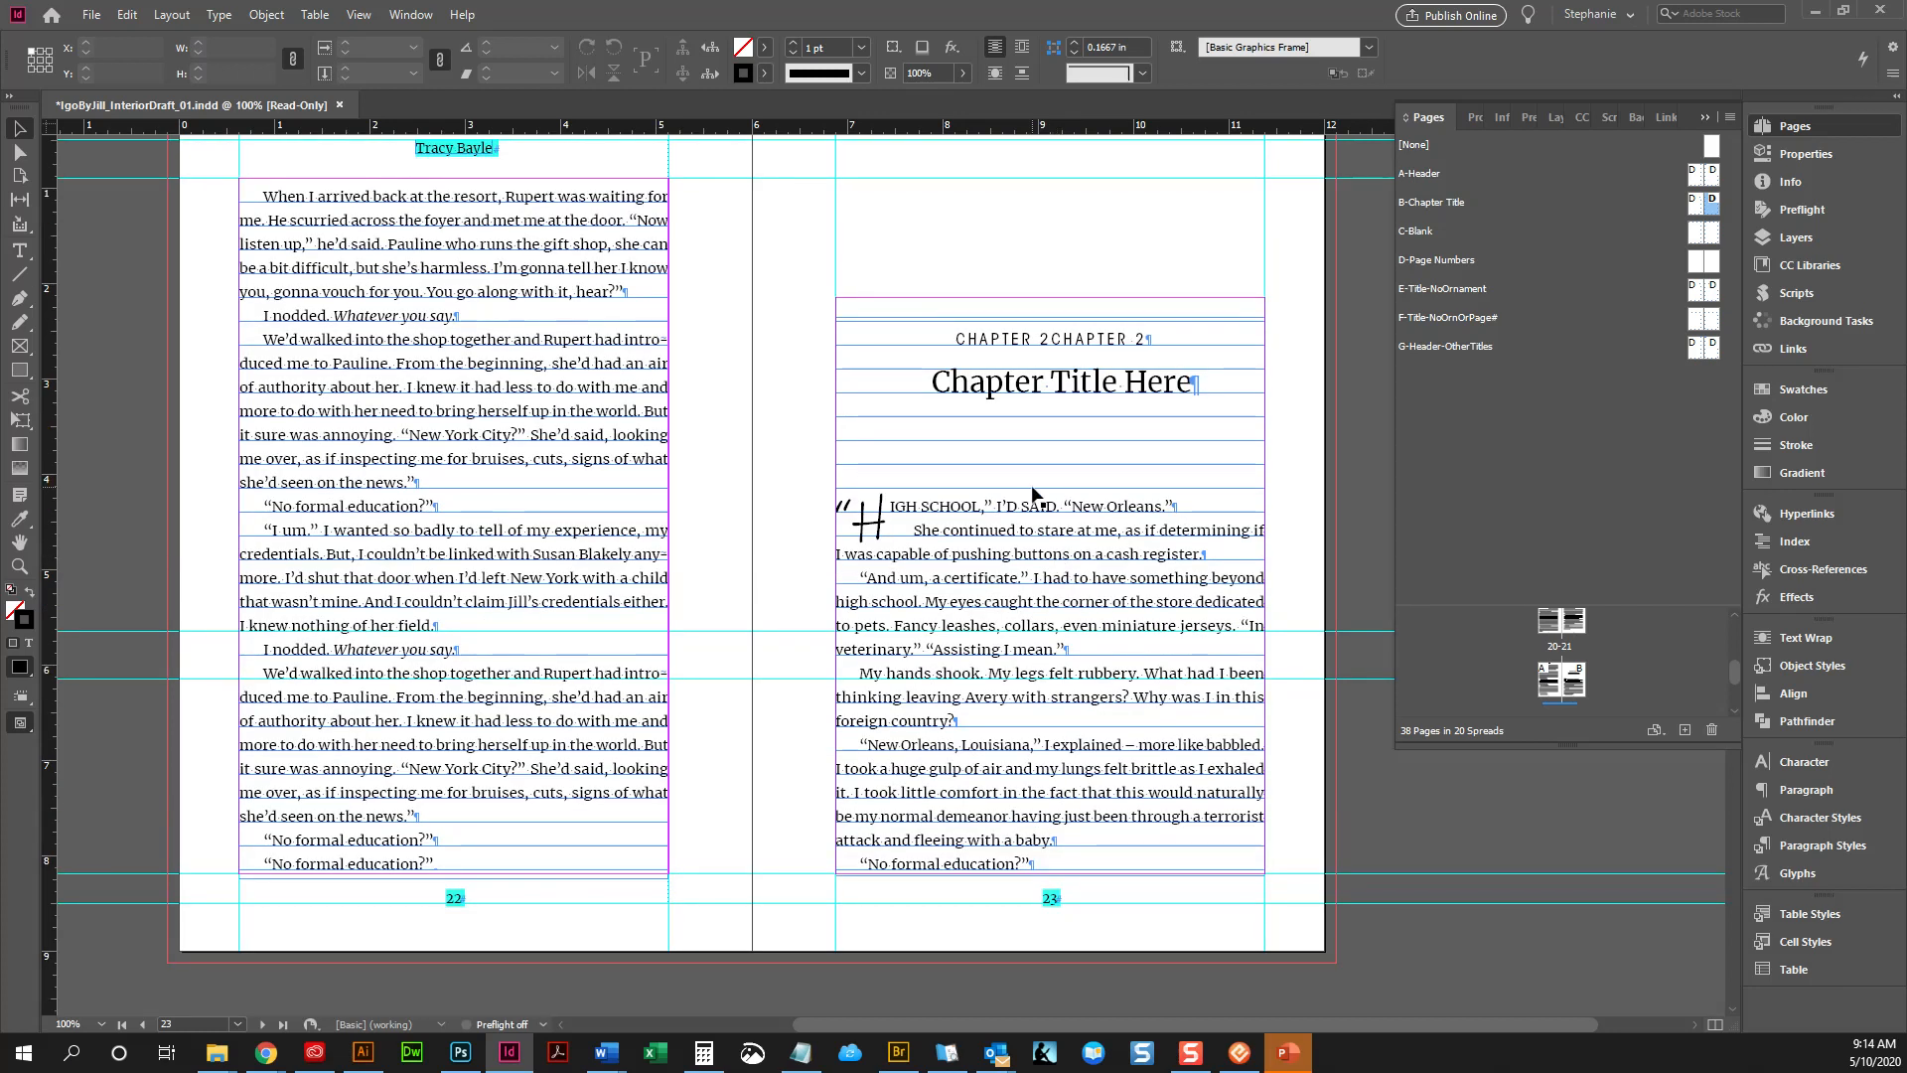
pyautogui.click(1063, 477)
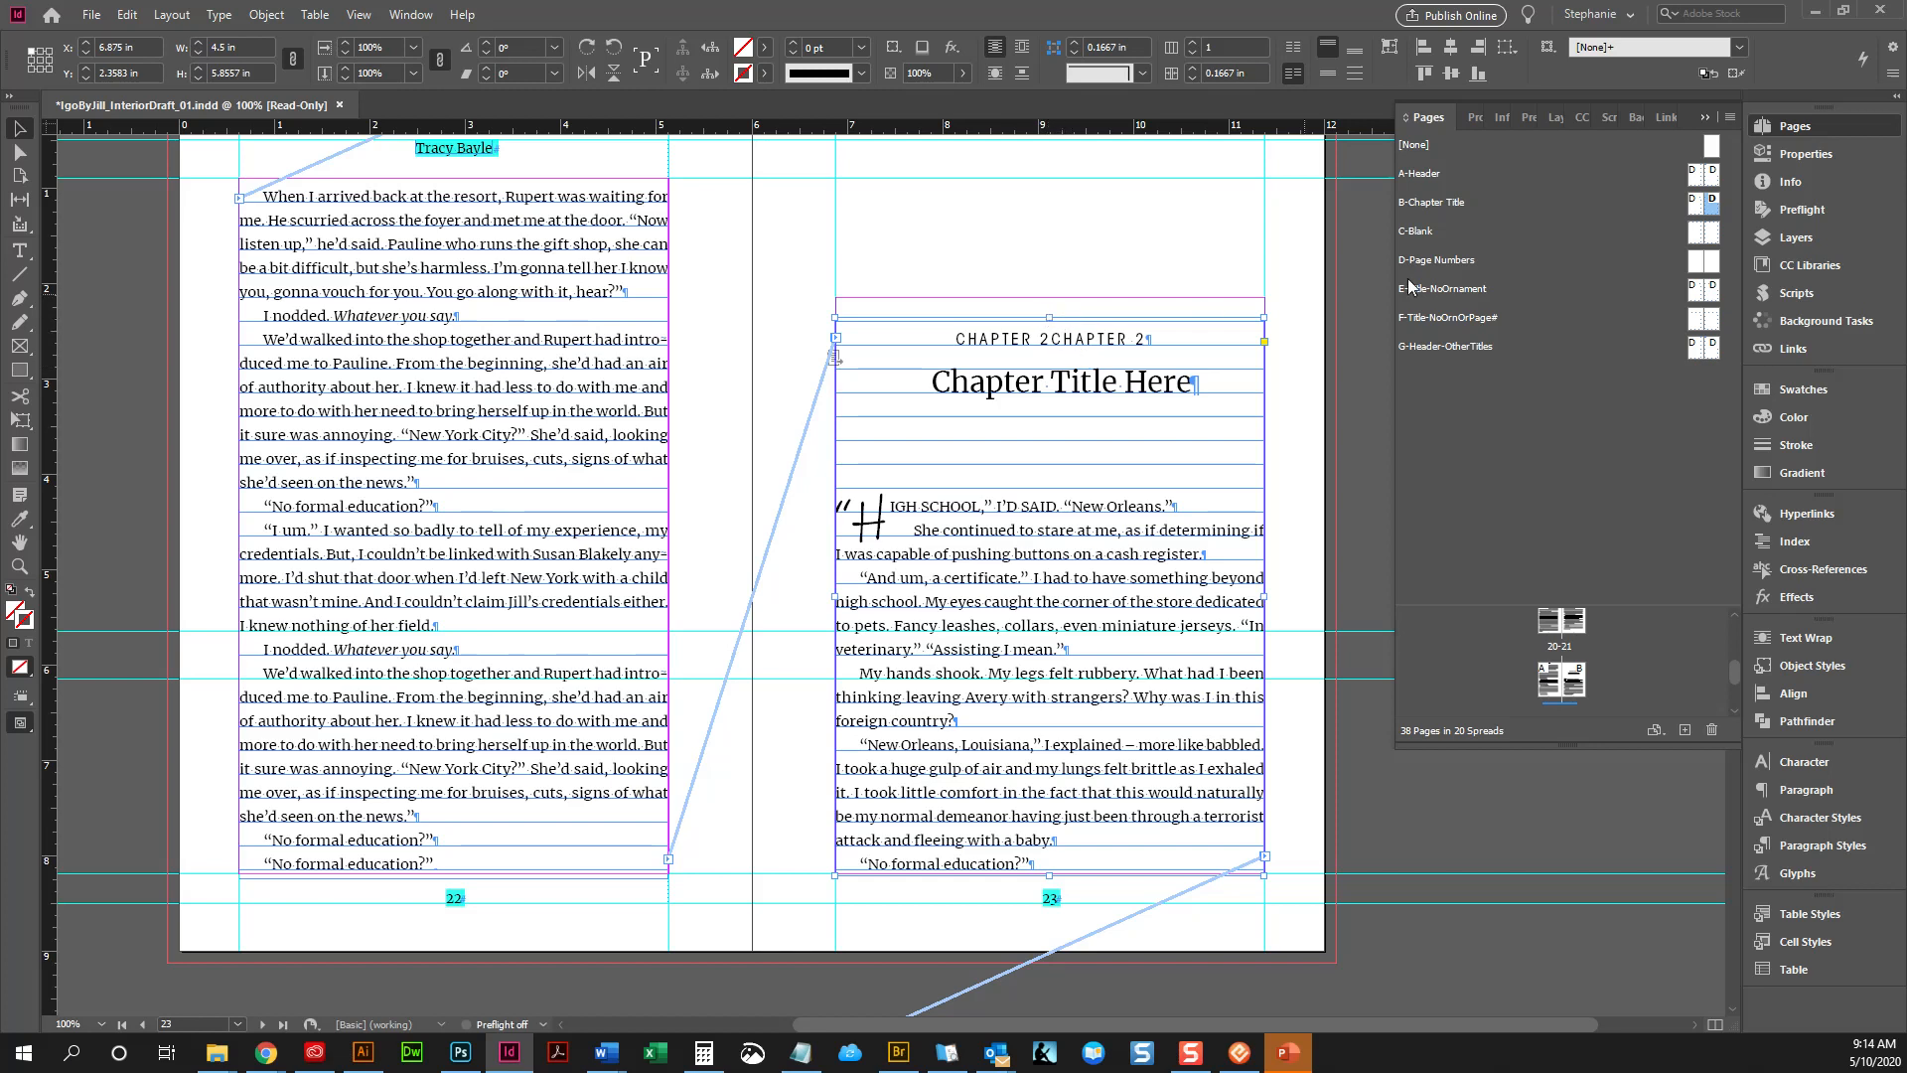
pyautogui.doubleClick(1713, 204)
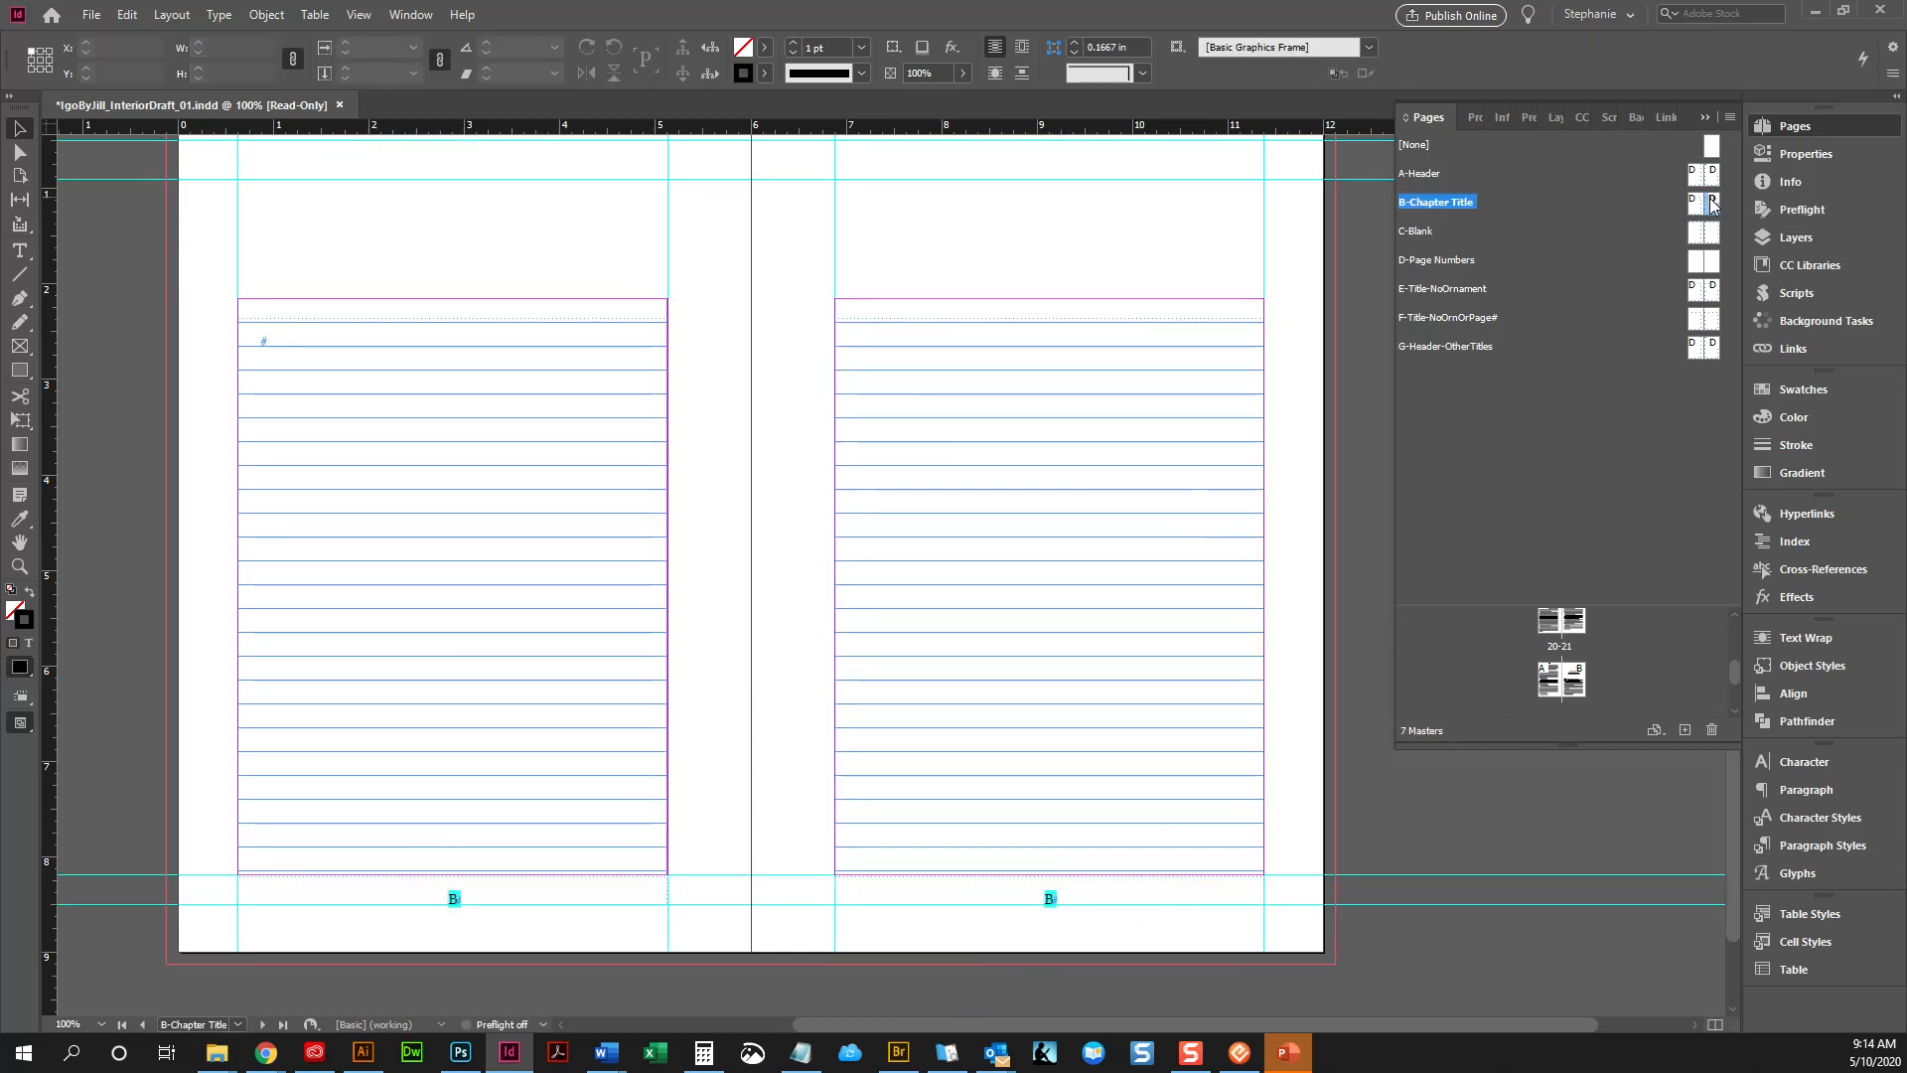
pyautogui.click(1061, 343)
pyautogui.moveTo(1052, 318)
pyautogui.mouseDown()
pyautogui.moveTo(1053, 283)
pyautogui.moveTo(1059, 442)
pyautogui.moveTo(1069, 303)
pyautogui.mouseUp()
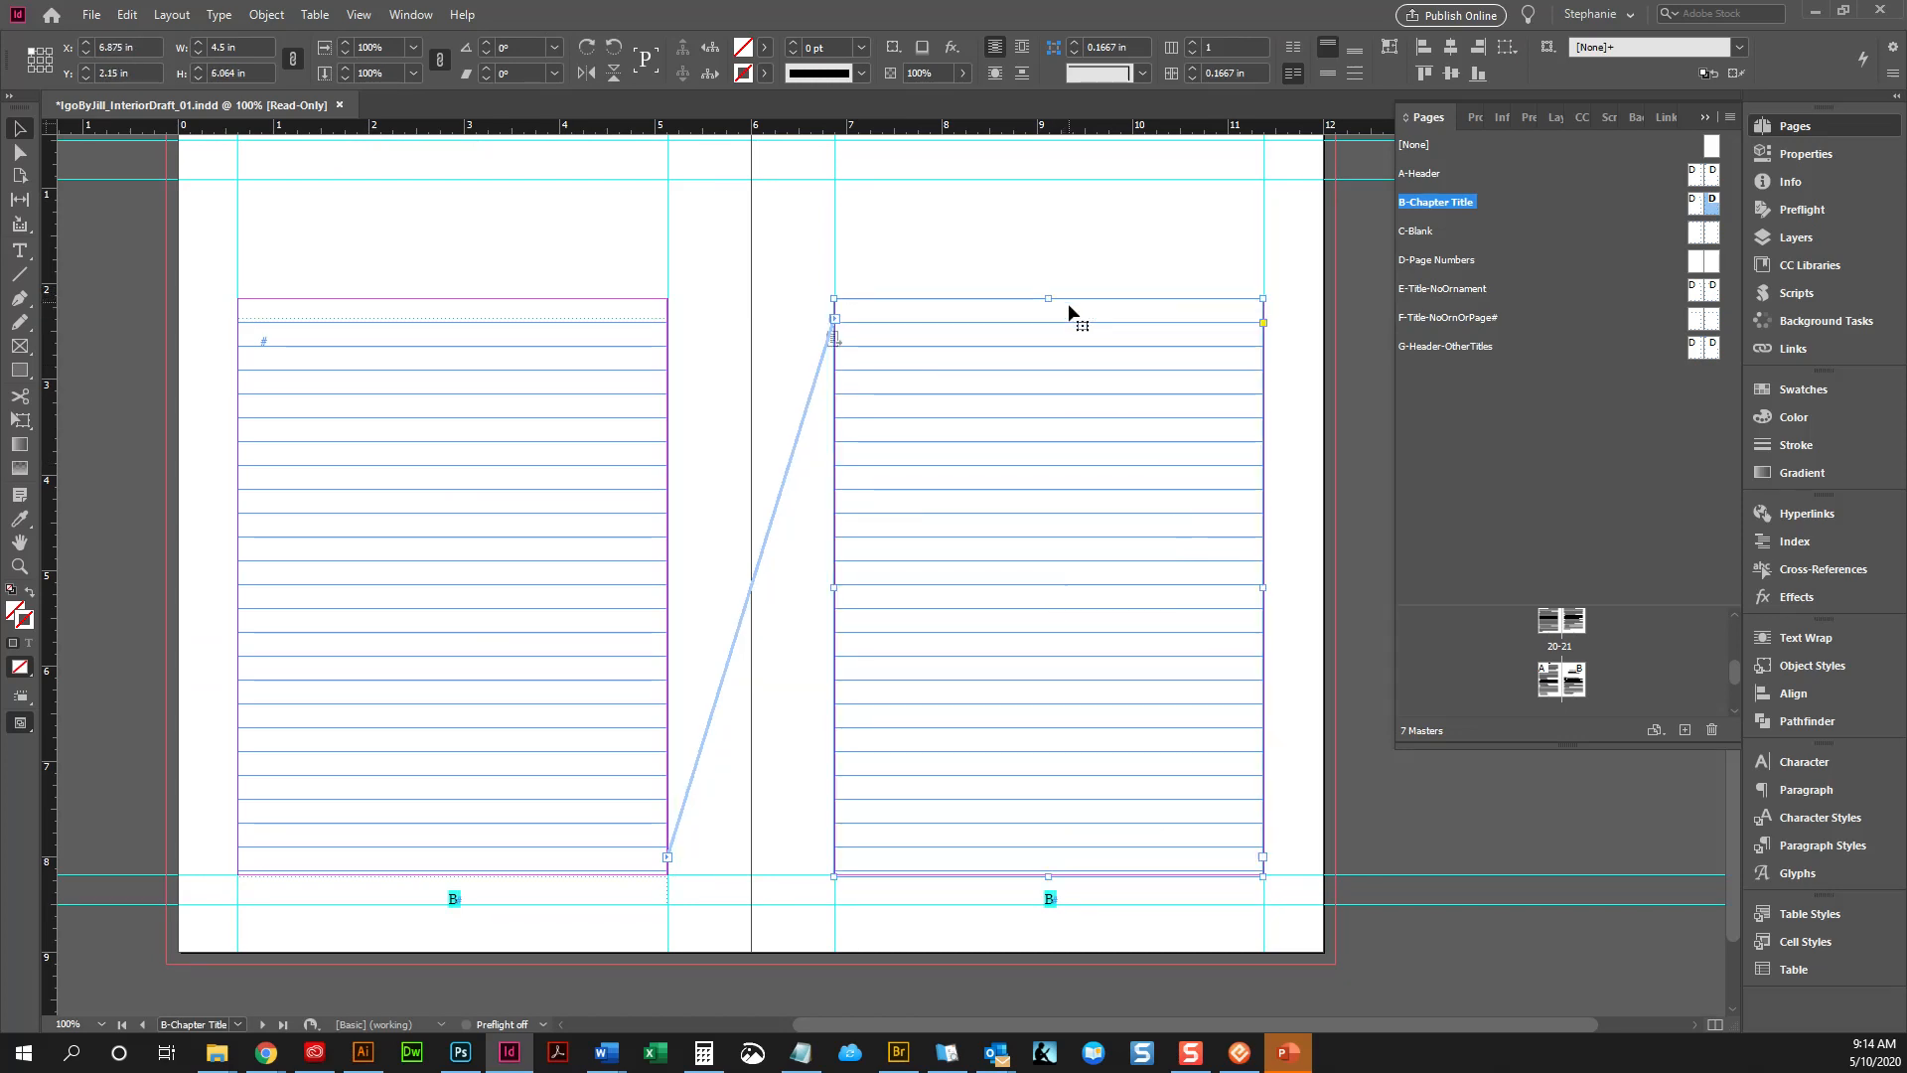
pyautogui.click(320, 418)
pyautogui.moveTo(455, 305); pyautogui.dragTo(463, 298)
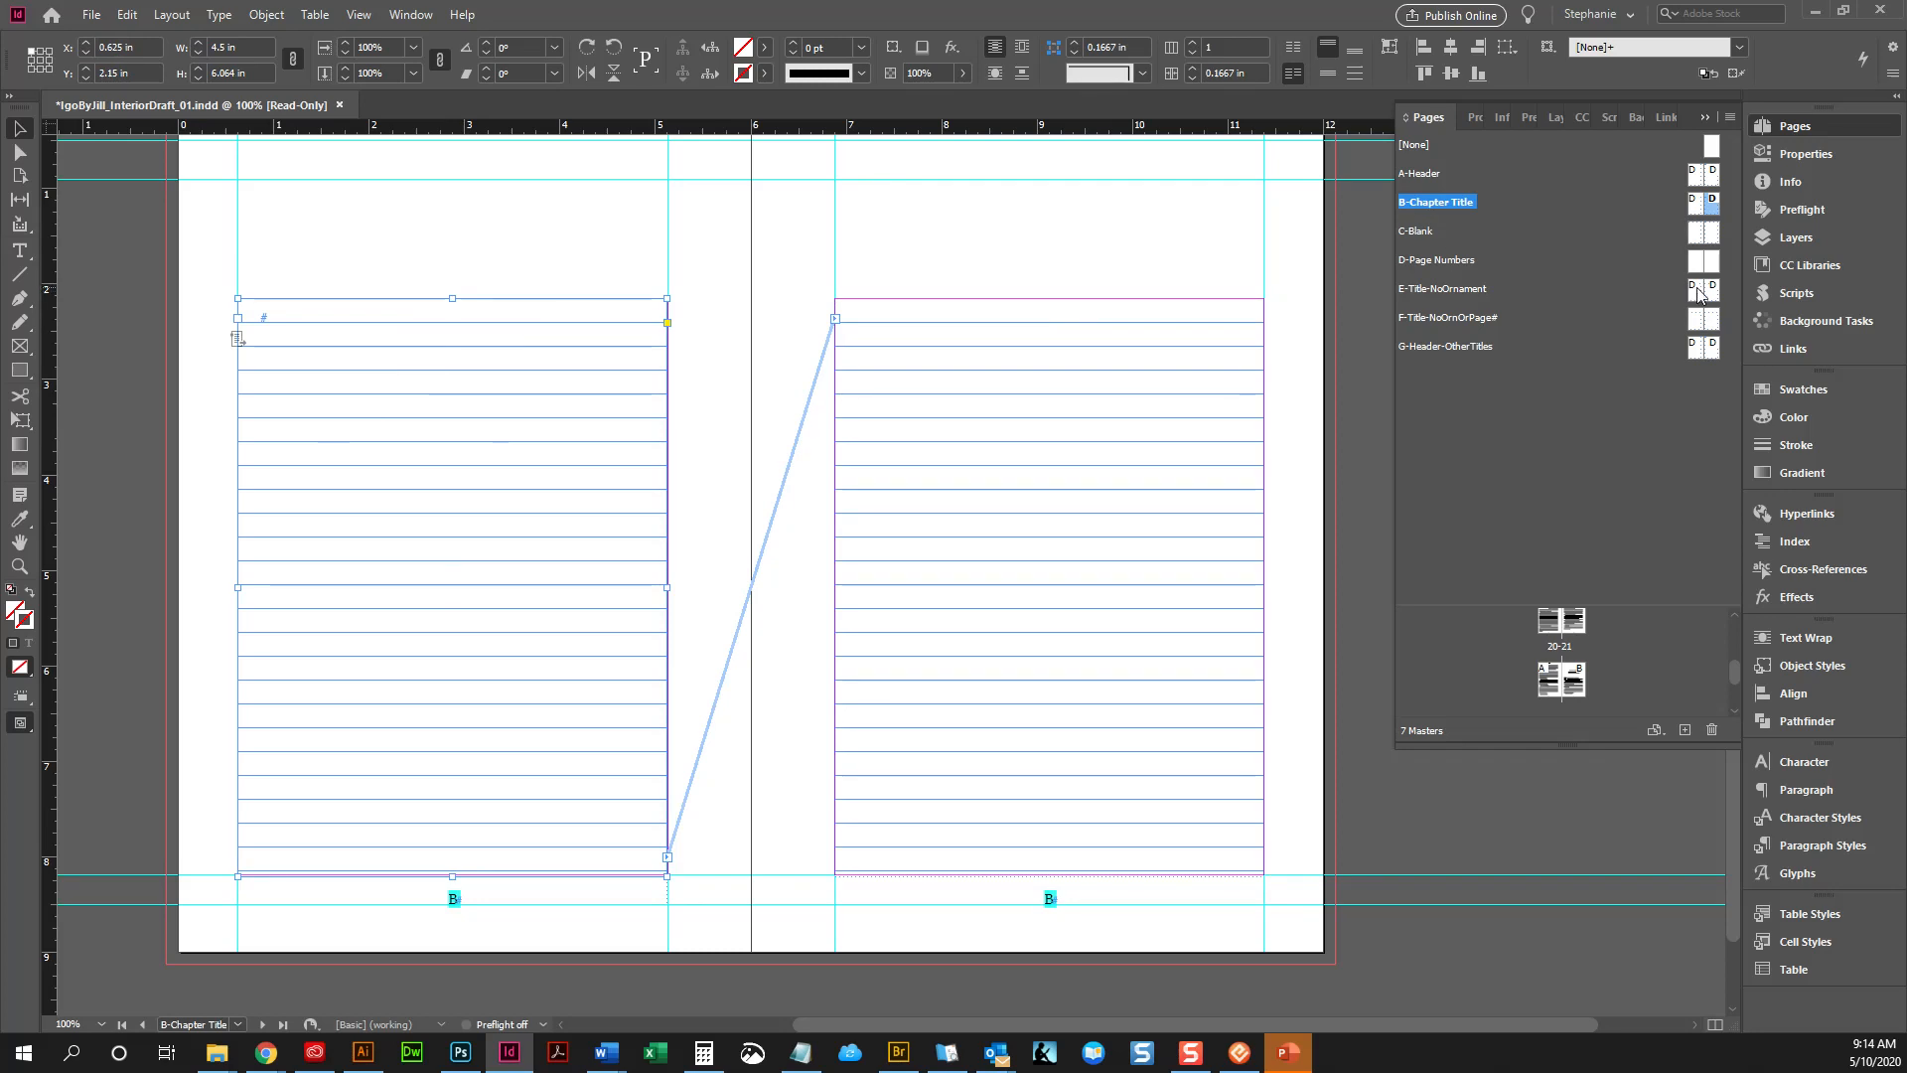
# On the E-Title-NoOrnament master, extend the top edges of both text frames up to about 2.14 in
pyautogui.doubleClick(1693, 290)
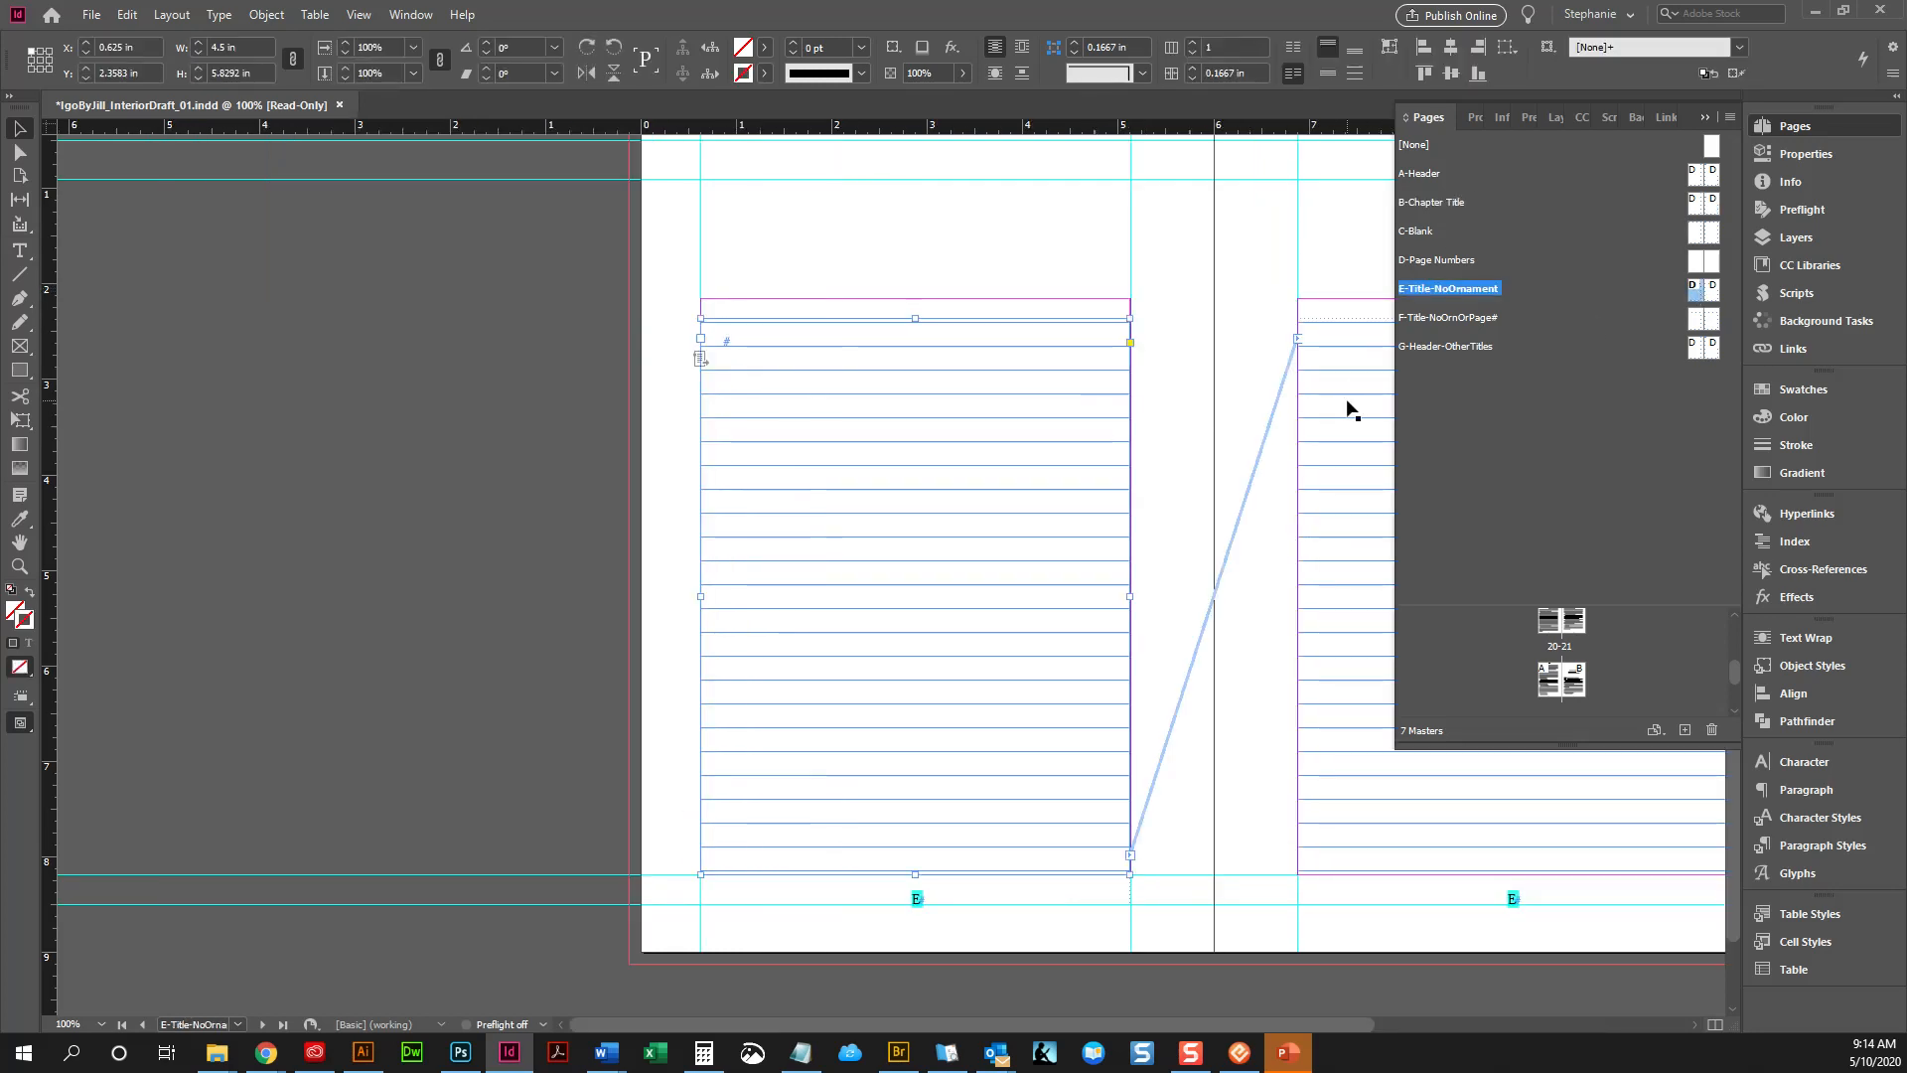
pyautogui.hotkey('ctrl', 'a')
pyautogui.moveTo(1213, 318); pyautogui.dragTo(1219, 301)
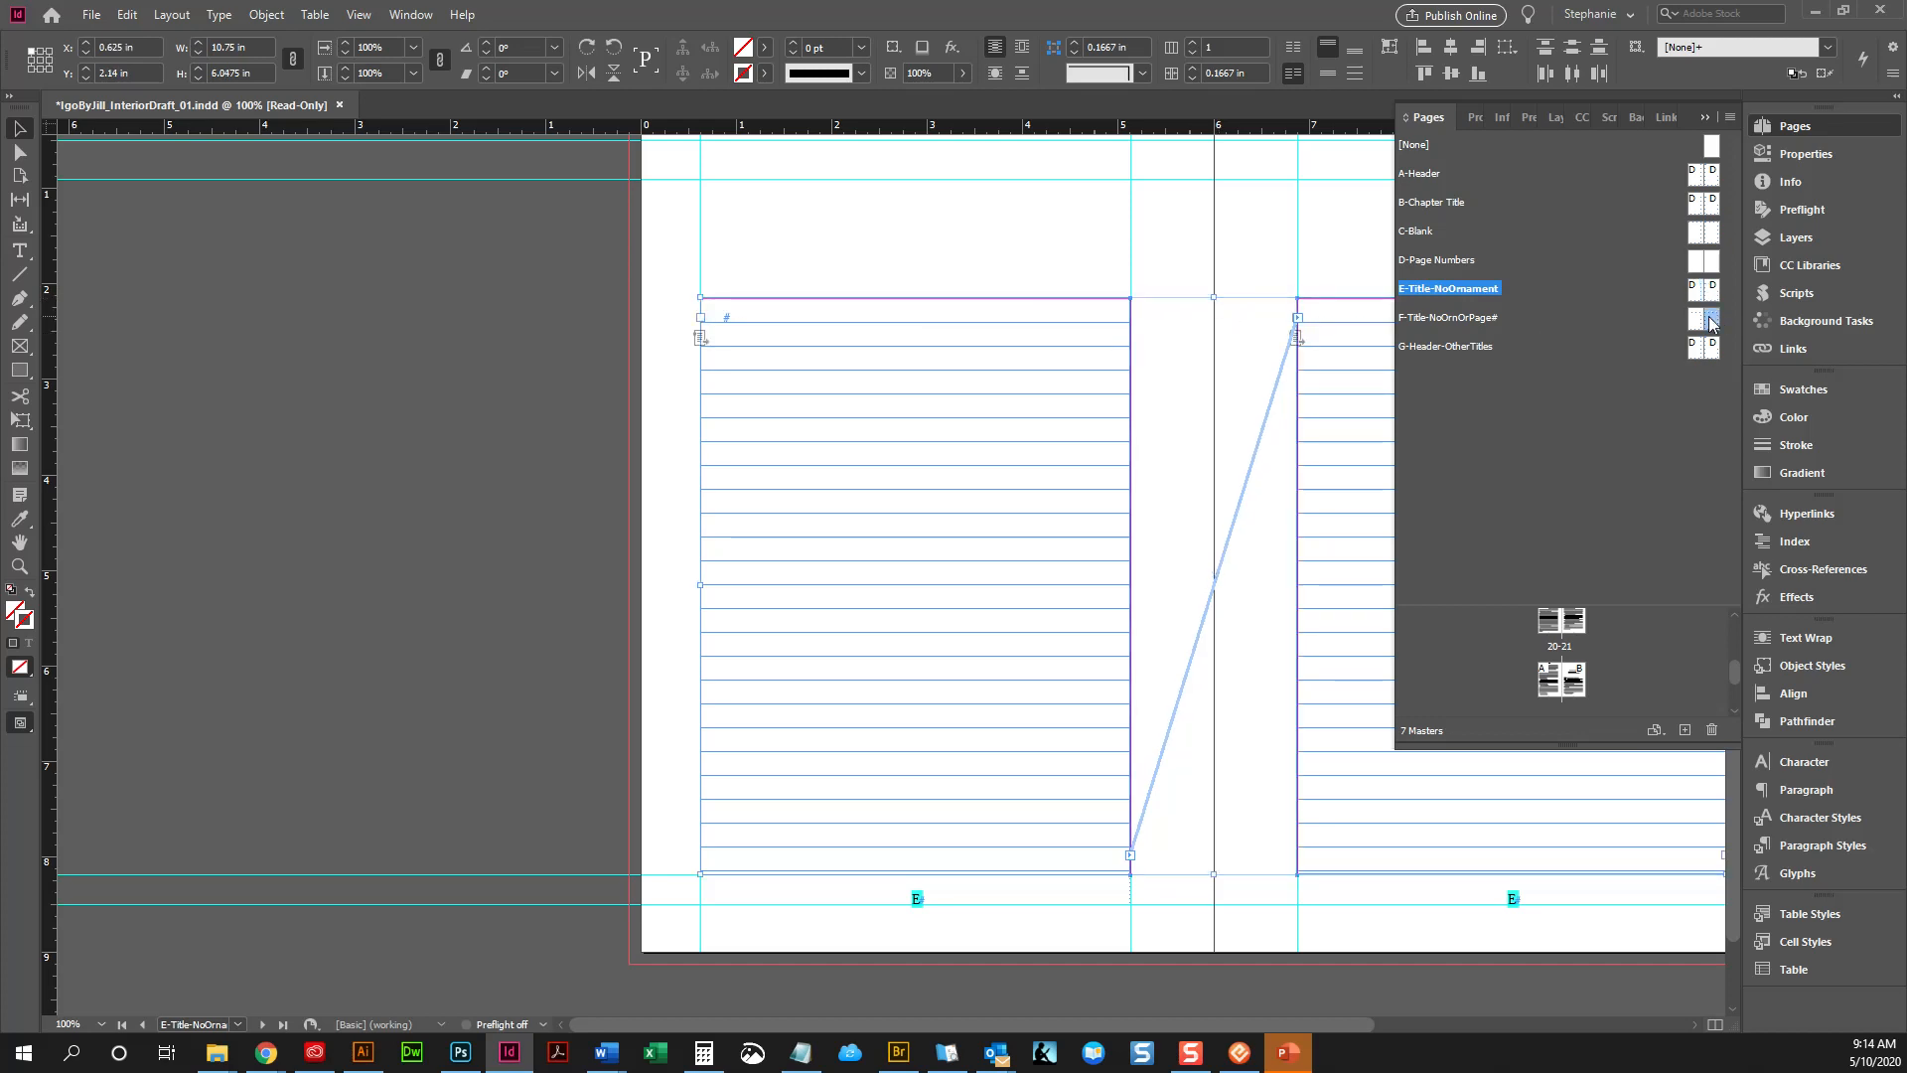
# On the F-Title-NoOrnOrPage# master, extend the top edges of both text frames up to the top margin
pyautogui.doubleClick(1709, 318)
pyautogui.click(323, 412)
pyautogui.keyDown('shift'); pyautogui.click(838, 398); pyautogui.keyUp('shift')
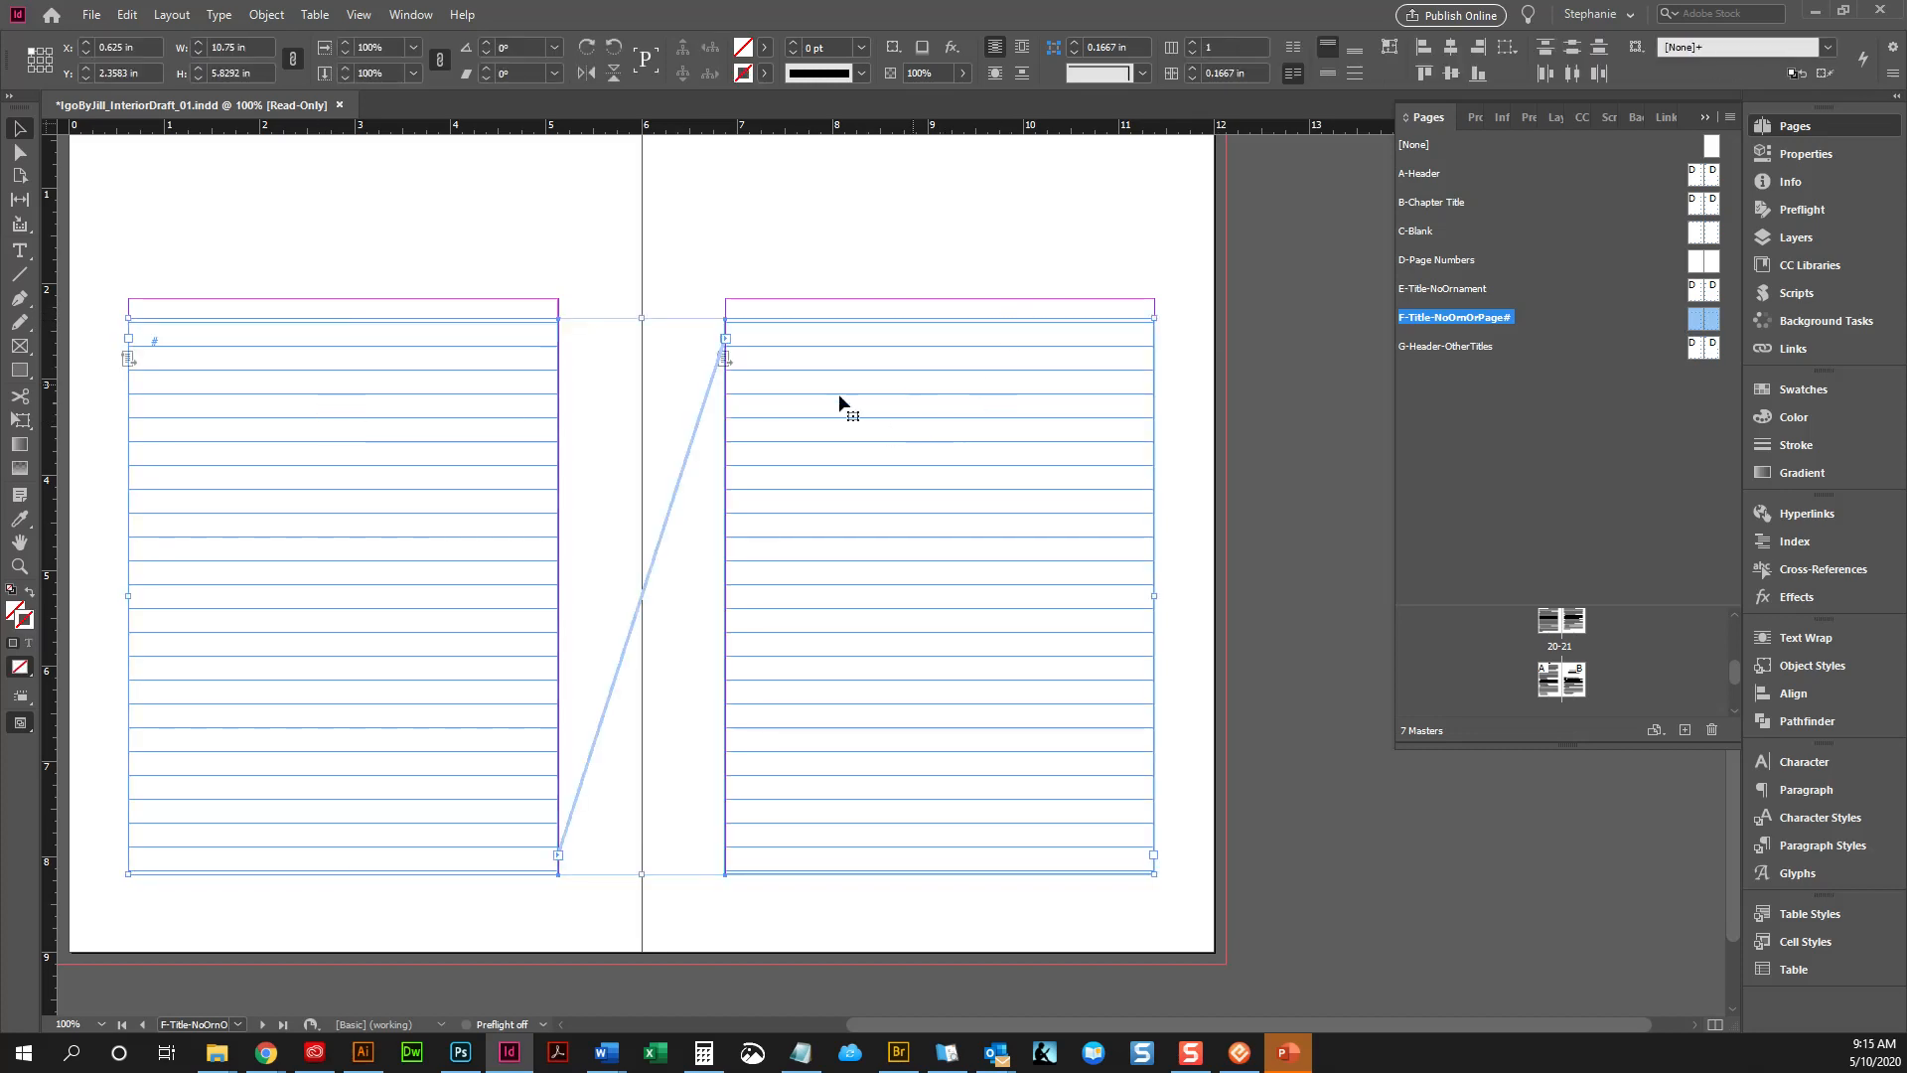
pyautogui.click(701, 203)
pyautogui.click(357, 413)
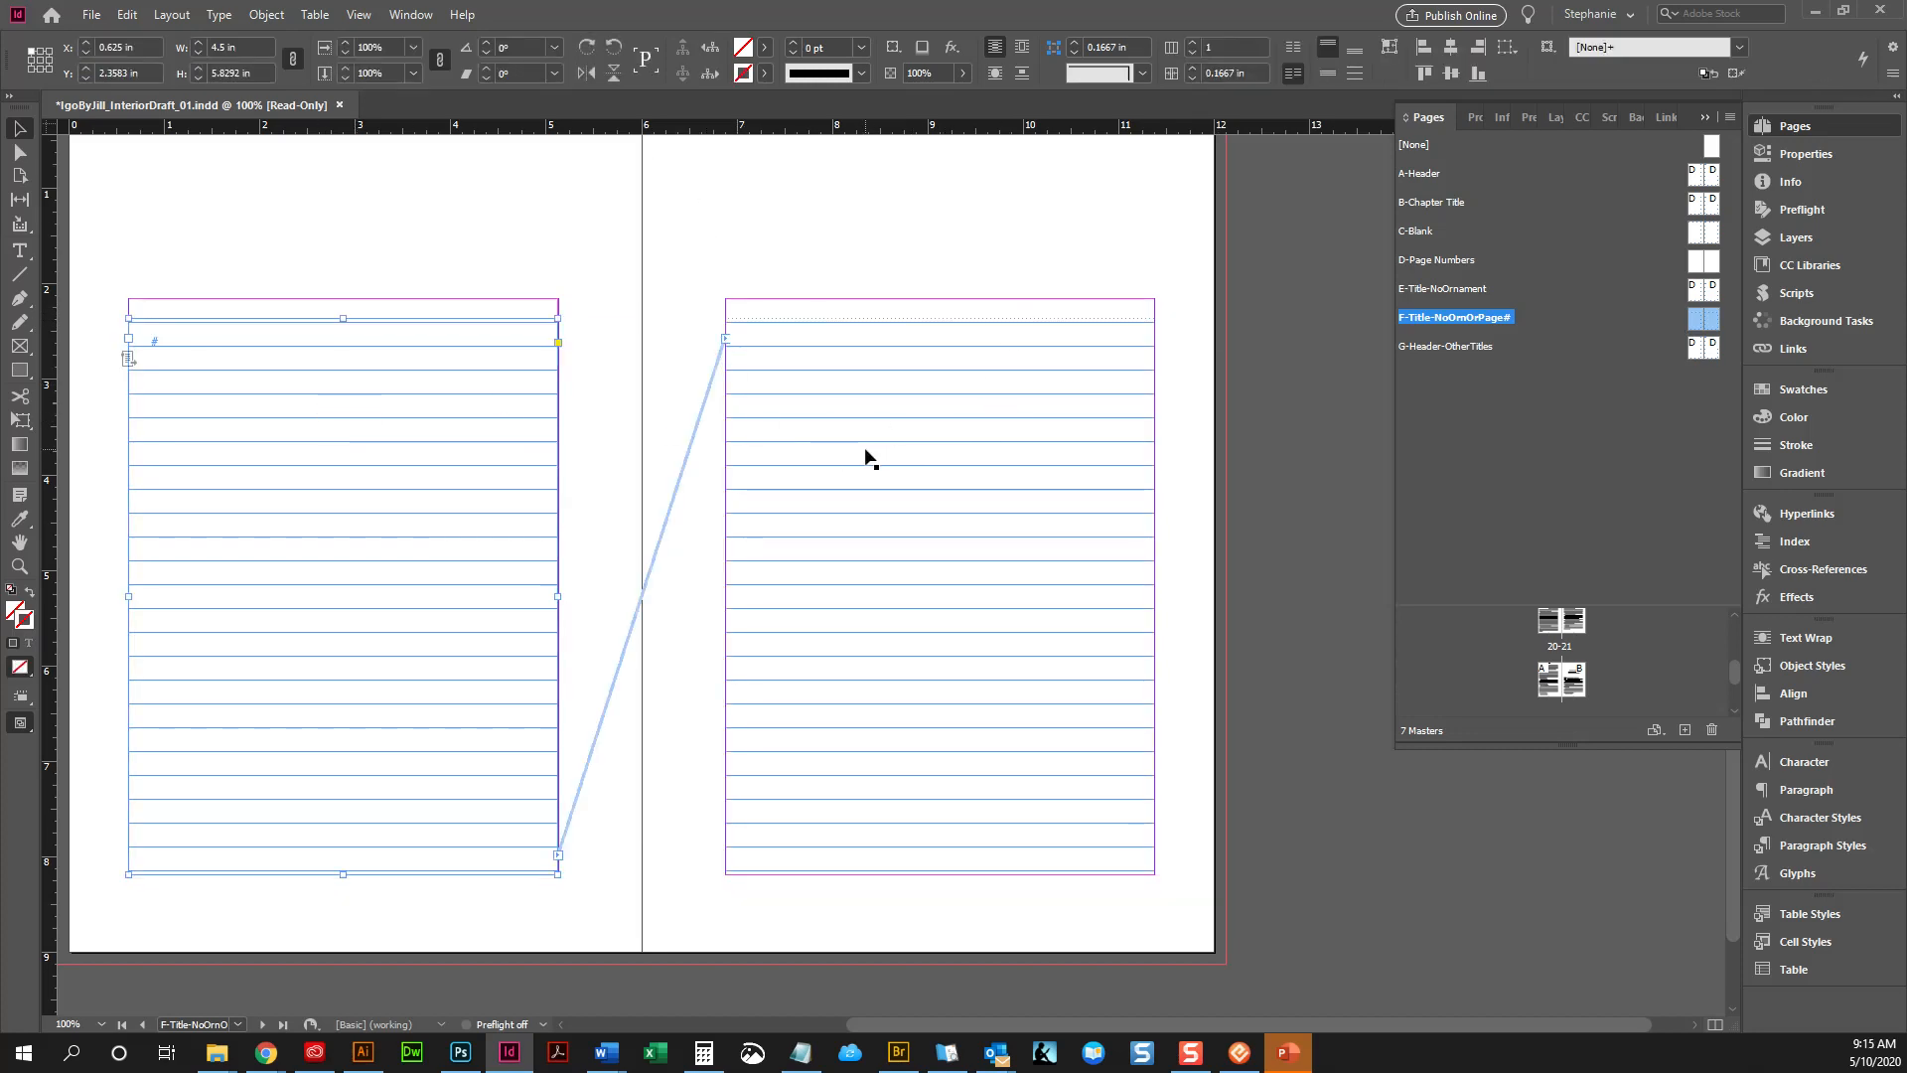
pyautogui.keyDown('shift'); pyautogui.click(920, 387); pyautogui.keyUp('shift')
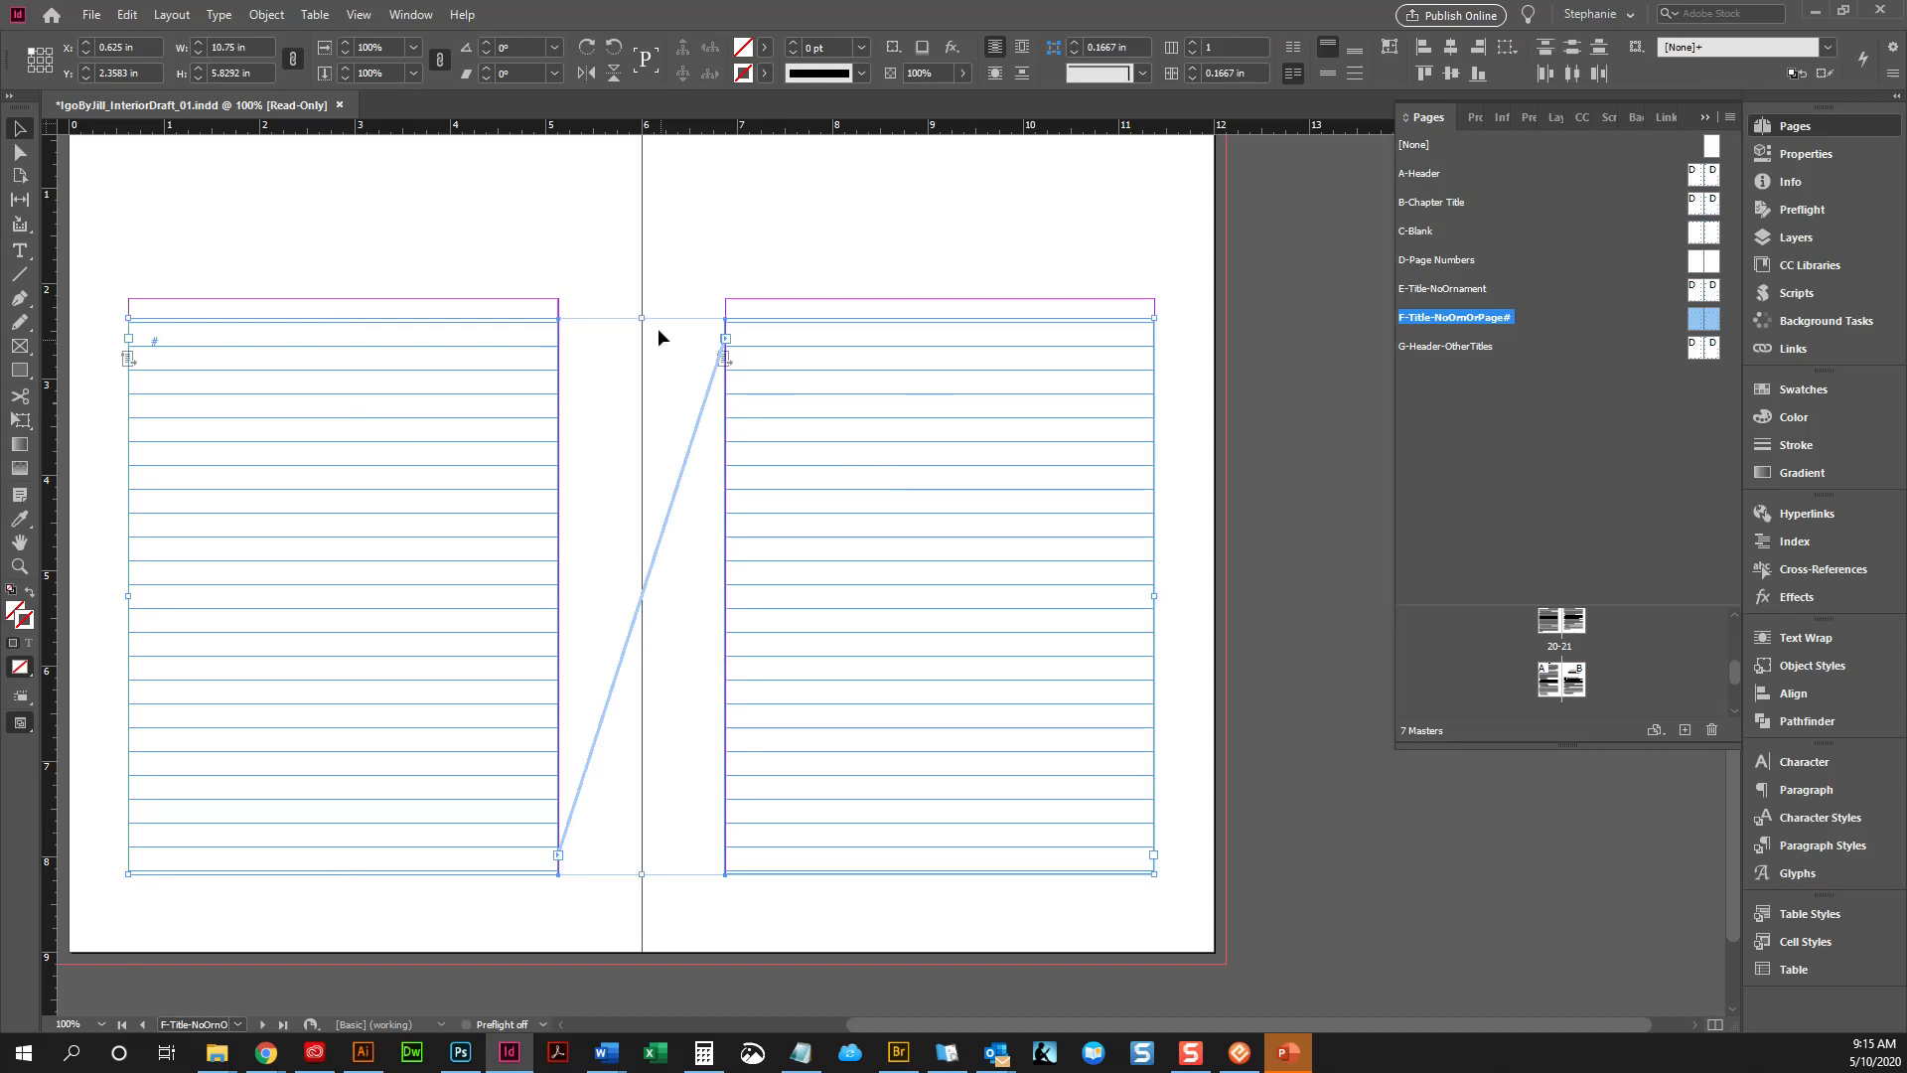
pyautogui.moveTo(644, 321); pyautogui.dragTo(646, 297)
pyautogui.click(652, 421)
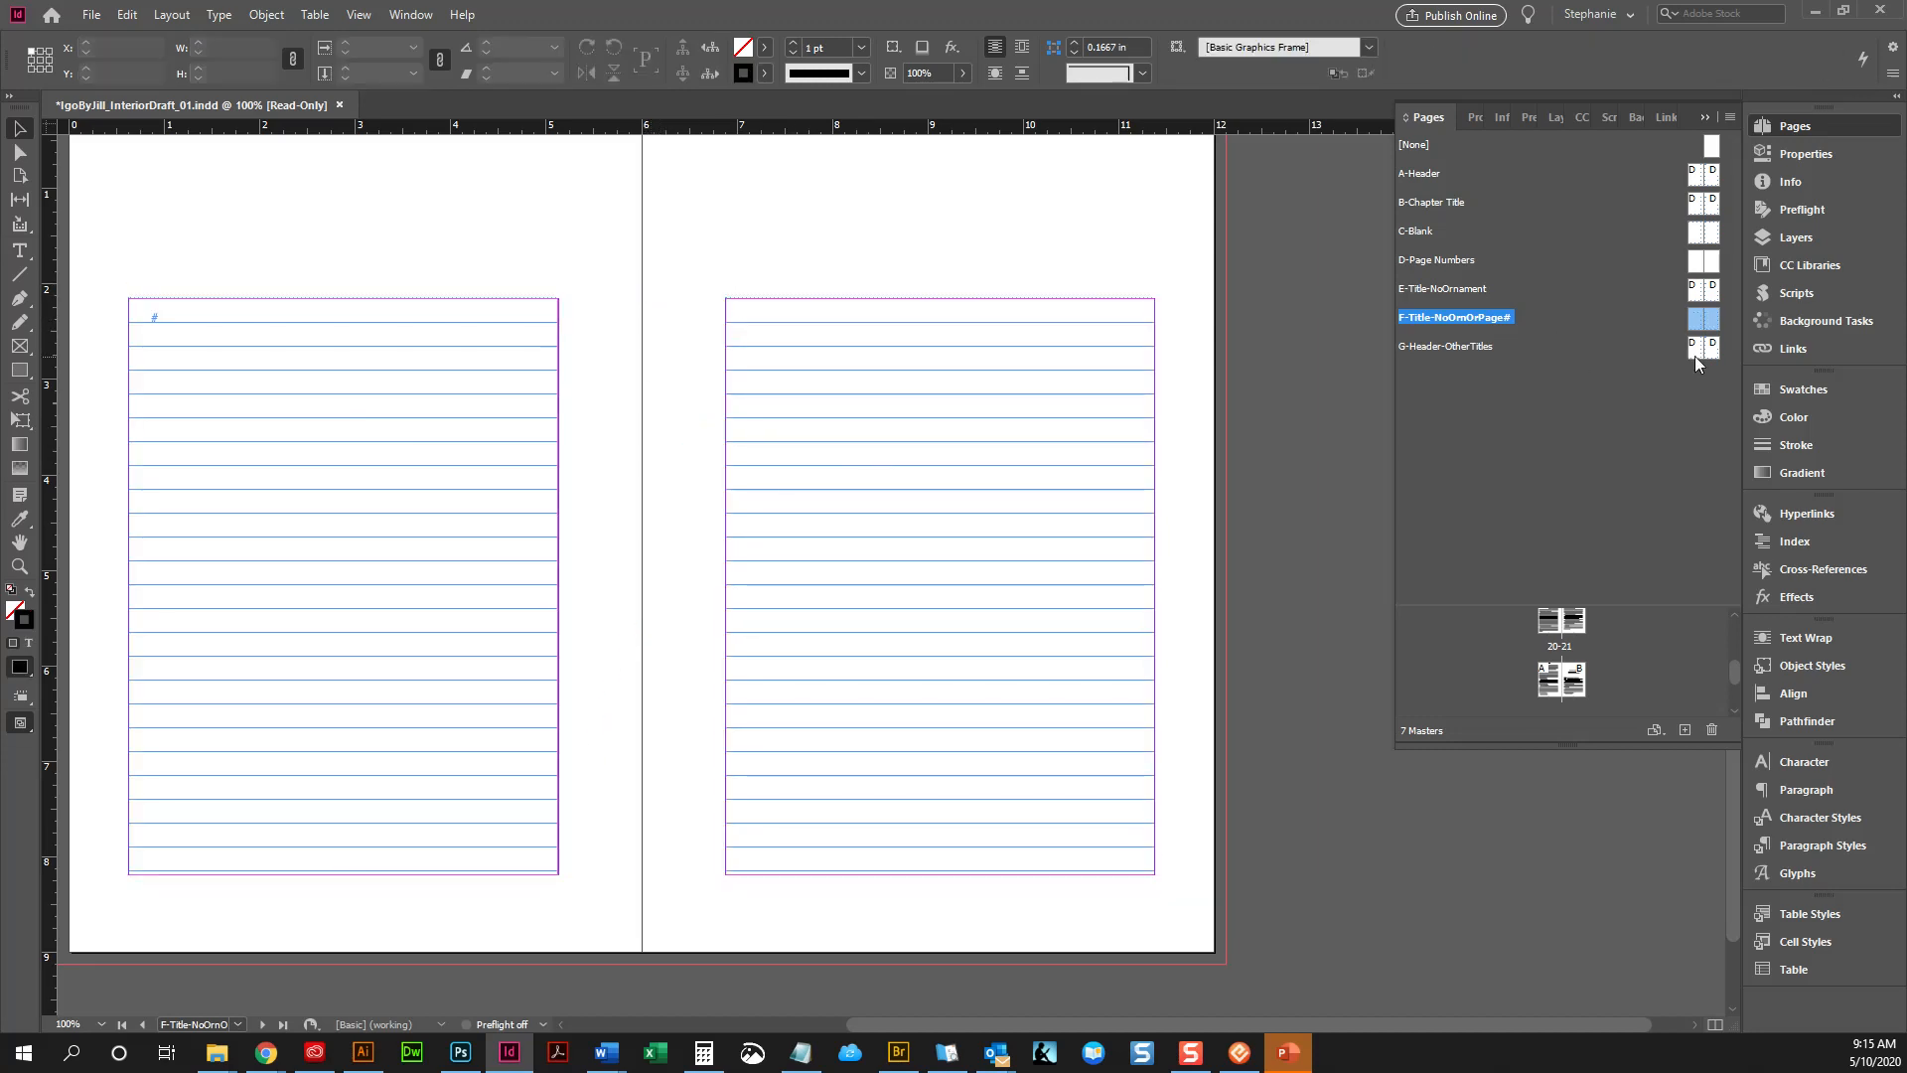
# Check page 23's text frame, then lower the top edges of both text frames on the B-Chapter Title master to 3.4 in
pyautogui.doubleClick(1576, 688)
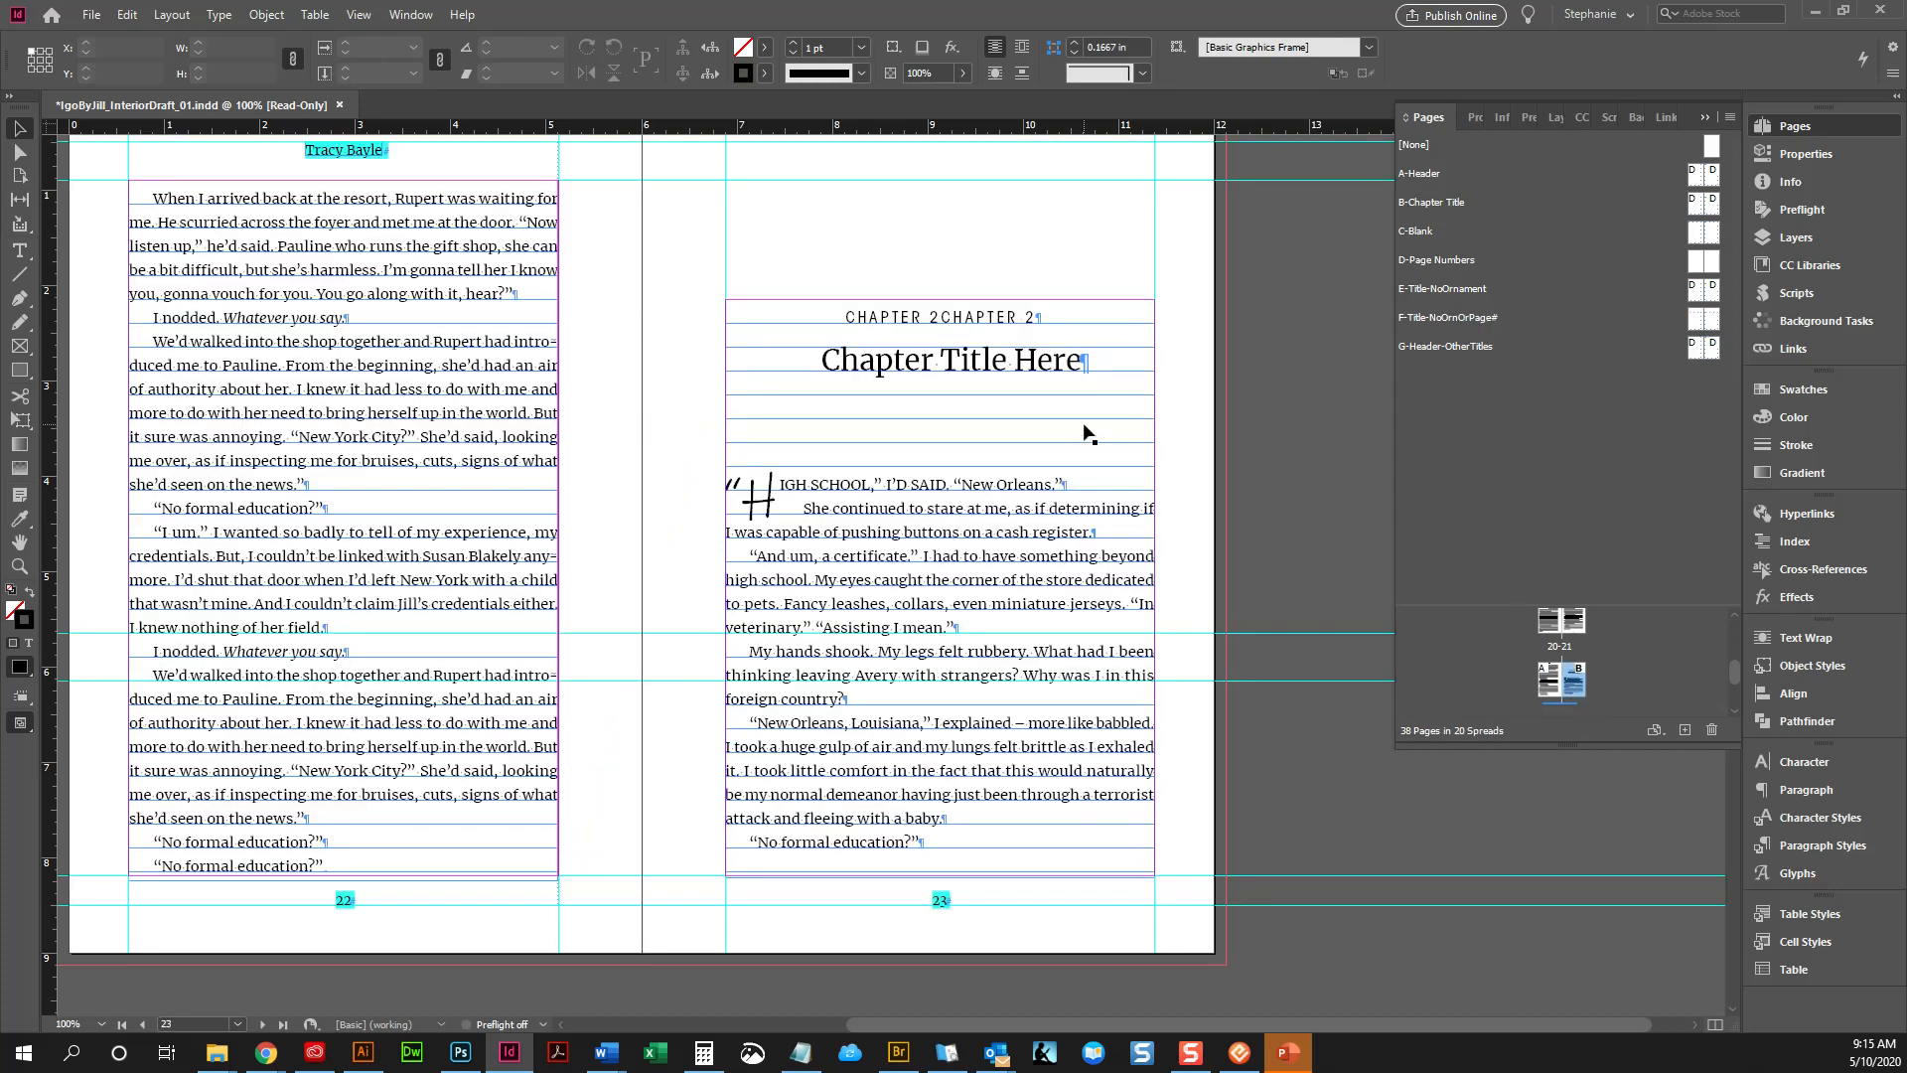
pyautogui.click(1276, 300)
pyautogui.click(974, 336)
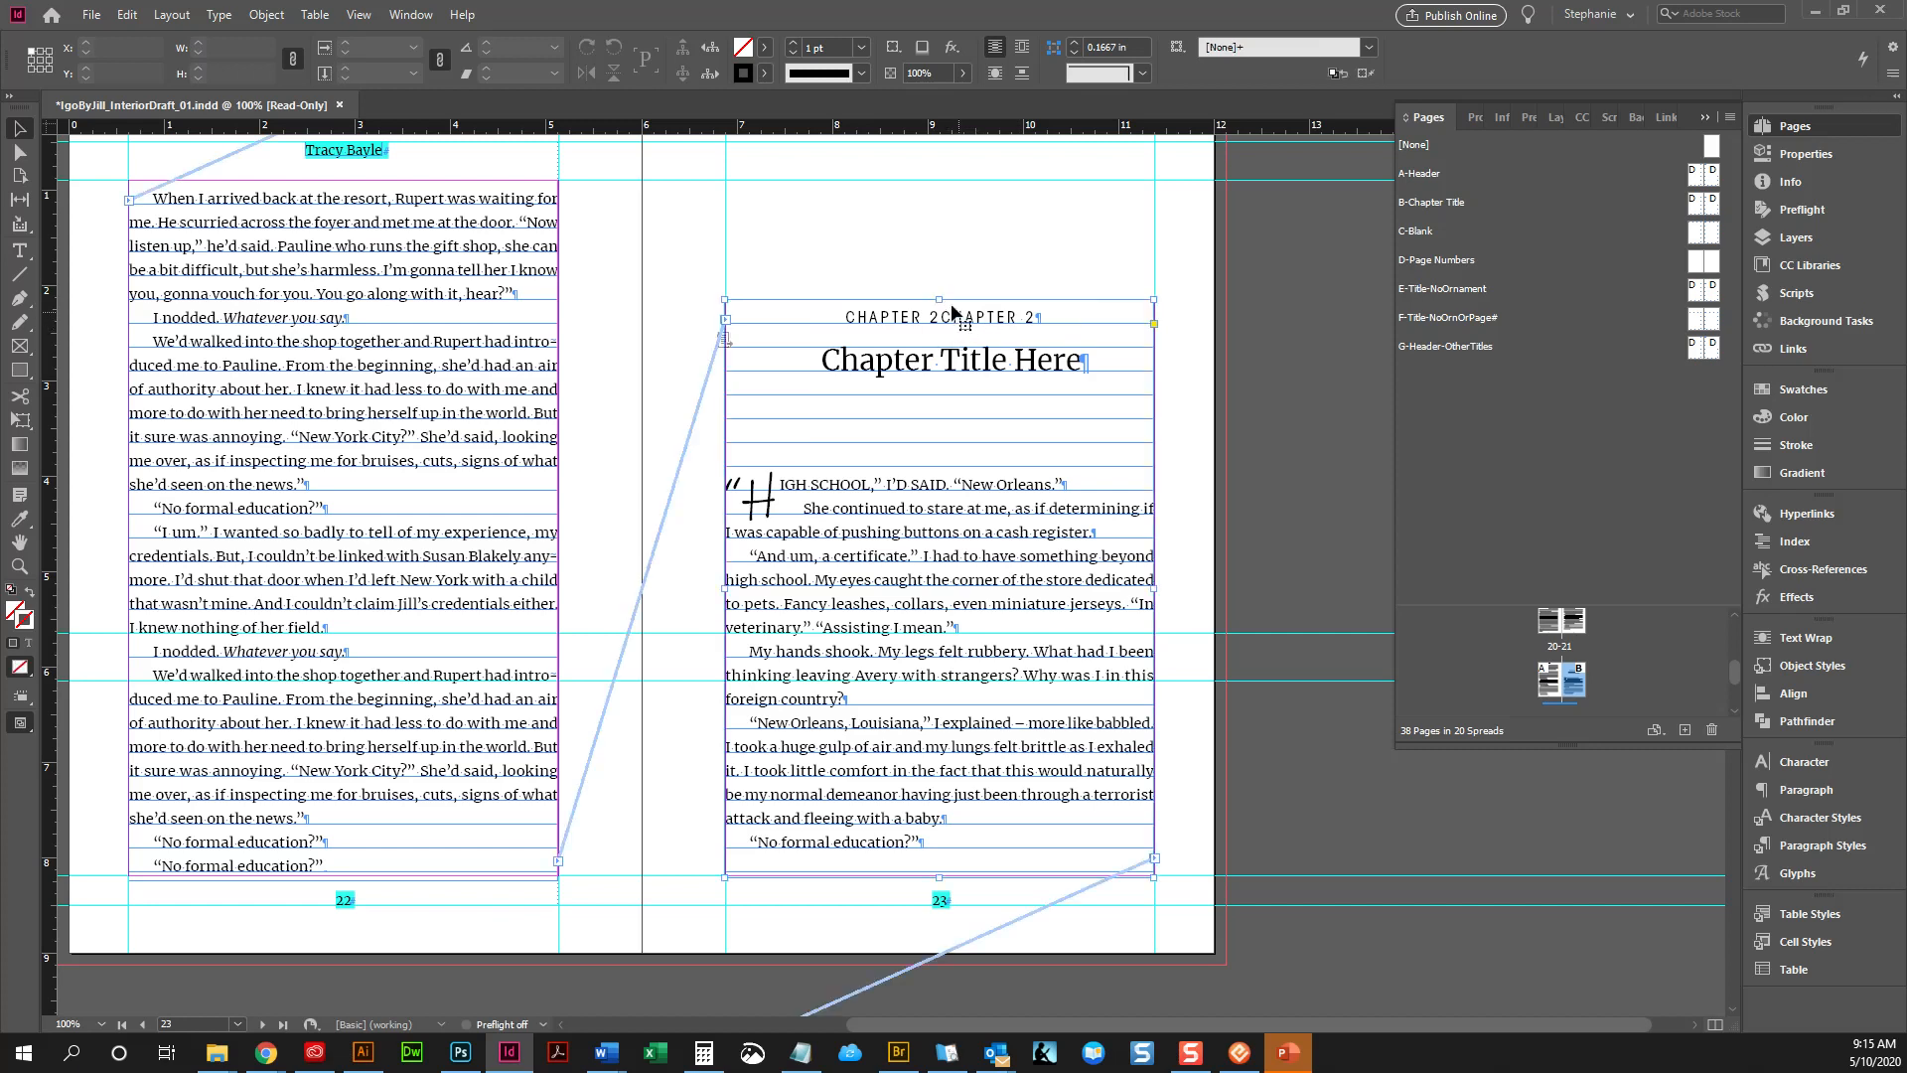
pyautogui.doubleClick(1709, 214)
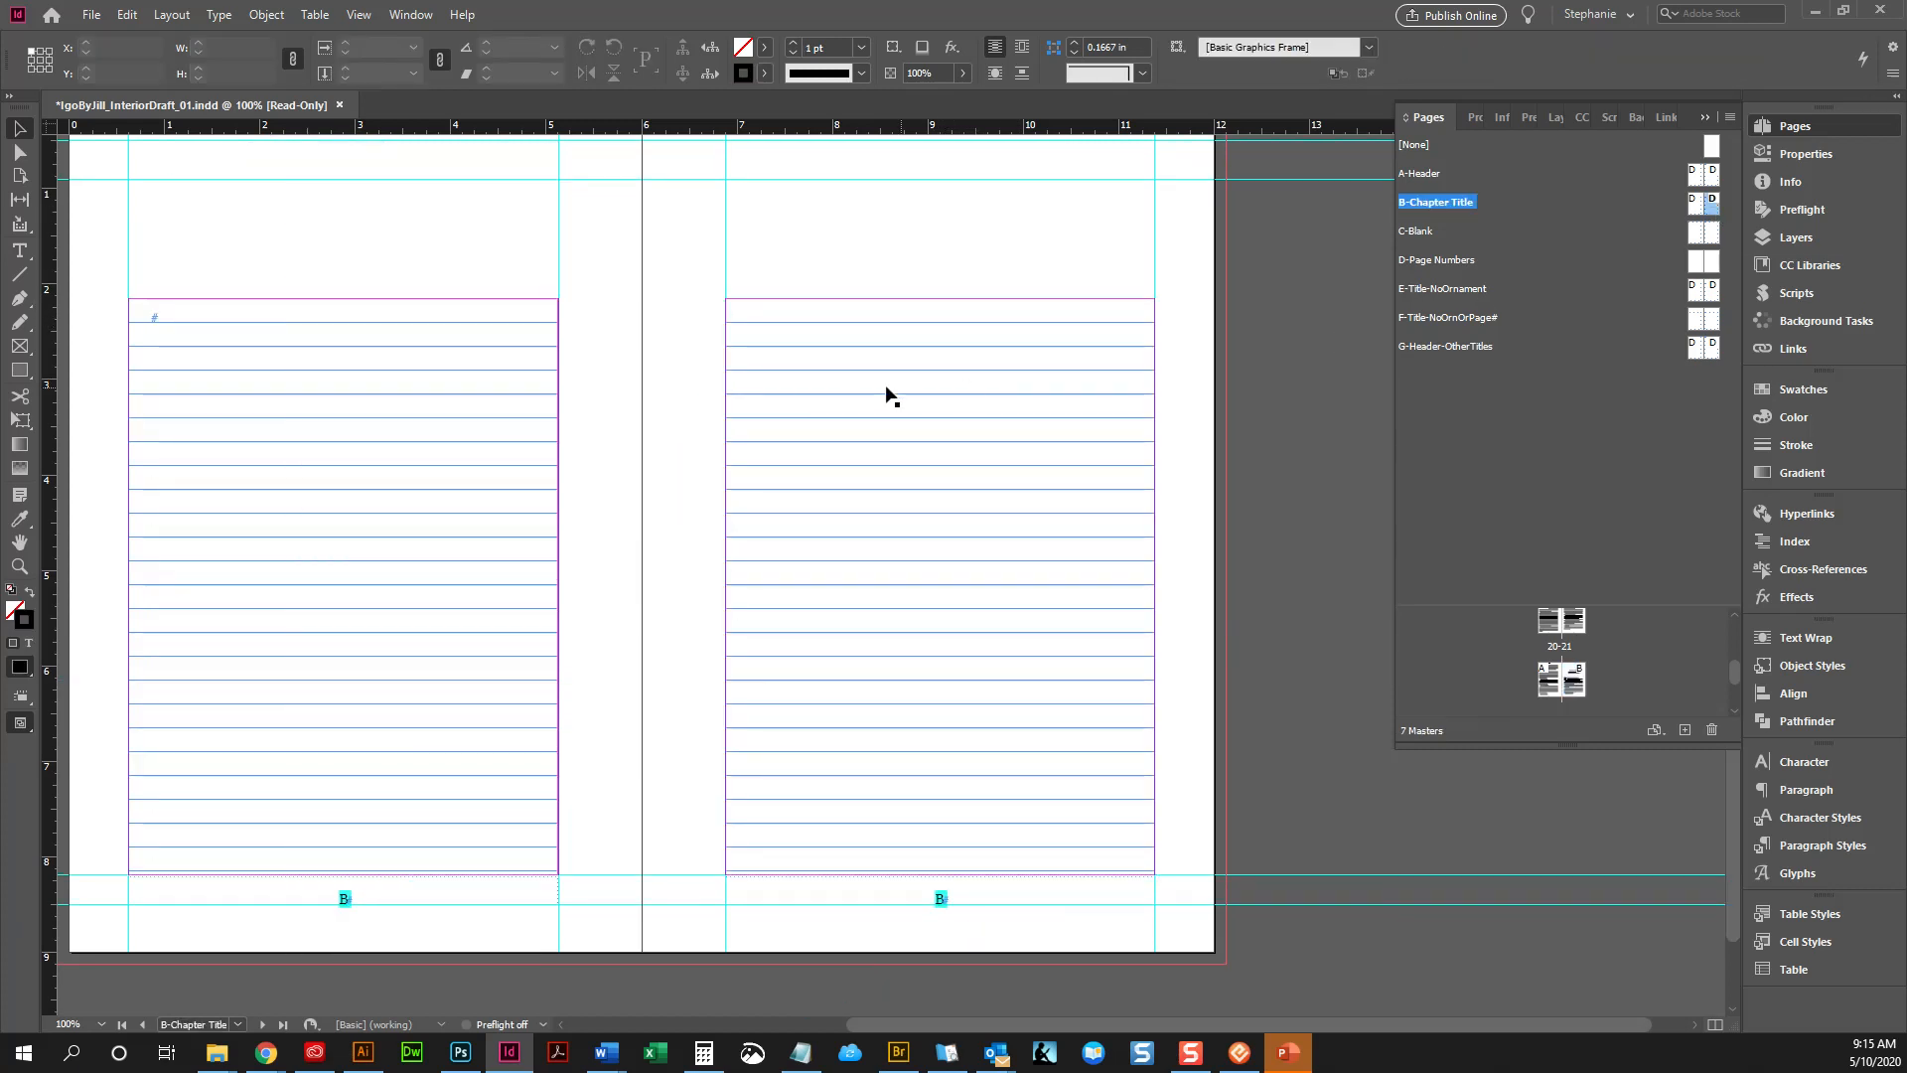
pyautogui.keyDown('shift'); pyautogui.click(401, 353); pyautogui.keyUp('shift')
pyautogui.moveTo(646, 297); pyautogui.dragTo(637, 418)
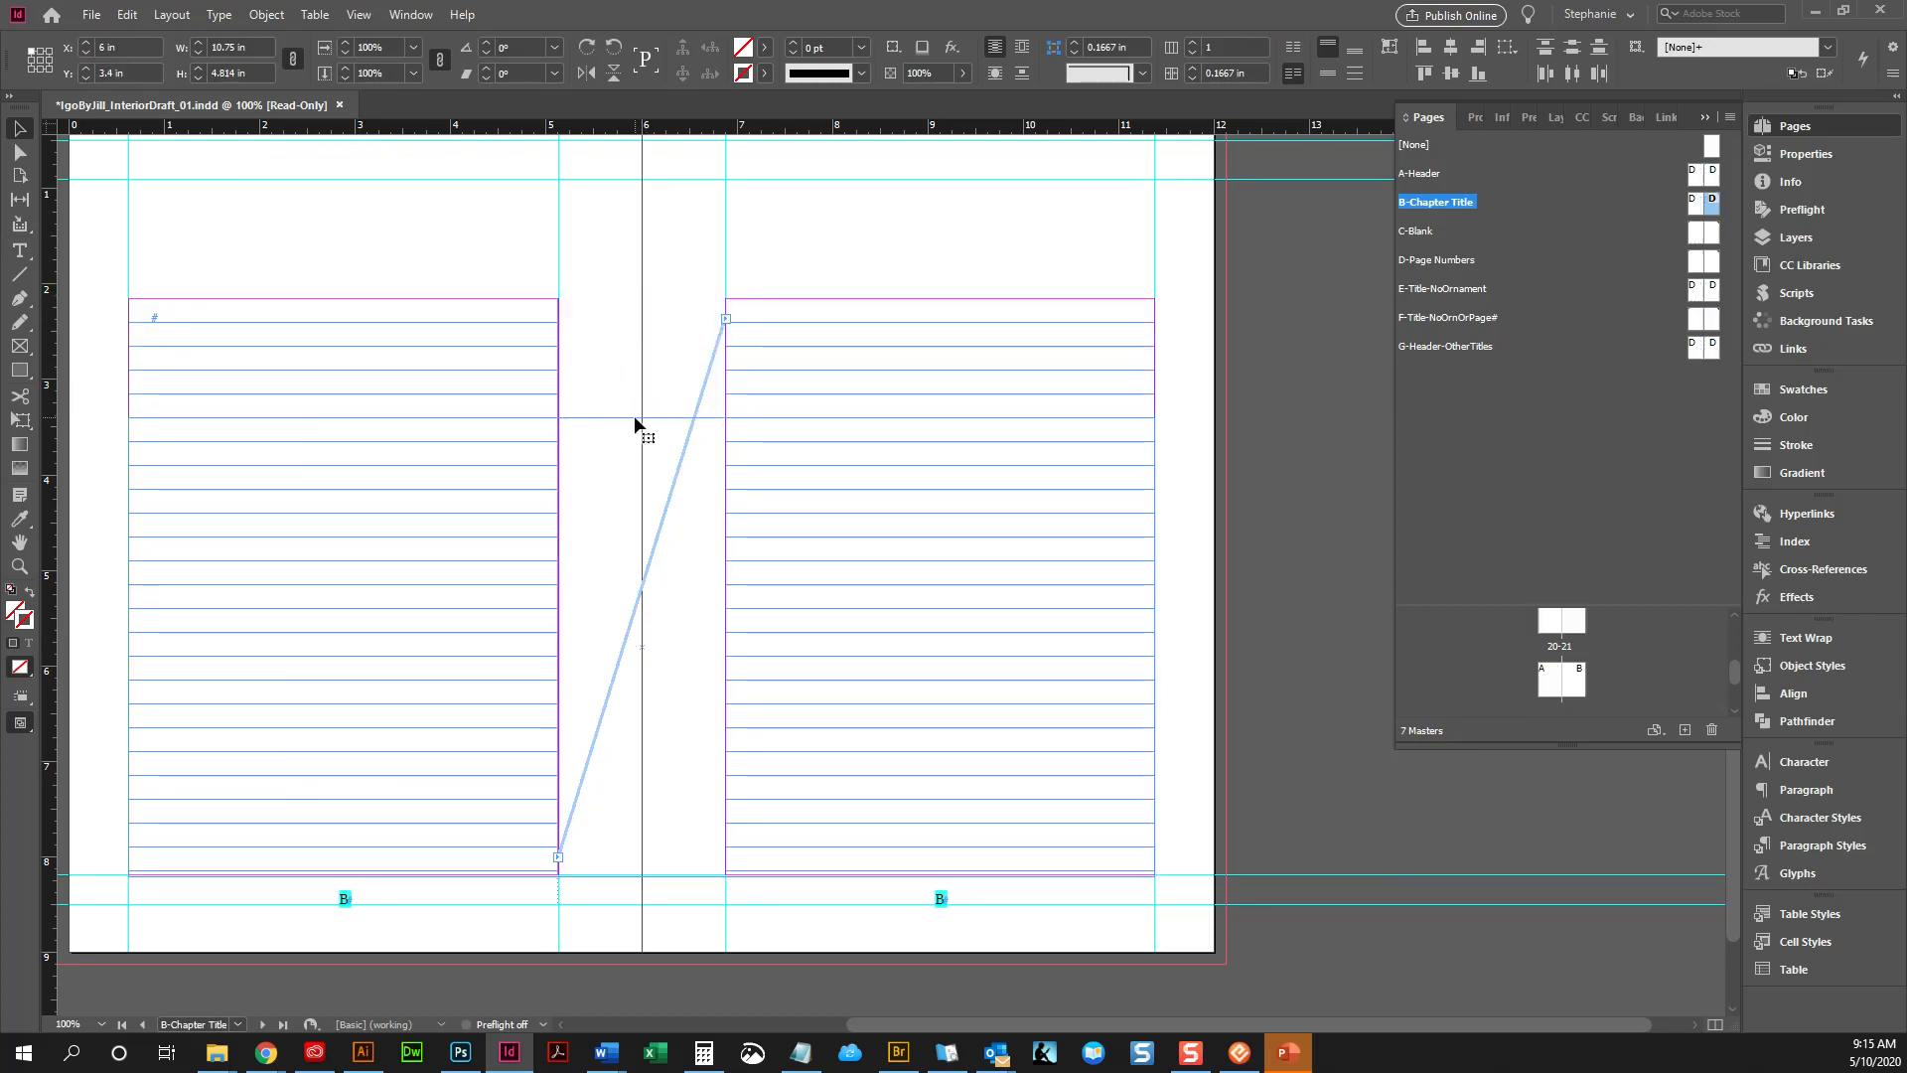
# On page 23, delete the filler text from "We'd walked into the shop" through the last "No formal education?" so the chapter opening moves onto it
pyautogui.doubleClick(1574, 686)
pyautogui.click(997, 514)
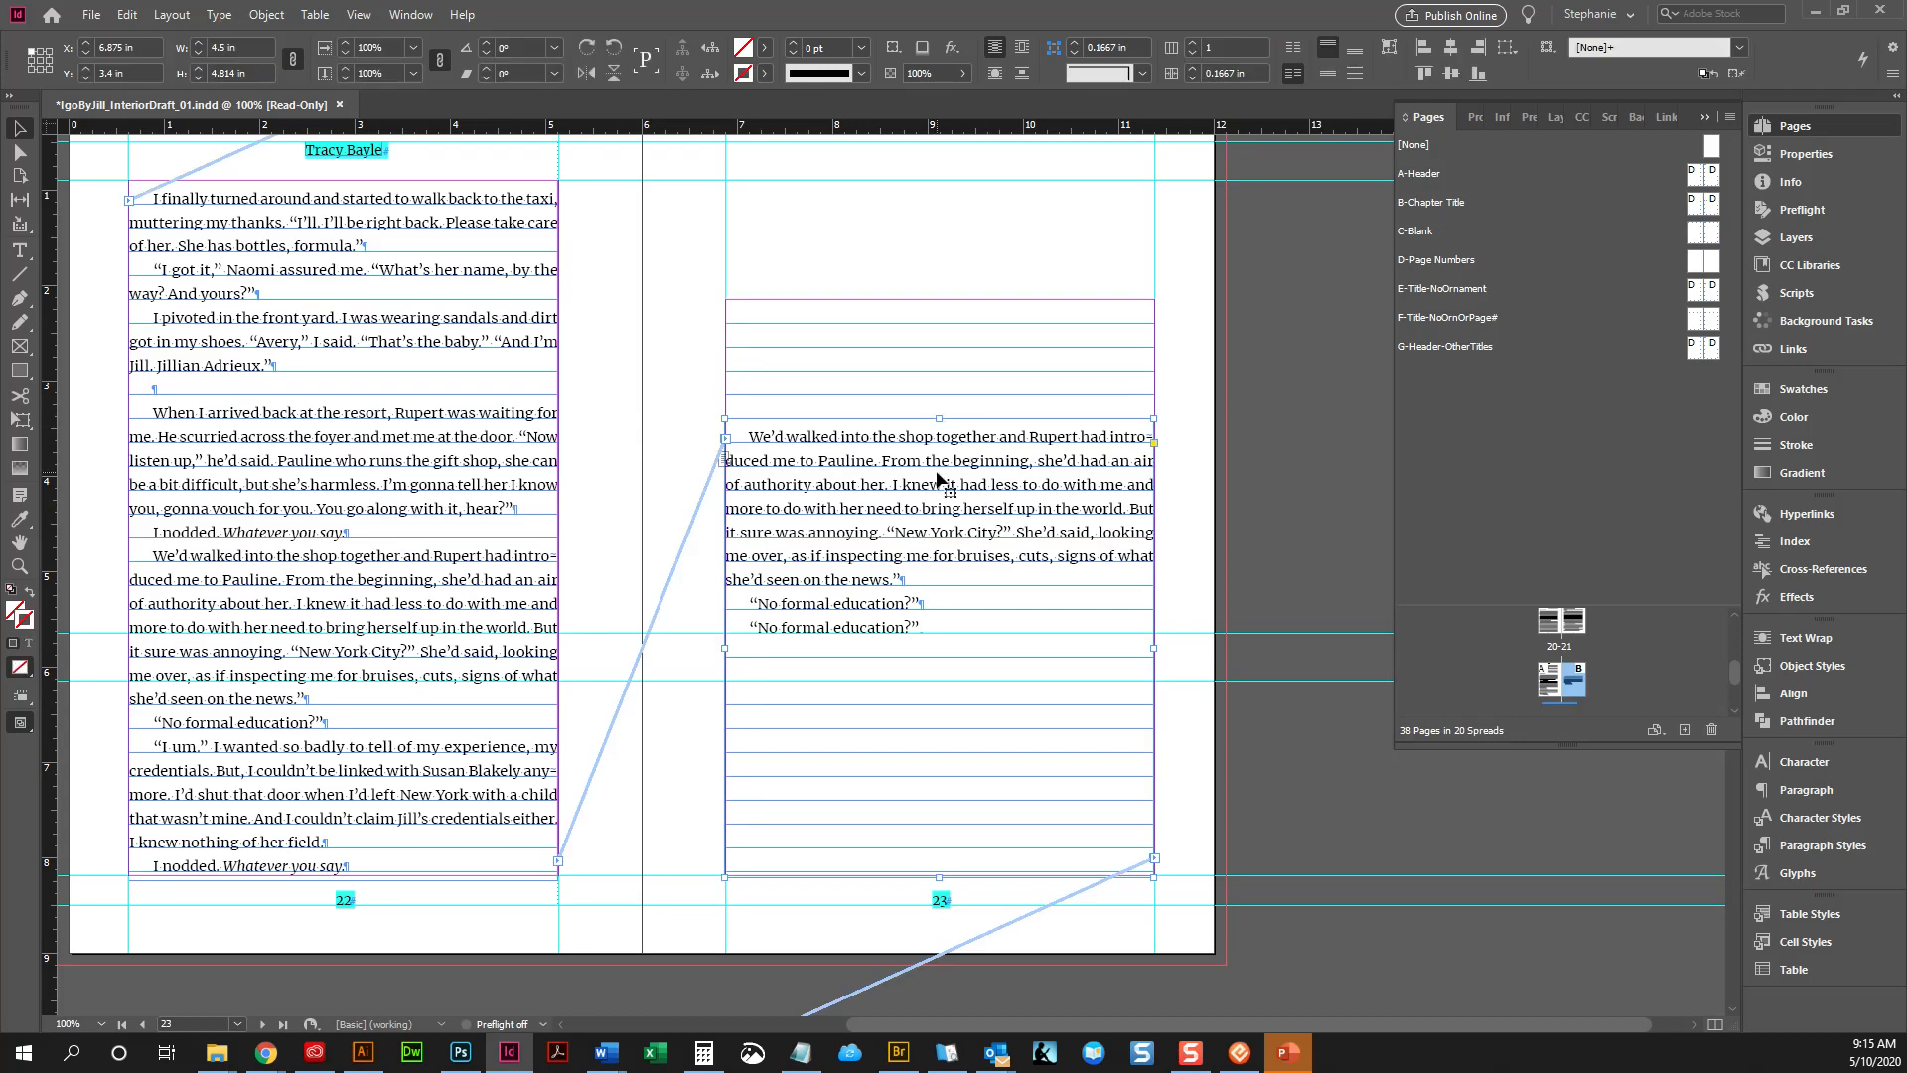
pyautogui.doubleClick(952, 618)
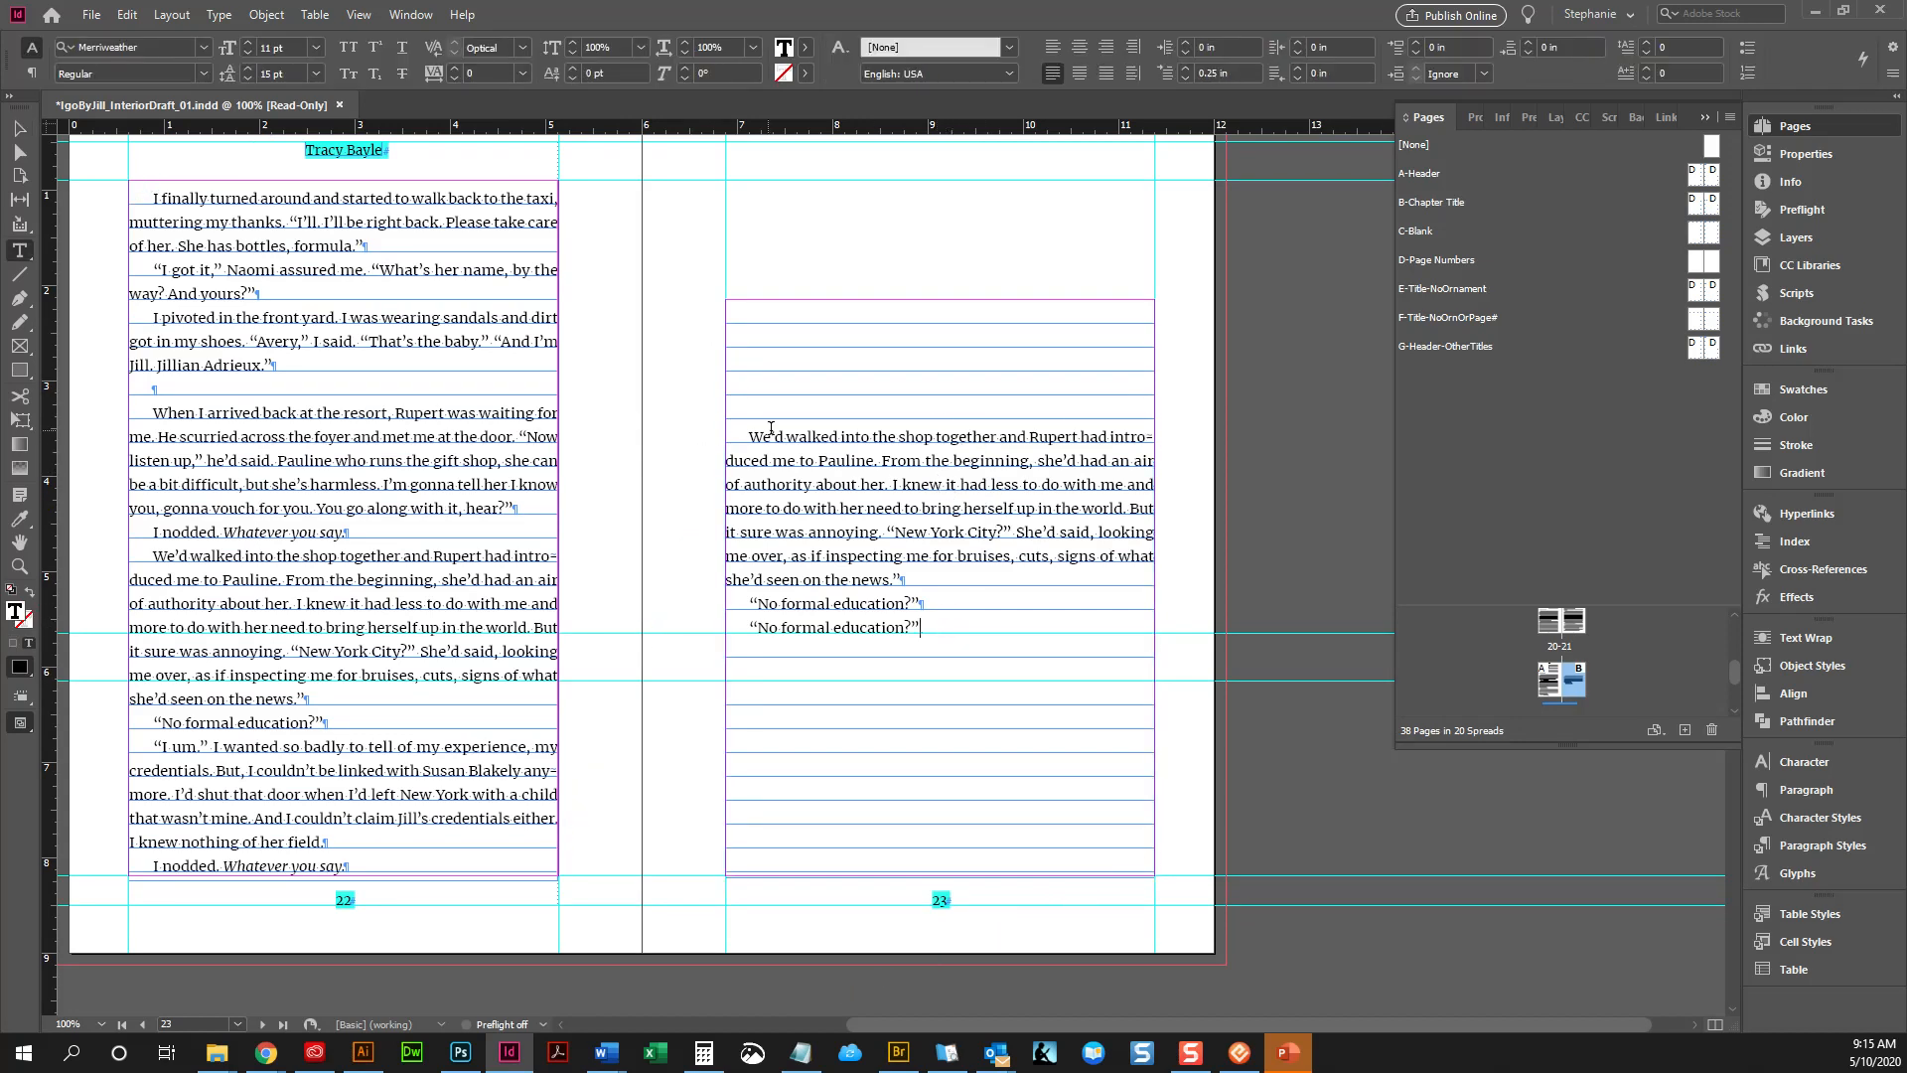
pyautogui.moveTo(749, 434); pyautogui.dragTo(983, 612)
pyautogui.press('BackSpace')
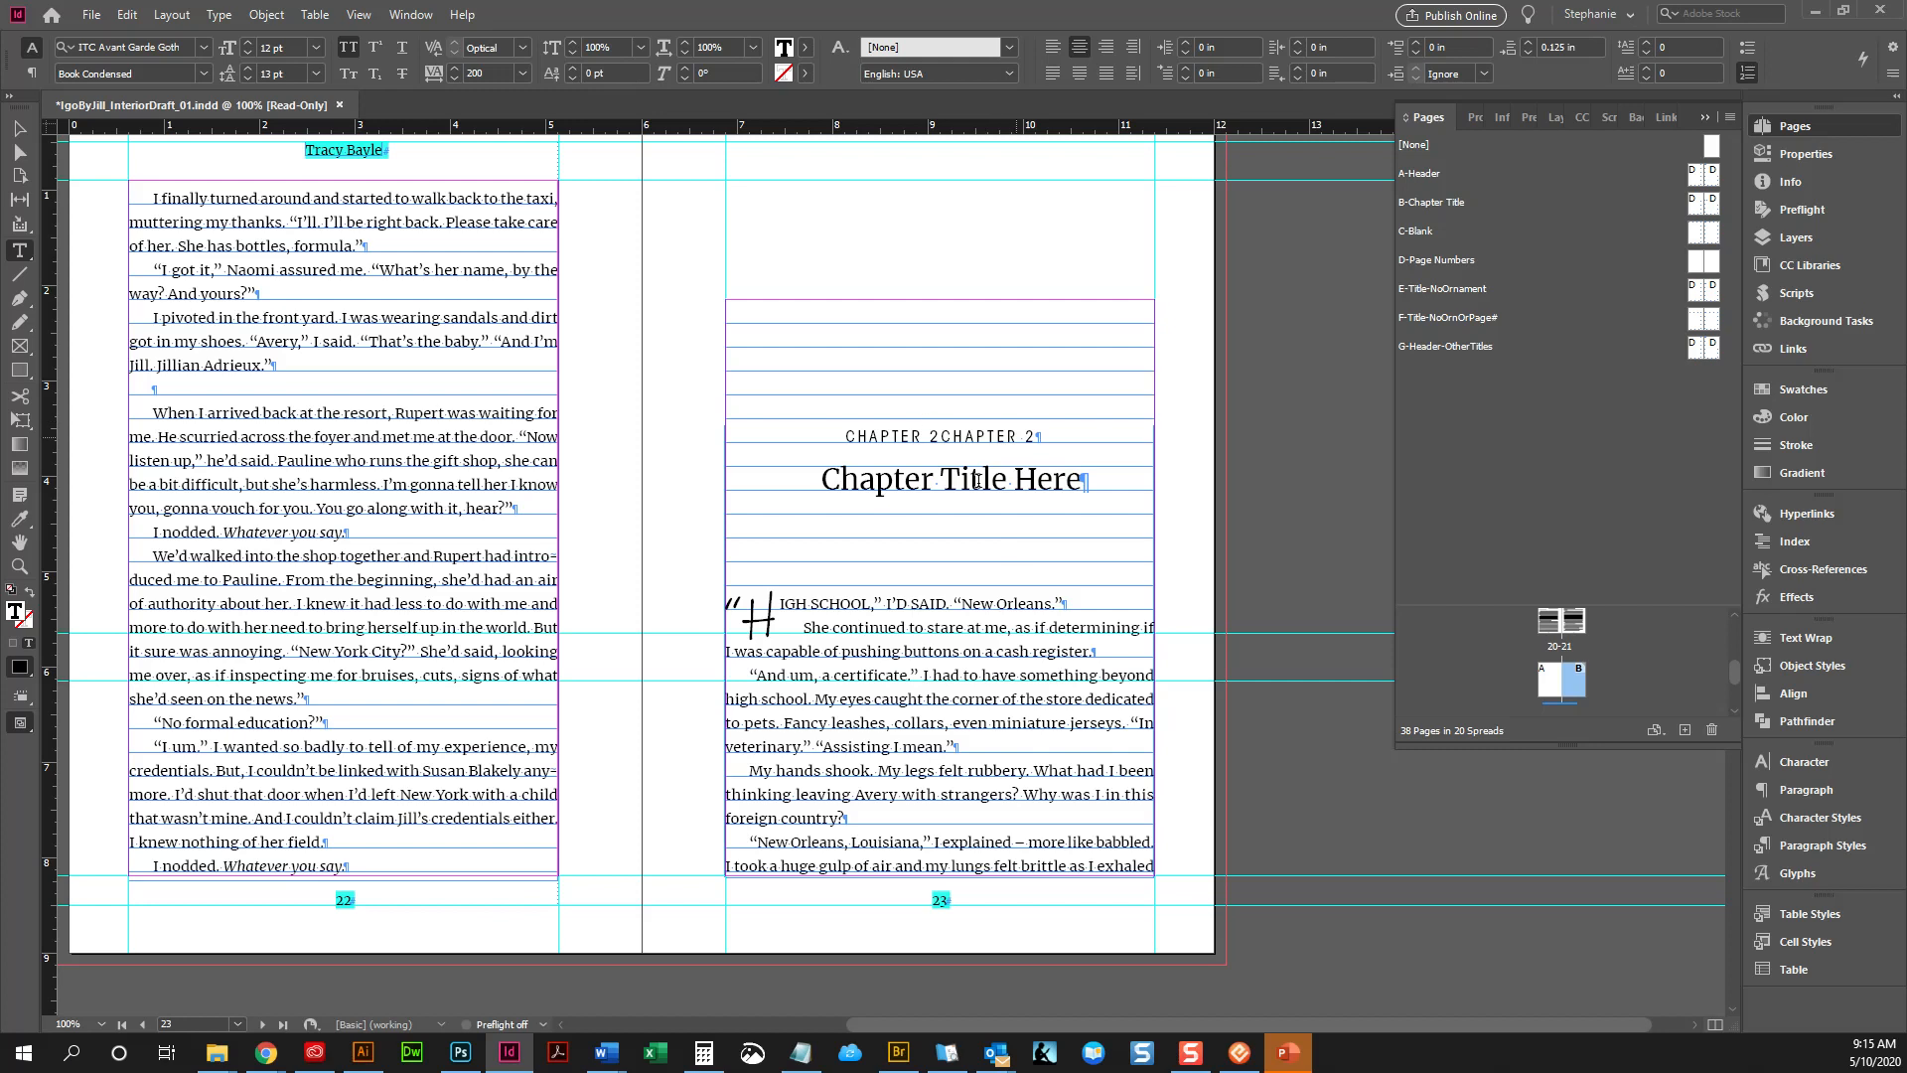
# Preview the spread of pages 22 and 23 without guides, then return to the normal view
pyautogui.click(19, 129)
pyautogui.press('w')
pyautogui.click(1259, 432)
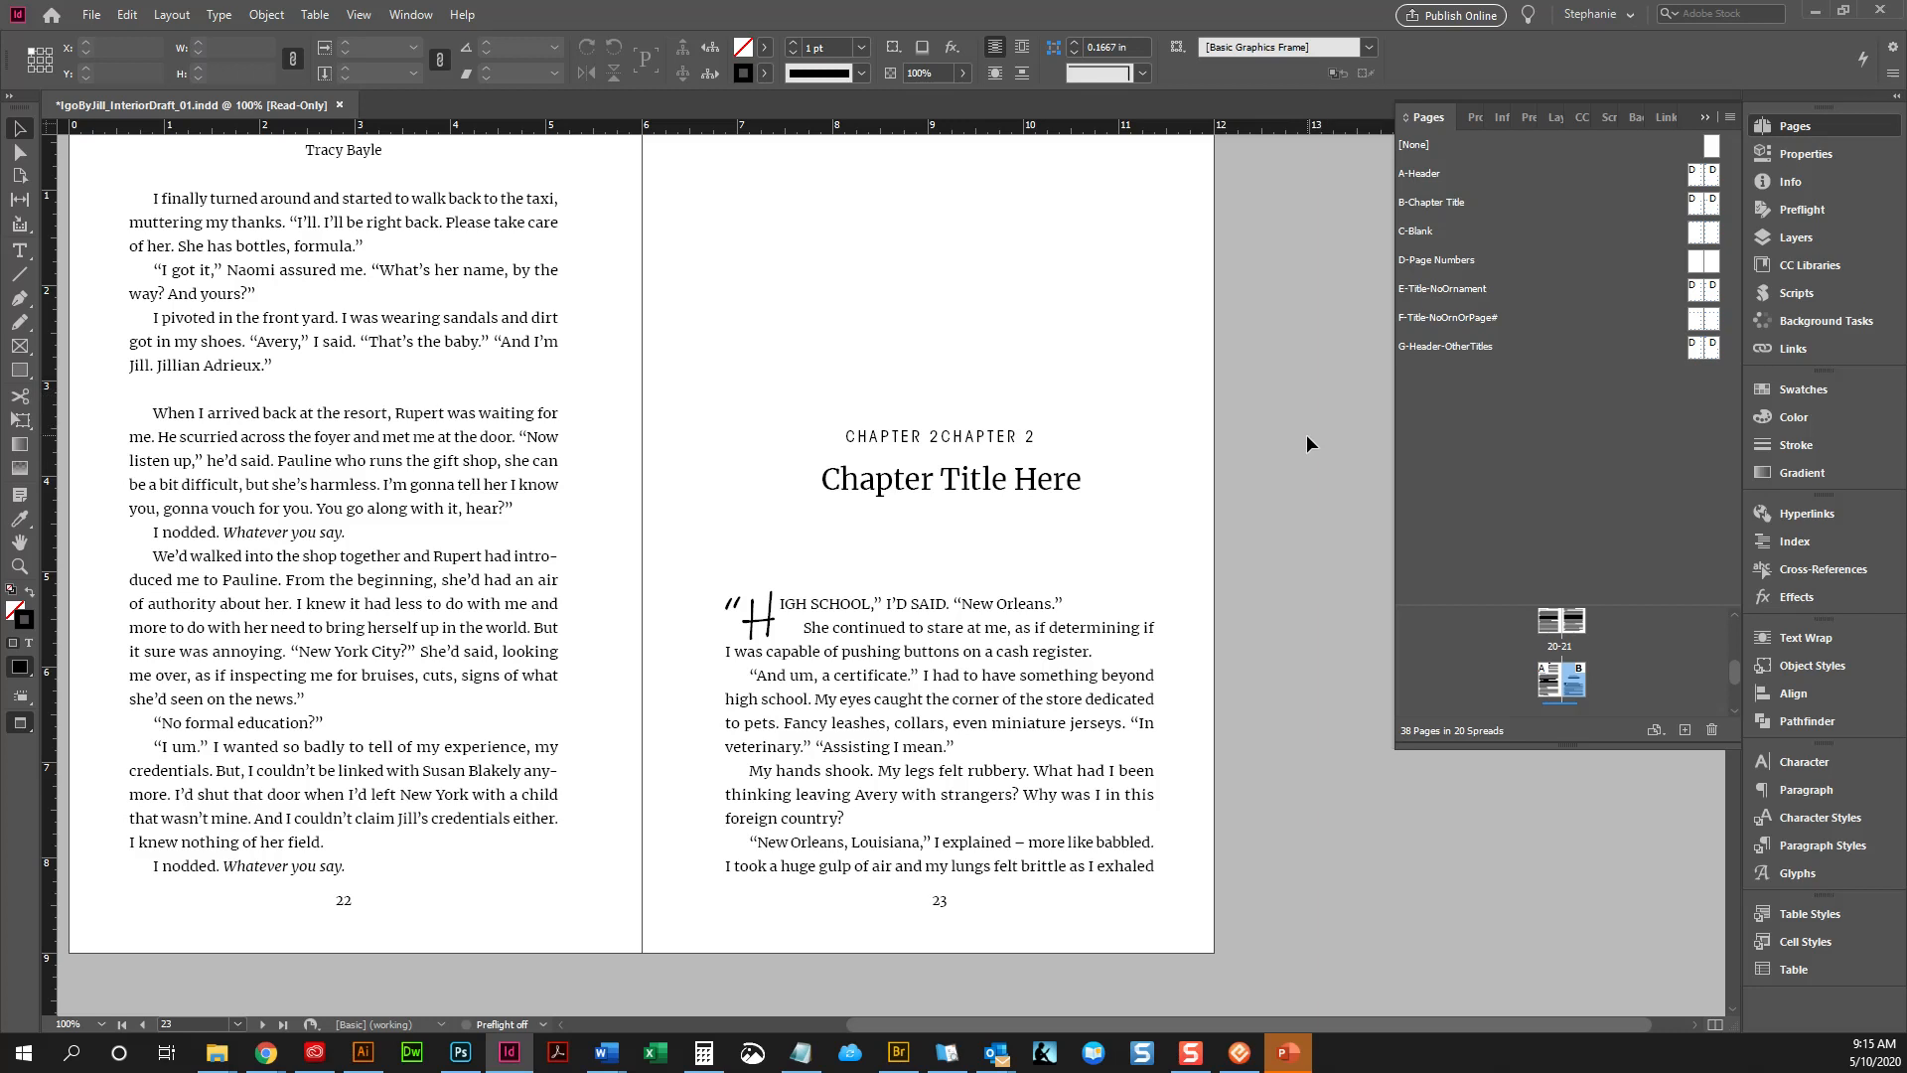
pyautogui.press('w')
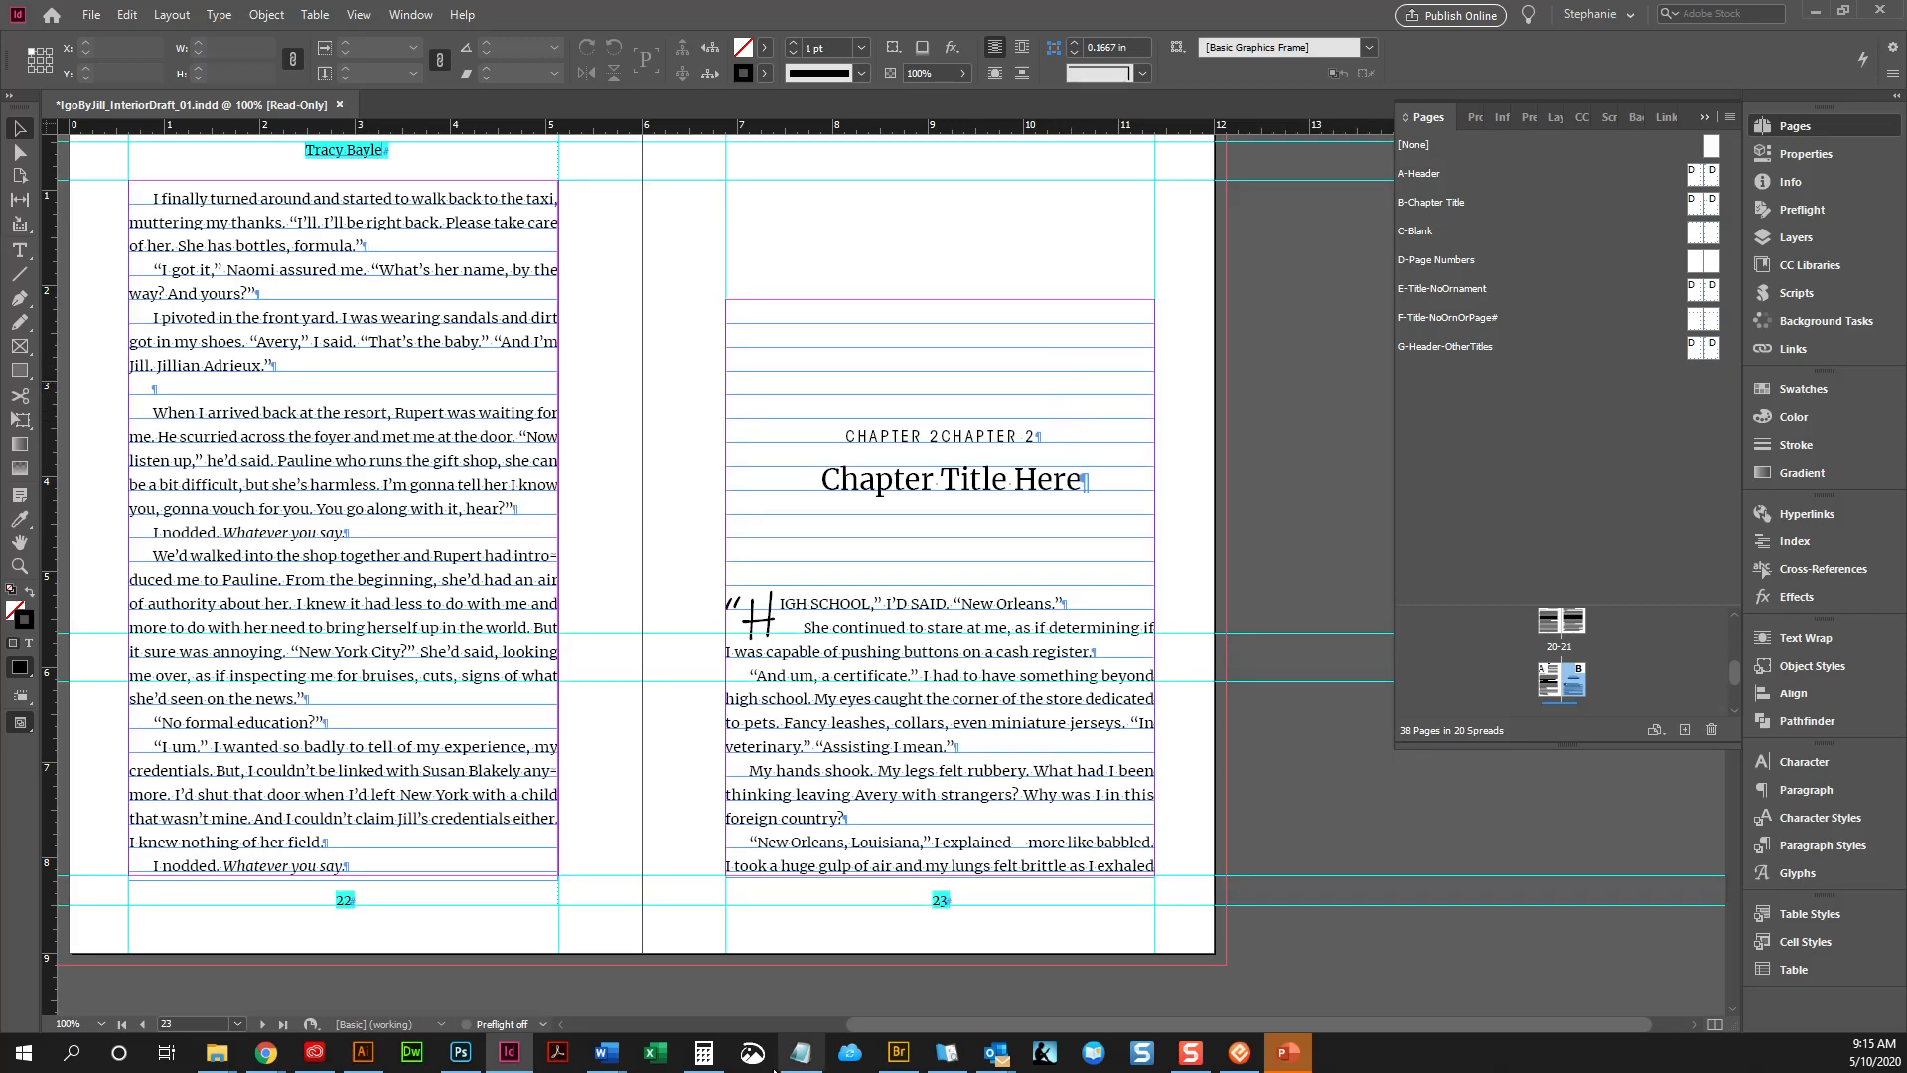
# Switch to Calculator, multiply 18 by 5 and return to the book layout
pyautogui.click(705, 1043)
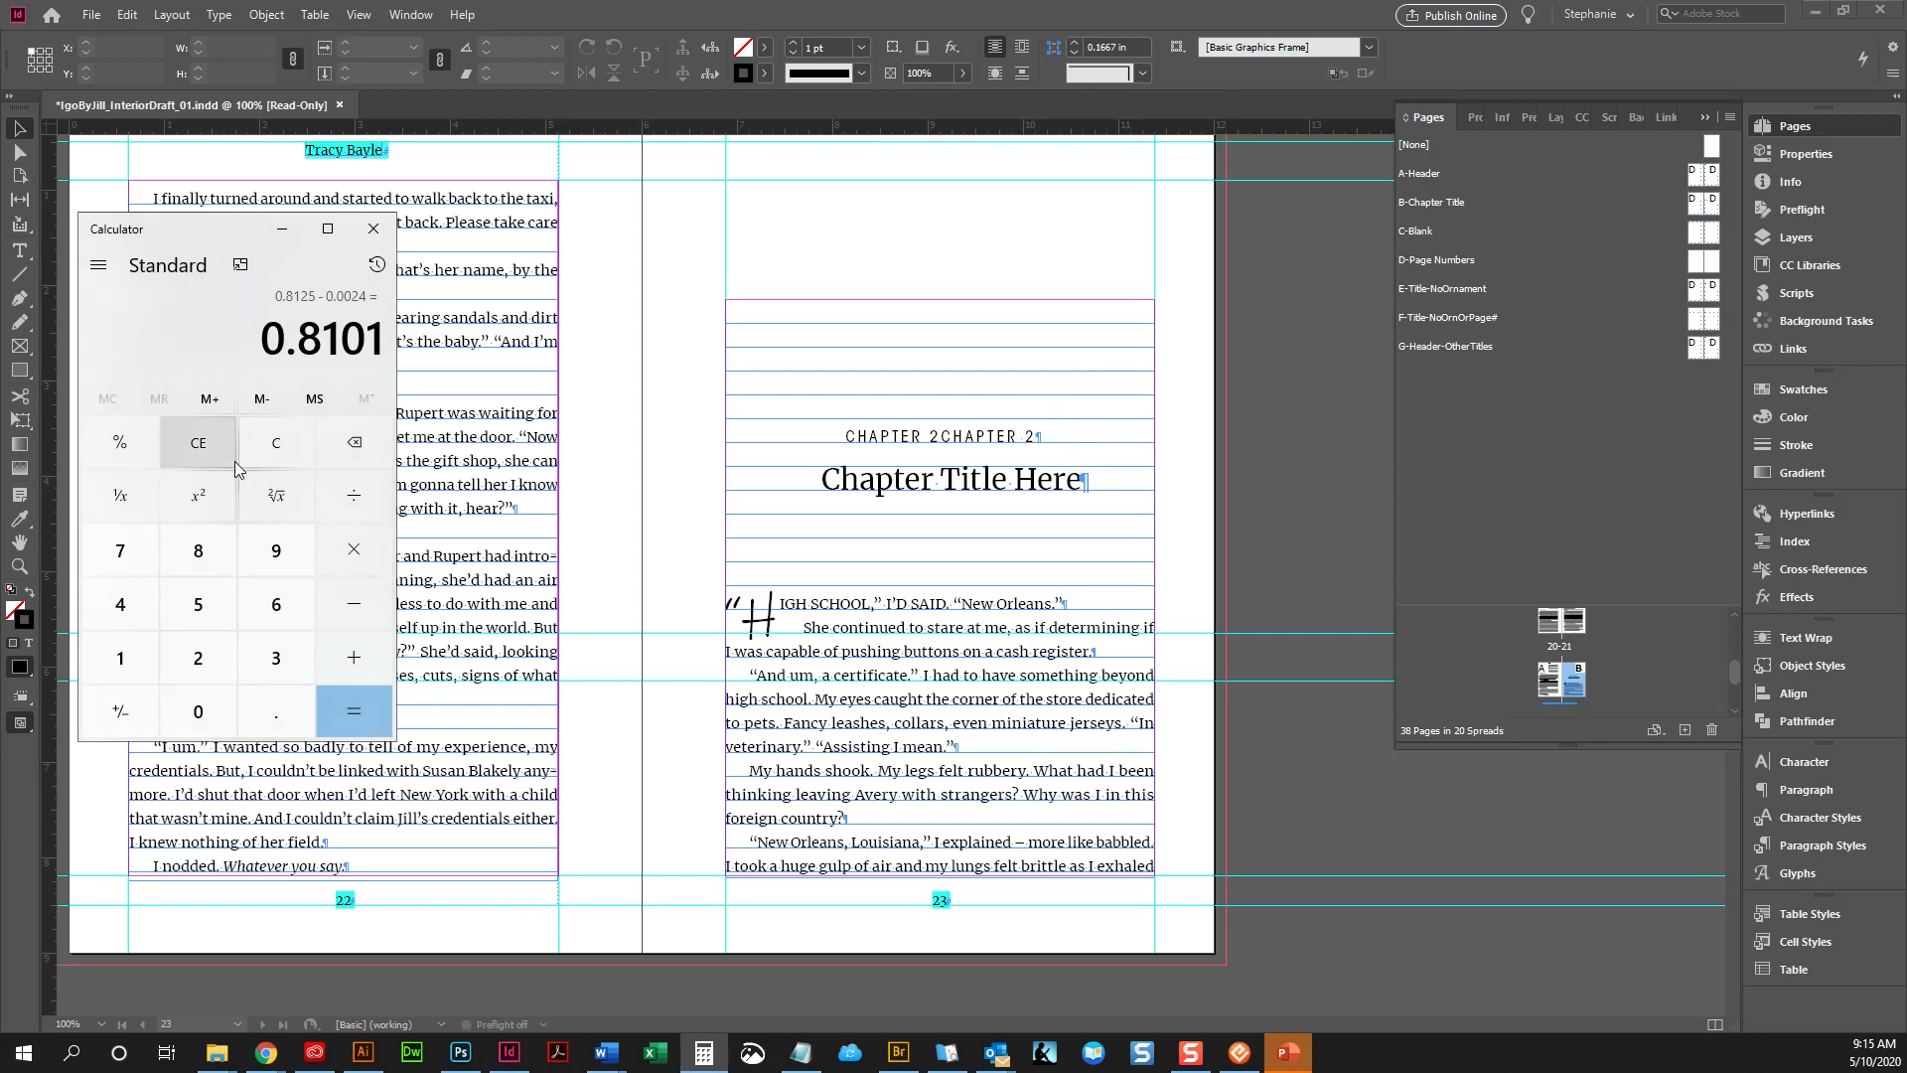
pyautogui.click(277, 442)
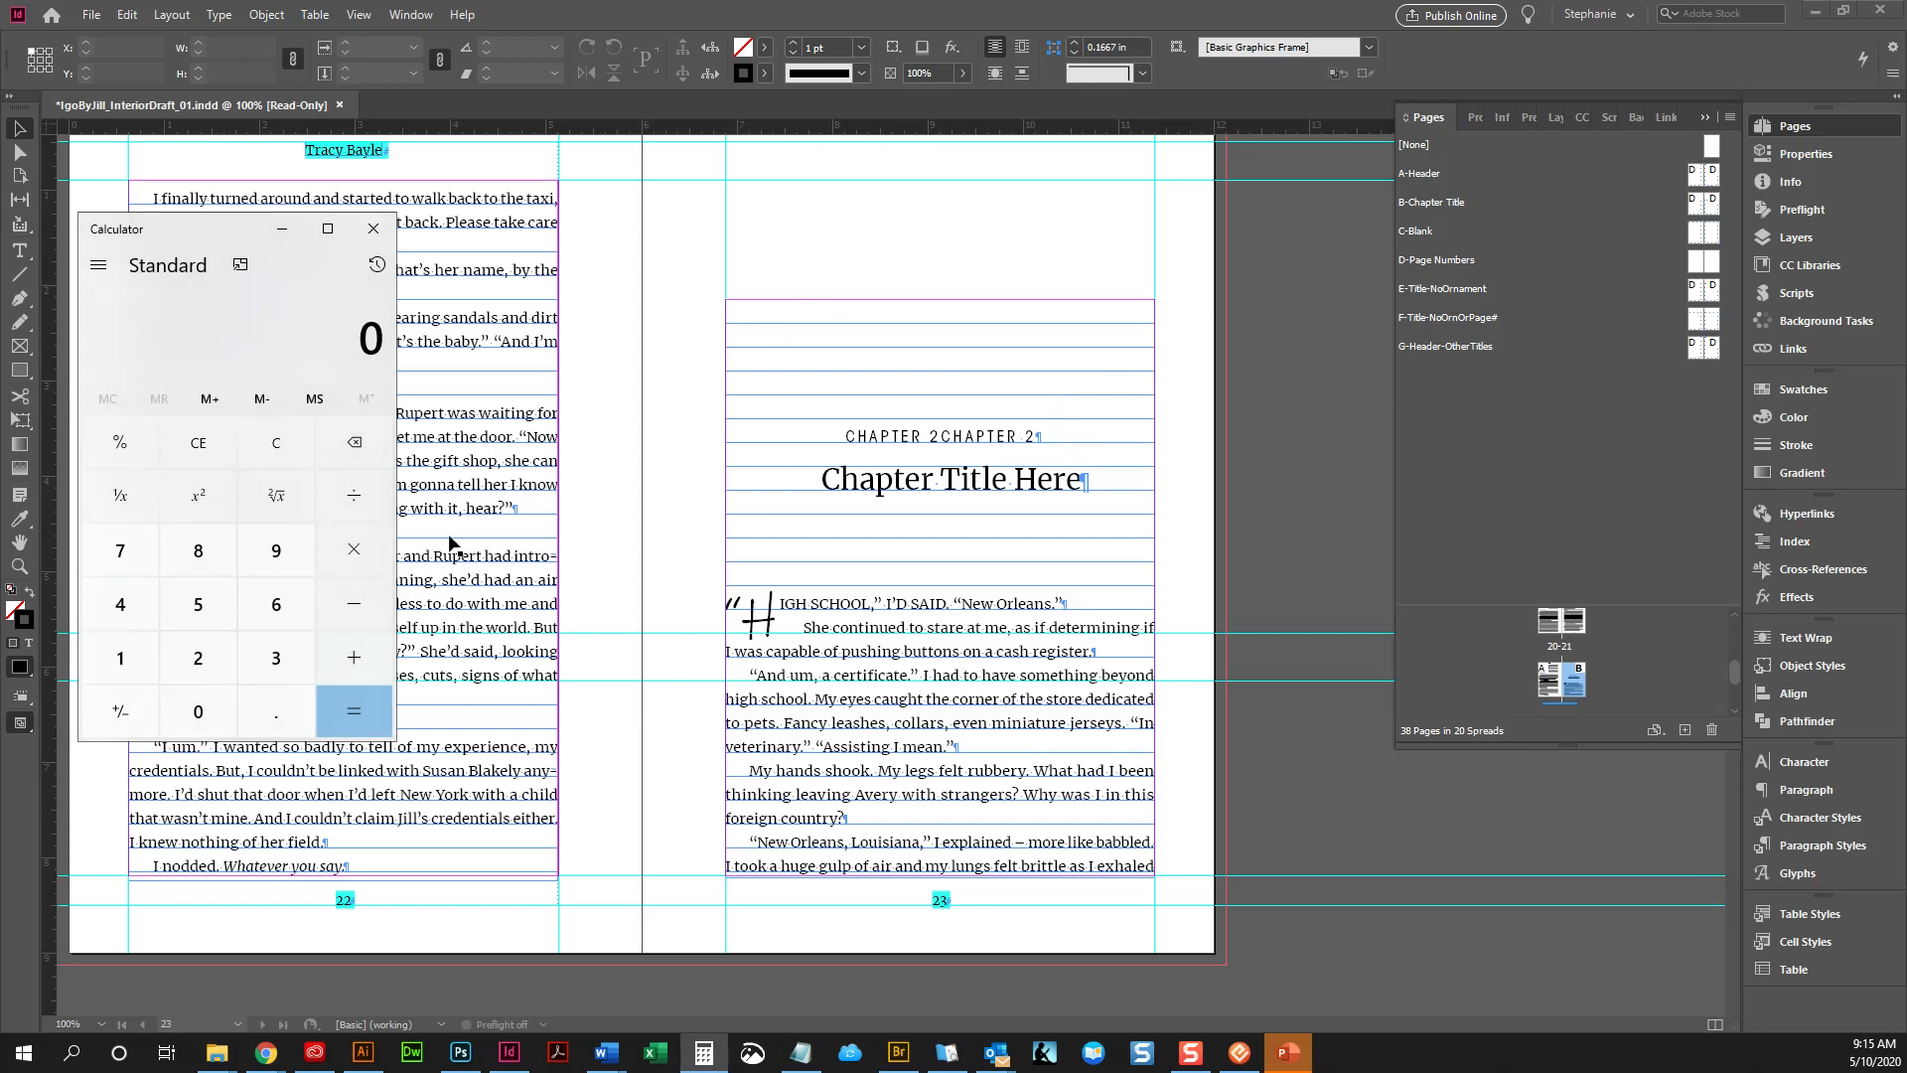
pyautogui.write('18*5')
pyautogui.press('Return')
pyautogui.click(387, 235)
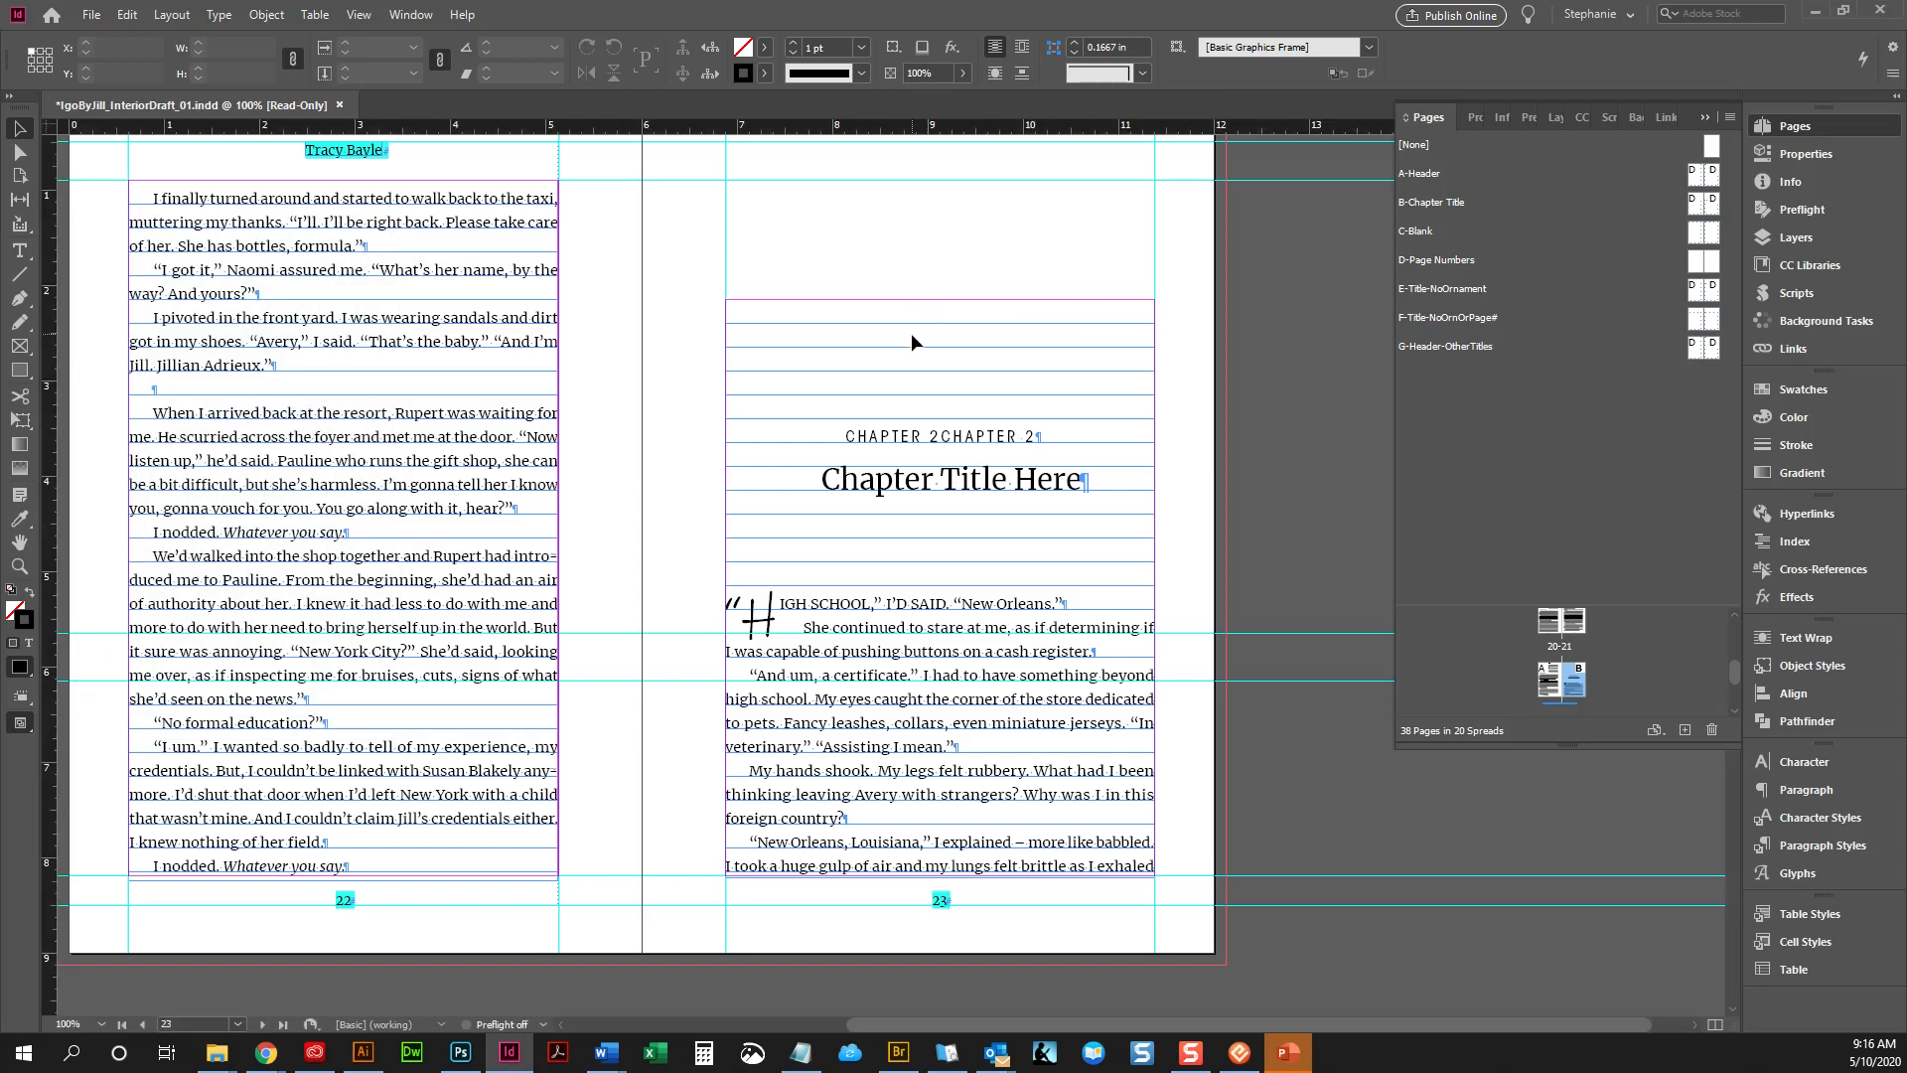
# For both pages of the B-Chapter Title, E-Title-NoOrnament and F-Title-NoOrnOrPage# masters, add 90 pt to the top margin in Margins and Columns
pyautogui.click(1702, 204)
pyautogui.keyDown('ctrl'); pyautogui.click(1698, 288); pyautogui.keyUp('ctrl')
pyautogui.keyDown('ctrl'); pyautogui.click(1709, 288); pyautogui.keyUp('ctrl')
pyautogui.keyDown('ctrl'); pyautogui.click(1710, 315); pyautogui.keyUp('ctrl')
pyautogui.keyDown('ctrl'); pyautogui.click(1695, 317); pyautogui.keyUp('ctrl')
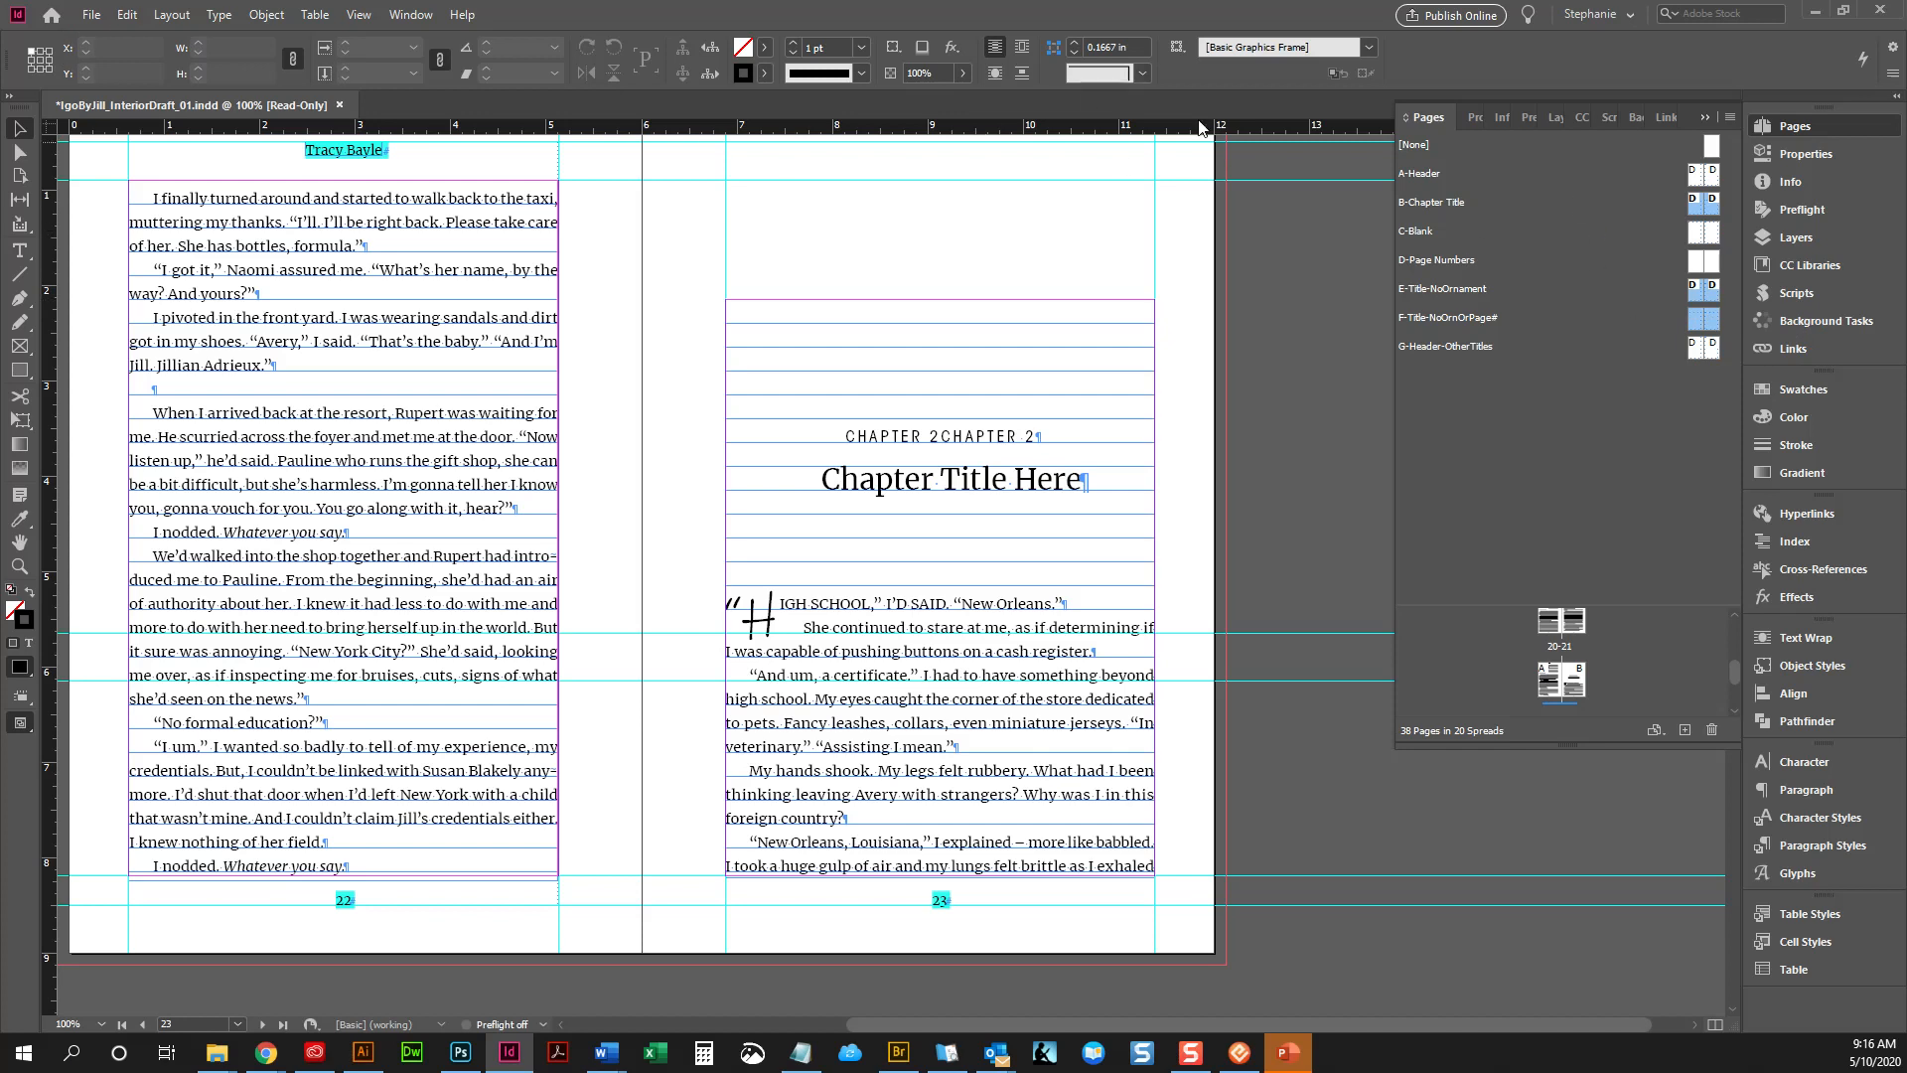
pyautogui.click(153, 15)
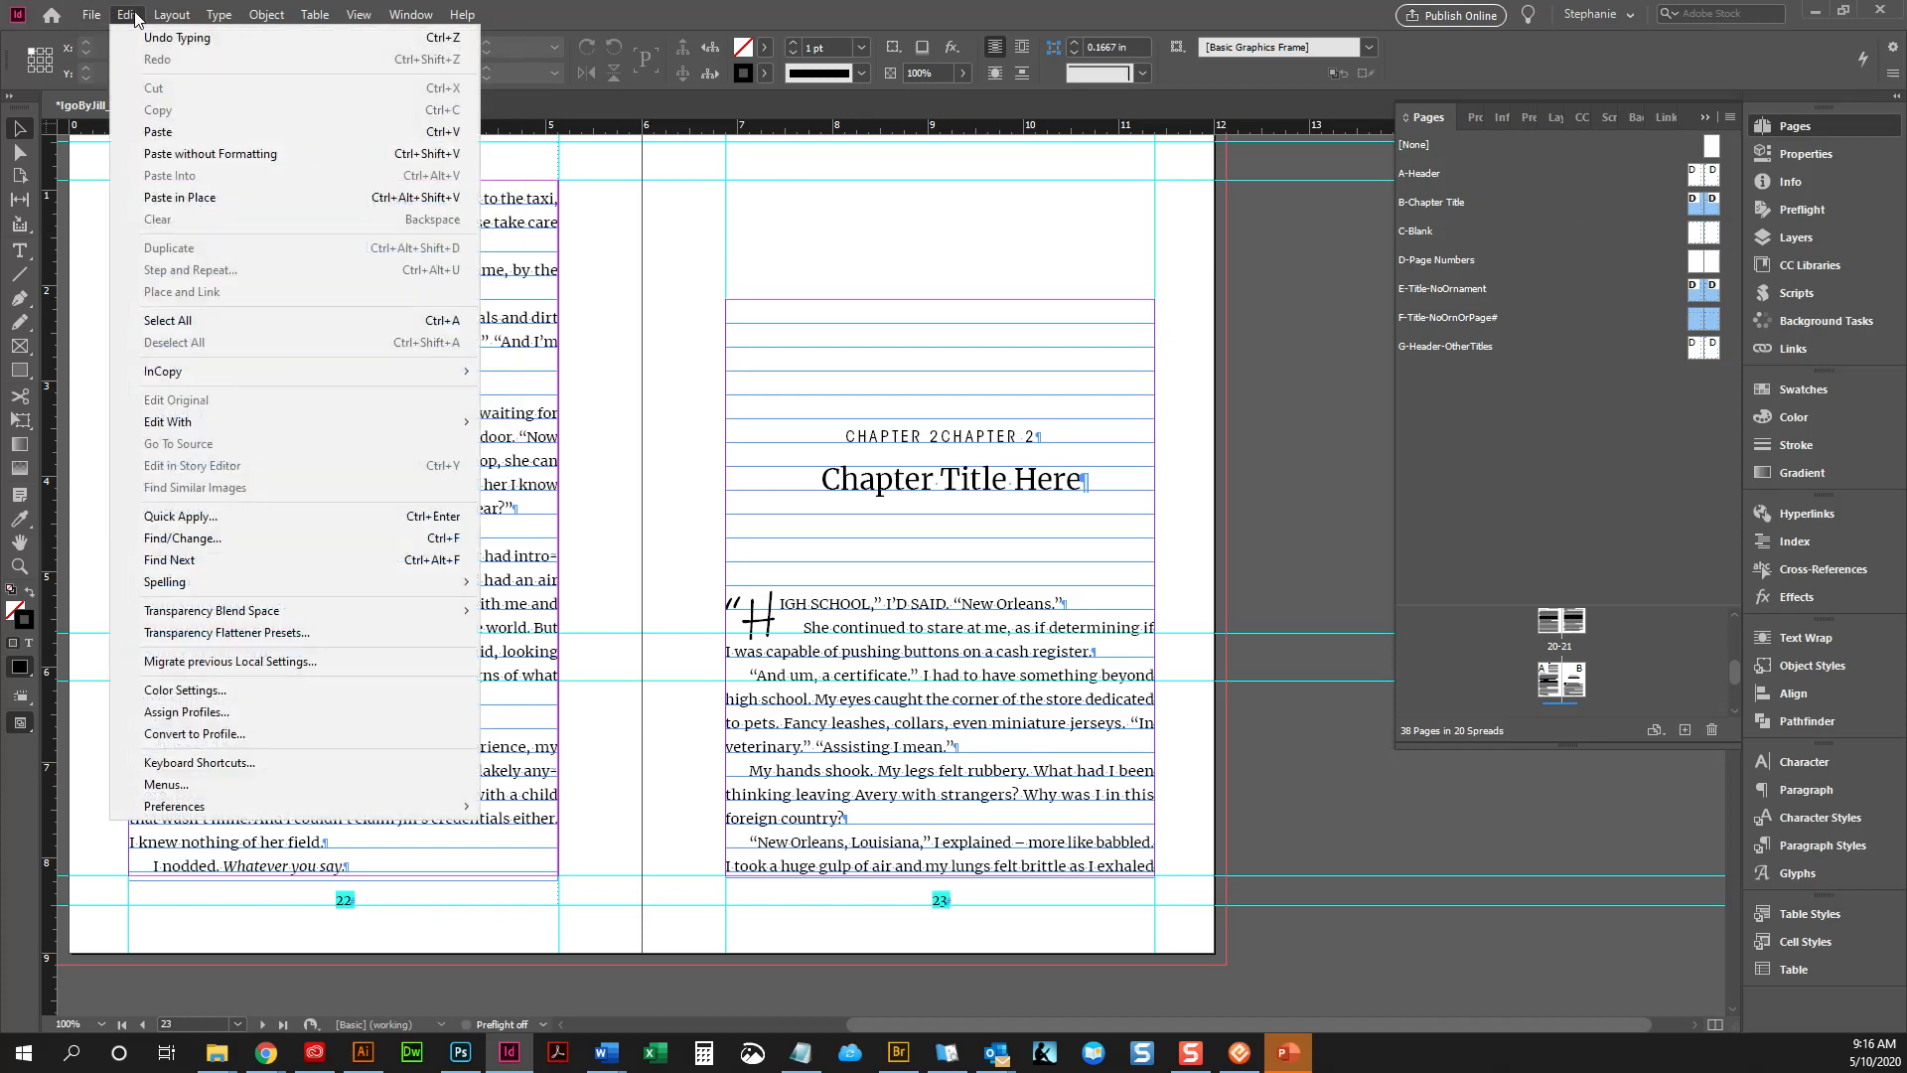
pyautogui.click(243, 60)
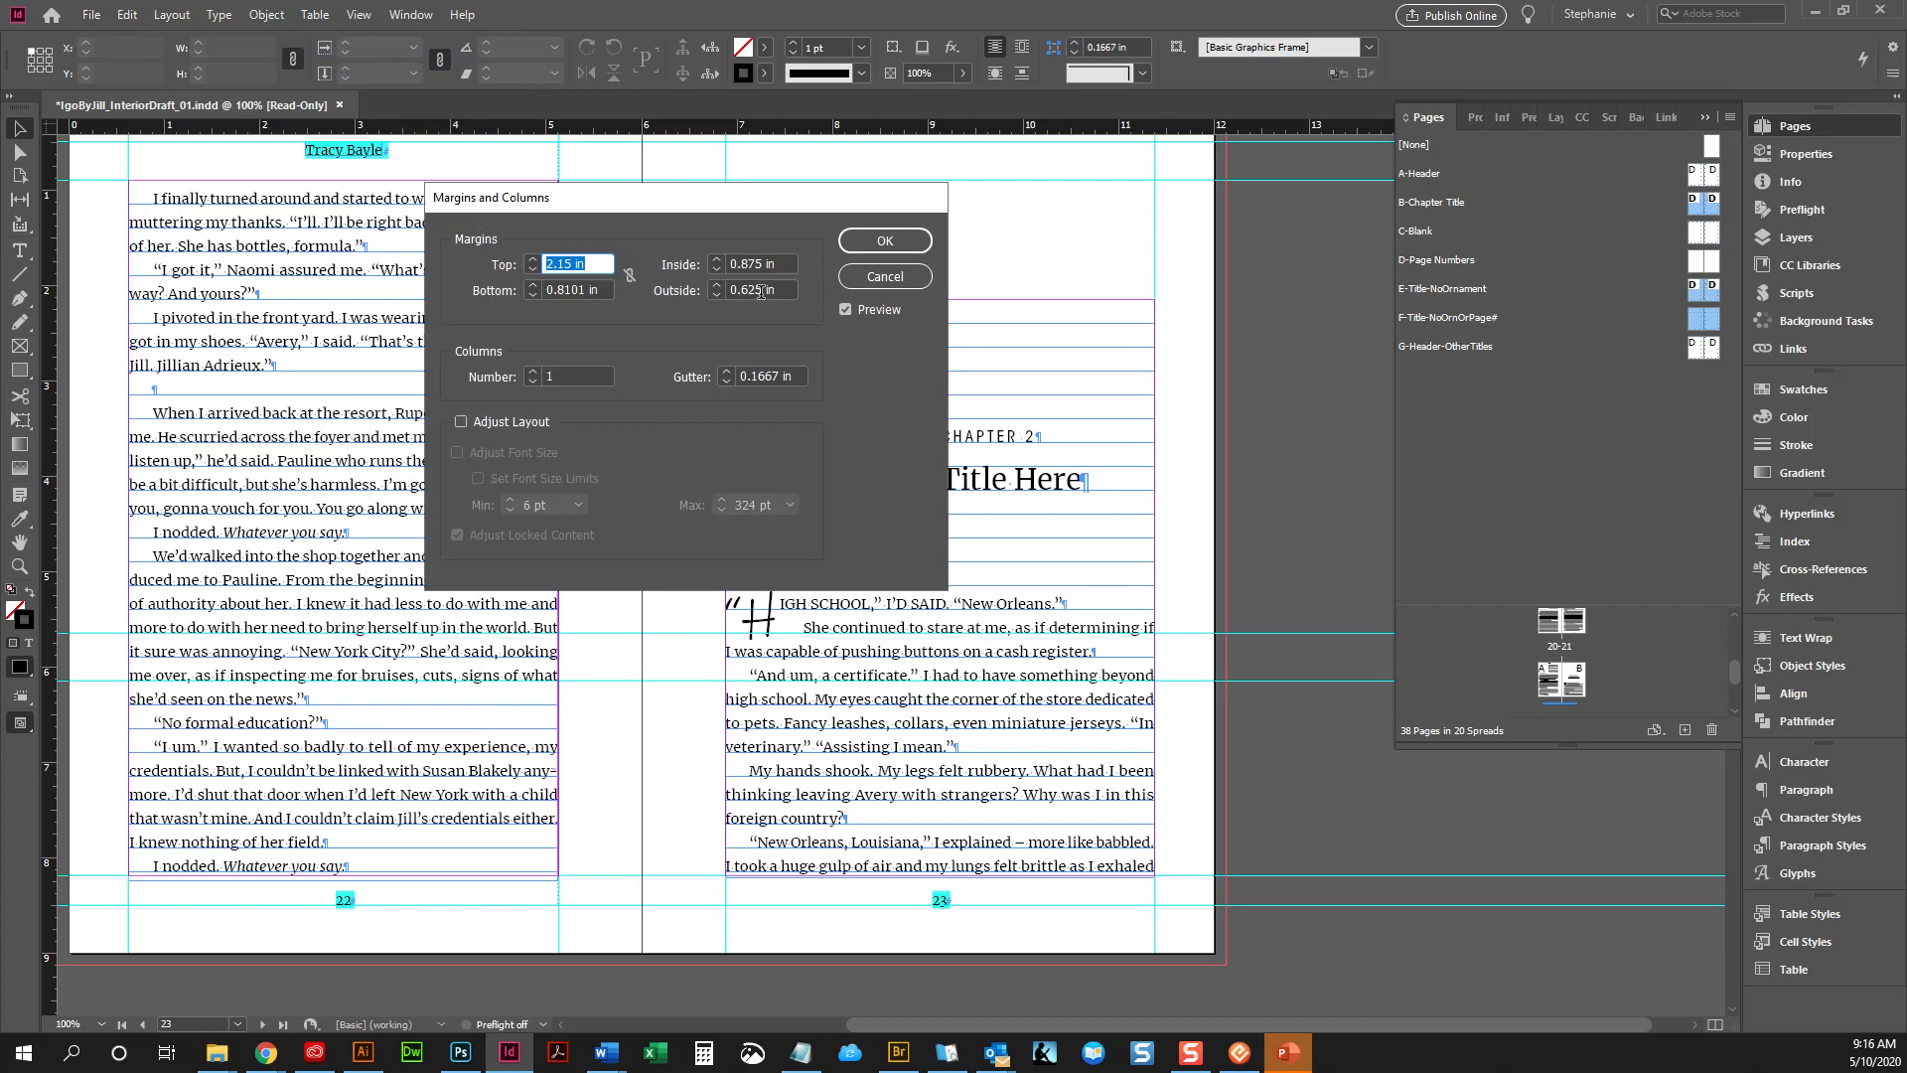
pyautogui.click(607, 265)
pyautogui.write('+90pt')
pyautogui.press('Tab')
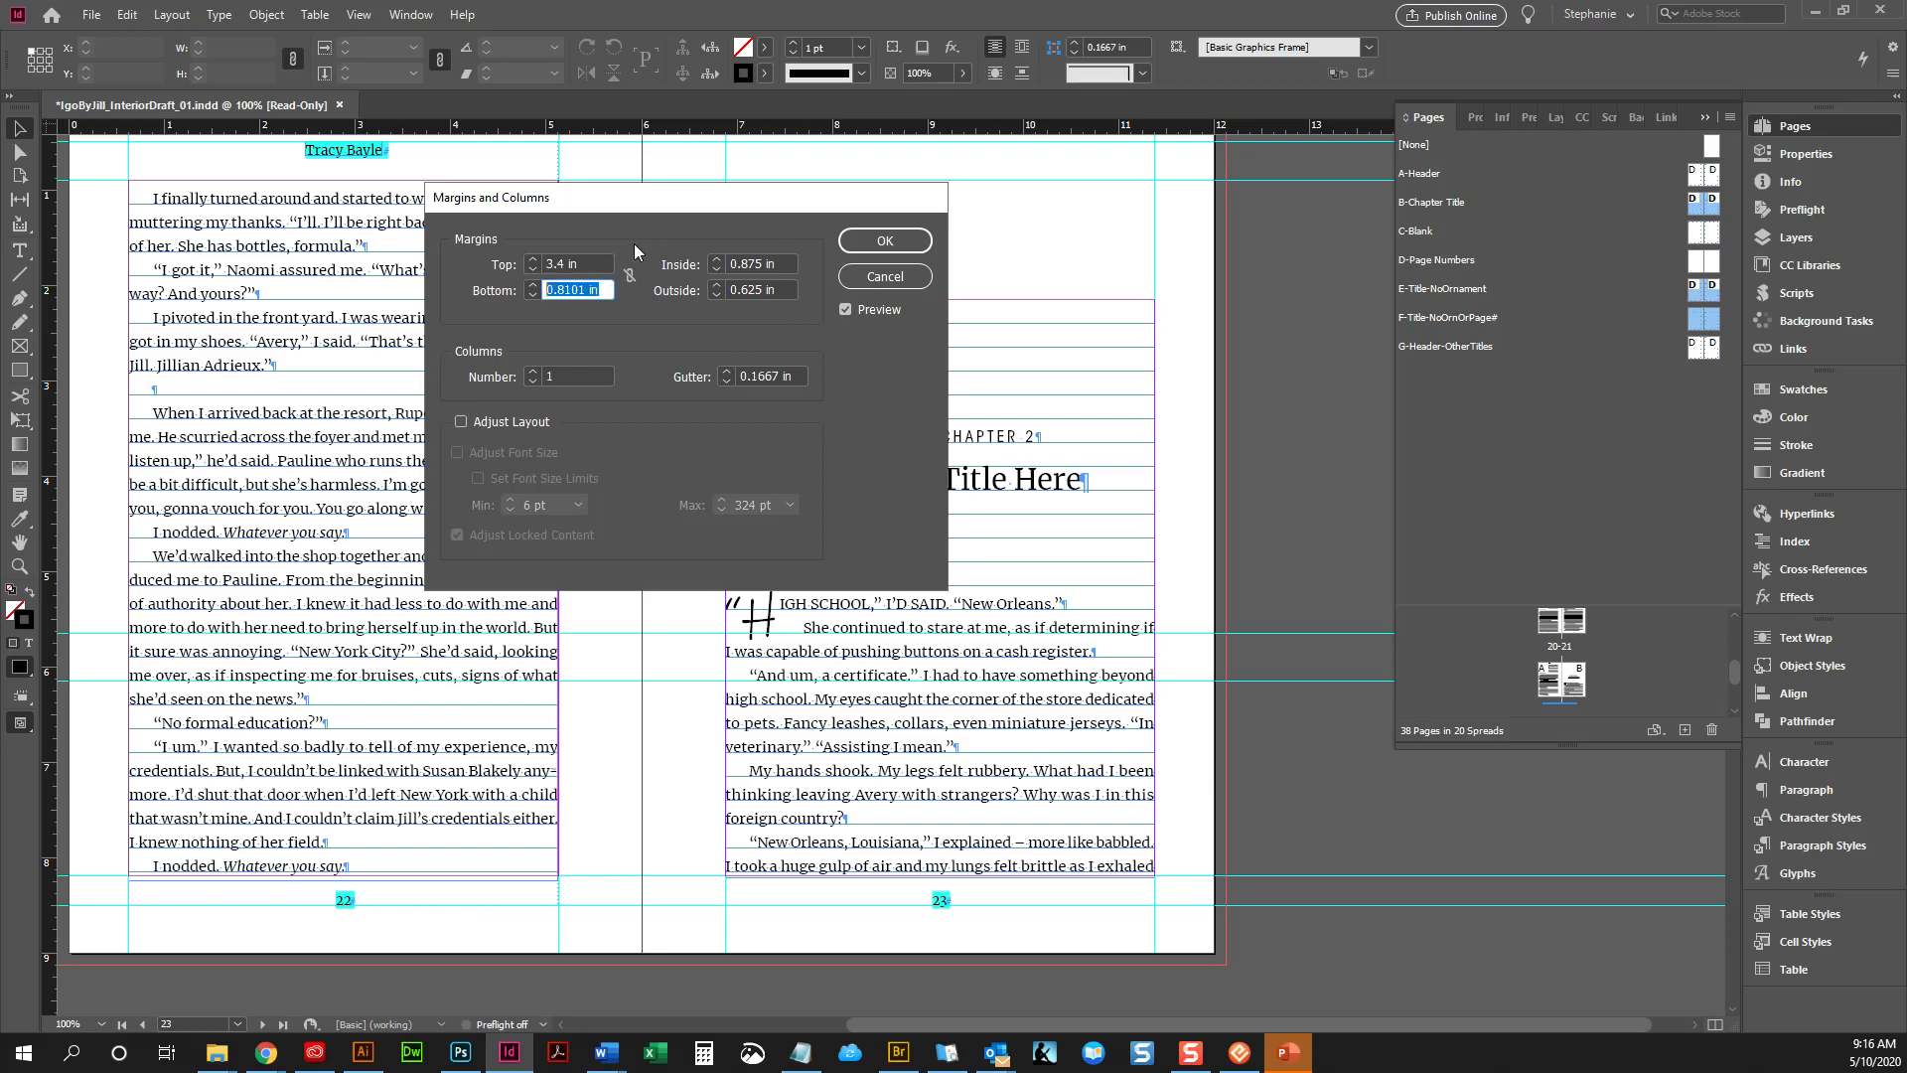
pyautogui.moveTo(637, 206); pyautogui.dragTo(368, 173)
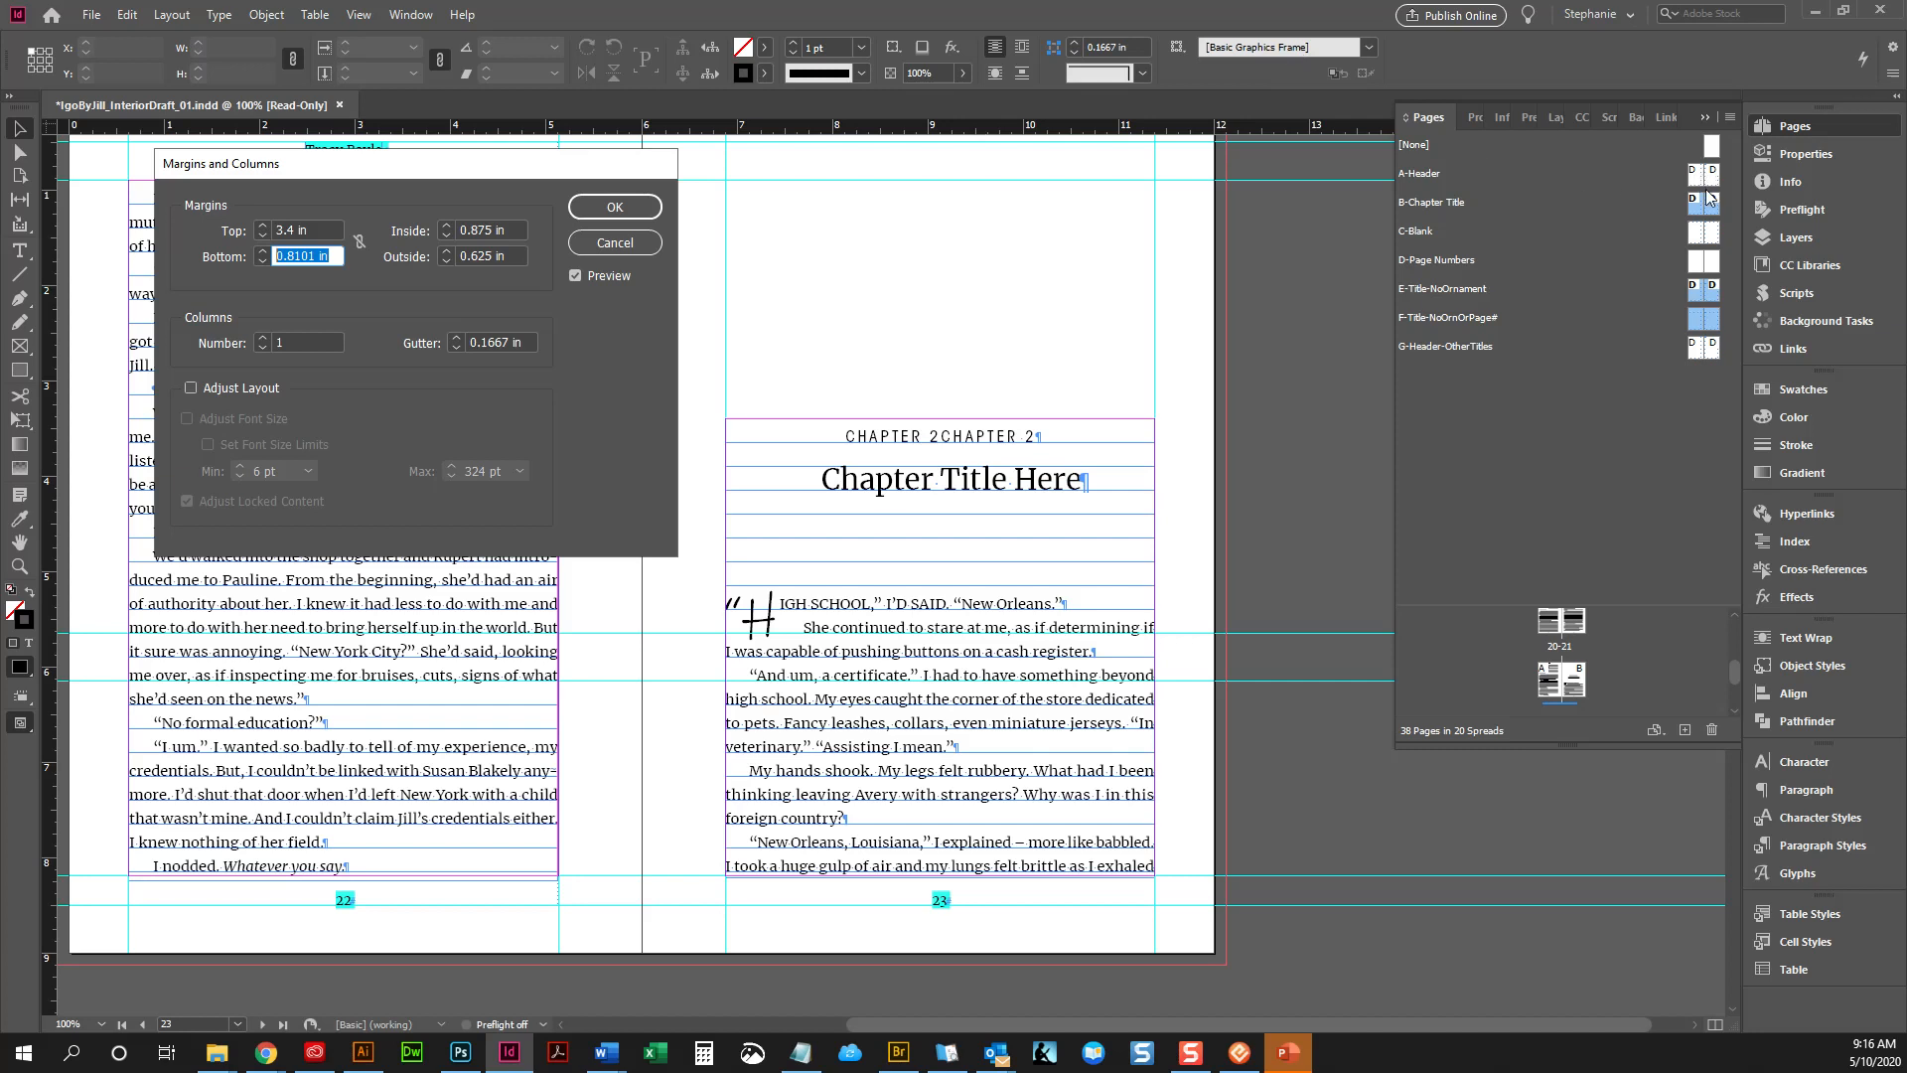
# Enable Adjust Layout for the margin change, apply it and dismiss the hidden-objects notice
pyautogui.click(192, 389)
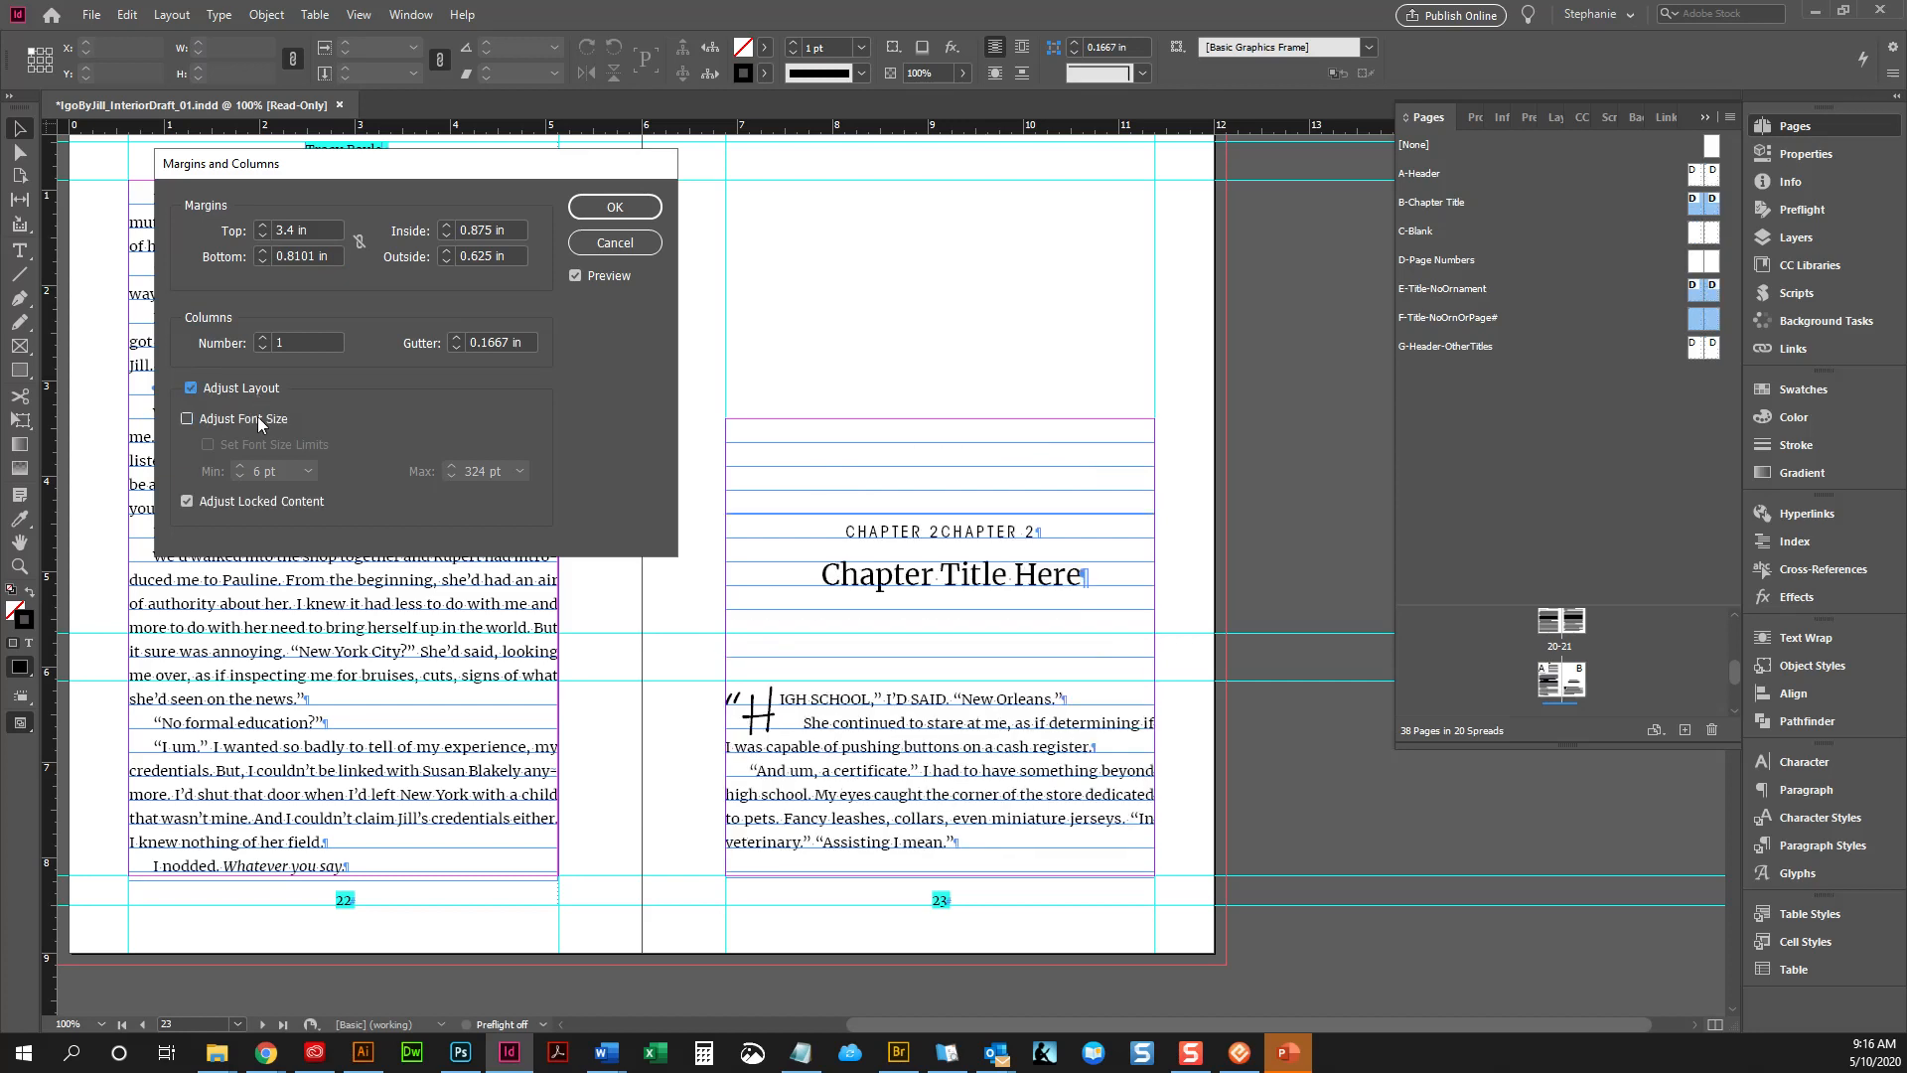
pyautogui.click(627, 213)
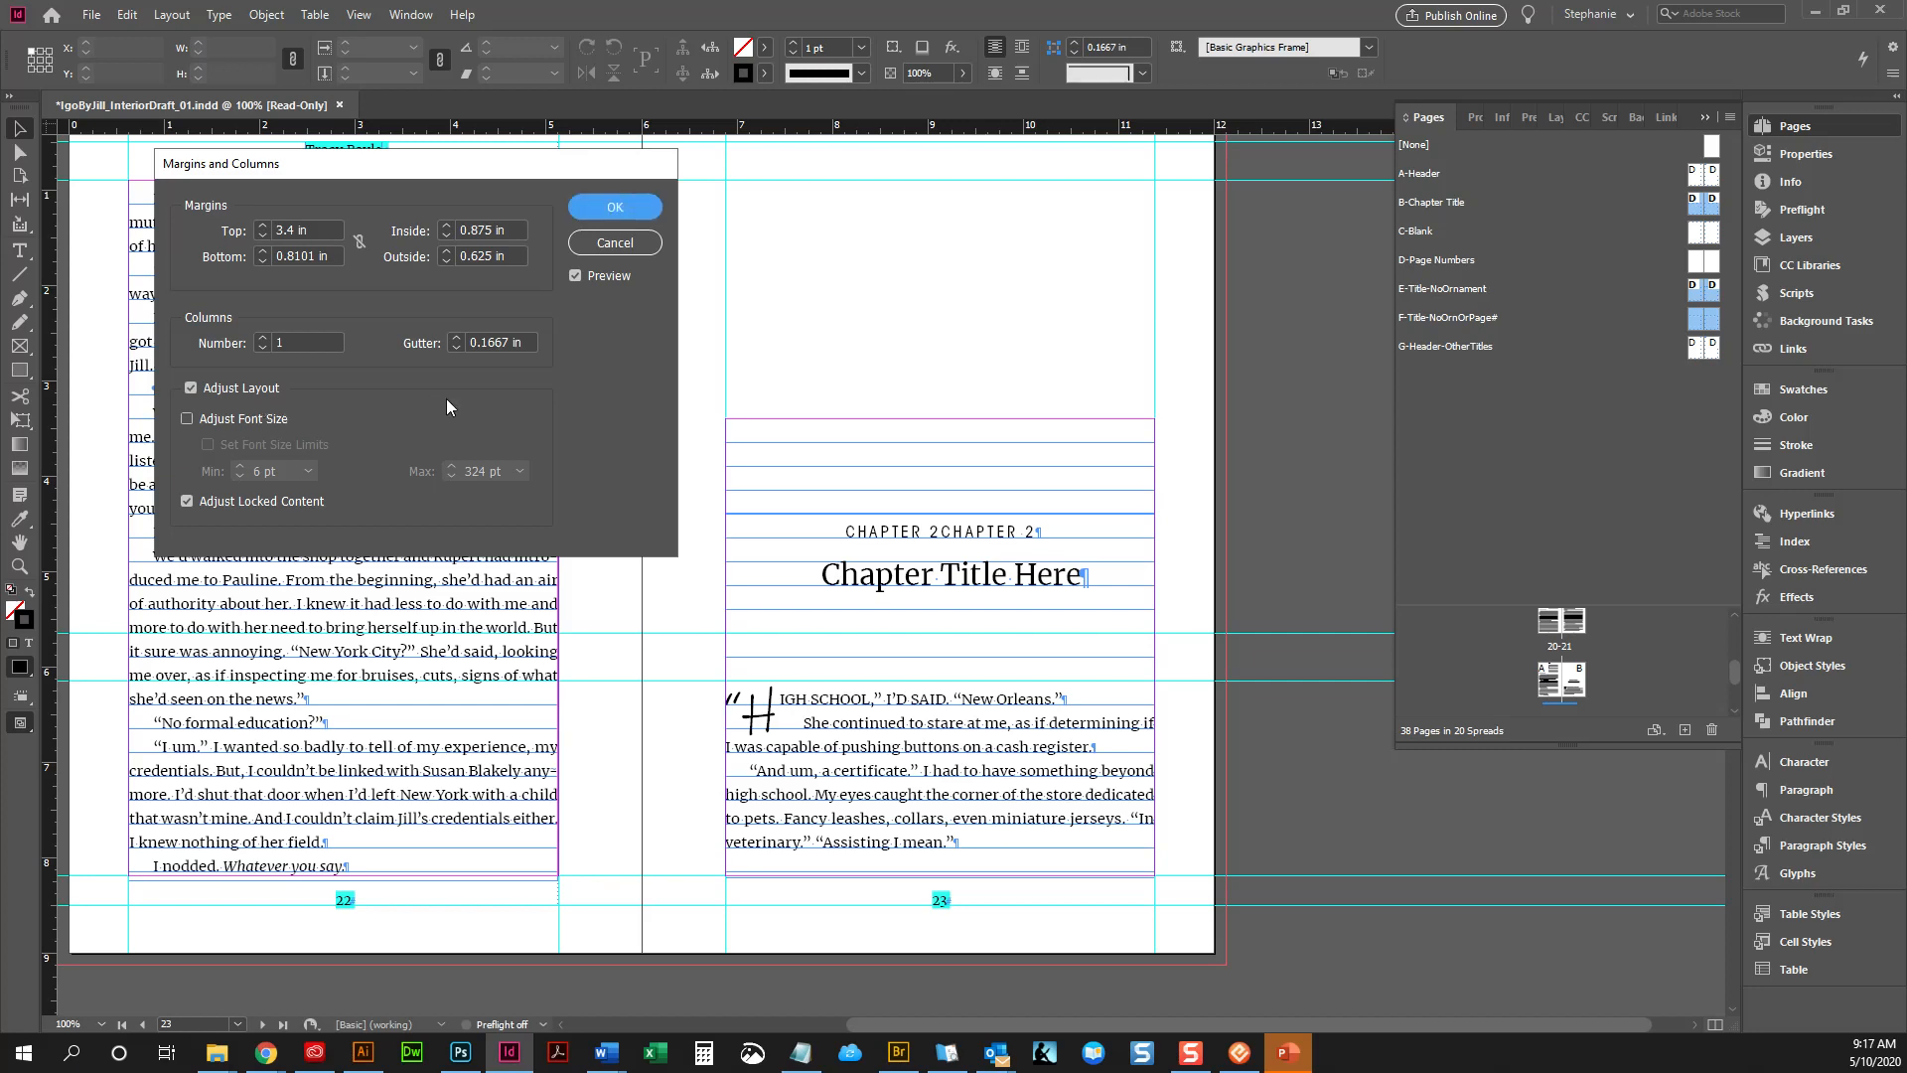
pyautogui.click(615, 209)
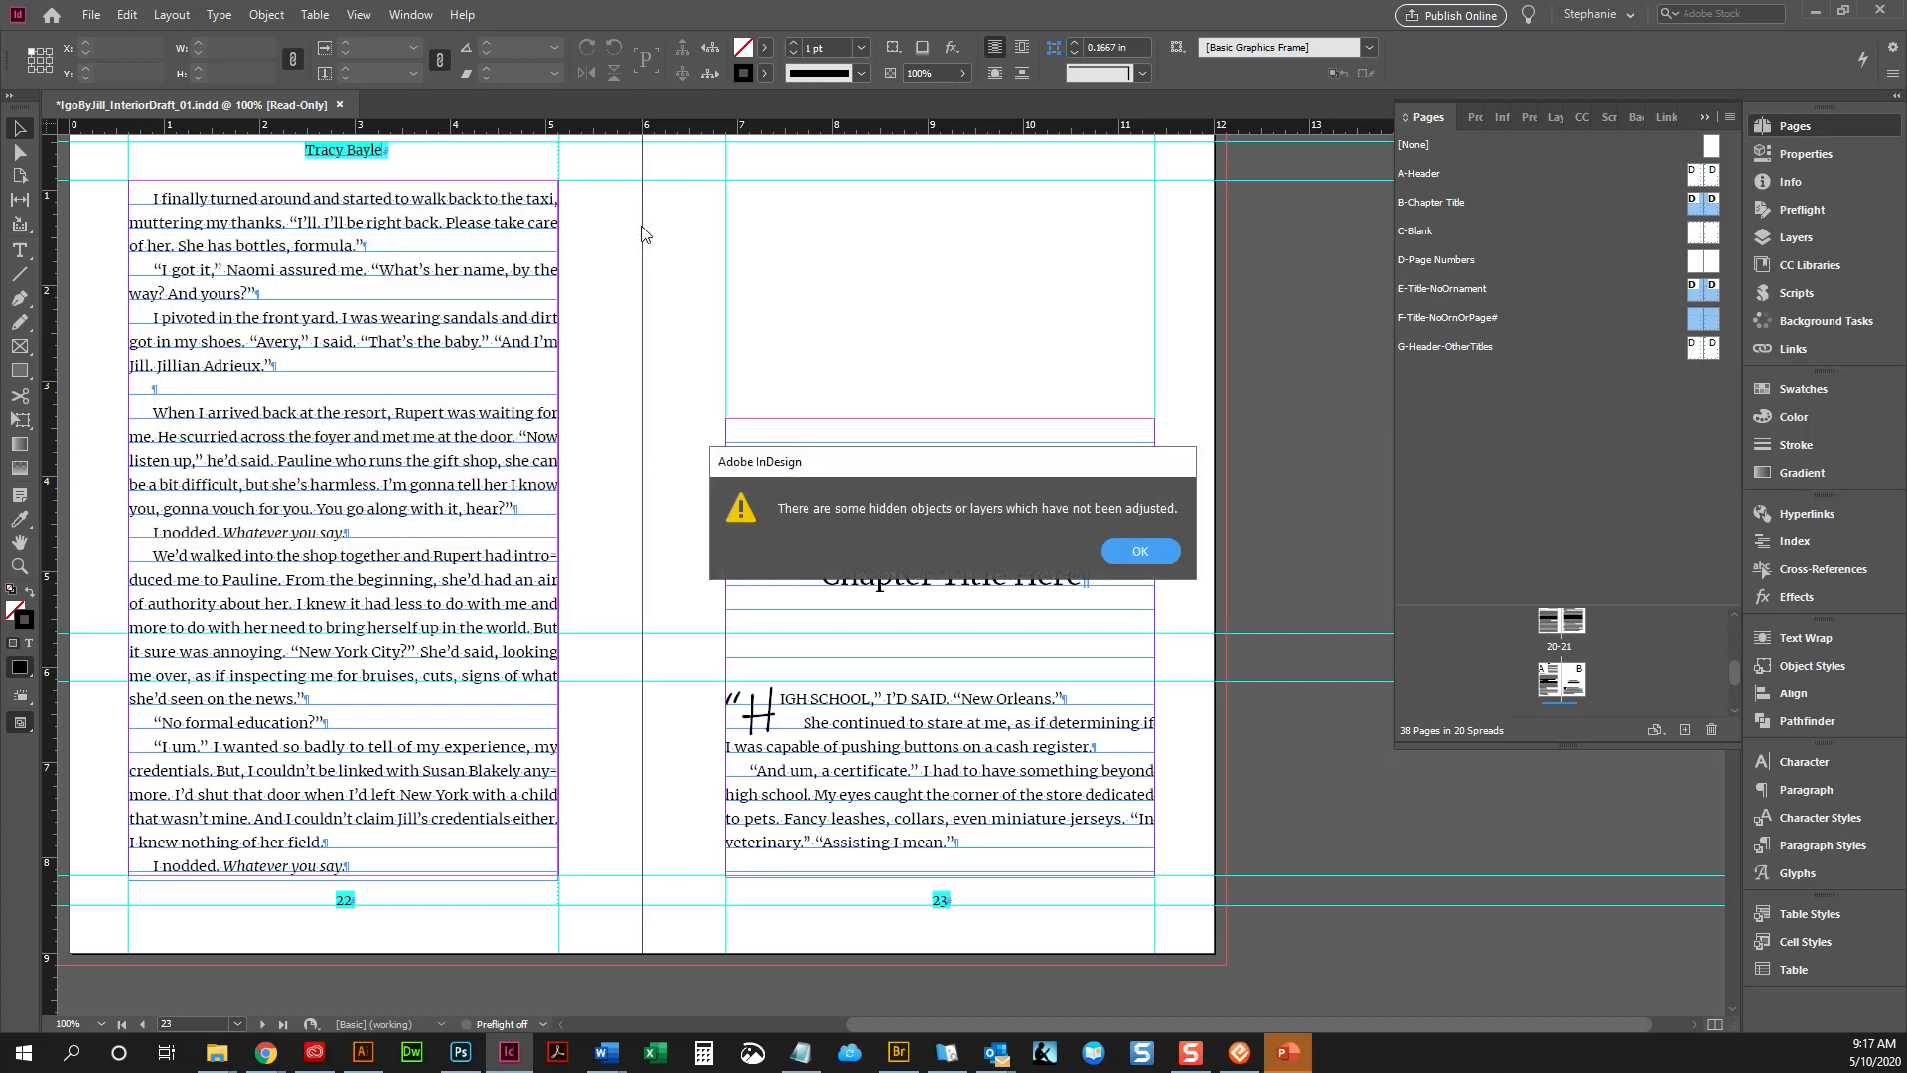
pyautogui.click(1120, 549)
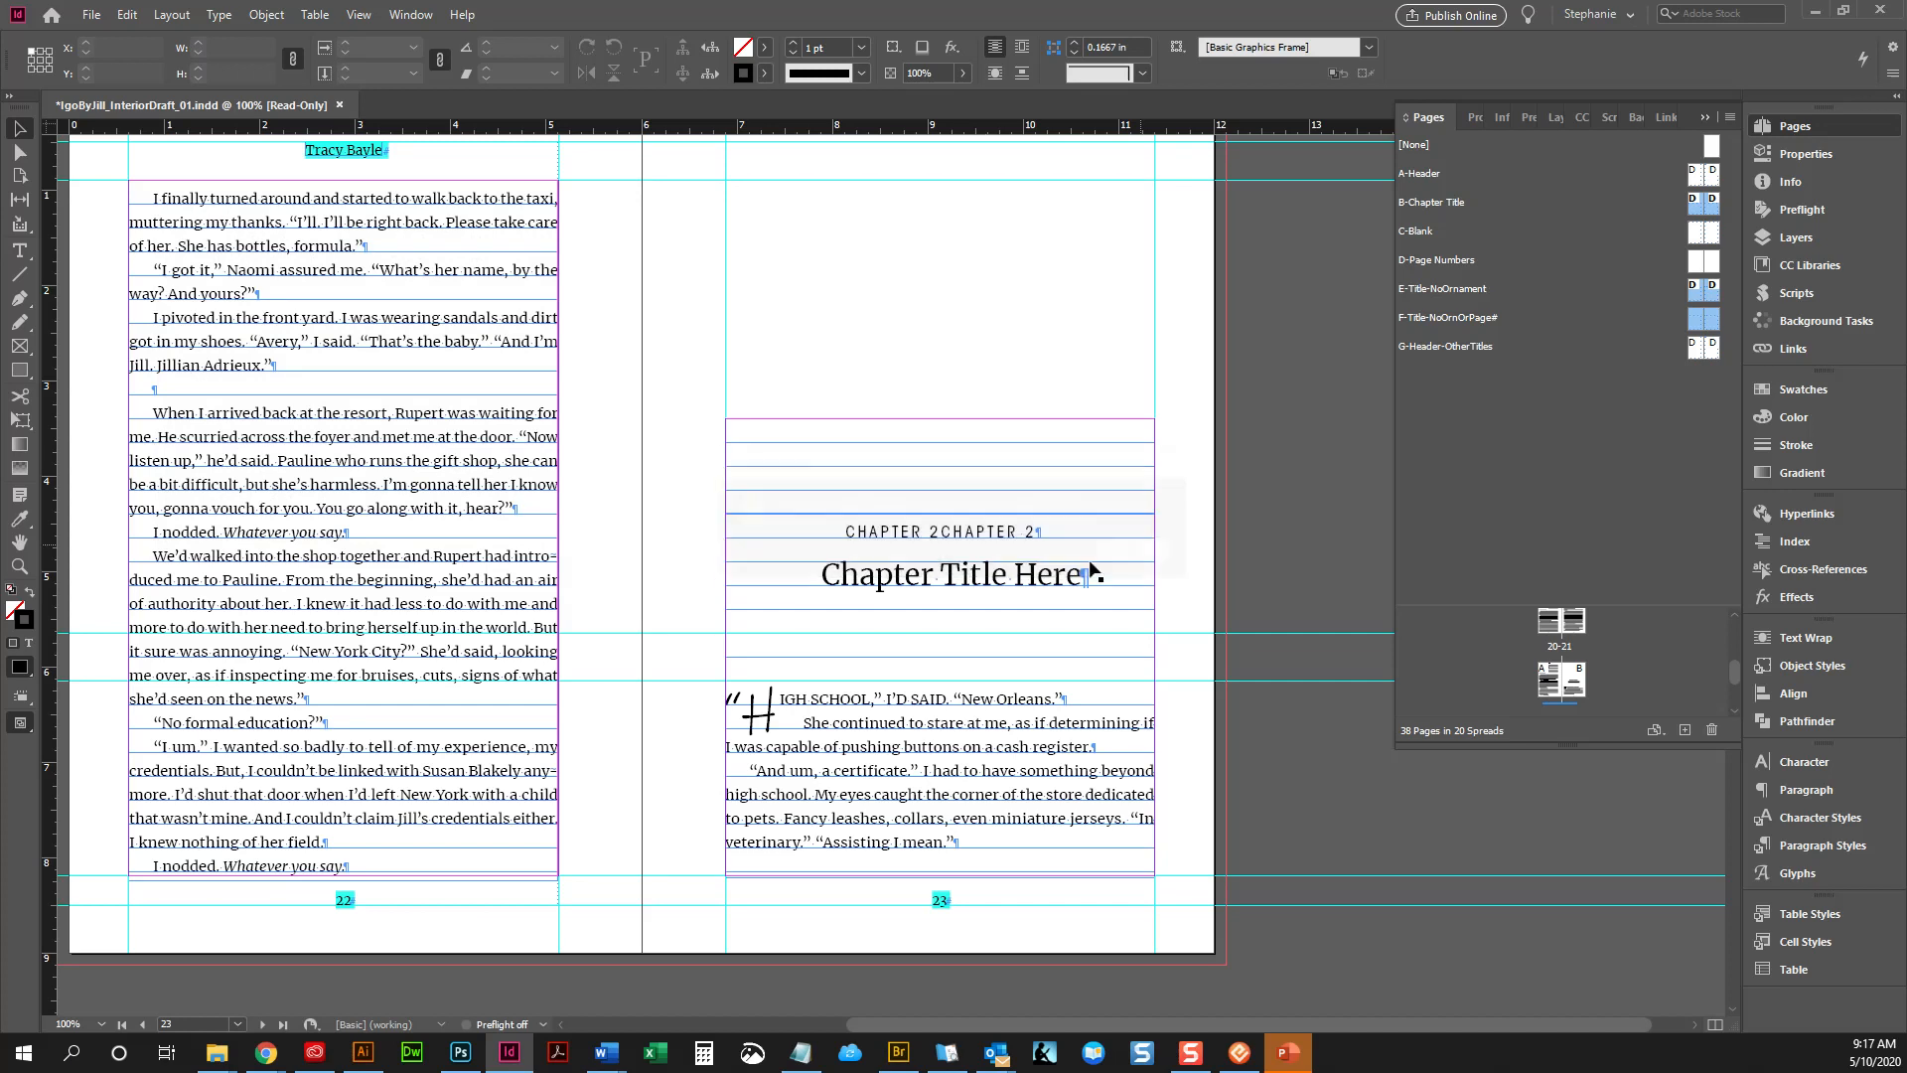
# Raise the top edges of page 23's text frame and both B-Chapter Title master frames to the 3.4 in top margin
pyautogui.click(1088, 643)
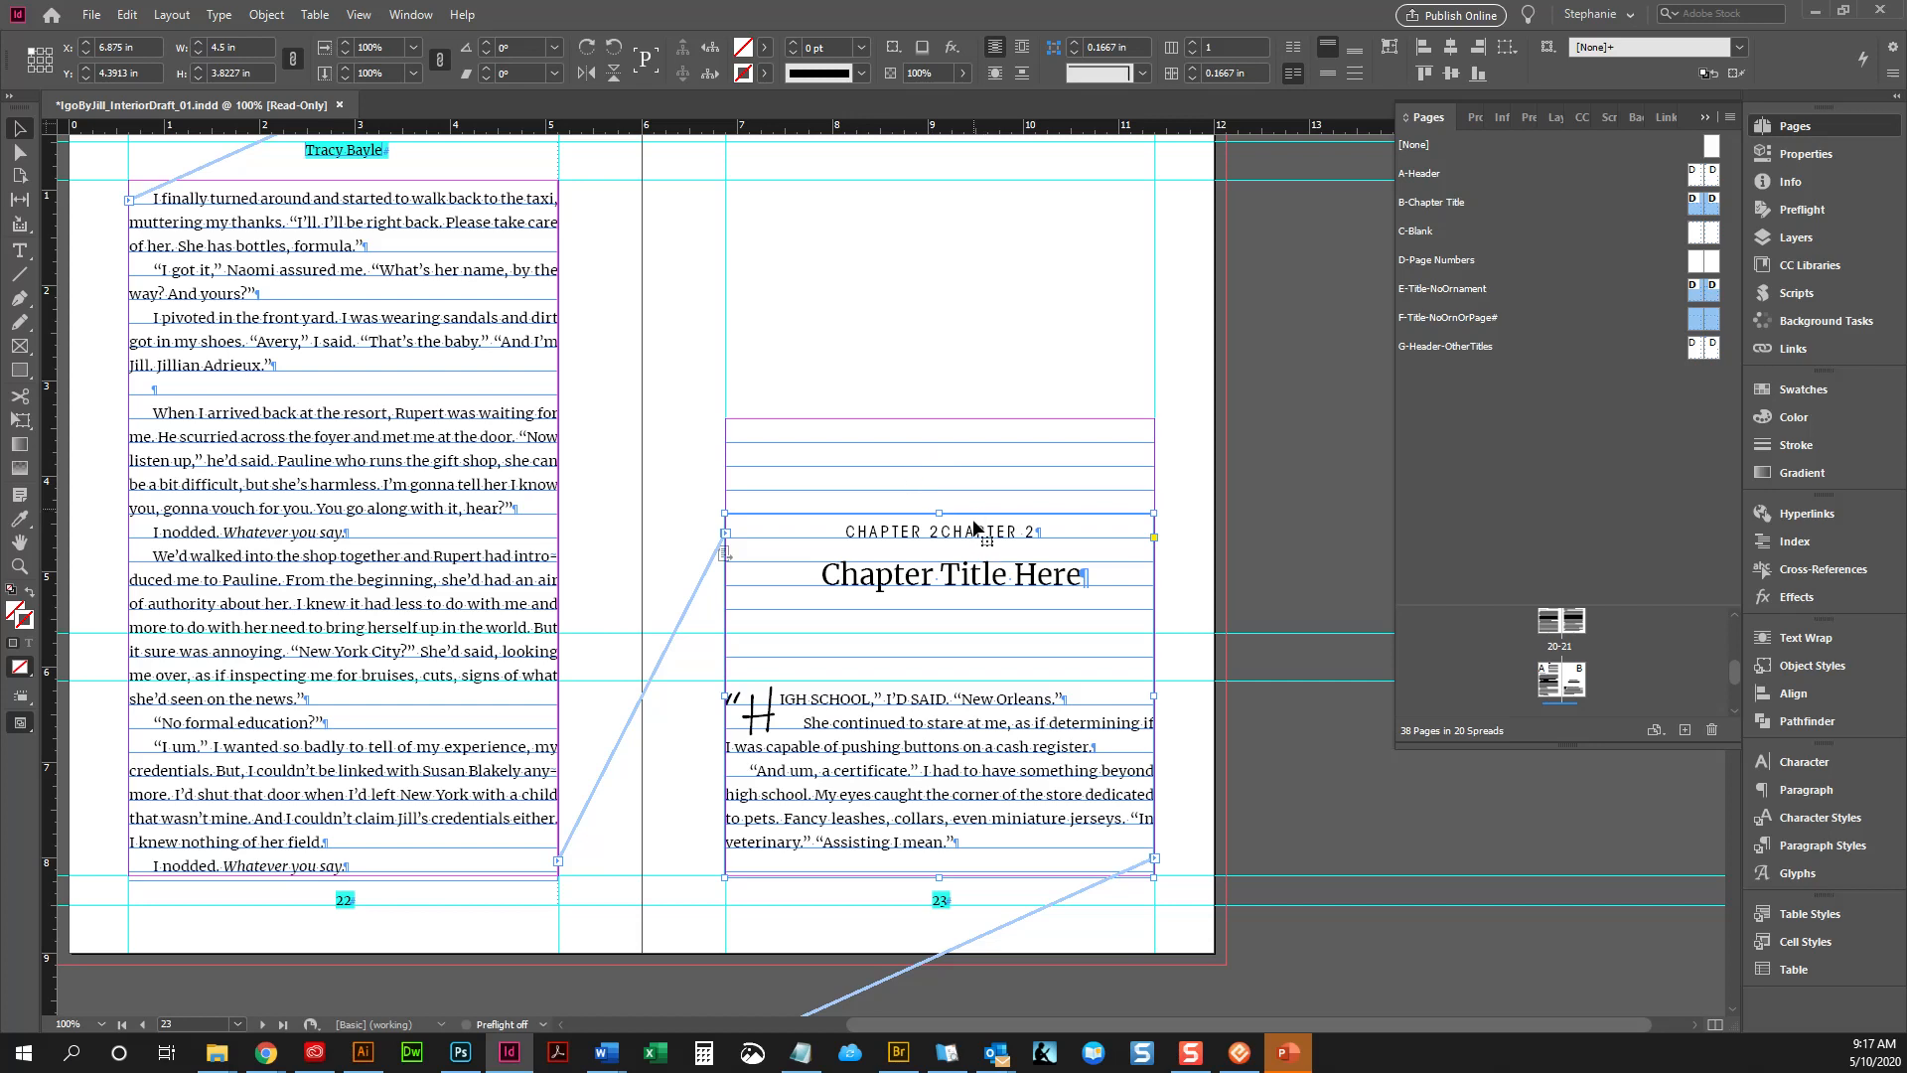
pyautogui.moveTo(940, 512); pyautogui.dragTo(940, 418)
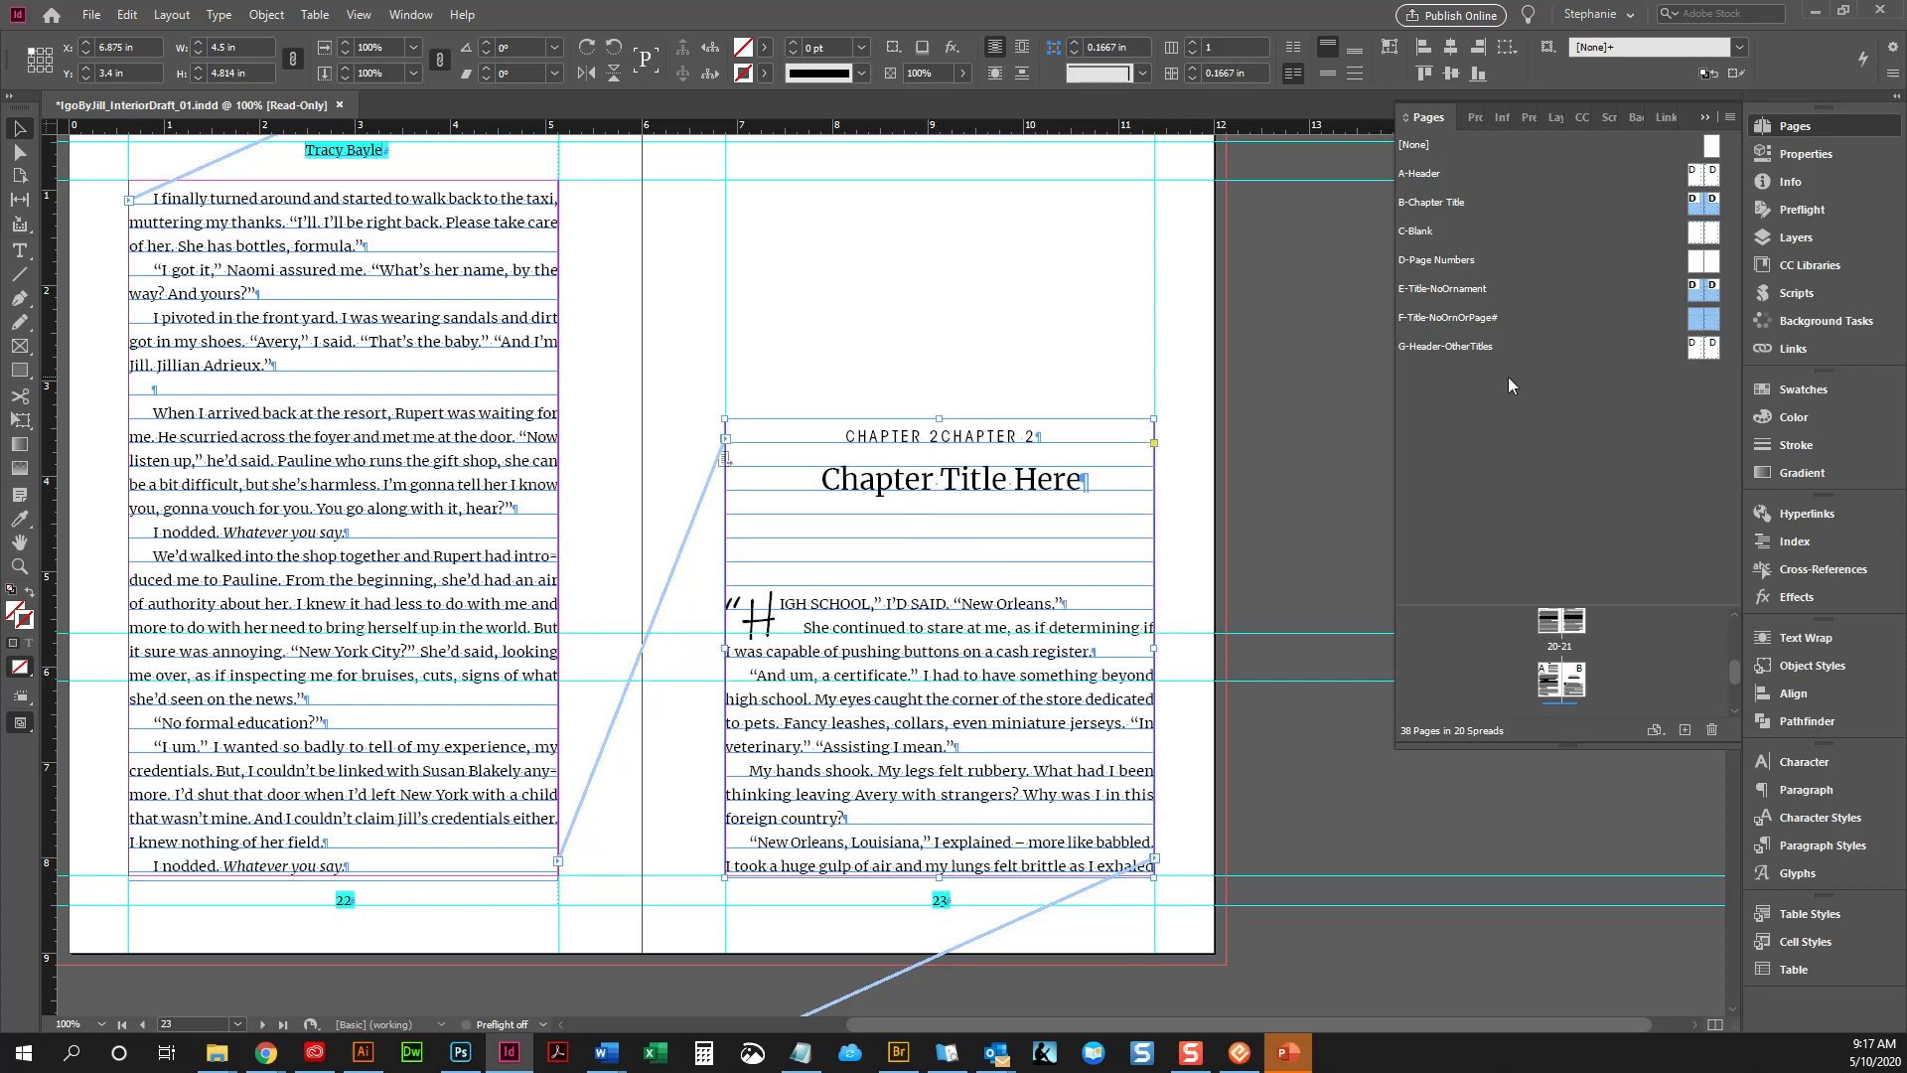
pyautogui.doubleClick(1722, 202)
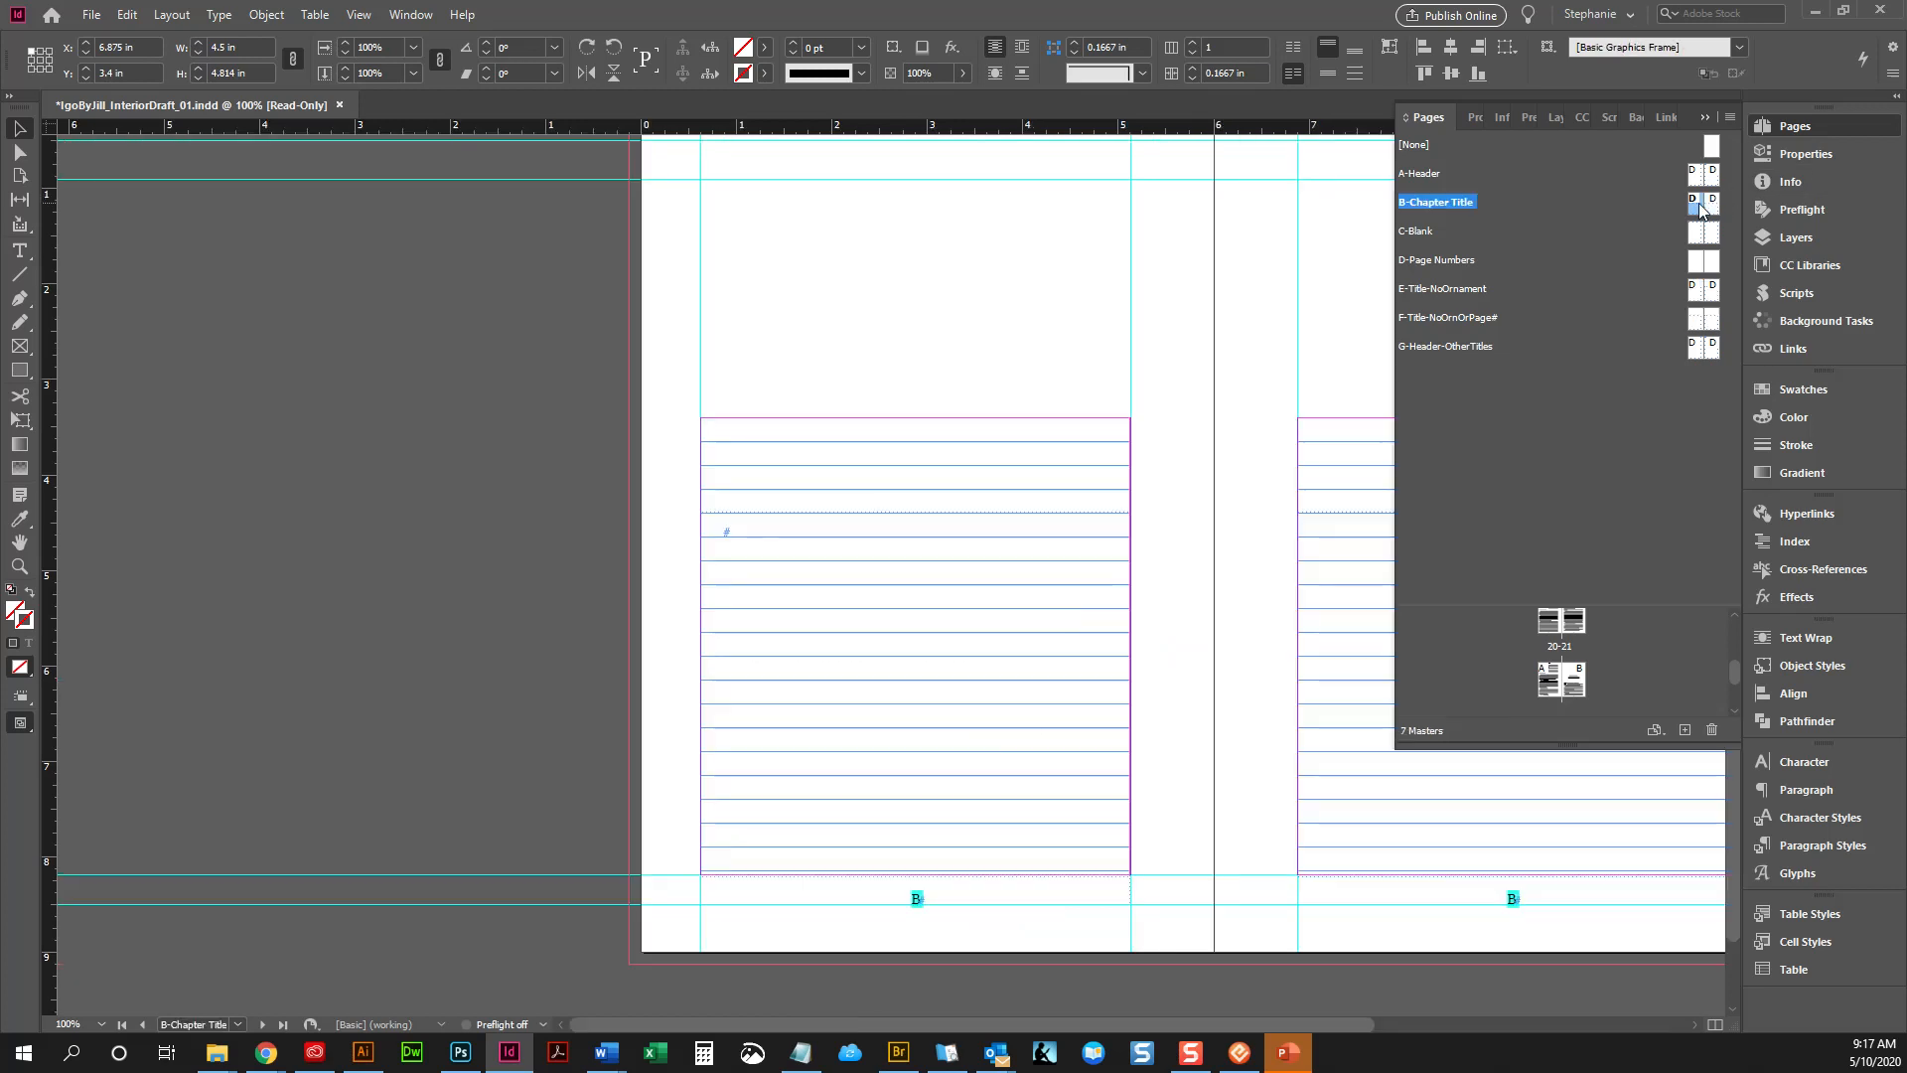
pyautogui.click(1110, 600)
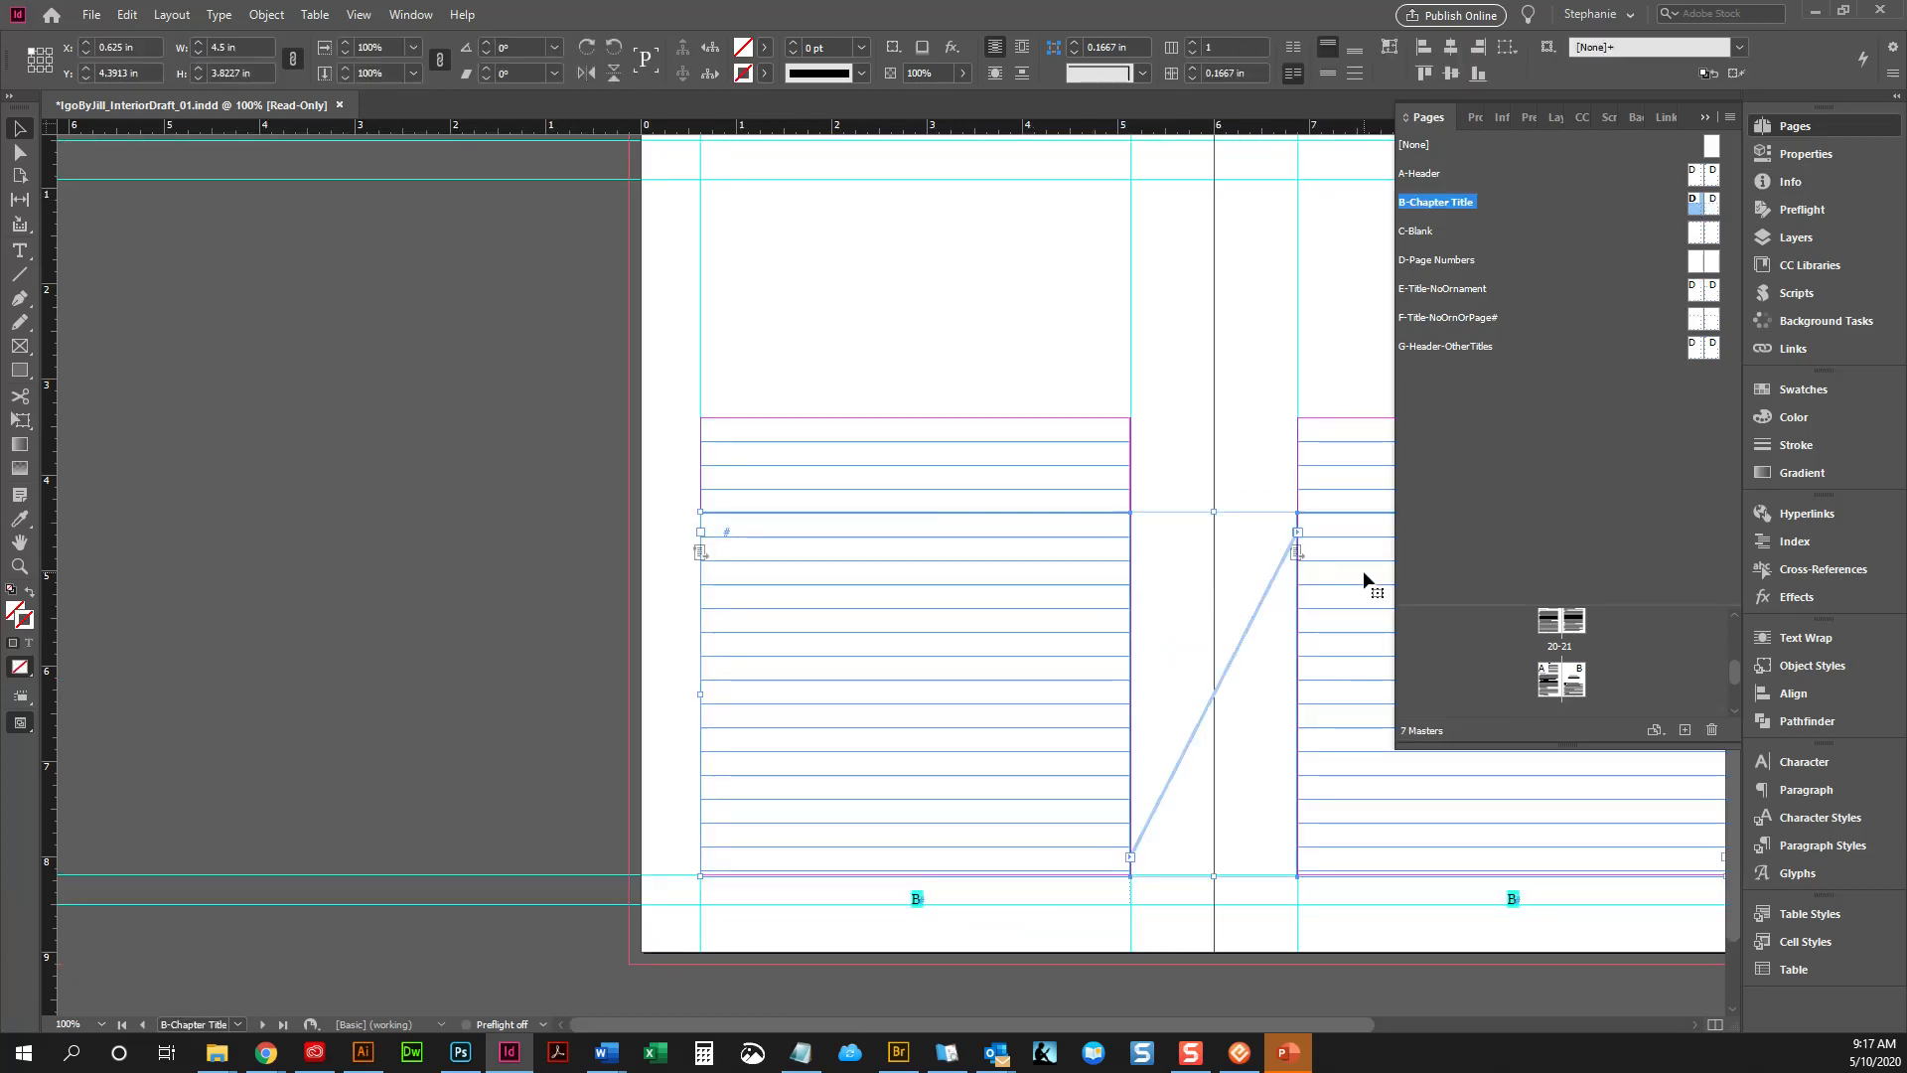
pyautogui.moveTo(1215, 514); pyautogui.dragTo(1214, 418)
# Check the text frames on the E-Title-NoOrnament and F-Title-NoOrnOrPage# masters against the top margin, then review the bottom lines of pages 22 and 23
pyautogui.doubleClick(1708, 289)
pyautogui.click(997, 476)
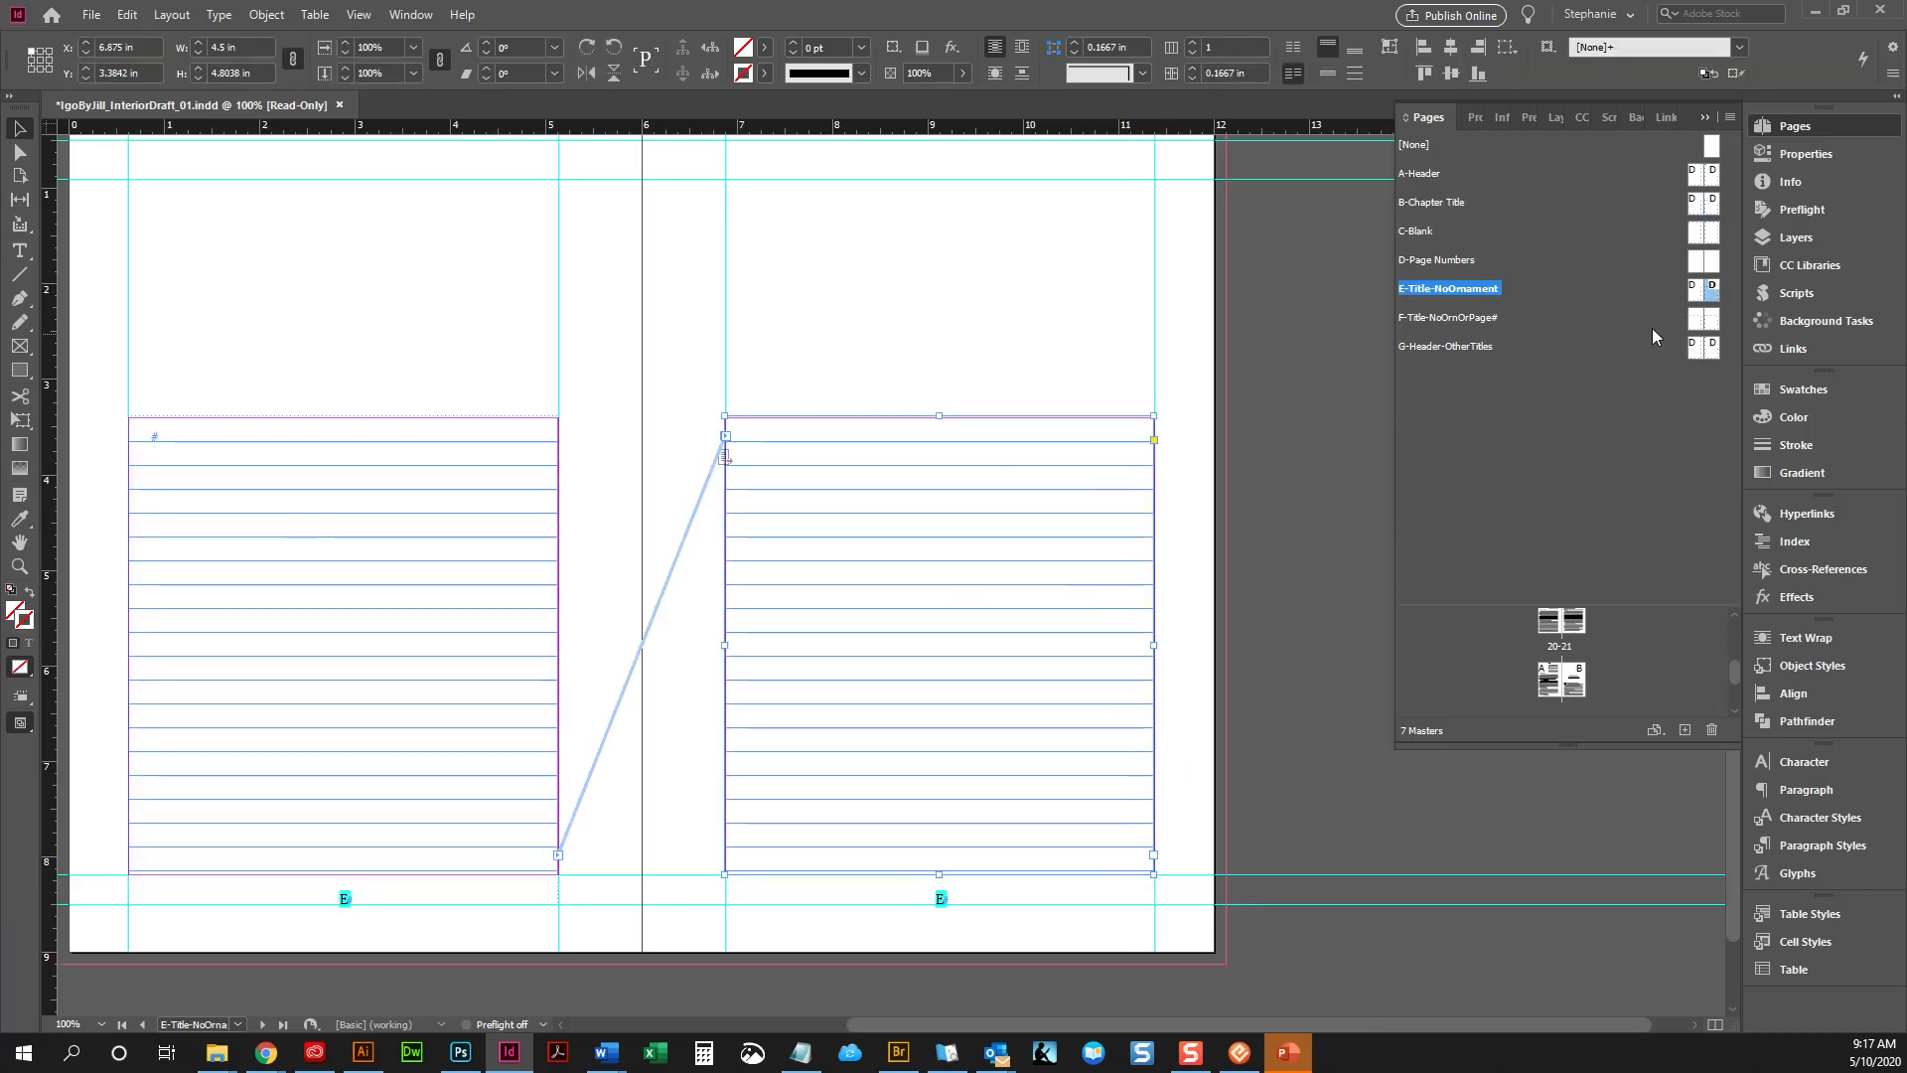
pyautogui.doubleClick(1699, 318)
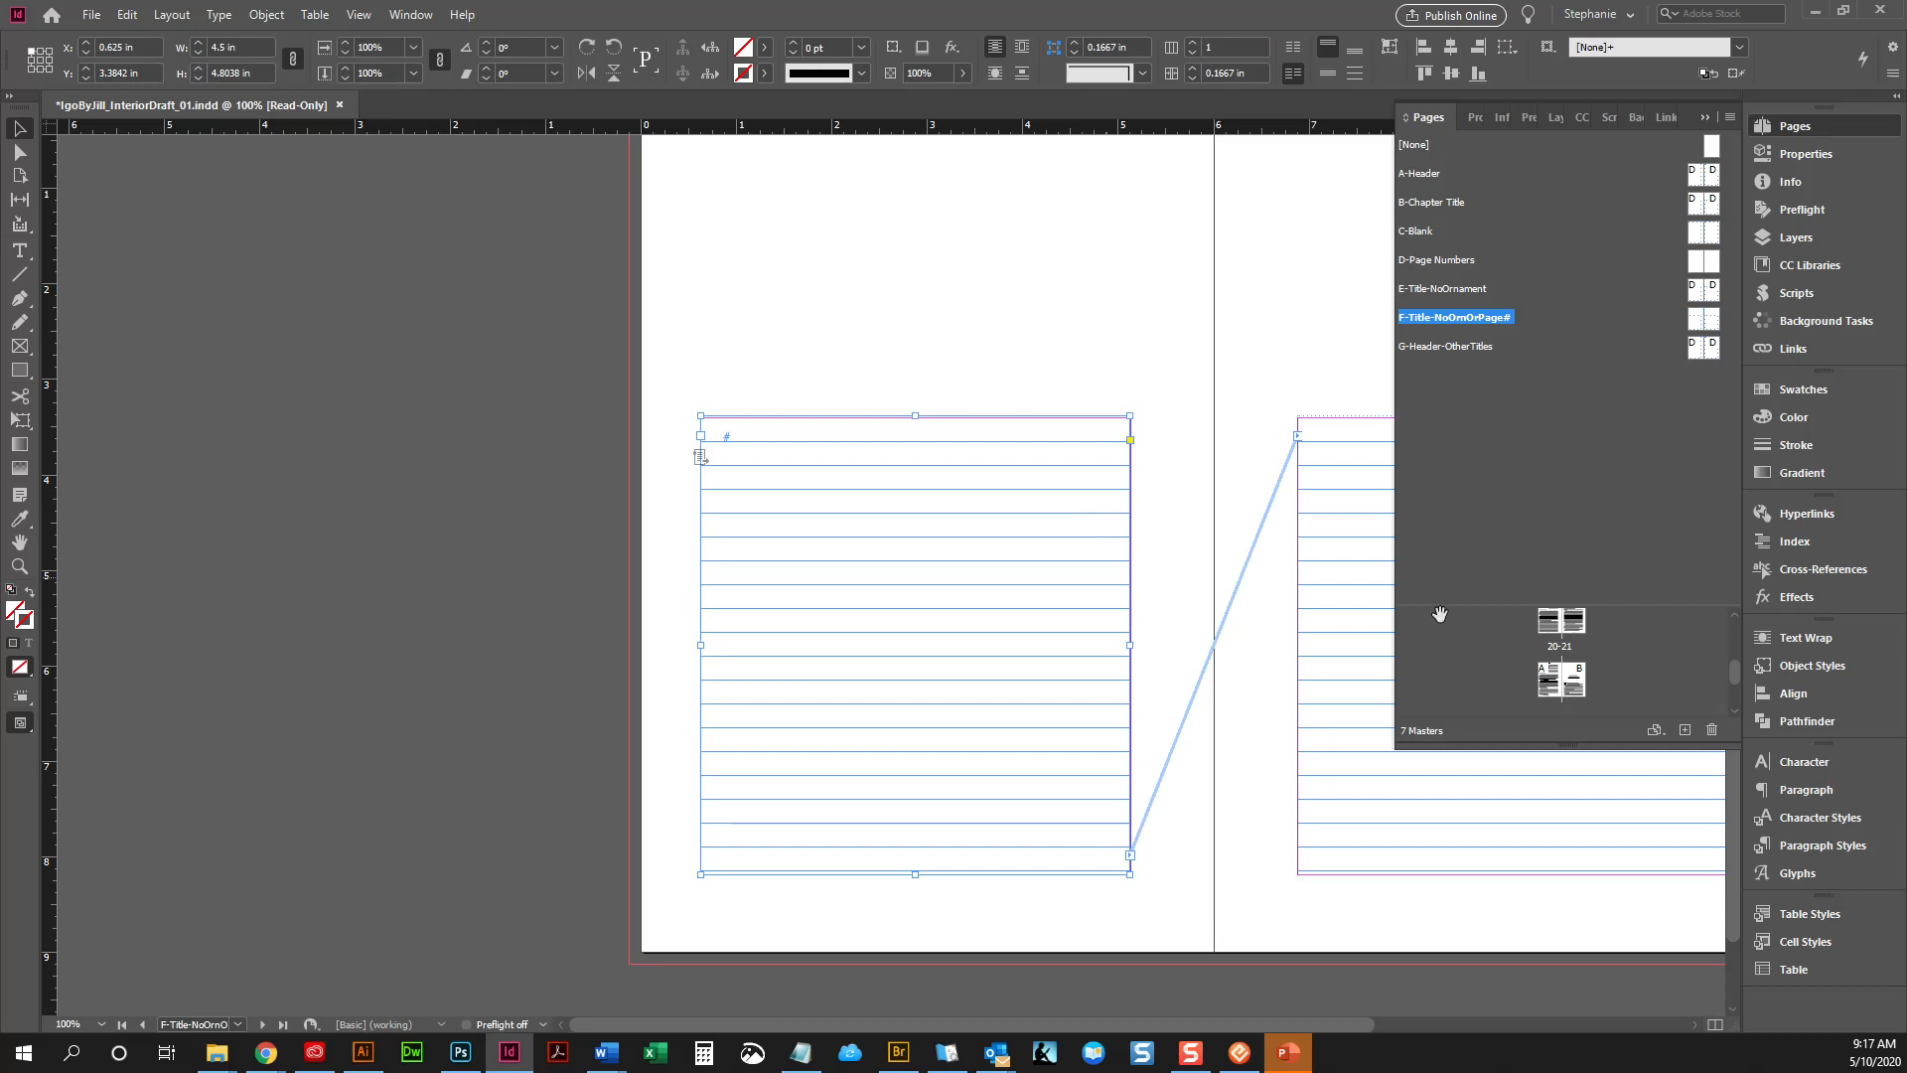
pyautogui.doubleClick(1569, 692)
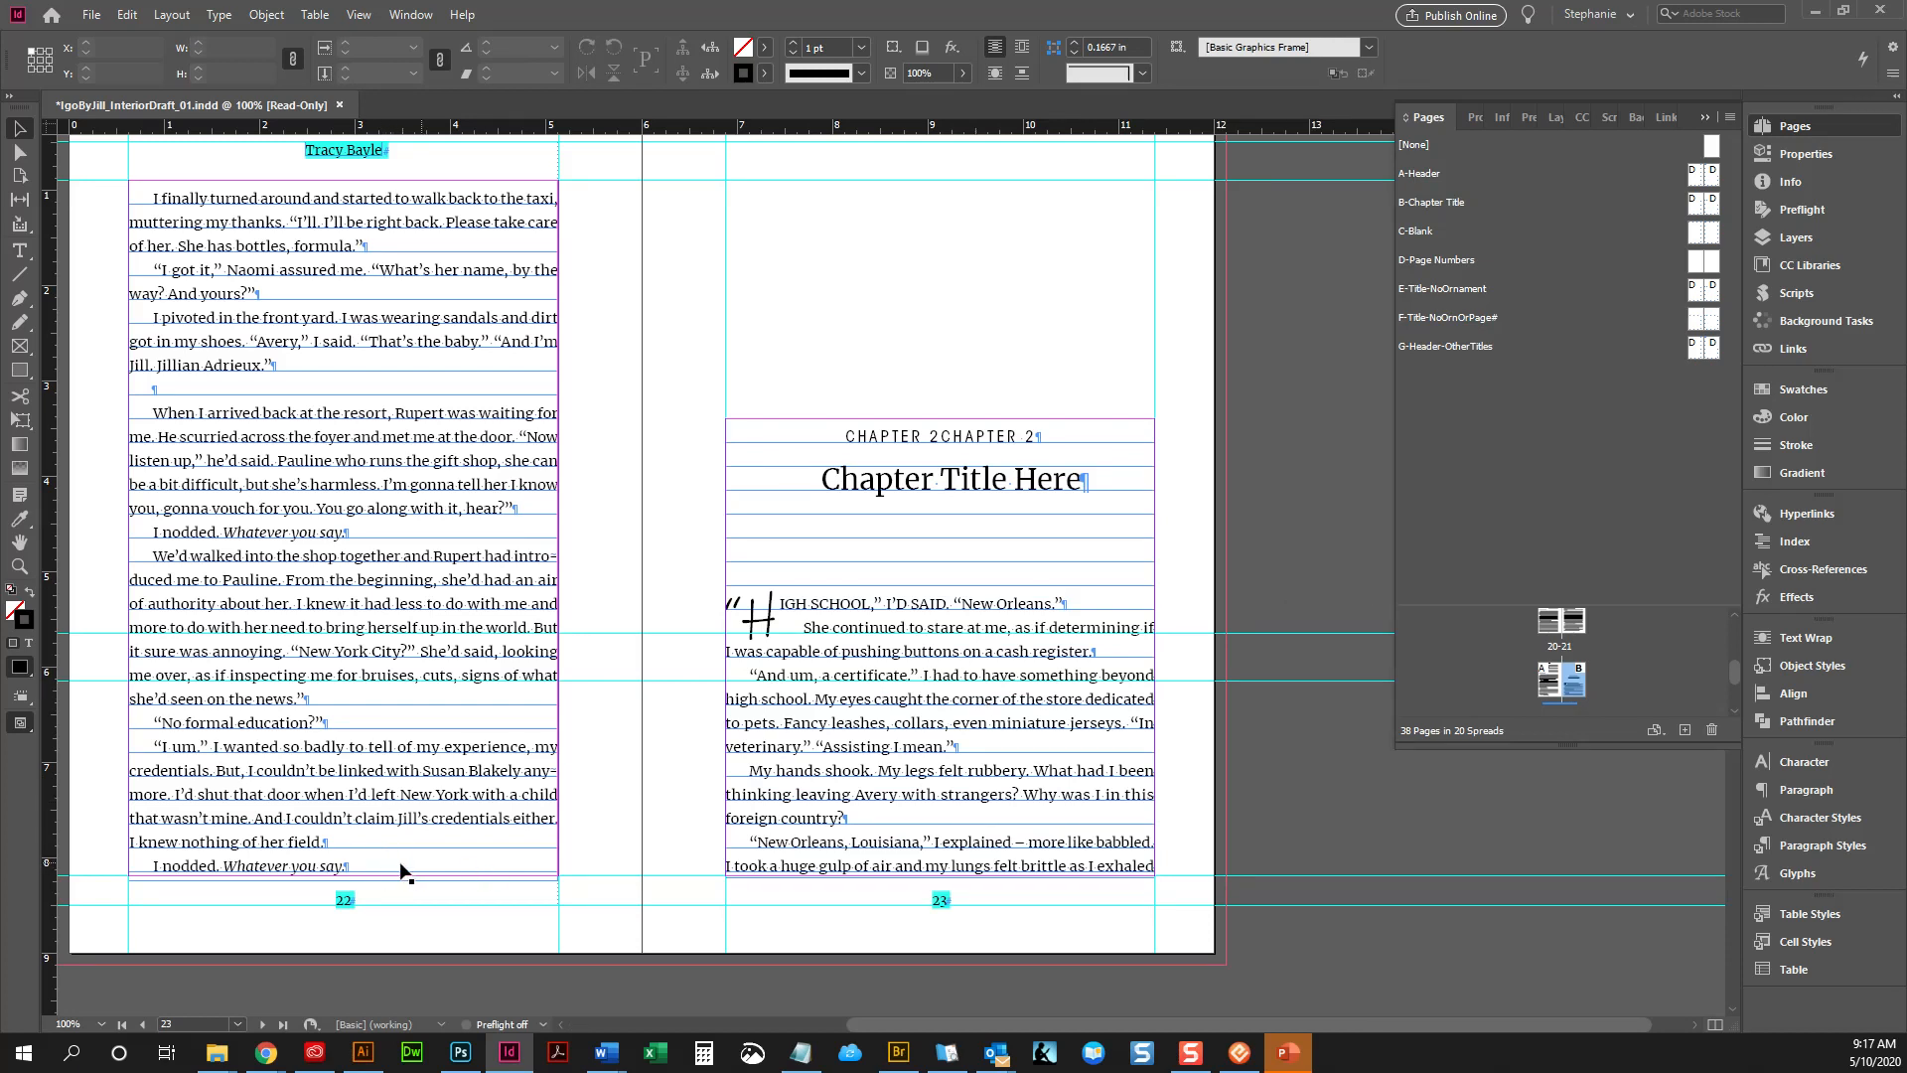
pyautogui.scroll(-3, 622, 856)
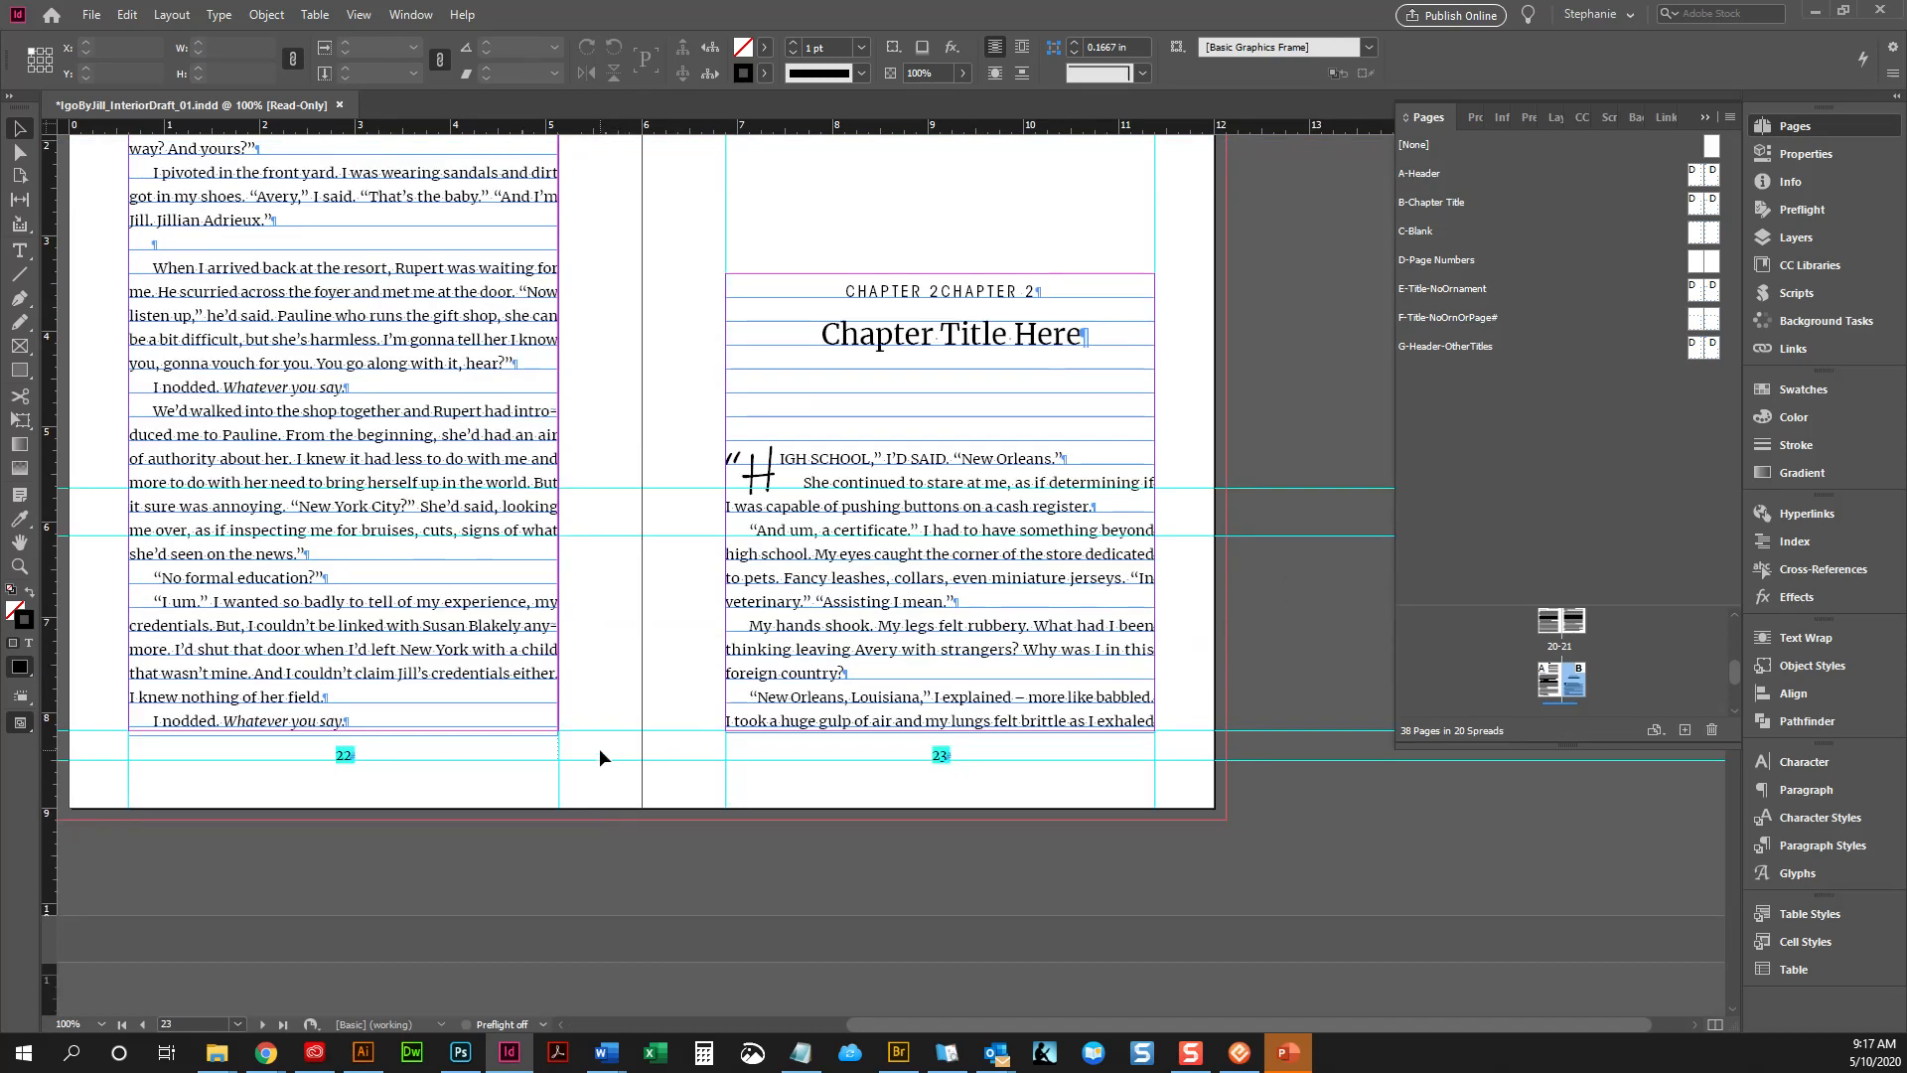
# Compare the bottom lines of pages 24 and 25, checking page 25's empty last paragraph and the opening paragraph on page 26
pyautogui.scroll(-15, 600, 757)
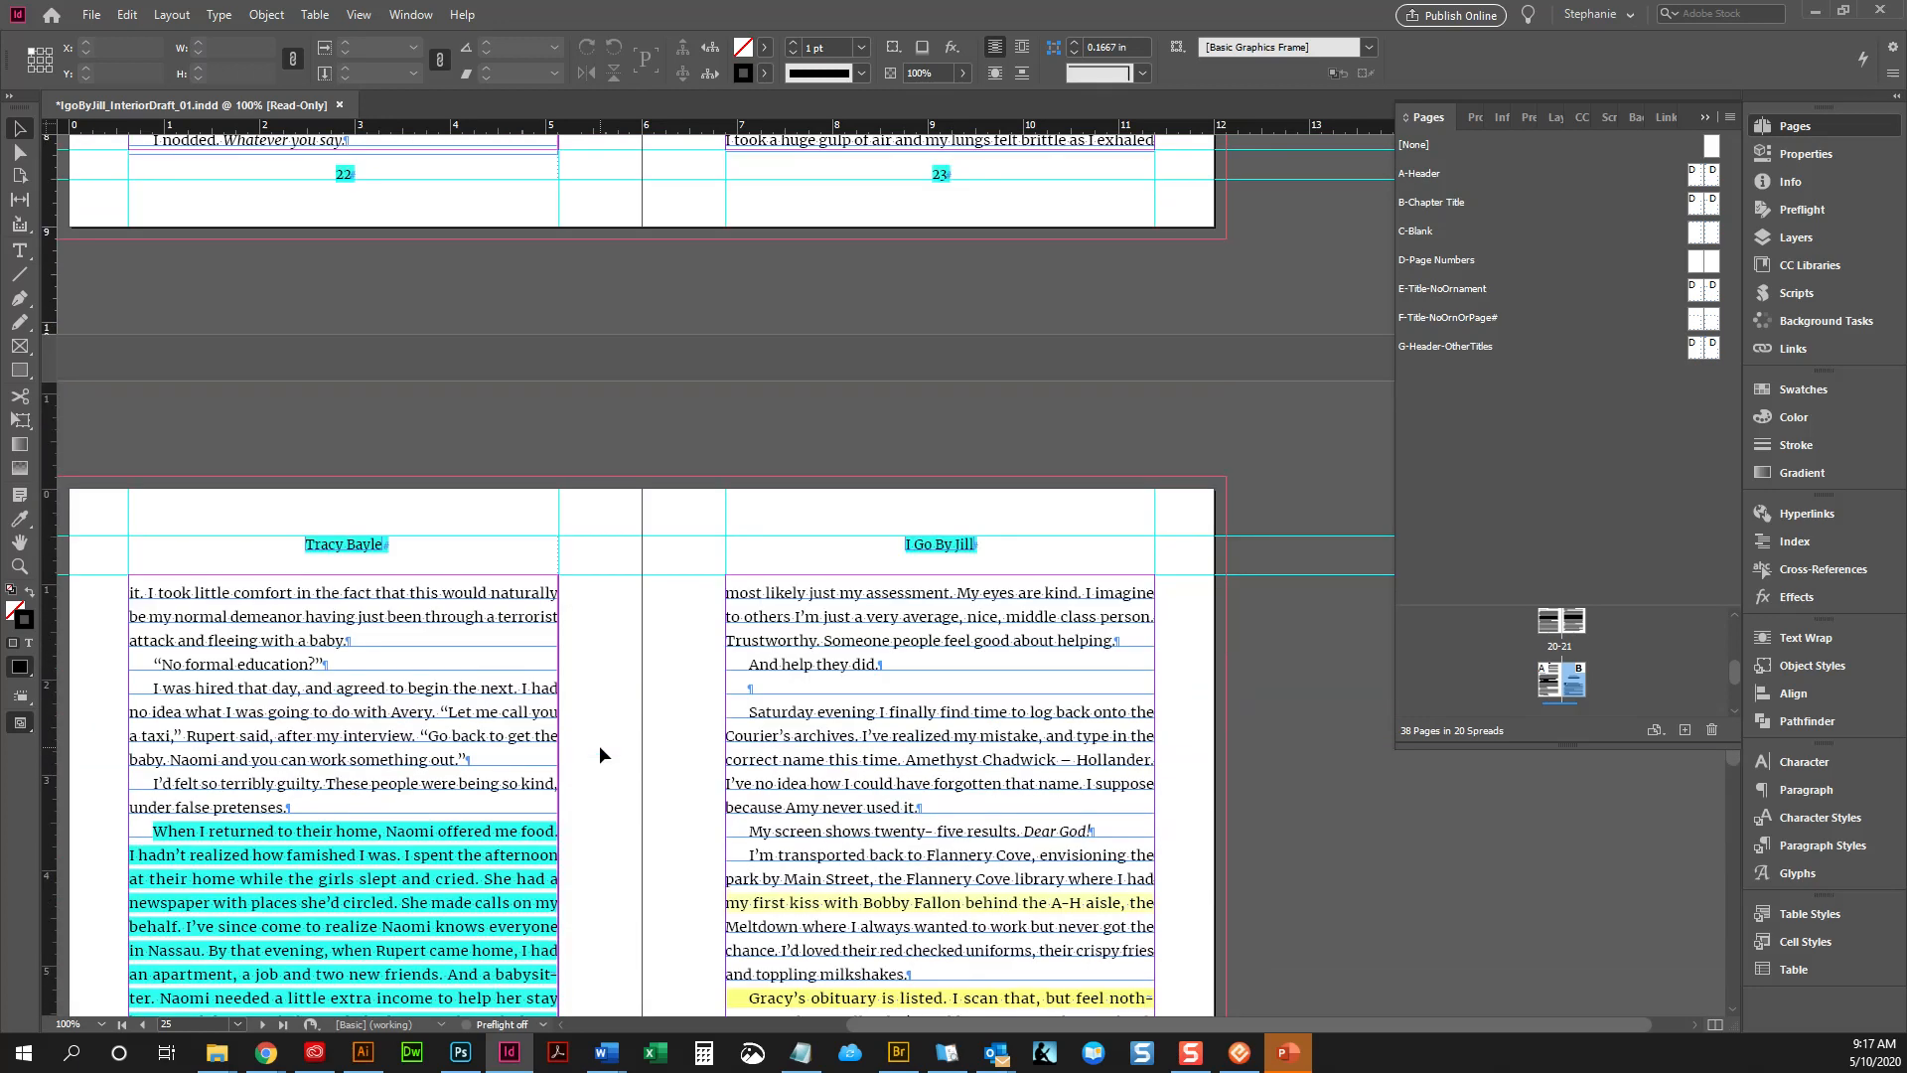
pyautogui.scroll(-1, 599, 745)
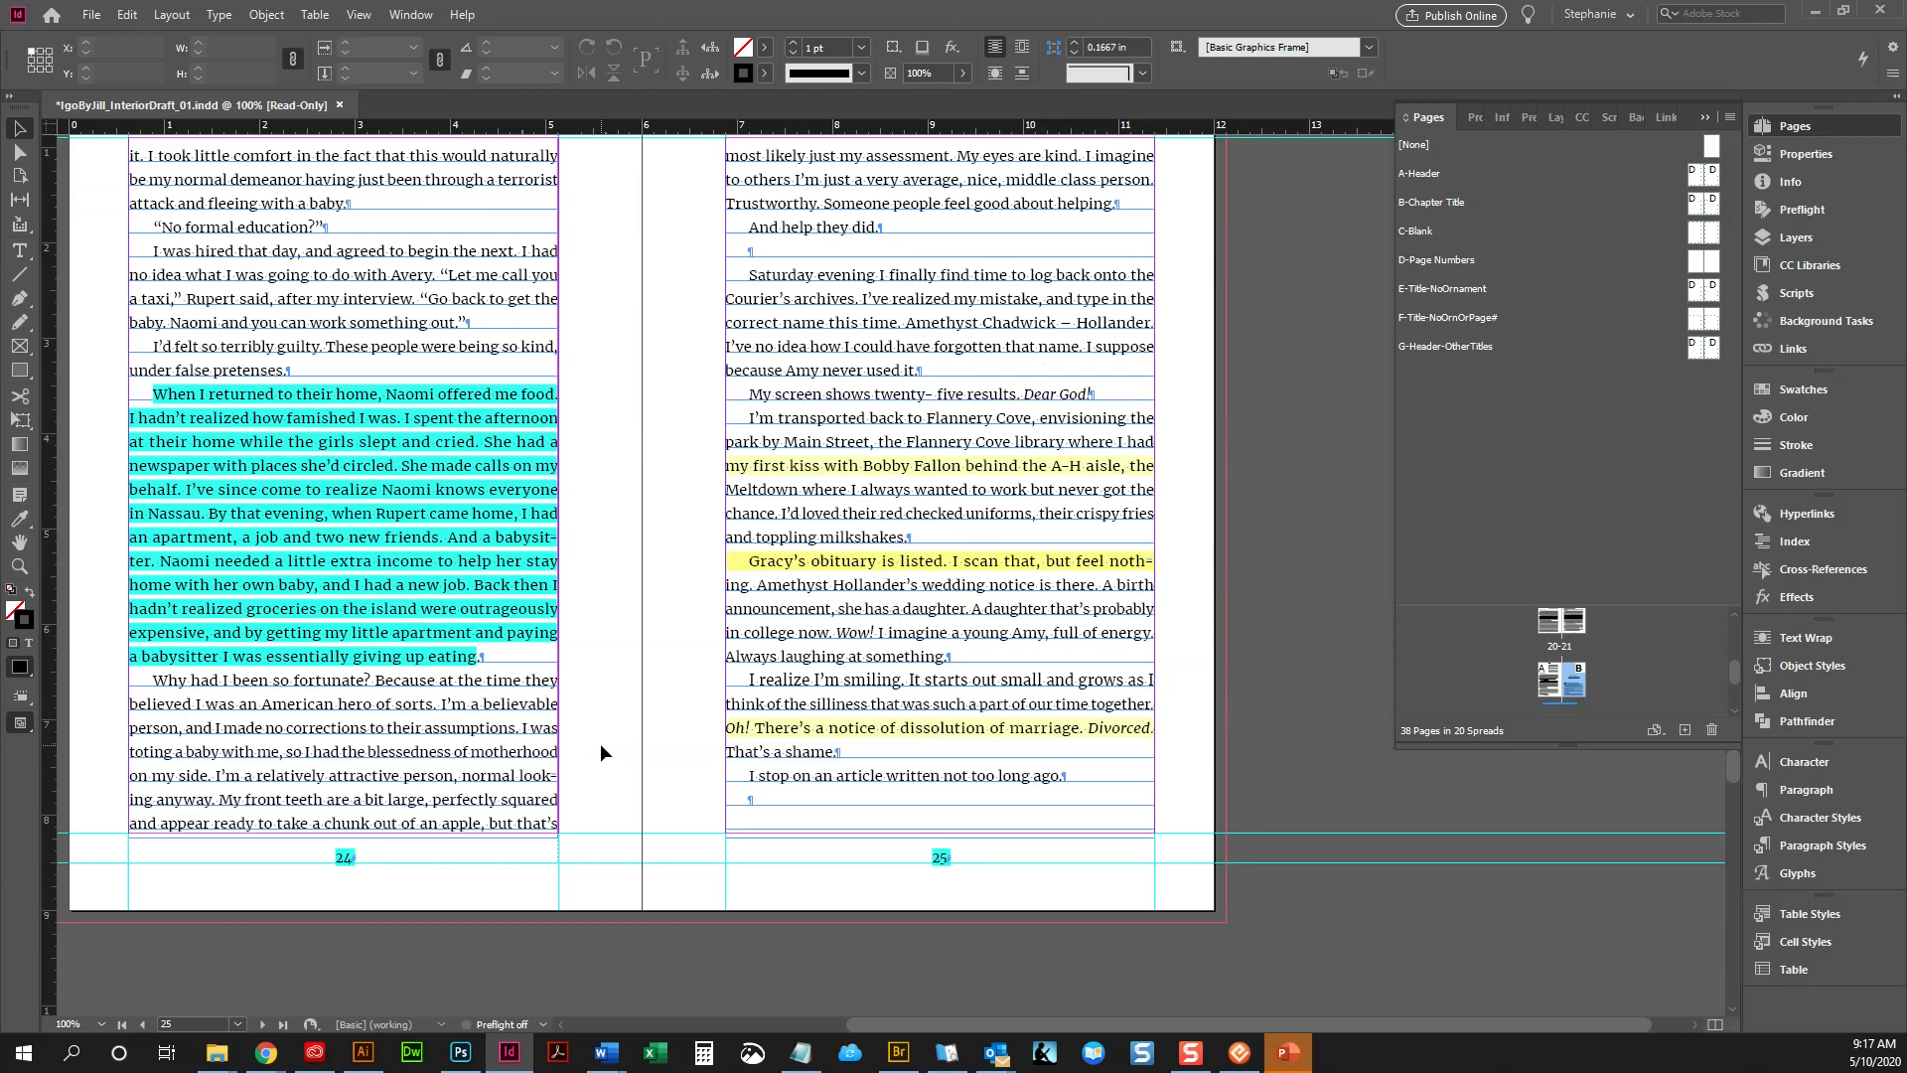
pyautogui.scroll(-7, 601, 752)
pyautogui.scroll(8, 602, 753)
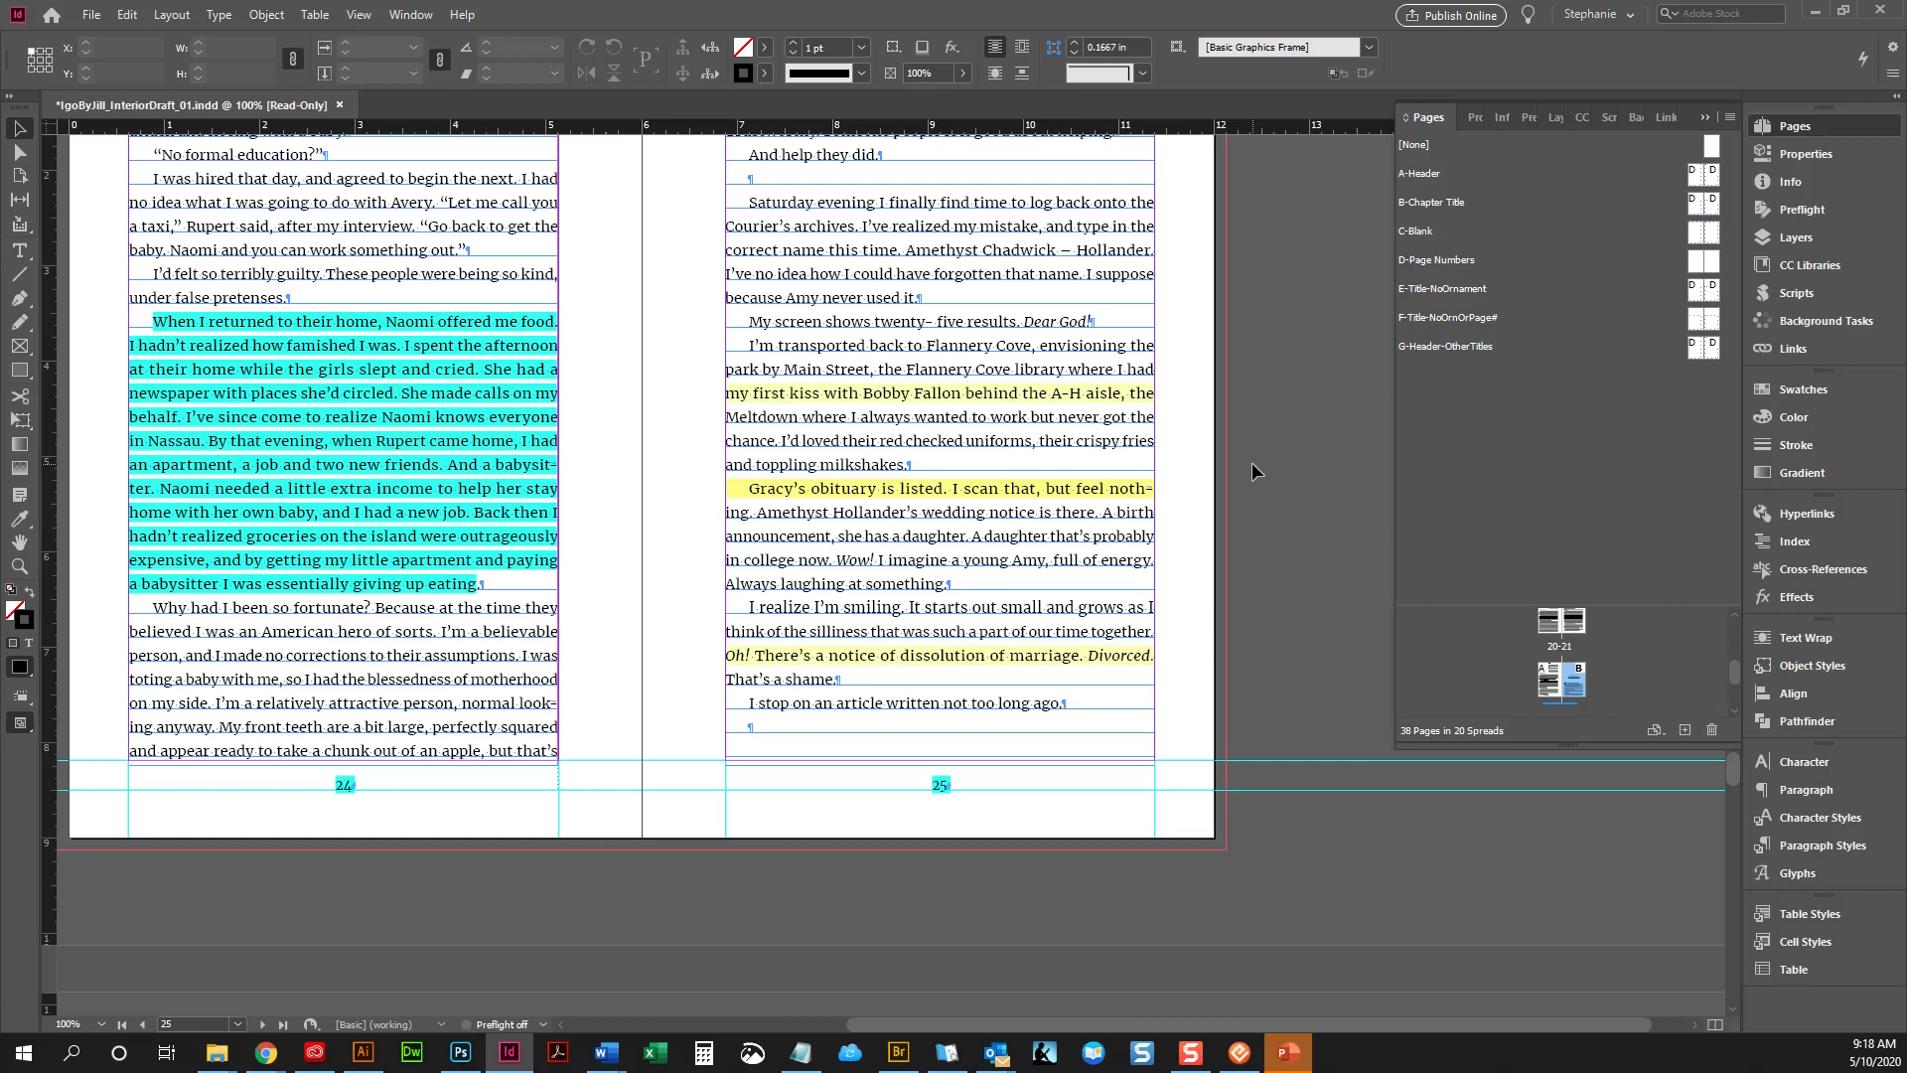
pyautogui.doubleClick(749, 747)
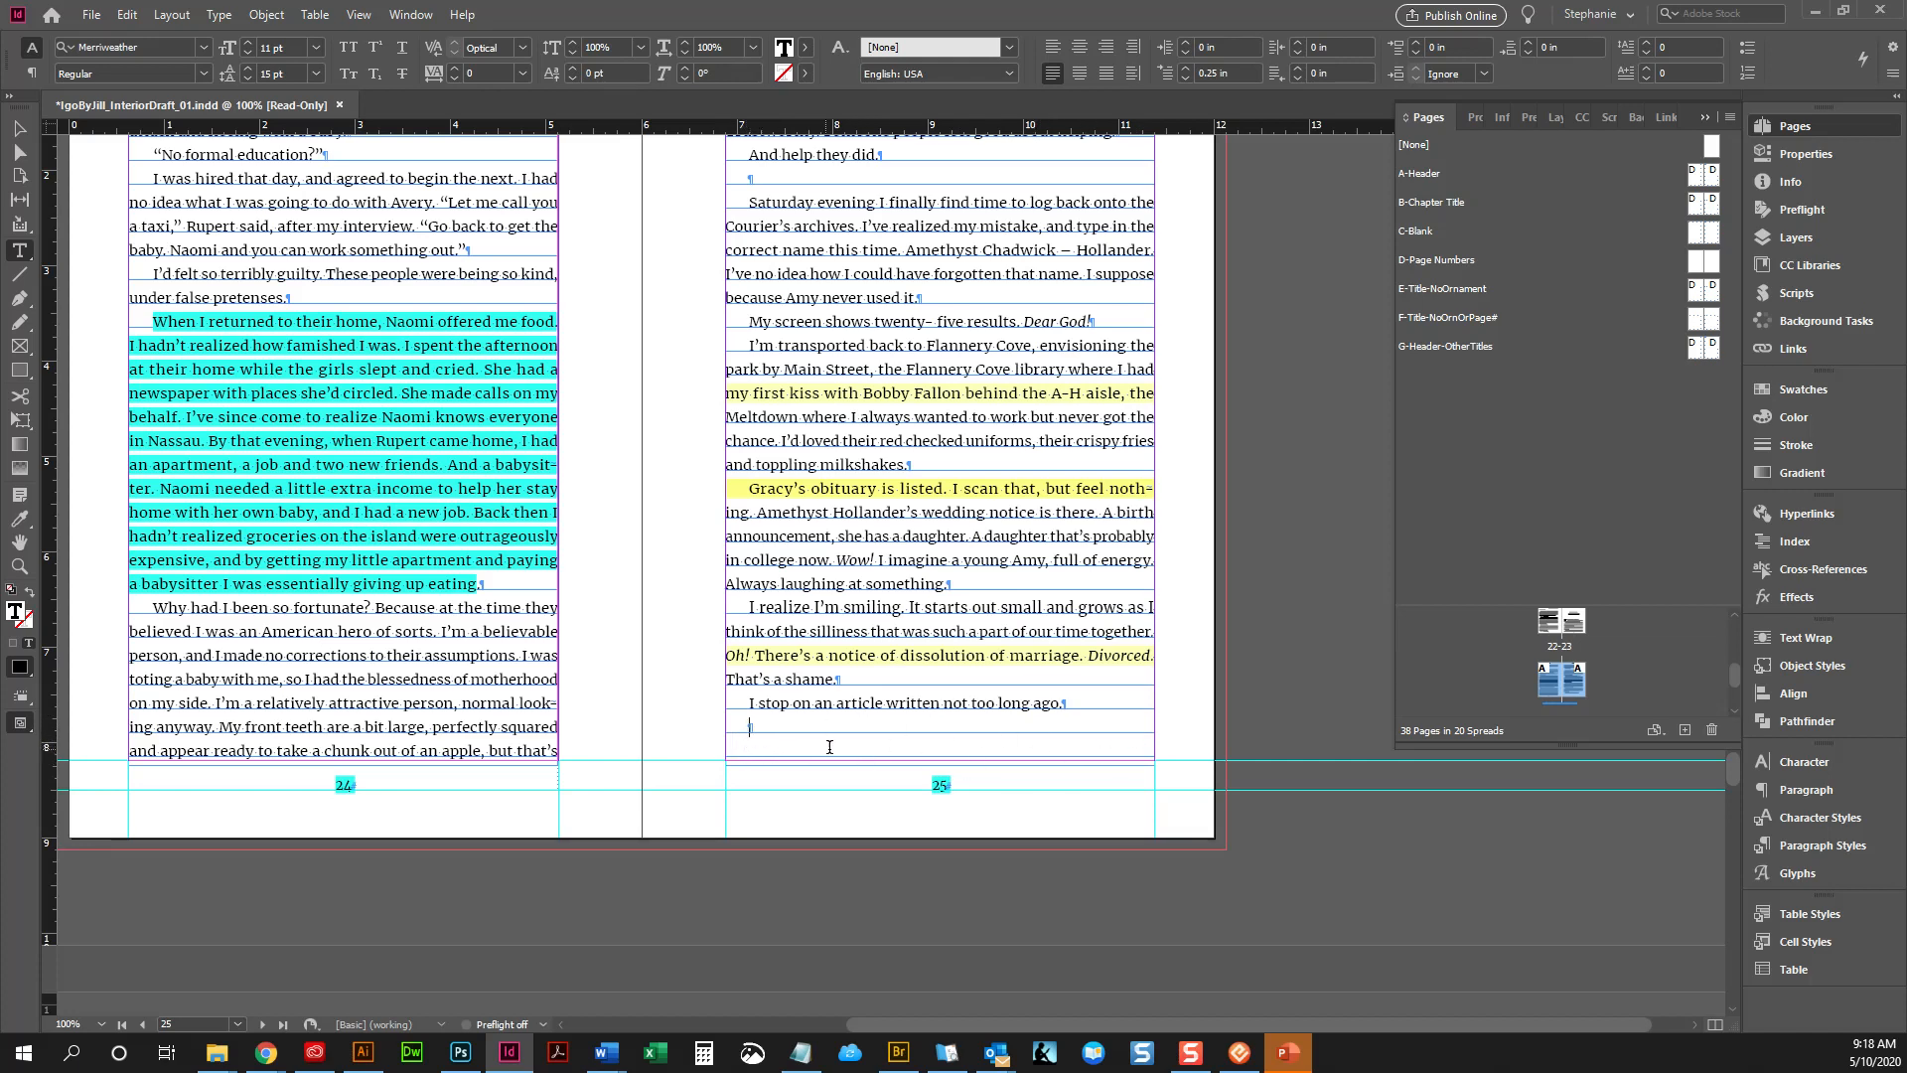
pyautogui.scroll(-5, 788, 745)
pyautogui.doubleClick(364, 718)
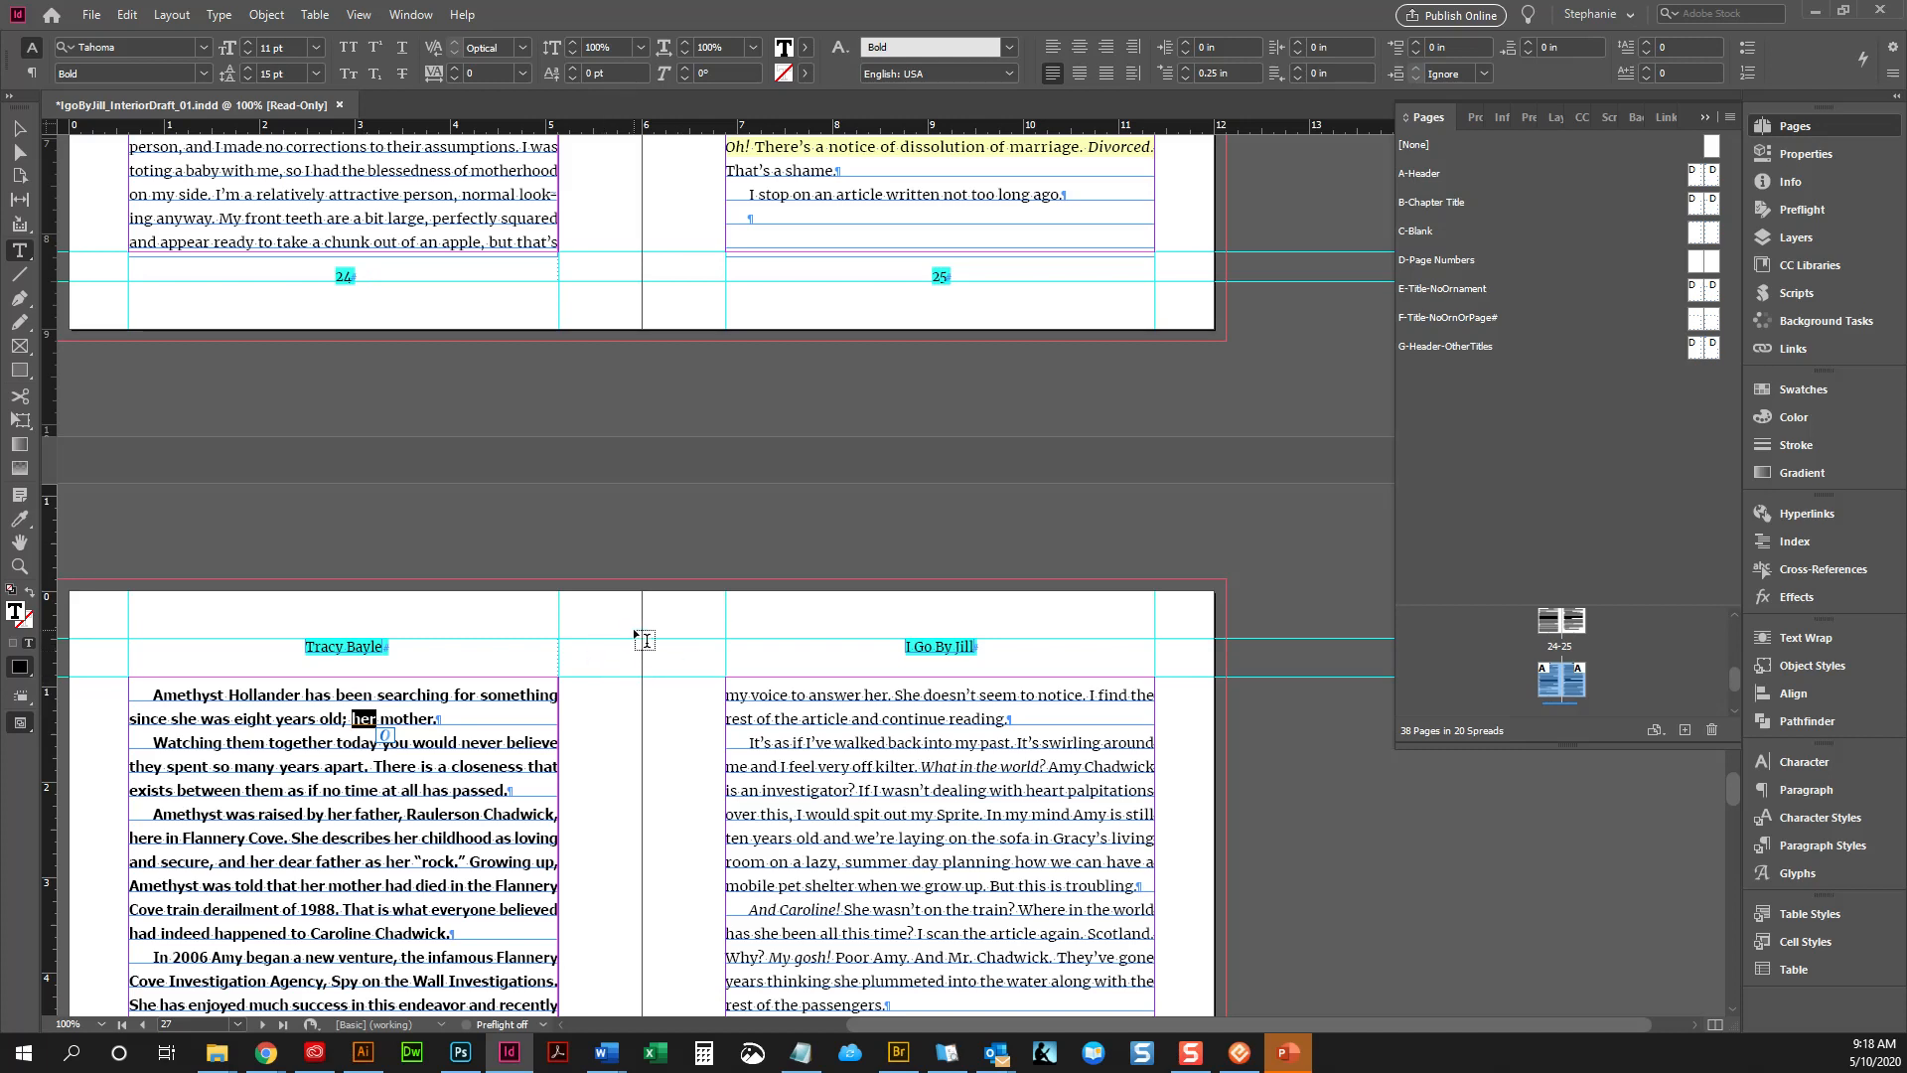
# Return to page 24 and place the text cursor in the paragraph beginning "I was hired that day"
pyautogui.scroll(5, 601, 646)
pyautogui.click(517, 392)
pyautogui.click(531, 350)
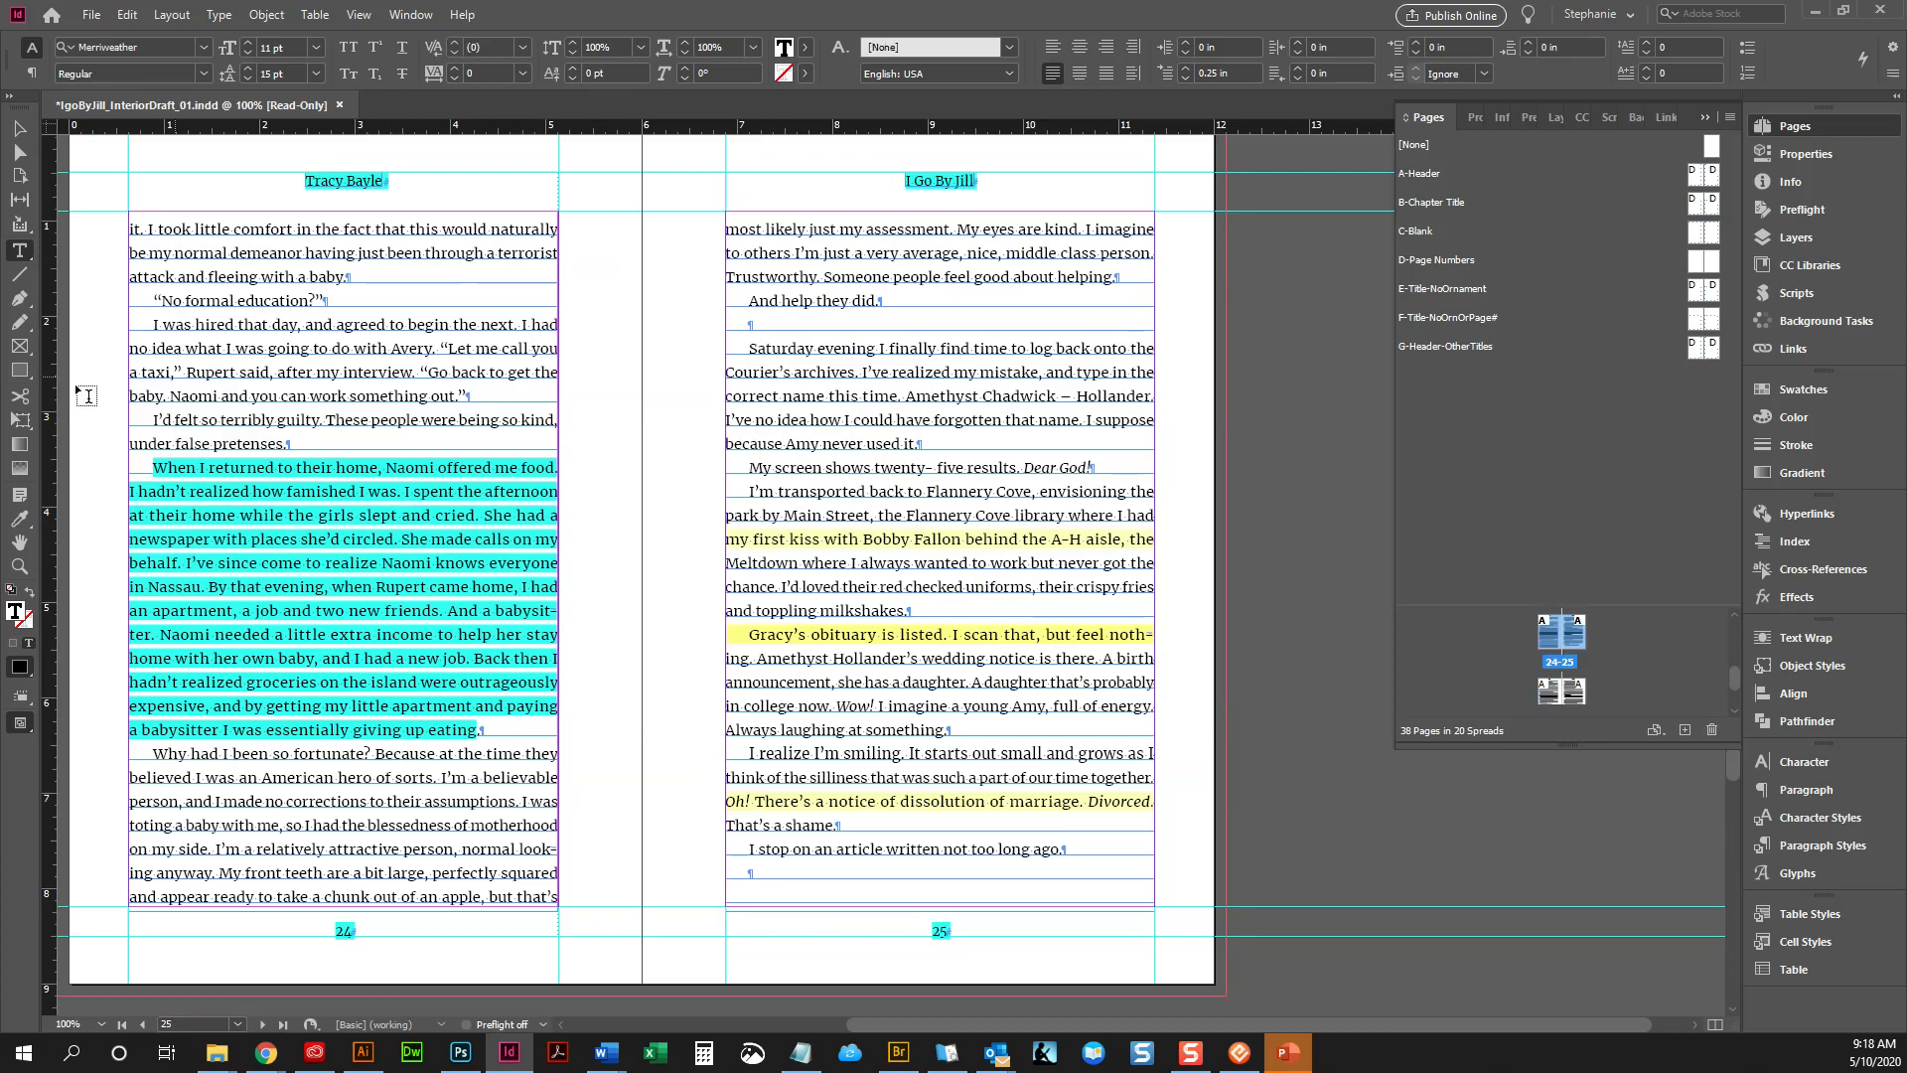